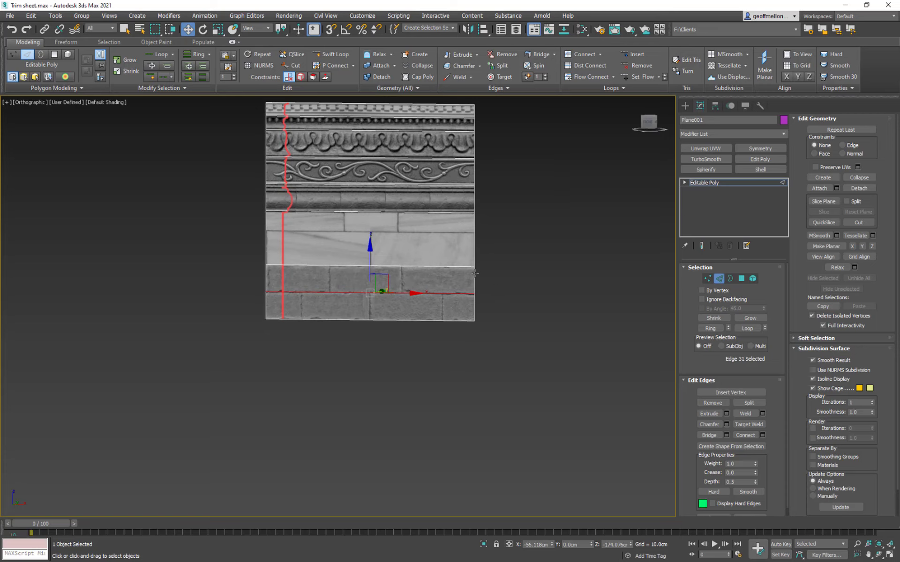
Select the ring of three horizontal edges bounding the two dark stone rows at the base of the plane
middle_drag(488, 264, 504, 253)
alt+middle_drag(504, 254, 478, 267)
scroll(411, 293, up, 3)
alt+middle_drag(410, 294, 390, 273)
click(424, 308)
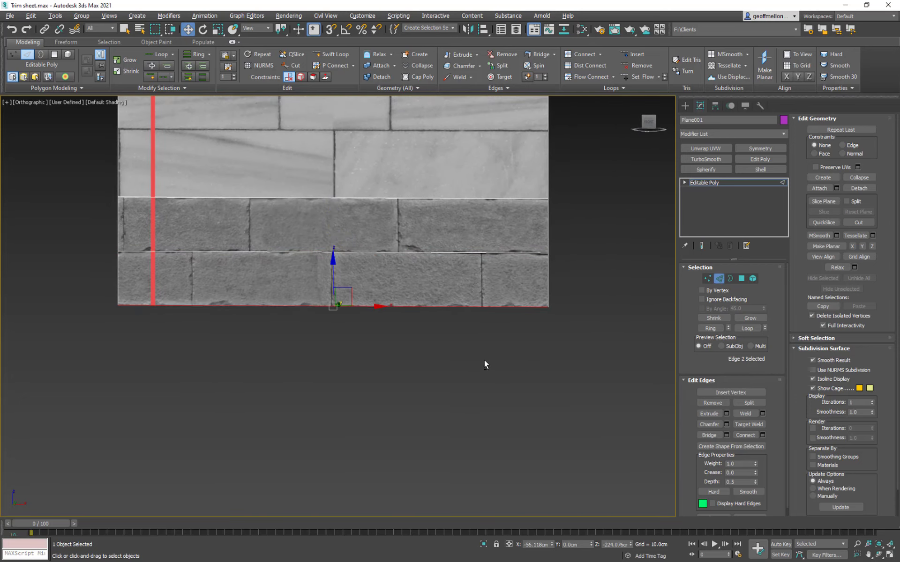
key(alt+r)
alt+middle_drag(484, 343, 417, 263)
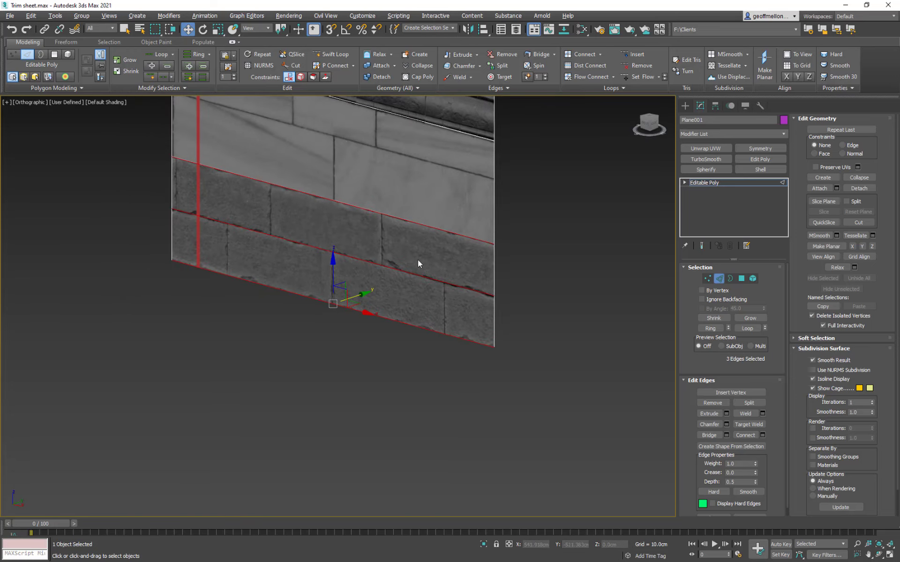
Try moving the selected horizontal edges of the stone rows away from the wall, and undo the move
drag(360, 296, 333, 305)
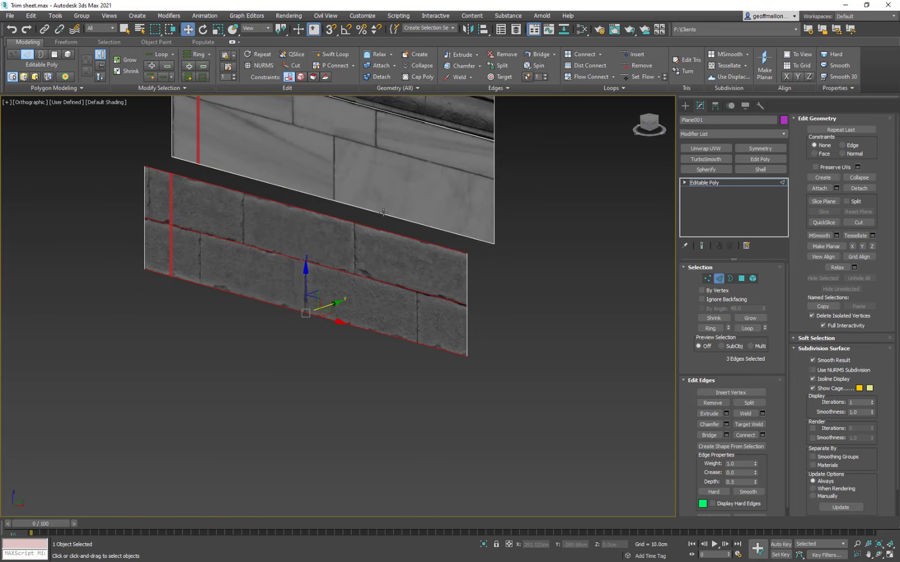
key(ctrl+z)
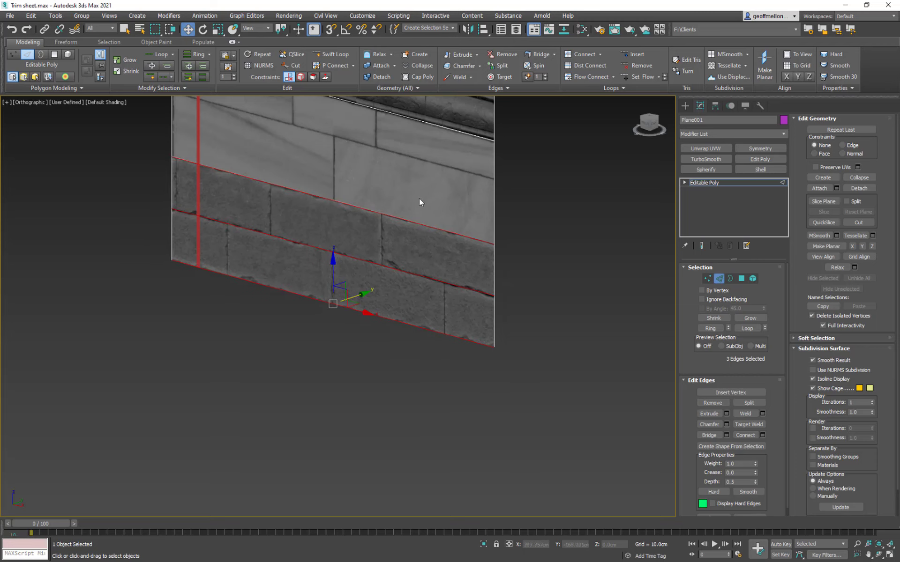
alt+middle_drag(426, 279, 334, 188)
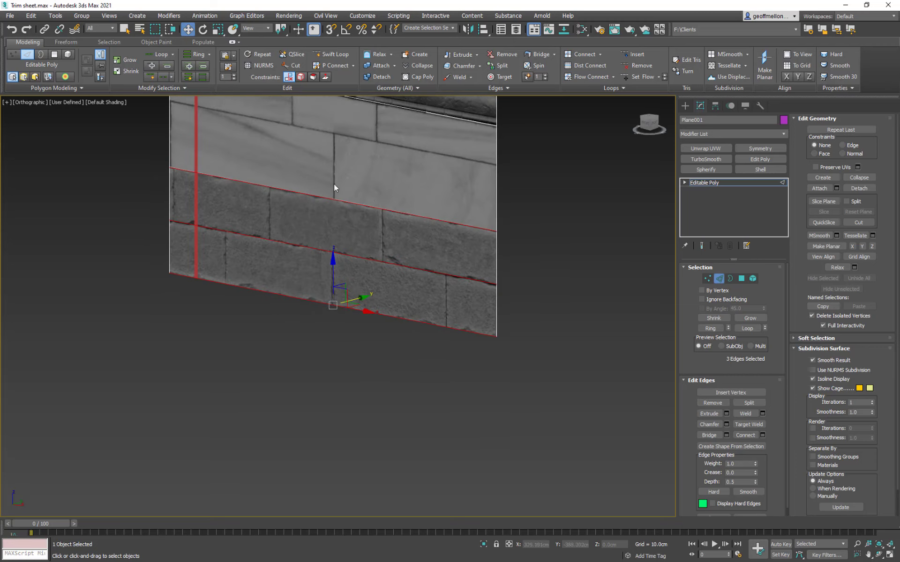
alt+middle_drag(434, 270, 471, 261)
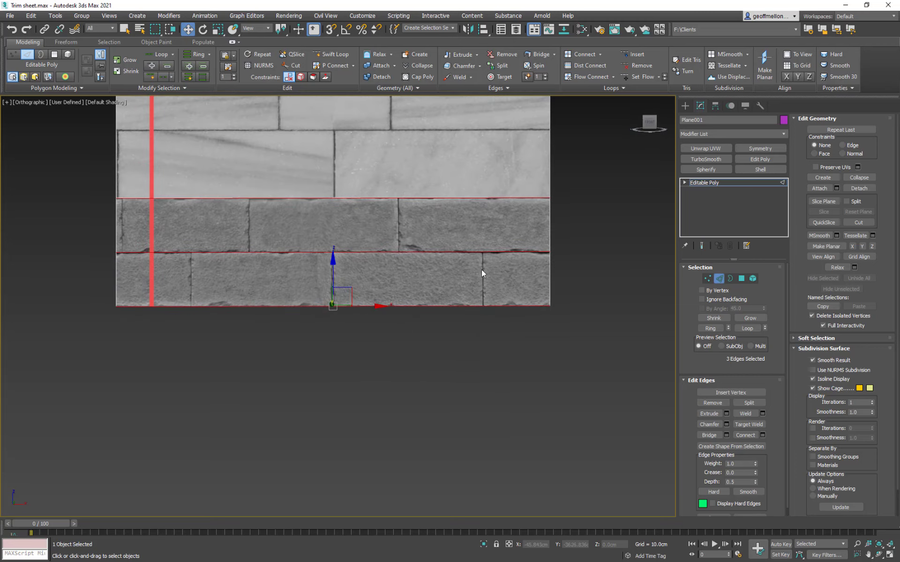
right_click(481, 269)
click(398, 299)
click(343, 310)
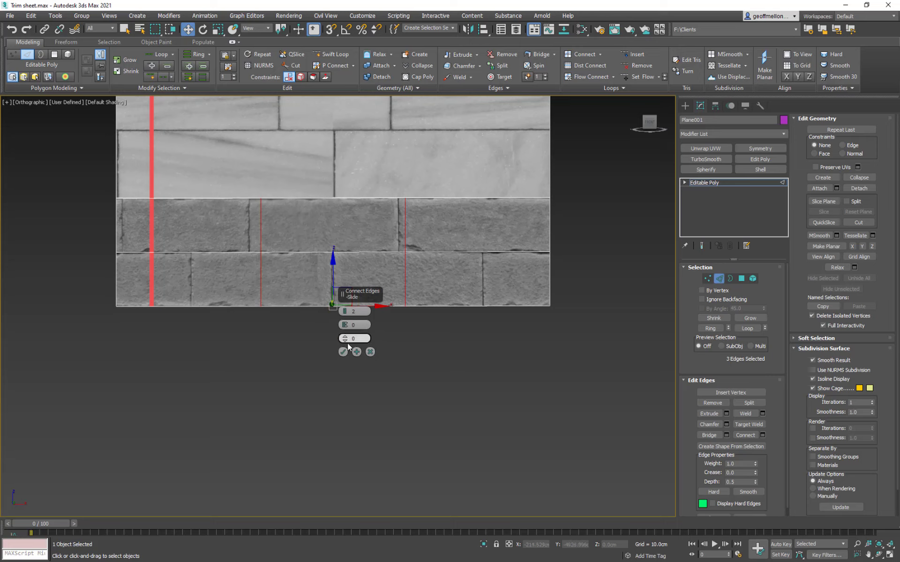
drag(345, 340, 348, 310)
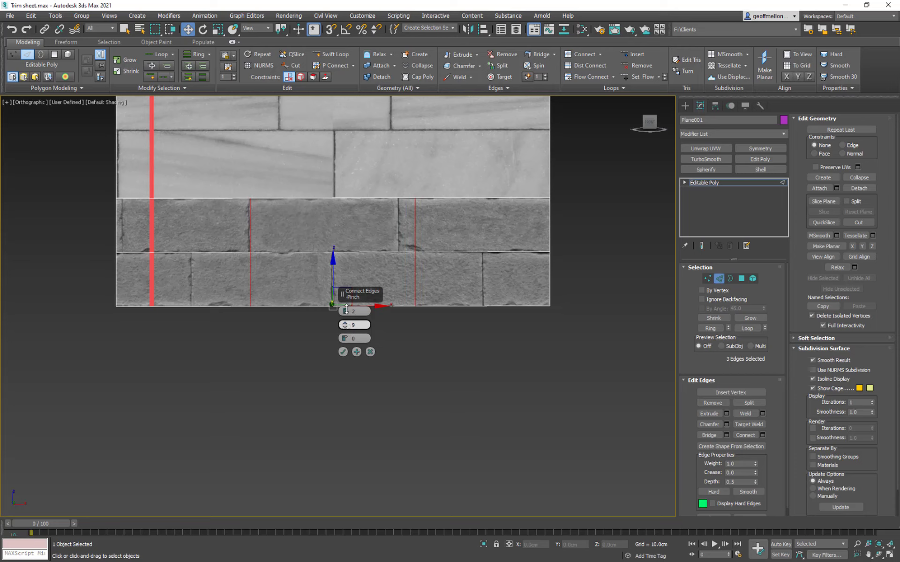
click(370, 352)
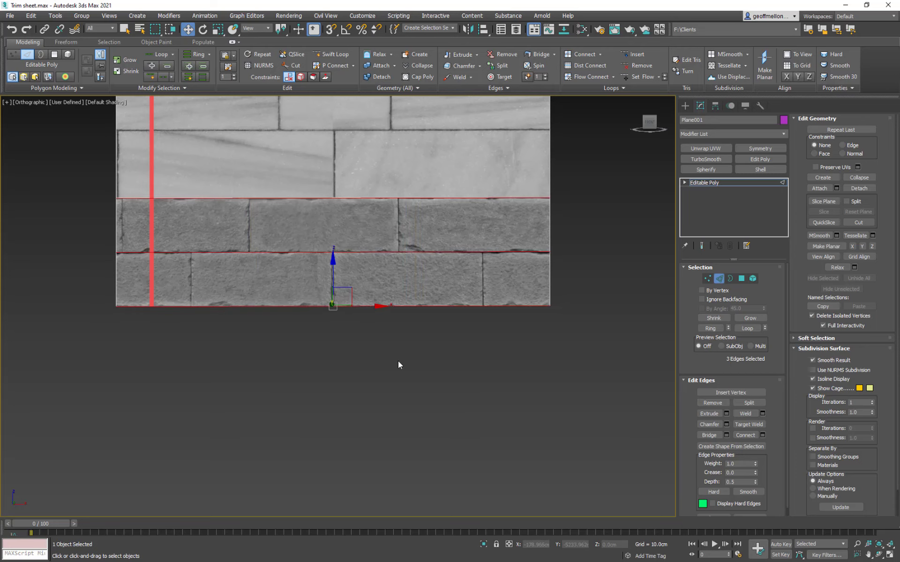
Insert six vertical edge loops through the two stone rows with Swift Loop, one at each vertical joint of the blocks
click(350, 54)
click(398, 225)
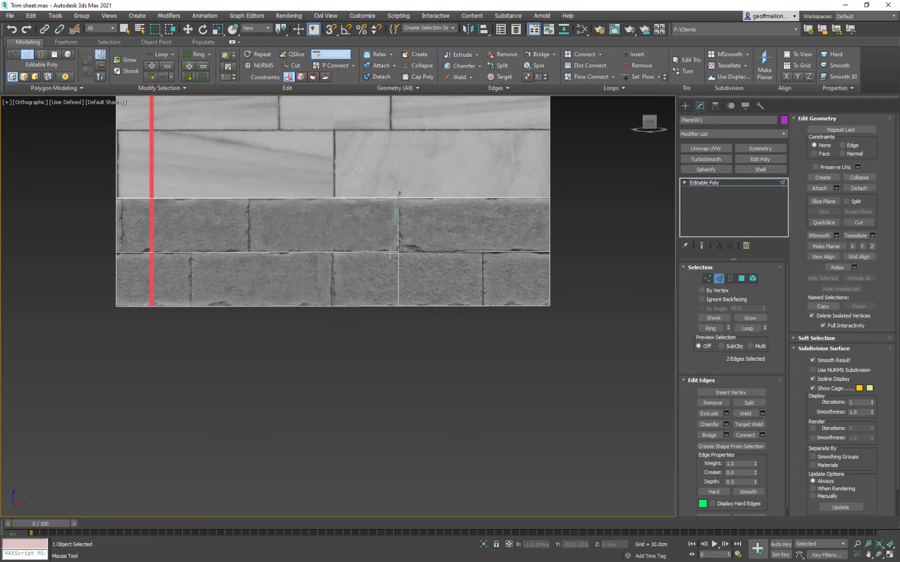
click(250, 250)
click(193, 253)
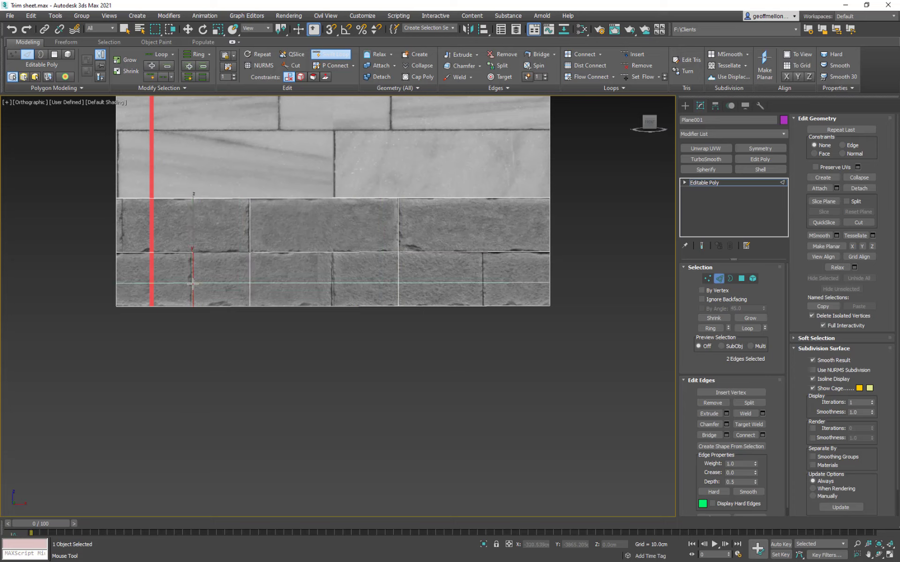
click(332, 284)
click(482, 289)
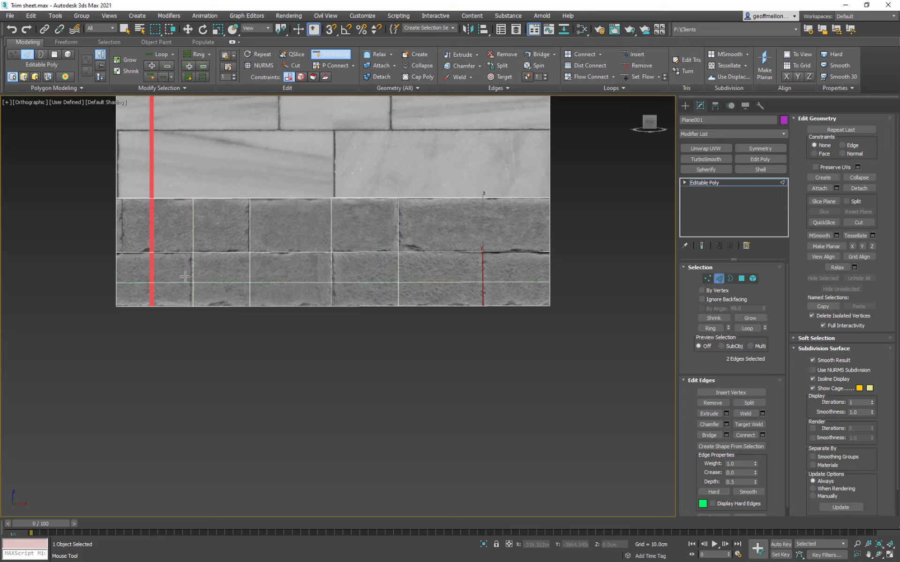
click(122, 199)
alt+middle_drag(347, 272, 372, 359)
right_click(371, 360)
middle_drag(273, 288, 365, 245)
Select the two adjacent polygons that form the lower-row stone block left of centre
click(741, 279)
click(329, 233)
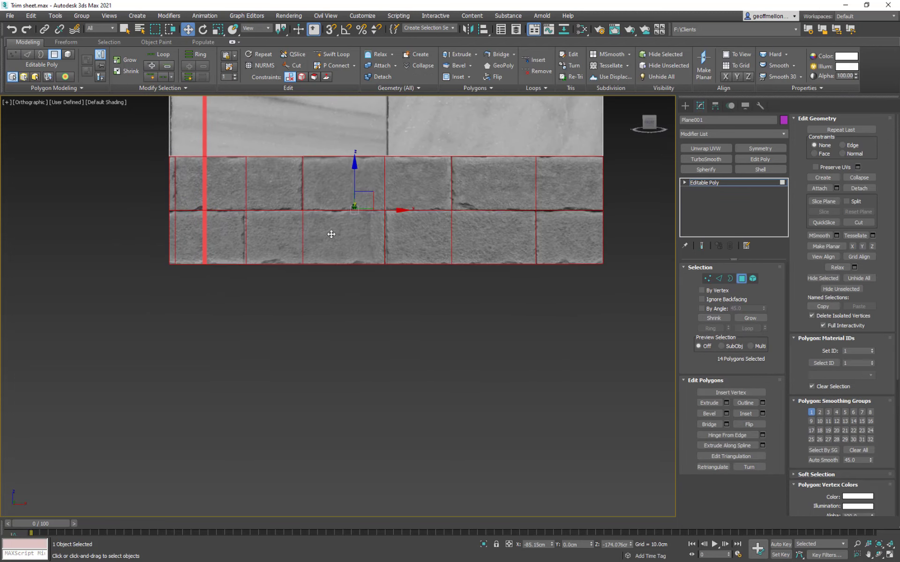
ctrl+click(274, 237)
alt+middle_drag(410, 302, 460, 309)
alt+middle_drag(320, 244, 304, 268)
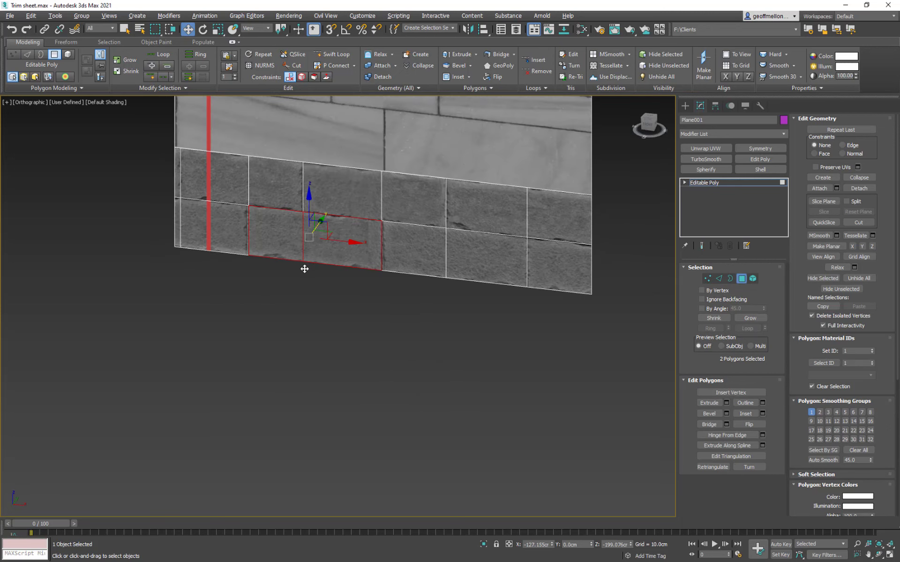
alt+middle_drag(514, 347, 501, 293)
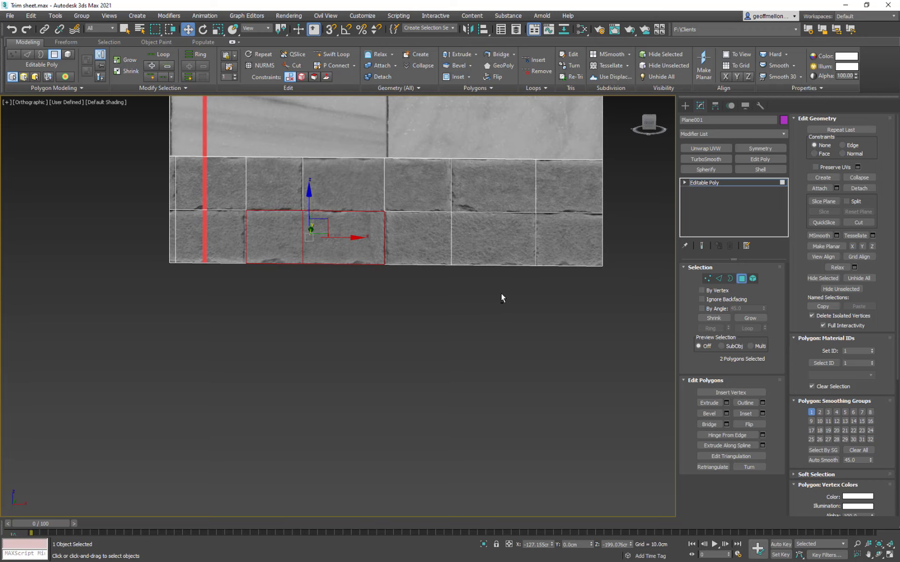
Detach the upper row's far-right block and its first full block on the left, two polygons each, to an element
middle_drag(502, 293, 455, 308)
click(535, 203)
ctrl+click(448, 193)
middle_drag(327, 308, 413, 309)
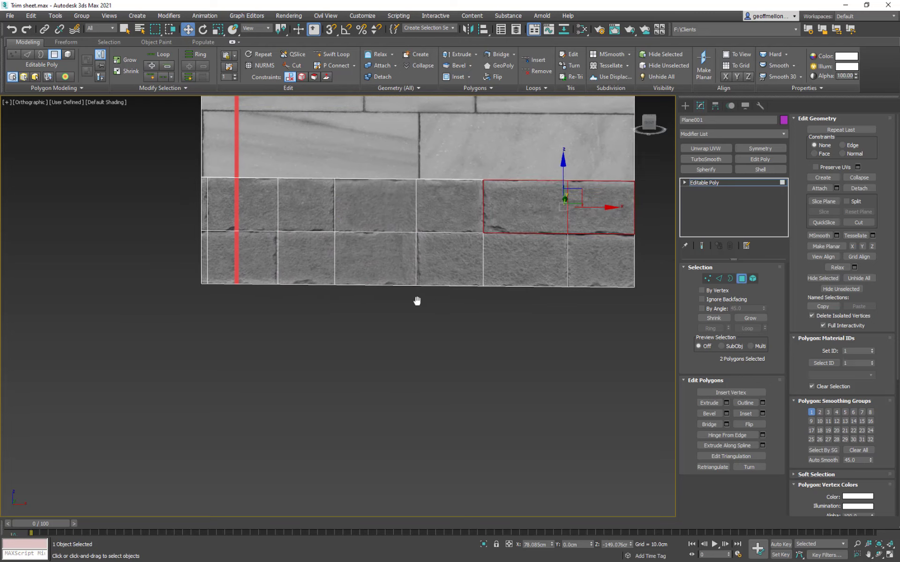
ctrl+click(307, 203)
ctrl+click(246, 206)
middle_drag(502, 321, 441, 310)
ctrl+click(312, 246)
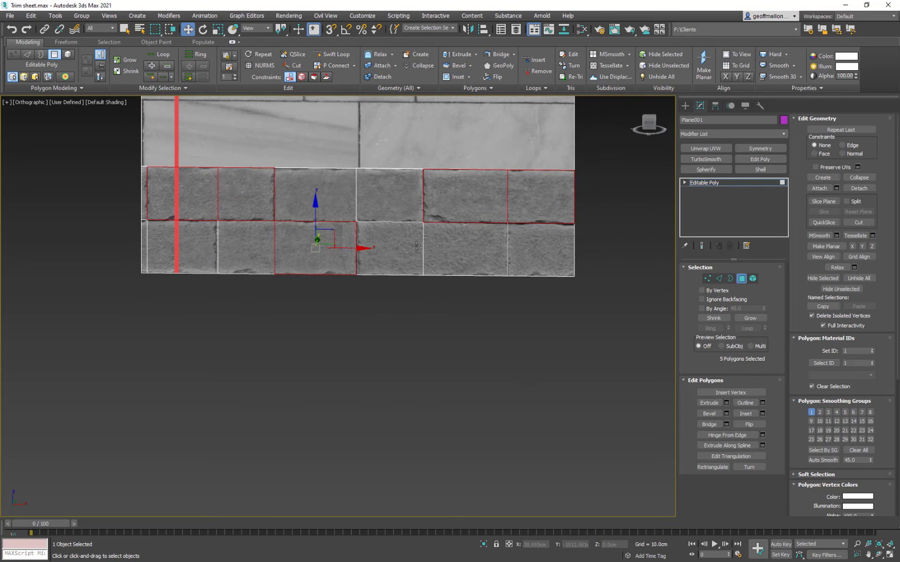
ctrl+click(417, 244)
key(ctrl+z)
key(ctrl+z)
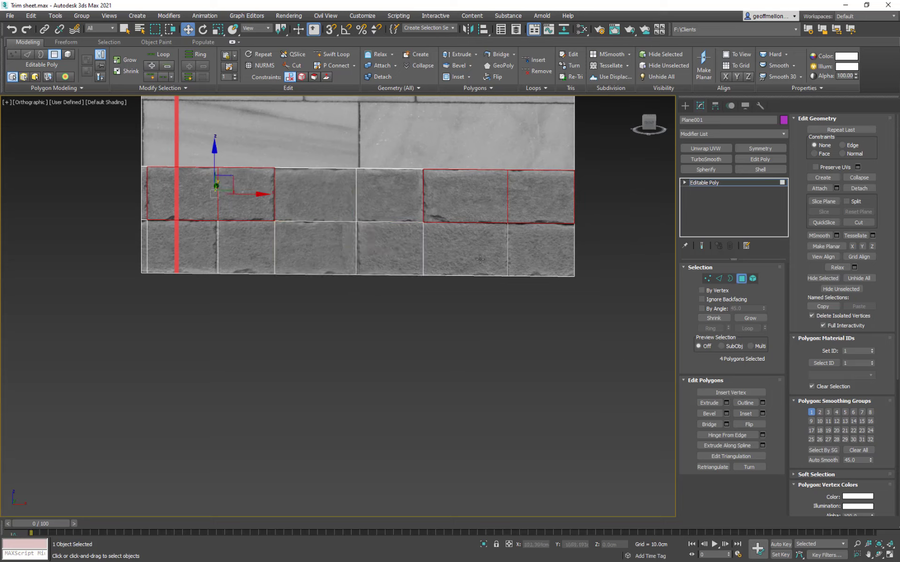
alt+middle_drag(460, 360, 453, 352)
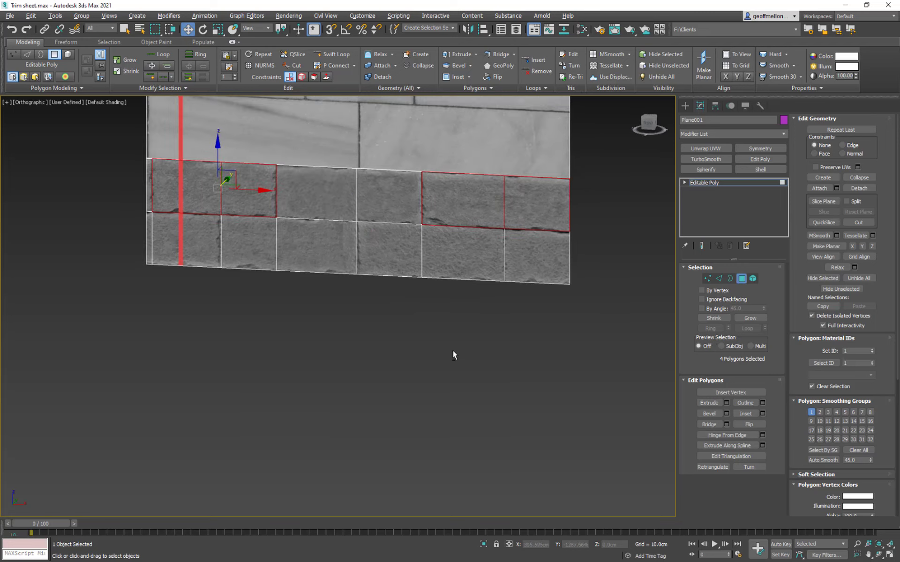
click(859, 188)
click(470, 304)
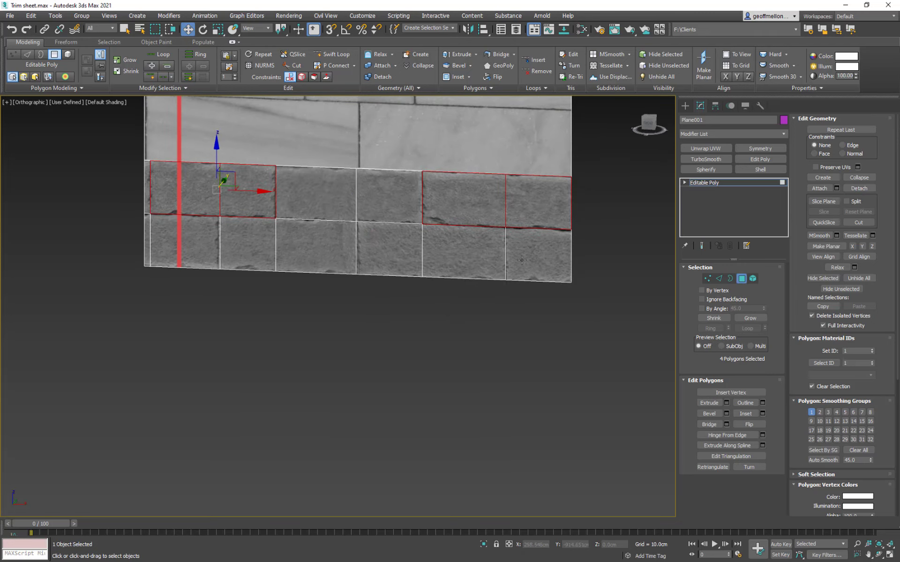
Detach the two polygons of the lower-row block right of centre to an element
click(523, 260)
alt+middle_drag(452, 263, 458, 255)
click(392, 250)
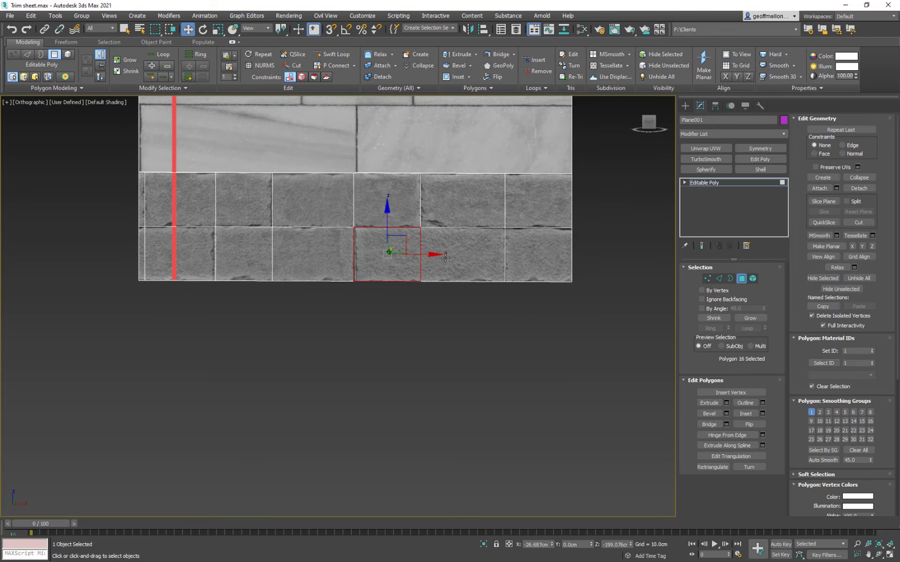
ctrl+click(447, 262)
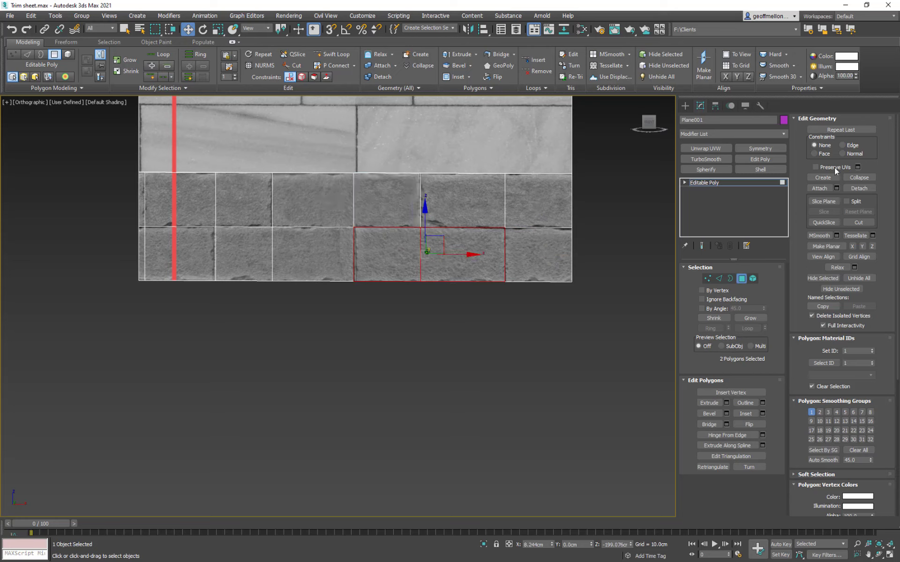
click(858, 189)
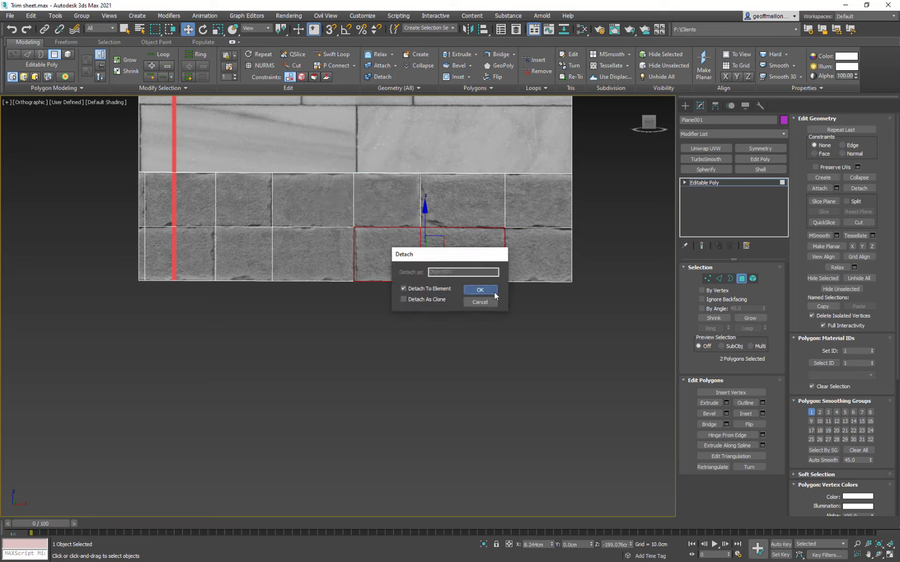
click(480, 290)
Check at element level which stone blocks are separated and which are still joined
click(754, 279)
click(544, 257)
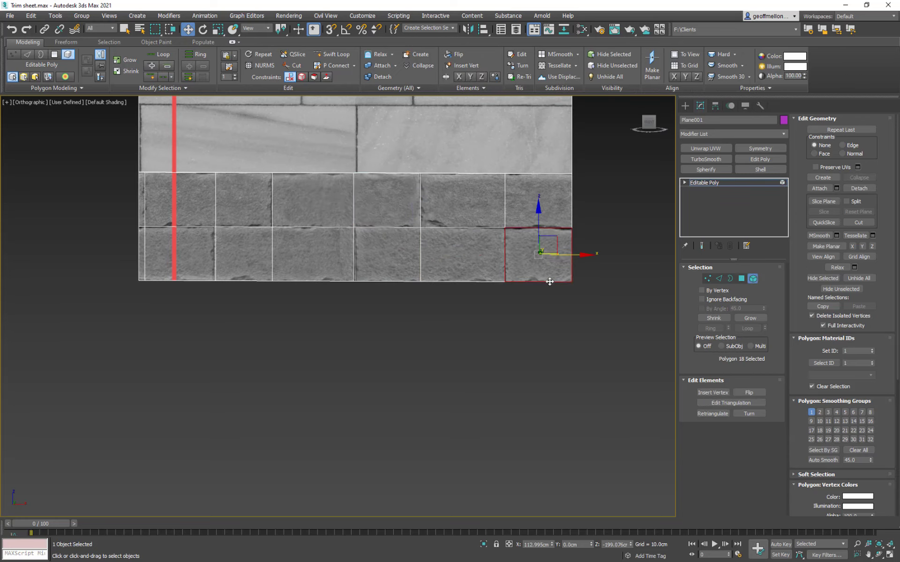
click(454, 203)
click(383, 187)
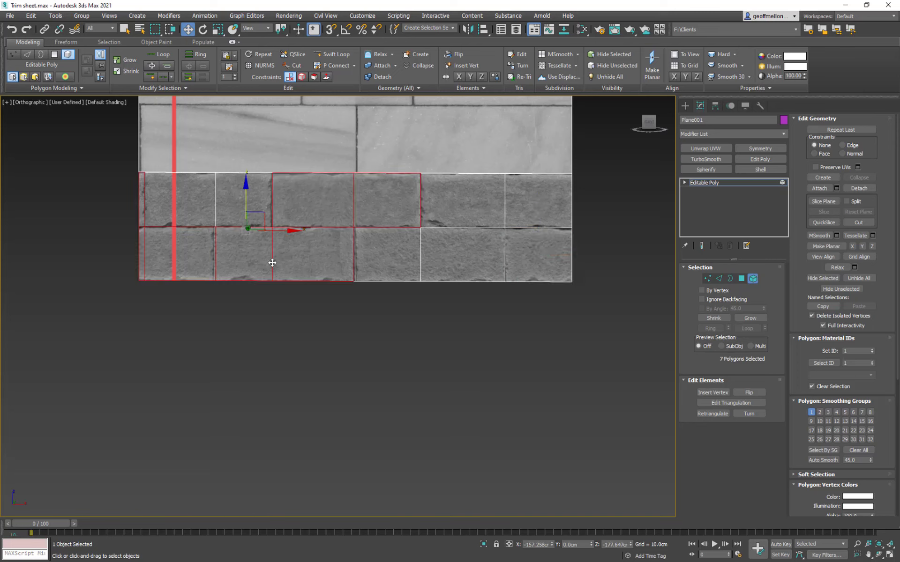
Detach the two polygons of the lower-row block left of centre to an element
click(741, 279)
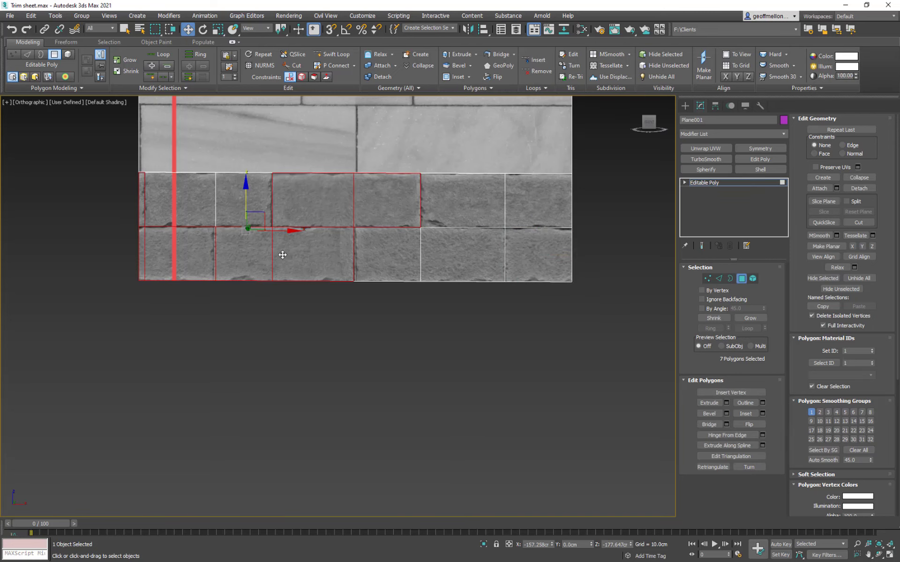
click(313, 256)
ctrl+click(260, 251)
click(858, 188)
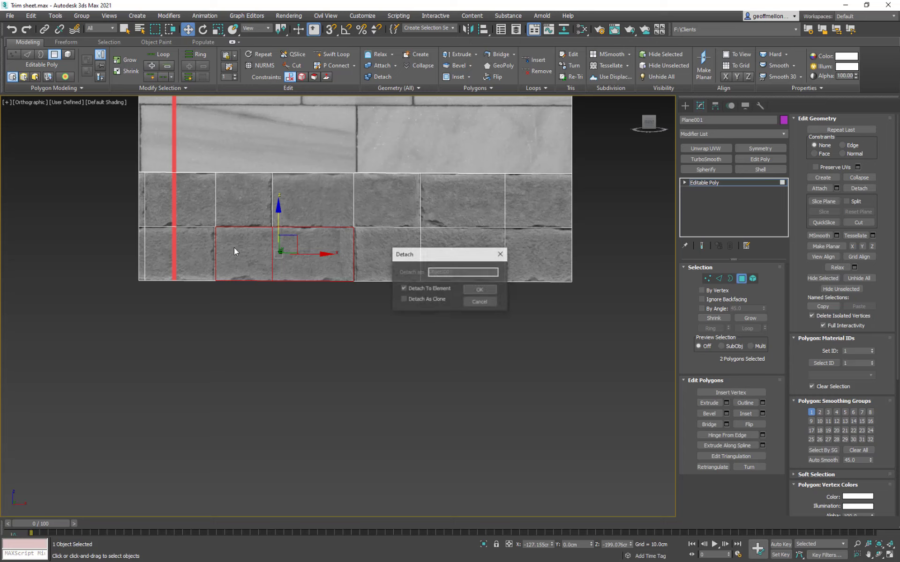
click(471, 291)
Detach the lower row's leftmost block, including its narrow edge polygon, to an element
click(181, 255)
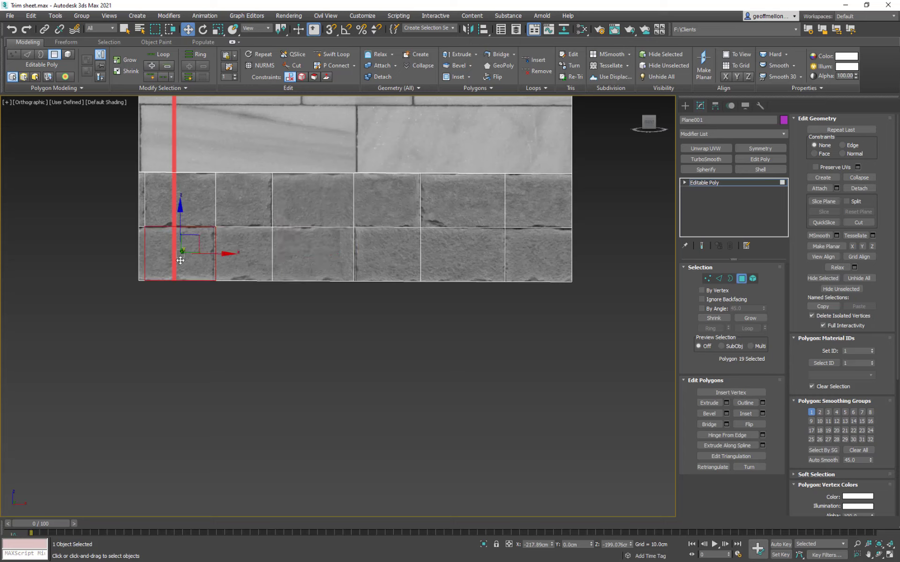
ctrl+click(143, 250)
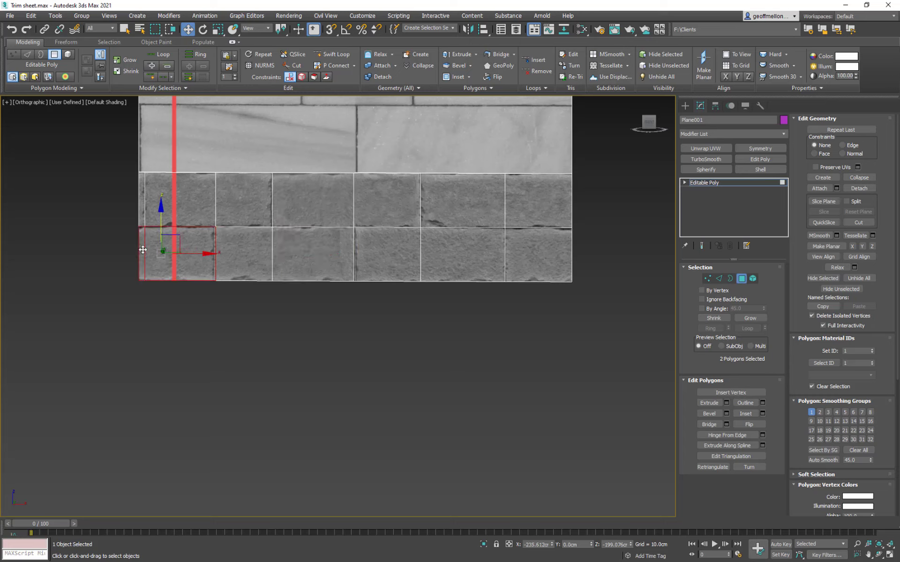
click(857, 188)
click(481, 291)
Check each stone block at element level in both rows for clean separation from its neighbours
click(753, 278)
click(497, 201)
click(539, 254)
click(386, 232)
click(386, 203)
click(253, 201)
click(183, 252)
click(315, 246)
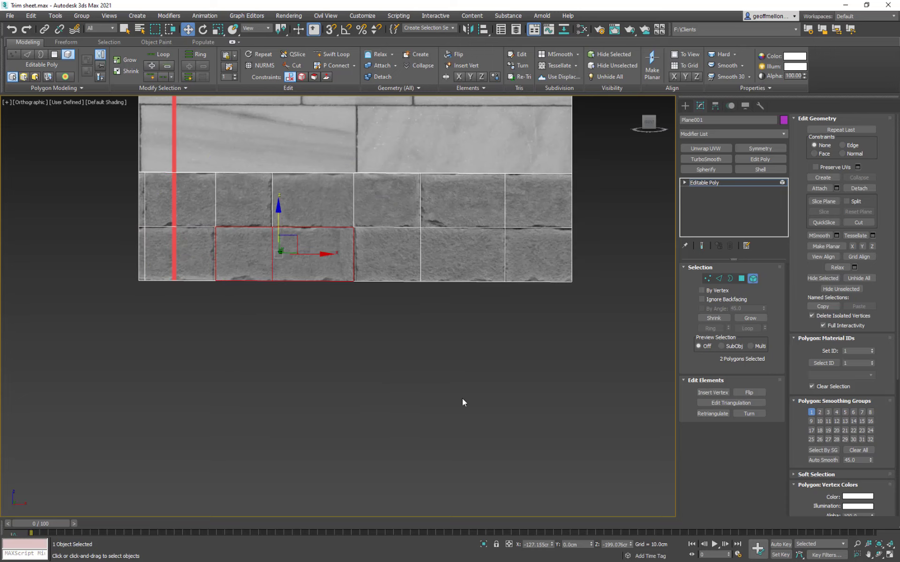
Select all the block elements in the two stone rows and extrude them together about 34 cm outward from the wall
alt+middle_drag(417, 304, 536, 333)
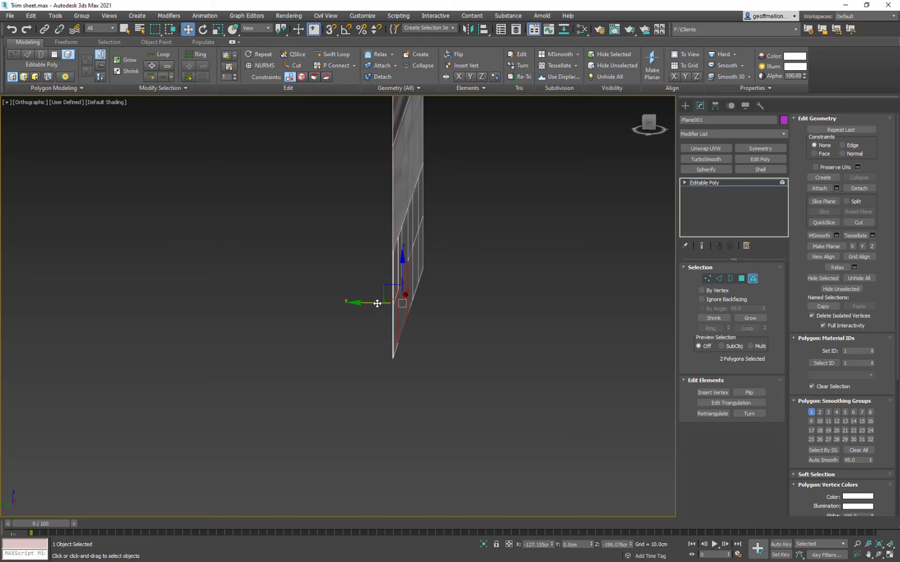
alt+middle_drag(378, 304, 249, 301)
ctrl+click(339, 281)
ctrl+click(410, 287)
ctrl+click(484, 279)
ctrl+click(487, 225)
ctrl+click(382, 223)
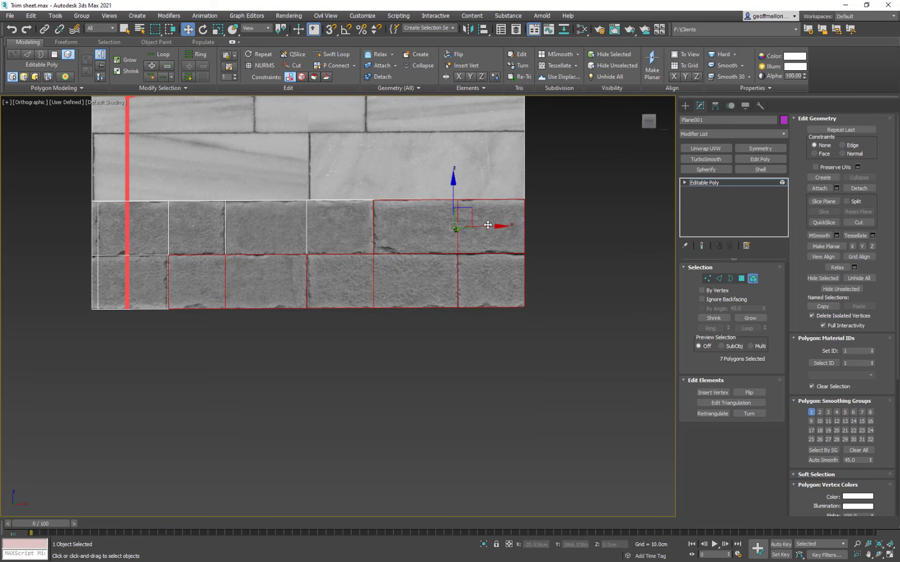
ctrl+click(340, 227)
ctrl+click(266, 227)
ctrl+click(205, 245)
ctrl+click(127, 249)
ctrl+click(144, 291)
alt+middle_drag(167, 317, 262, 364)
ctrl+click(176, 285)
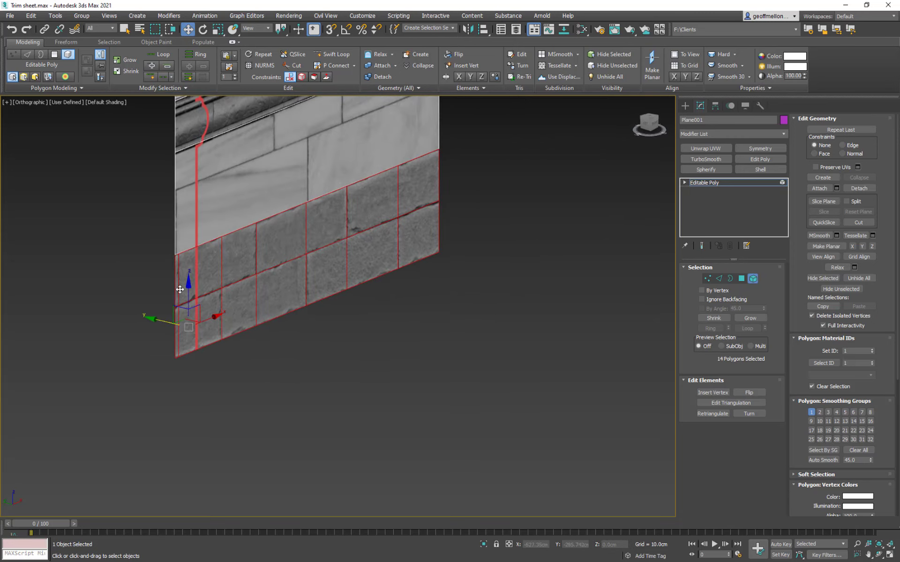
shift+drag(166, 321, 193, 345)
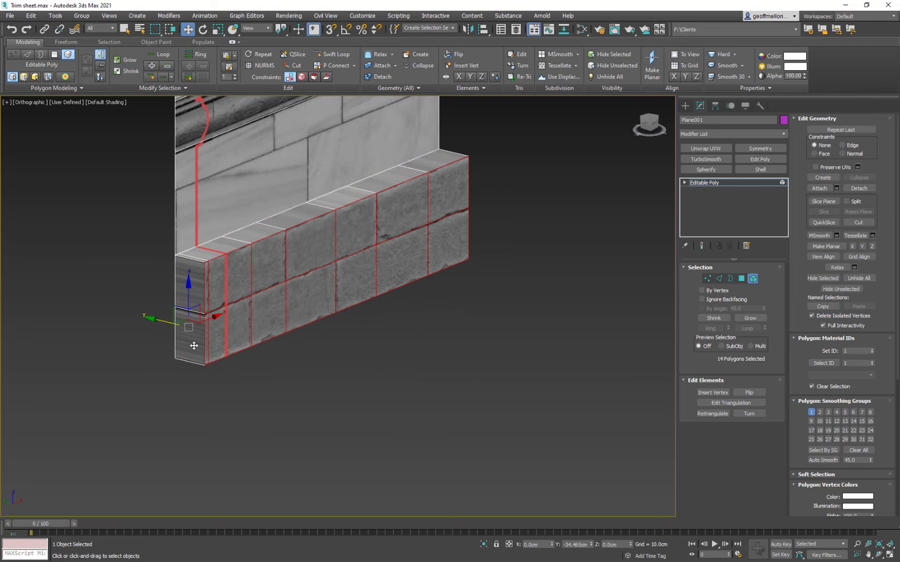
alt+middle_drag(373, 354, 302, 339)
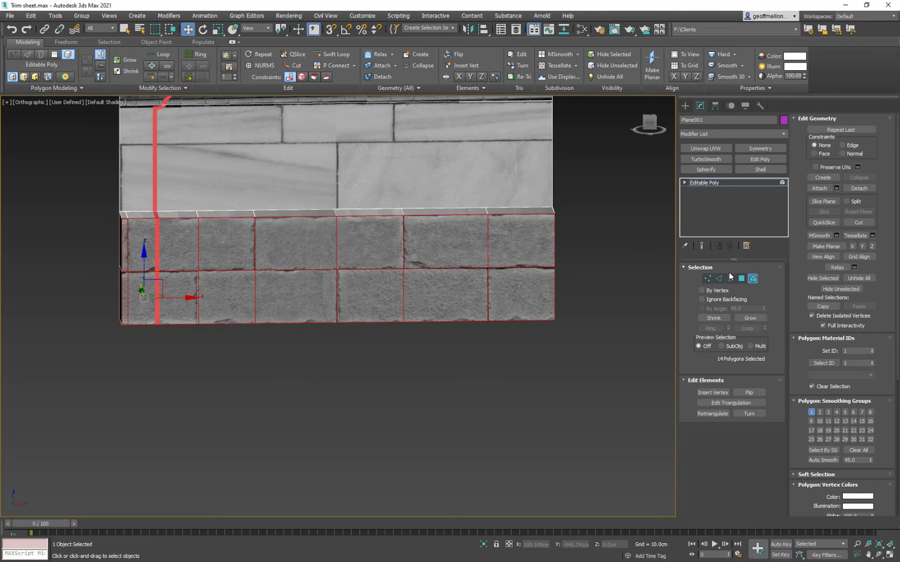
Lift the upper stone row's rightmost block about 75 cm as a separation test and undo the move
click(604, 256)
click(514, 237)
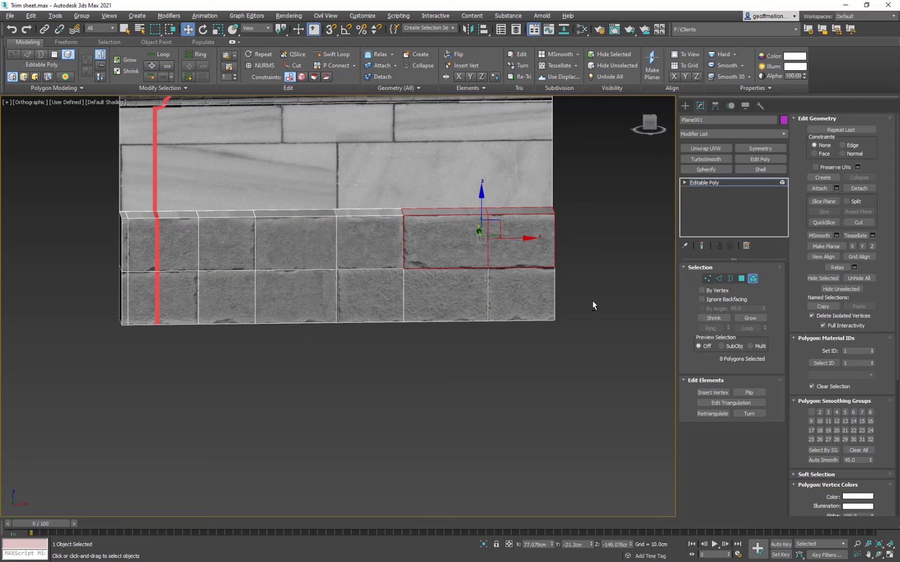
alt+middle_drag(592, 301, 534, 304)
drag(481, 209, 481, 131)
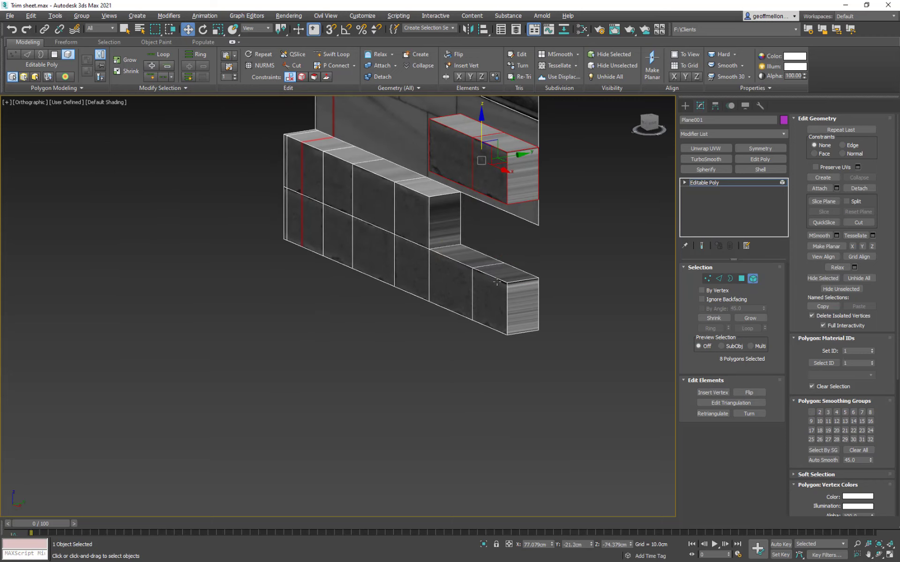
key(shift+z)
key(shift+z)
key(ctrl+z)
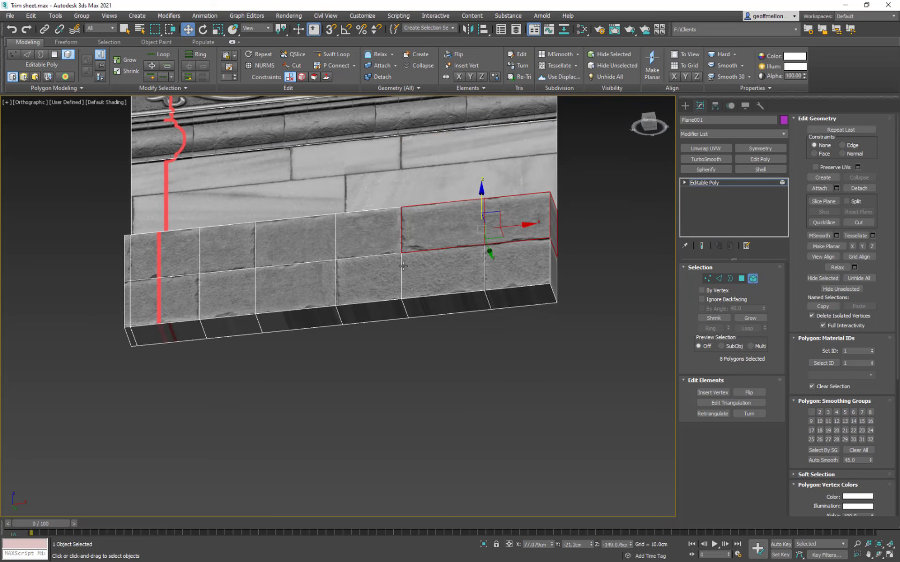
Lift the upper stone row's middle block as a separation test and undo the move
click(360, 237)
alt+middle_drag(404, 294, 356, 200)
drag(334, 213, 334, 171)
key(ctrl+z)
alt+middle_drag(404, 285, 420, 247)
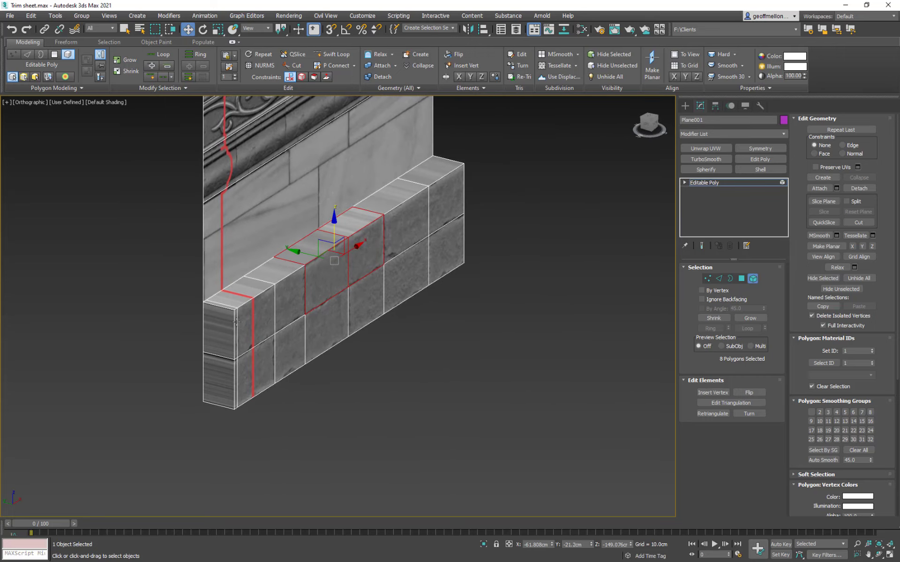
alt+middle_drag(558, 300, 495, 282)
alt+middle_drag(428, 290, 476, 297)
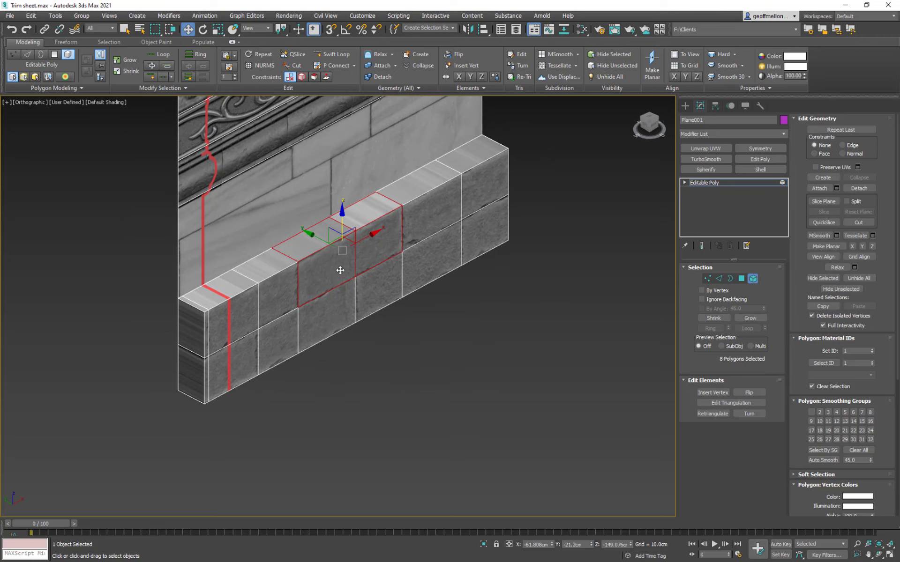
Switch to polygon level, enable By Angle selection at 45, and try it on several stone block front faces
click(742, 279)
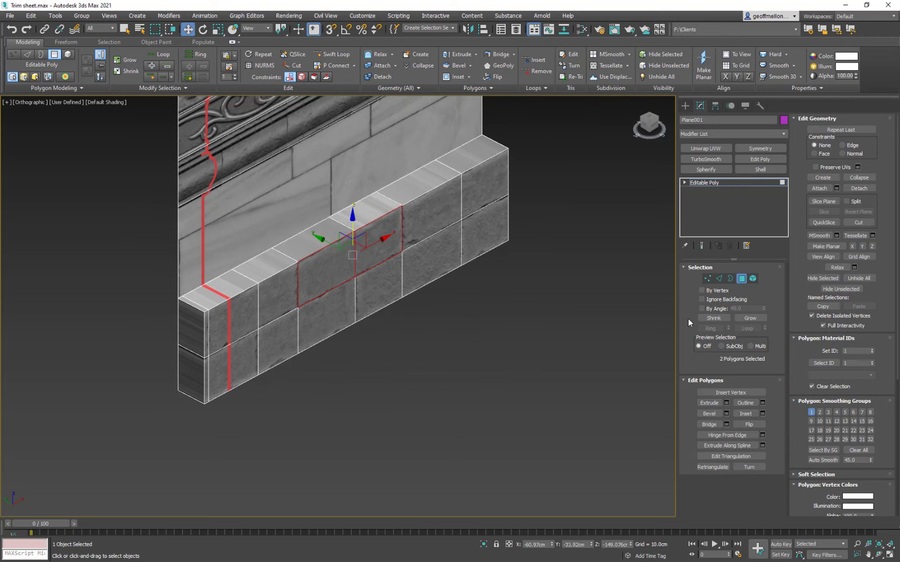
click(701, 309)
click(539, 300)
click(431, 218)
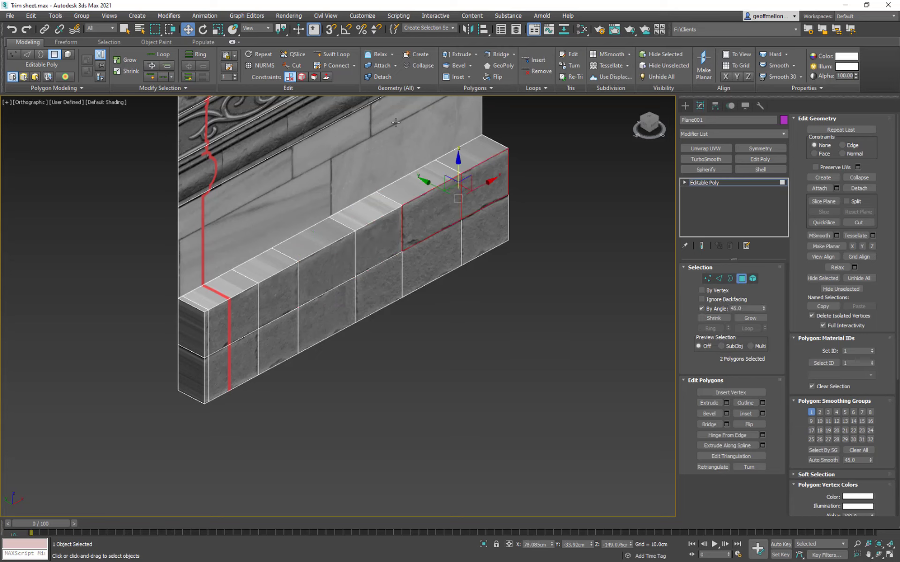
click(358, 294)
click(317, 322)
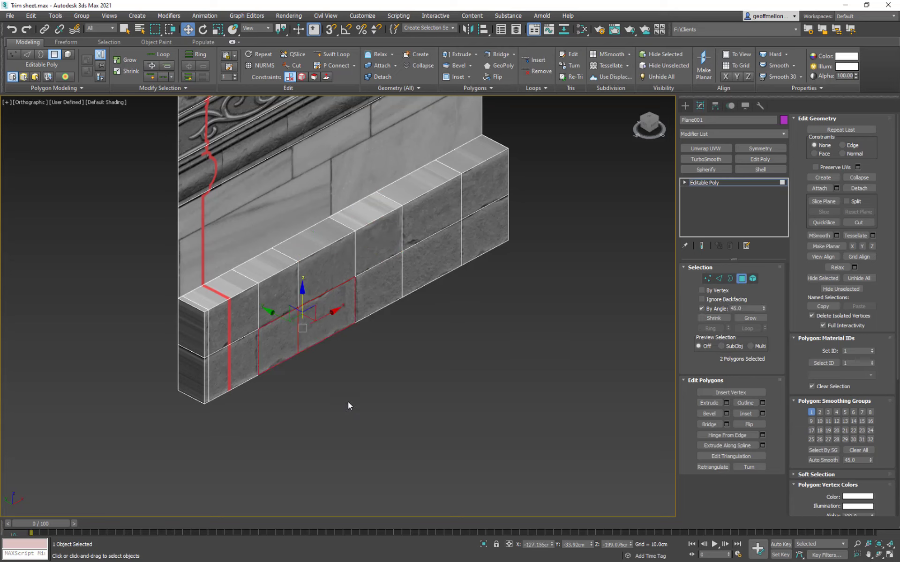
Push the upper row's rightmost block face inward about 2 cm and offset the lower row's block left of centre slightly outward
click(408, 211)
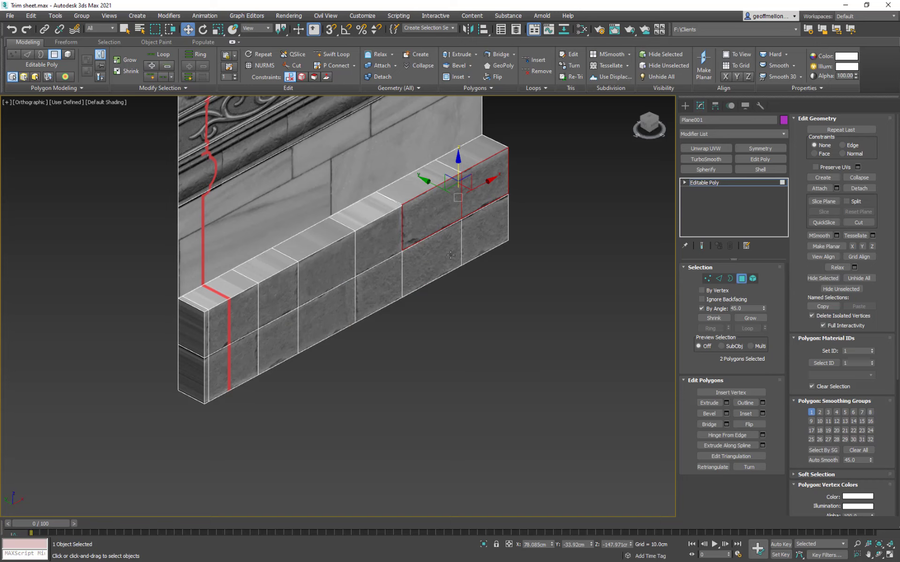
drag(441, 192, 440, 191)
alt+middle_drag(455, 221, 364, 204)
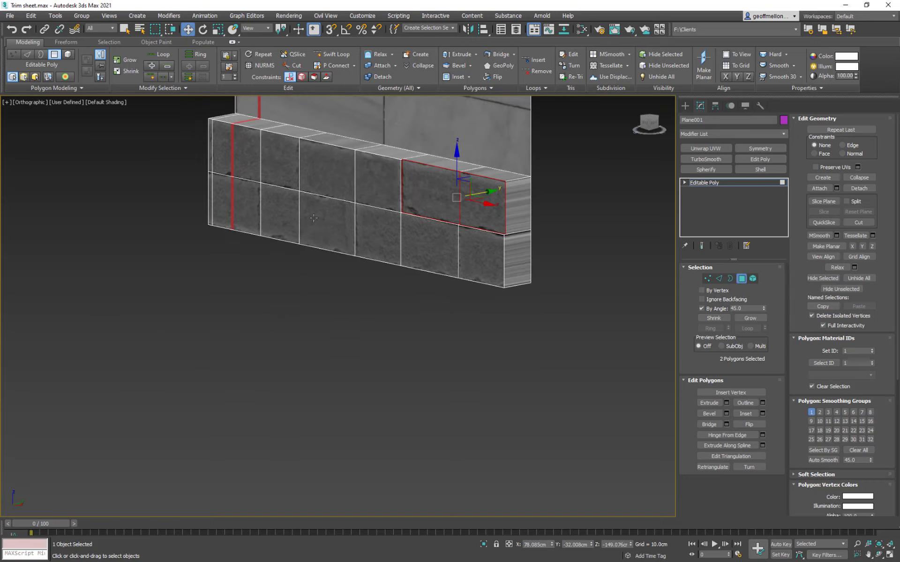
click(314, 218)
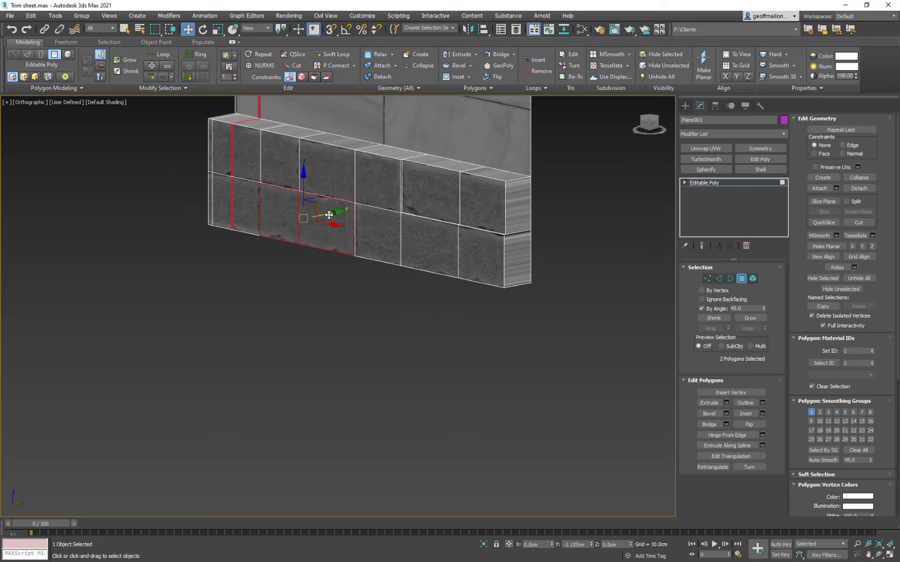
Offset the front face of the upper stone row's leftmost block slightly along Y to vary the block depths
click(338, 160)
alt+middle_drag(337, 161, 277, 208)
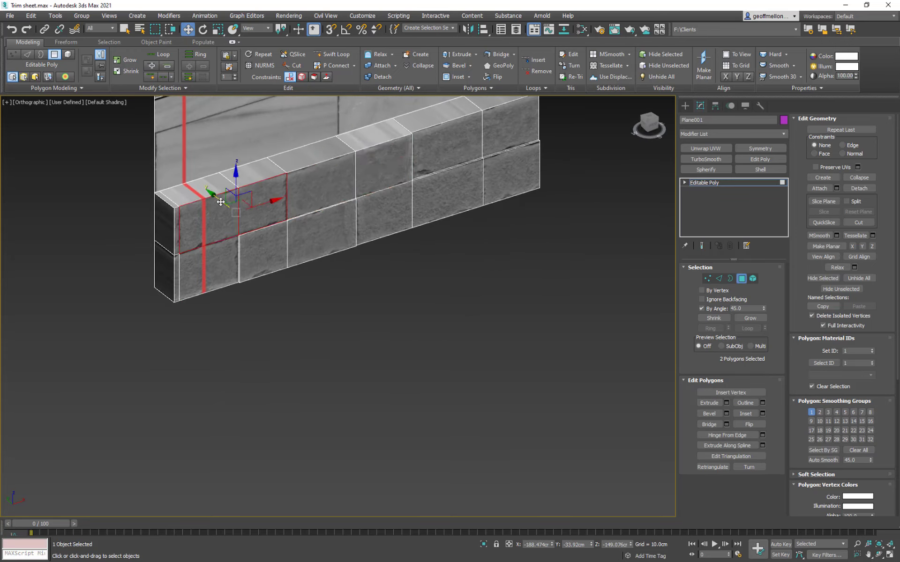
drag(220, 201, 218, 202)
alt+middle_drag(352, 262, 315, 258)
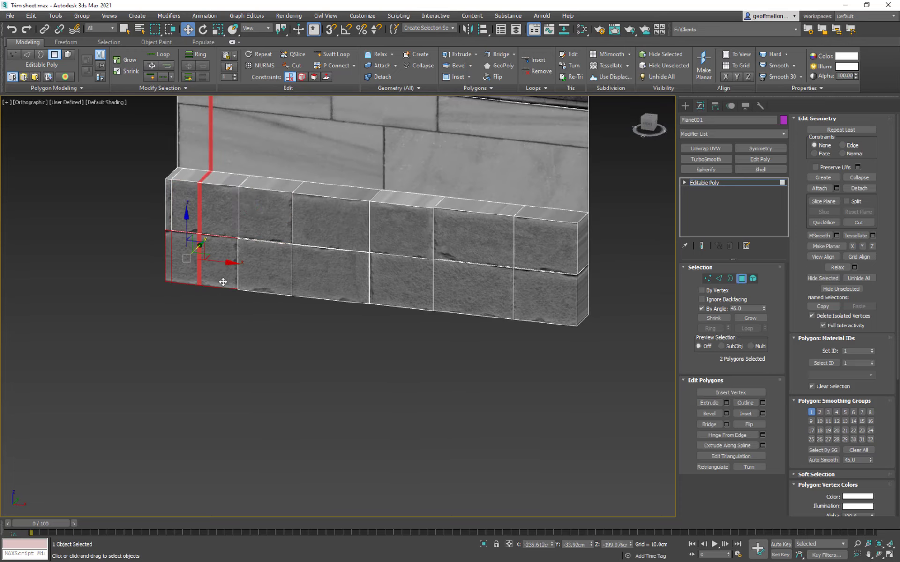
mouse_move(223, 283)
alt+middle_down()
mouse_move(318, 283)
mouse_move(220, 263)
alt+middle_up()
Turn off the viewport's Display Selected With Edged Faces option
click(102, 102)
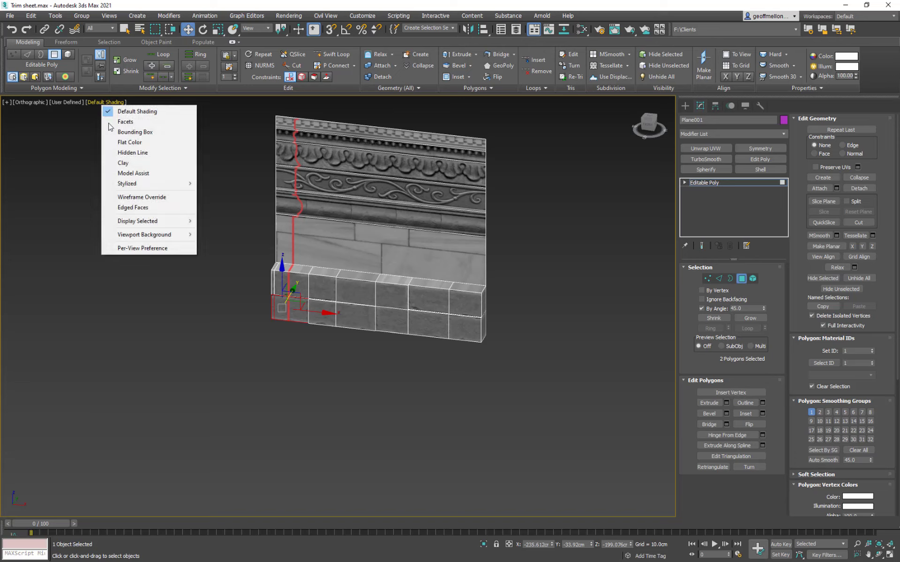
mouse_move(157, 224)
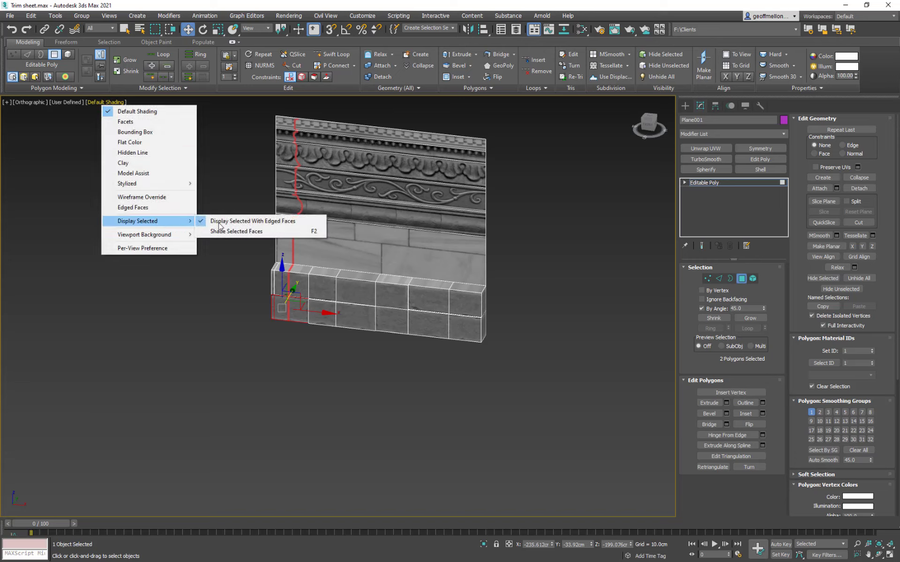
click(249, 221)
mouse_move(337, 257)
middle_down()
mouse_move(260, 199)
mouse_move(201, 227)
mouse_move(241, 145)
mouse_move(255, 258)
mouse_move(328, 287)
mouse_move(291, 300)
mouse_move(405, 268)
mouse_move(358, 206)
mouse_move(312, 218)
mouse_move(315, 177)
mouse_move(299, 245)
mouse_move(310, 225)
mouse_move(412, 197)
mouse_move(389, 202)
mouse_move(343, 253)
middle_up()
Cut the marble wall polygon with SwiftLoop along its horizontal joint and its three vertical joints
click(433, 211)
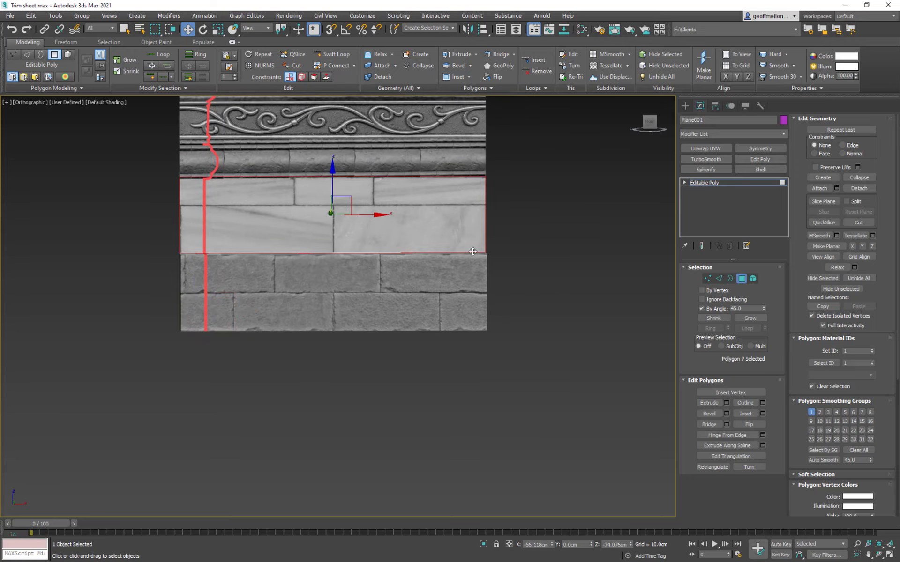
alt+middle_drag(425, 214, 399, 237)
alt+middle_drag(384, 233, 377, 235)
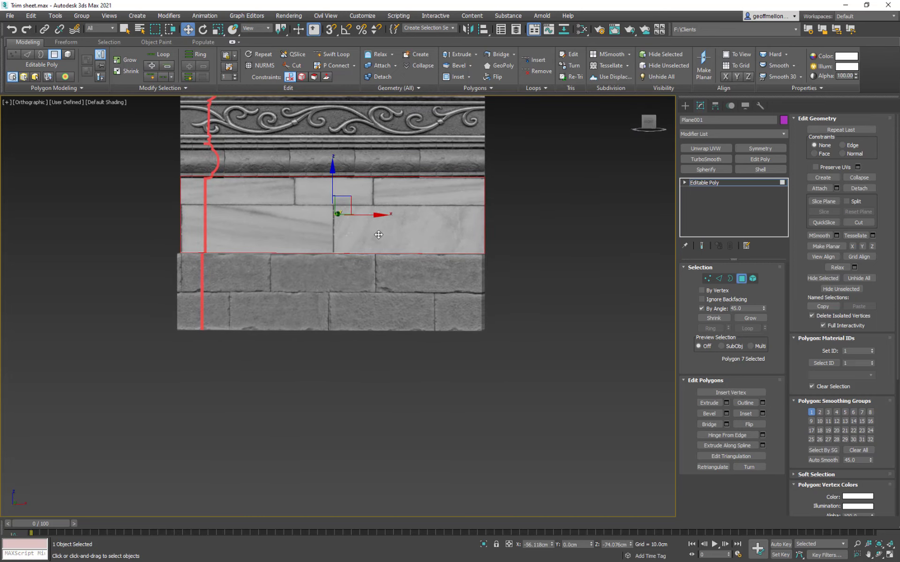
click(336, 55)
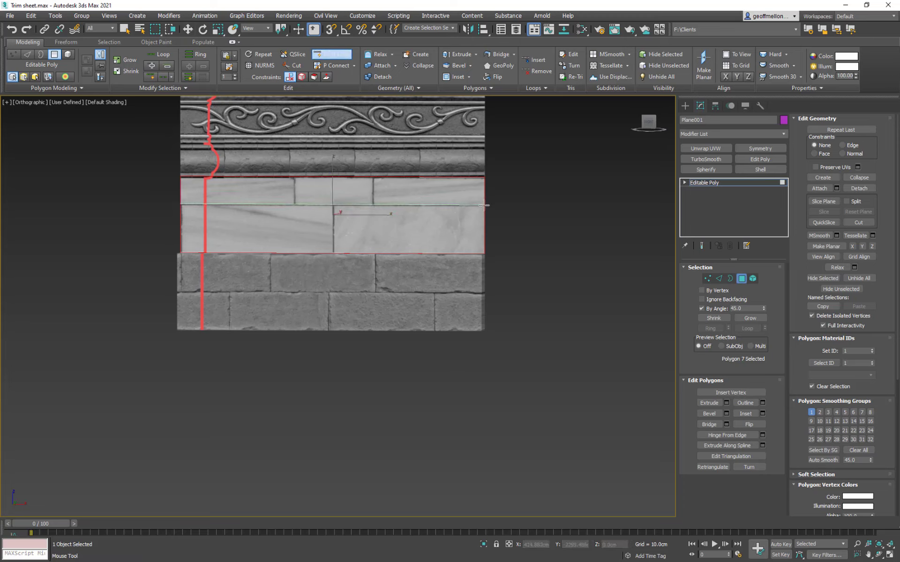
click(484, 205)
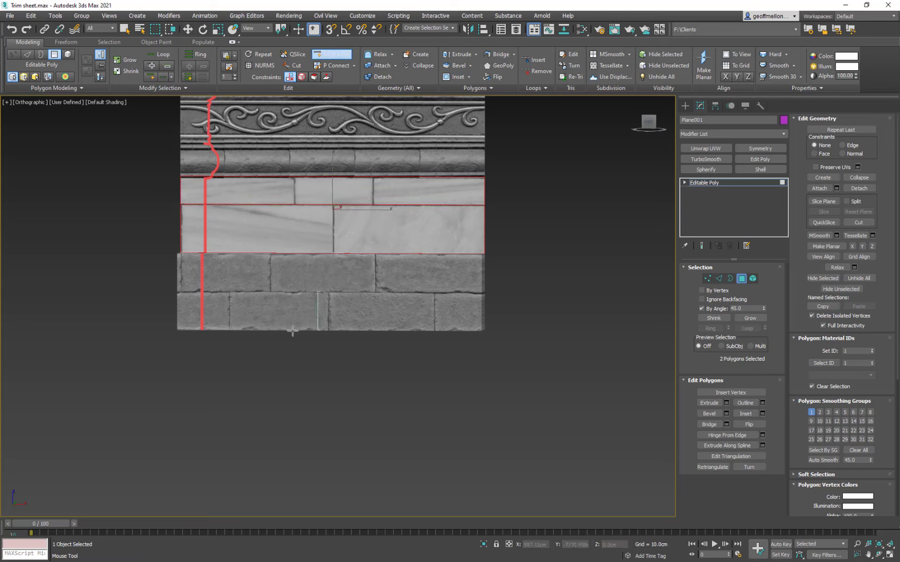
click(334, 206)
click(295, 205)
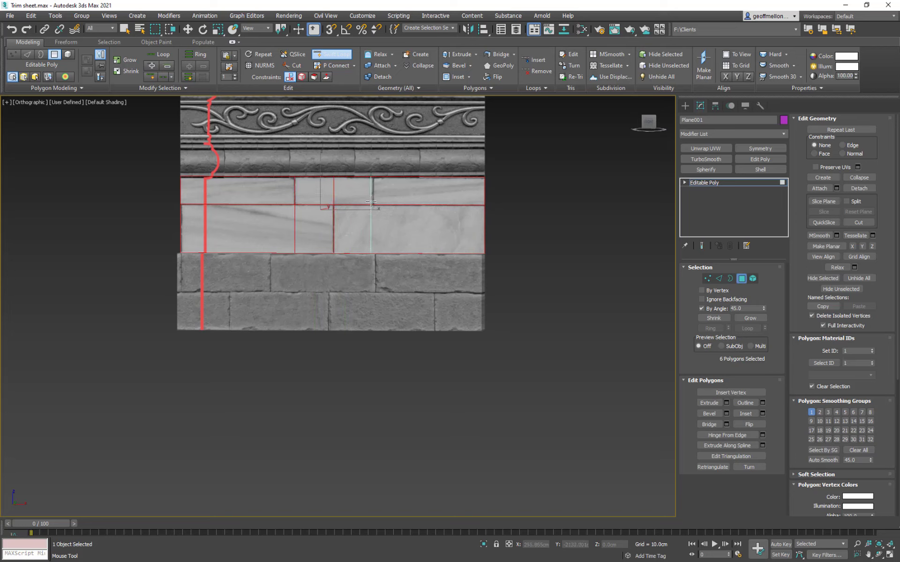
key(w)
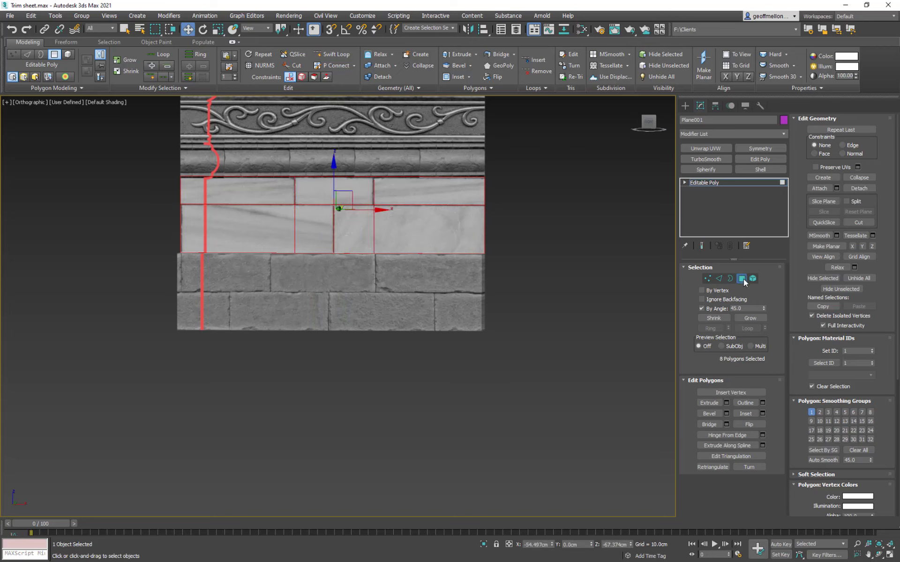
Return the marble wall to polygon level and disable By Angle selection
click(742, 279)
click(752, 279)
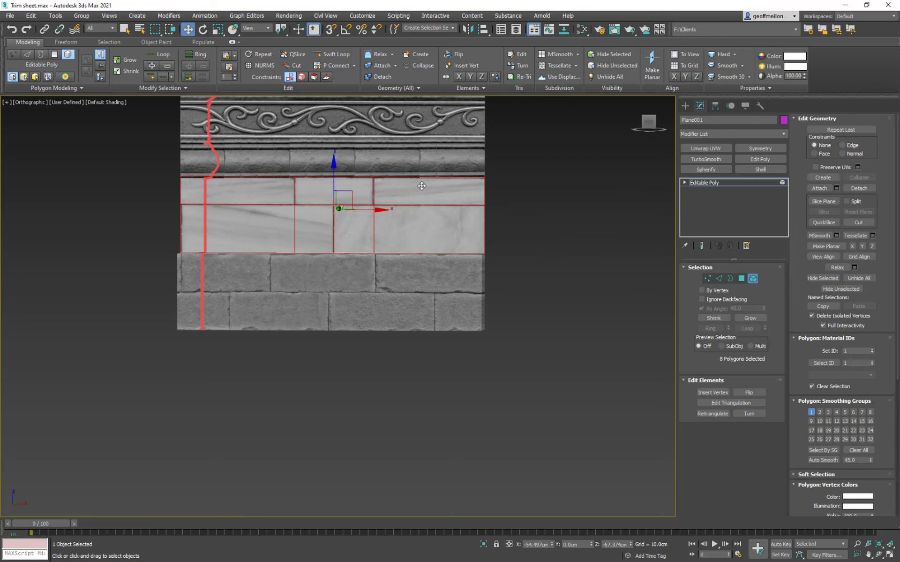
click(741, 279)
alt+middle_drag(422, 227, 471, 232)
key(ctrl+d)
click(429, 221)
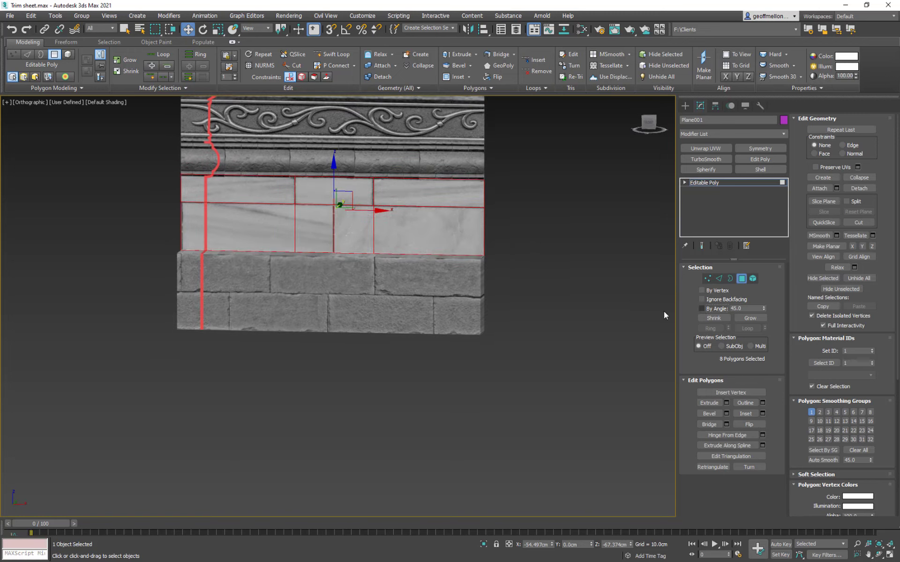
Detach the lower marble row's two right block polygons and the upper row's leftmost polygon together to an element
click(430, 234)
ctrl+click(354, 233)
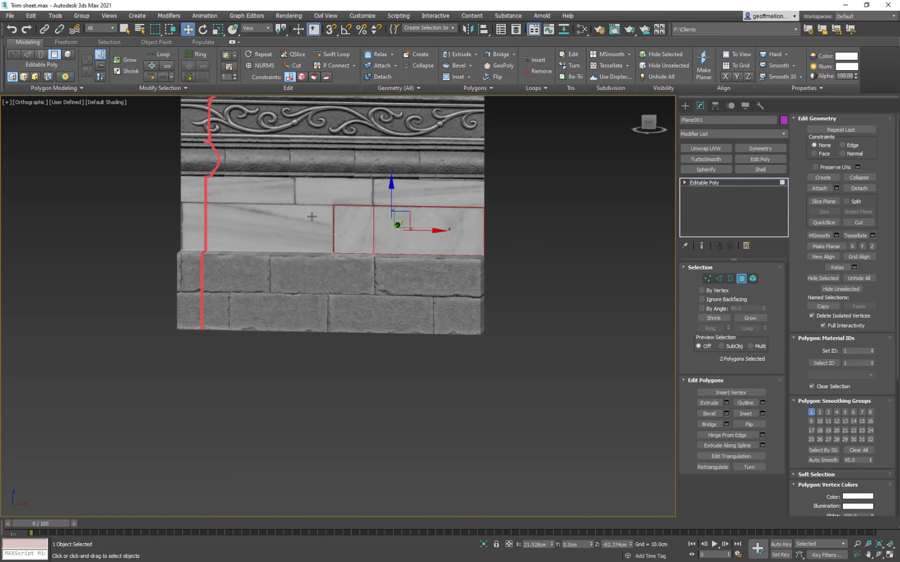
ctrl+click(211, 193)
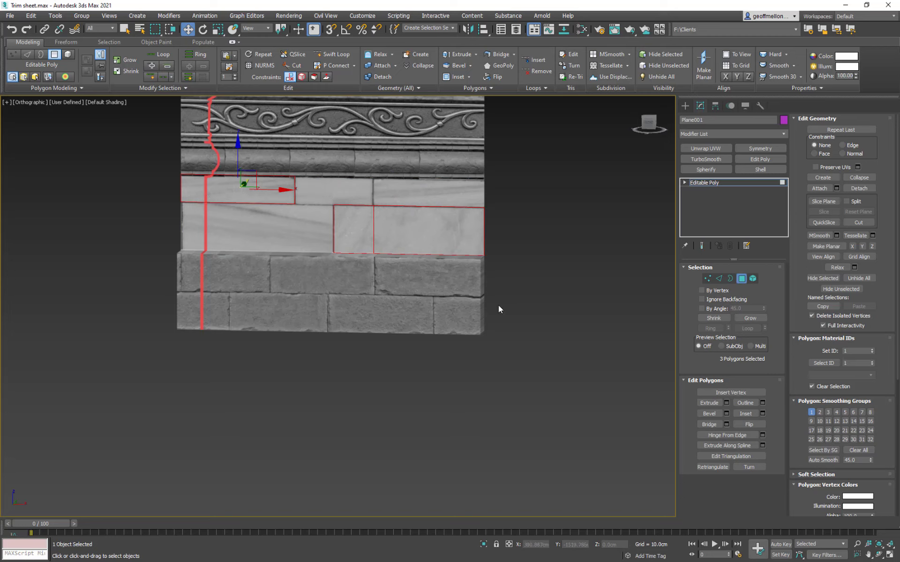
right_click(549, 287)
click(857, 189)
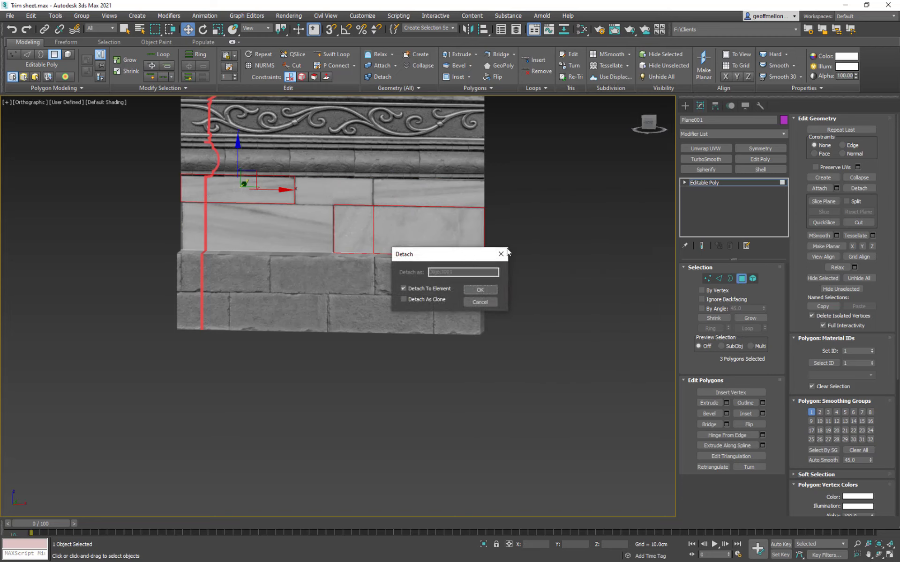
click(475, 289)
Detach the two polygons of the upper marble row's middle block to an element
middle_drag(340, 185, 407, 224)
click(404, 234)
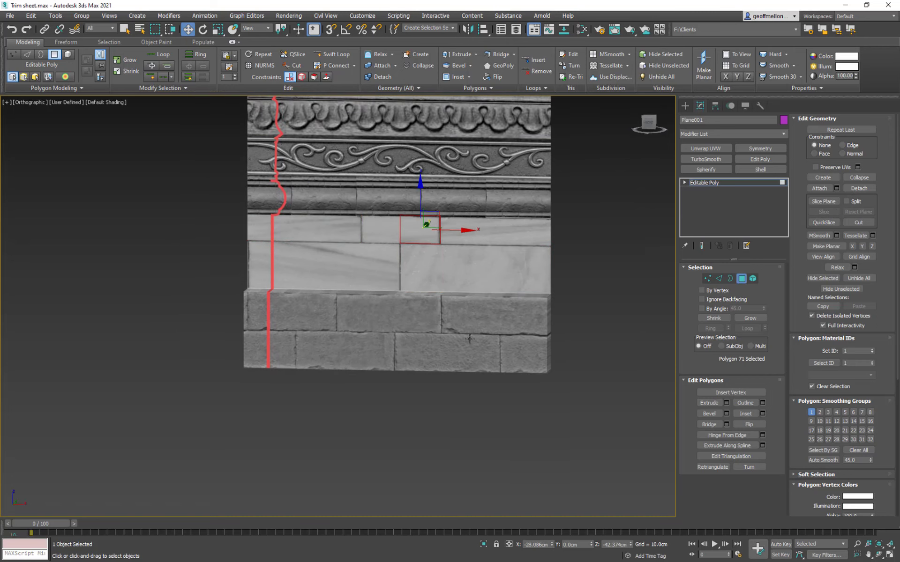
ctrl+click(391, 231)
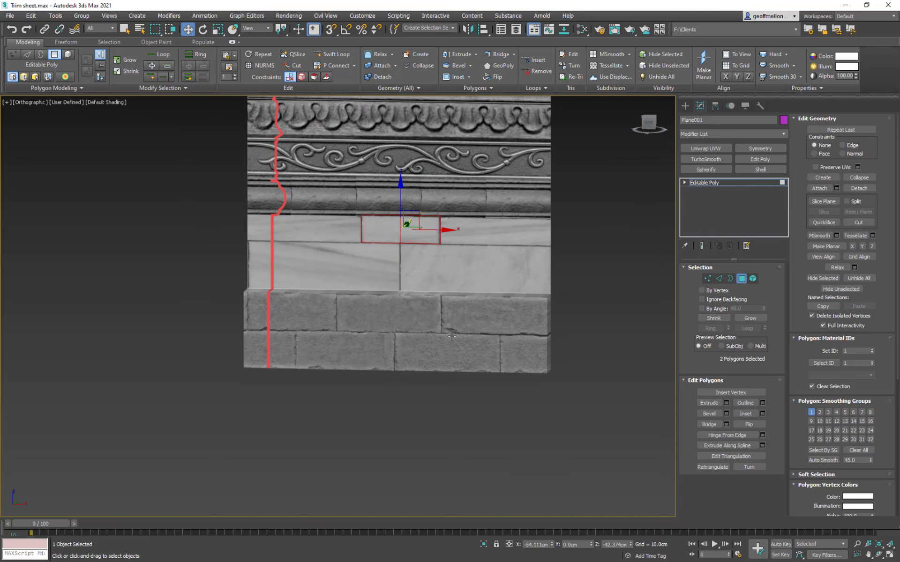
click(861, 188)
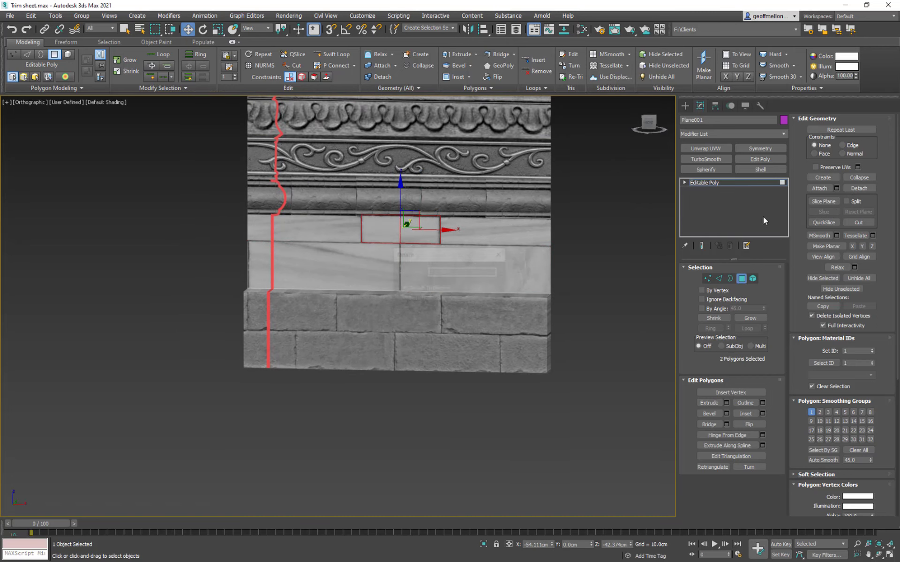
click(476, 289)
Detach the two polygons of the lower marble row's left block to an element
click(335, 263)
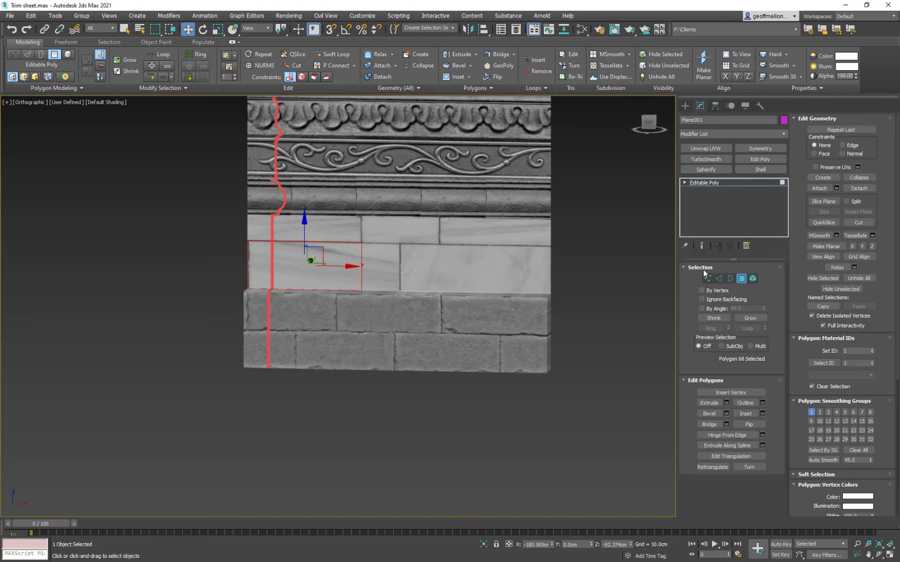
ctrl+click(382, 264)
click(860, 188)
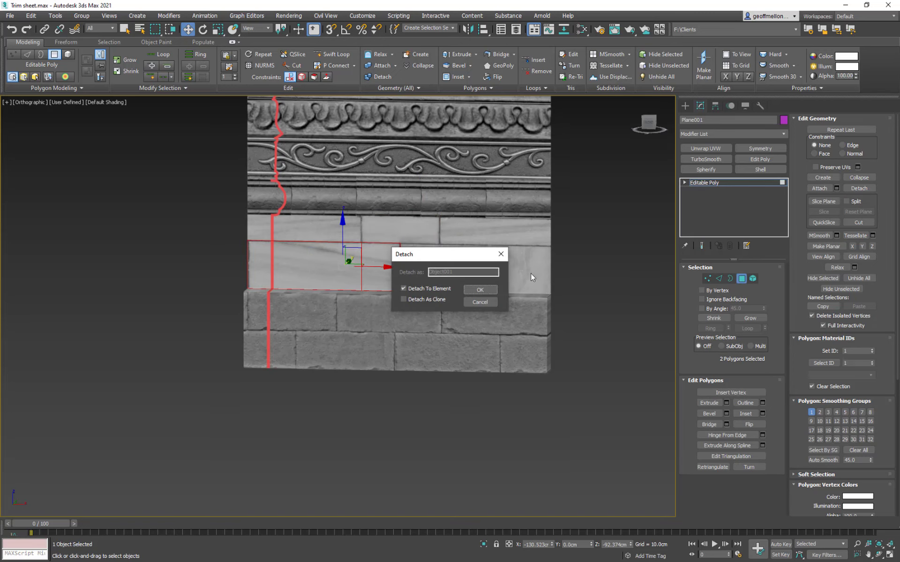
click(474, 290)
Check the marble blocks at element level for clean separation from their neighbours
alt+middle_drag(474, 290, 419, 268)
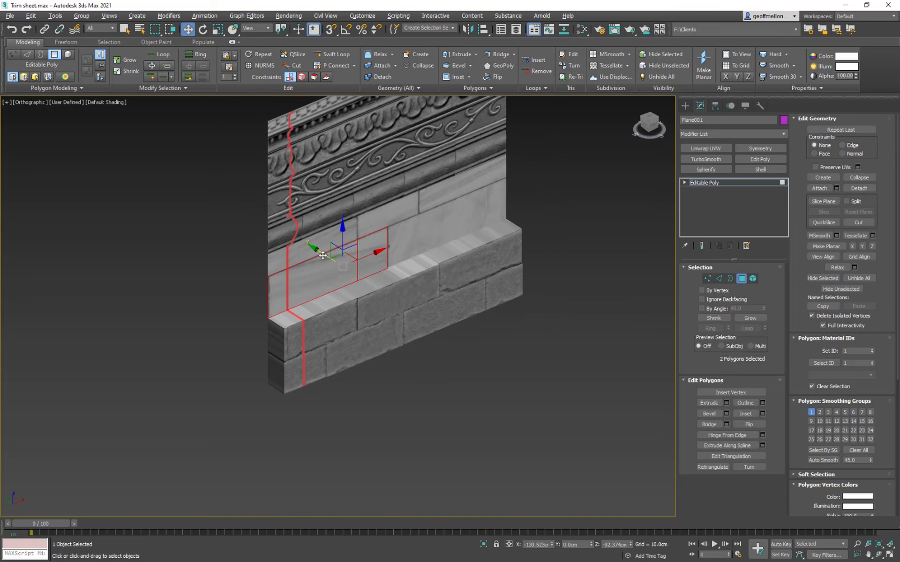
drag(403, 268, 400, 214)
key(ctrl+z)
key(5)
click(327, 238)
click(435, 245)
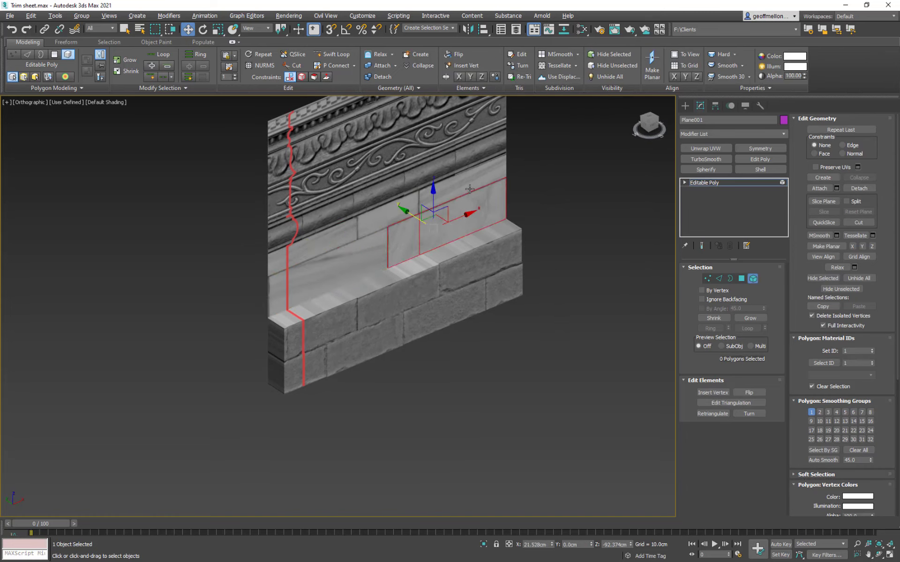
click(464, 187)
click(379, 214)
click(333, 249)
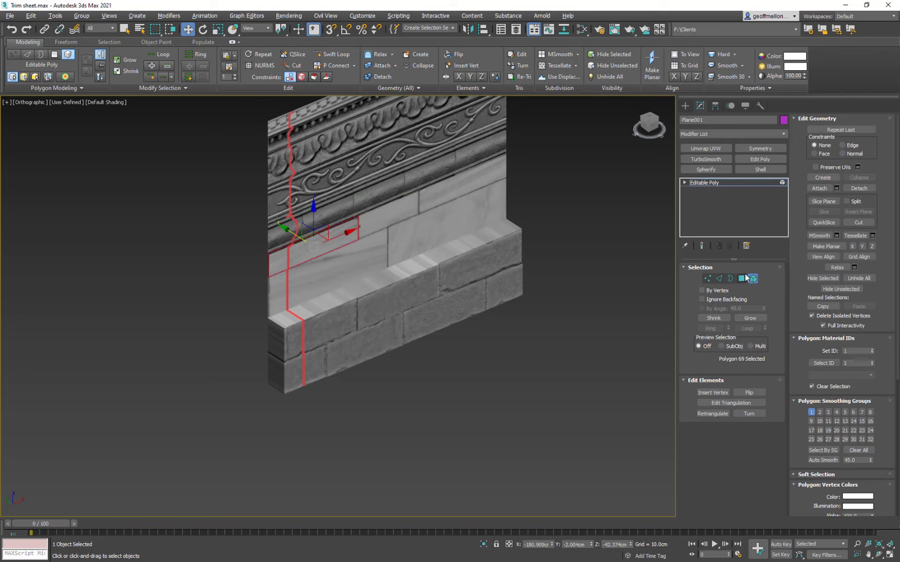
Select every polygon of the two marble rows and move them together outward along Y from the wall
key(4)
click(462, 187)
ctrl+click(392, 209)
ctrl+click(336, 236)
ctrl+click(337, 264)
ctrl+click(395, 247)
key(5)
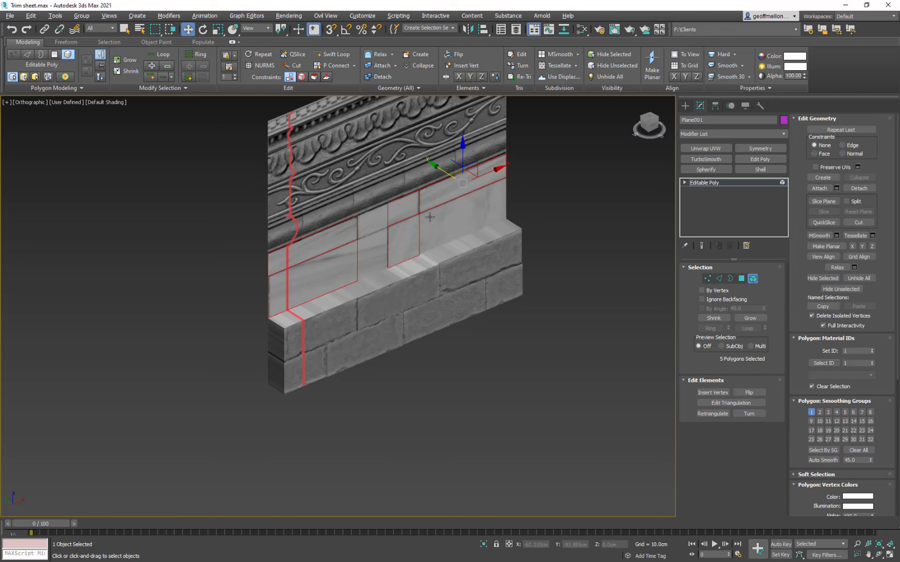
click(403, 236)
ctrl+click(321, 237)
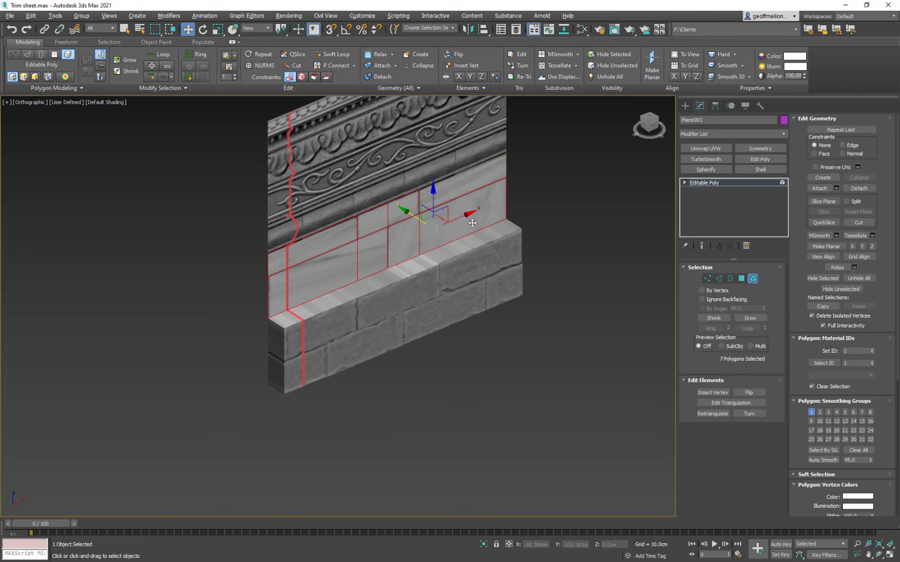
ctrl+click(465, 192)
alt+middle_drag(418, 229, 438, 229)
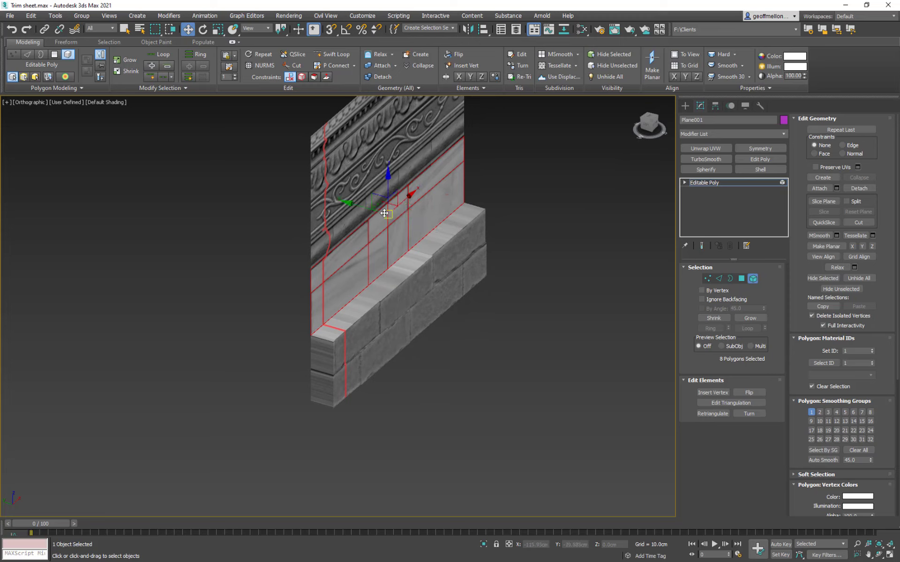
drag(363, 207, 403, 209)
alt+middle_drag(566, 294, 504, 324)
Examine the ledge between the round moulding and the upper marble row, with edged faces displayed
click(538, 243)
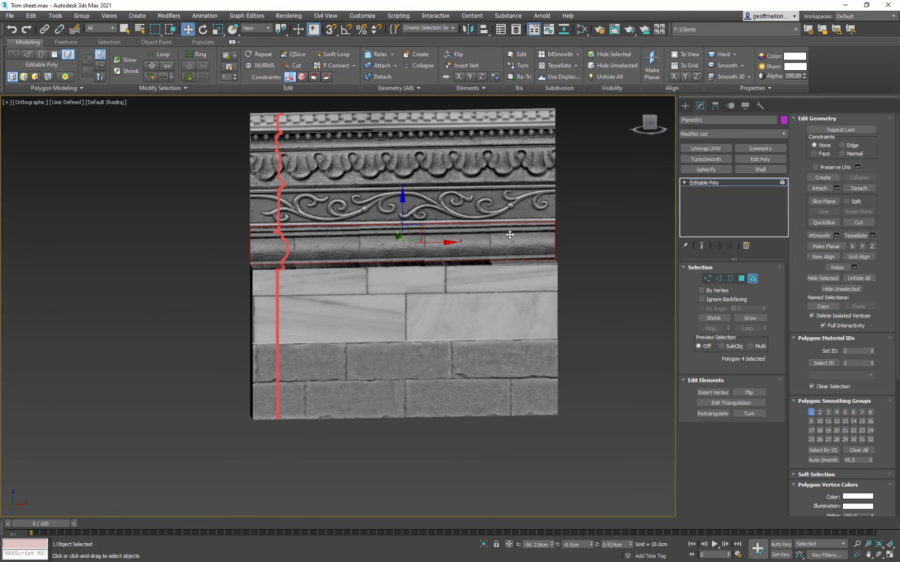
scroll(515, 264, up, 5)
middle_drag(537, 265, 561, 226)
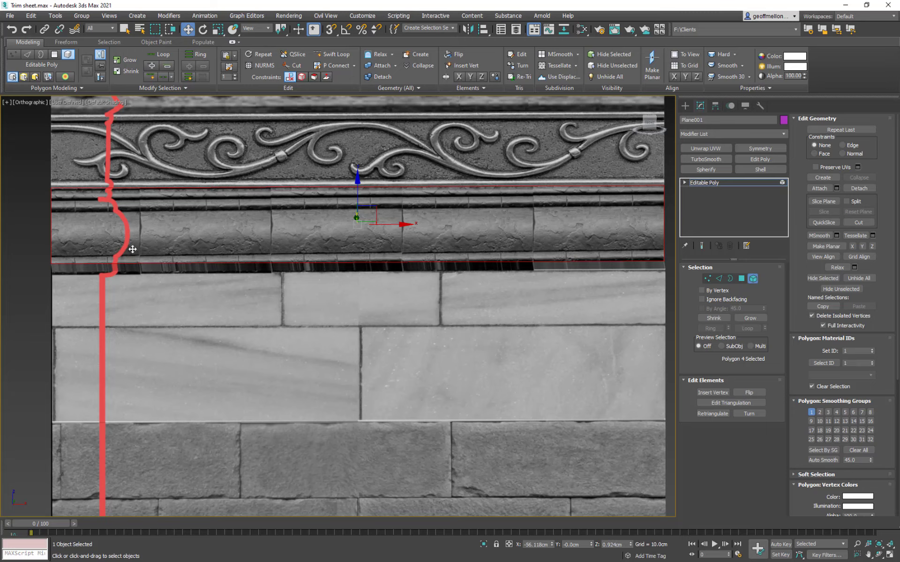
middle_drag(133, 249, 331, 257)
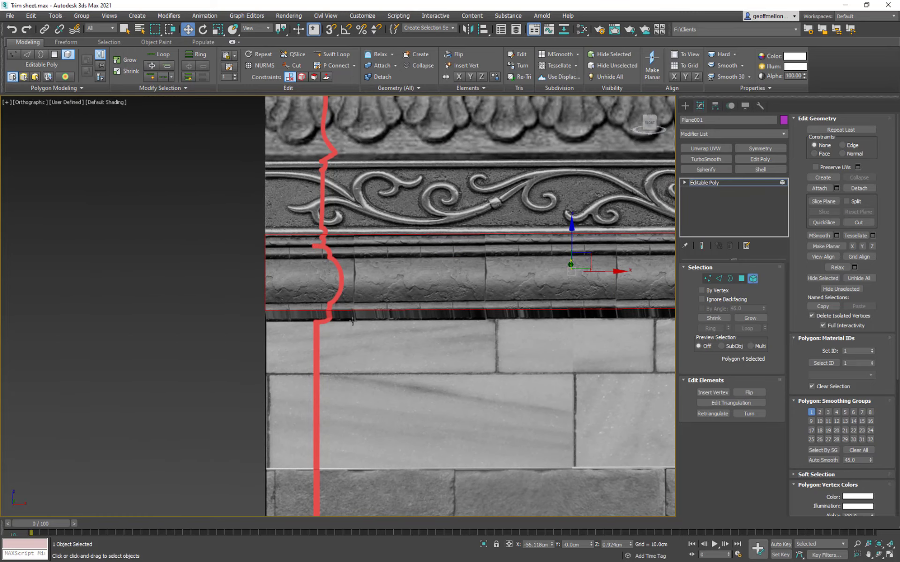
middle_drag(387, 320, 221, 260)
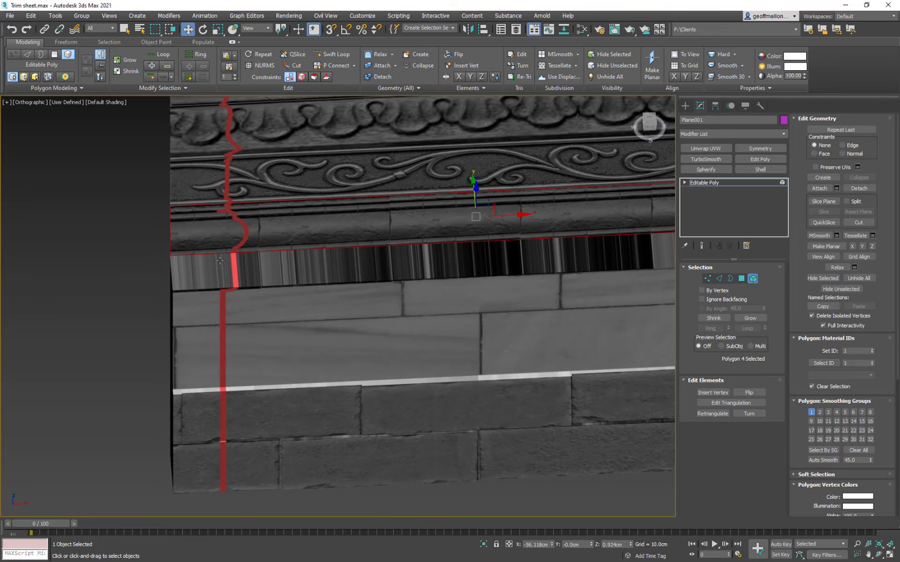
alt+middle_drag(303, 293, 359, 291)
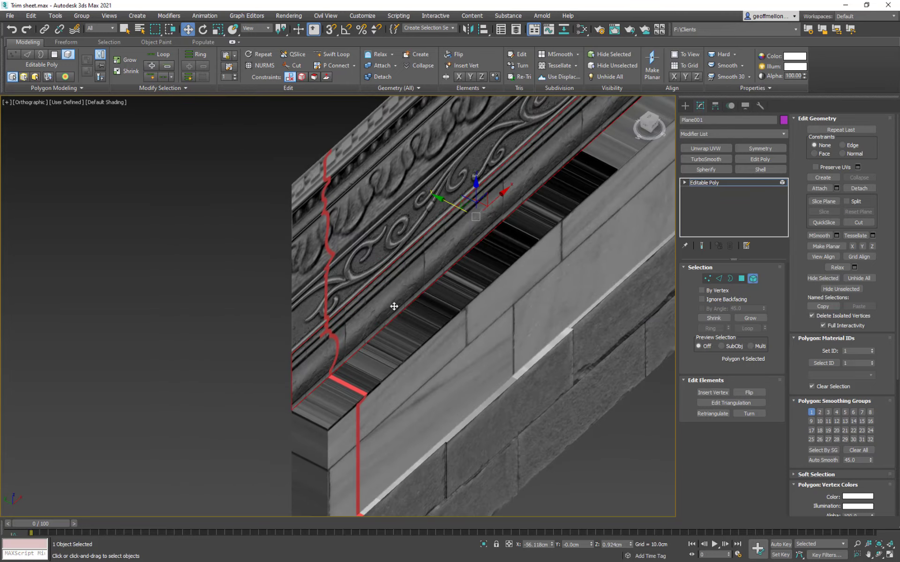
scroll(436, 323, up, 4)
alt+middle_drag(435, 324, 450, 314)
key(F4)
Try to pull the ledge's front vertex at the marble joint outward along Y, and undo the move
key(1)
click(570, 241)
key(space)
scroll(566, 274, up, 3)
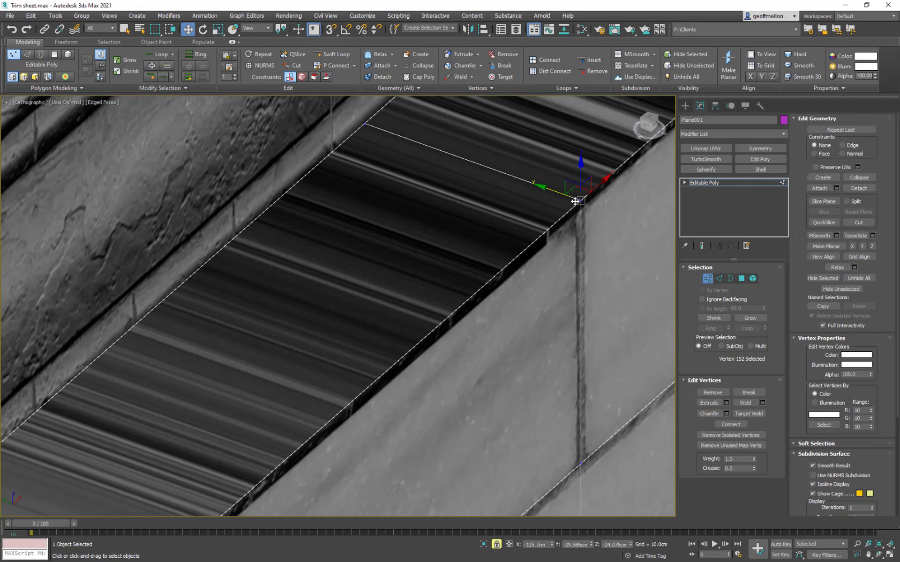
drag(553, 192, 605, 211)
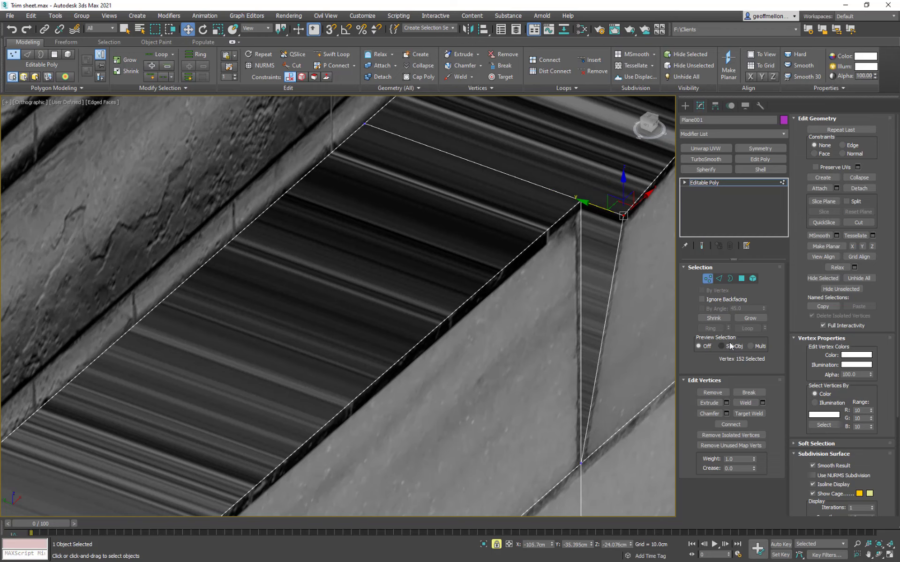
key(ctrl+z)
Examine the dark seam along the marble row's upper edge and compare the moulding with the red profile line
scroll(567, 233, down, 3)
alt+middle_drag(567, 233, 450, 223)
scroll(460, 221, down, 3)
scroll(496, 220, up, 5)
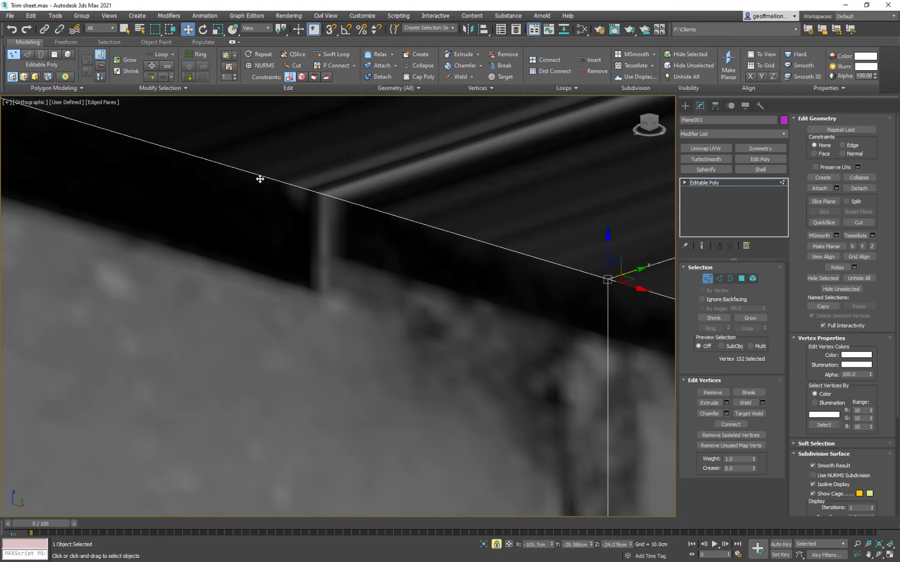
scroll(499, 248, down, 5)
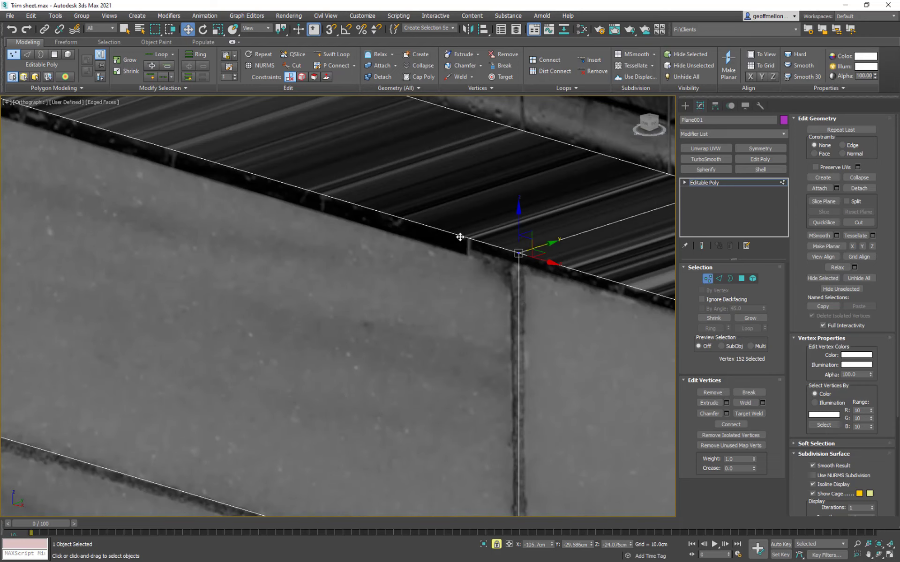
scroll(506, 190, down, 5)
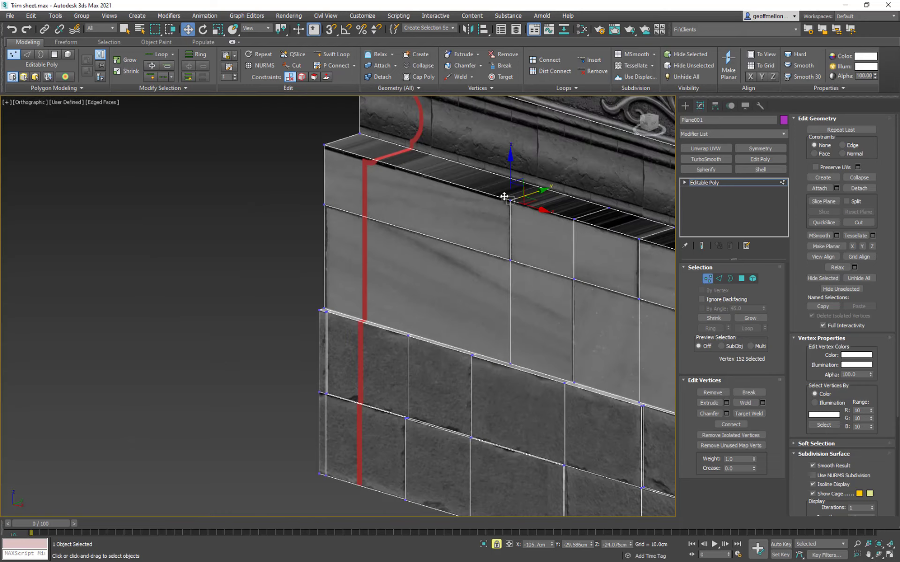
alt+middle_drag(504, 197, 471, 266)
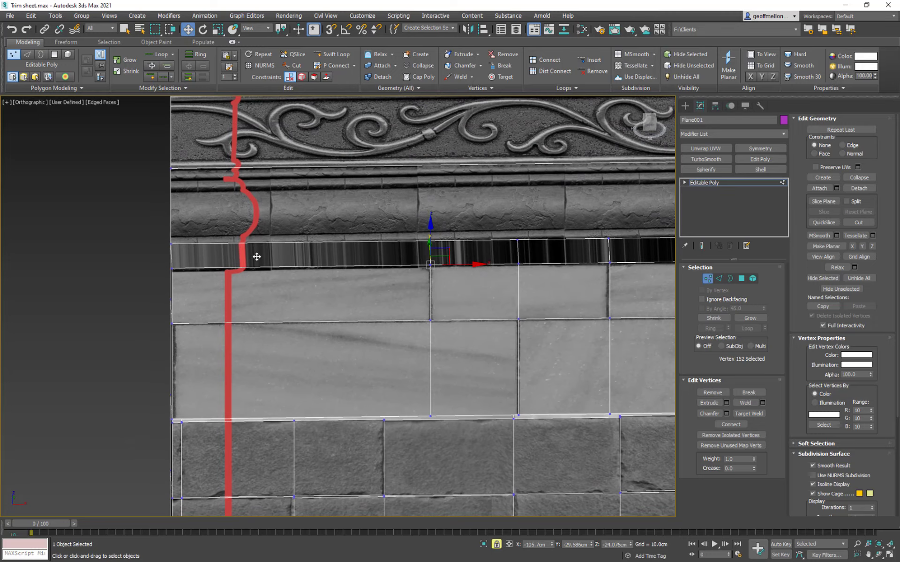
middle_drag(274, 259, 317, 268)
scroll(413, 251, up, 5)
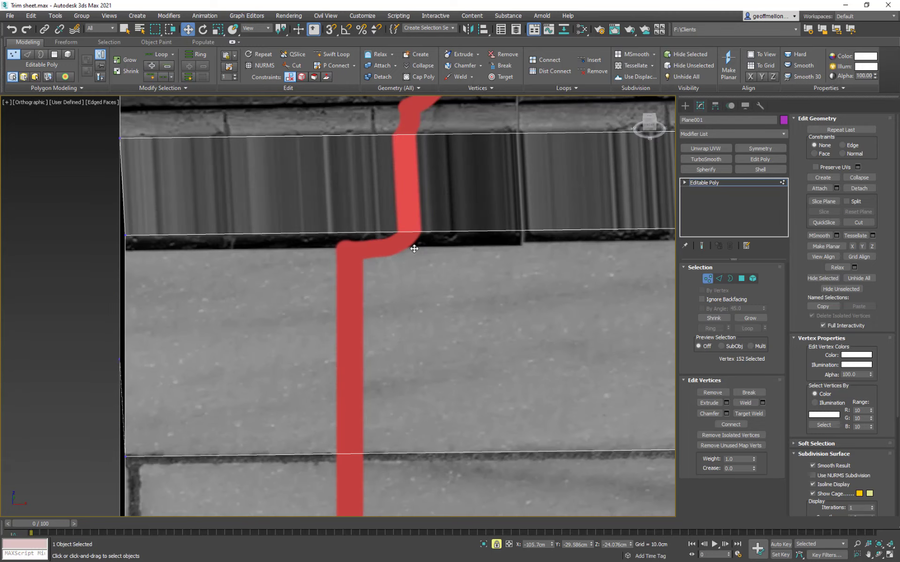
scroll(475, 203, down, 5)
middle_drag(368, 297, 293, 253)
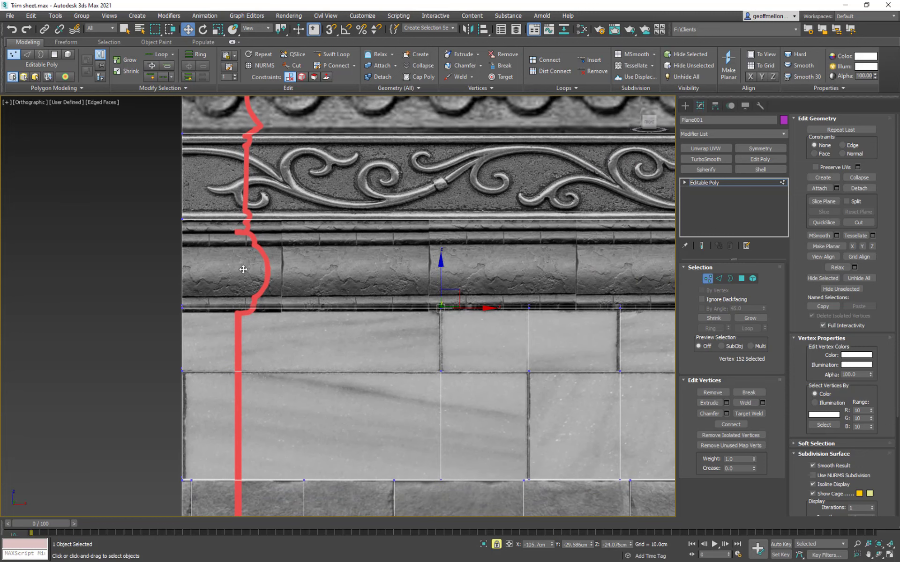
alt+middle_drag(271, 269, 321, 278)
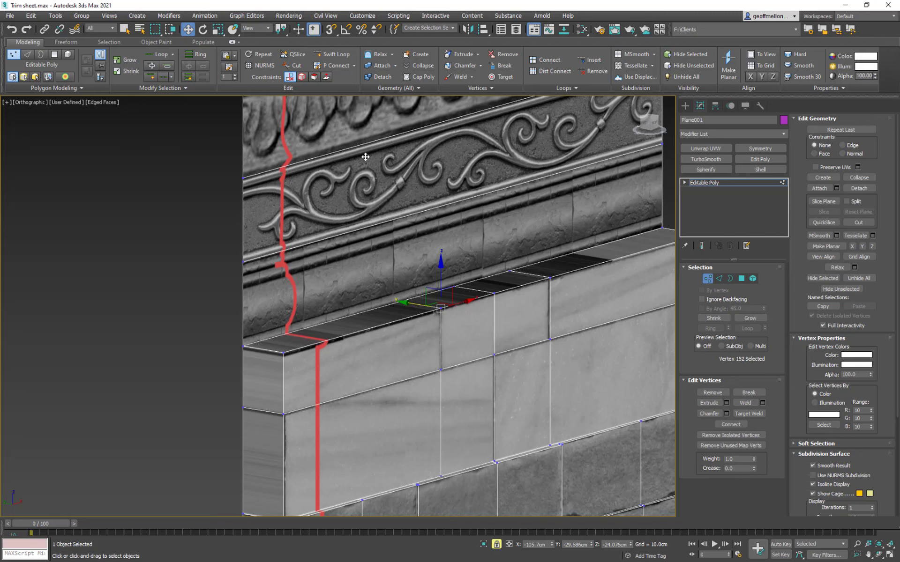
middle_drag(410, 281, 383, 276)
Use Swift Loop on the moulding strip to add one vertical loop at a texture joint and three horizontal loops along its bands
key(2)
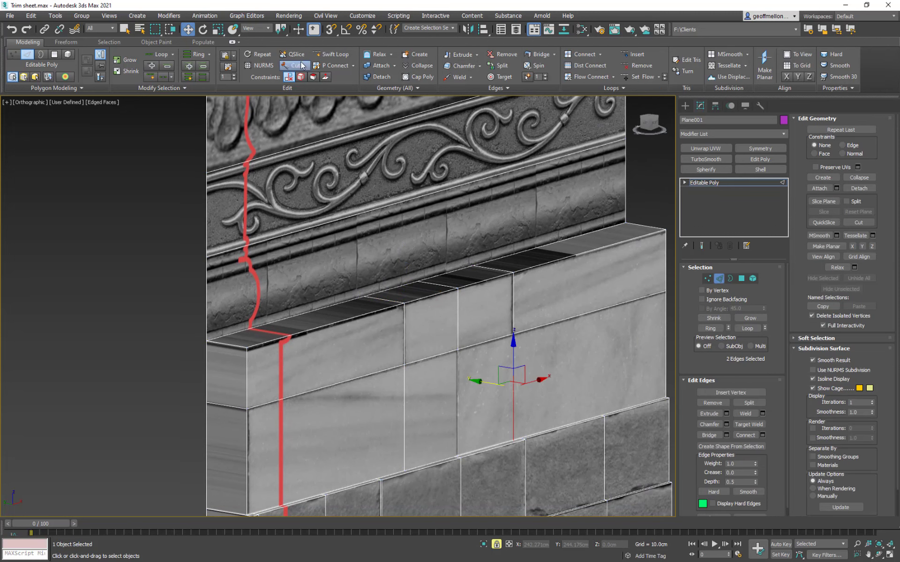
click(342, 56)
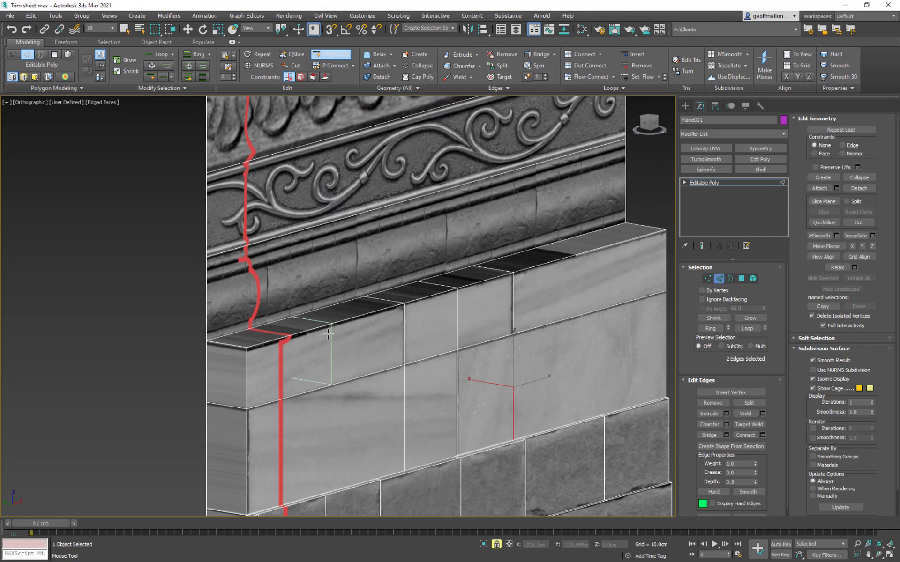
click(208, 283)
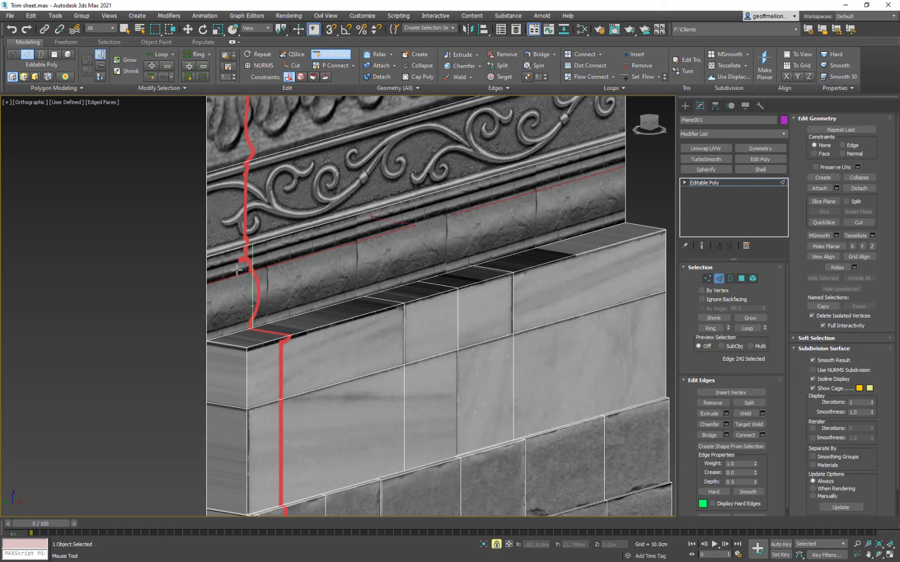
click(358, 269)
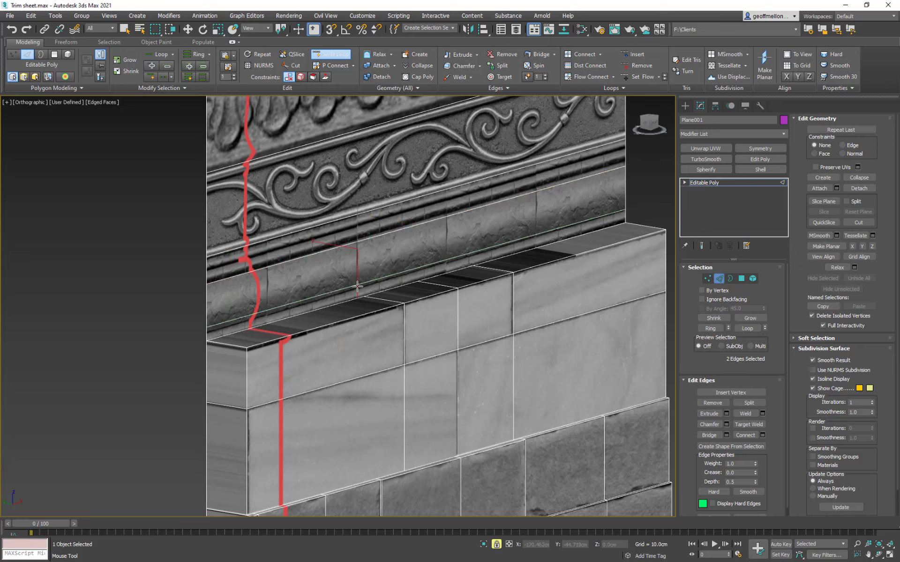
click(357, 291)
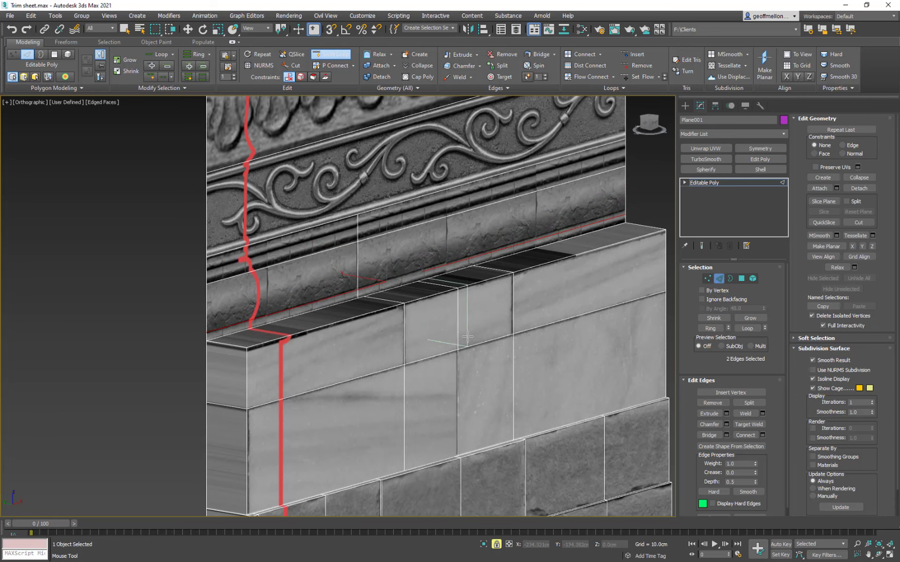
click(357, 227)
Add one horizontal loop through the middle of the round moulding and one along the narrow groove above it
mouse_move(522, 240)
alt+middle_down()
mouse_move(558, 225)
mouse_move(535, 234)
alt+middle_up()
middle_drag(534, 234, 482, 216)
middle_drag(483, 216, 369, 202)
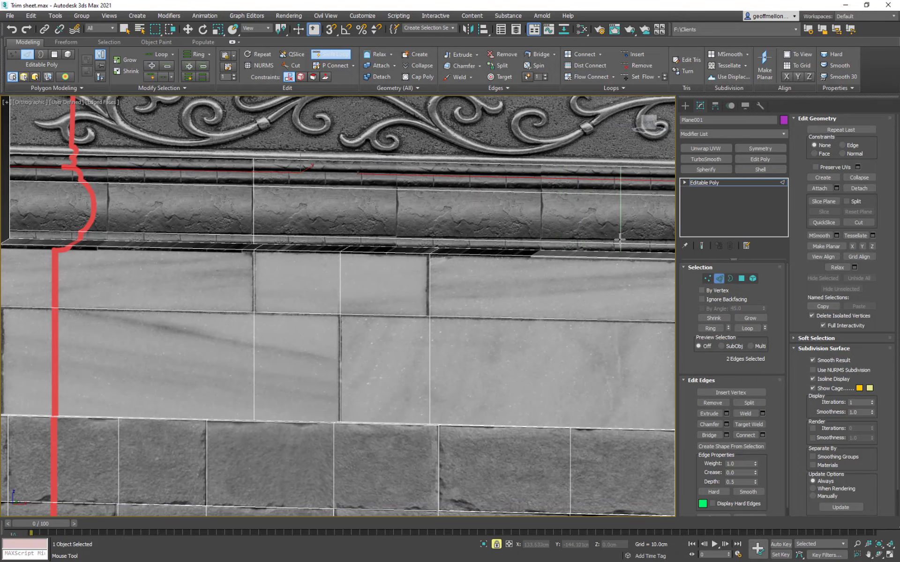
middle_drag(620, 237, 482, 240)
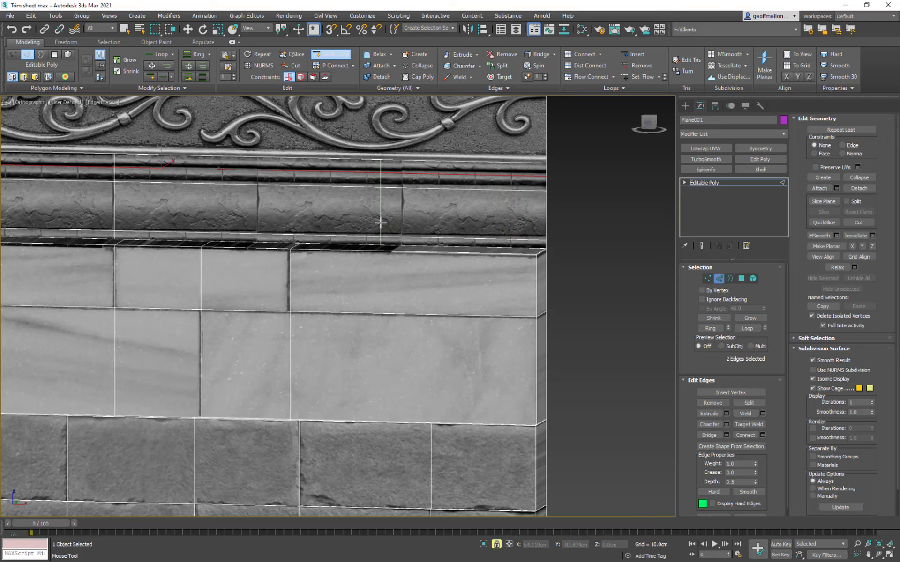
middle_drag(322, 224, 428, 225)
middle_drag(267, 210, 423, 211)
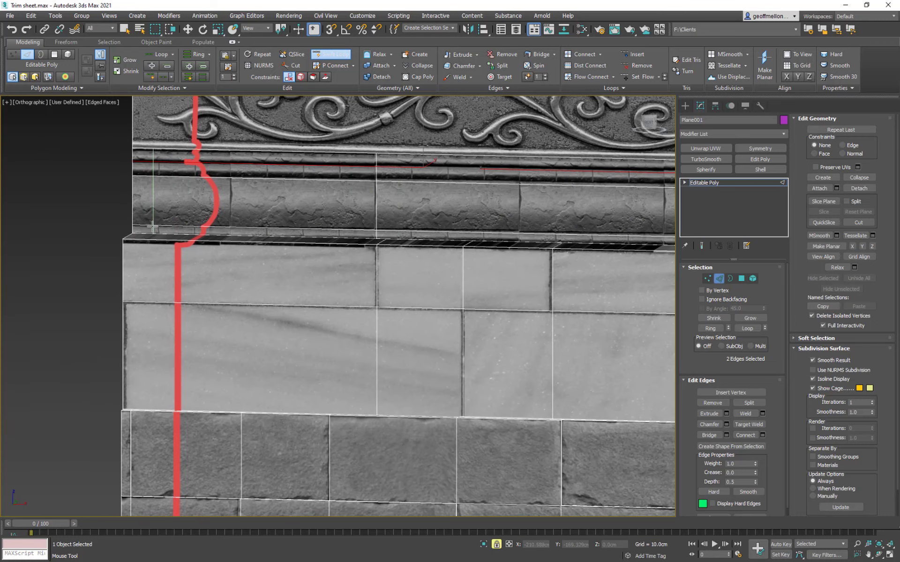
middle_drag(359, 235, 326, 262)
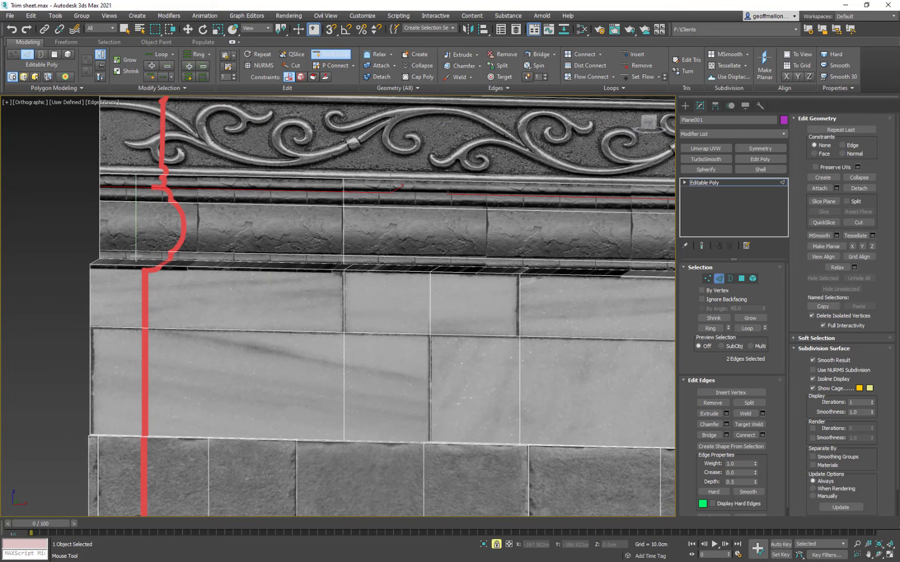
middle_drag(488, 286, 253, 243)
middle_drag(265, 202, 510, 276)
alt+middle_drag(436, 277, 408, 260)
click(81, 257)
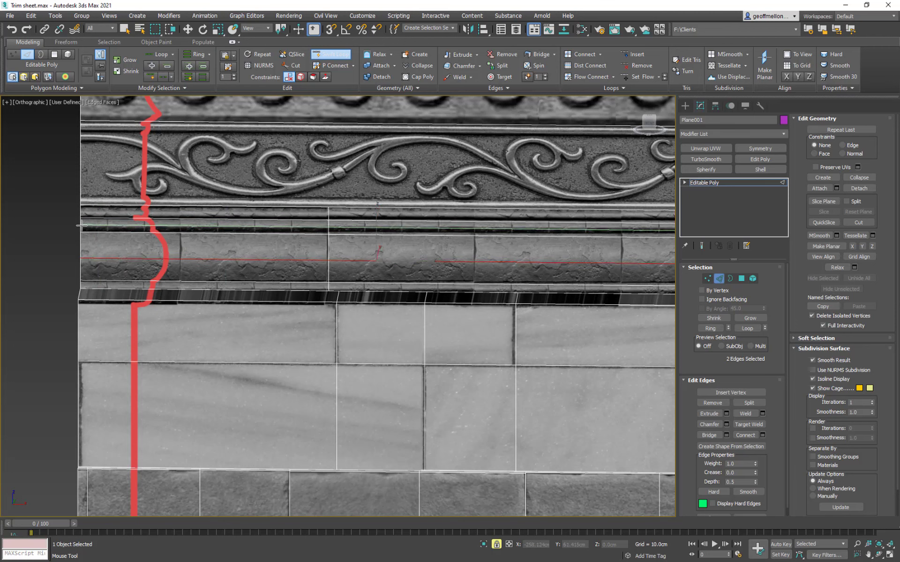
click(81, 225)
key(w)
Raise the Trim Design material's roughness to 1.0 and adjust it while comparing the shading on the wall
key(m)
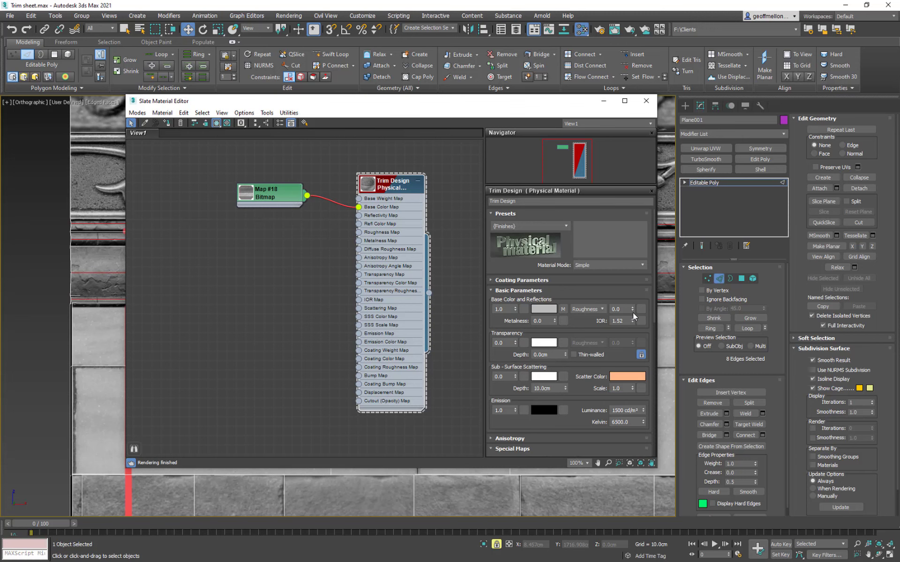
drag(632, 311, 564, 148)
click(604, 101)
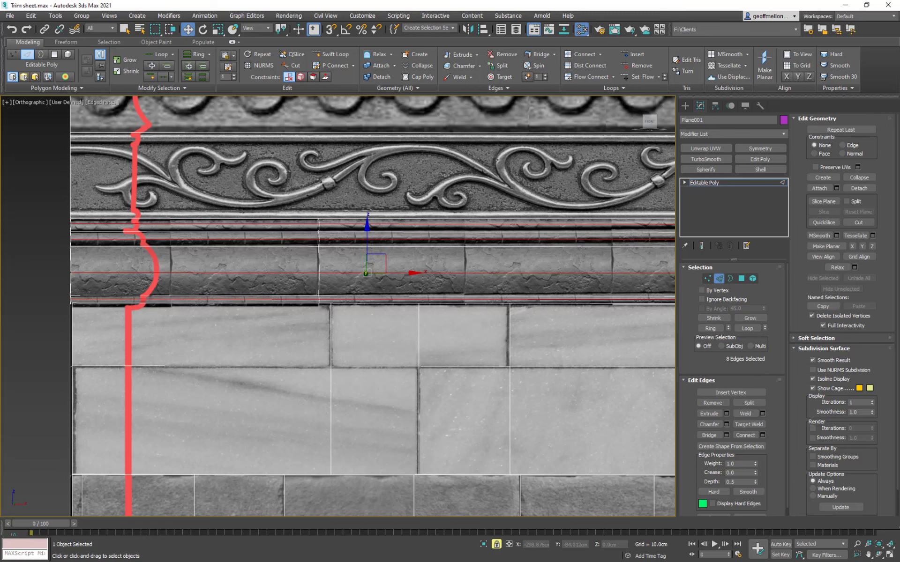
drag(0, 211, 53, 118)
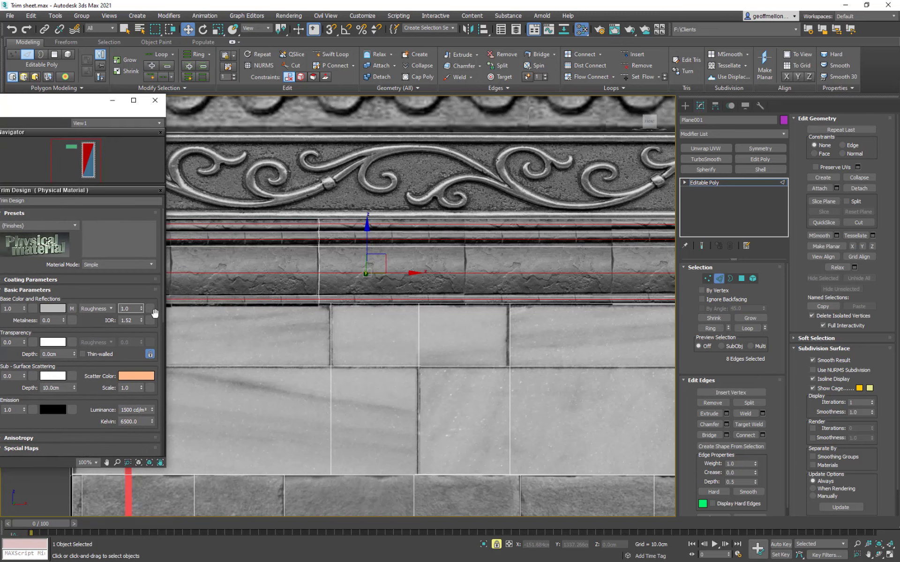
drag(140, 309, 178, 405)
mouse_move(405, 243)
alt+middle_down()
mouse_move(405, 251)
mouse_move(487, 250)
mouse_move(412, 250)
mouse_move(471, 249)
mouse_move(488, 220)
mouse_move(462, 192)
mouse_move(452, 235)
mouse_move(467, 263)
mouse_move(412, 268)
mouse_move(344, 227)
mouse_move(396, 194)
mouse_move(439, 219)
mouse_move(414, 287)
mouse_move(472, 286)
mouse_move(335, 285)
mouse_move(434, 315)
mouse_move(474, 280)
mouse_move(489, 284)
mouse_move(394, 283)
mouse_move(352, 295)
mouse_move(321, 281)
mouse_move(483, 285)
mouse_move(474, 287)
alt+middle_up()
key(m)
Move the round moulding's middle edge loop further outward, to about -15.4 cm on Y
scroll(414, 288, up, 5)
click(378, 326)
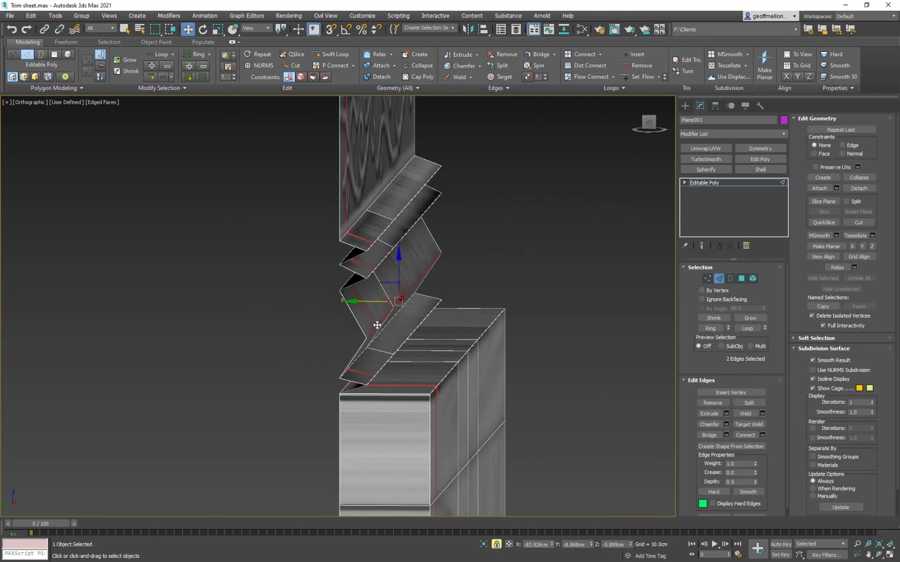
drag(366, 305, 387, 313)
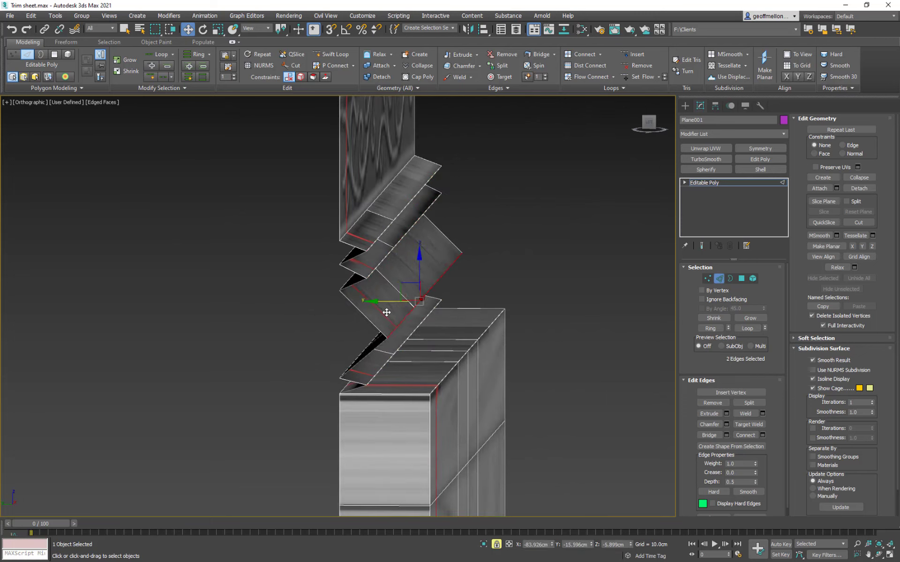
Select the moulding's two upper protruding edge loops and its lowest one, and pull them slightly back toward the wall
click(380, 261)
ctrl+click(406, 206)
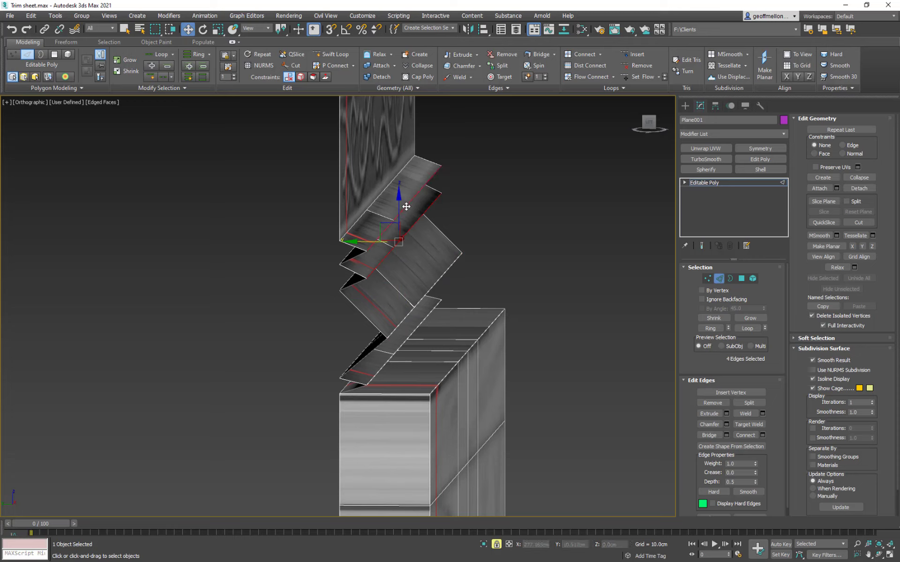
ctrl+click(409, 326)
drag(368, 241, 358, 241)
Chamfer the moulding's four selected protruding edge loops with a different chamfer type and an amount of about 5.2 cm
mouse_move(421, 296)
alt+middle_down()
mouse_move(432, 287)
mouse_move(421, 293)
alt+middle_up()
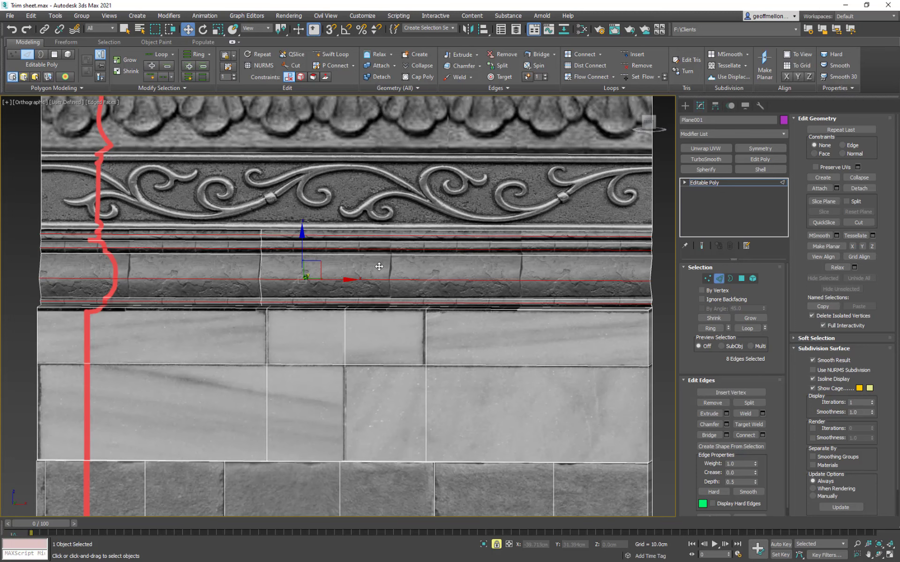
right_click(379, 267)
click(296, 316)
alt+middle_drag(262, 312, 455, 357)
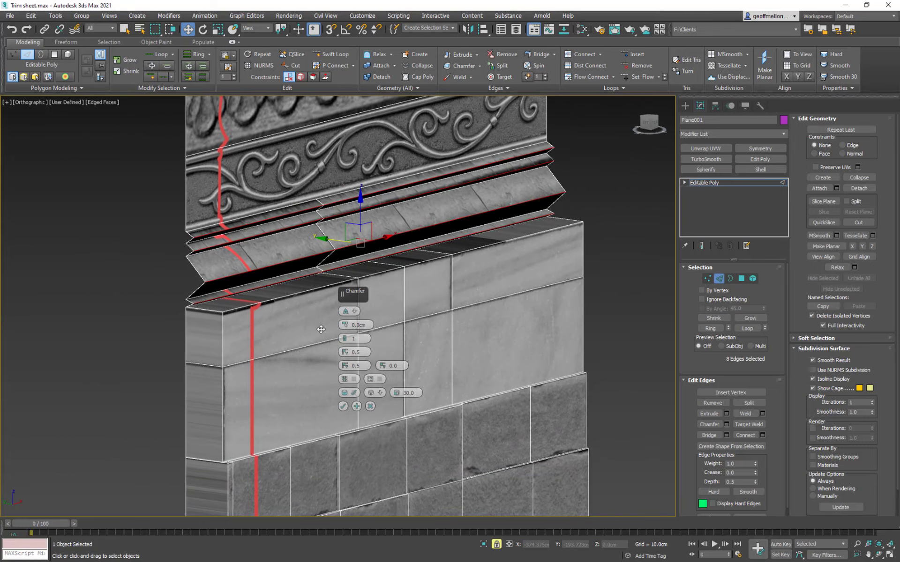
click(353, 311)
click(371, 328)
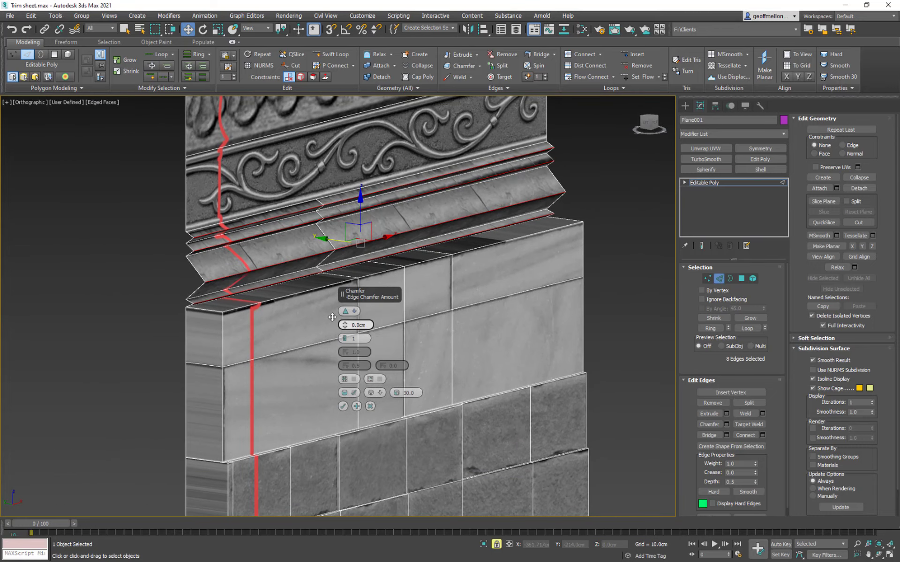
alt+middle_drag(277, 290, 366, 345)
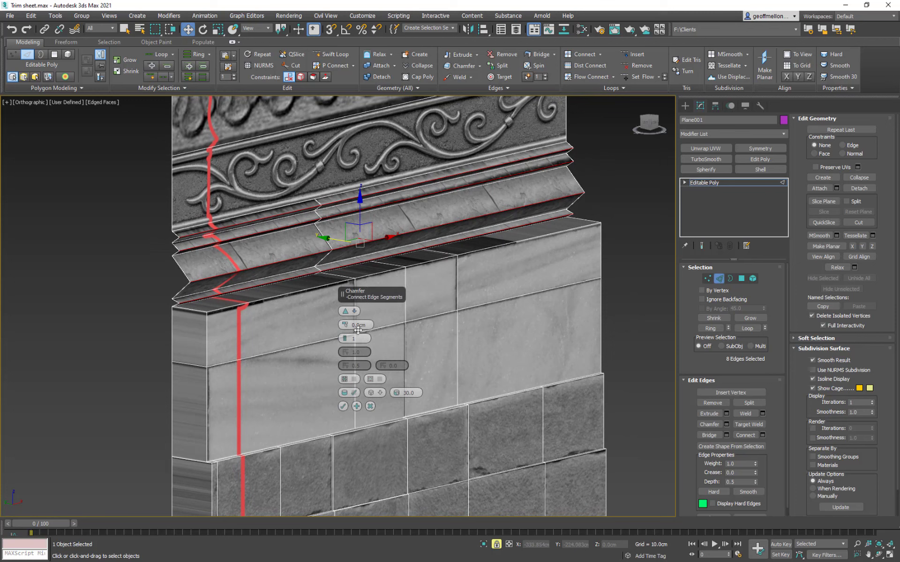
drag(346, 327, 348, 315)
alt+middle_drag(281, 281, 300, 279)
scroll(306, 281, up, 5)
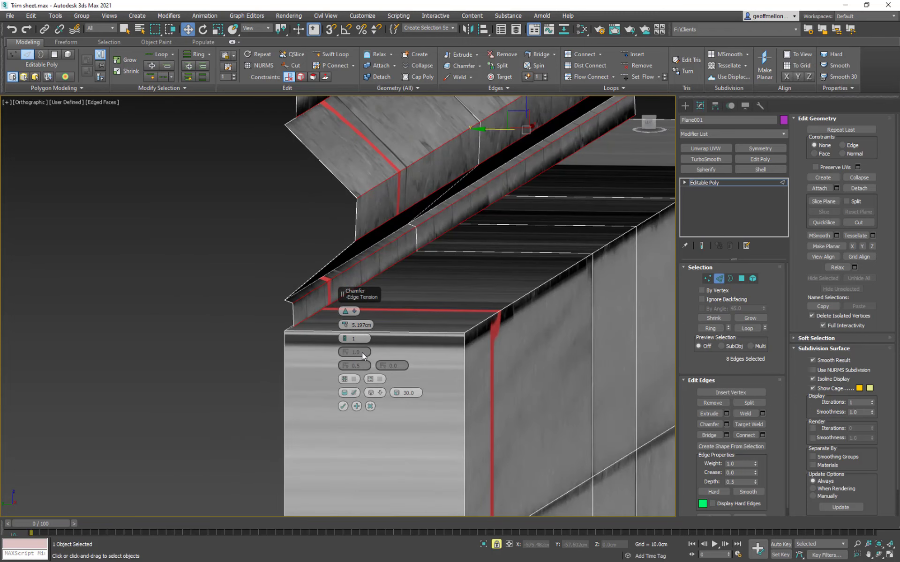
Raise the edge chamfer's connect segments to 3 to smooth the moulding's profile
middle_drag(337, 323, 299, 409)
middle_drag(336, 281, 326, 400)
scroll(326, 399, down, 2)
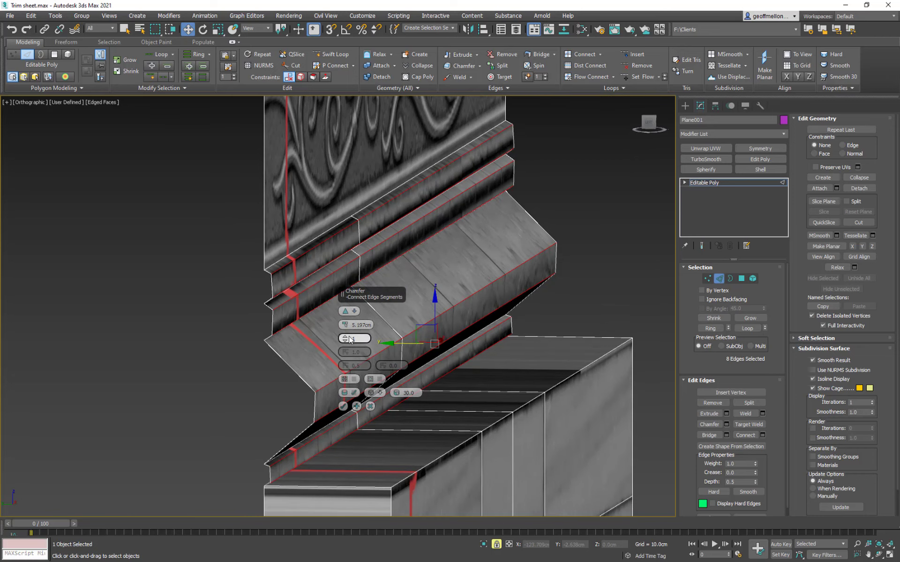
drag(346, 339, 346, 336)
scroll(349, 335, up, 2)
scroll(352, 333, down, 3)
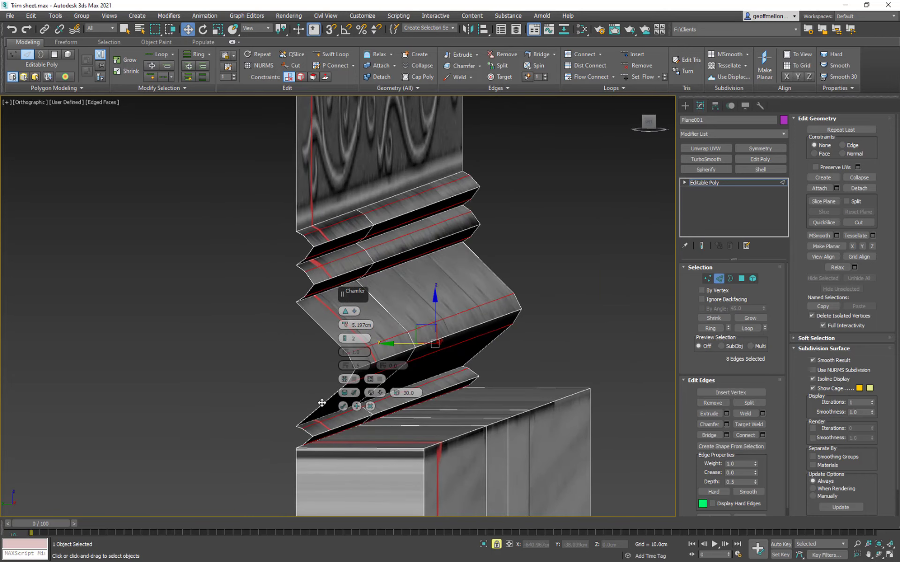
drag(345, 339, 345, 336)
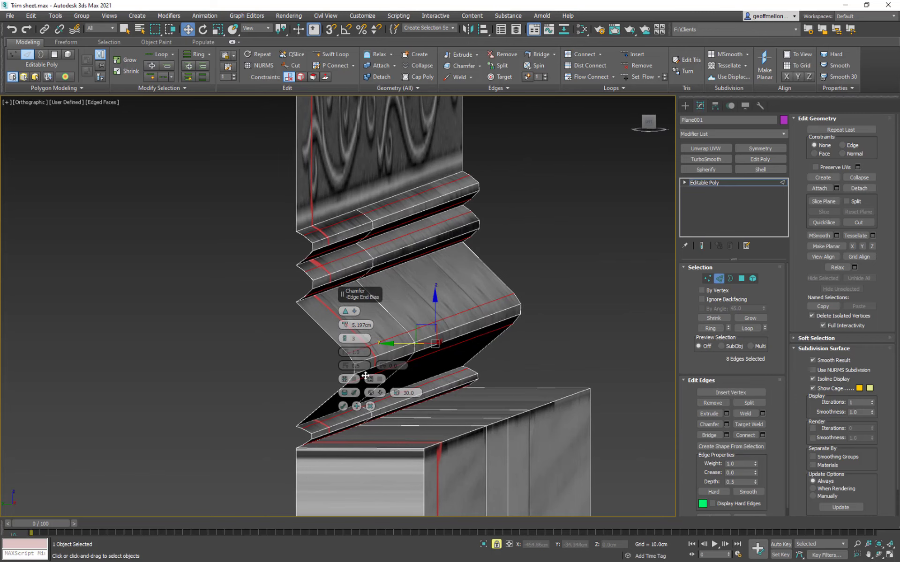
alt+middle_drag(445, 368, 462, 266)
scroll(328, 277, down, 2)
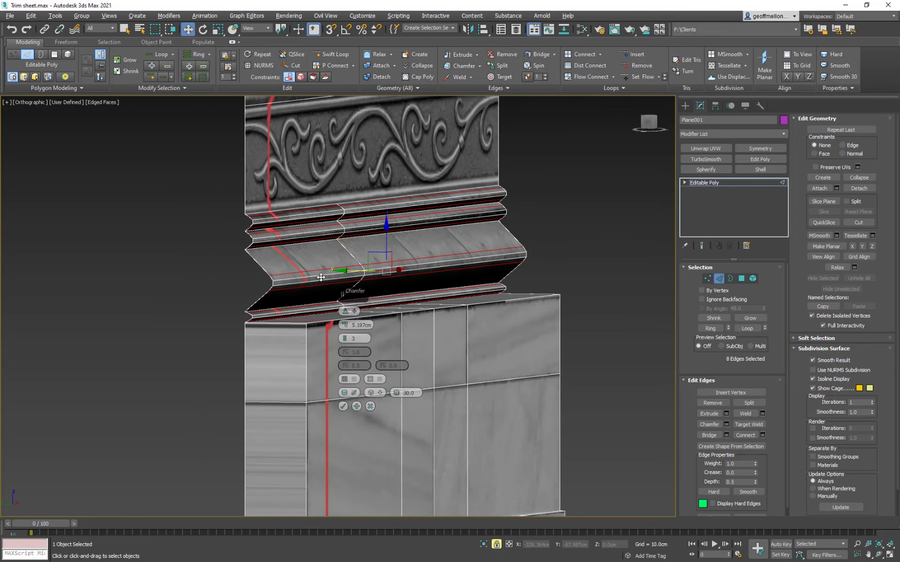
Exclude the round moulding's middle loop from the chamfer, set the segments to 4 and apply it to the narrow mouldings
alt+click(321, 278)
scroll(288, 239, up, 3)
alt+middle_drag(287, 239, 187, 243)
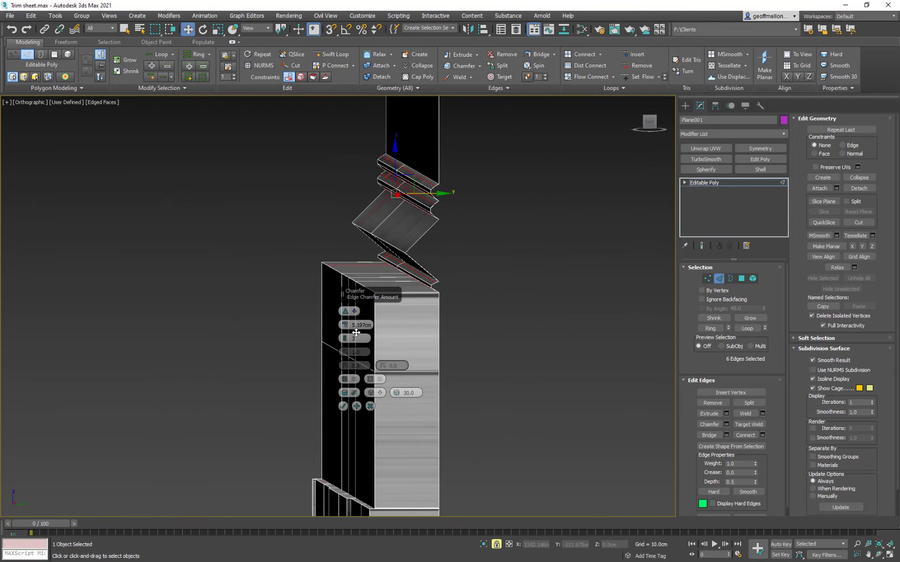
click(346, 337)
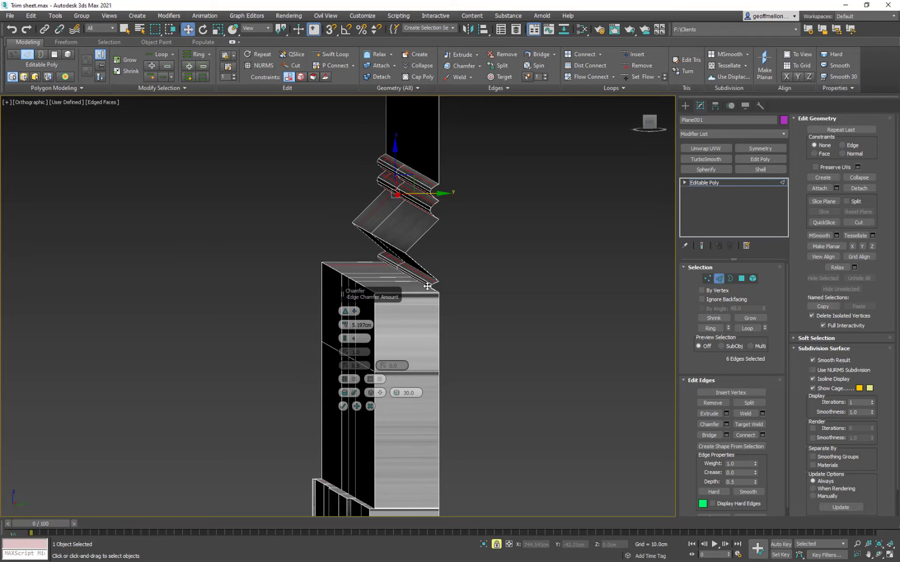
alt+middle_drag(426, 286, 297, 173)
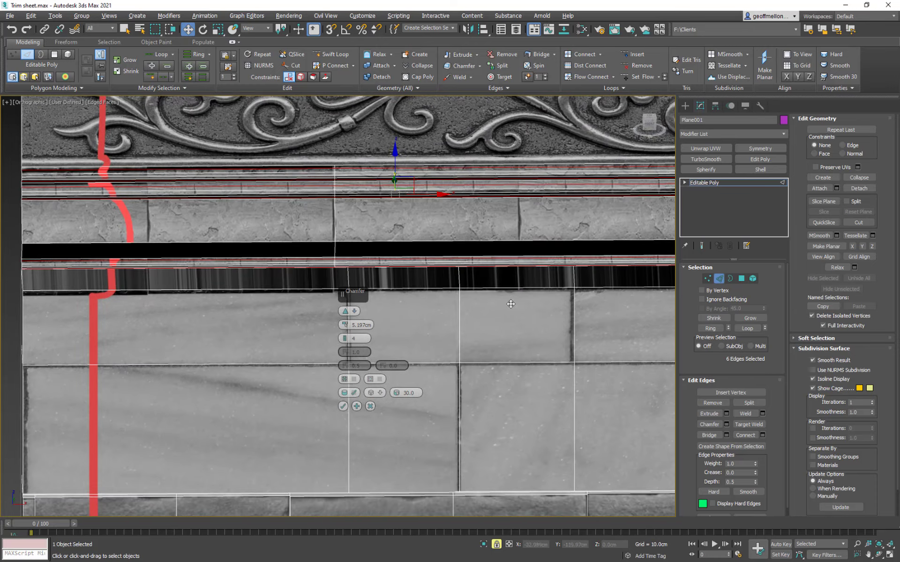
middle_drag(170, 193, 310, 200)
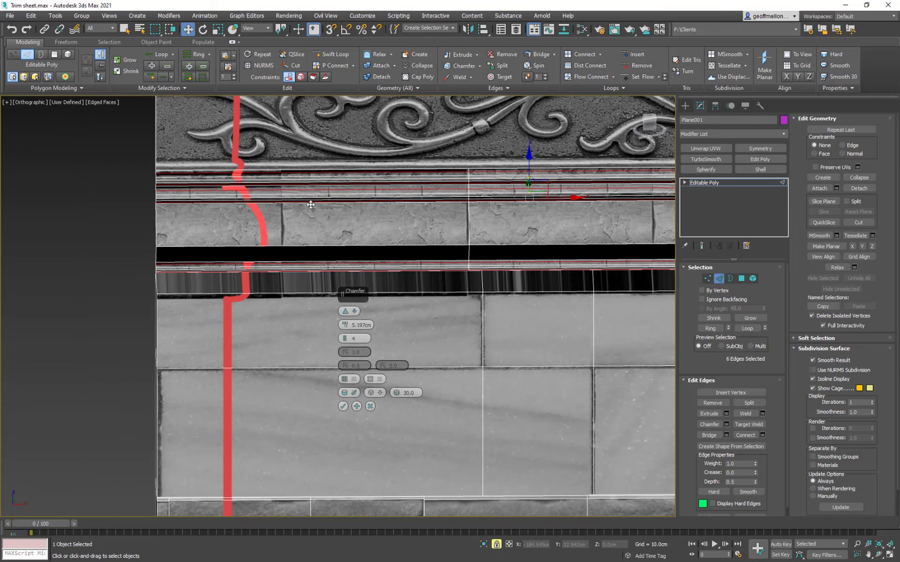
alt+middle_drag(376, 238, 455, 220)
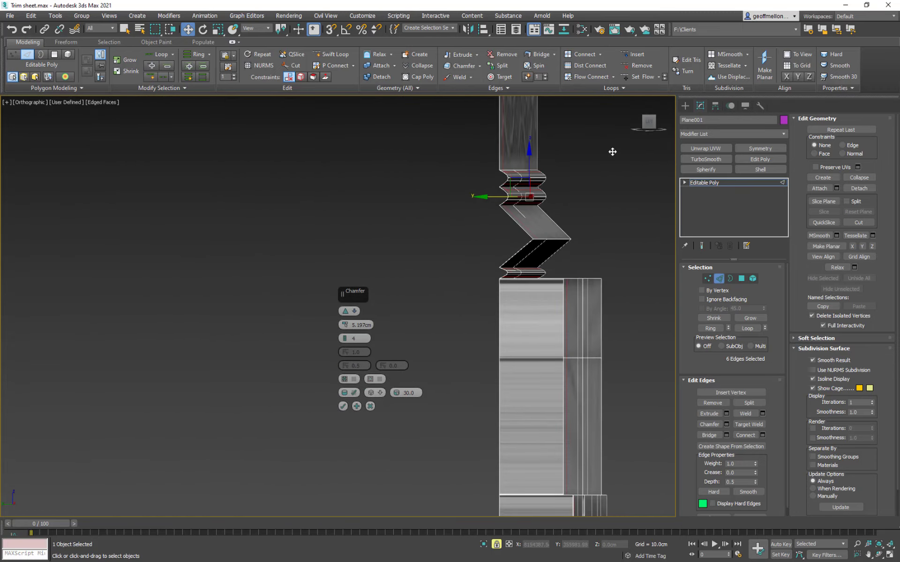
scroll(614, 151, up, 5)
middle_drag(614, 152, 649, 125)
click(345, 406)
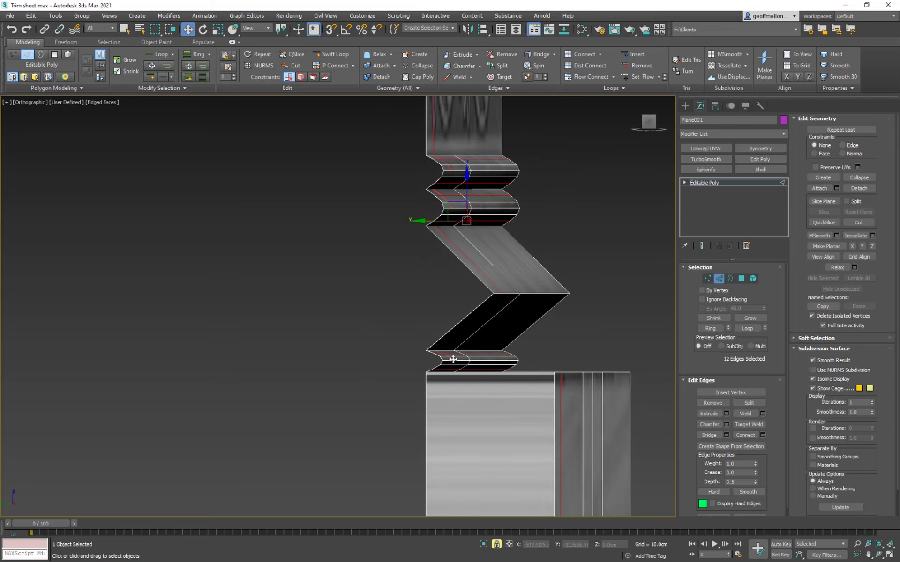
Switch the transform center and try to scale the narrow mouldings' chamfered edge loops vertically
key(r)
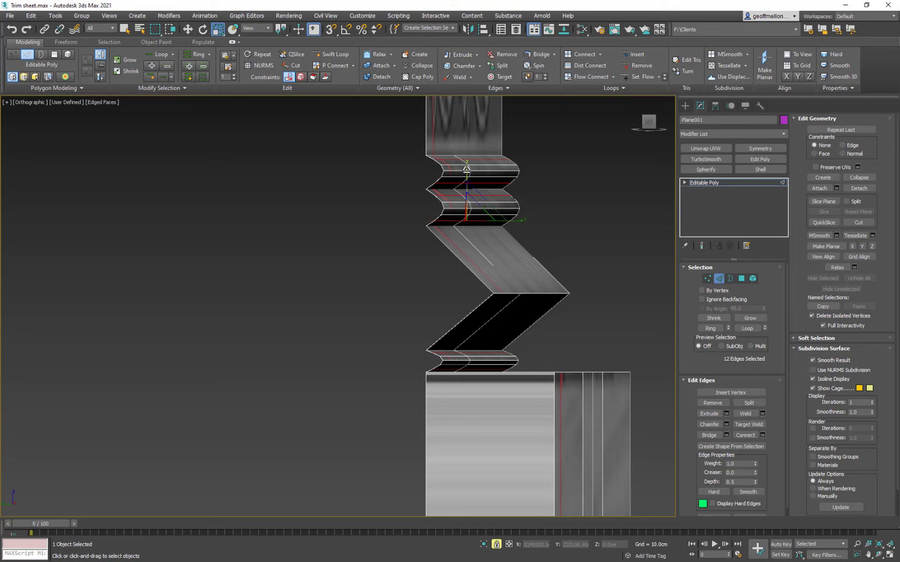
drag(281, 29, 284, 60)
middle_drag(606, 280, 609, 209)
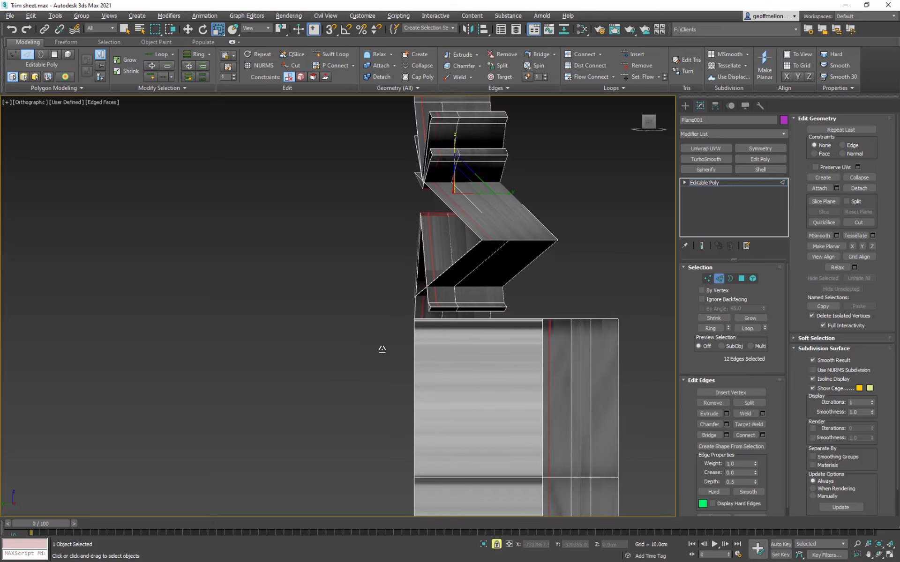
Unlock the selection and scale the uppermost narrow moulding's pairs of chamfered edge loops slightly apart vertically
right_click(585, 265)
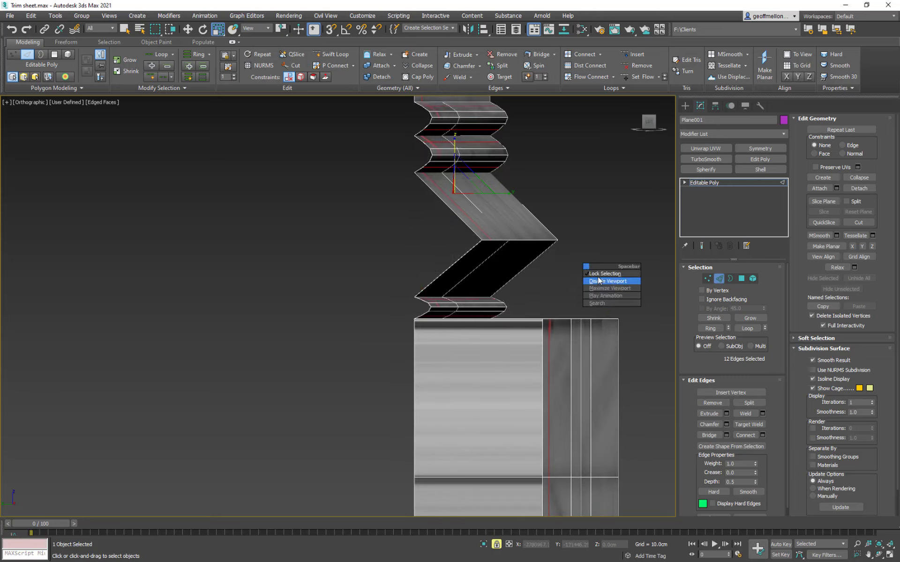
click(605, 273)
key(ctrl+z)
middle_drag(618, 213, 570, 348)
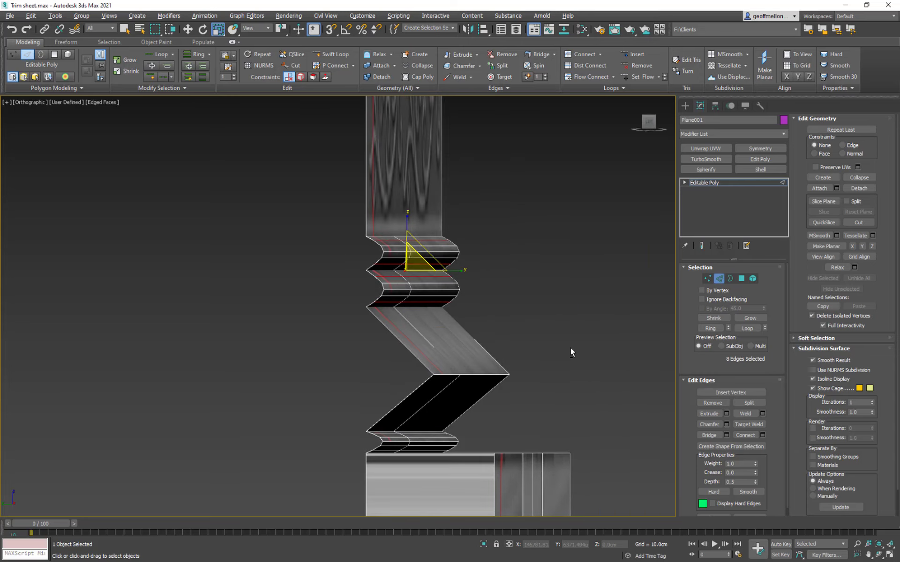
alt+drag(301, 280, 301, 280)
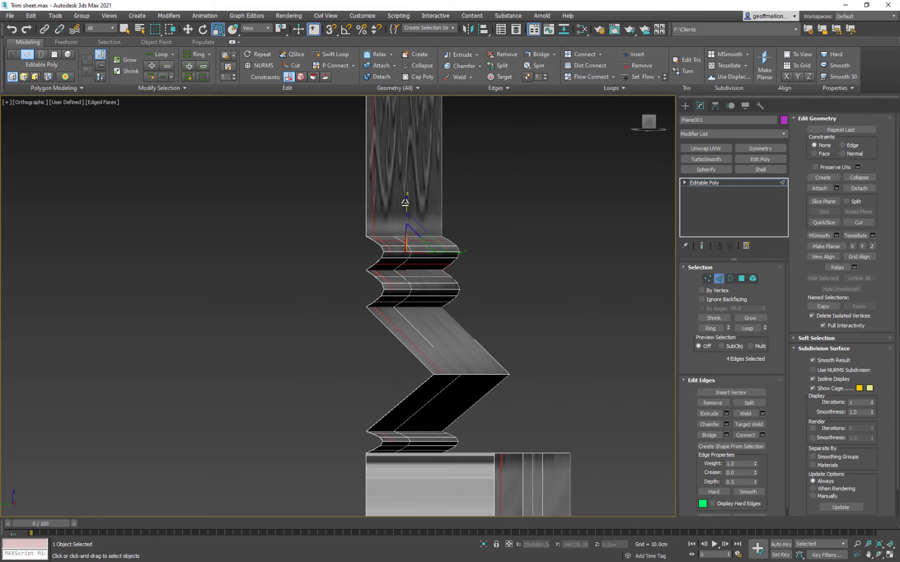
drag(405, 200, 404, 198)
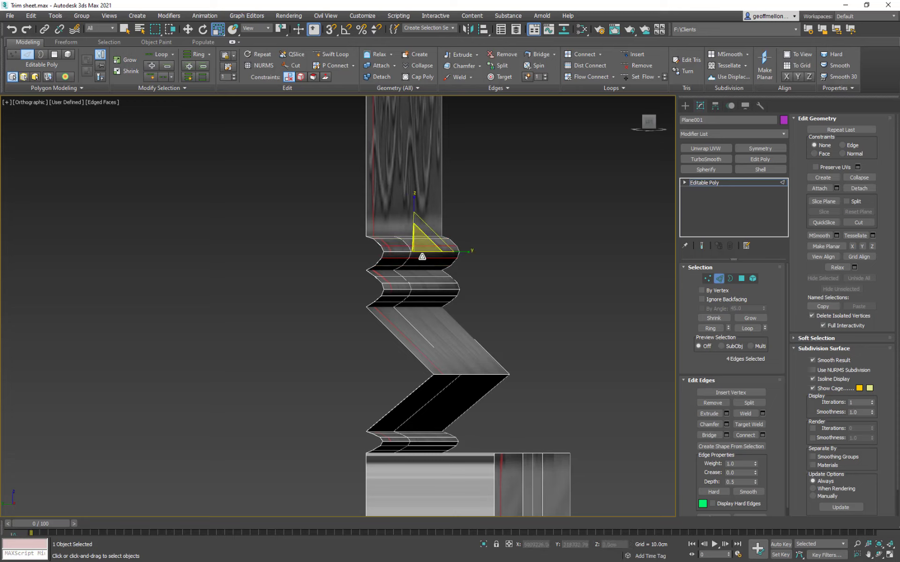
drag(411, 197, 412, 195)
Select the second narrow moulding's outer and inner edge loop pairs in turn and spread them slightly in height
mouse_move(407, 272)
alt+middle_down()
mouse_move(361, 251)
mouse_move(416, 272)
mouse_move(402, 276)
alt+middle_up()
scroll(402, 276, up, 3)
double_click(386, 280)
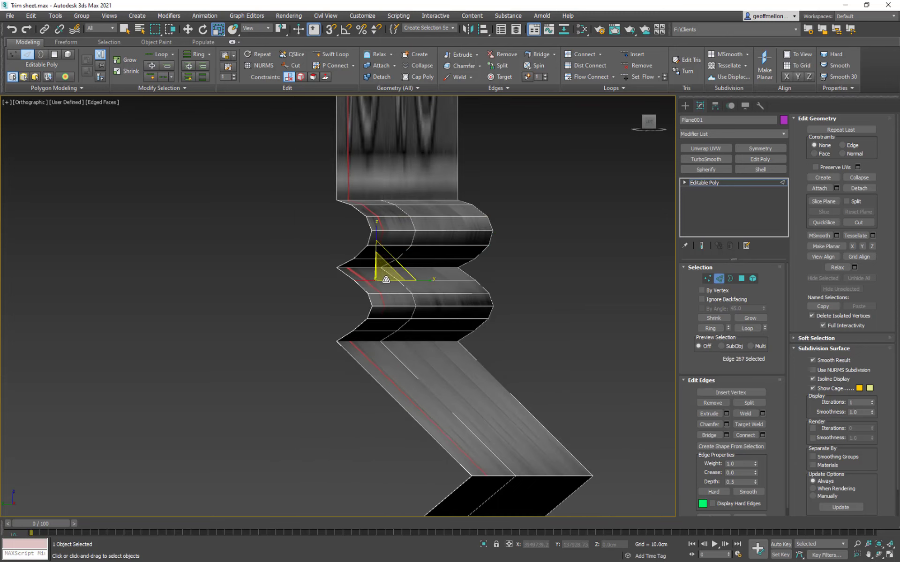
ctrl+double_click(380, 329)
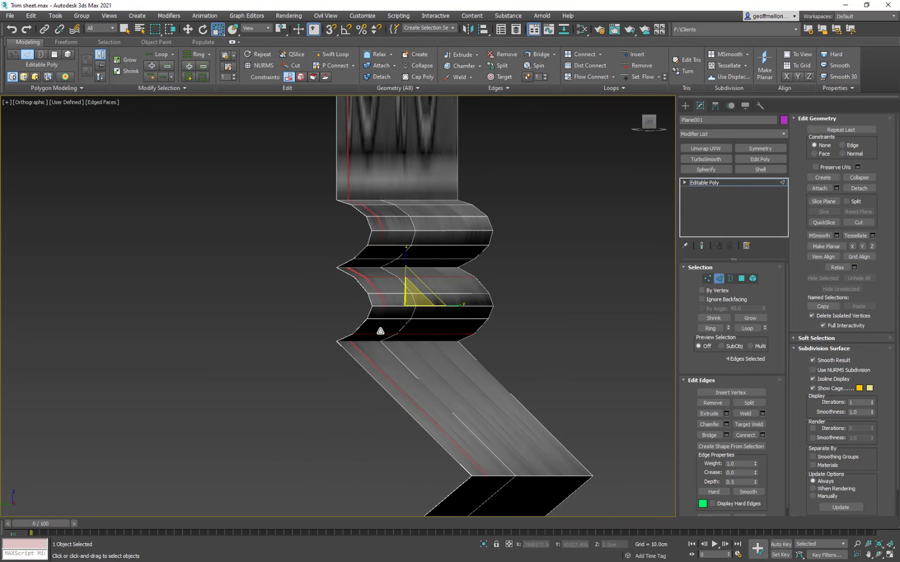
double_click(393, 319)
ctrl+double_click(396, 293)
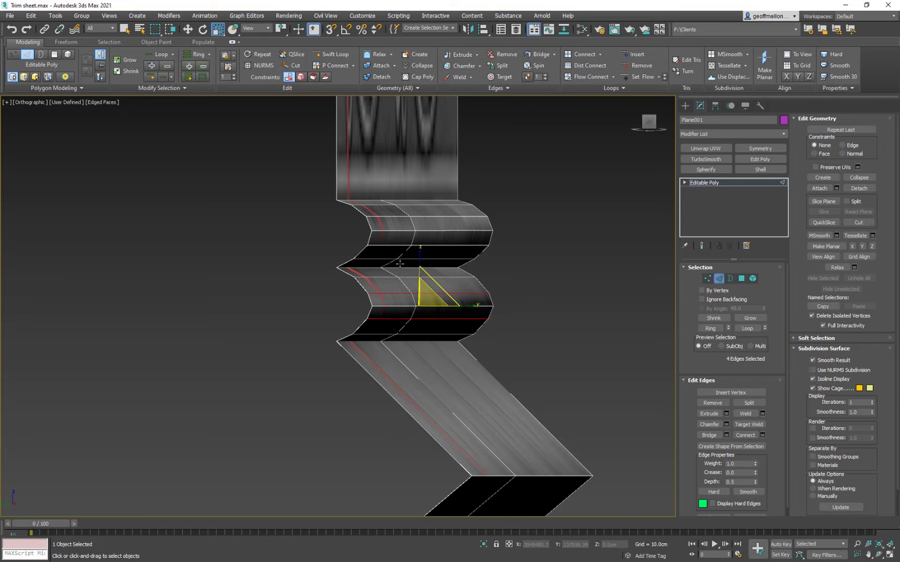
Select the round moulding's middle edge loop and chamfer it by about 20 cm
alt+middle_drag(419, 247, 329, 291)
scroll(319, 290, down, 4)
alt+middle_drag(471, 334, 458, 305)
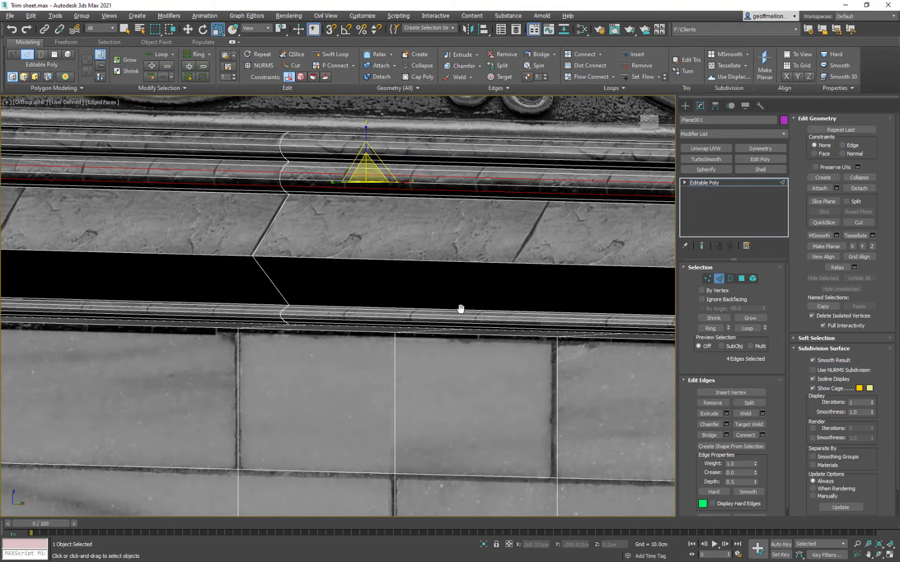
scroll(458, 304, down, 3)
double_click(462, 297)
right_click(407, 281)
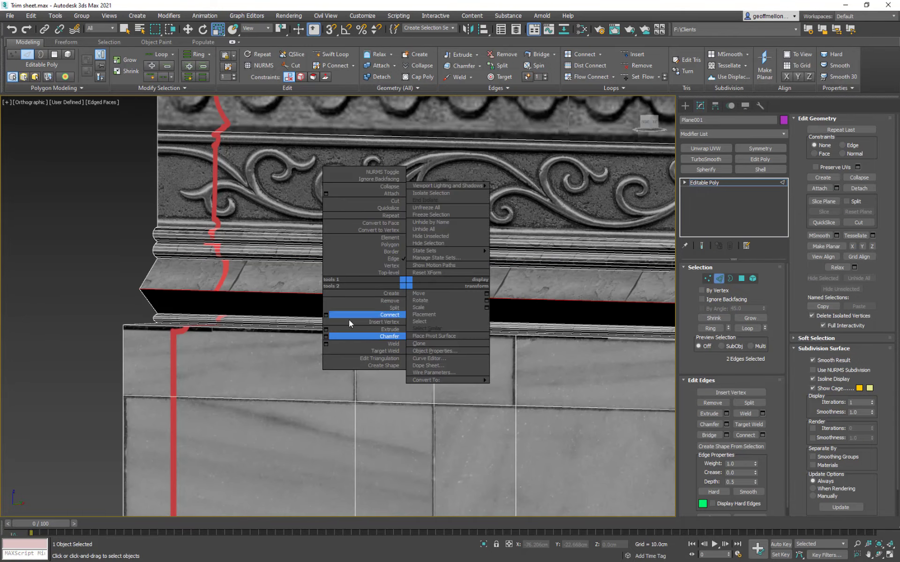
click(325, 336)
alt+middle_drag(463, 299, 548, 298)
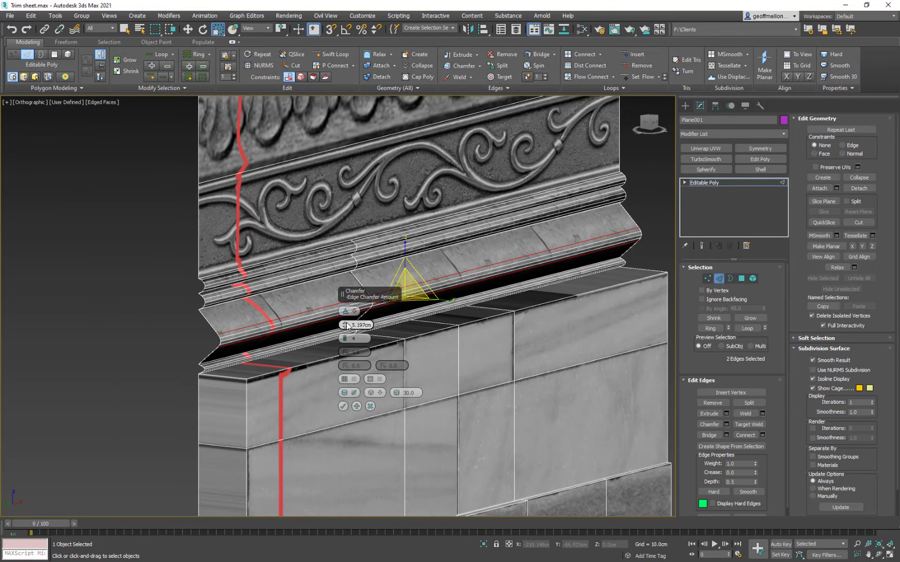
drag(346, 325, 345, 292)
alt+middle_drag(302, 303, 323, 298)
scroll(357, 265, up, 3)
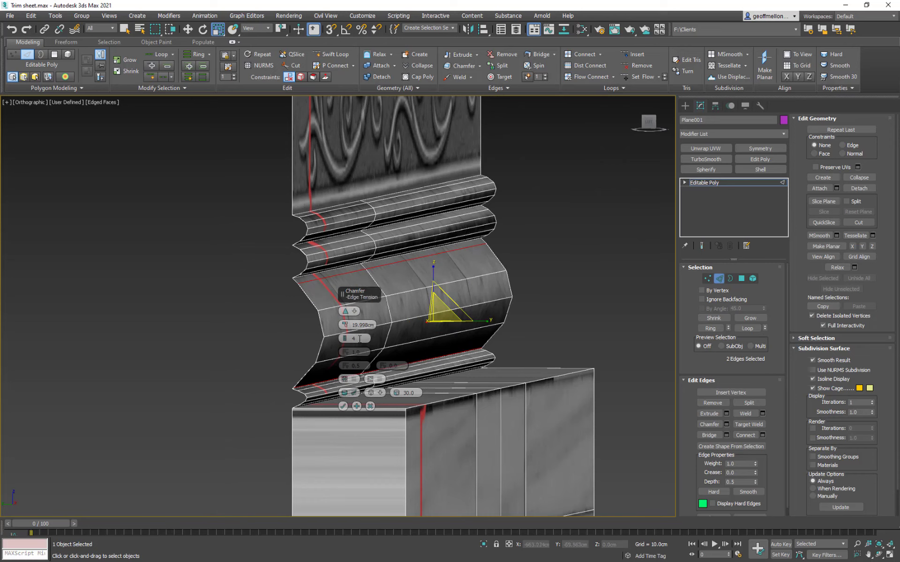
Raise the round moulding's chamfer to 7 segments and compare its curve with the drawn red profile
click(345, 337)
click(344, 336)
click(344, 337)
alt+middle_drag(464, 341, 206, 338)
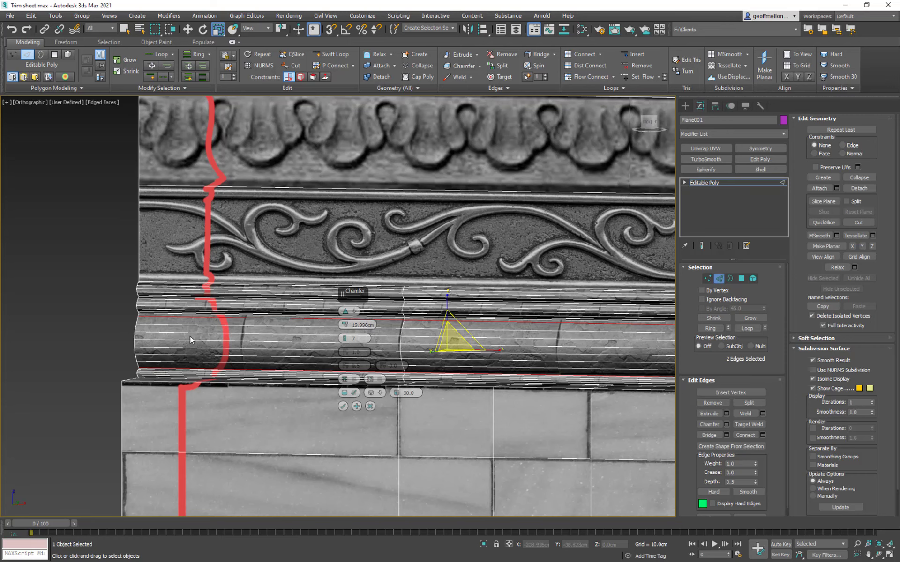
alt+middle_drag(259, 338, 467, 299)
Move the round moulding's middle edge loop outward and enlarge its chamfer amount to about 46.7 cm
key(w)
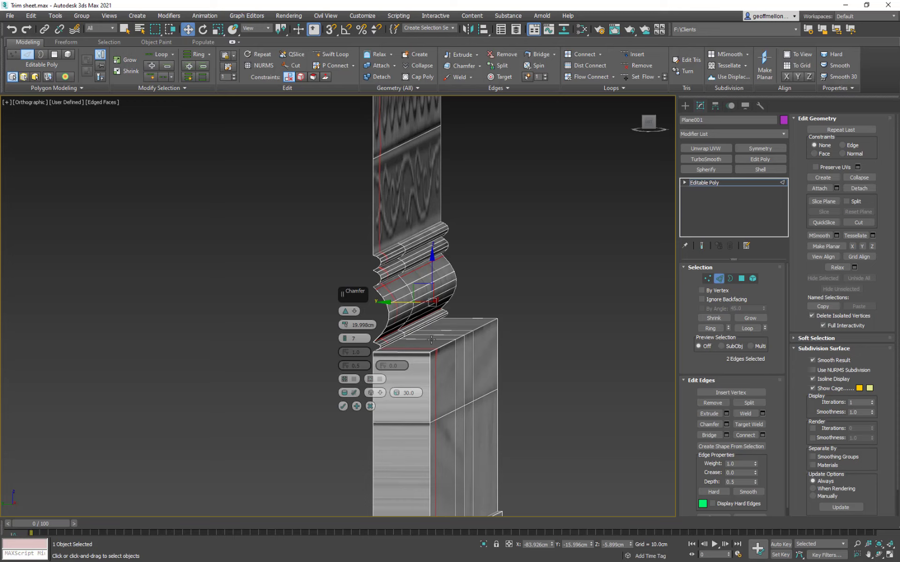
drag(403, 304, 420, 323)
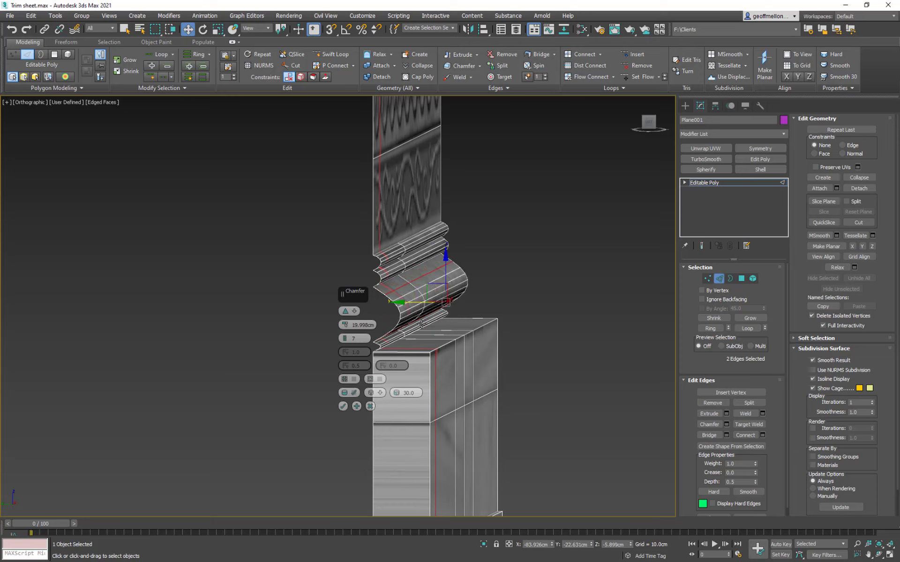
mouse_move(421, 325)
alt+middle_down()
mouse_move(441, 322)
mouse_move(425, 321)
alt+middle_up()
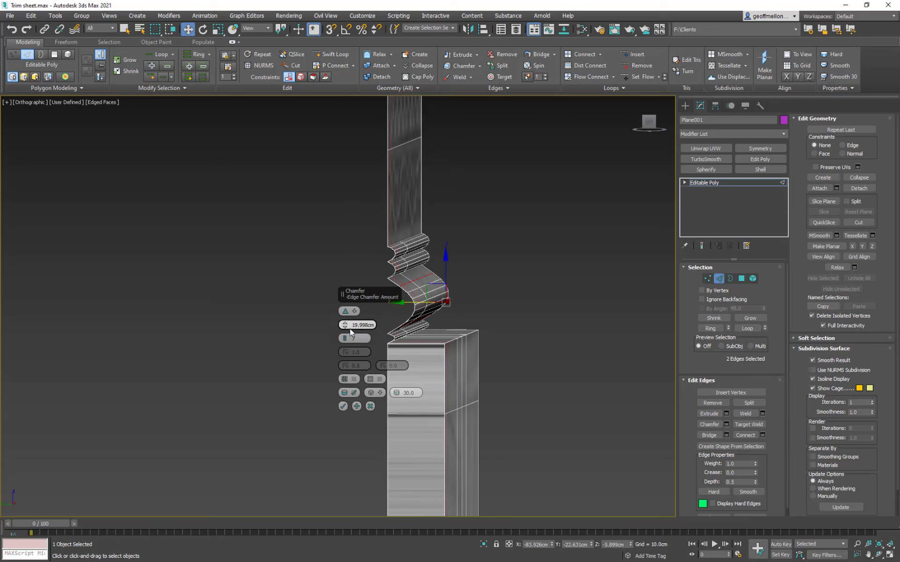
drag(348, 325, 442, 303)
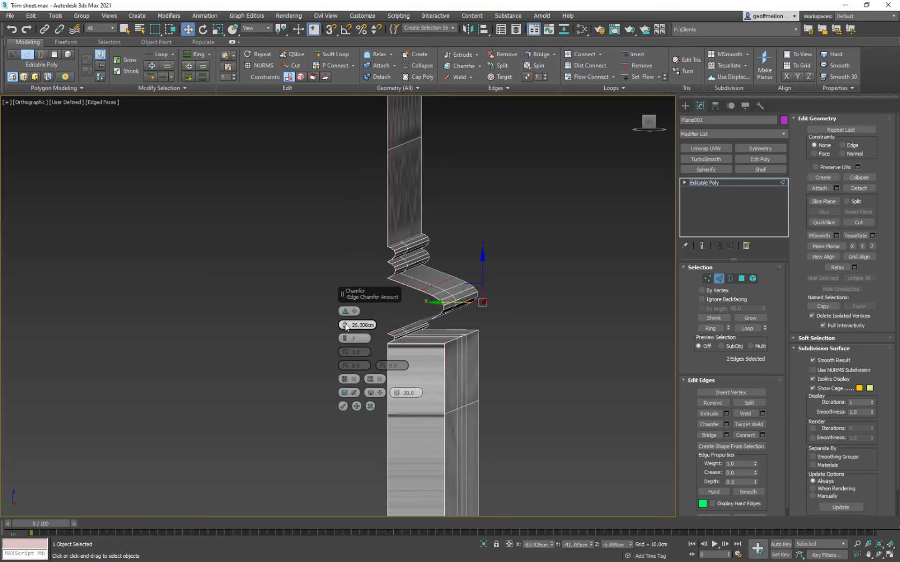
drag(345, 324, 346, 296)
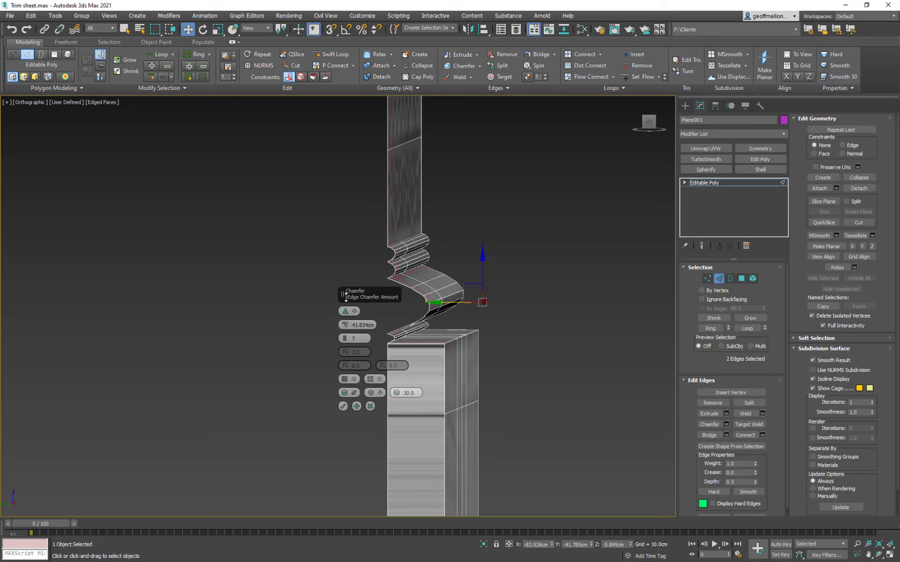
drag(434, 302, 442, 303)
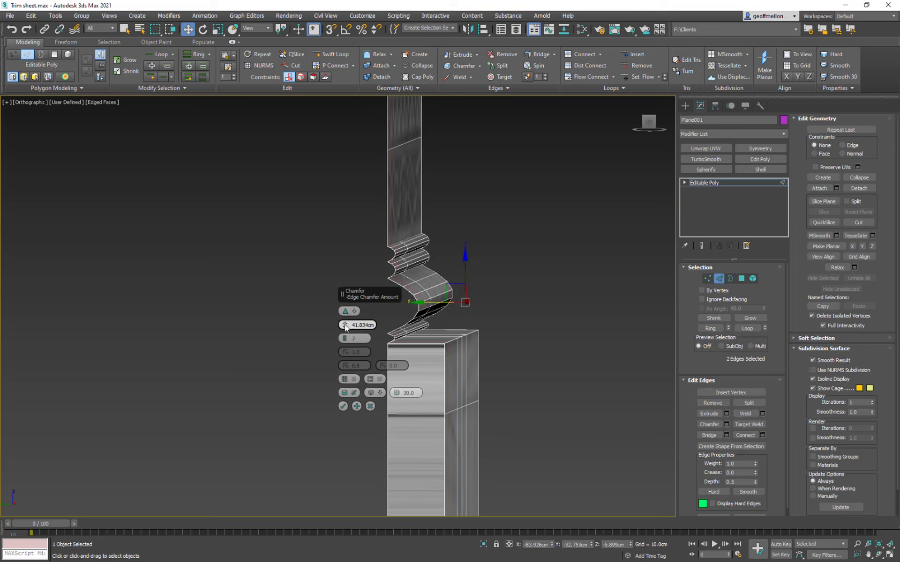
mouse_move(345, 325)
mouse_down()
mouse_move(356, 351)
mouse_move(354, 336)
mouse_up()
alt+middle_drag(354, 337, 434, 351)
drag(347, 326, 359, 300)
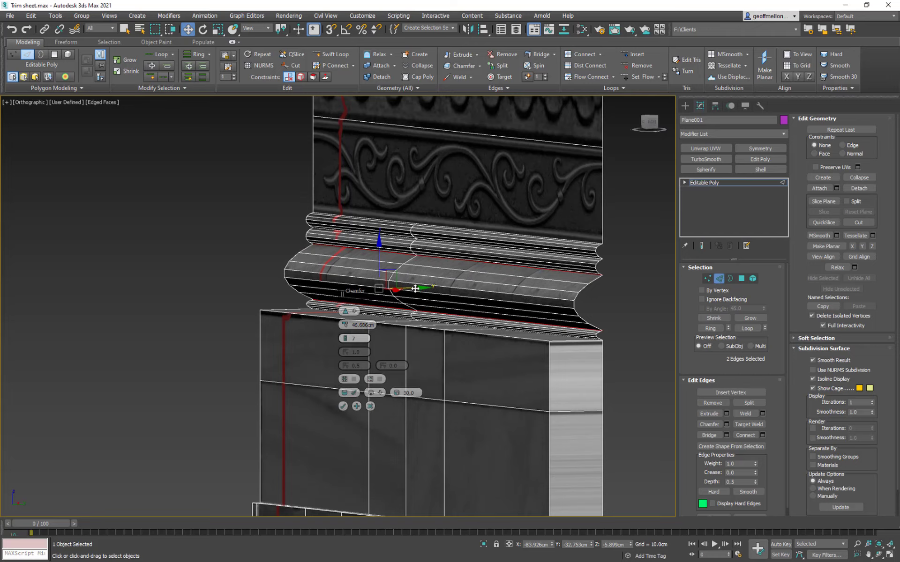
Pull the round moulding's middle loop back toward the wall and reduce its chamfer to about 29.2 cm with 5 segments
scroll(429, 294, up, 4)
alt+middle_drag(428, 293, 515, 302)
drag(359, 285, 349, 284)
alt+middle_drag(257, 299, 297, 278)
drag(345, 328, 350, 359)
click(345, 342)
click(345, 342)
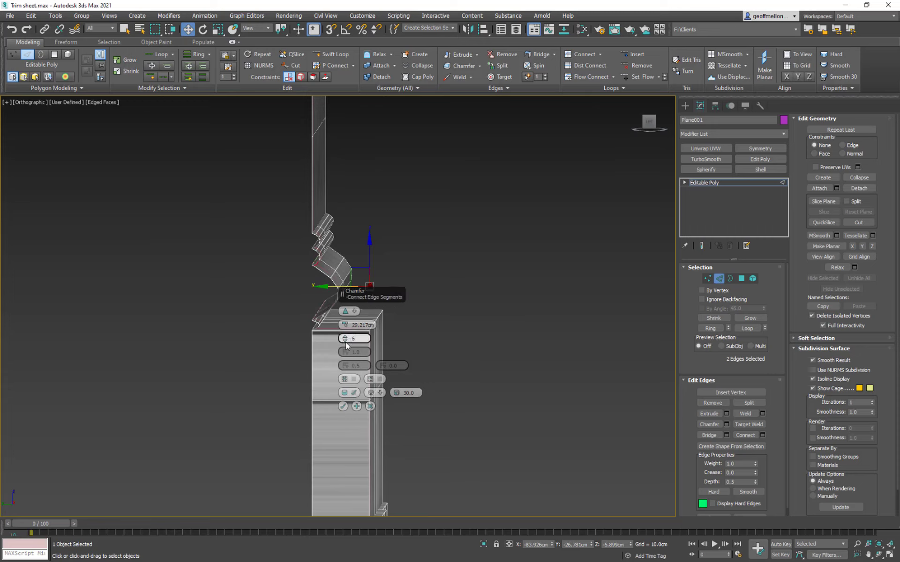
Refine the round moulding's depth slightly inward and apply its chamfer at about 25.6 cm with 6 segments
alt+middle_drag(441, 345, 442, 340)
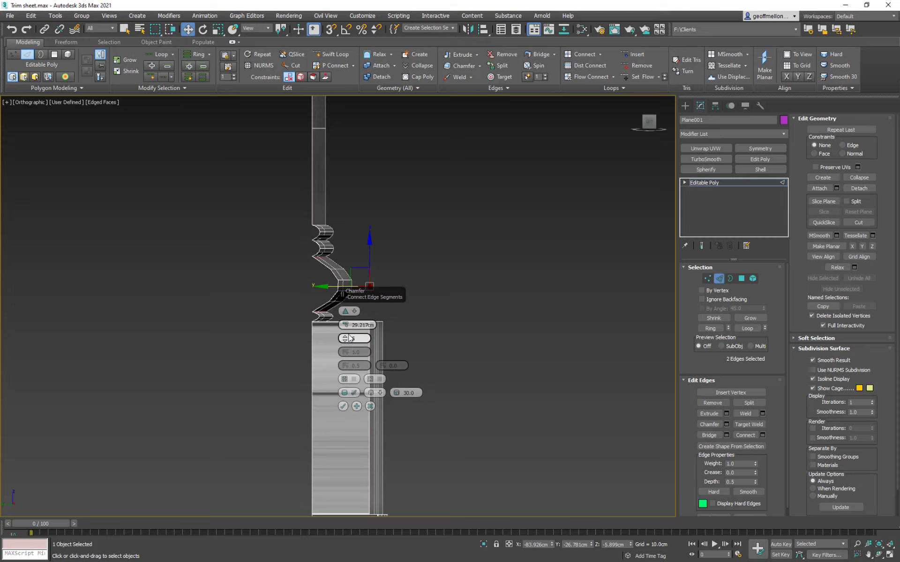
drag(346, 325, 348, 331)
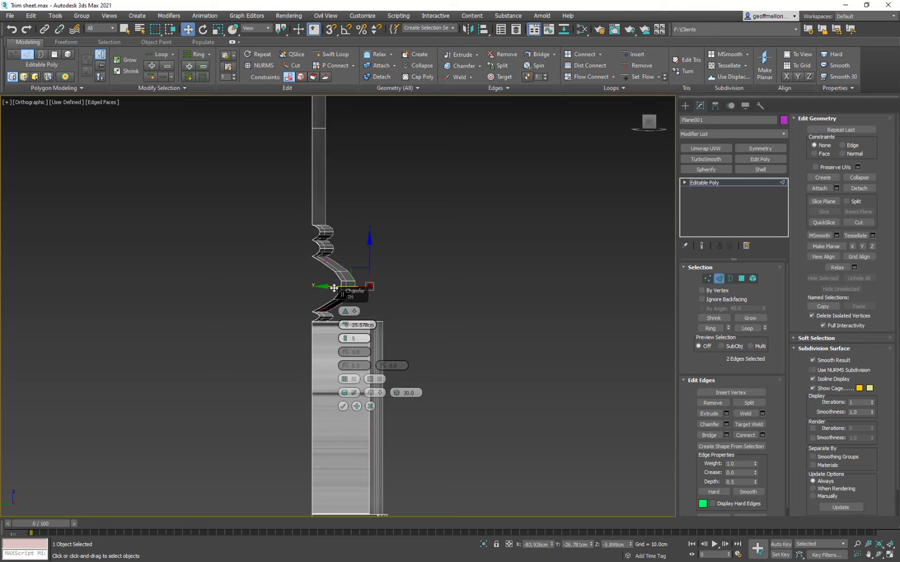
drag(335, 287, 325, 288)
alt+middle_drag(356, 288, 347, 341)
click(345, 336)
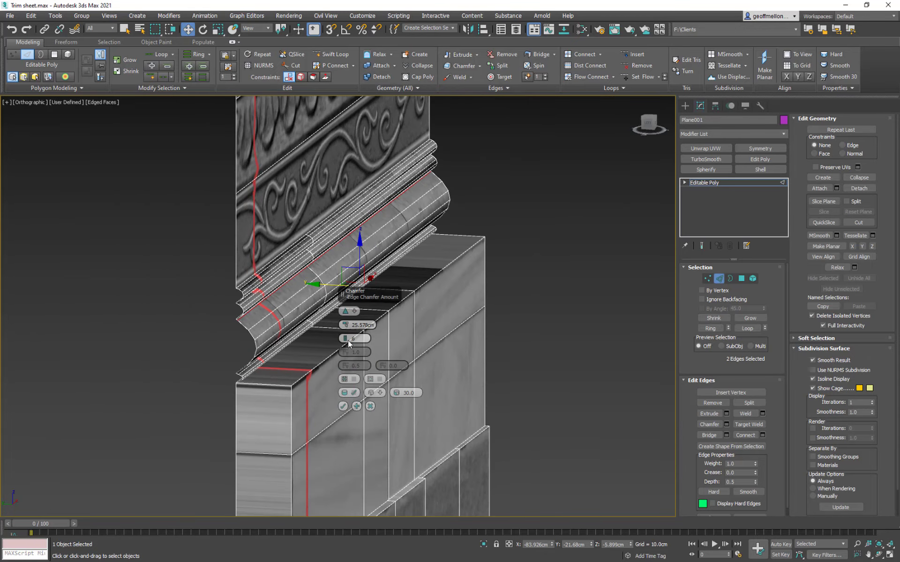
click(343, 406)
Select the round moulding's upper and lower chamfer edge loops and scale them apart vertically to about 111%
double_click(309, 280)
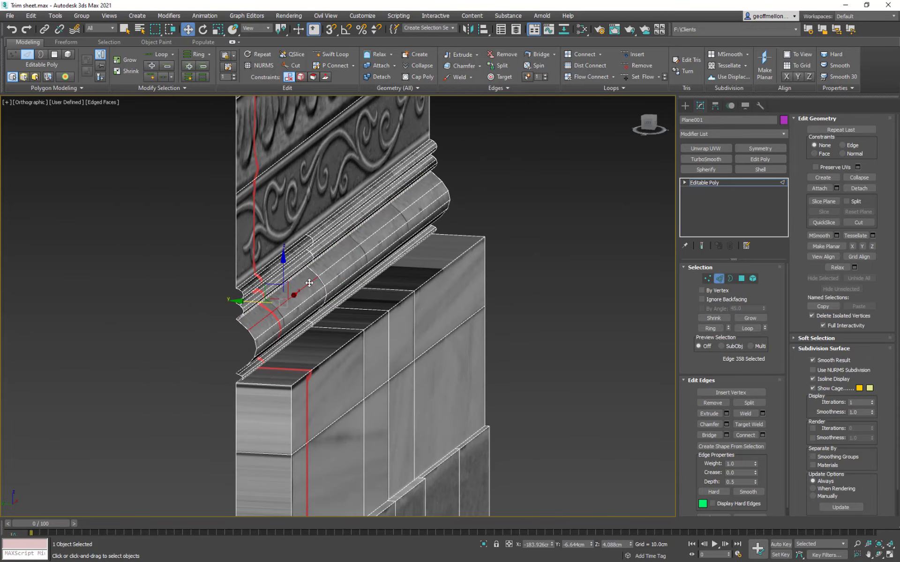
mouse_move(342, 296)
alt+middle_down()
mouse_move(325, 304)
mouse_move(350, 300)
alt+middle_up()
ctrl+double_click(362, 303)
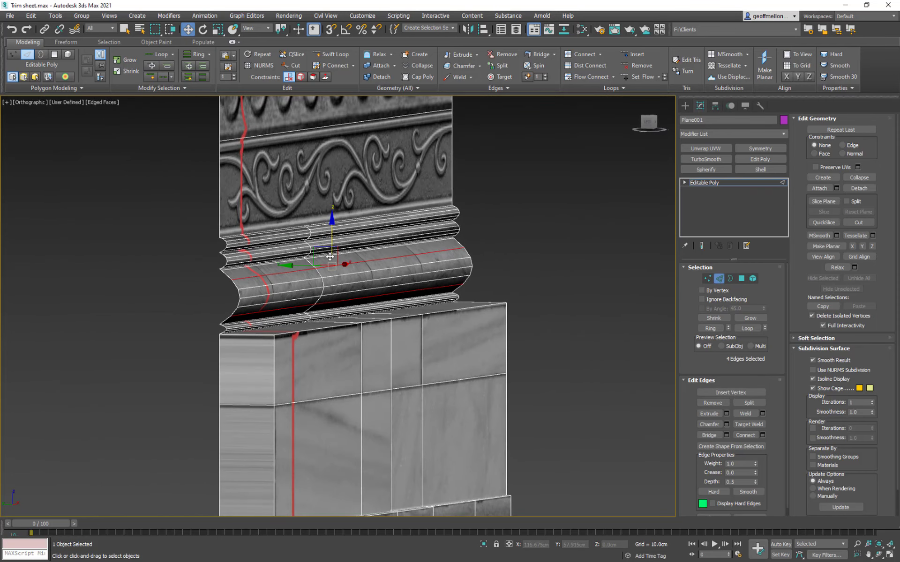
key(r)
drag(331, 239, 330, 229)
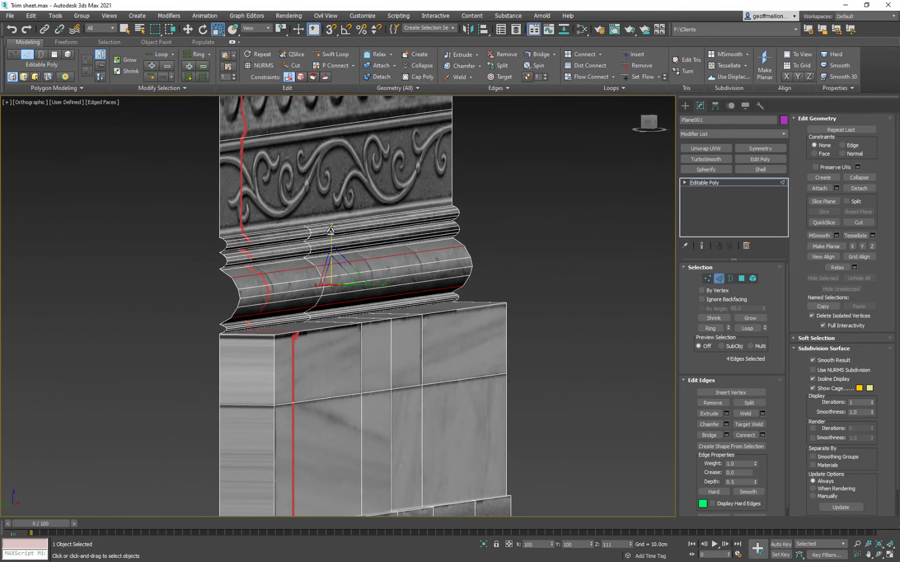
alt+middle_drag(329, 274, 351, 291)
click(351, 291)
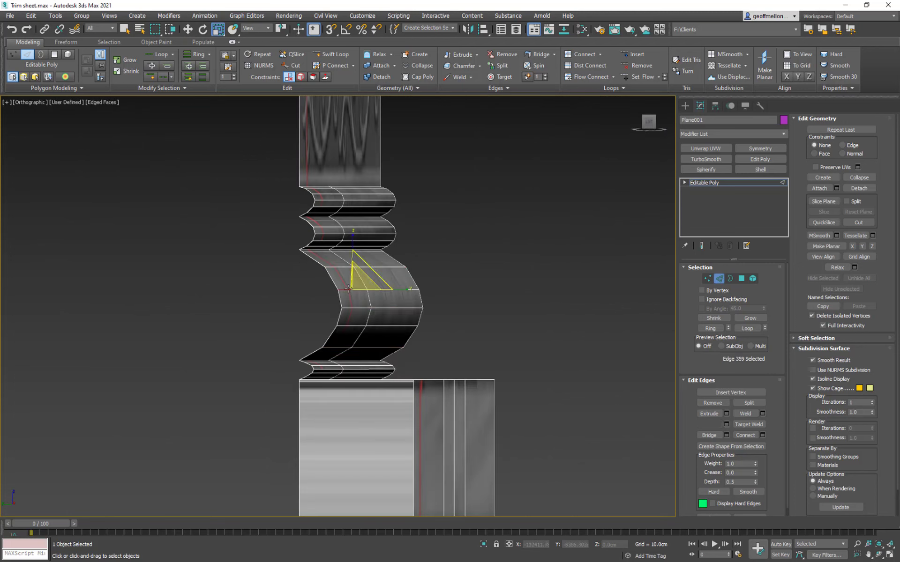
ctrl+click(354, 326)
ctrl+click(353, 308)
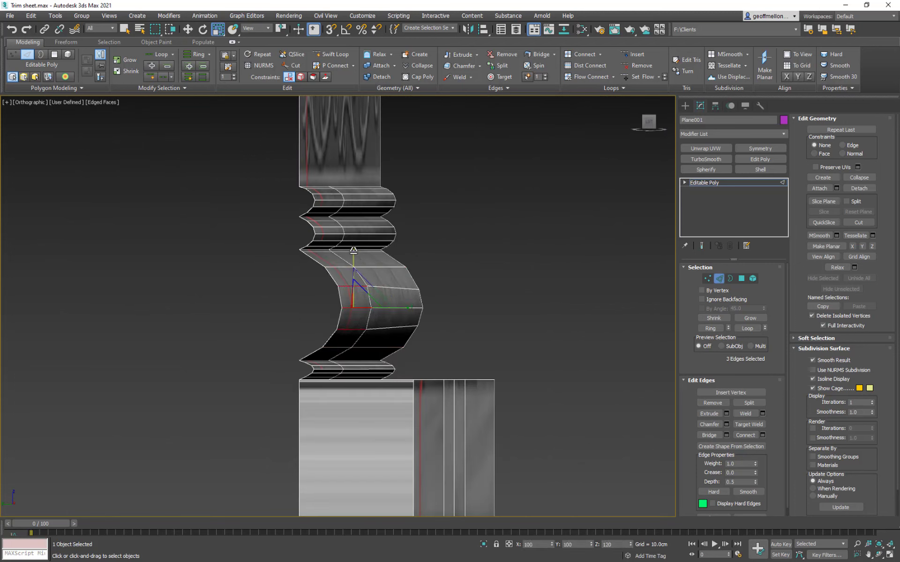
key(ctrl+z)
Select the edge loops just above and below the round moulding's centre and scale them apart vertically to about 127%
click(353, 327)
ctrl+click(381, 327)
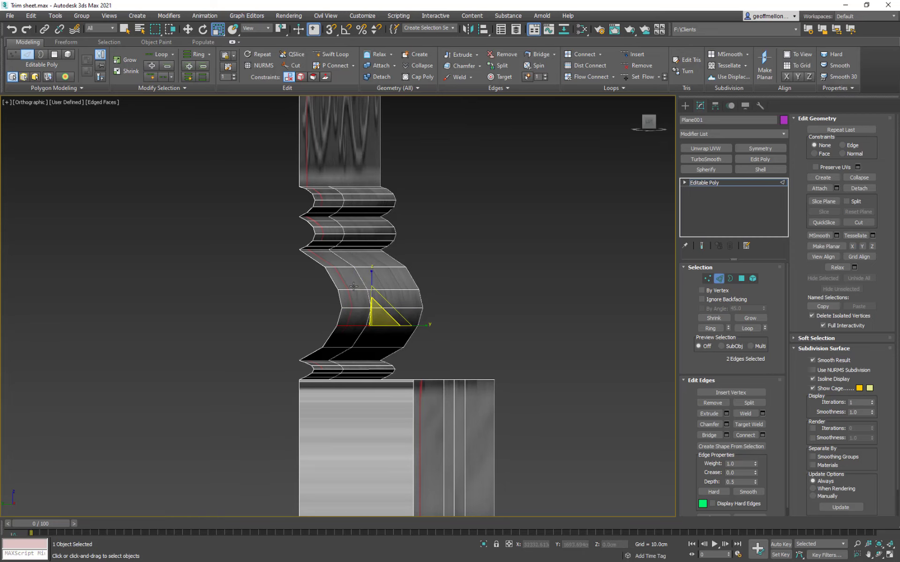
ctrl+click(353, 289)
ctrl+click(413, 307)
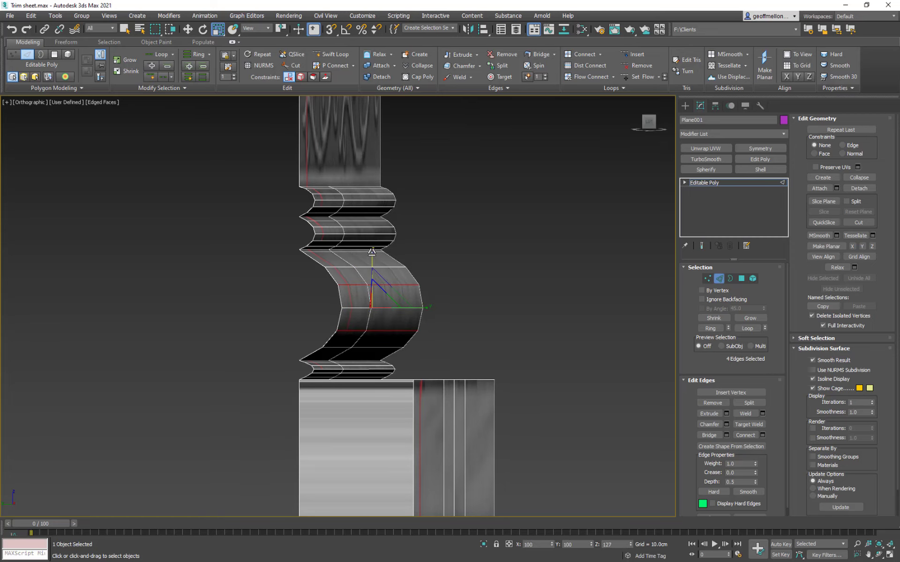
alt+middle_drag(413, 300, 360, 306)
scroll(360, 307, down, 2)
alt+middle_drag(456, 328, 473, 274)
scroll(471, 300, up, 2)
scroll(496, 305, up, 1)
middle_drag(370, 265, 277, 265)
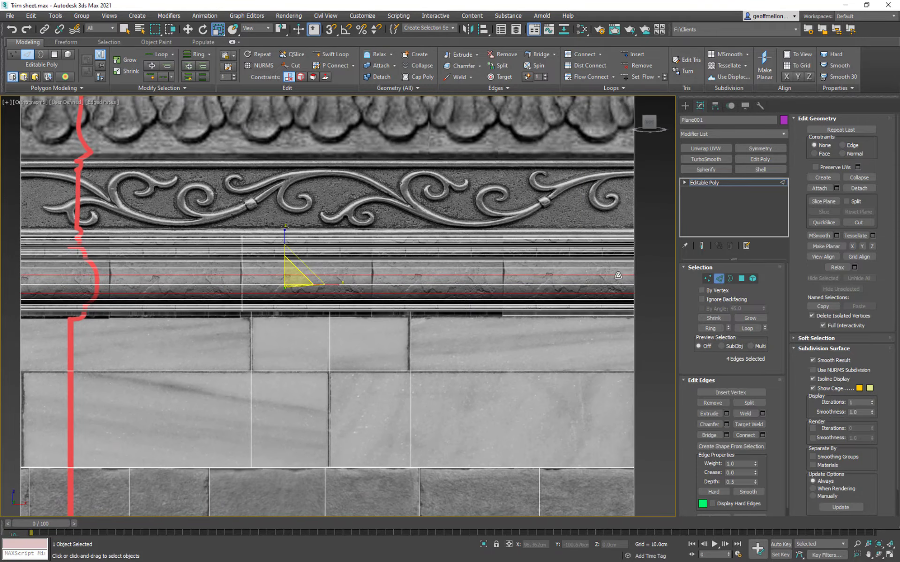
Select all polygons of the narrow moulding beneath the round moulding across the full wall width
click(742, 279)
middle_drag(421, 244, 444, 255)
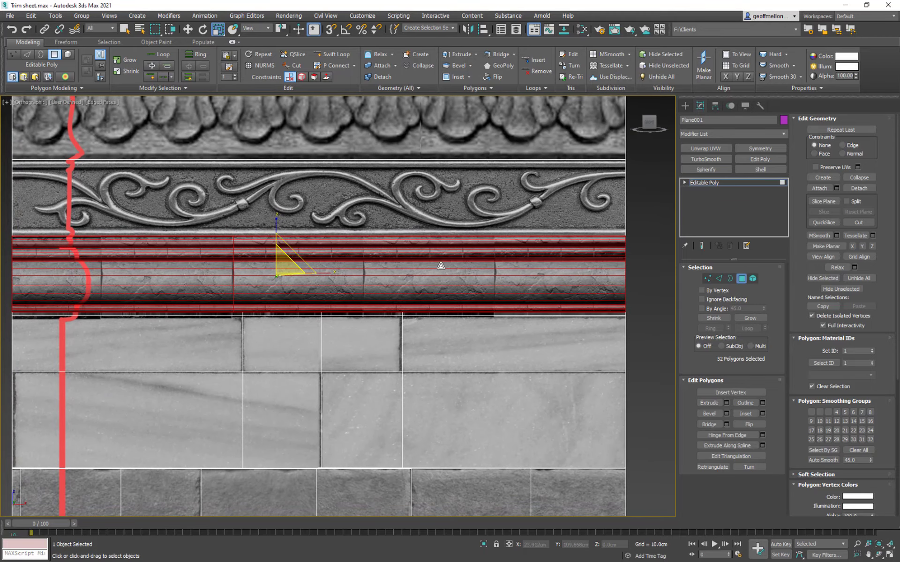
scroll(432, 322, down, 4)
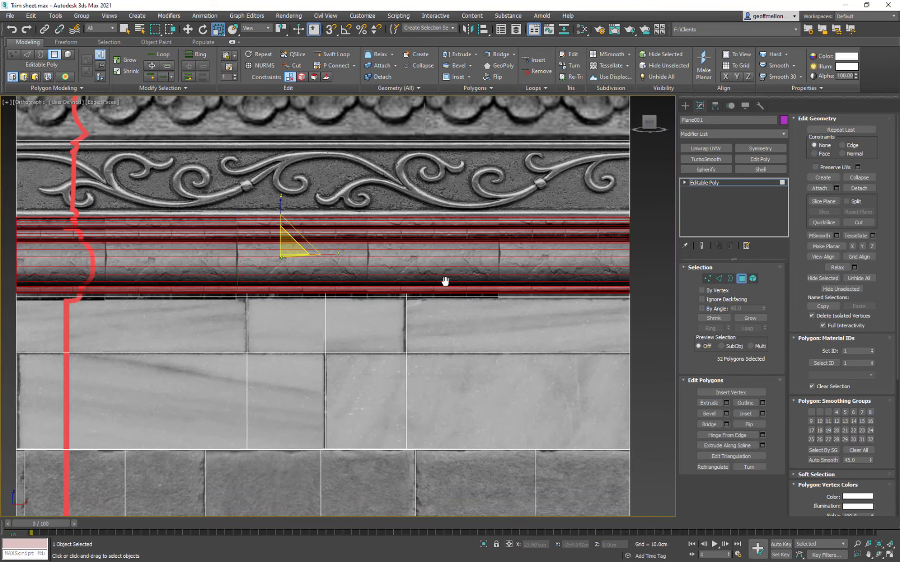
scroll(570, 308, up, 8)
middle_drag(544, 305, 580, 271)
click(614, 277)
click(567, 270)
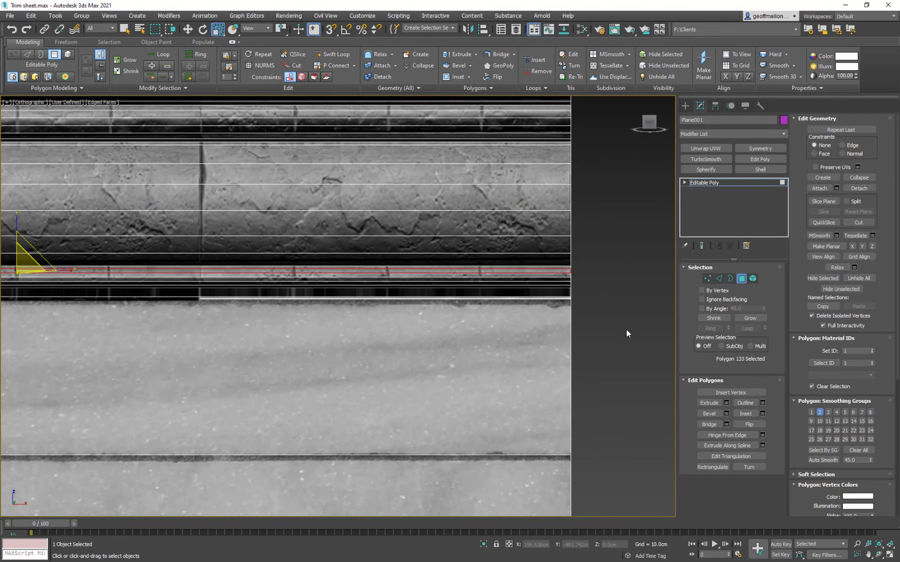
drag(586, 268, 223, 264)
drag(119, 283, 111, 288)
scroll(151, 283, up, 3)
mouse_move(354, 273)
middle_down()
mouse_move(275, 279)
mouse_move(512, 294)
middle_up()
middle_drag(159, 273, 563, 279)
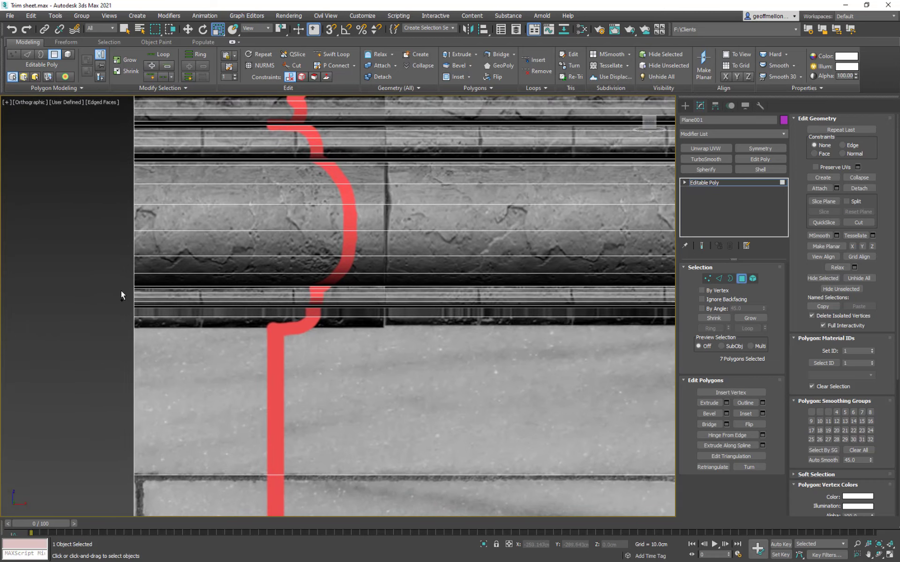
ctrl+drag(200, 308, 203, 307)
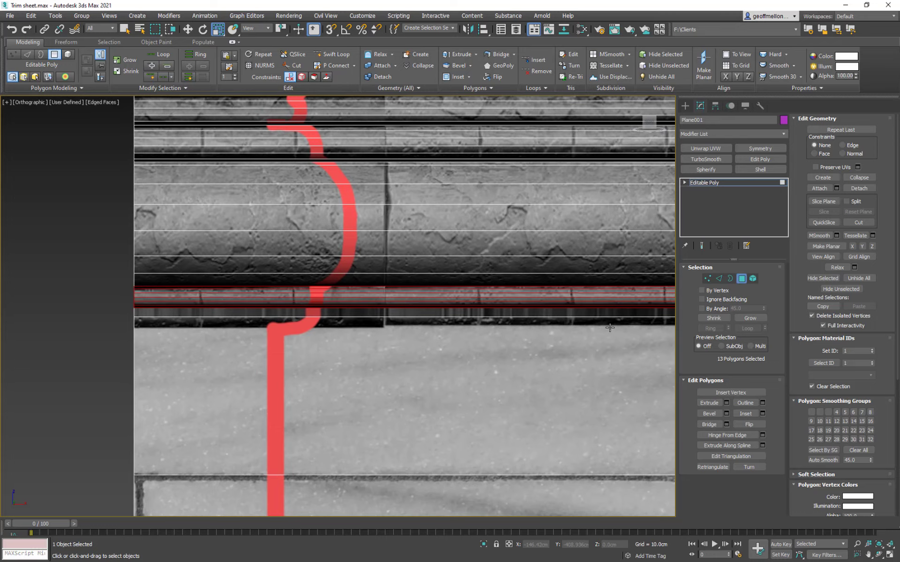
Add the polygons of the narrow moulding directly above the round moulding to the selection, across both halves
scroll(610, 328, down, 3)
middle_drag(609, 328, 225, 295)
scroll(110, 330, up, 5)
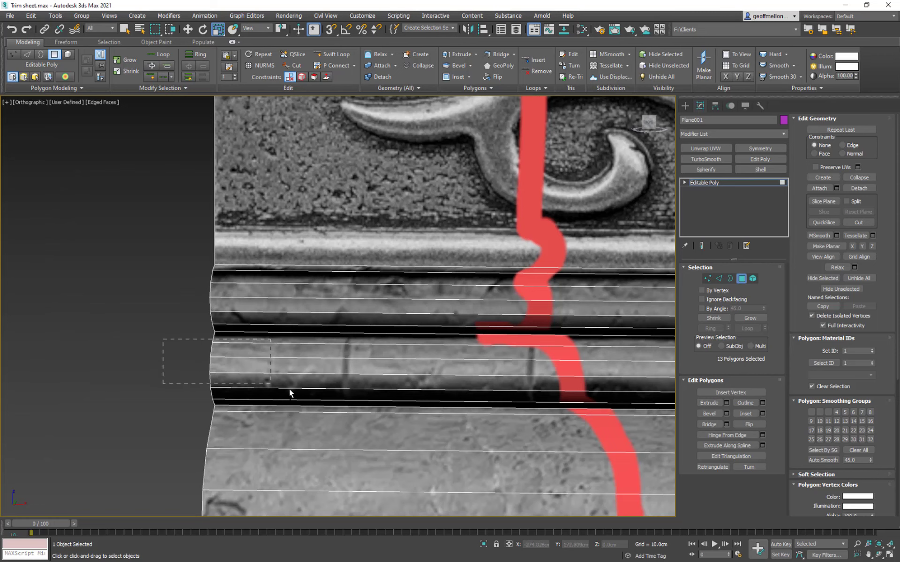
ctrl+drag(299, 401, 299, 401)
middle_drag(571, 370, 50, 347)
scroll(50, 347, down, 3)
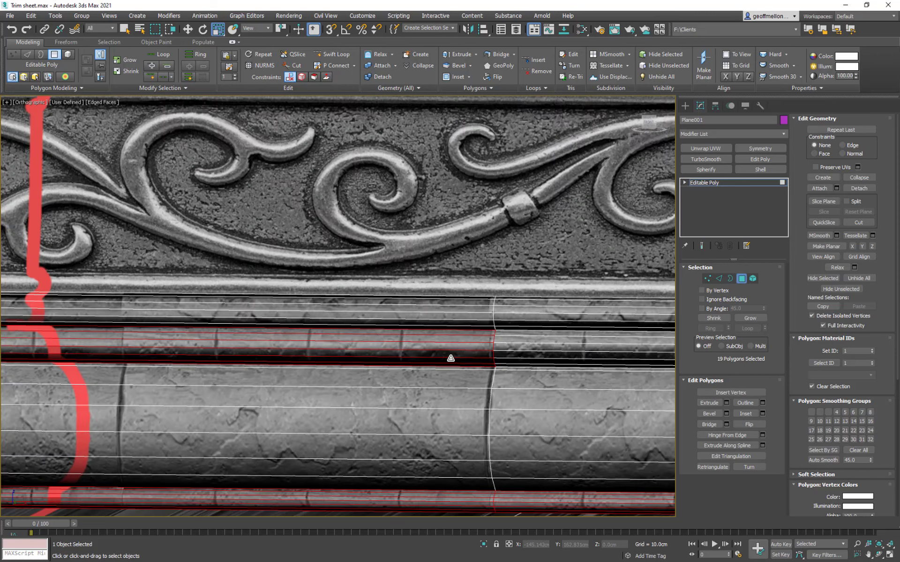
middle_drag(450, 358, 485, 344)
scroll(553, 325, up, 4)
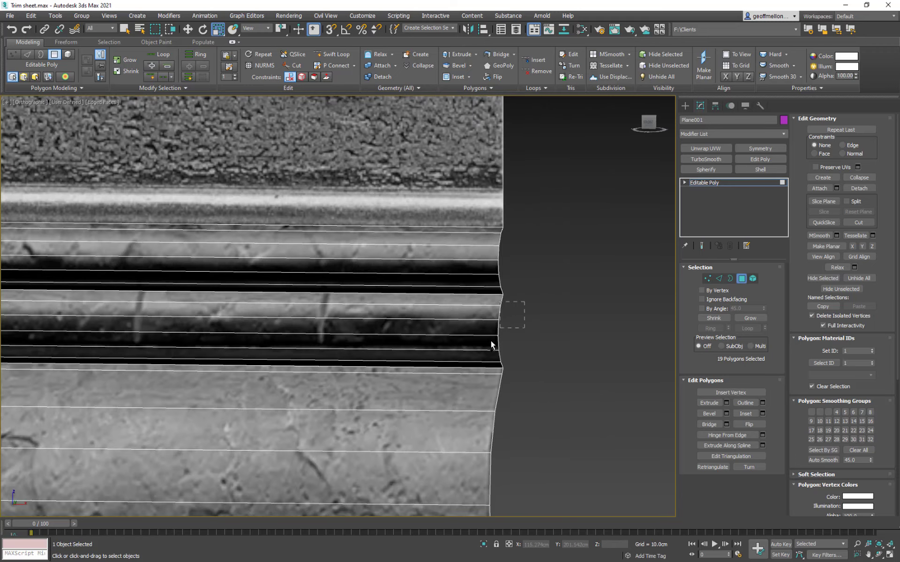
ctrl+drag(421, 365, 424, 366)
Detach the selected narrow moulding polygons as separate elements within the same object
scroll(424, 365, down, 5)
middle_drag(240, 312, 508, 239)
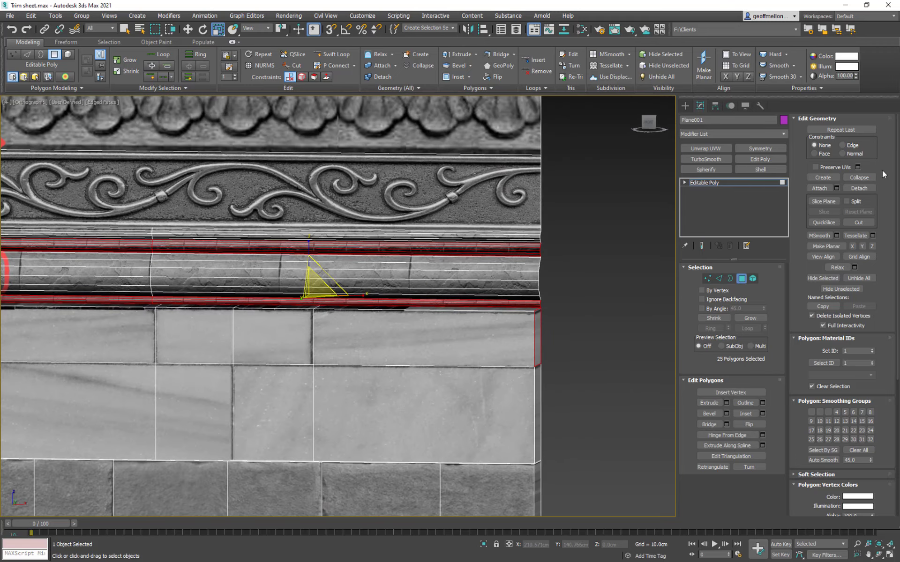
click(868, 188)
click(479, 290)
middle_drag(291, 299, 255, 292)
Switch to element selection and check that the round and narrow mouldings can be selected as separate pieces
click(465, 269)
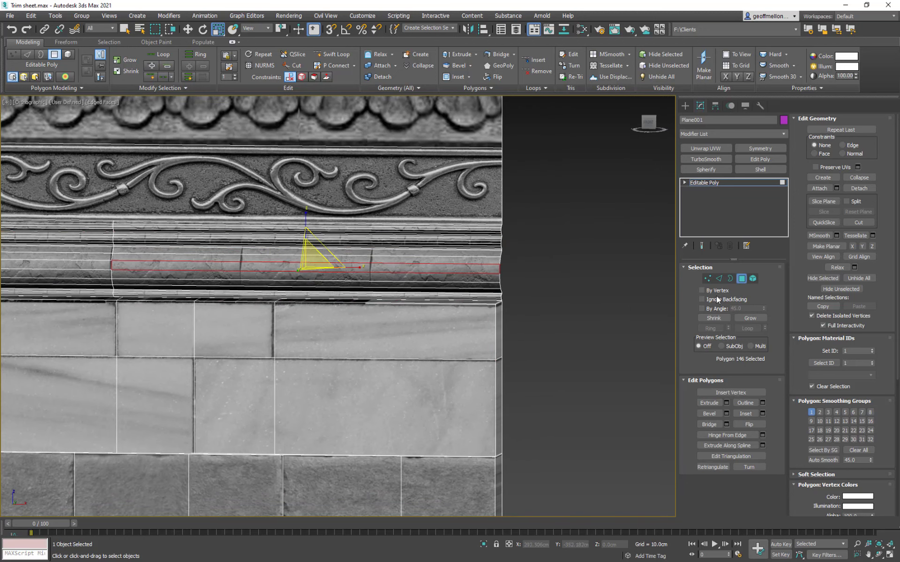
click(753, 279)
click(437, 269)
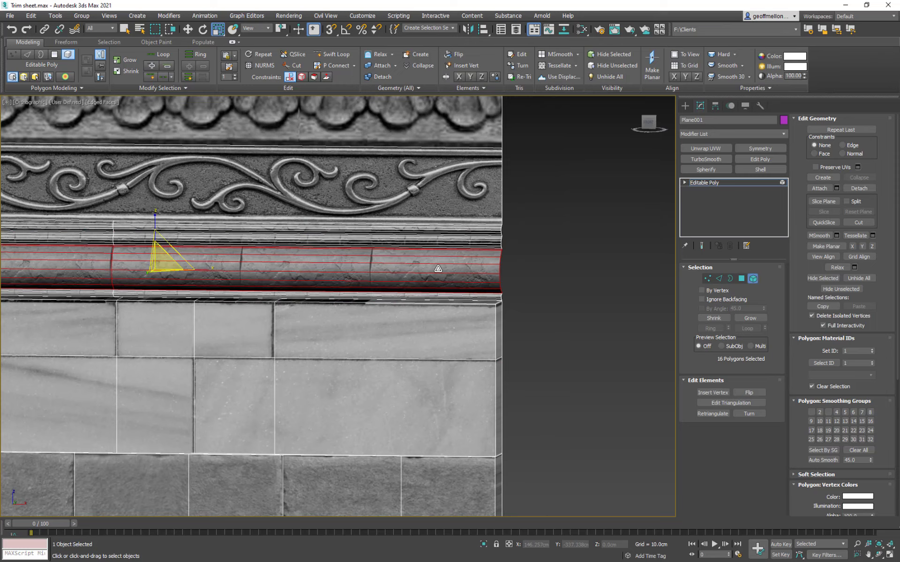
click(467, 228)
scroll(480, 309, down, 5)
drag(429, 293, 452, 316)
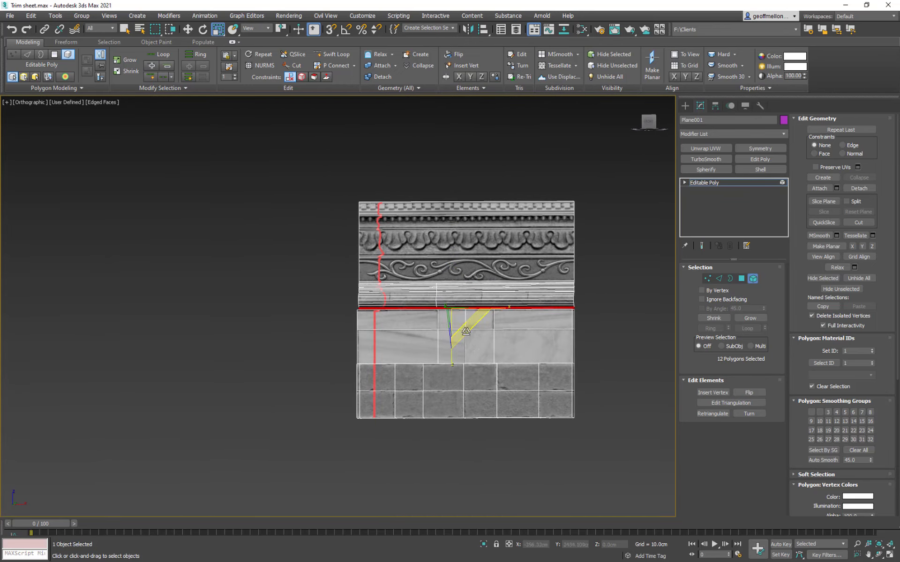
scroll(478, 305, up, 4)
drag(498, 298, 493, 300)
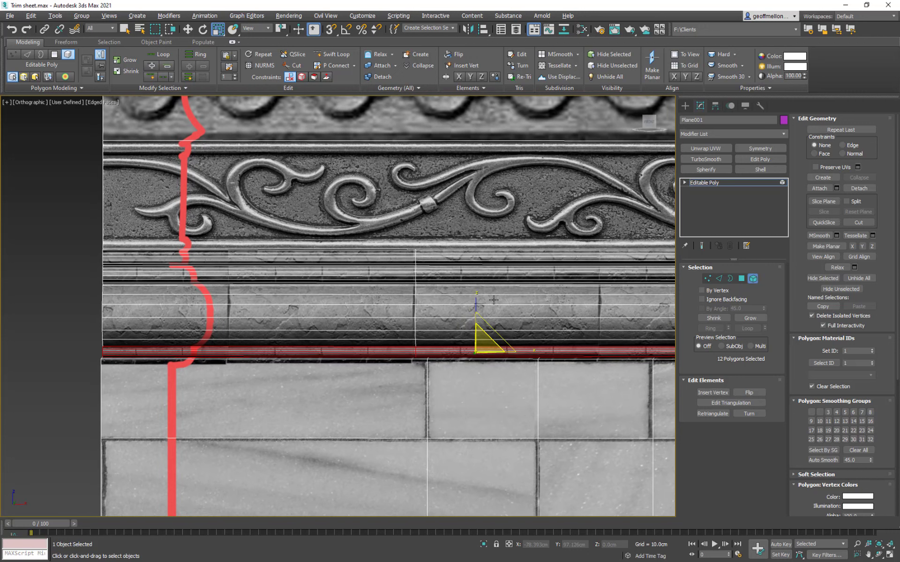
click(336, 300)
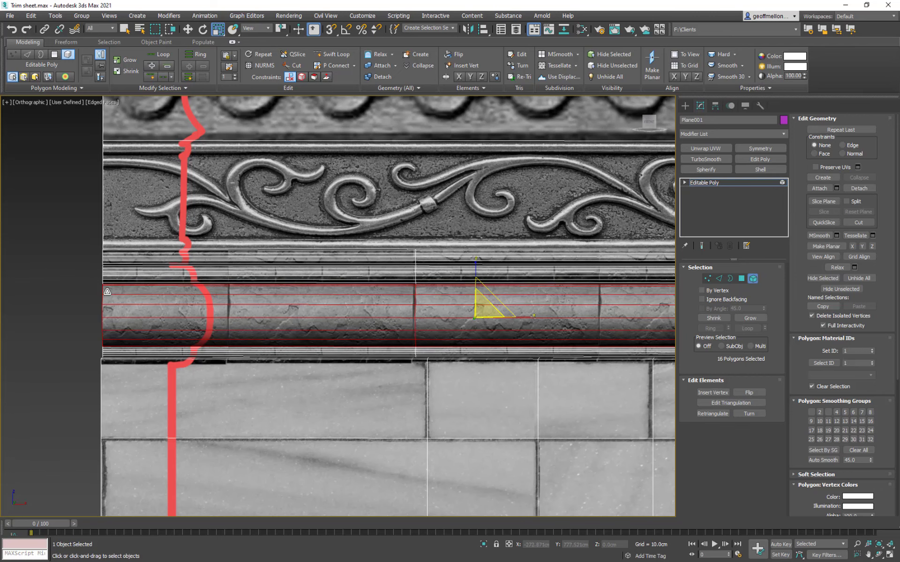
middle_drag(336, 255, 284, 215)
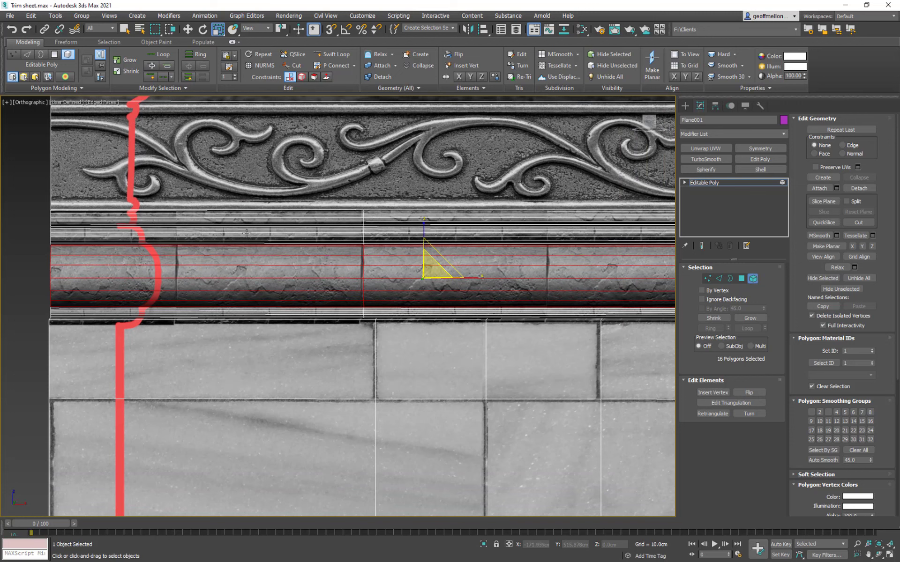
middle_drag(280, 234, 321, 227)
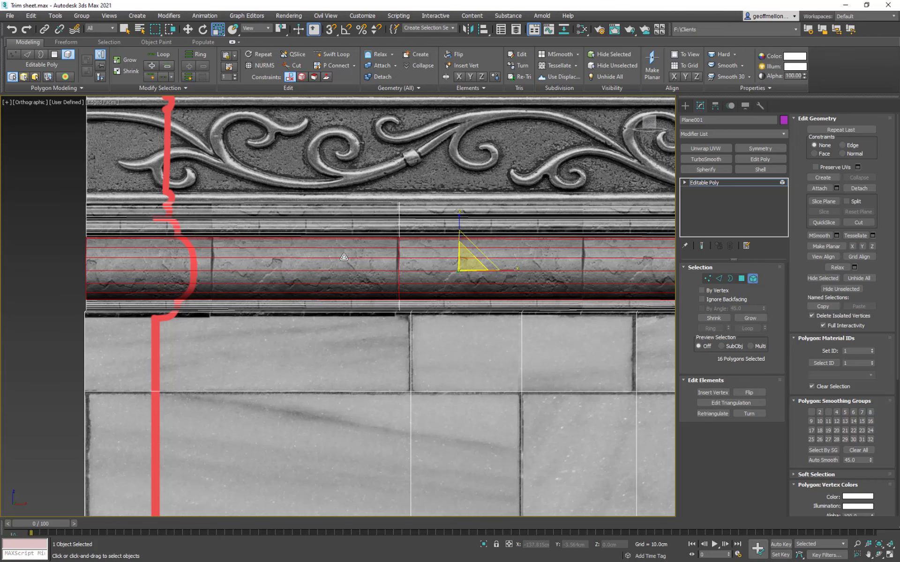
Connect the horizontal edges of the round moulding's left half with one segment, pinch 9 and slide 19, along the painted joint
middle_drag(503, 289, 452, 270)
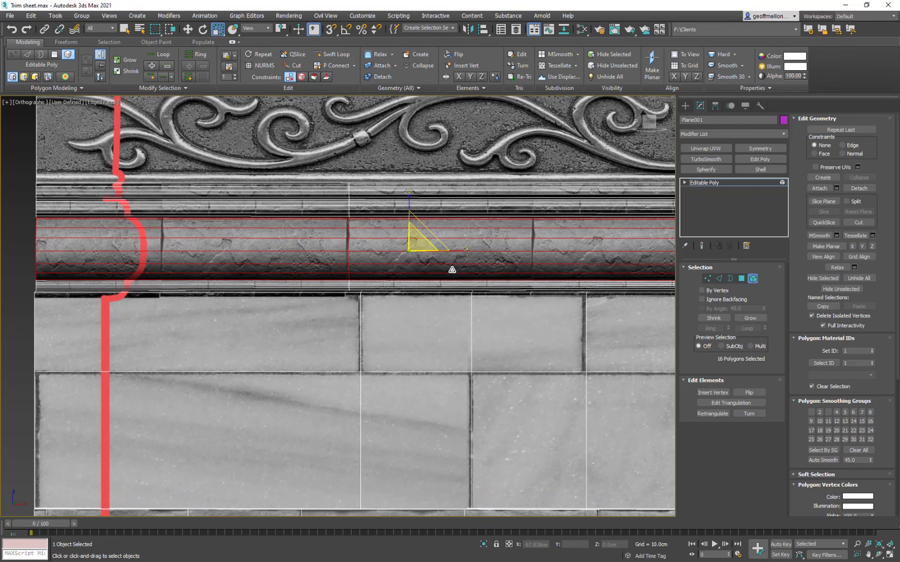
click(720, 278)
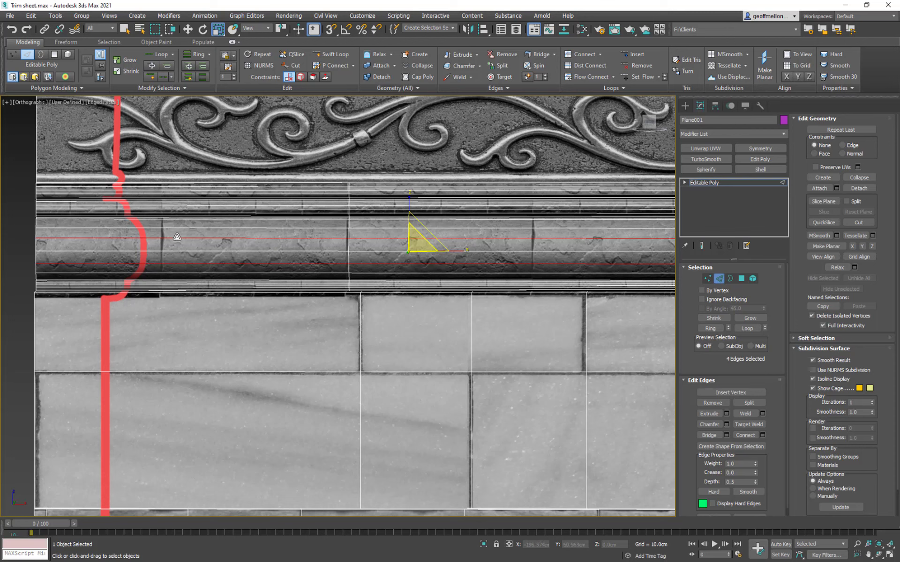
double_click(183, 237)
click(184, 238)
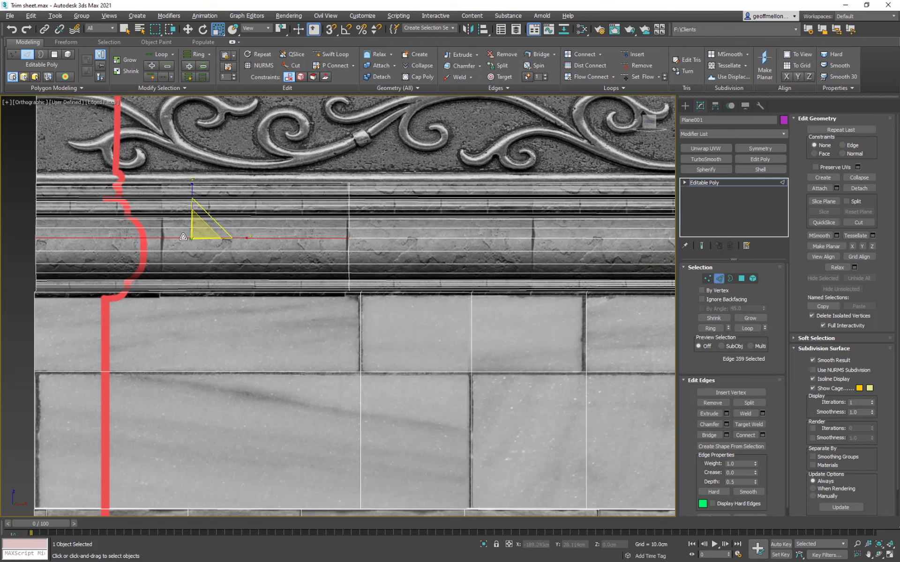
key(alt+r)
right_click(259, 216)
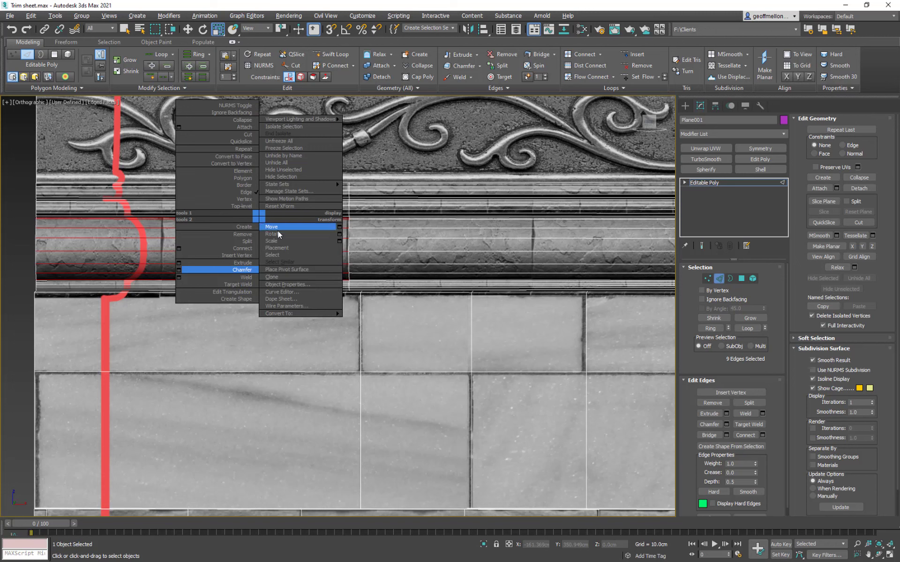
click(180, 248)
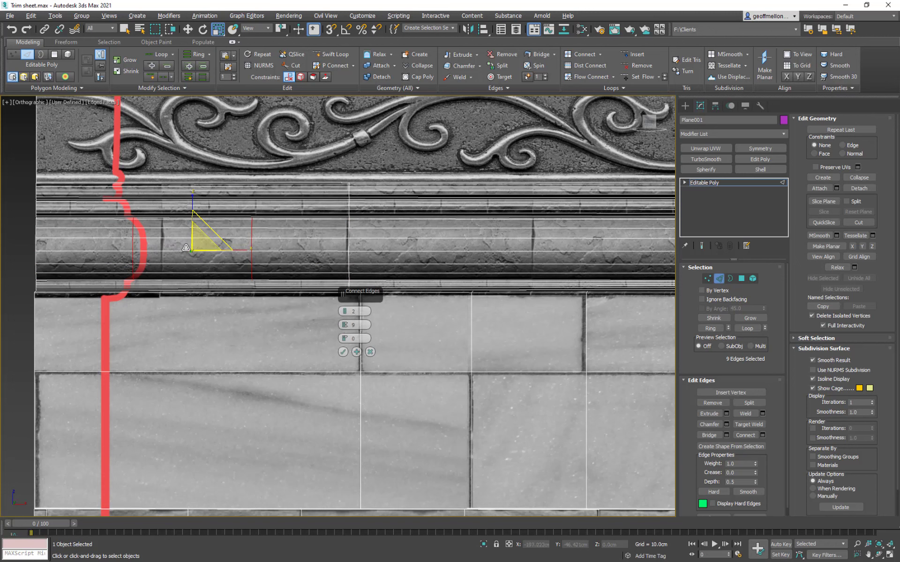
click(345, 314)
drag(347, 340, 338, 303)
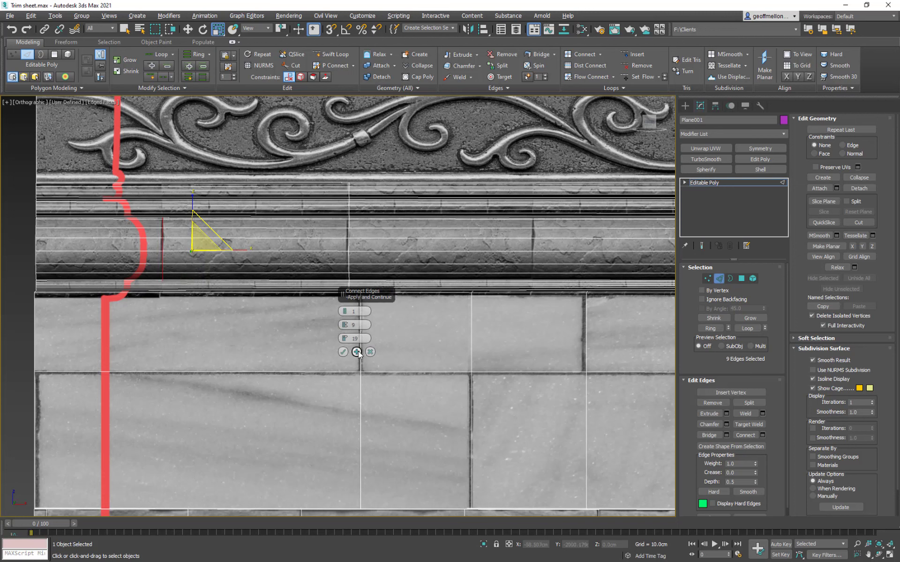
click(358, 353)
Connect the horizontal edges of the round moulding's right half with two segments, pinch 0 and slide 0
click(484, 231)
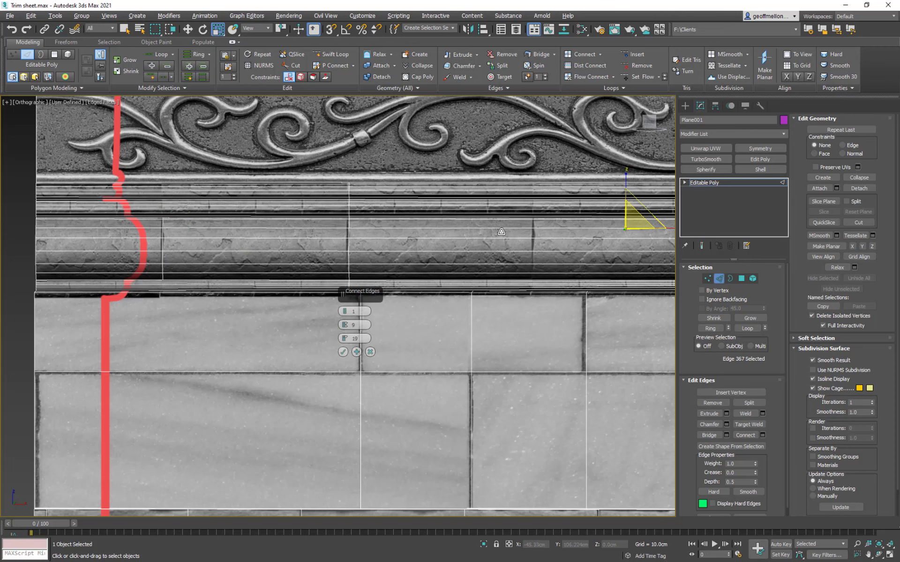
key(alt+r)
middle_drag(526, 280, 398, 275)
middle_drag(573, 331, 424, 322)
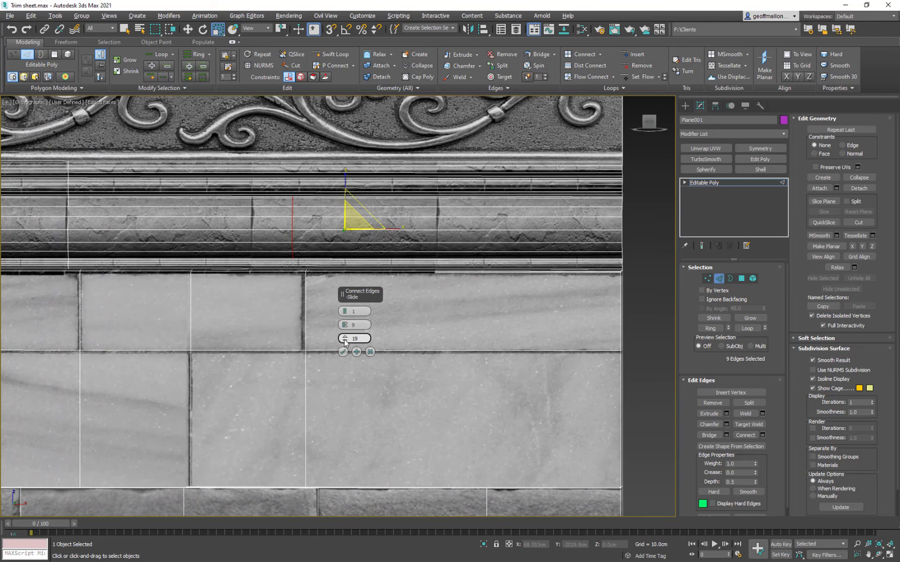
mouse_move(346, 327)
mouse_down()
mouse_move(345, 304)
mouse_move(344, 335)
mouse_move(349, 324)
mouse_up()
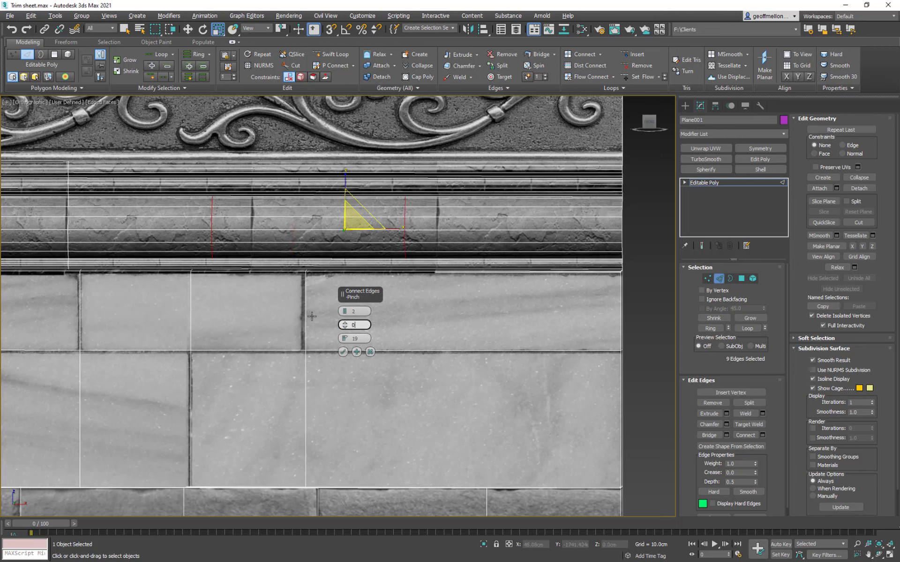
drag(345, 338, 379, 373)
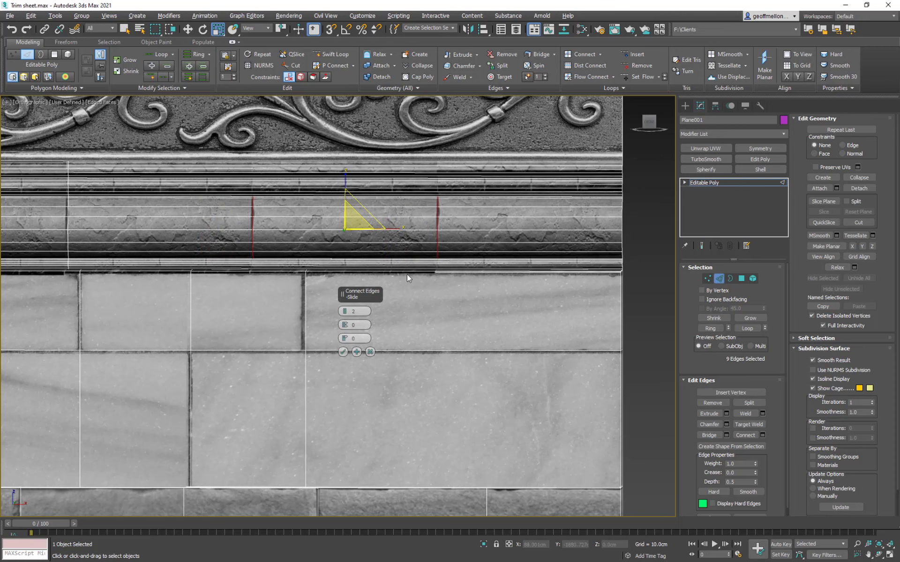
scroll(407, 274, down, 2)
middle_drag(354, 232, 487, 228)
mouse_move(316, 269)
middle_down()
mouse_move(159, 261)
mouse_move(483, 283)
mouse_move(259, 265)
mouse_move(269, 253)
mouse_move(333, 233)
mouse_move(323, 260)
middle_up()
click(344, 352)
Remove the vertical mid-seam edges from the narrow moulding directly above the round moulding
scroll(513, 293, up, 5)
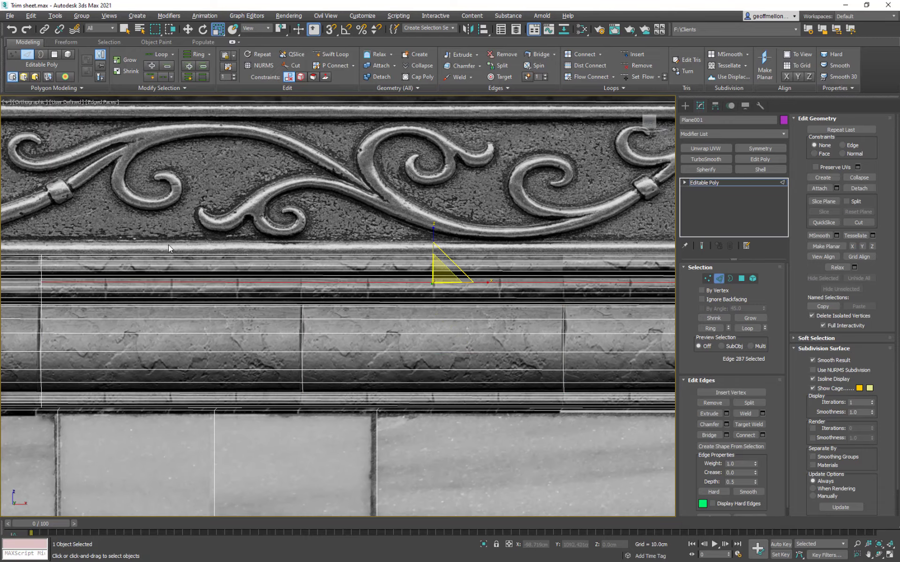
middle_drag(169, 249, 204, 234)
scroll(328, 278, up, 3)
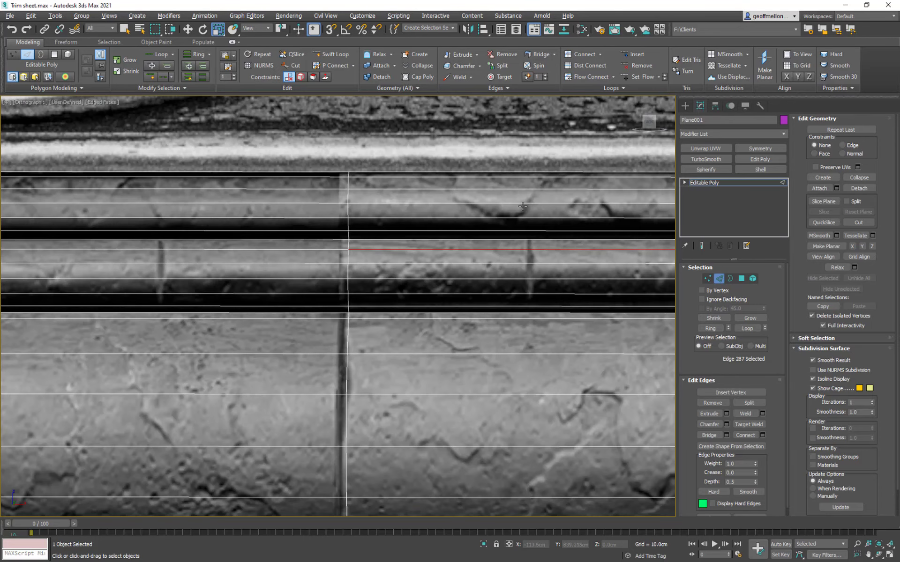
double_click(349, 274)
scroll(454, 305, down, 2)
middle_drag(442, 287, 347, 258)
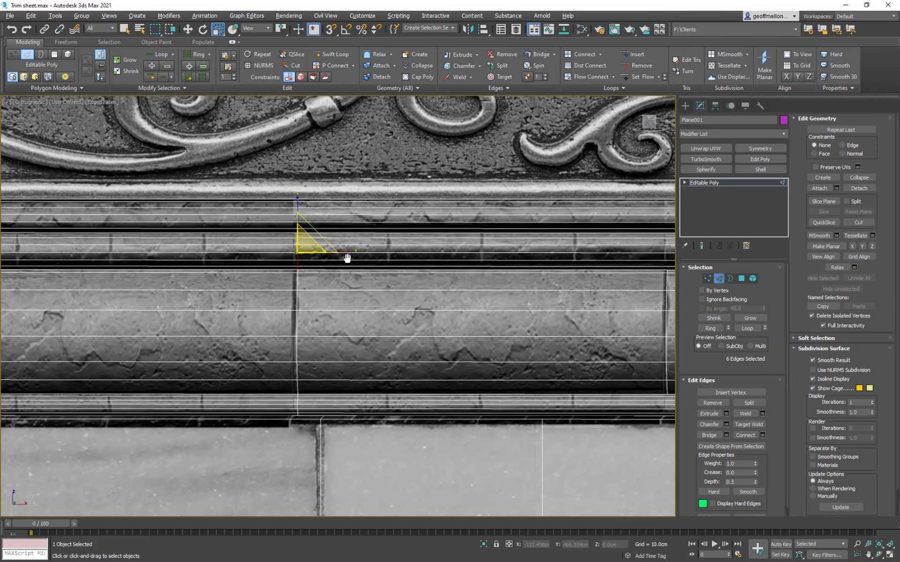
click(348, 258)
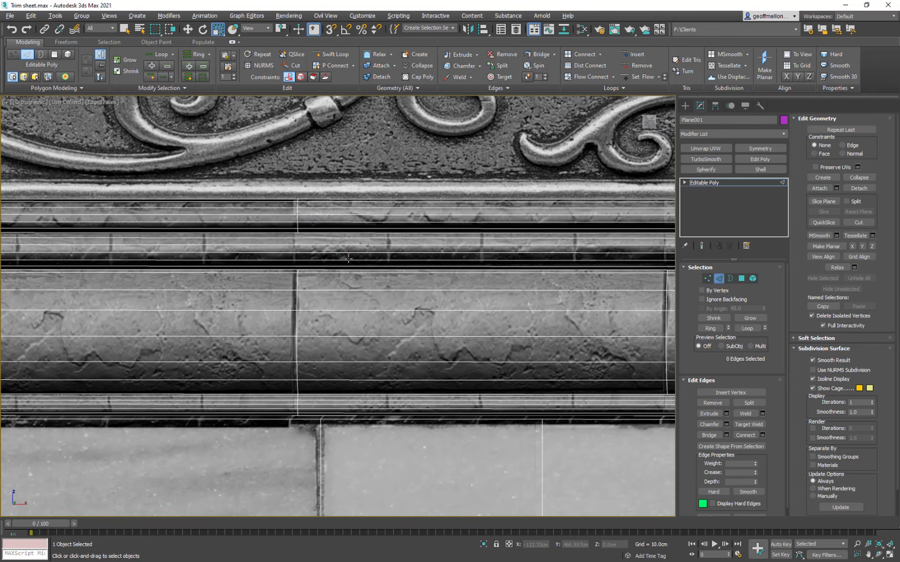
Connect all seven horizontal edges of the narrow moulding above the round moulding with 20 segments, pinch 0 and slide 0
click(403, 246)
ctrl+click(406, 252)
ctrl+click(411, 259)
ctrl+click(420, 237)
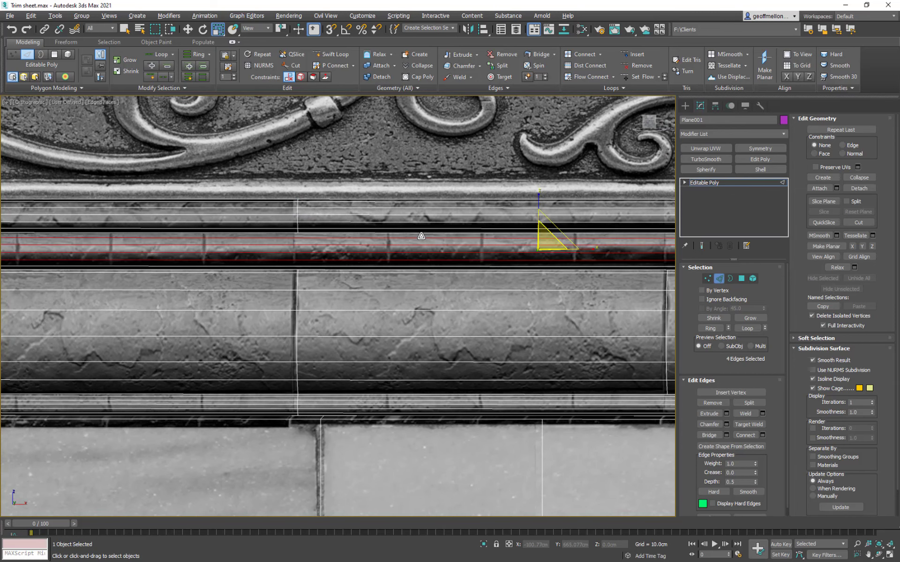
ctrl+drag(422, 231, 431, 273)
scroll(426, 271, down, 5)
middle_drag(482, 270, 326, 258)
right_click(468, 208)
click(390, 244)
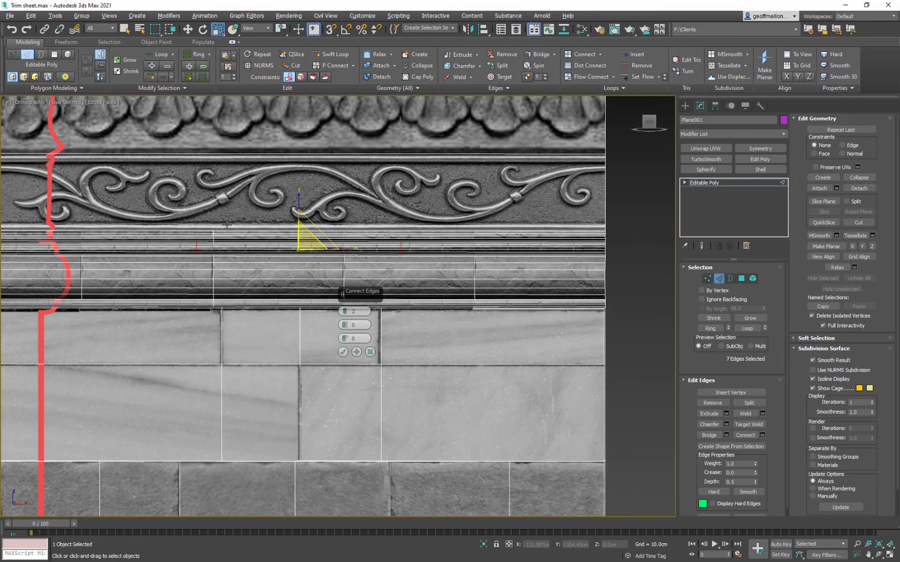
middle_drag(228, 226, 318, 228)
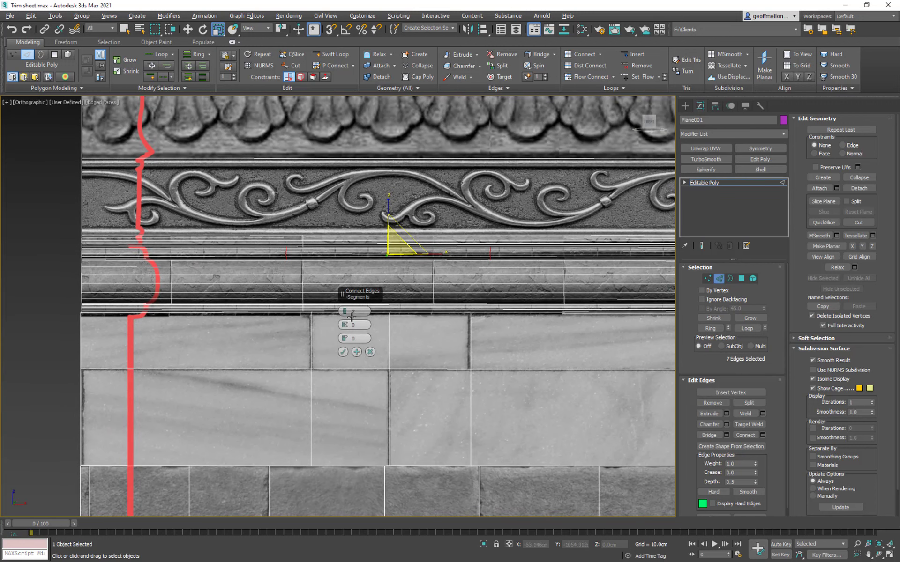
drag(346, 313, 349, 277)
middle_drag(352, 277, 573, 269)
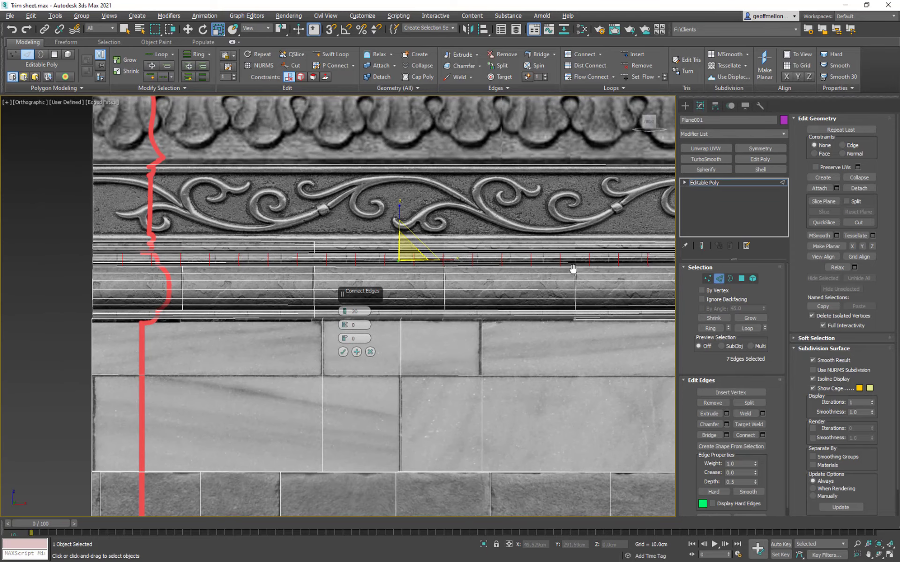
middle_drag(548, 268, 479, 268)
click(343, 353)
Remove the vertical mid-seam edges from the narrow moulding beneath the round moulding
middle_drag(415, 293, 482, 240)
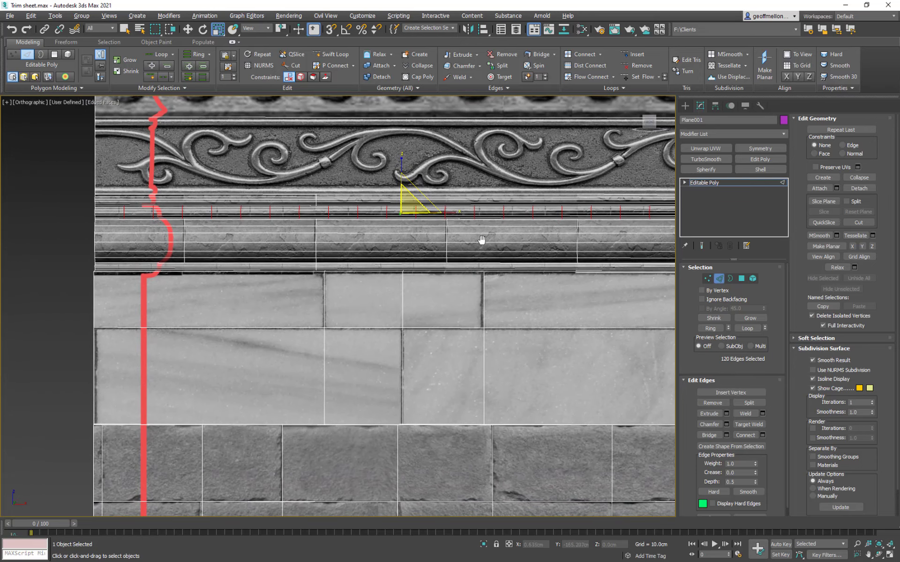
scroll(296, 257, up, 5)
scroll(364, 260, up, 5)
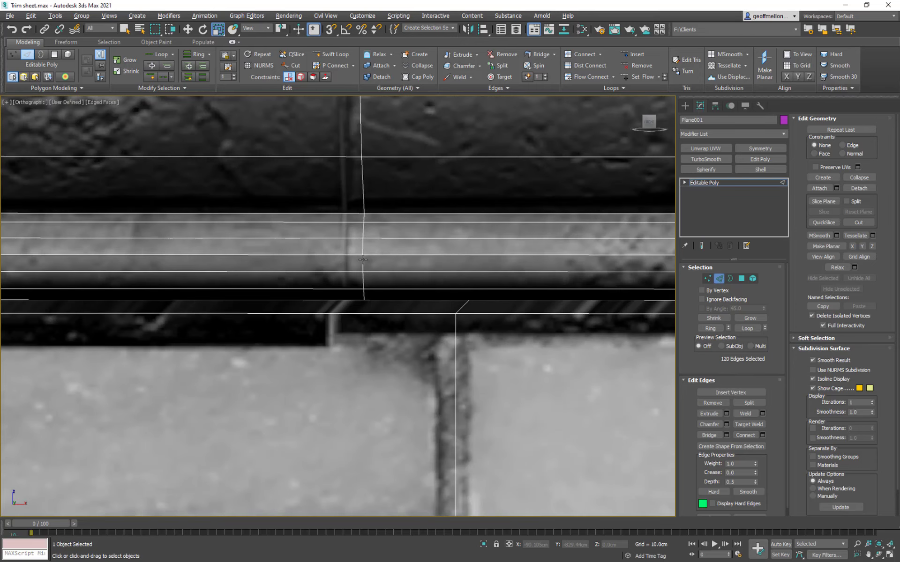
double_click(364, 260)
click(485, 311)
Connect the horizontal edge ring of the narrow moulding beneath the round moulding with 19 segments, pinch 0 and slide 2
click(494, 256)
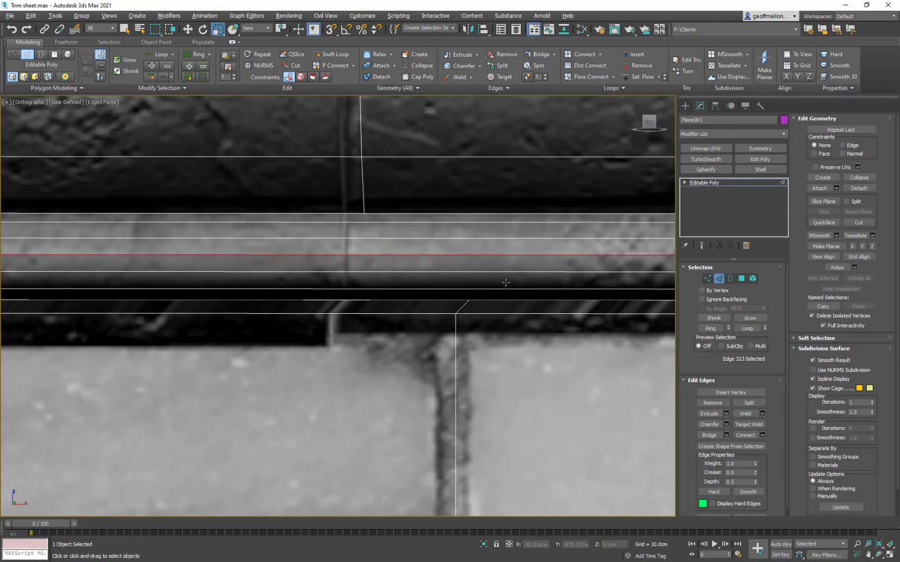
key(alt+r)
scroll(424, 266, down, 6)
scroll(540, 254, down, 3)
right_click(540, 249)
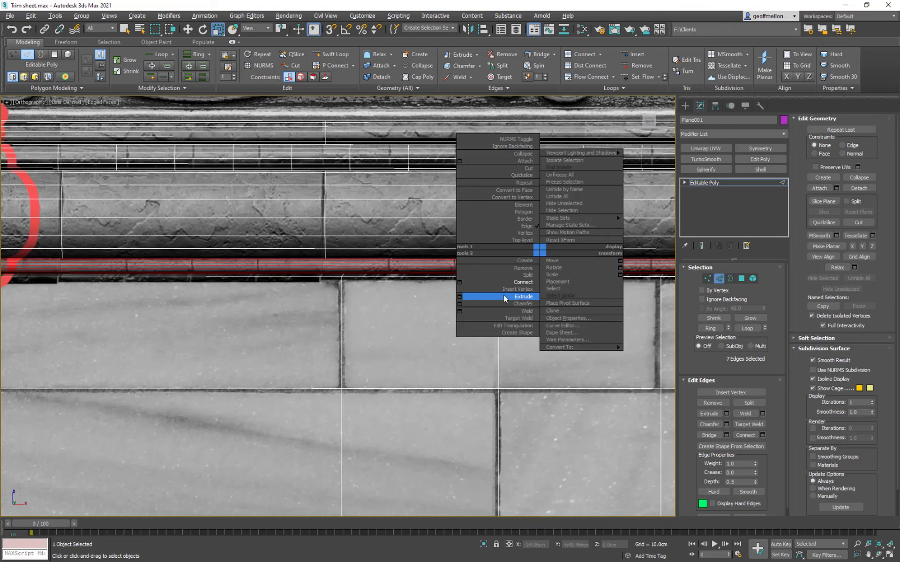
click(460, 281)
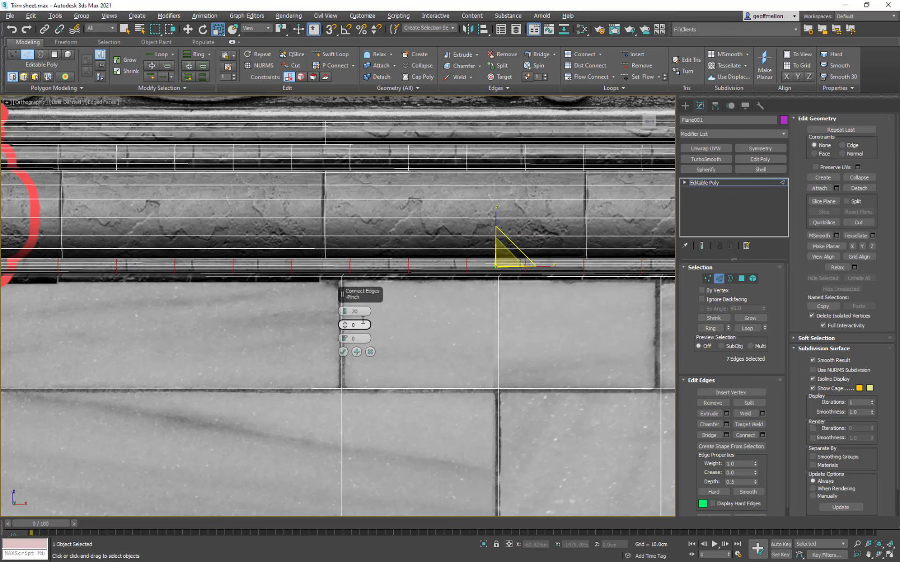
click(346, 314)
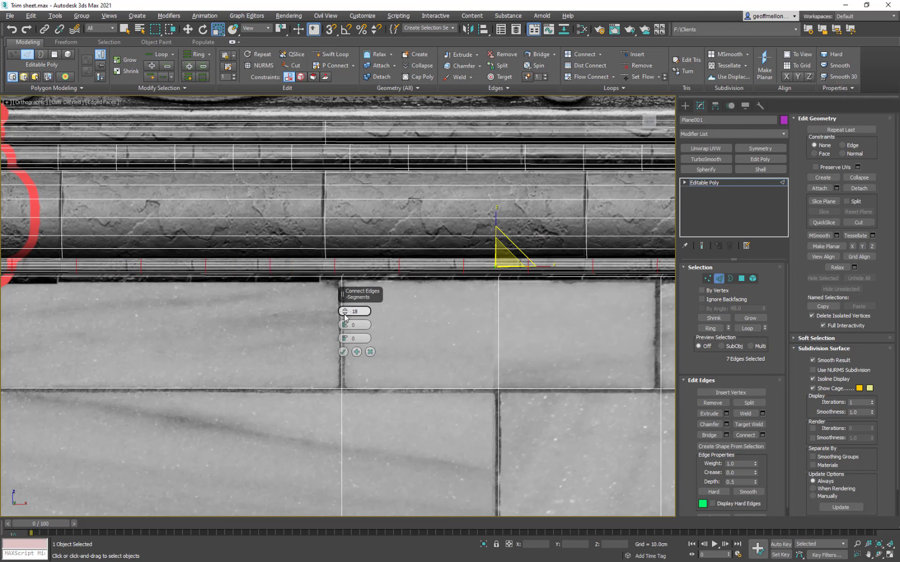
click(346, 309)
mouse_move(346, 339)
mouse_down()
mouse_move(347, 326)
mouse_move(347, 336)
mouse_up()
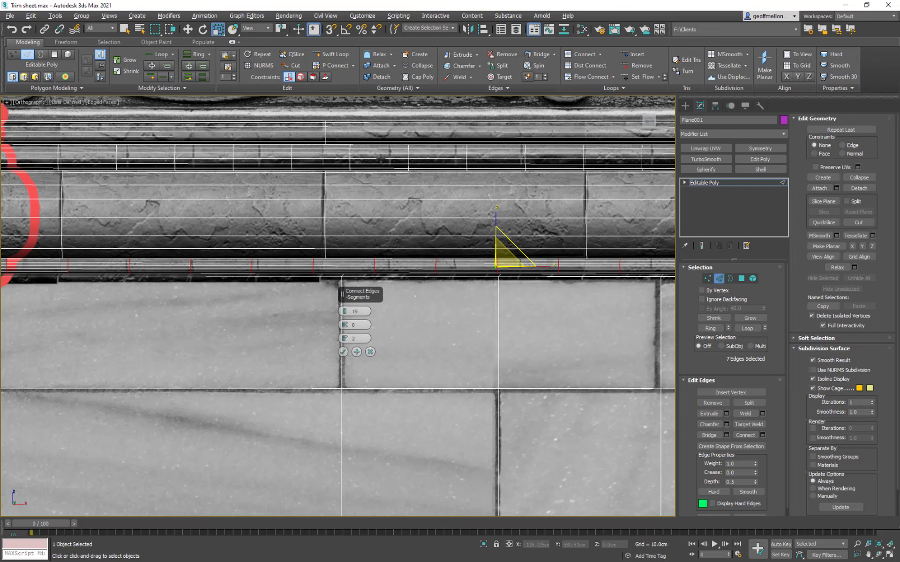
middle_drag(517, 162, 398, 192)
scroll(235, 139, down, 2)
click(342, 352)
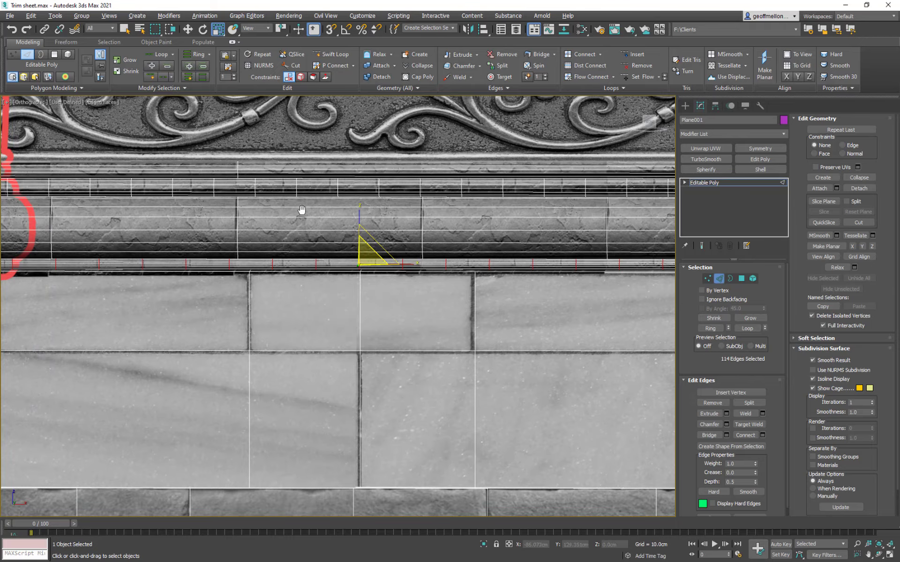
Turn off the viewport display of the trim design bitmap in the Slate Material Editor and close the editor
scroll(302, 211, down, 2)
middle_drag(302, 211, 411, 308)
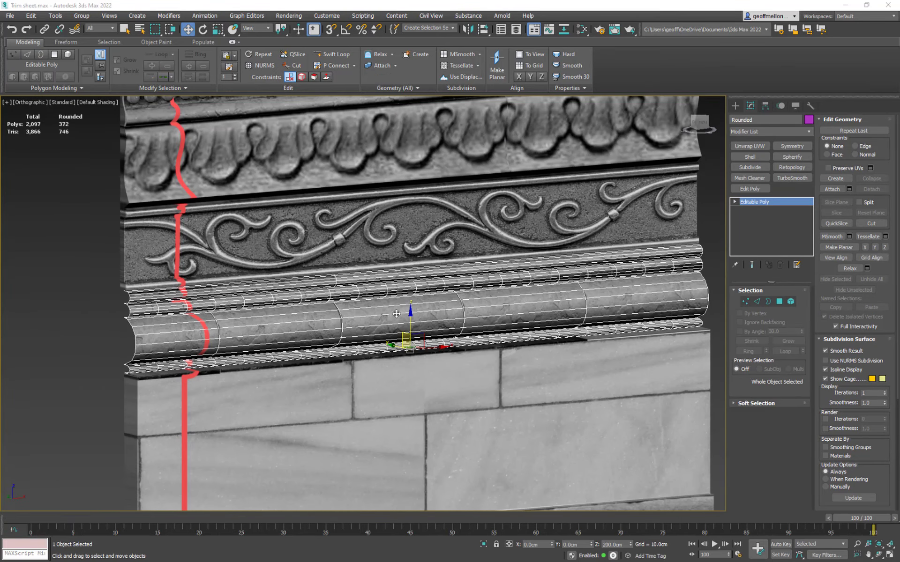
middle_drag(388, 328, 332, 304)
scroll(400, 317, down, 8)
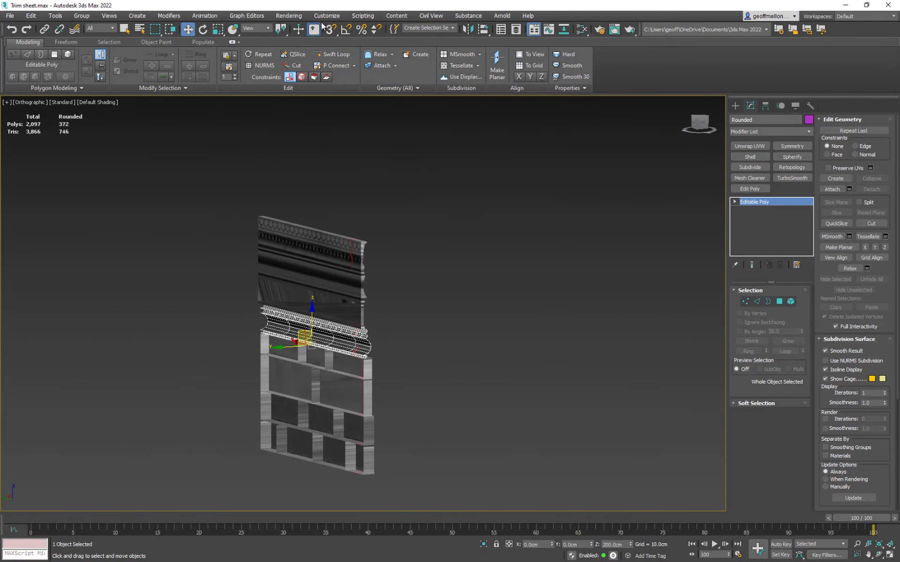
key(m)
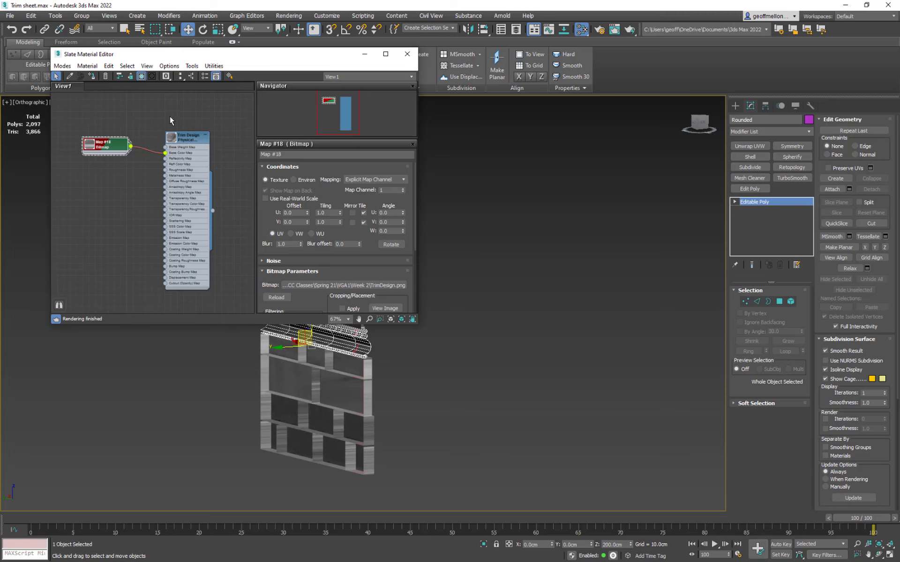
click(141, 76)
click(408, 54)
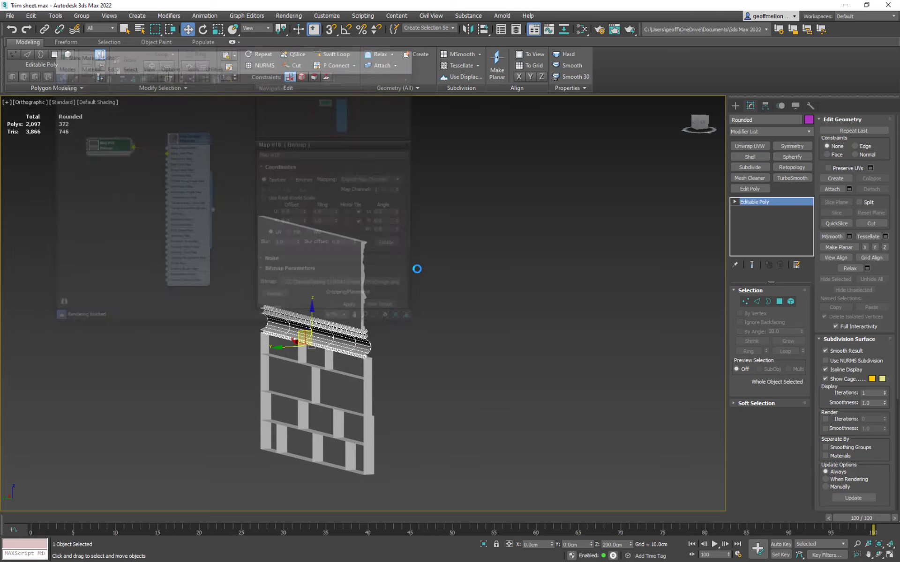
Examine the untextured wall from behind, checking the flat border object at polygon level, and clear the selection
scroll(420, 296, up, 5)
alt+middle_drag(413, 298, 308, 294)
scroll(338, 247, down, 3)
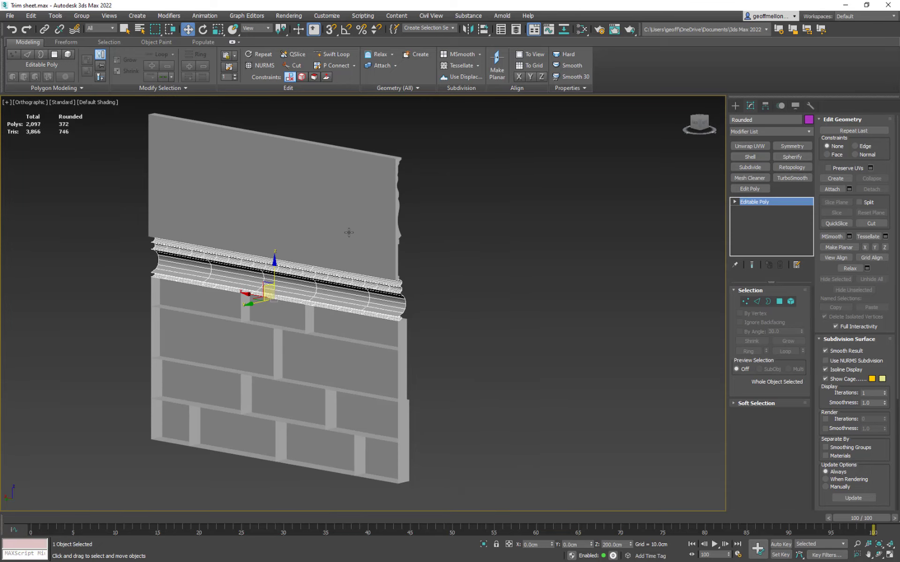
click(358, 213)
key(4)
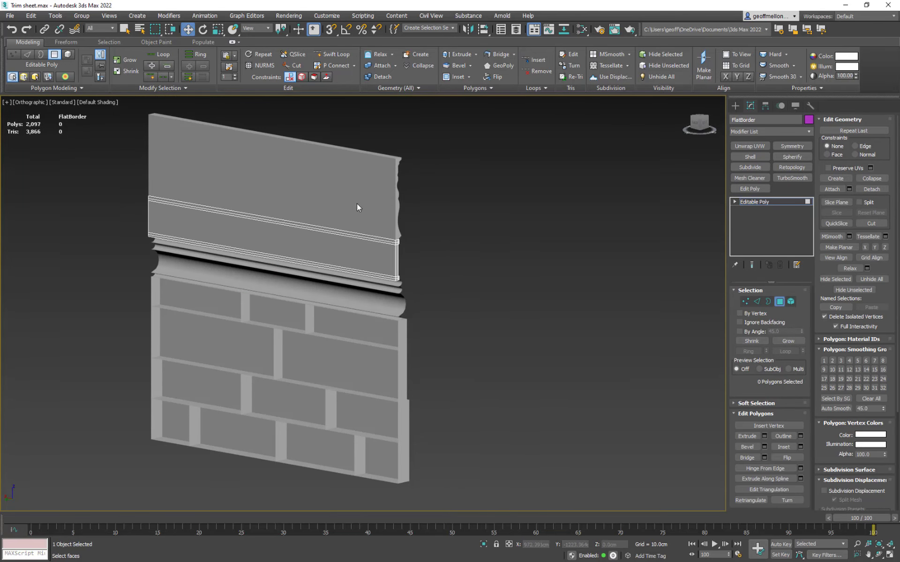
mouse_move(414, 300)
alt+middle_down()
mouse_move(412, 309)
mouse_move(424, 308)
alt+middle_up()
click(782, 302)
click(373, 274)
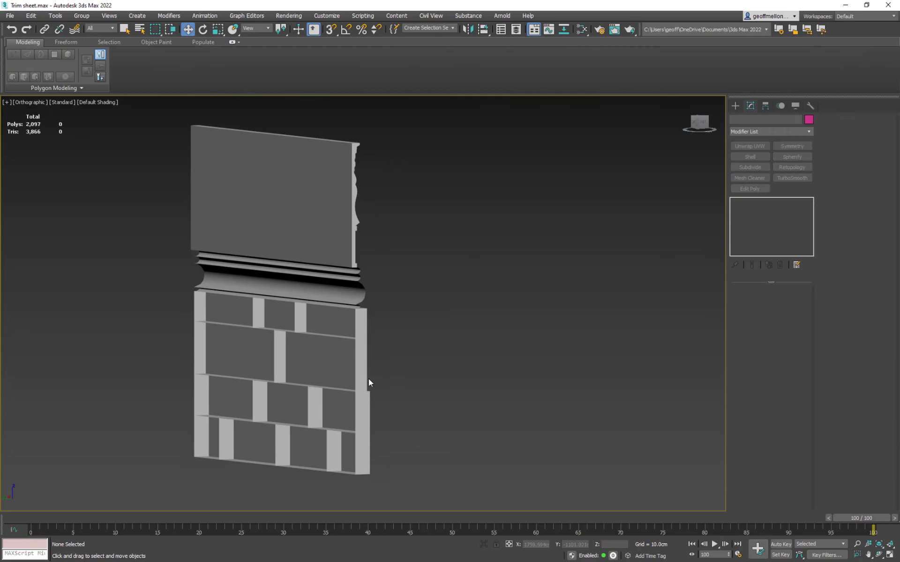
Select the Rounded moulding object and examine its front, end profile and back from several angles
click(357, 288)
alt+middle_drag(356, 288, 441, 256)
key(z)
scroll(440, 256, down, 5)
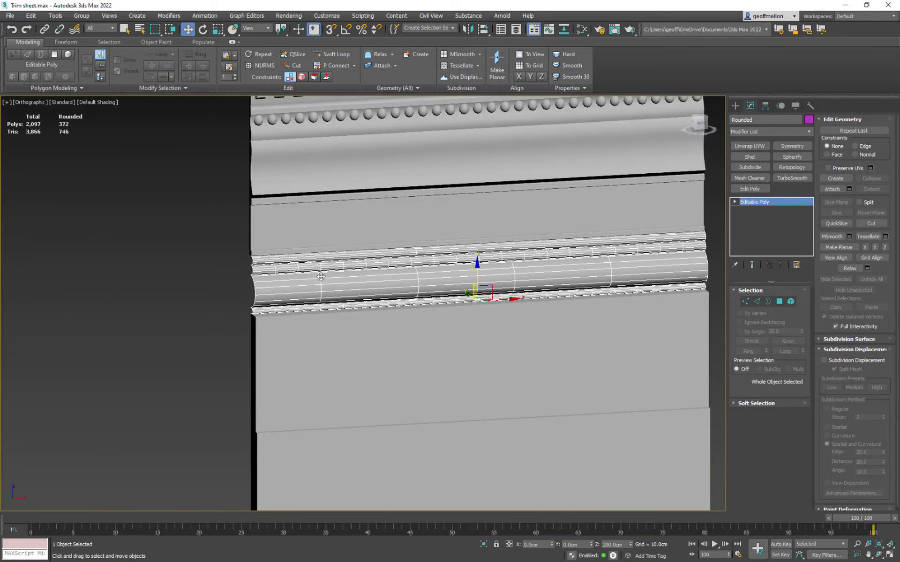
alt+middle_drag(321, 275, 287, 249)
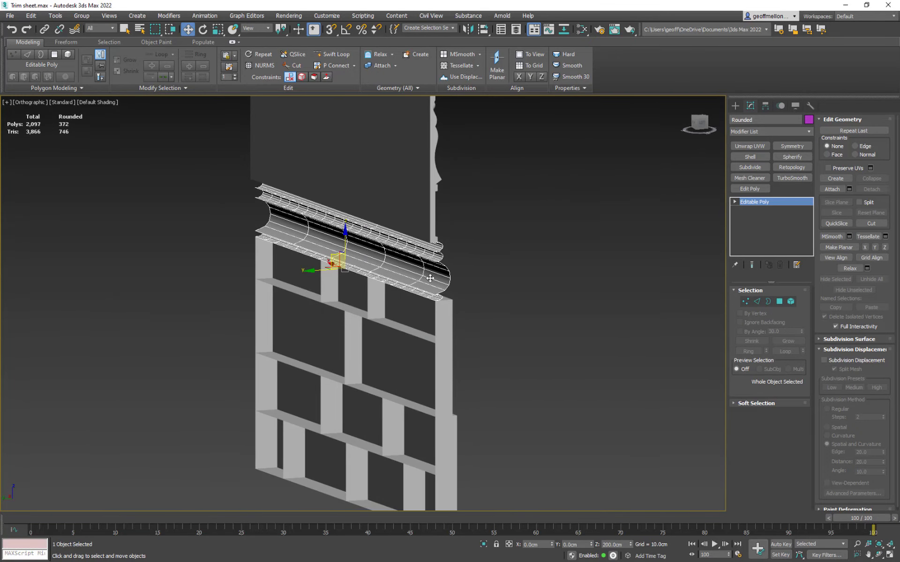
Examine the separate mouldings of the Rounded object at element level from the front and from behind
click(790, 301)
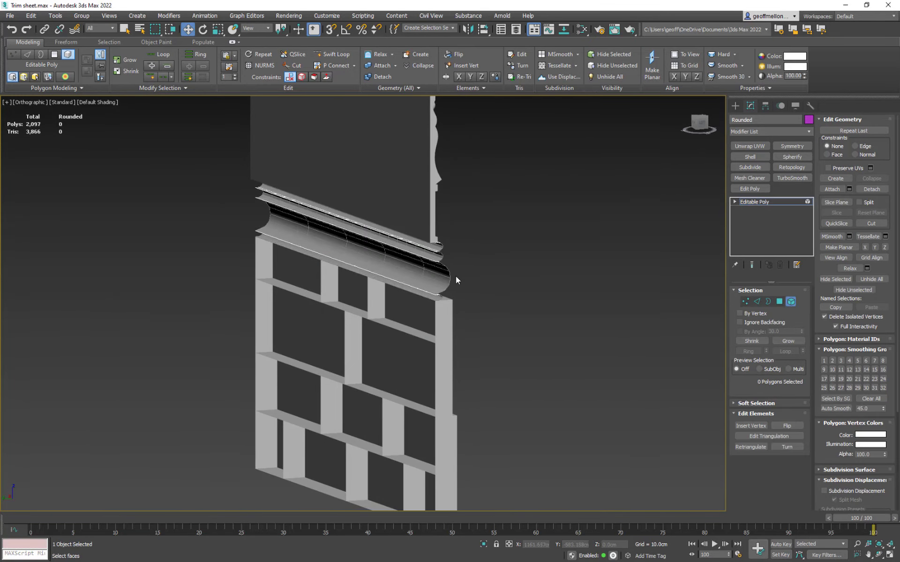
click(442, 275)
drag(398, 269, 250, 217)
key(q)
middle_drag(455, 307, 476, 322)
scroll(475, 327, up, 2)
scroll(476, 322, down, 2)
click(407, 301)
click(386, 237)
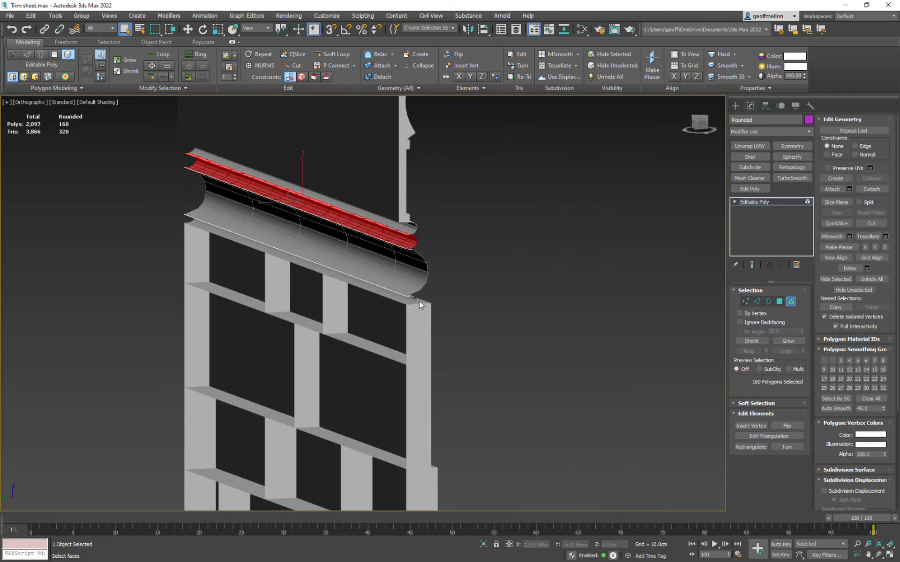
alt+middle_drag(456, 312, 409, 322)
click(233, 190)
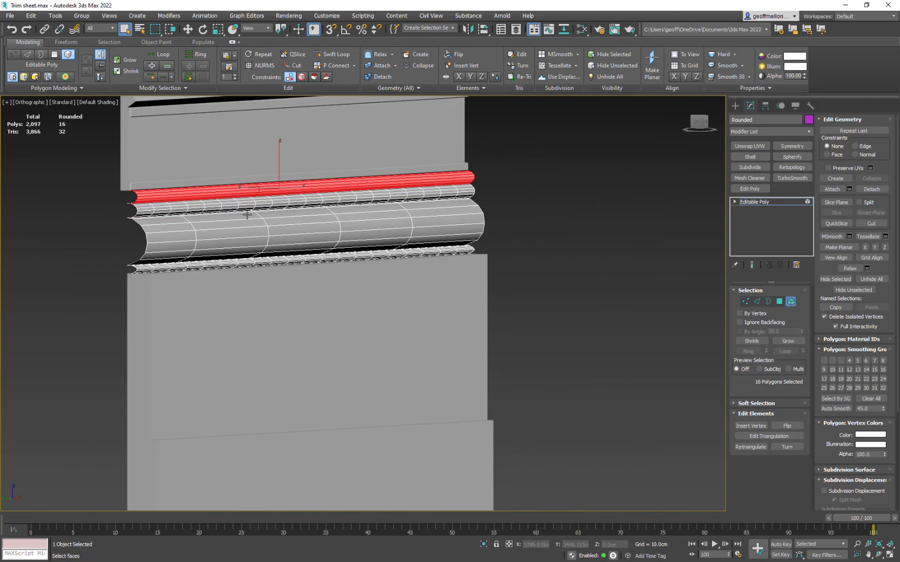
mouse_move(384, 244)
alt+middle_down()
mouse_move(372, 247)
mouse_move(391, 242)
alt+middle_up()
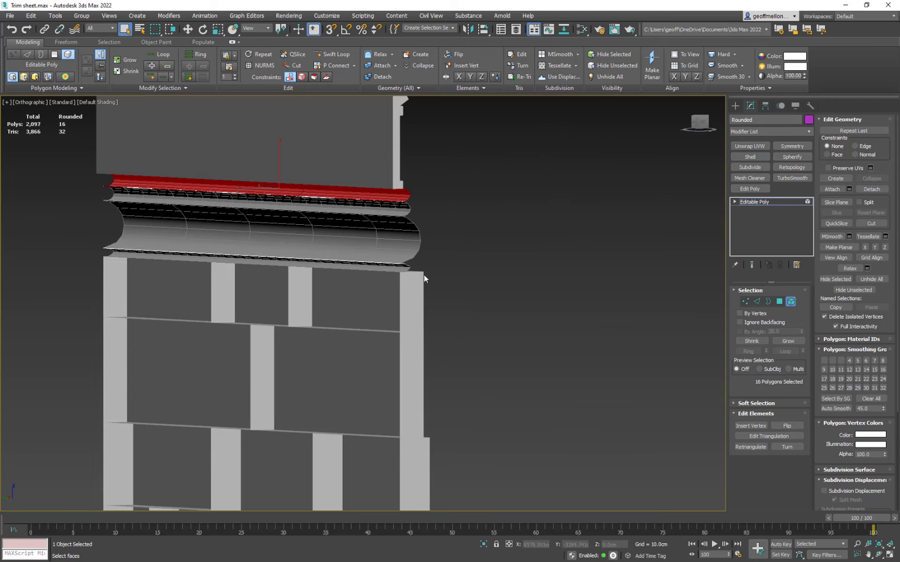
alt+middle_drag(428, 314, 429, 291)
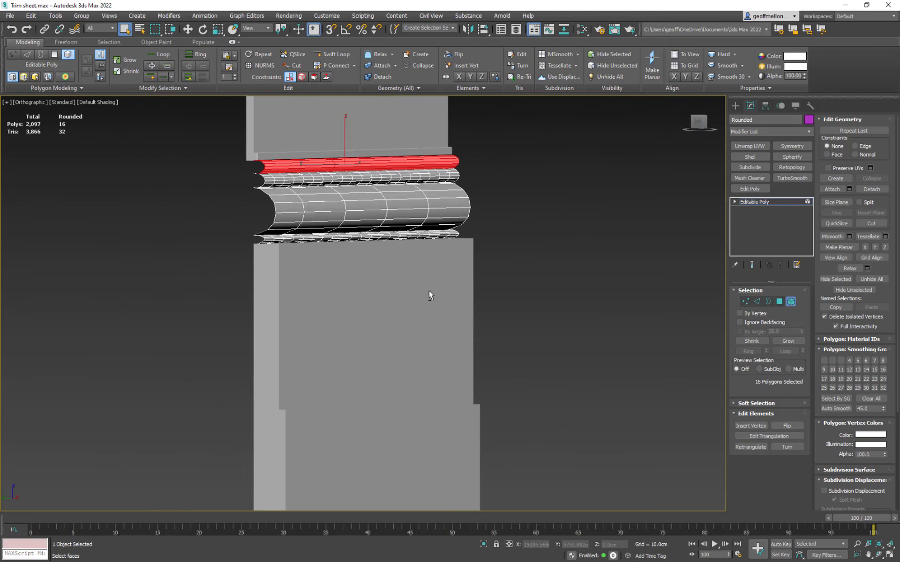
alt+middle_drag(287, 279, 347, 294)
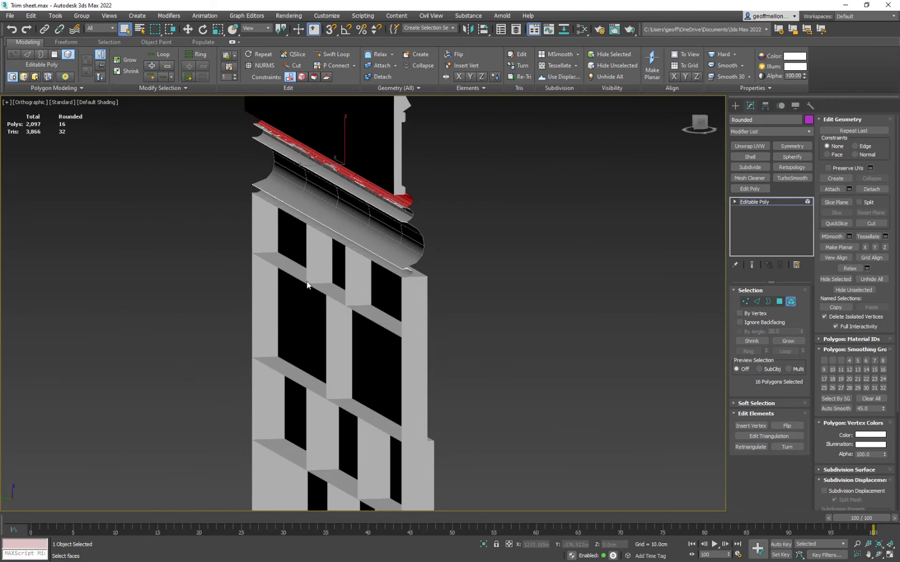
alt+middle_drag(425, 282, 442, 231)
alt+middle_drag(471, 327, 328, 287)
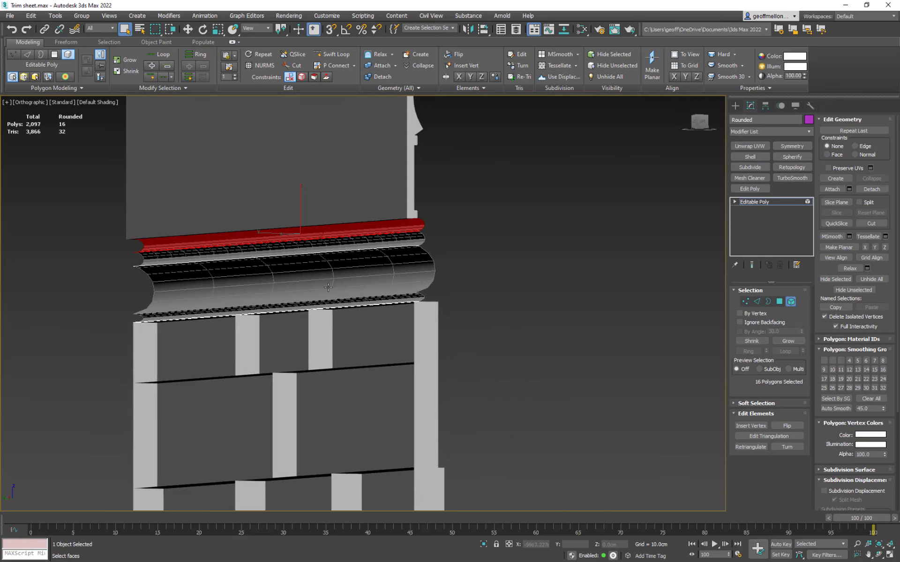
Select the open borders of all blocks of the large round moulding
click(768, 301)
click(425, 289)
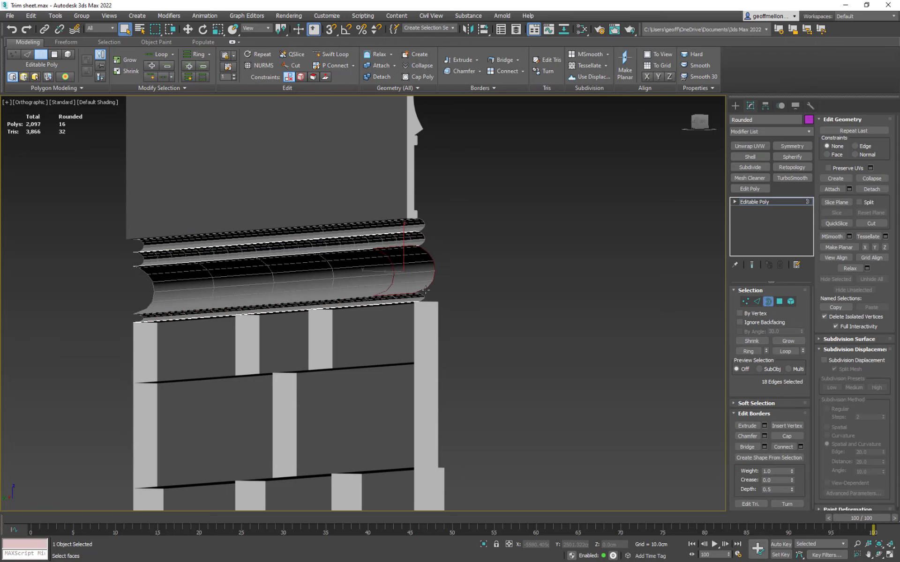
alt+middle_drag(427, 281, 394, 274)
middle_drag(457, 257, 543, 267)
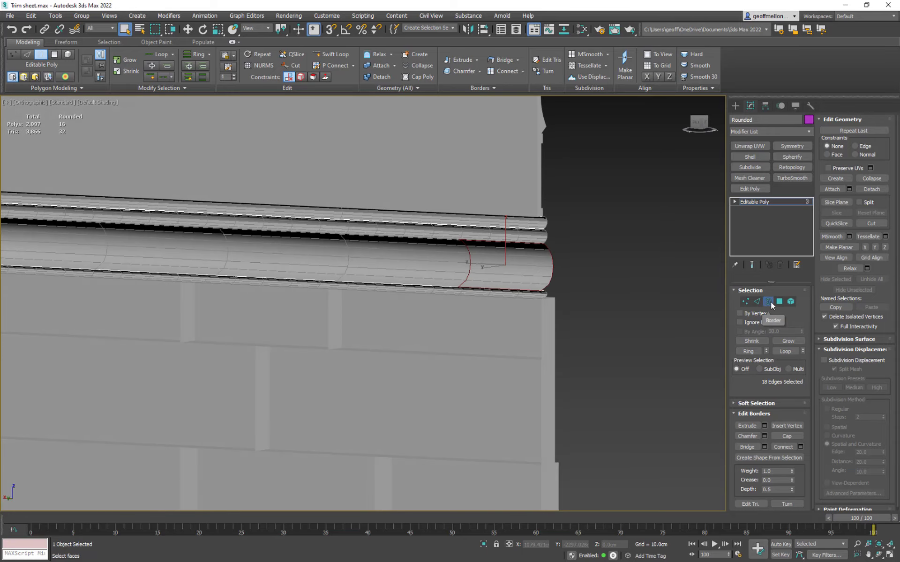
drag(598, 264, 94, 250)
middle_drag(124, 261, 249, 252)
alt+middle_drag(405, 303, 250, 286)
Isolate the Rounded object and examine the open backs and borders of its mouldings
right_click(457, 209)
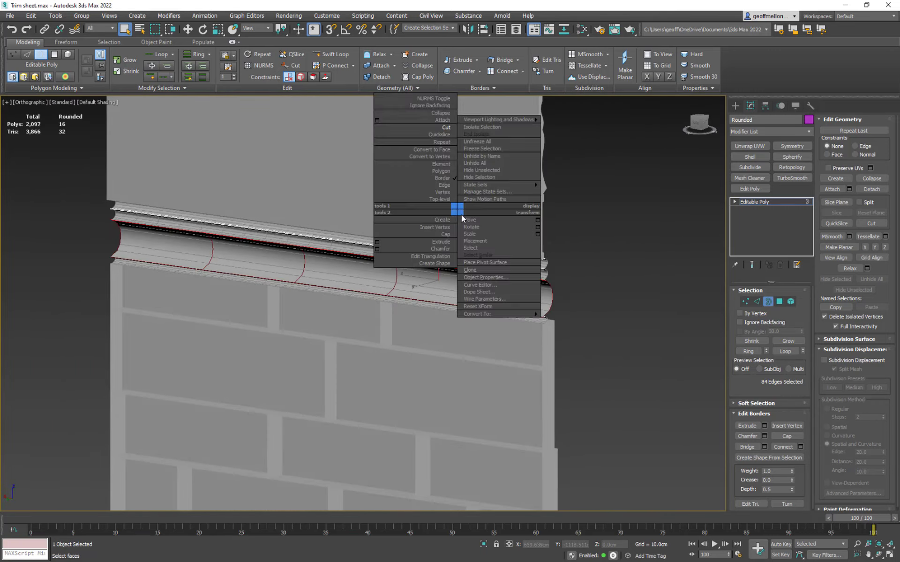
click(483, 127)
alt+middle_drag(462, 313, 440, 290)
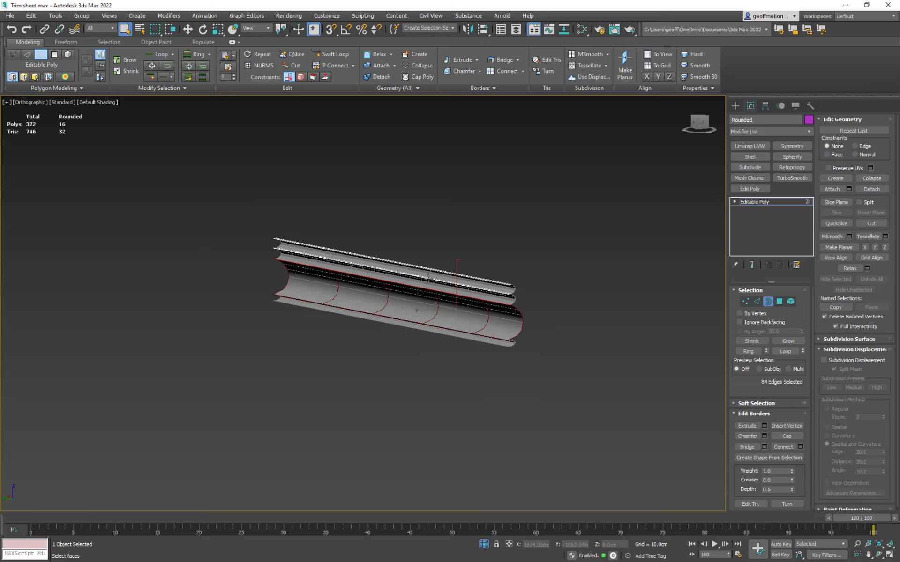
alt+middle_drag(420, 279, 304, 302)
alt+middle_drag(290, 345, 340, 351)
double_click(499, 313)
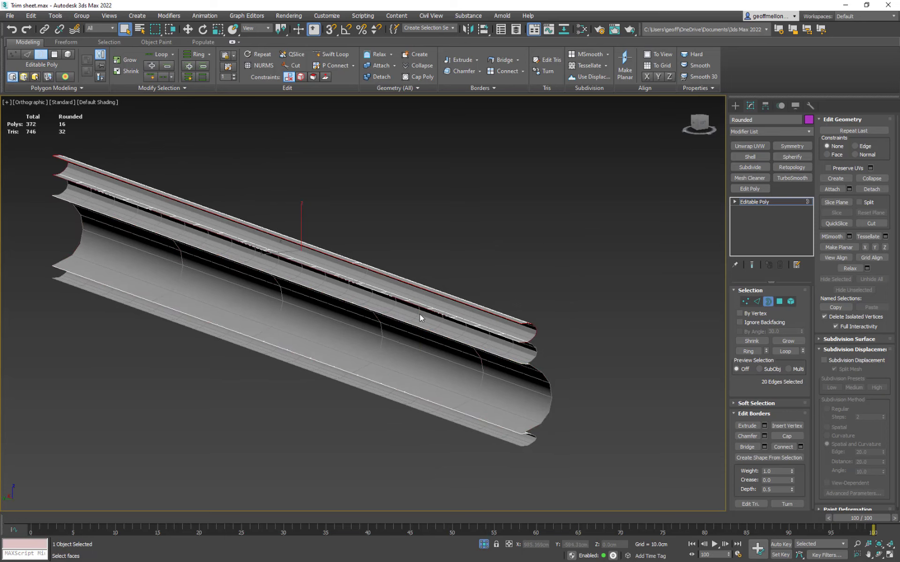
mouse_move(420, 318)
alt+middle_down()
mouse_move(406, 315)
mouse_move(412, 307)
alt+middle_up()
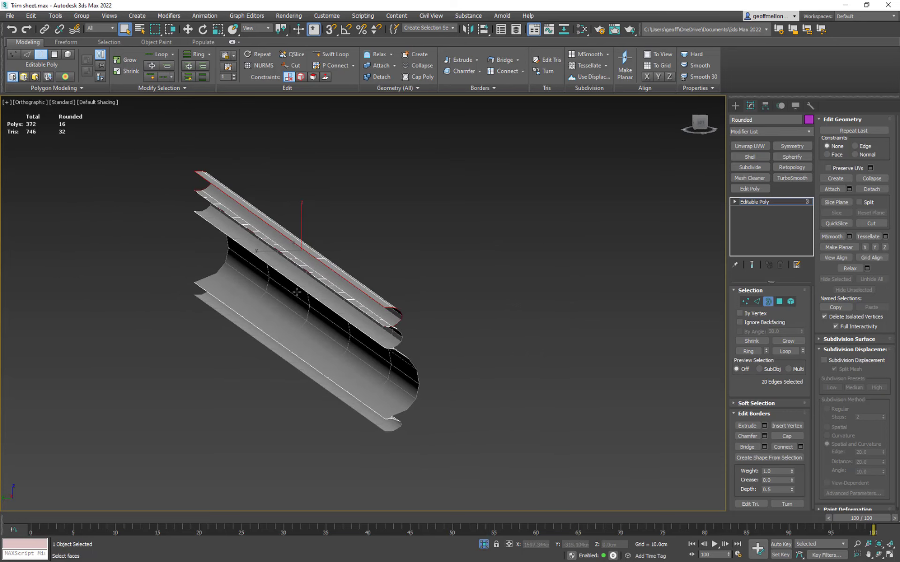
middle_drag(297, 292, 319, 231)
alt+middle_drag(447, 353, 482, 341)
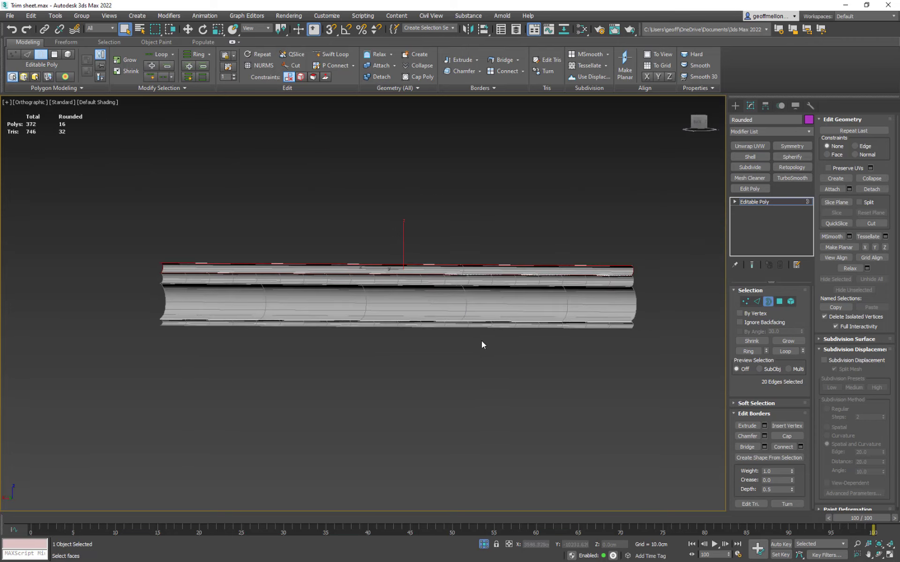
Reselect the large round moulding's open block borders and extend them backwards with new polygons to form side faces
drag(98, 295, 99, 296)
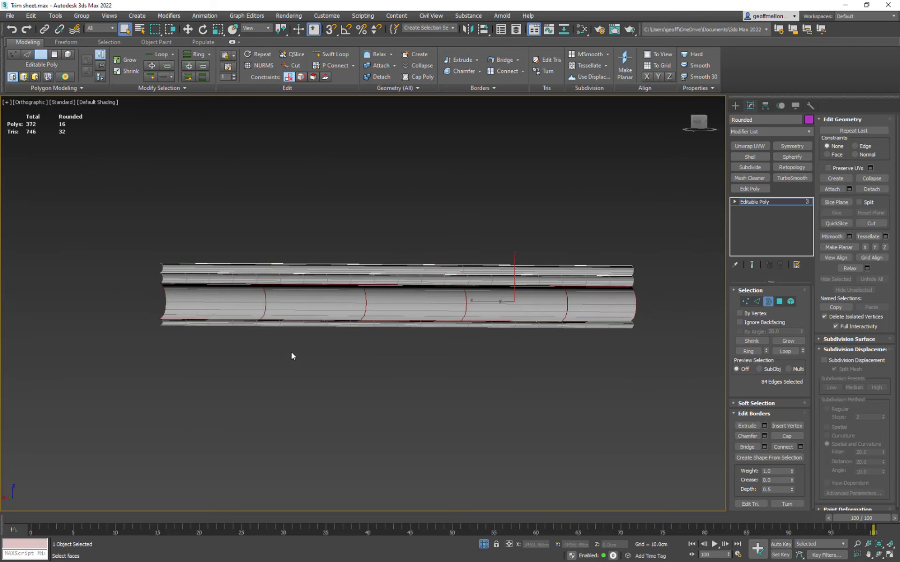
middle_drag(291, 358, 269, 337)
key(w)
mouse_move(426, 289)
shift+mouse_down()
mouse_move(411, 288)
mouse_move(411, 300)
shift+mouse_up()
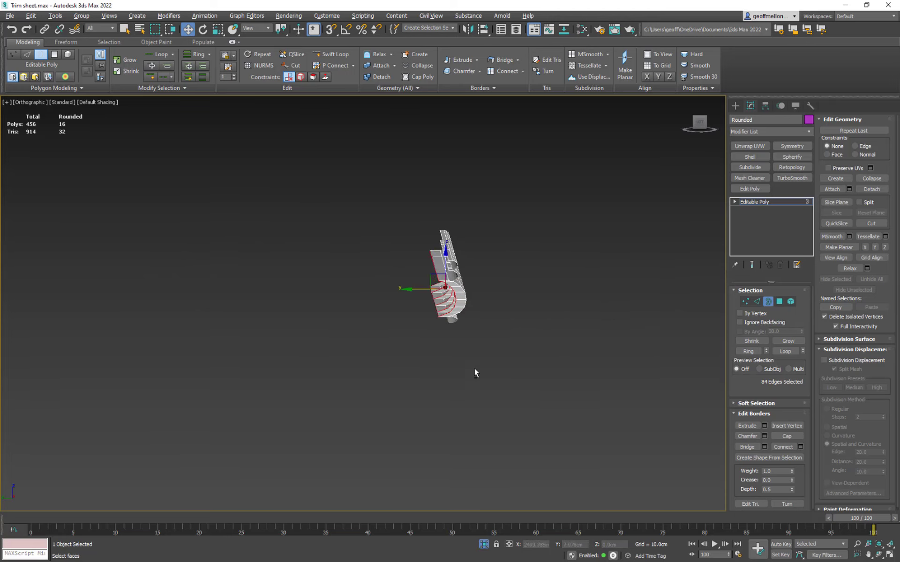
alt+middle_drag(466, 367, 502, 382)
scroll(456, 338, up, 5)
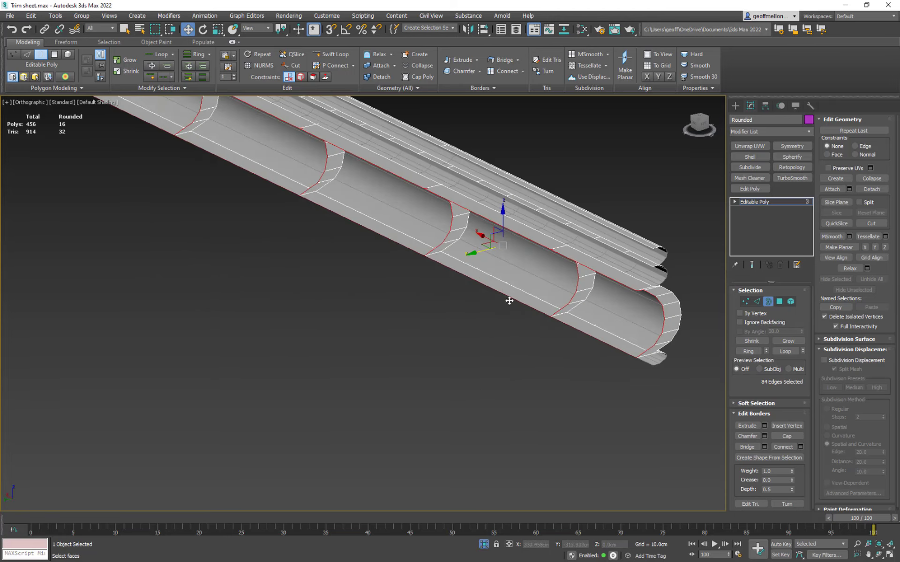
alt+middle_drag(717, 326, 584, 352)
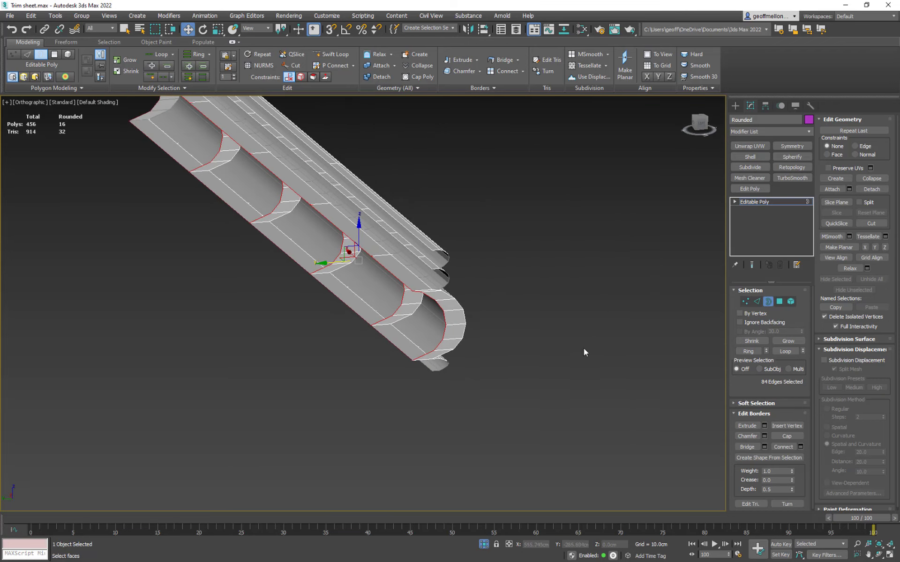
Make the extended borders of the large round moulding's blocks planar along Y
click(875, 247)
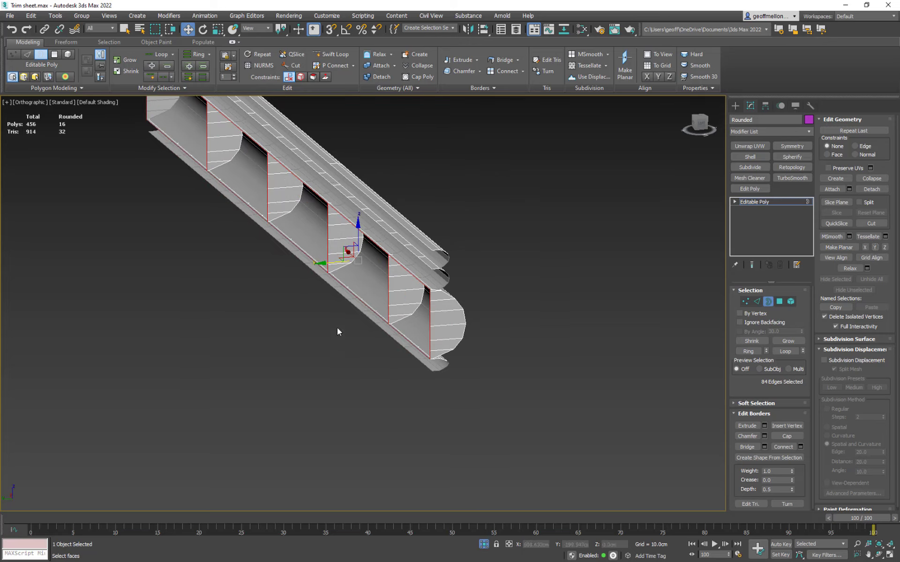
key(l)
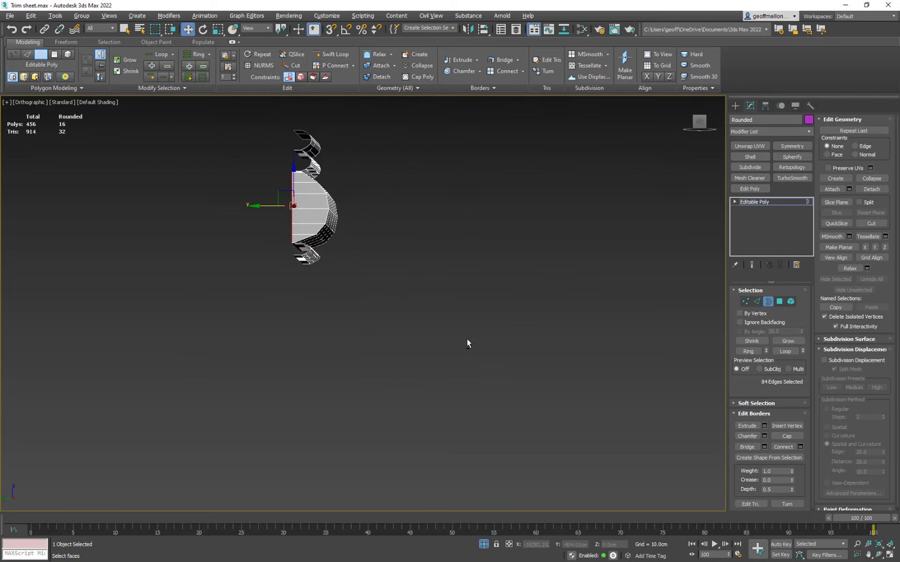
middle_drag(468, 339, 522, 386)
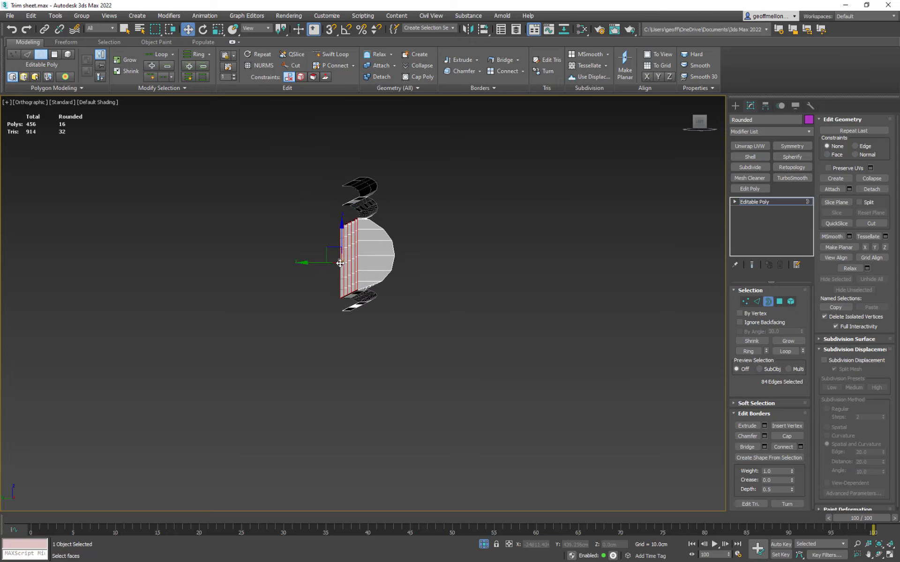
mouse_move(318, 263)
mouse_down()
mouse_move(336, 271)
mouse_move(311, 263)
mouse_move(321, 271)
mouse_up()
right_click(321, 271)
mouse_move(355, 283)
alt+middle_down()
mouse_move(415, 306)
mouse_move(463, 295)
mouse_move(359, 288)
alt+middle_up()
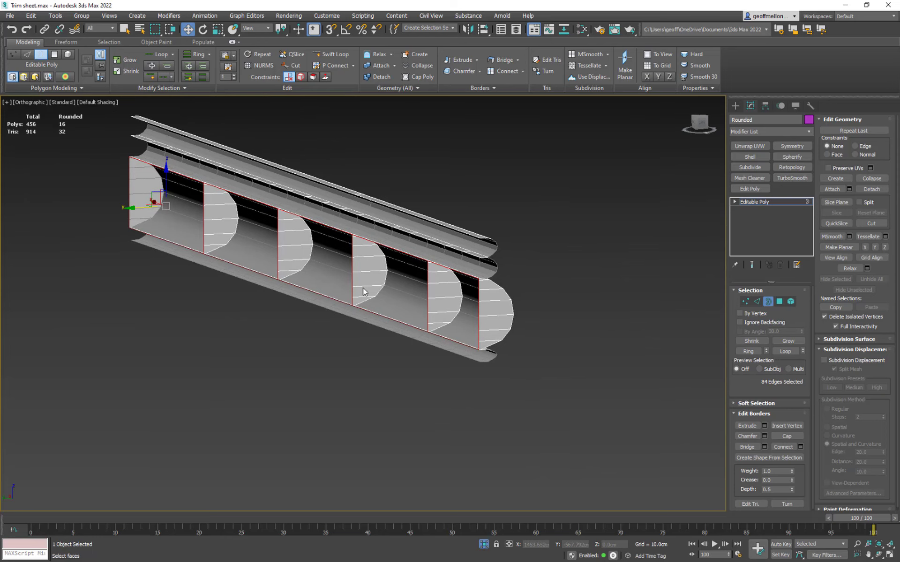
Check one block of the large round moulding at element level, then return to border level and inspect the backs
key(5)
click(430, 301)
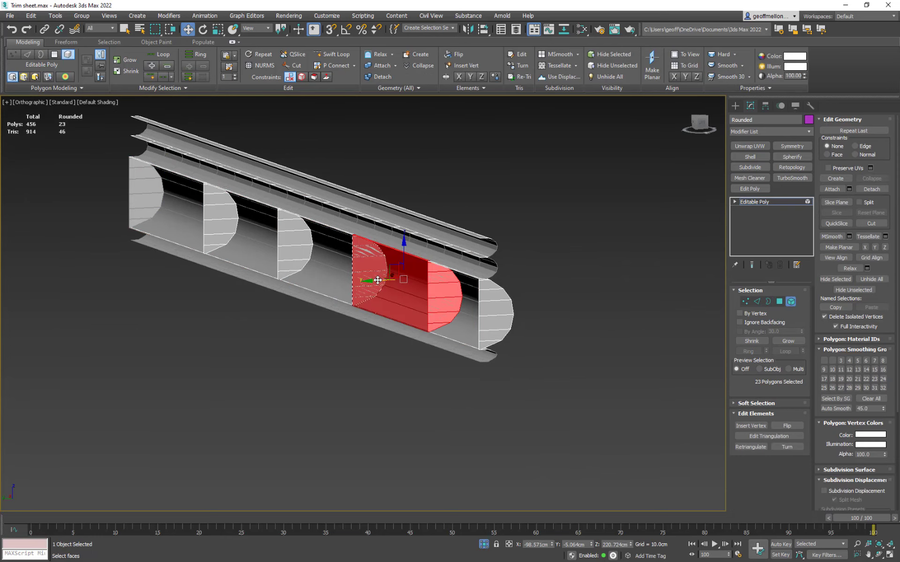
alt+middle_drag(378, 280, 521, 279)
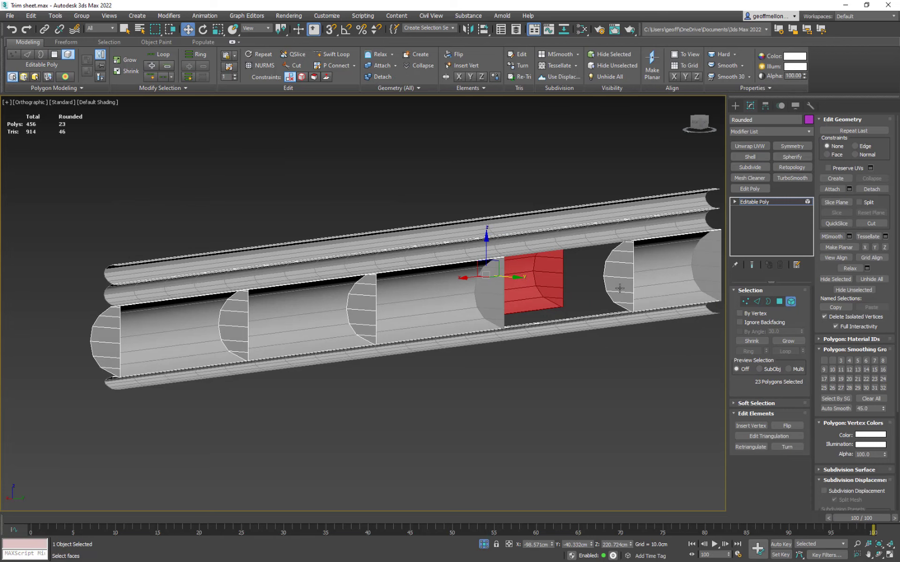
alt+middle_drag(600, 316, 392, 303)
key(3)
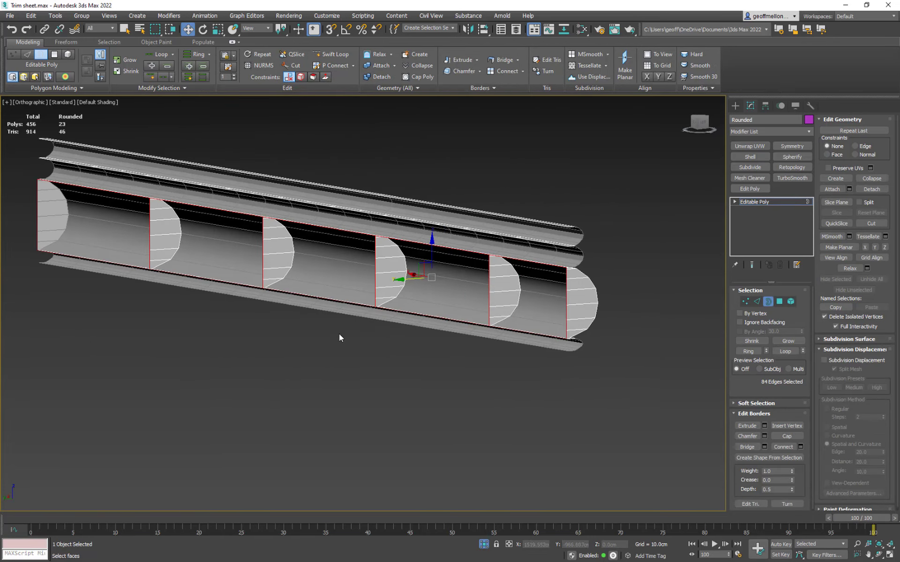
alt+middle_drag(339, 334, 512, 294)
alt+middle_drag(591, 328, 529, 259)
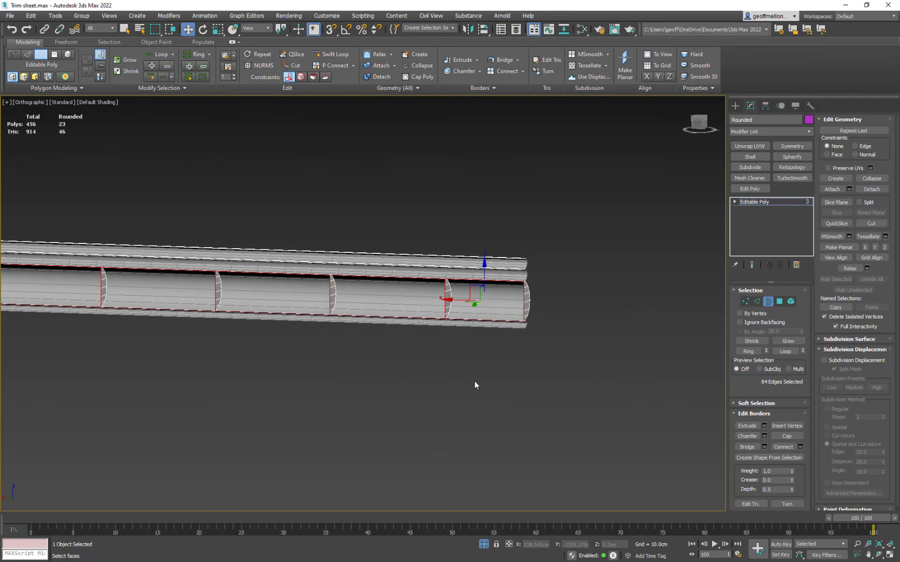
Select the open back border of the large round moulding's end block, undoing a trial move of it
click(521, 300)
alt+middle_drag(540, 369, 472, 315)
drag(460, 302, 401, 318)
alt+middle_drag(404, 340, 483, 350)
key(ctrl+z)
scroll(482, 349, up, 5)
middle_drag(416, 315, 558, 338)
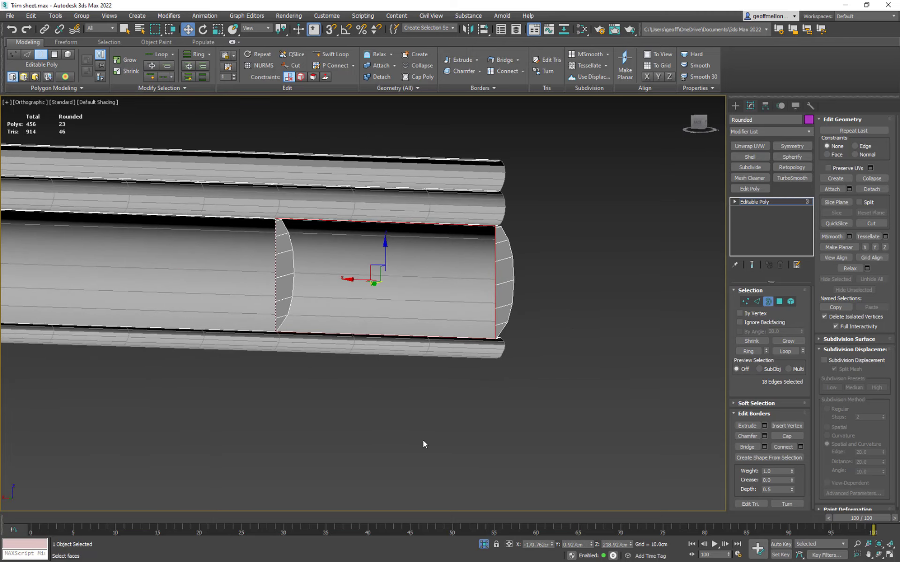
Reduce the selection to the two vertical edge runs of the end block's open back and bridge them
click(758, 301)
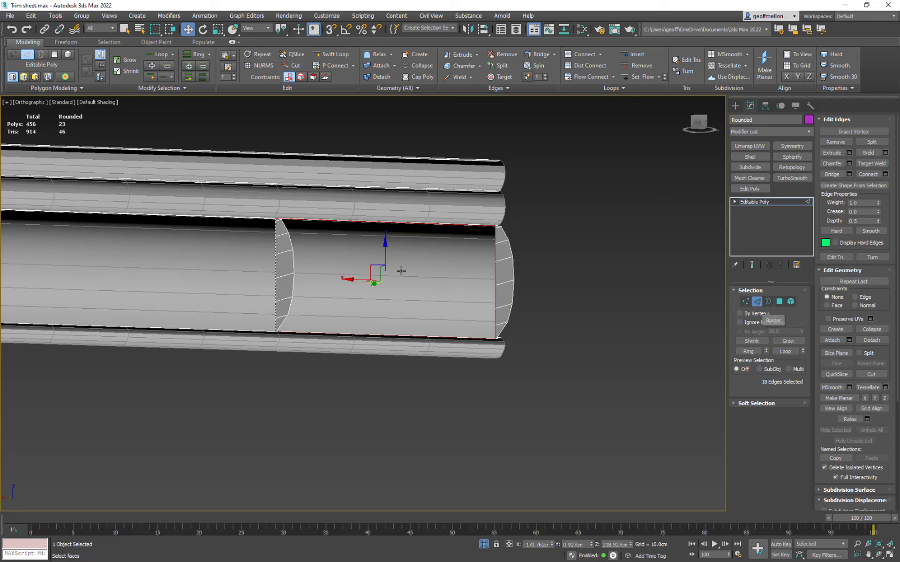
ctrl+drag(372, 192, 375, 146)
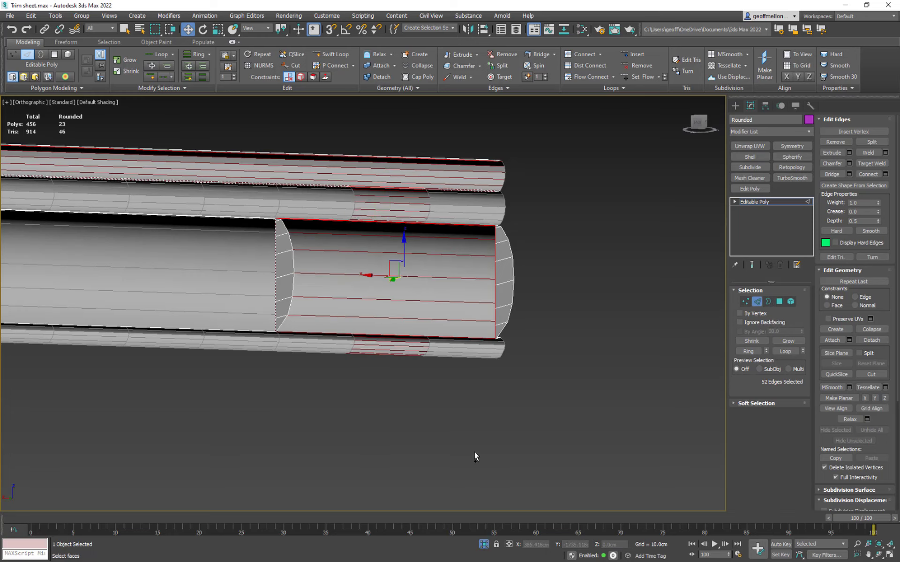
key(ctrl+z)
alt+drag(375, 328, 357, 203)
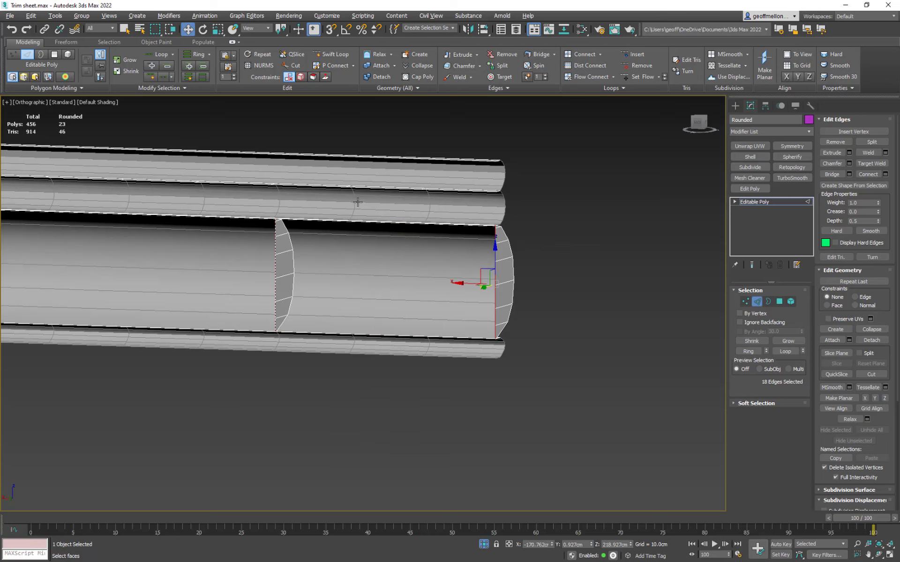
alt+middle_drag(472, 347, 453, 358)
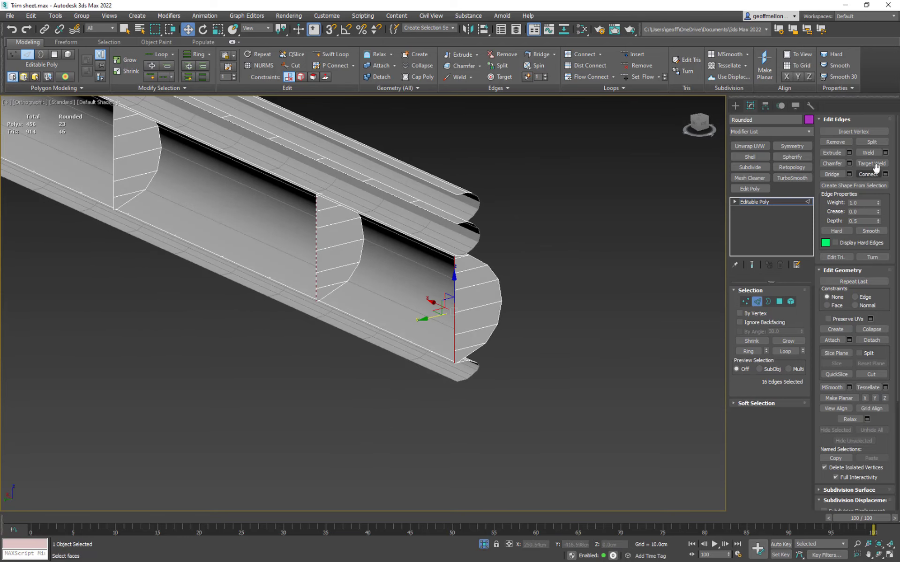
click(831, 174)
alt+middle_drag(415, 303, 460, 275)
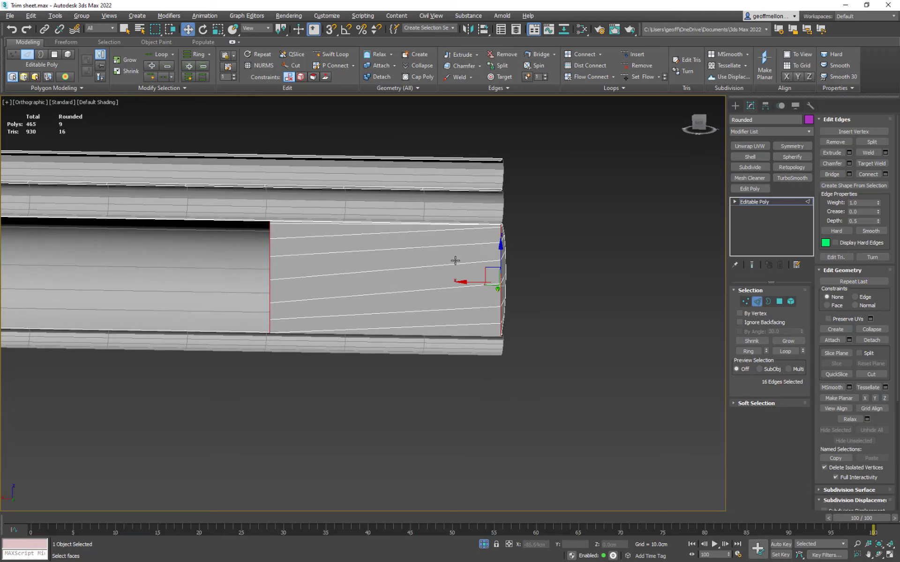
alt+middle_drag(547, 336, 403, 303)
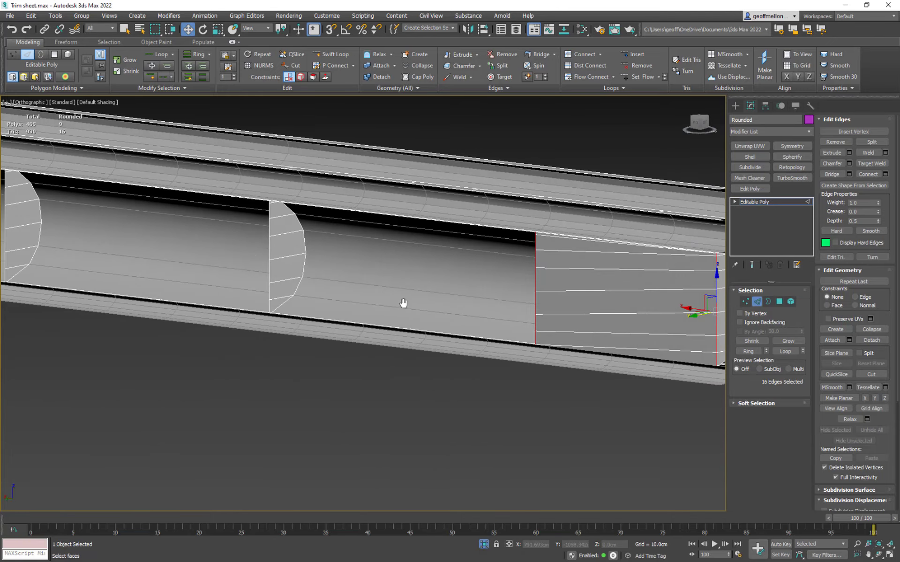
Select the open back border of the middle block of the large round moulding, keep only its two vertical edge runs and bridge them
key(3)
click(269, 259)
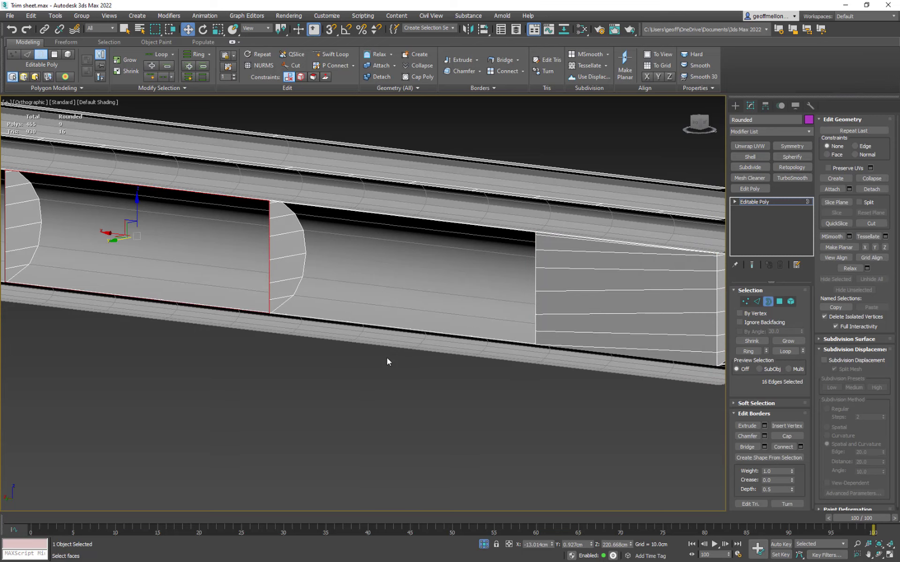
middle_drag(321, 308, 554, 364)
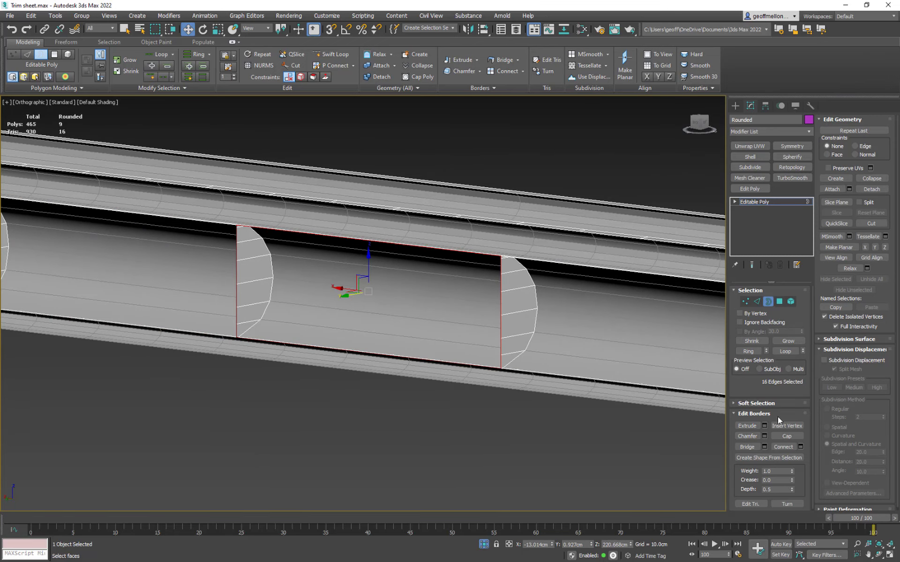
click(757, 302)
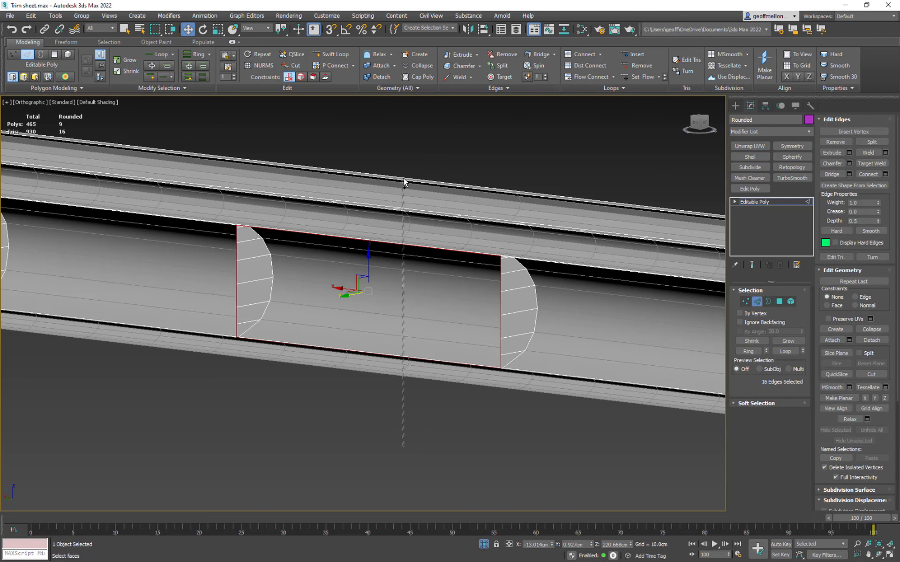
alt+drag(392, 270, 363, 173)
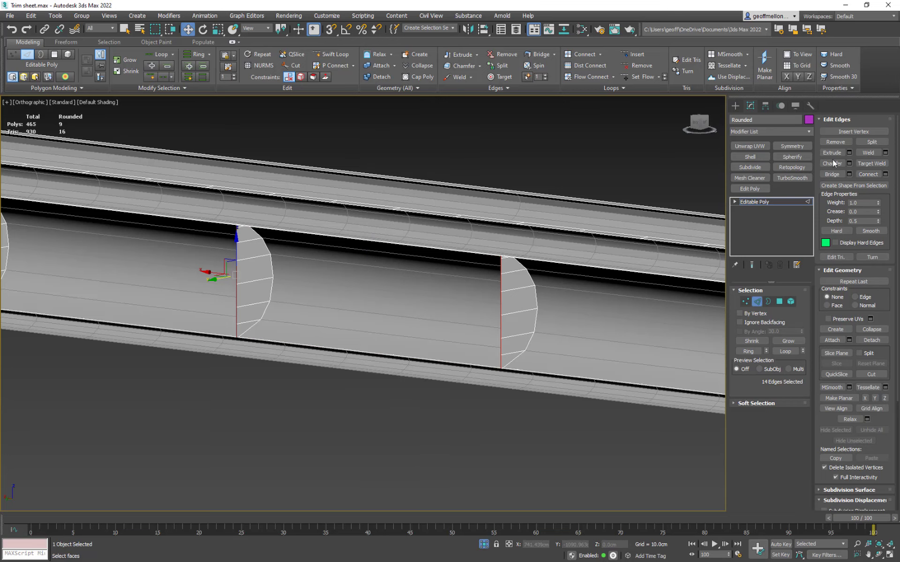
click(834, 176)
Close the open back of the block beside the middle one, towards the unclosed end, by bridging its two vertical edge runs
middle_drag(513, 346, 733, 351)
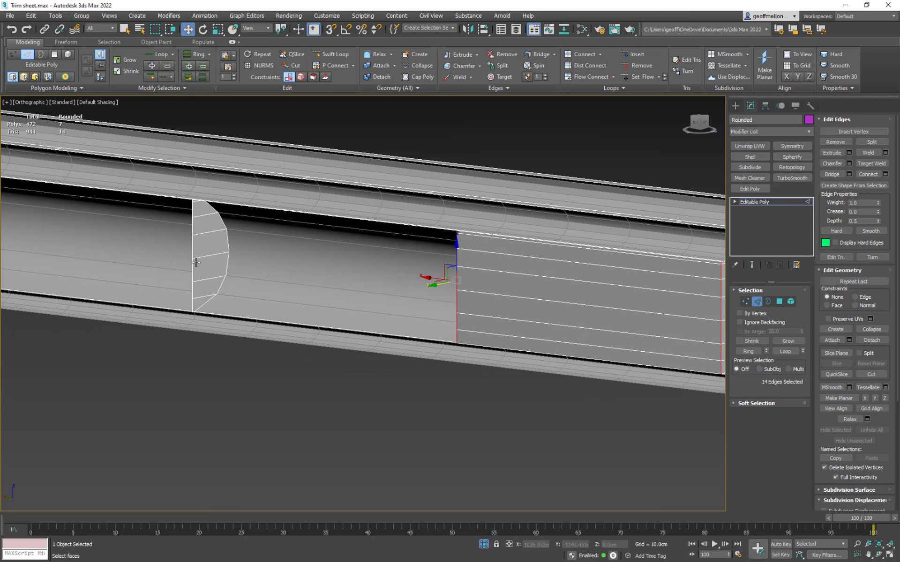
key(3)
click(197, 262)
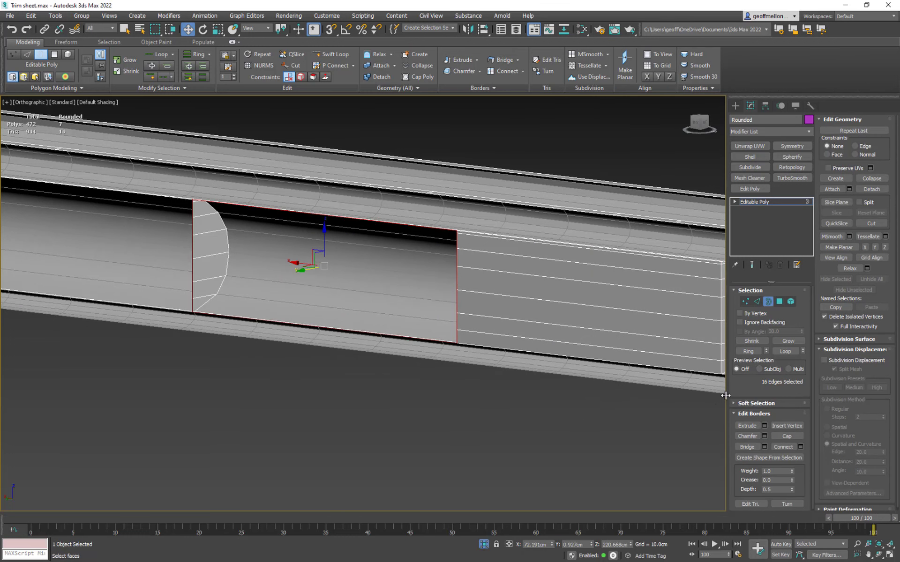
click(757, 301)
alt+drag(317, 411, 312, 199)
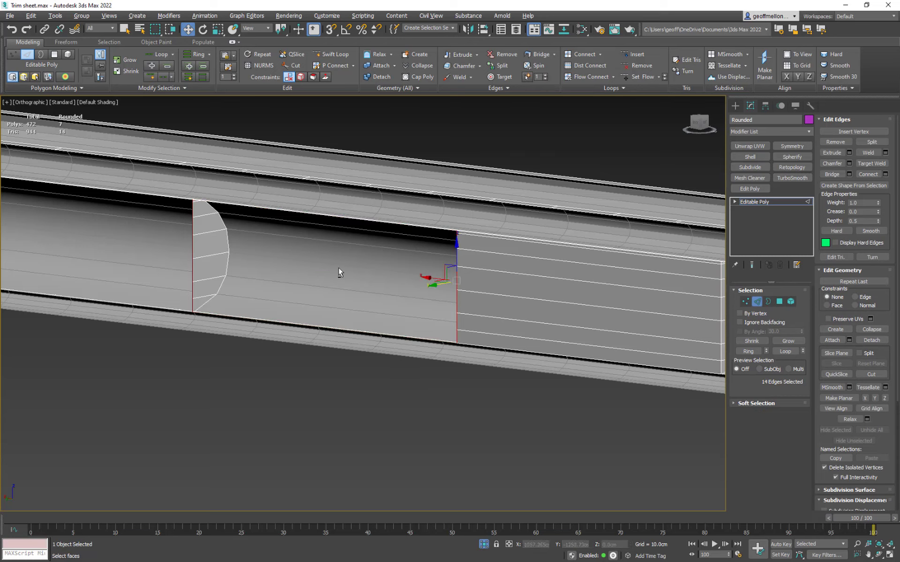
click(832, 174)
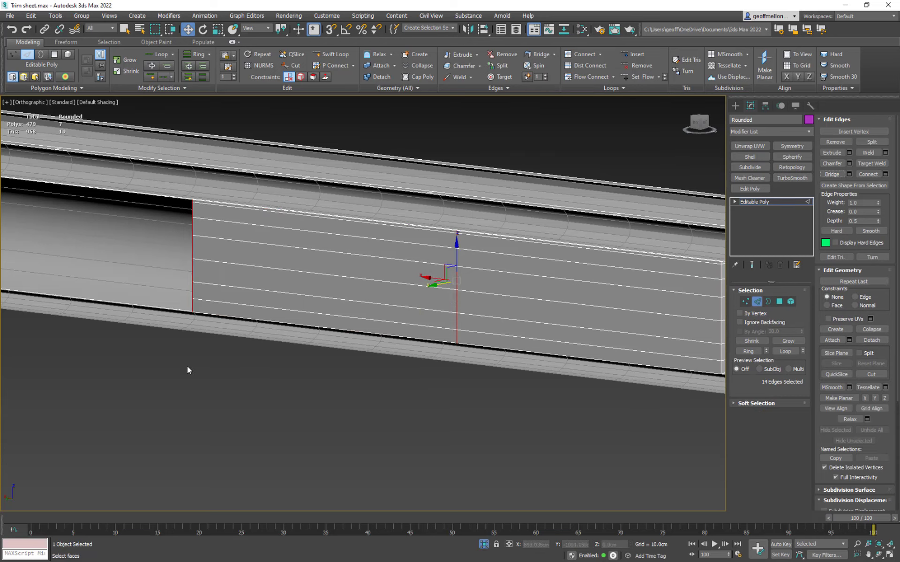
Select the open back border of the block at the large round moulding's opposite end
middle_drag(416, 370, 485, 391)
key(3)
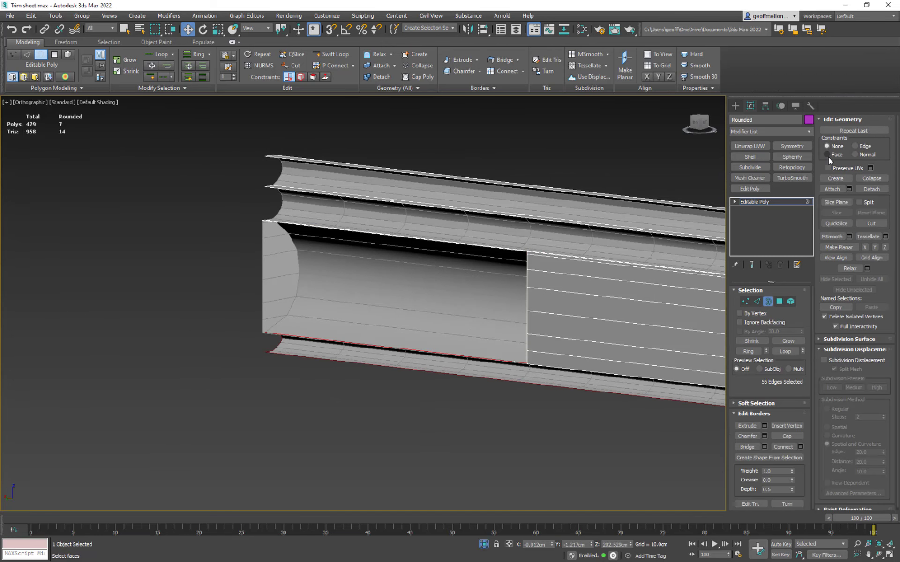
click(756, 301)
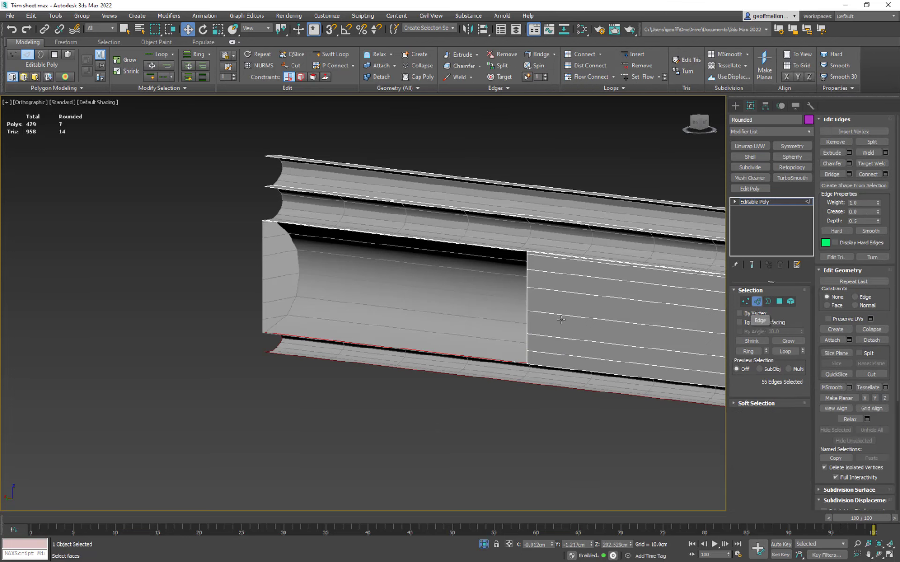
click(768, 302)
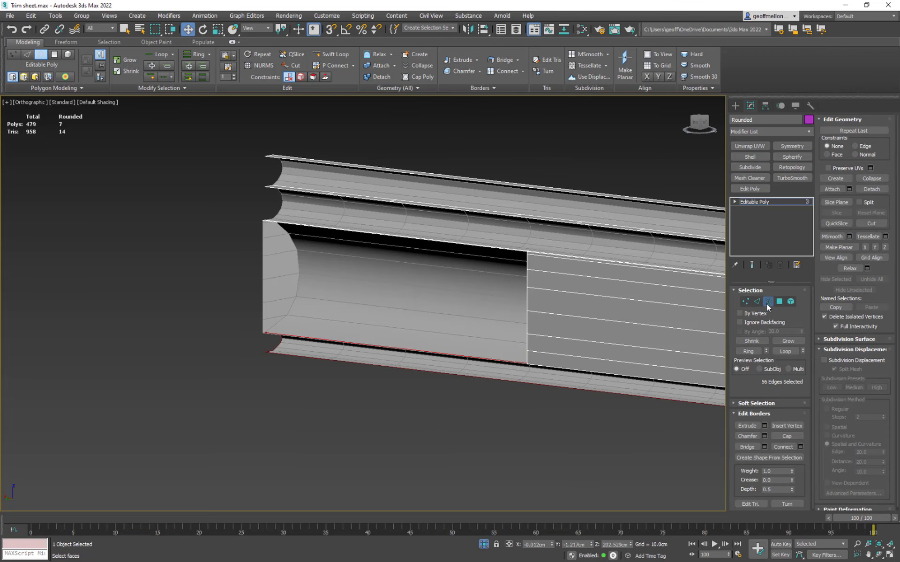
click(756, 302)
alt+middle_drag(392, 401, 505, 349)
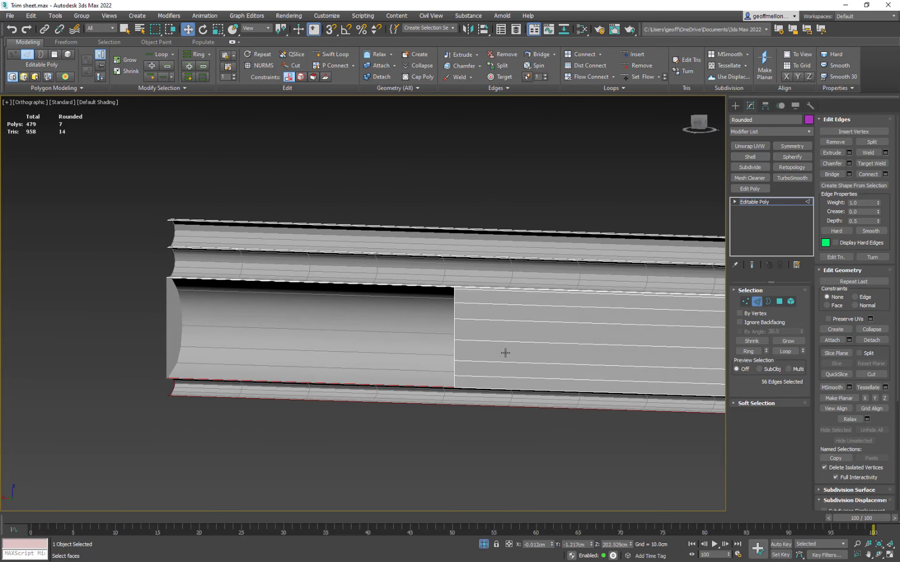
click(768, 302)
click(164, 332)
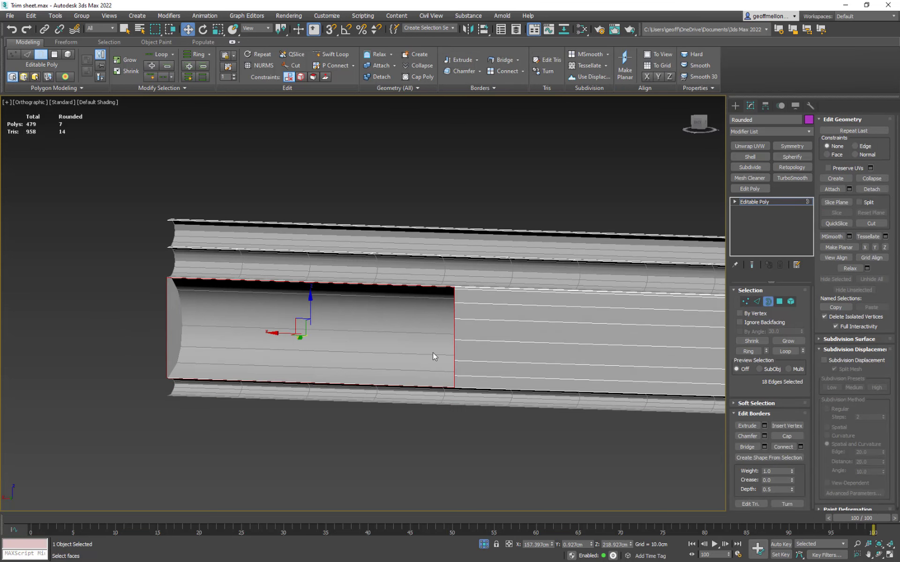
alt+middle_drag(432, 357, 347, 294)
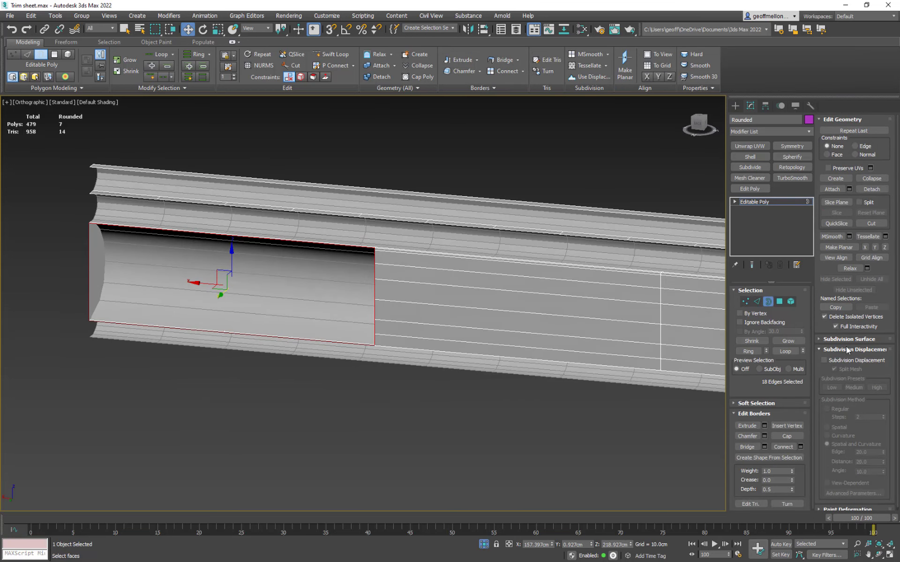
Reduce the opposite end block's border selection to its two vertical edge runs and bridge them
click(757, 301)
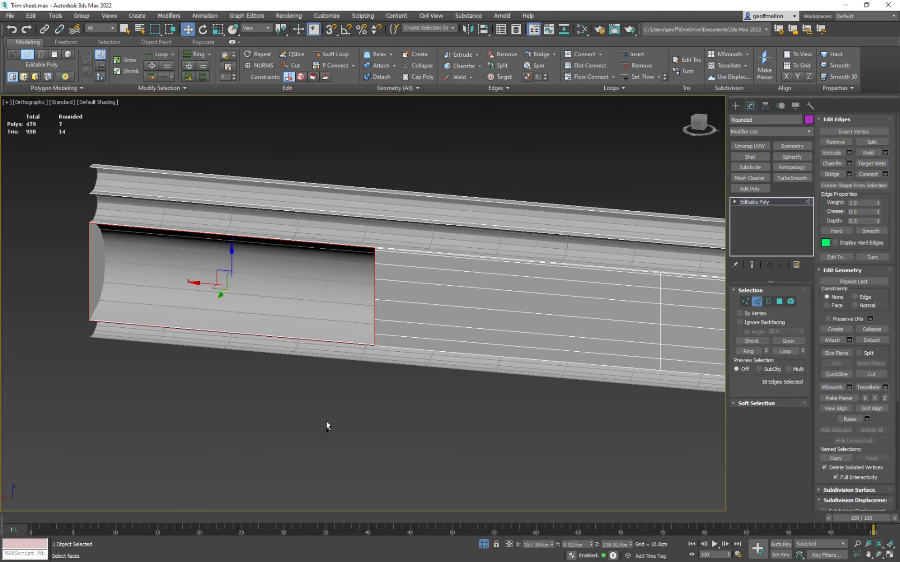
alt+drag(264, 186, 241, 191)
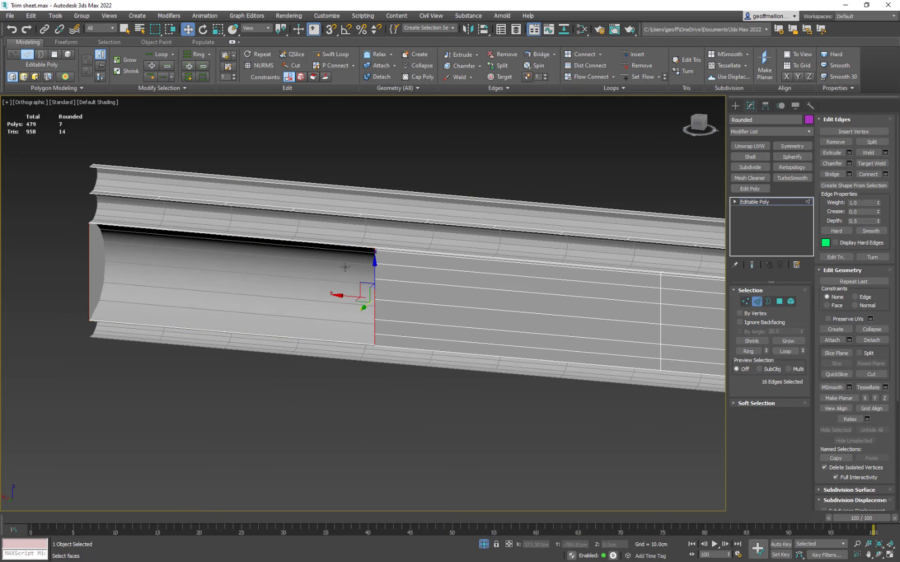
mouse_move(344, 268)
middle_down()
mouse_move(436, 267)
mouse_move(403, 255)
mouse_move(356, 255)
middle_up()
click(833, 175)
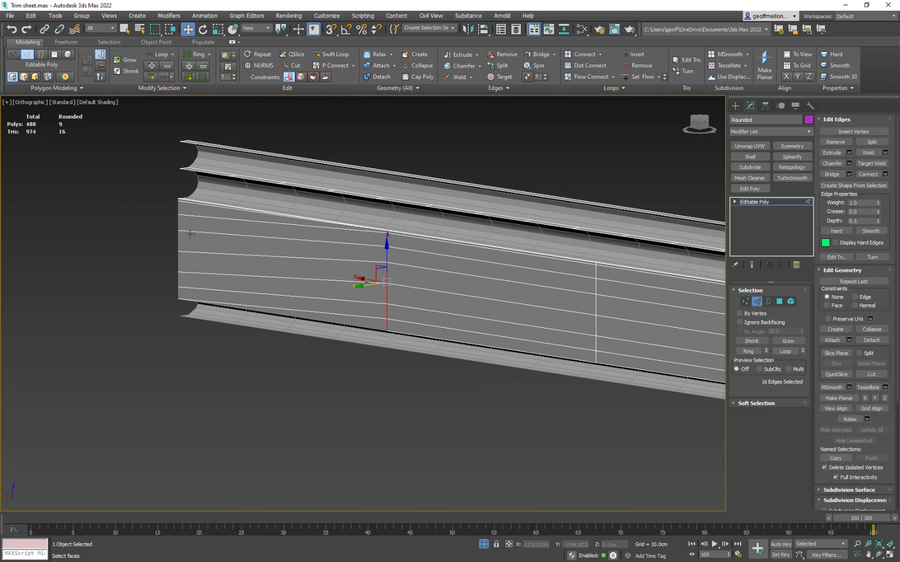
Bridge the two vertical edge runs of the last remaining open block back on the large round moulding
middle_drag(712, 309, 287, 251)
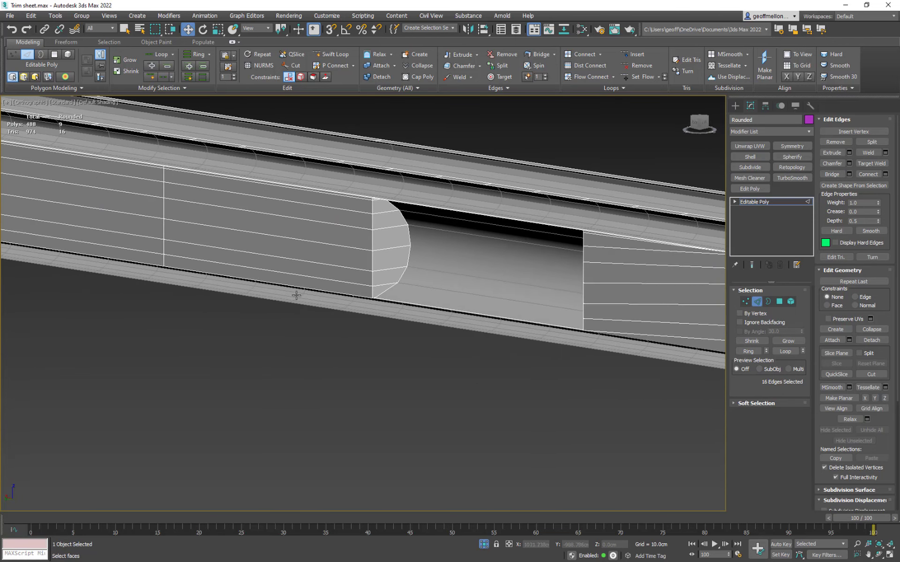
key(3)
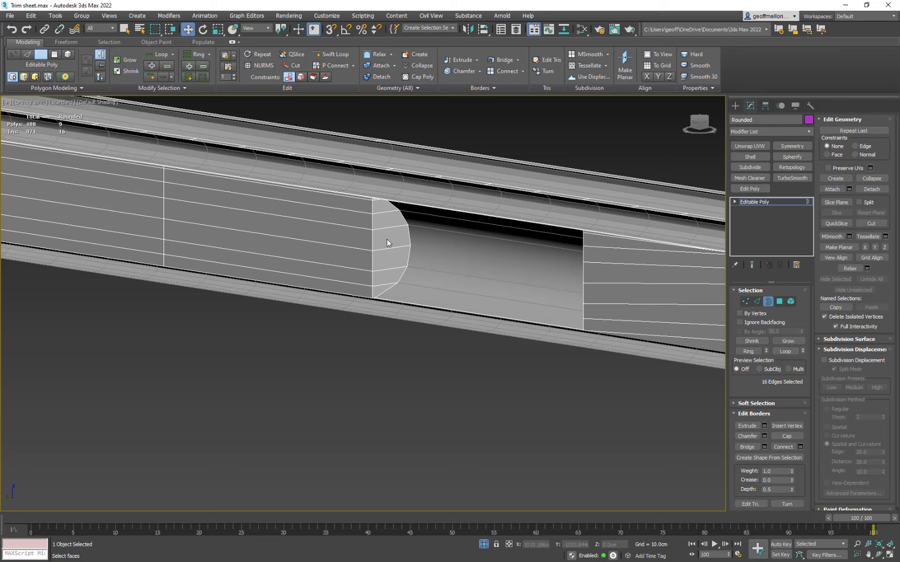
click(346, 274)
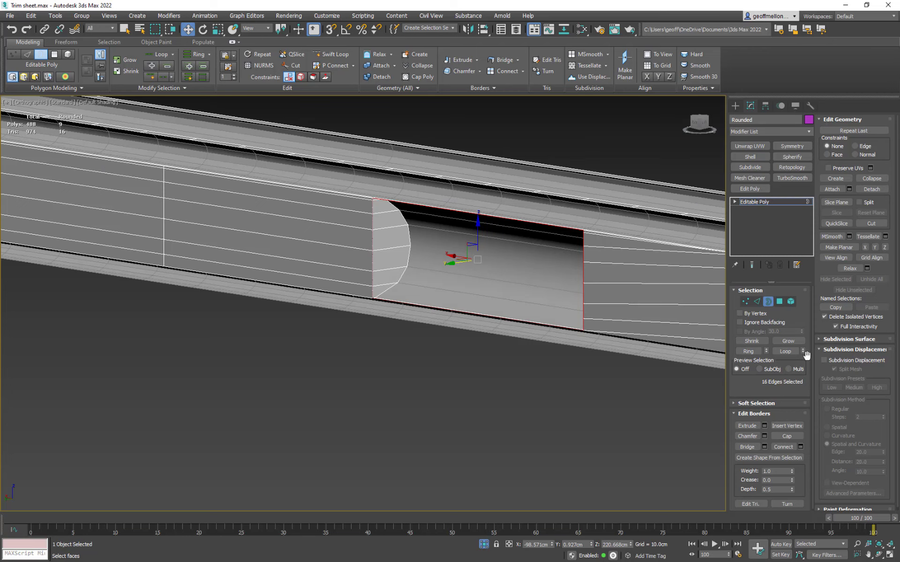
click(756, 302)
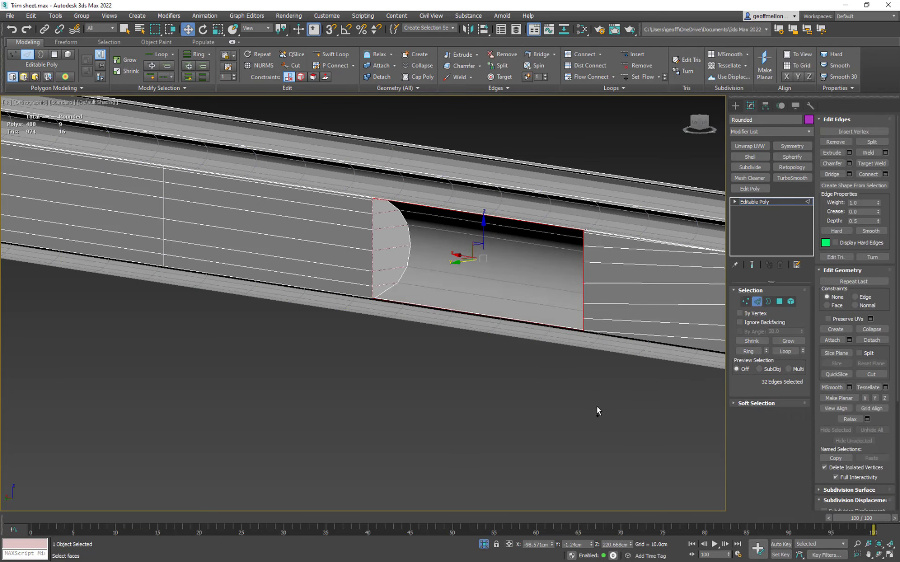
alt+drag(477, 153, 477, 153)
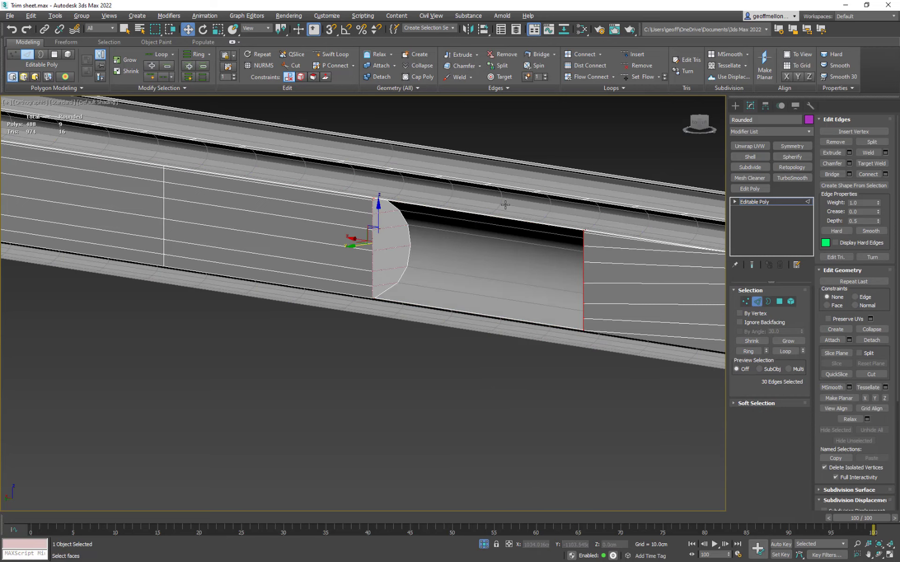
alt+middle_drag(662, 284, 532, 236)
click(767, 301)
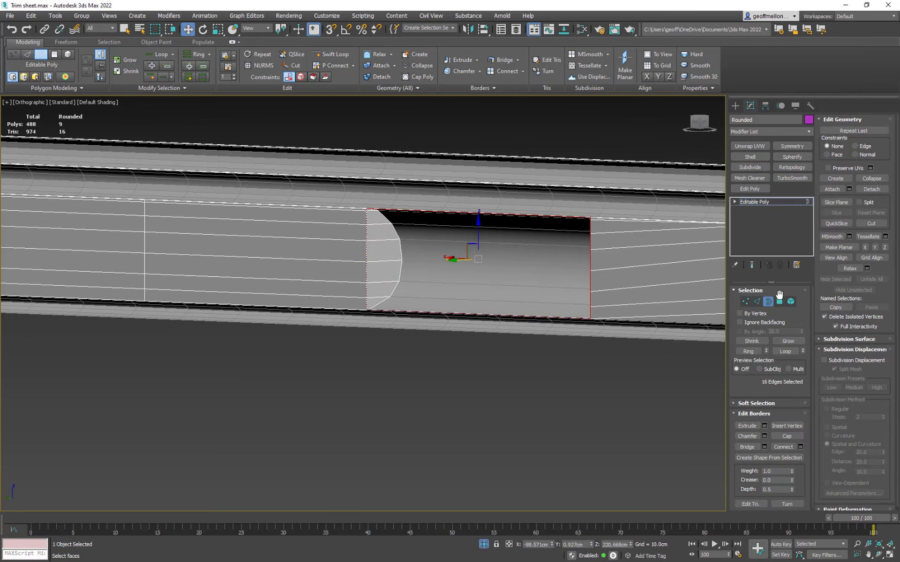
click(757, 303)
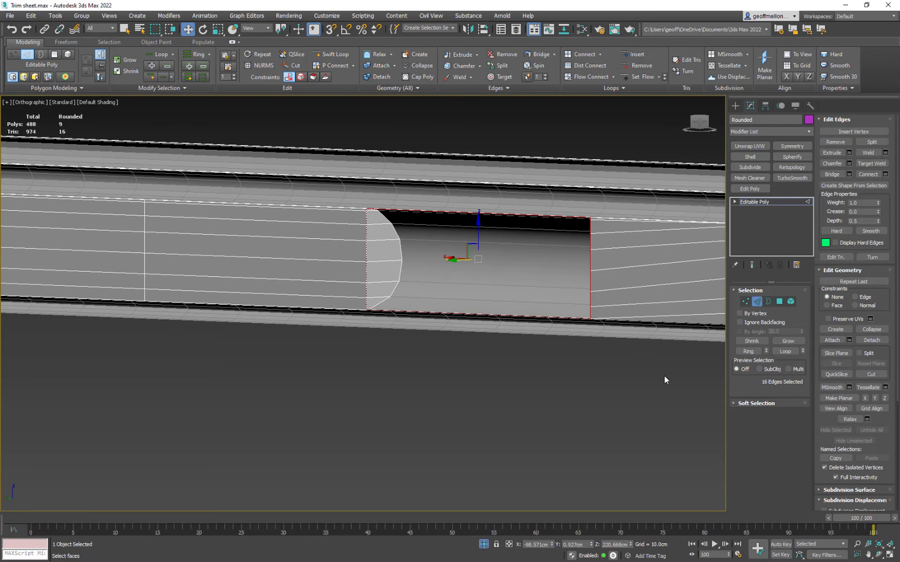
alt+drag(477, 165, 479, 160)
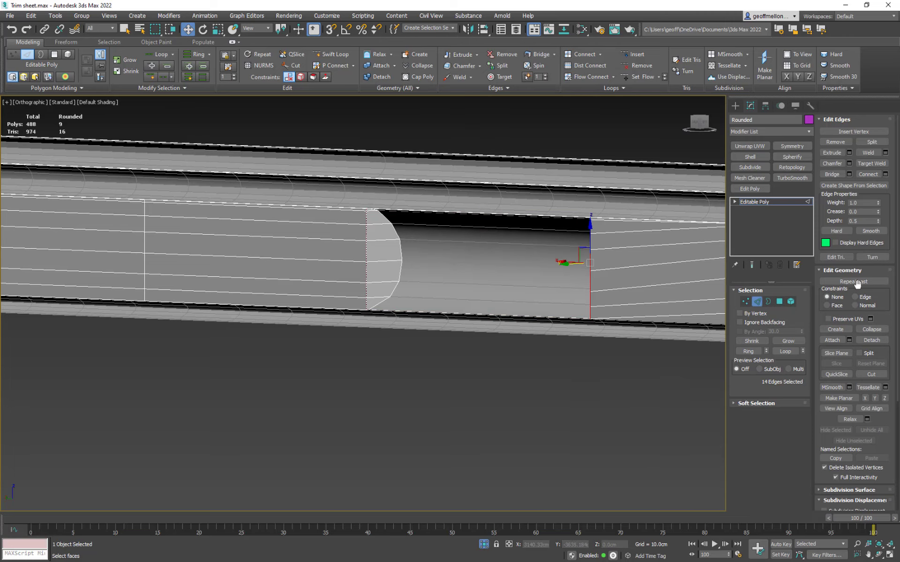
click(837, 175)
Select the open back borders of the three thin round mouldings, two above and one below the large moulding
alt+middle_drag(641, 280, 669, 291)
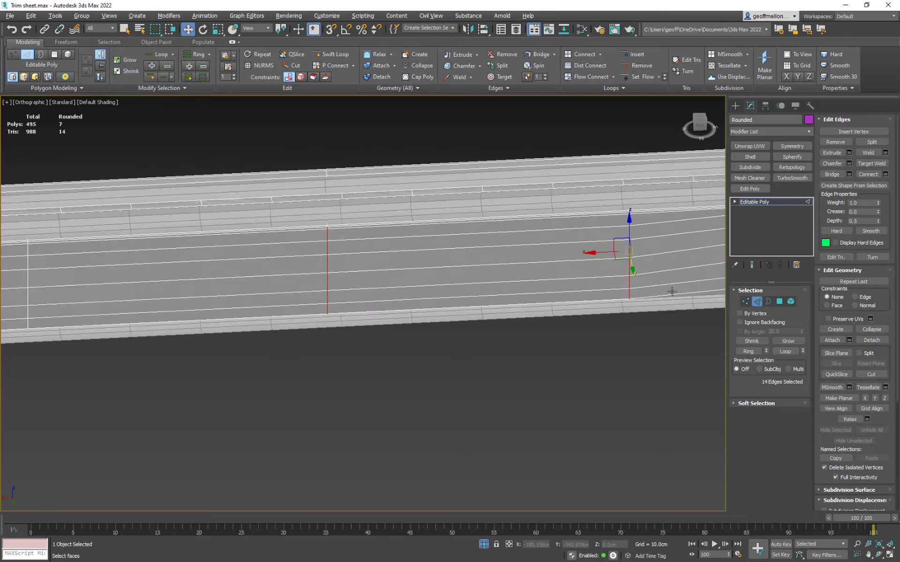
scroll(629, 275, down, 5)
alt+middle_drag(598, 276, 623, 253)
scroll(636, 253, up, 6)
click(618, 251)
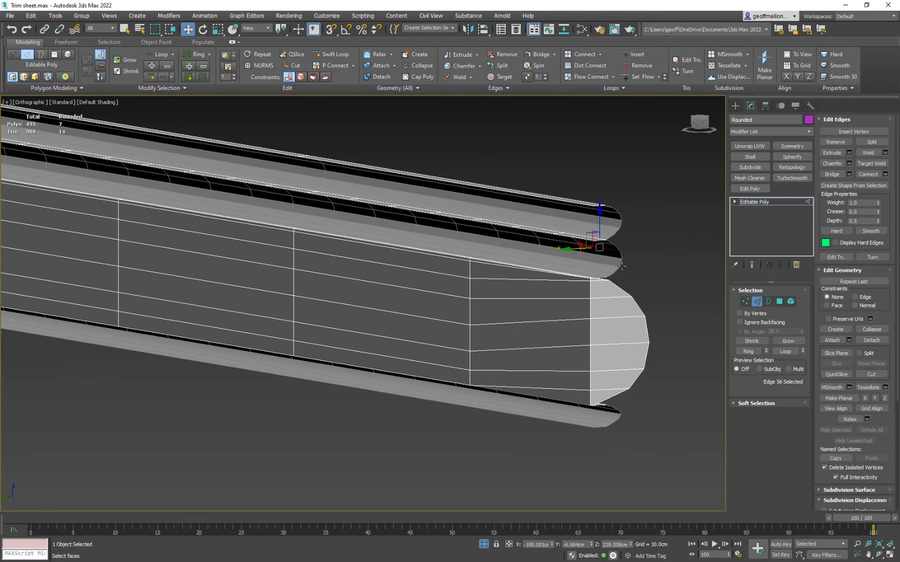
key(3)
click(621, 266)
alt+middle_drag(668, 341, 745, 294)
ctrl+click(558, 275)
middle_drag(589, 340, 640, 198)
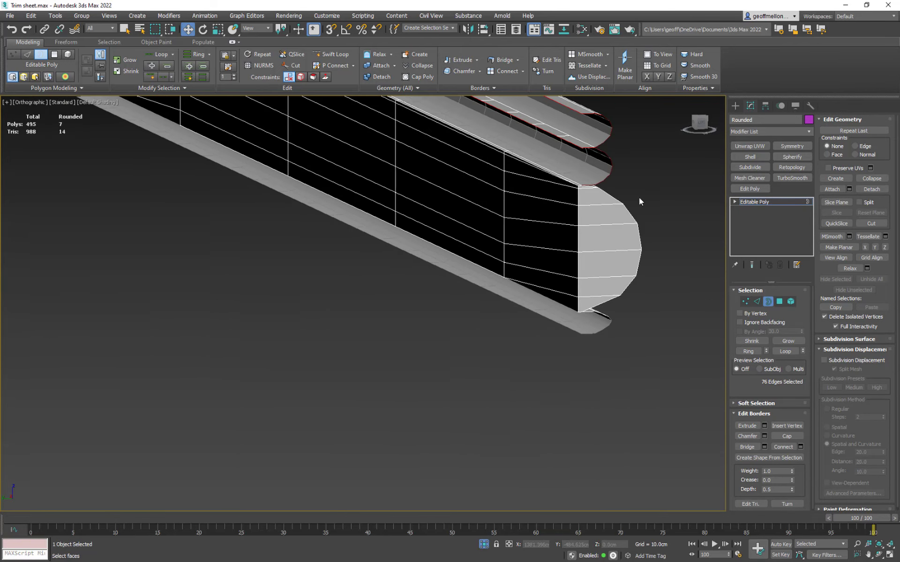
ctrl+click(591, 332)
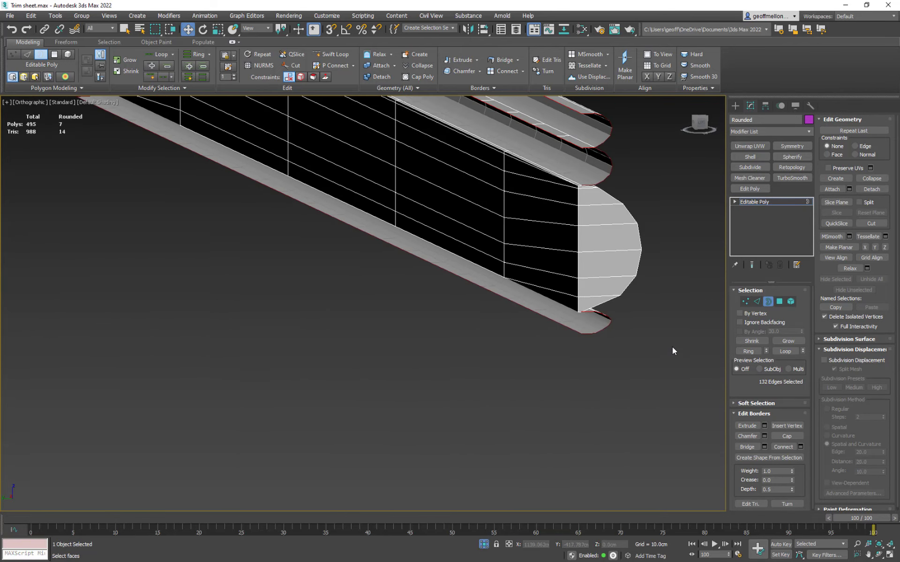
Extend the thin mouldings' back borders backwards along Y as new faces and make them planar in Y
scroll(588, 261, down, 4)
middle_drag(588, 261, 639, 367)
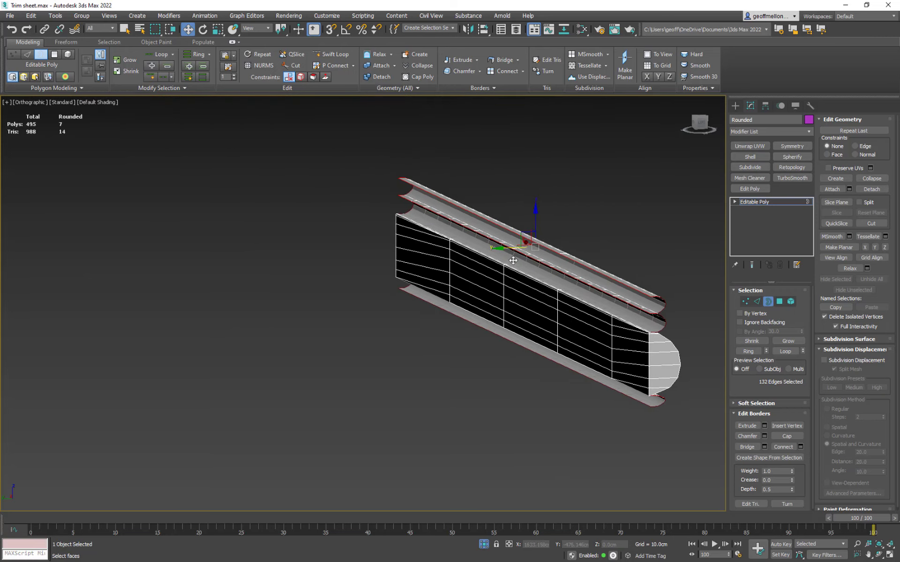
shift+drag(514, 249, 496, 252)
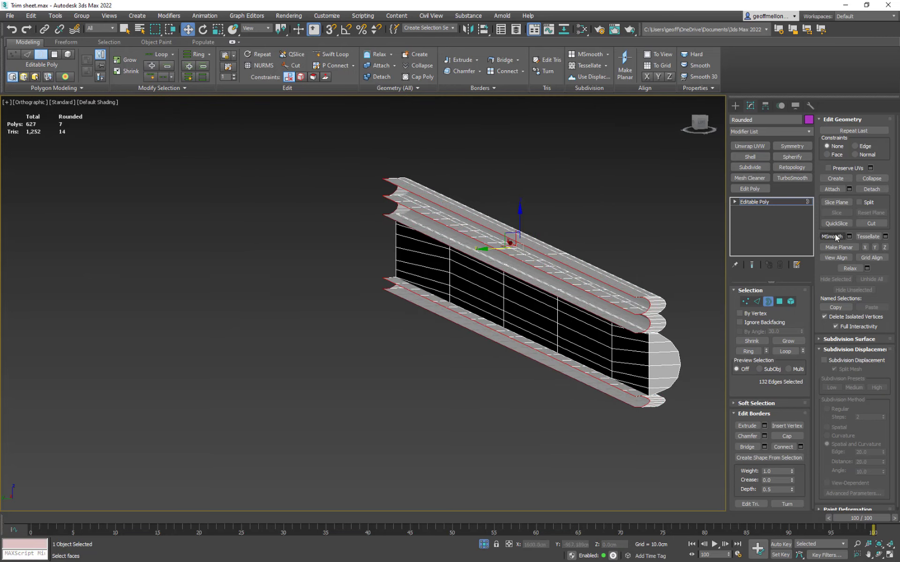
click(872, 248)
Move the extended borders along Y in the left view until they line up with the large moulding's flat back
key(l)
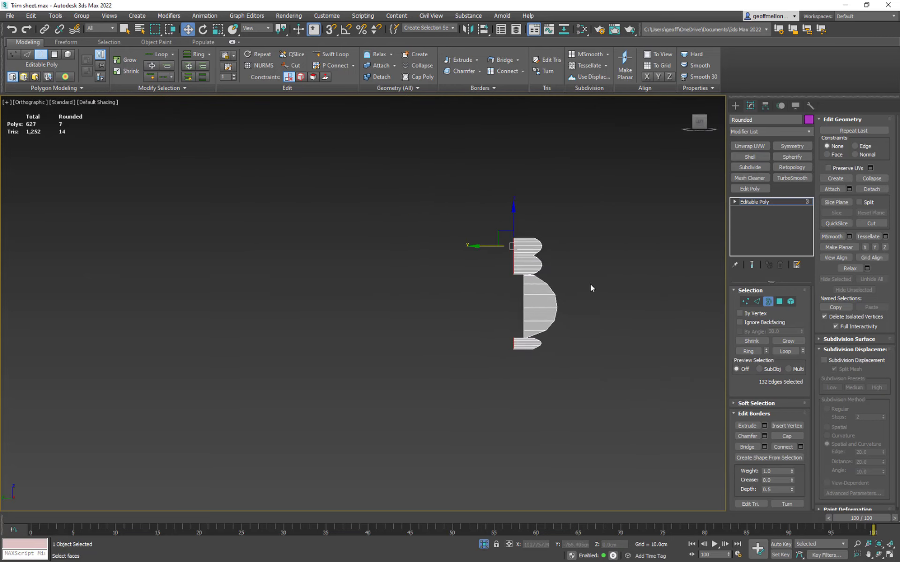
scroll(544, 280, up, 5)
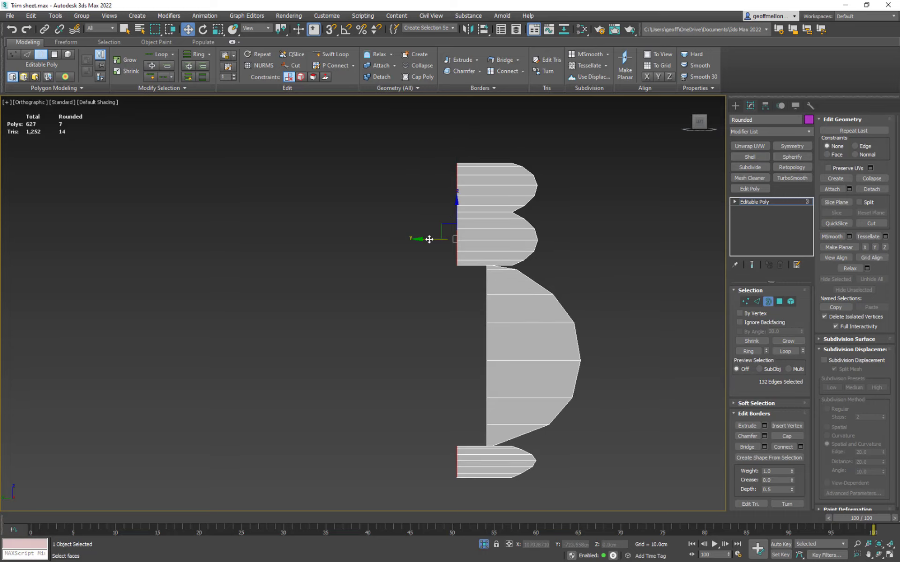
drag(429, 239, 460, 246)
Try to cap the open back border of the thin moulding directly above the large round moulding
alt+middle_drag(459, 245, 258, 236)
scroll(499, 298, down, 4)
click(571, 270)
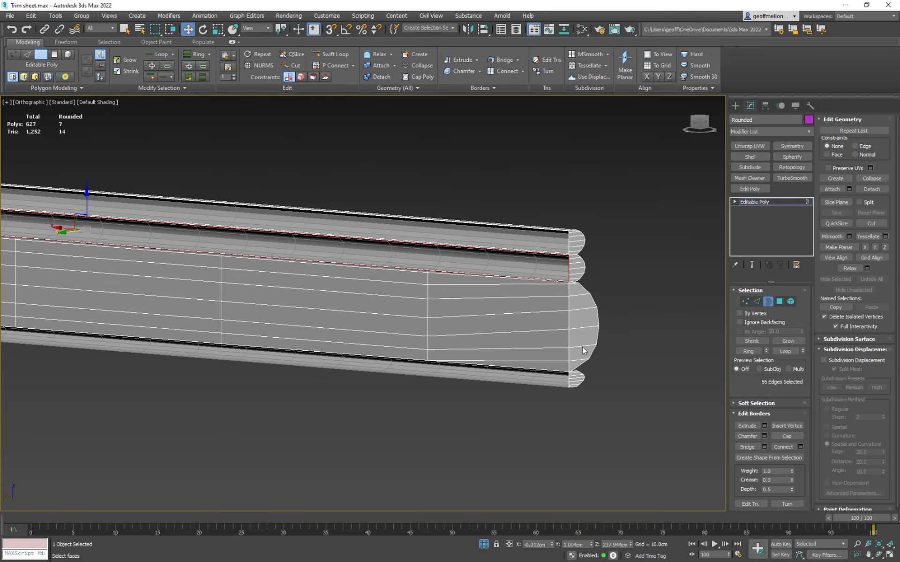
middle_drag(519, 302, 596, 303)
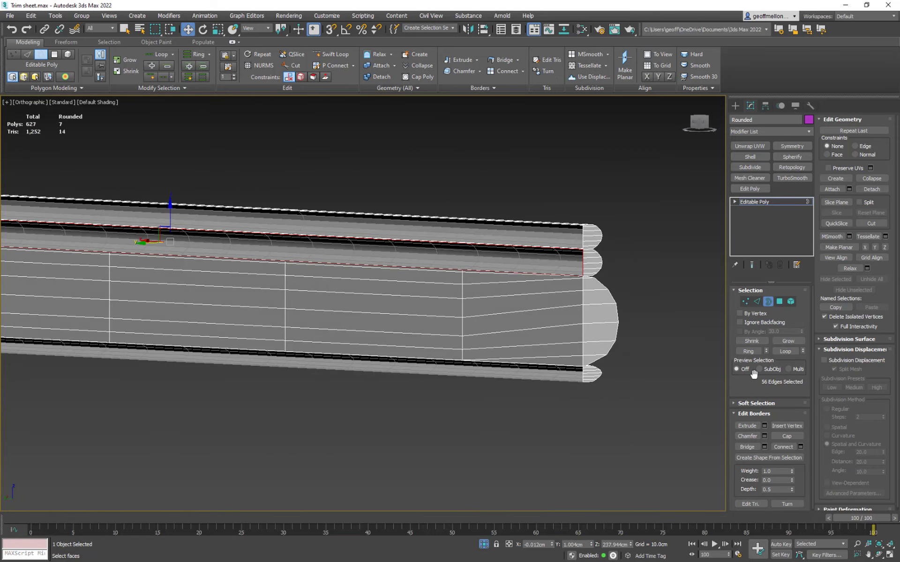
click(797, 436)
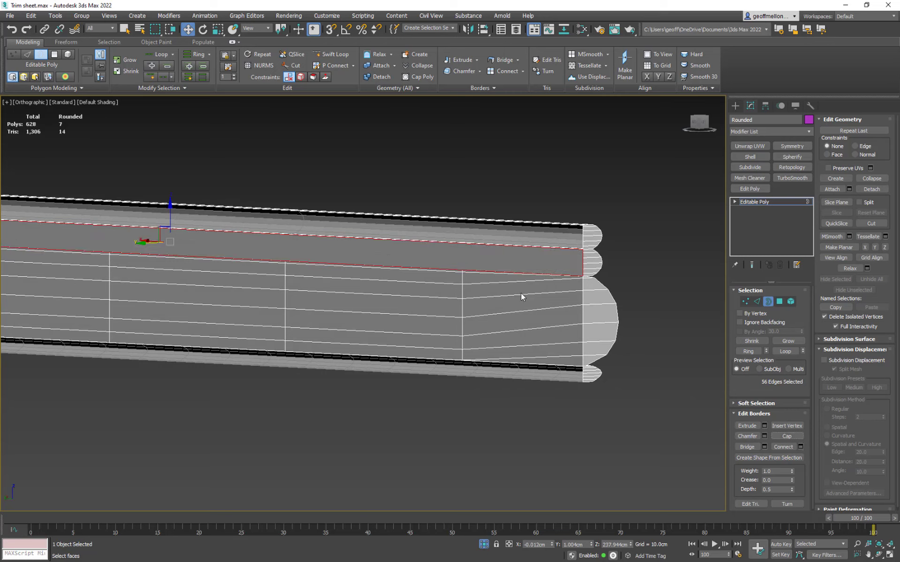
key(ctrl+z)
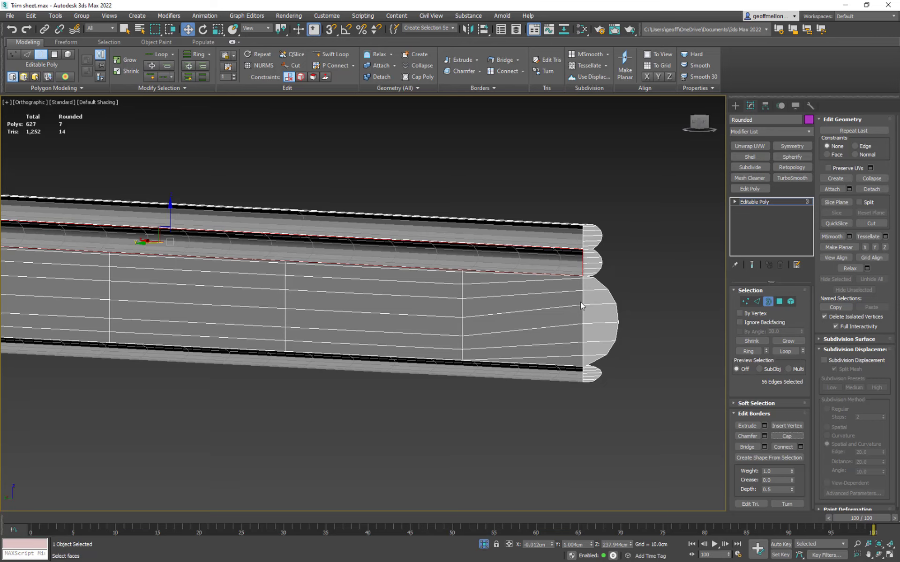
Examine the thin mouldings' open backs from behind and their cross-section edges from the front
middle_drag(499, 262, 535, 260)
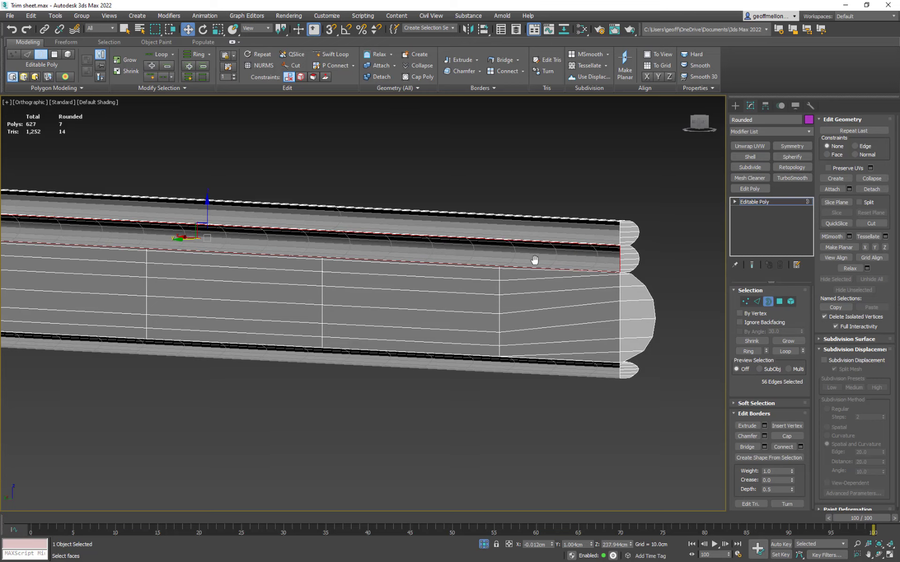
middle_drag(534, 259, 579, 241)
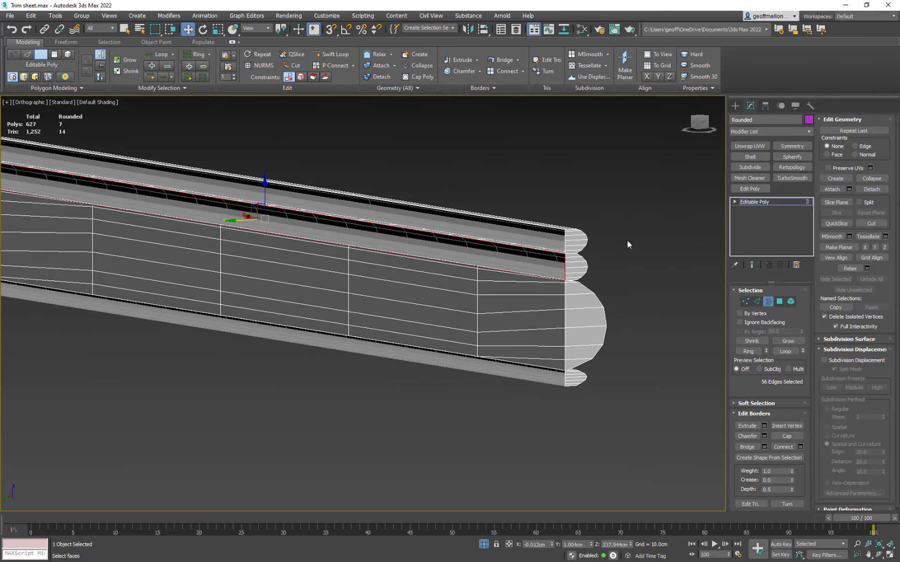
alt+middle_drag(718, 340, 592, 323)
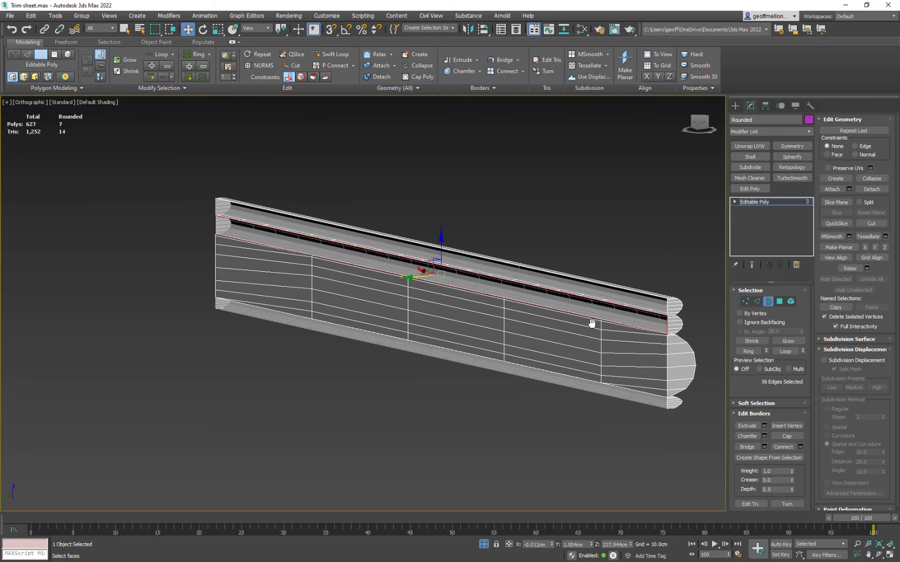
scroll(592, 324, up, 10)
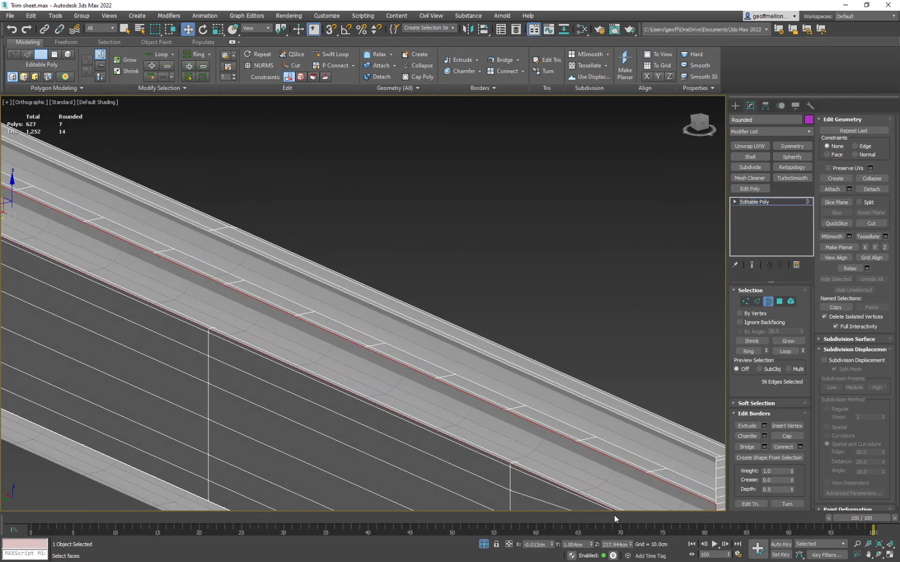
scroll(593, 364, down, 6)
scroll(589, 353, up, 4)
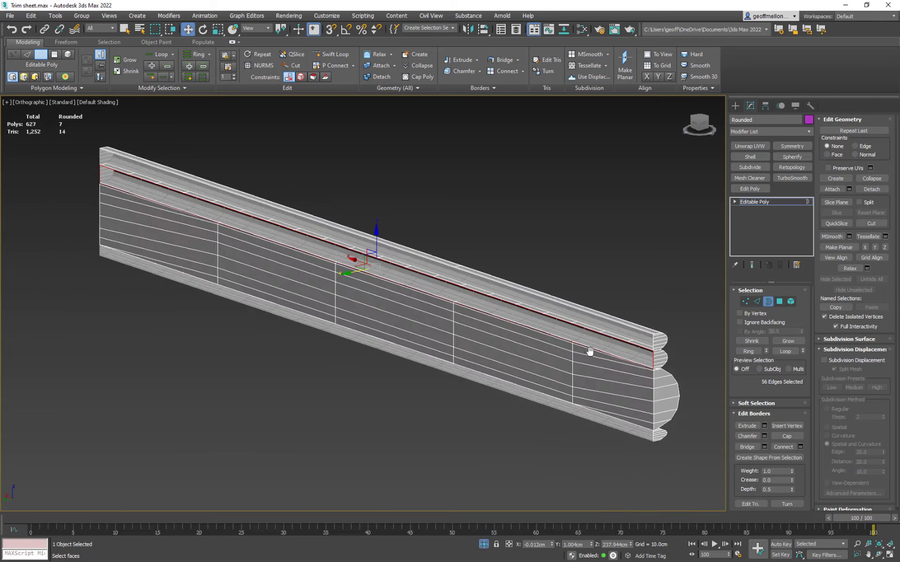
alt+middle_drag(605, 354, 502, 341)
scroll(504, 331, up, 5)
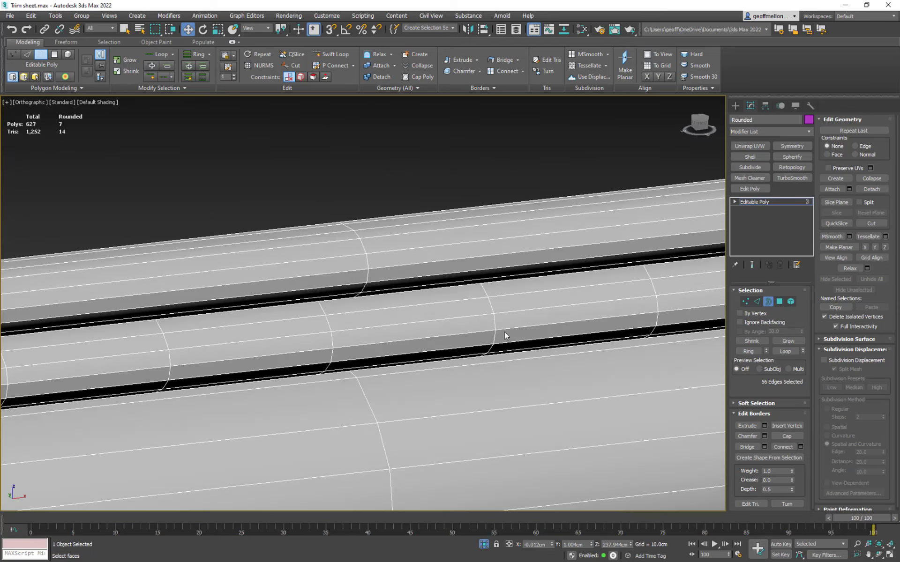
Select all cross-section edge loops along the thin moulding directly above the large round moulding
key(2)
click(495, 322)
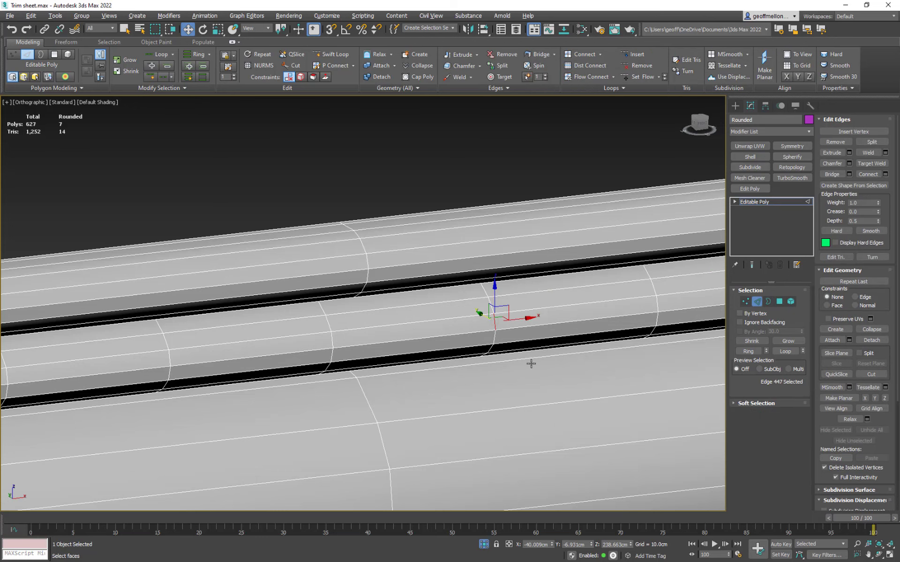
key(alt+l)
scroll(508, 280, down, 3)
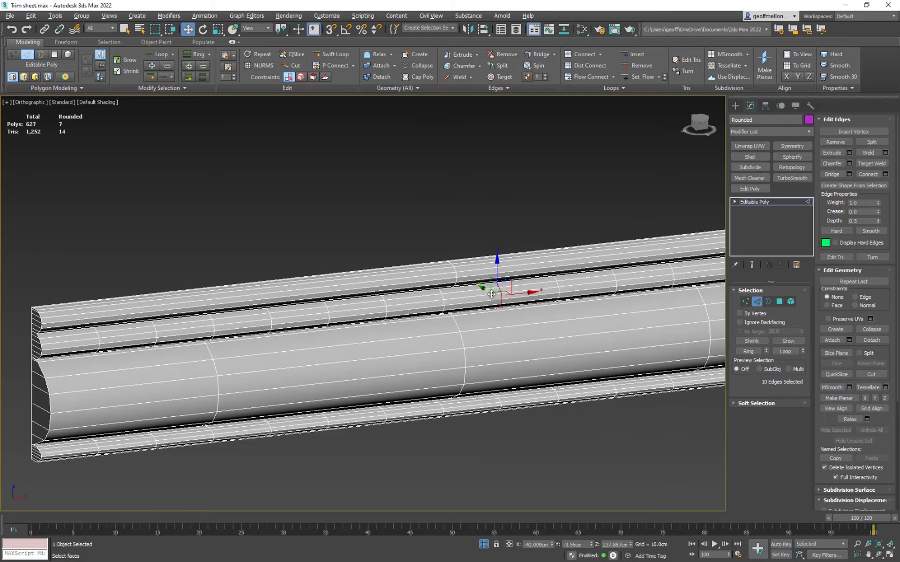
alt+middle_drag(508, 280, 603, 323)
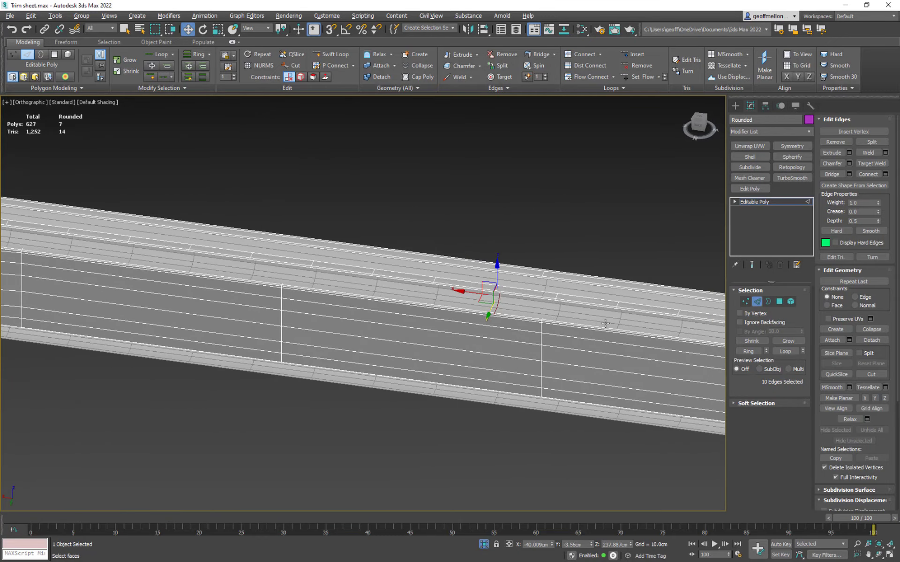
key(alt+r)
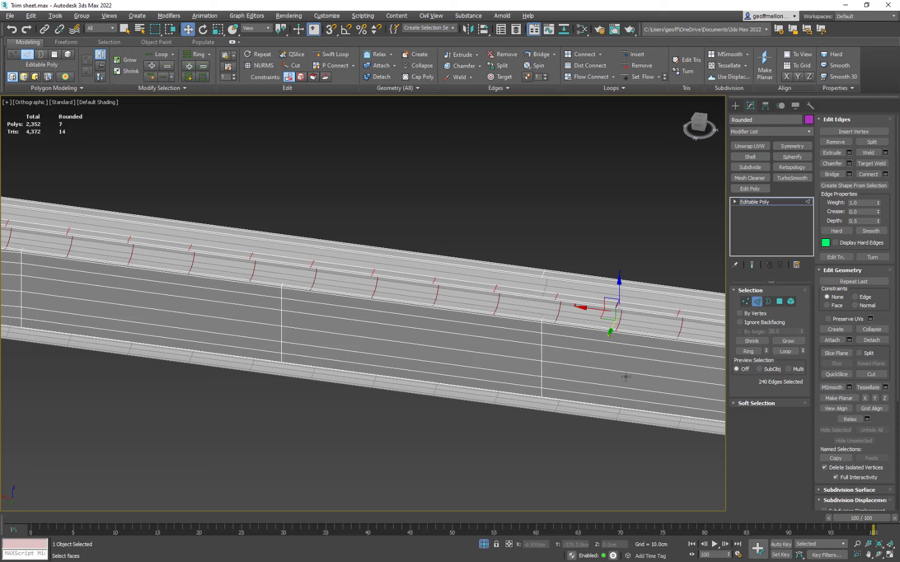
Deselect the edges on the near end cap of that thin moulding, keeping its intermediate cross-section loops selected
key(z)
alt+middle_drag(612, 305, 563, 298)
scroll(462, 355, up, 5)
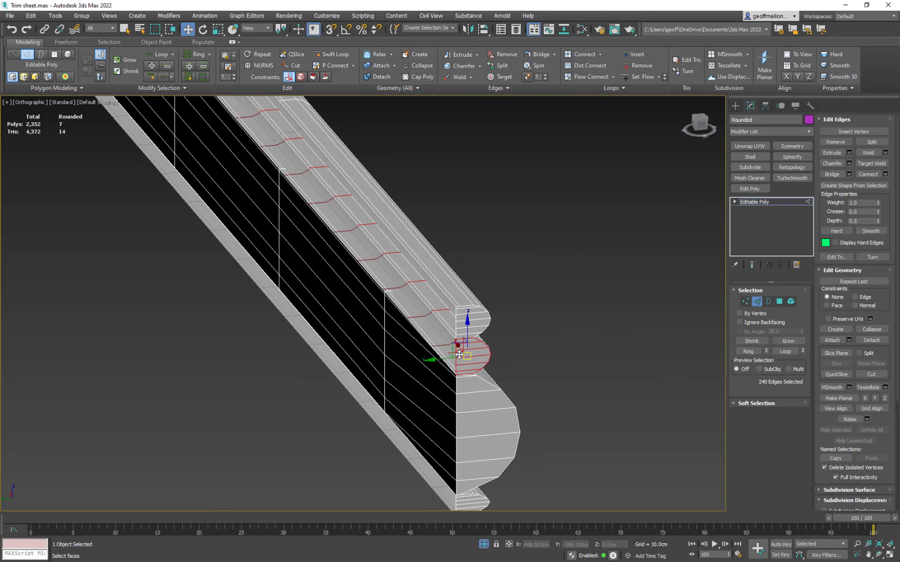
middle_drag(494, 354, 460, 367)
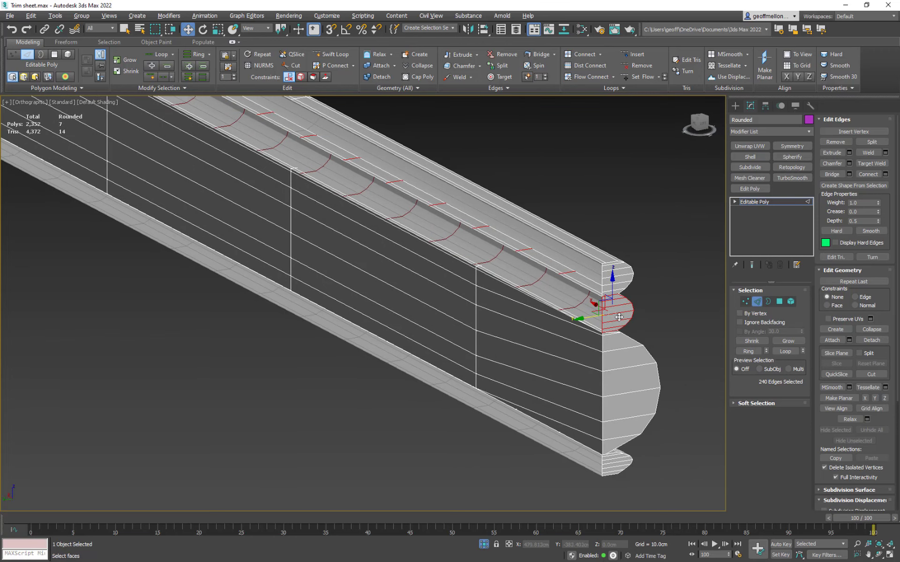
alt+middle_drag(636, 307, 550, 310)
scroll(504, 319, down, 5)
middle_drag(458, 304, 665, 314)
scroll(297, 281, up, 6)
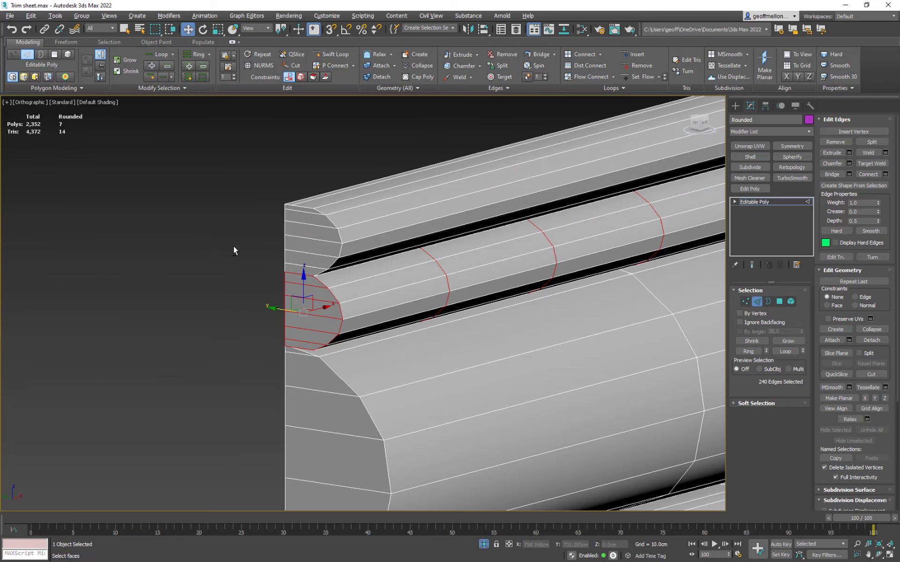
alt+drag(266, 388, 300, 401)
middle_drag(486, 386, 239, 333)
scroll(239, 333, down, 5)
alt+middle_drag(456, 337, 443, 336)
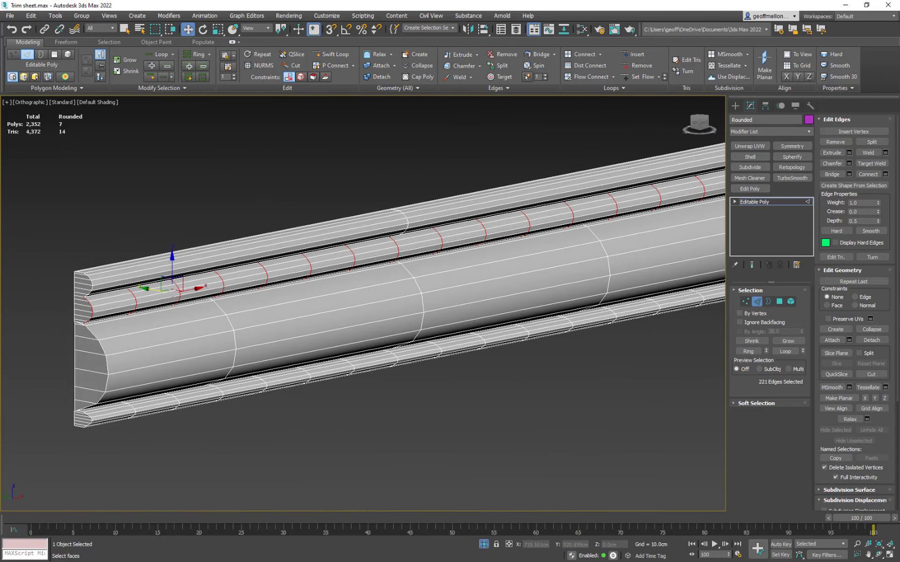
middle_drag(78, 286, 219, 287)
alt+drag(234, 364, 235, 364)
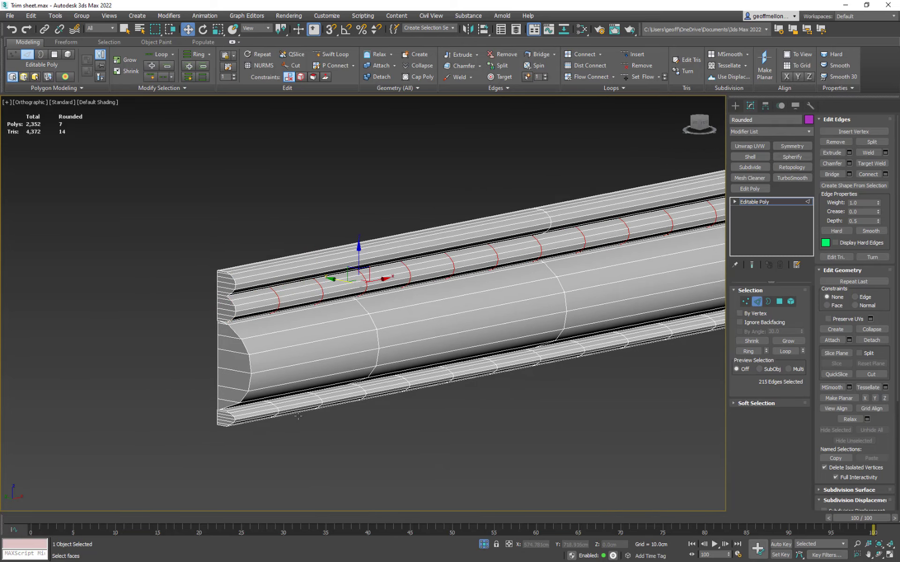
Deselect the edges at the far end of the same thin moulding
middle_drag(384, 336, 150, 352)
middle_drag(570, 348, 353, 369)
middle_drag(610, 317, 352, 388)
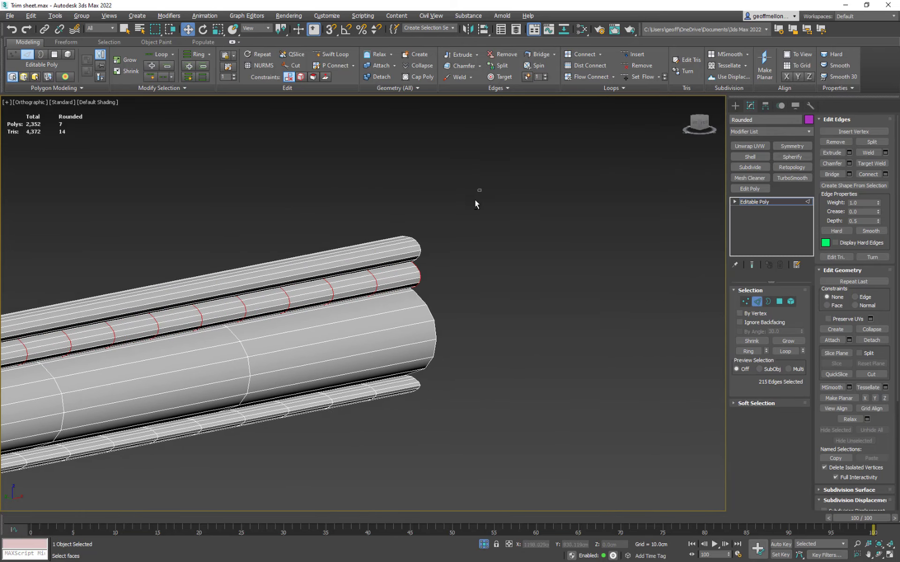
alt+drag(477, 192, 396, 328)
Remove the selected intermediate cross-section edges from the thin moulding, leaving uninterrupted lengthwise faces
alt+middle_drag(356, 354, 454, 389)
middle_drag(455, 389, 679, 388)
middle_drag(247, 356, 537, 284)
scroll(425, 344, down, 4)
middle_drag(424, 344, 491, 332)
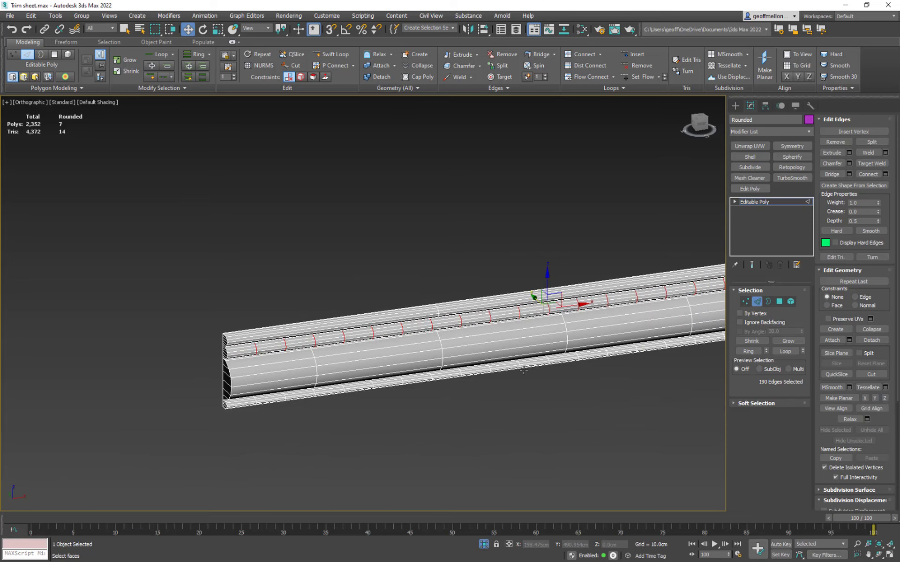
key(BackSpace)
Select the open back border of the thin moulding directly above the large round moulding
alt+middle_drag(391, 330, 487, 321)
middle_drag(487, 321, 394, 291)
scroll(693, 323, up, 6)
middle_drag(458, 340, 515, 291)
click(507, 284)
scroll(462, 342, up, 2)
middle_drag(458, 342, 479, 342)
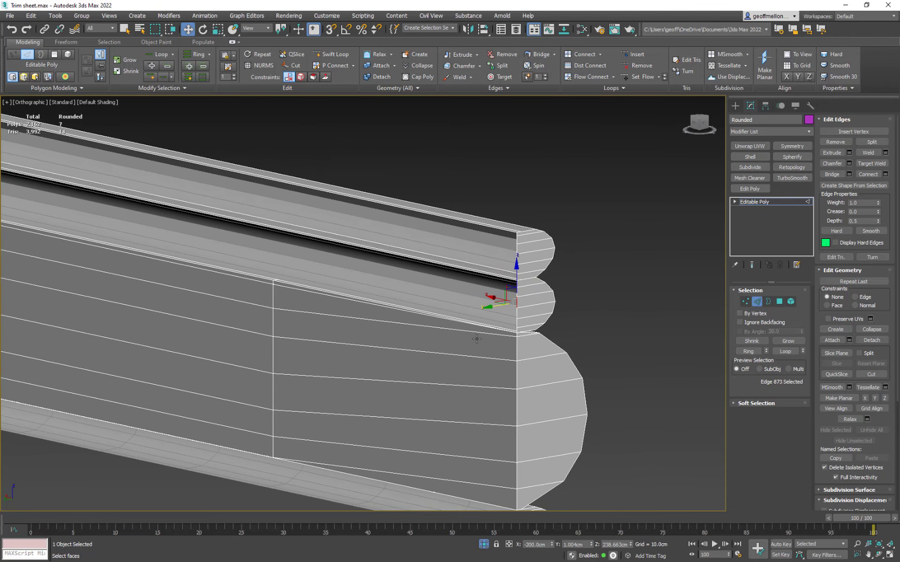
key(3)
click(515, 312)
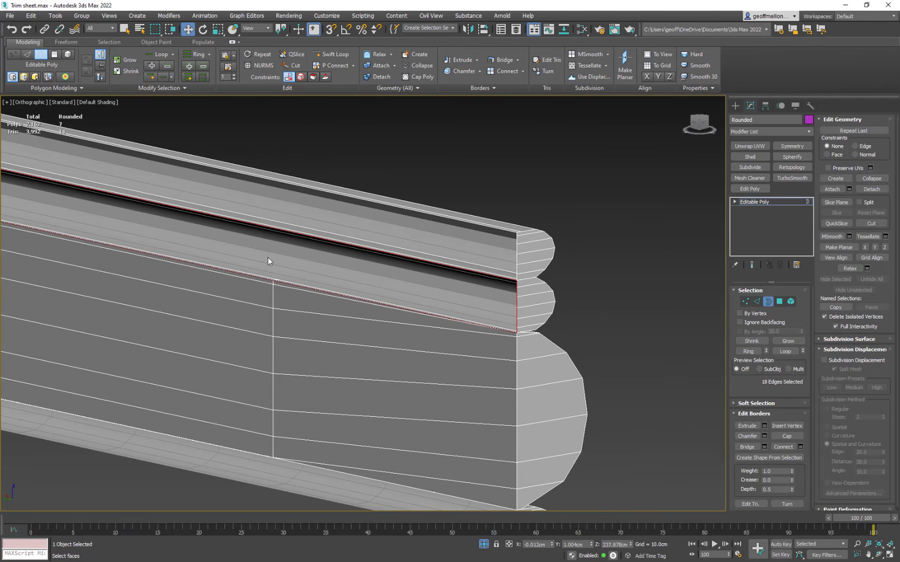
Reduce the border selection to the vertical edge runs at both ends and bridge them to close the back
scroll(300, 272, up, 2)
scroll(375, 309, down, 4)
middle_drag(416, 335, 399, 313)
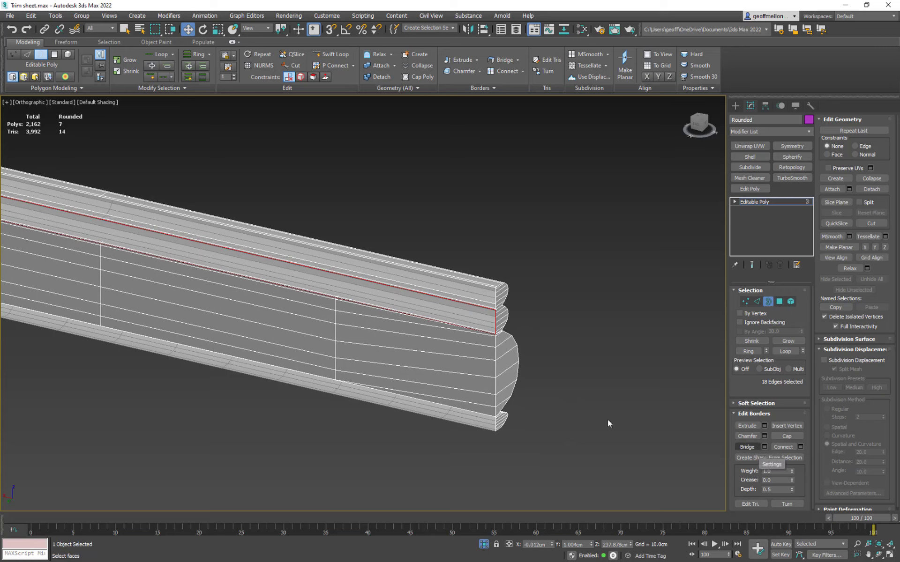
click(757, 302)
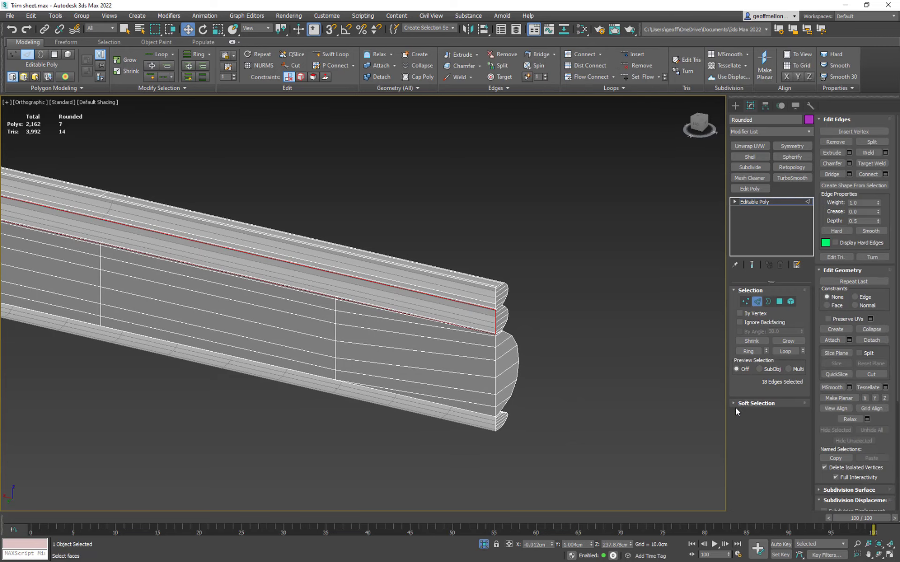
alt+drag(308, 399, 391, 132)
middle_drag(475, 337, 565, 360)
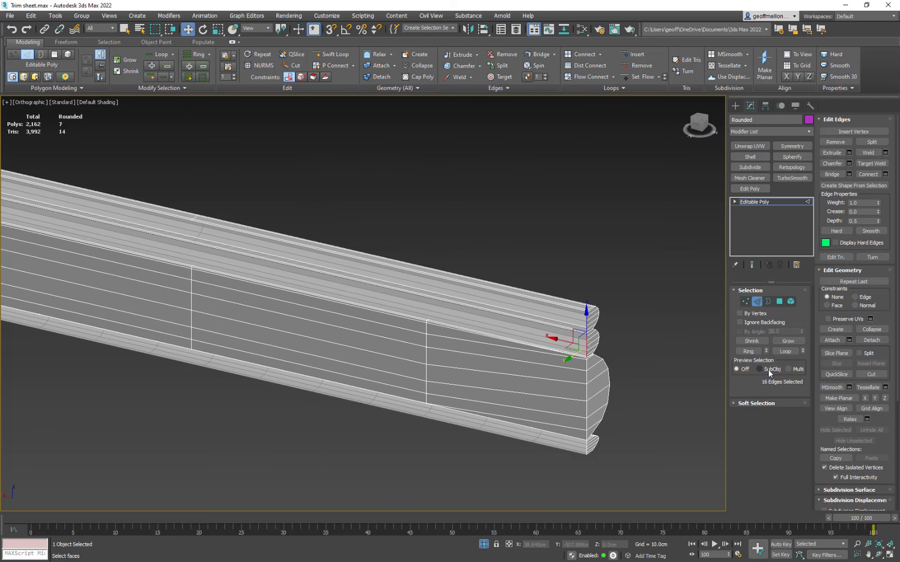
click(842, 176)
Select the full ring of lengthwise edges around the newly closed thin moulding
middle_drag(498, 333, 788, 425)
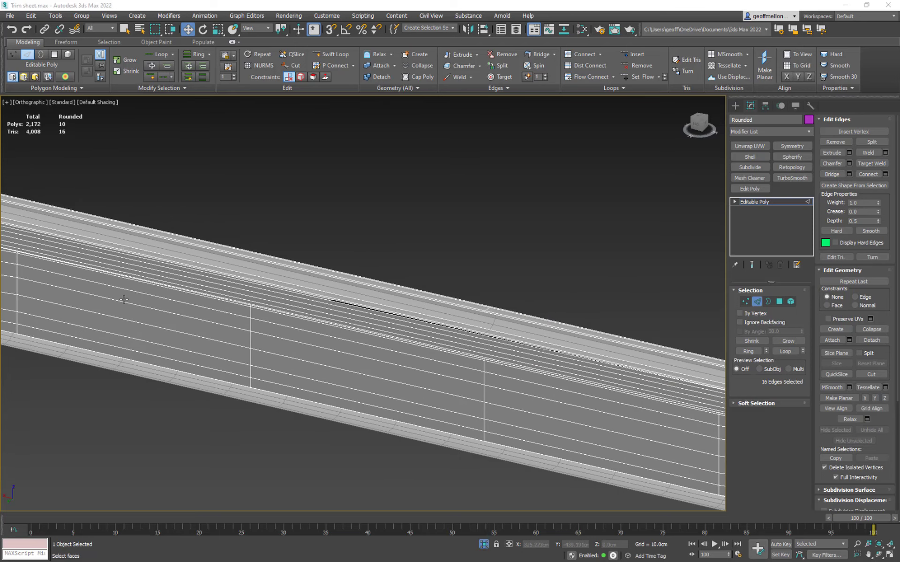
middle_drag(185, 306, 484, 352)
click(449, 328)
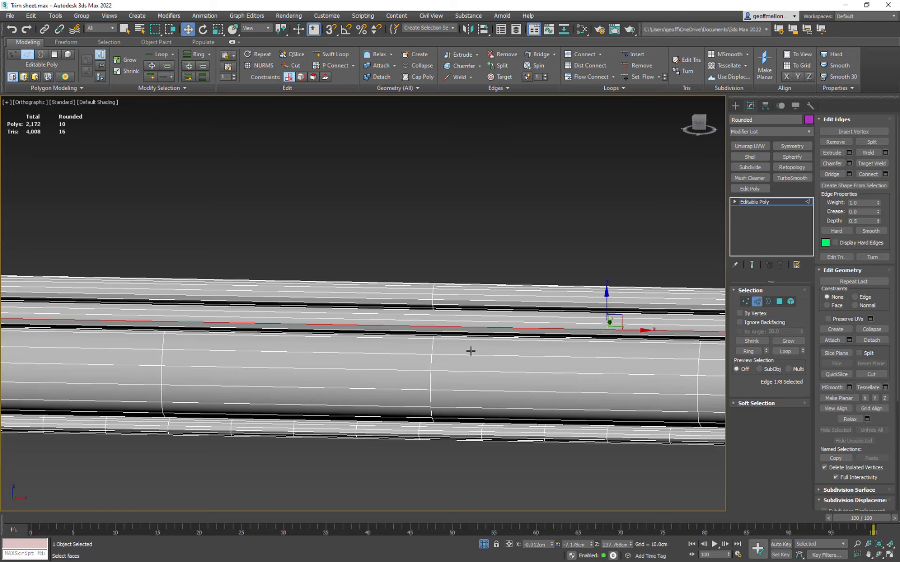
key(alt+r)
alt+middle_drag(375, 396, 198, 358)
Connect the selected lengthwise edges with 24 segments to add evenly spaced loops along the thin moulding
right_click(440, 323)
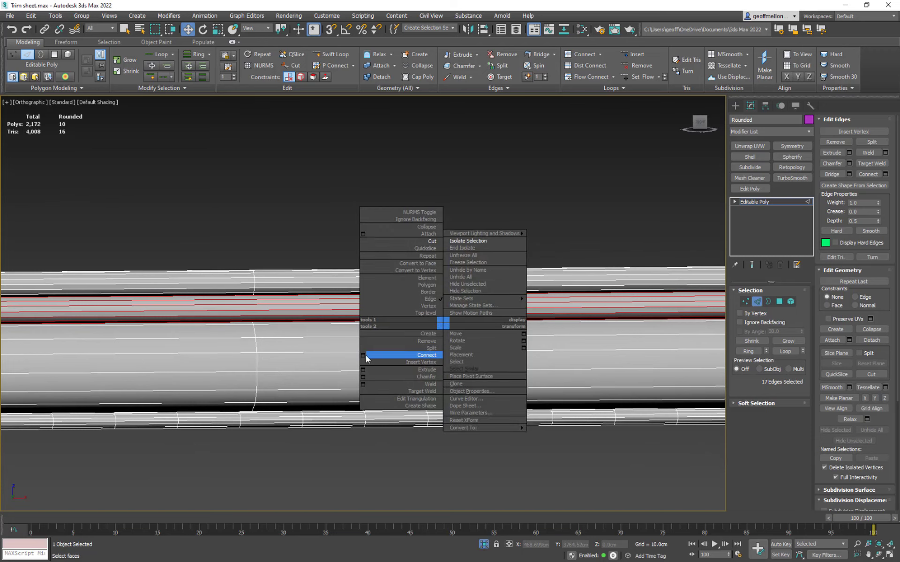
click(373, 357)
middle_drag(359, 369, 604, 378)
click(370, 308)
click(370, 307)
click(371, 308)
click(371, 308)
click(371, 307)
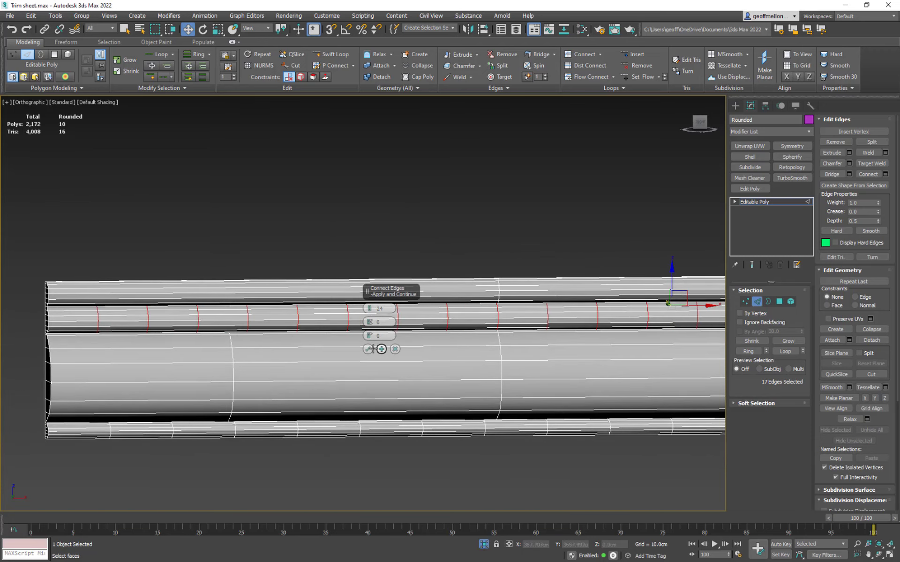
click(368, 350)
Select the open back border of the topmost thin moulding
alt+middle_drag(365, 361, 426, 327)
click(769, 302)
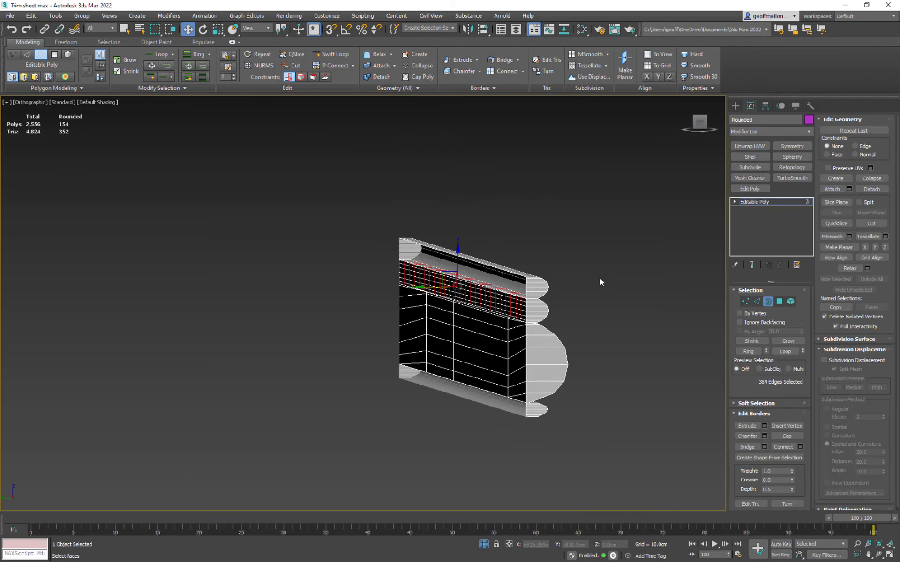
click(526, 287)
key(z)
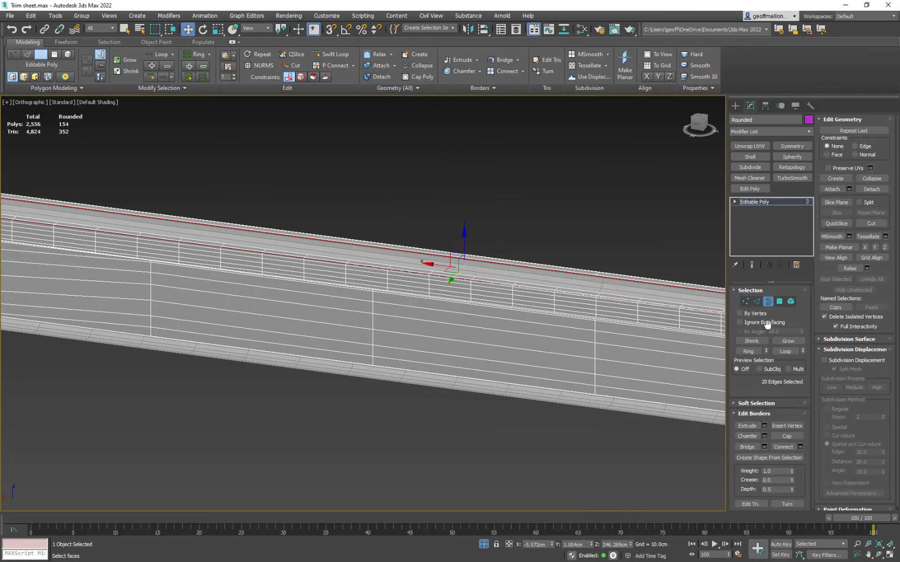
Switch to edge selection and deselect the topmost moulding's lengthwise border edges, keeping only both vertical end runs
click(758, 302)
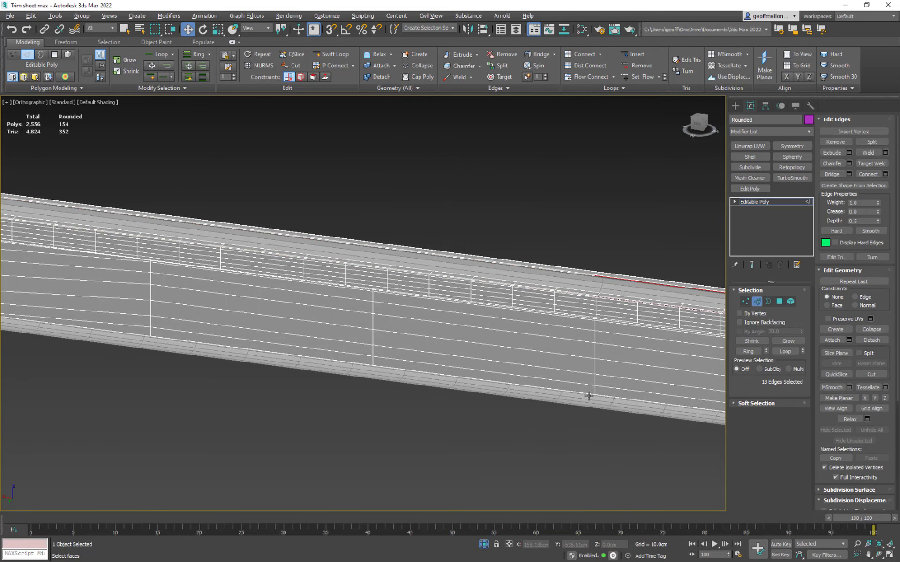
alt+middle_drag(589, 396, 557, 422)
alt+drag(631, 308, 618, 309)
middle_drag(605, 441, 630, 429)
scroll(432, 315, up, 5)
alt+middle_drag(495, 340, 428, 298)
scroll(651, 351, down, 3)
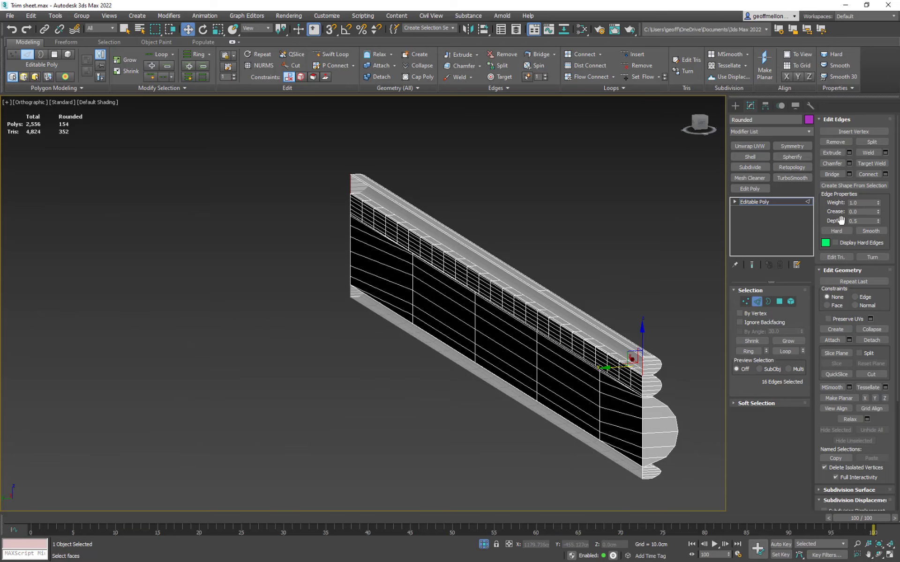
Try to bridge the two vertical end runs on the back of the topmost thin moulding
click(832, 174)
alt+middle_drag(704, 374, 635, 304)
key(ctrl+z)
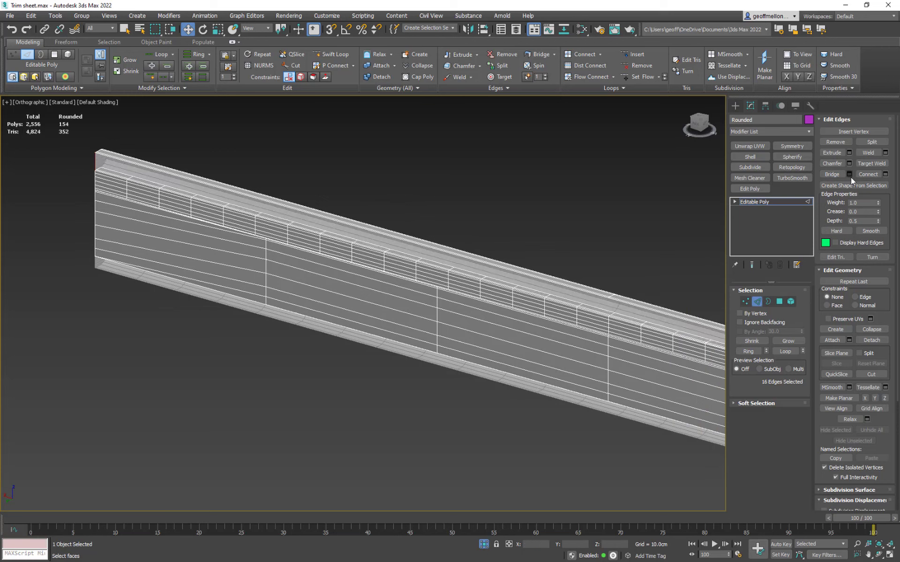
Bridge the two vertical end runs across the topmost thin moulding's back, raising the segment count to add a middle loop
click(849, 175)
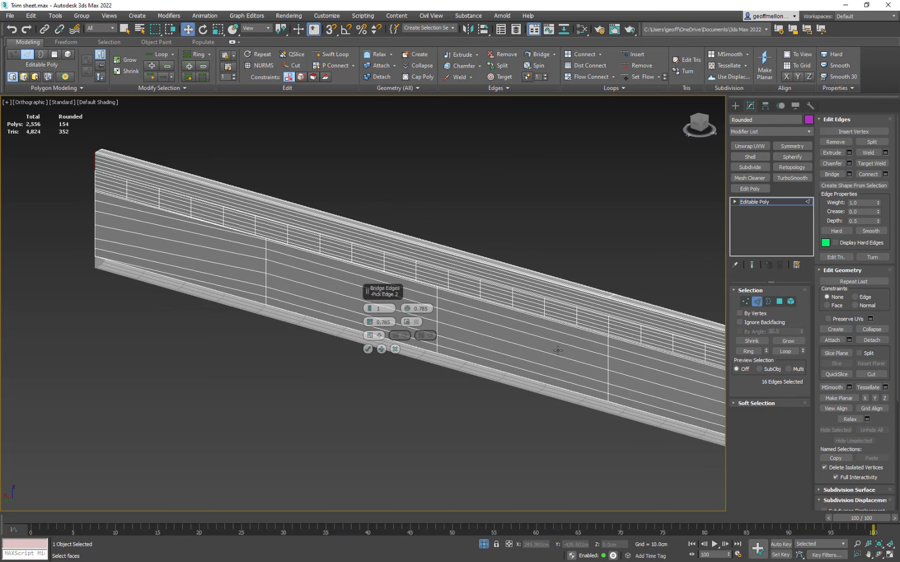
drag(369, 309, 461, 274)
click(368, 349)
scroll(581, 289, up, 5)
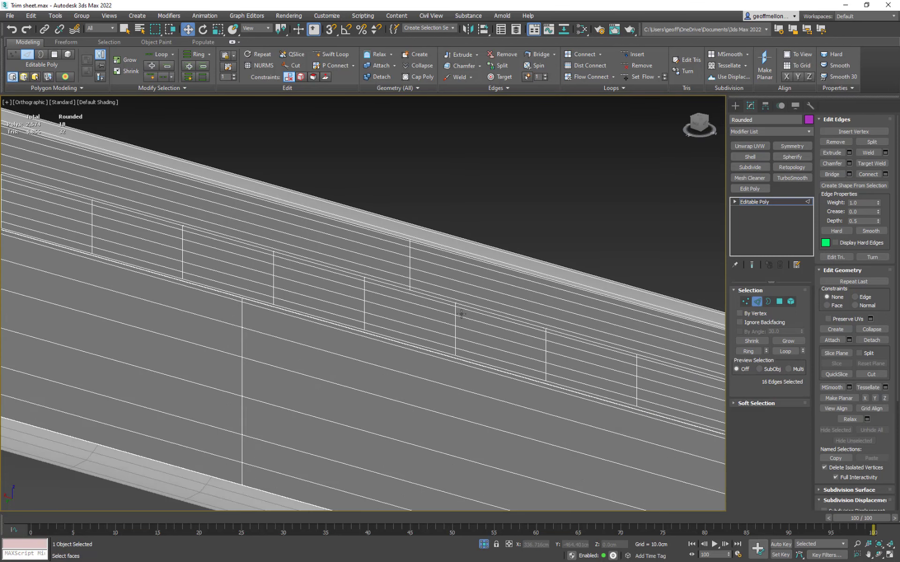
Select the new middle loop on the topmost moulding's back and slide it lengthwise into line with the front cross-section loop
middle_drag(581, 289, 479, 277)
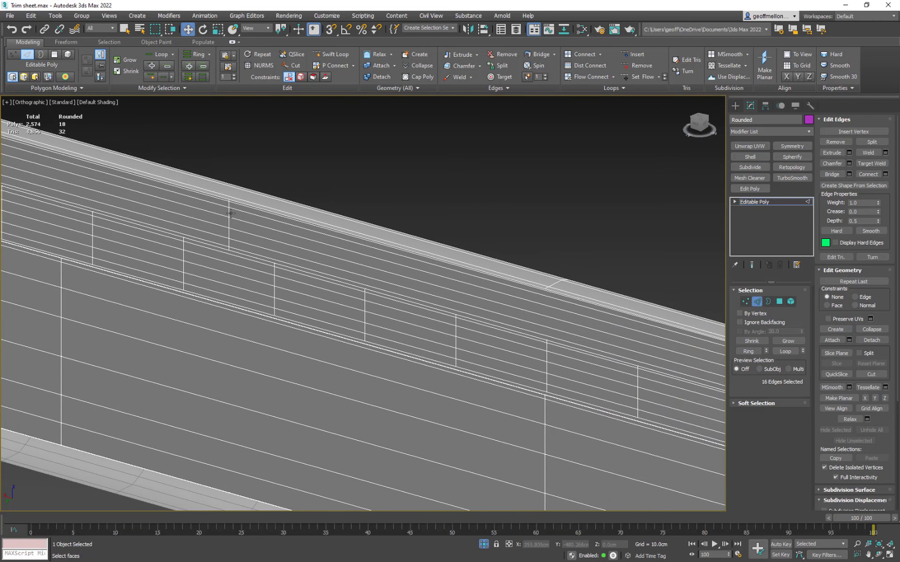
double_click(230, 213)
drag(209, 215, 529, 305)
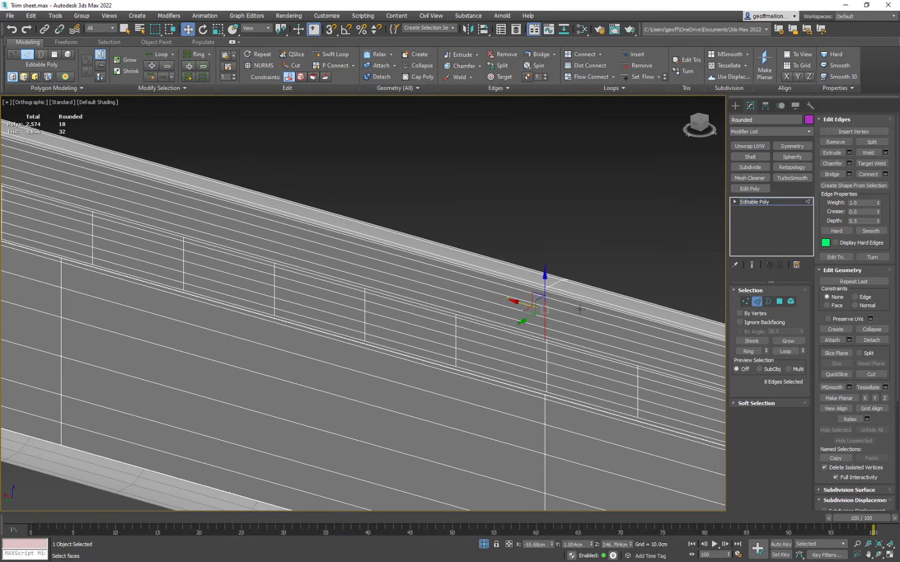
Weld the overlapping vertices at the upper end of the topmost moulding's back loop and check the vertex at its lower end
key(1)
scroll(539, 285, up, 2)
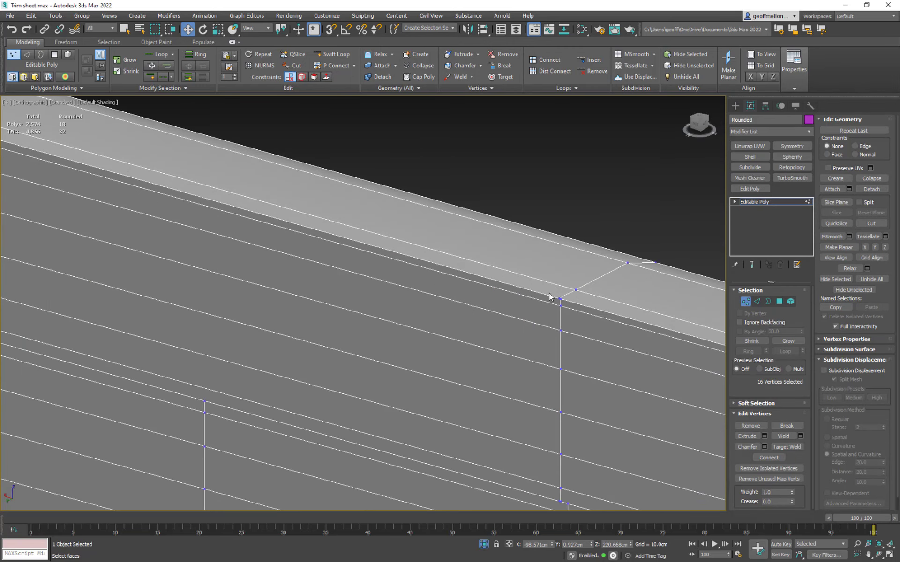
drag(571, 307, 571, 307)
middle_drag(561, 348, 584, 266)
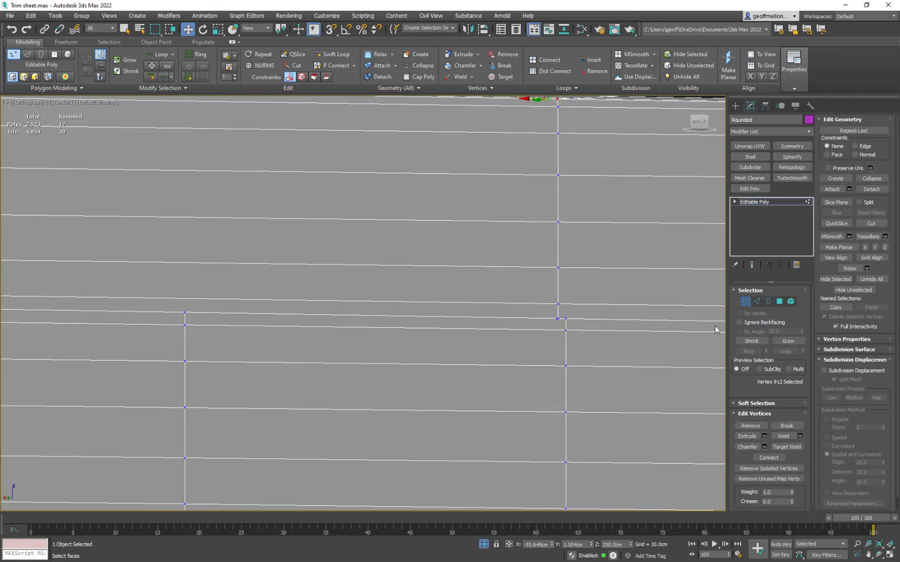
scroll(602, 309, up, 5)
drag(483, 332, 498, 354)
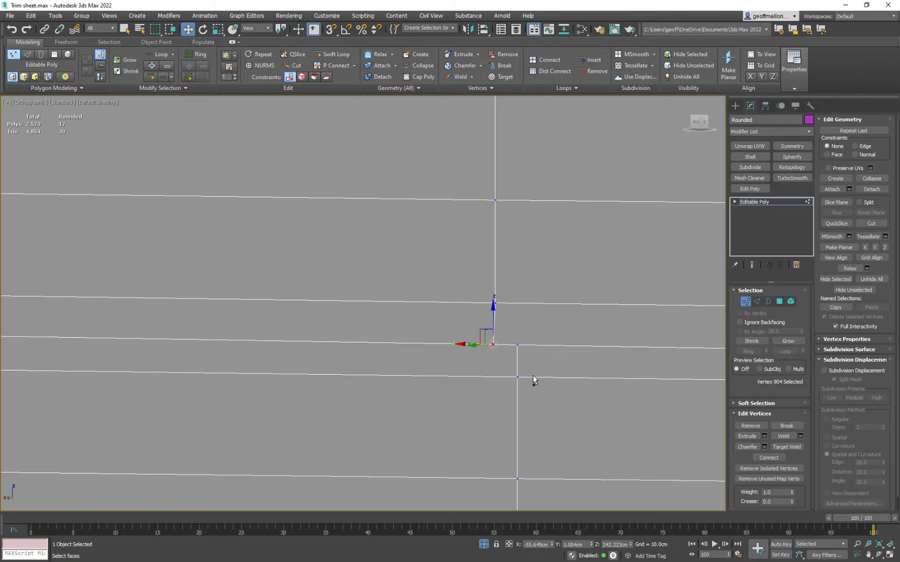
Select two adjacent cross-section loops on the second thin moulding from the top and expand the selection to all its cross-section loops
scroll(563, 301, down, 5)
alt+middle_drag(572, 300, 603, 376)
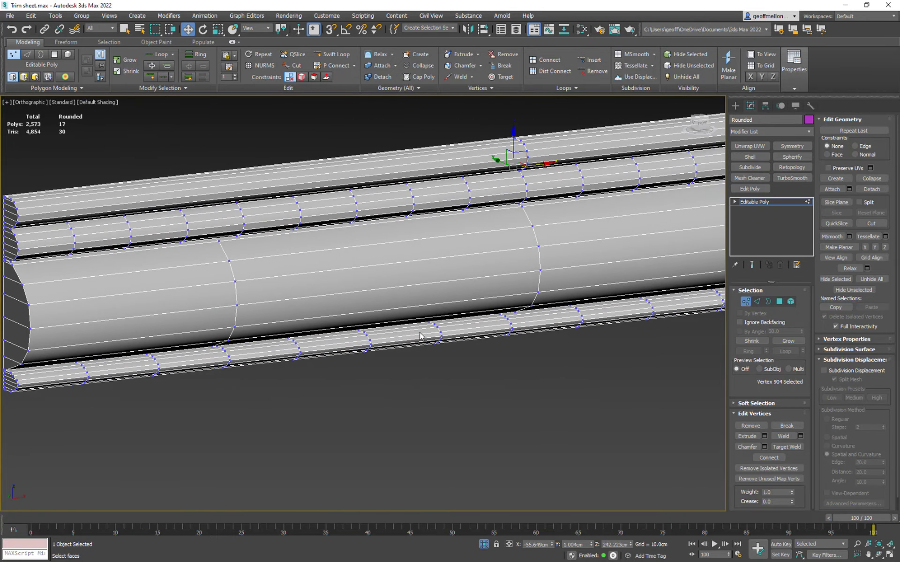
alt+middle_drag(540, 331, 500, 300)
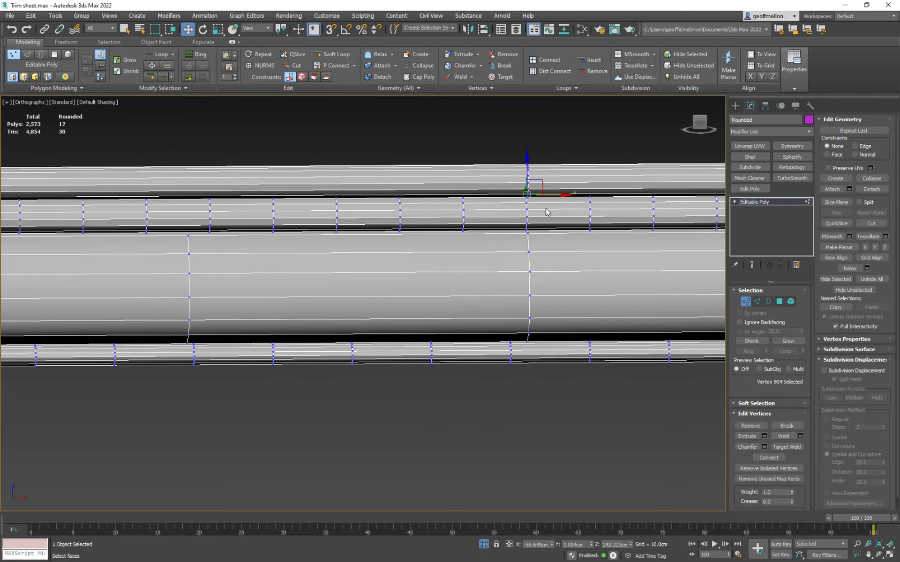
key(2)
double_click(526, 206)
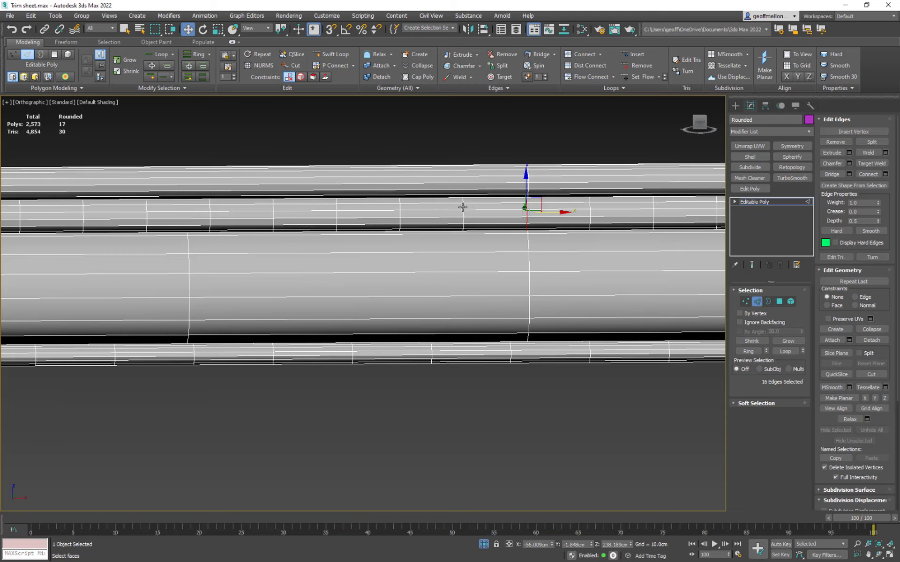
ctrl+double_click(463, 207)
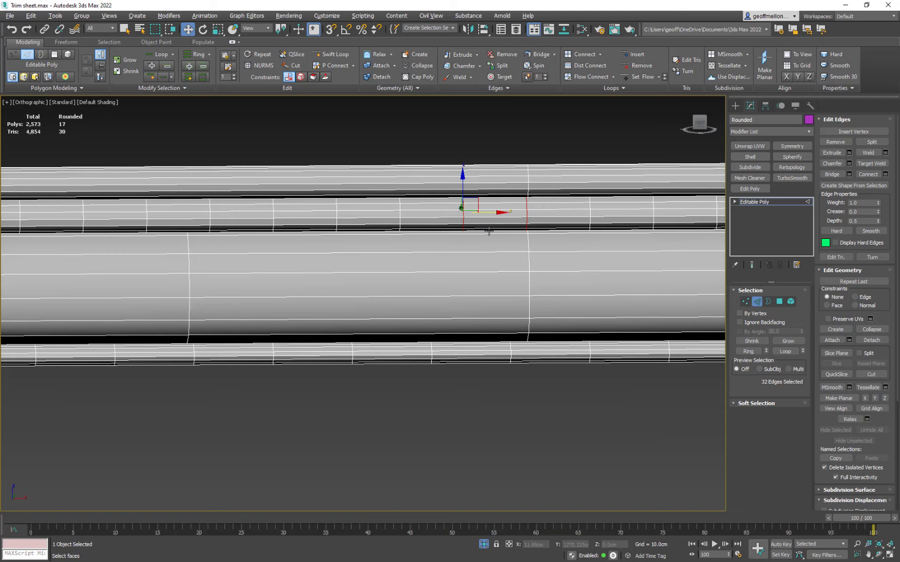
key(alt+r)
From the left view, deselect the edges on the moulding's flat back and sides, keeping only the curved front profile edges
key(z)
alt+middle_drag(488, 290, 583, 292)
key(l)
key(z)
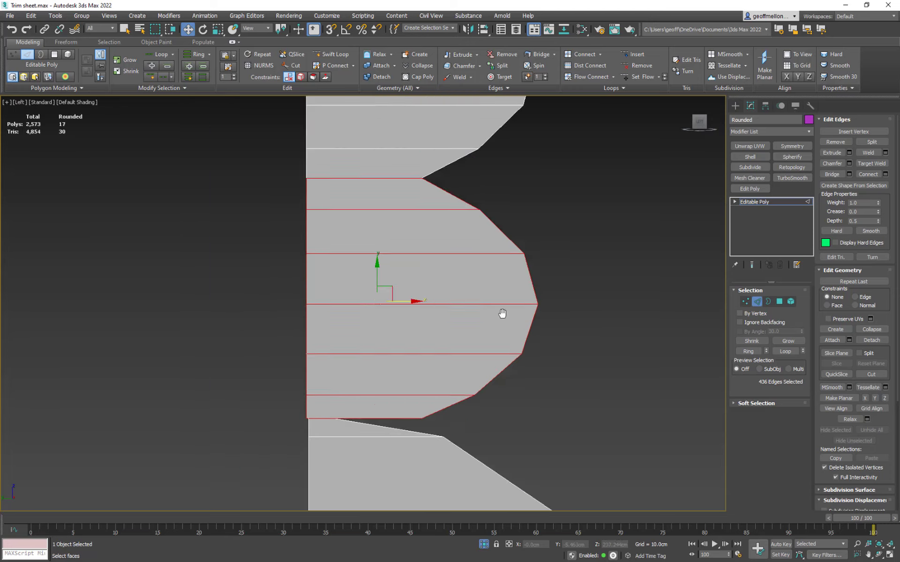
alt+drag(460, 416, 462, 418)
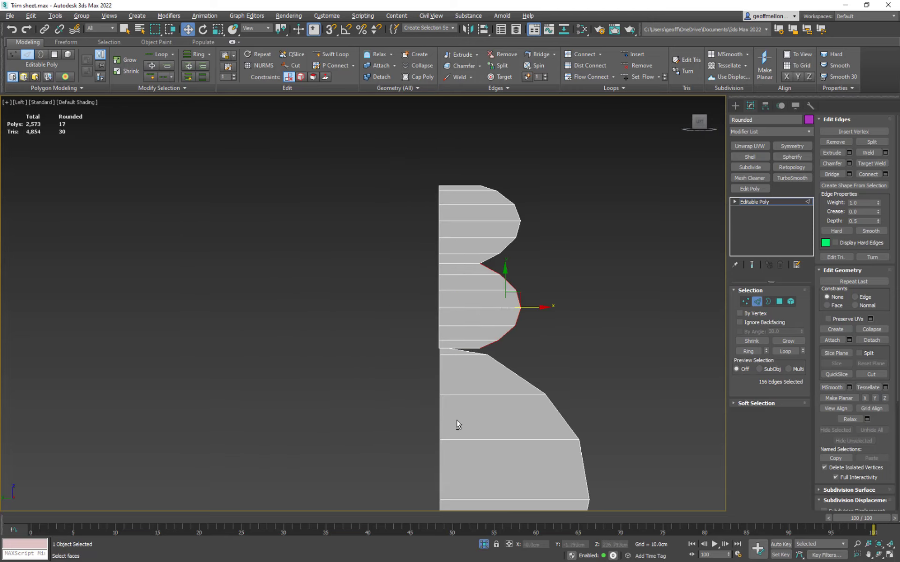
Deselect the profile edges at both ends of the second thin moulding, keeping only the intermediate cross-section edges
alt+middle_drag(620, 412, 238, 342)
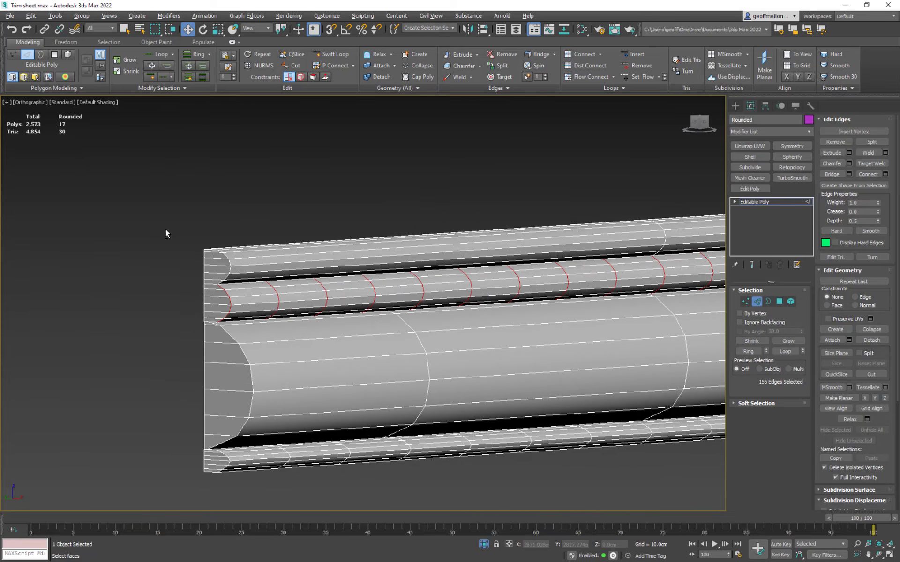
alt+drag(165, 233, 238, 351)
middle_drag(376, 356, 256, 385)
alt+drag(440, 268, 426, 374)
alt+middle_drag(426, 373, 450, 335)
middle_drag(450, 335, 492, 321)
scroll(492, 321, down, 4)
alt+middle_drag(354, 337, 469, 352)
scroll(419, 312, up, 4)
scroll(291, 323, down, 2)
middle_drag(291, 324, 407, 278)
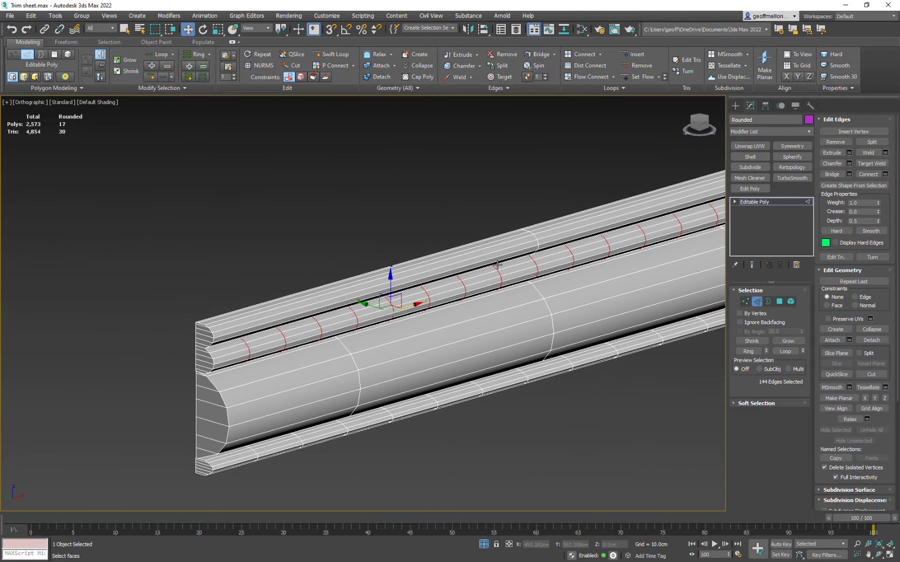
Extrude the selected cross-section edges inward with a height of -1.591 cm and a width of 0.474 cm to form grooves
right_click(481, 264)
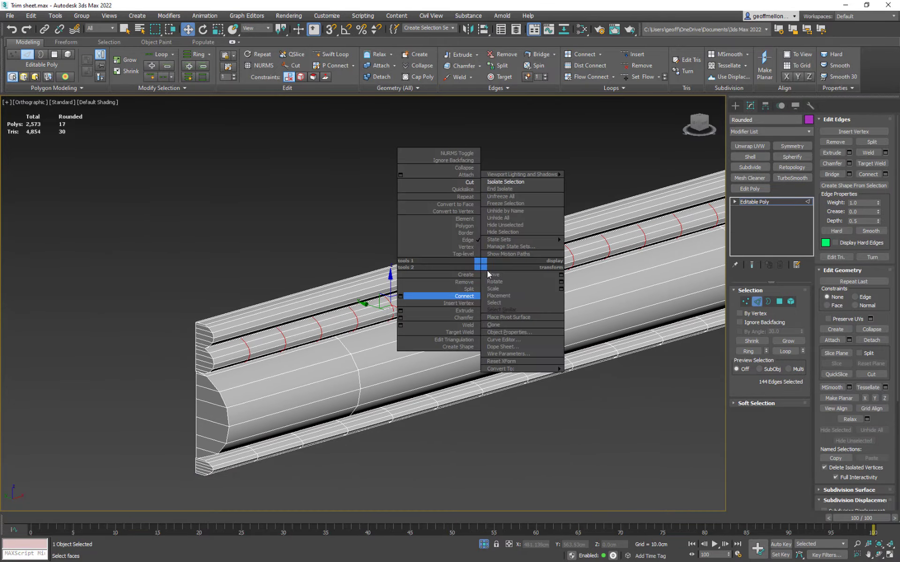
click(400, 311)
alt+middle_drag(460, 426, 376, 304)
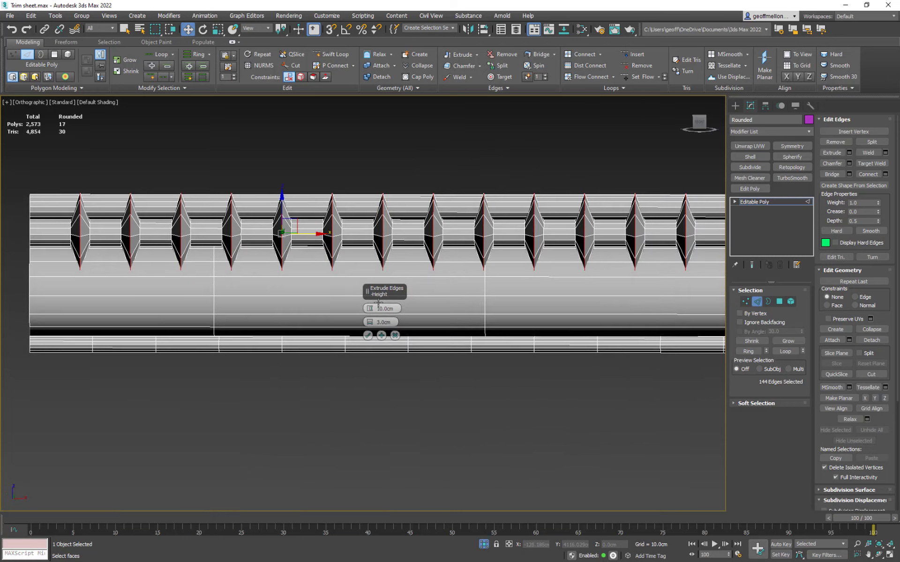
drag(369, 313, 369, 351)
alt+middle_drag(375, 328, 401, 300)
mouse_move(370, 323)
mouse_down()
mouse_move(370, 333)
mouse_move(371, 325)
mouse_up()
Add the missed short edge beneath each groove to the extrusion, working from the large moulding's middle area to its left end
alt+middle_drag(538, 261, 524, 238)
scroll(500, 239, up, 6)
scroll(525, 237, up, 3)
ctrl+click(526, 224)
scroll(558, 240, down, 6)
middle_drag(372, 216, 551, 205)
scroll(551, 205, up, 3)
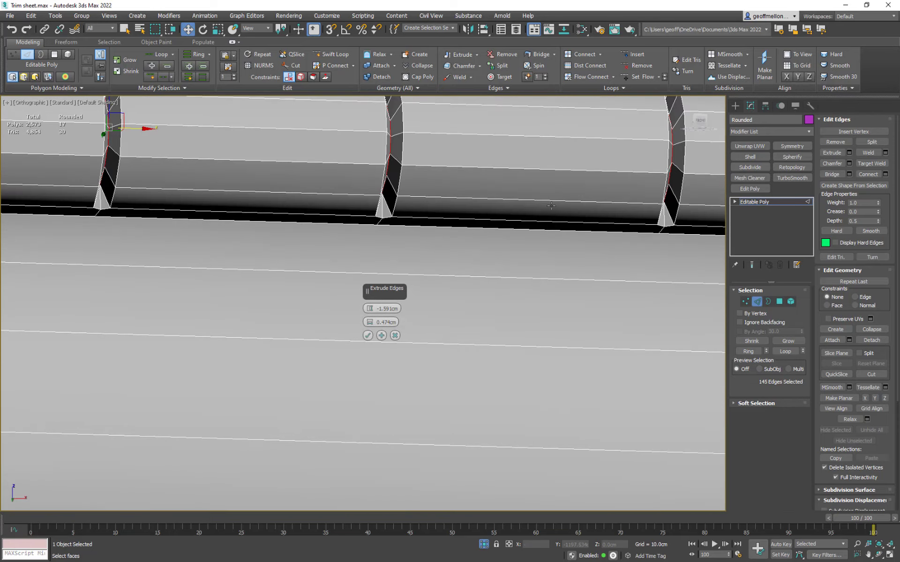
ctrl+click(380, 222)
alt+middle_drag(380, 222, 405, 192)
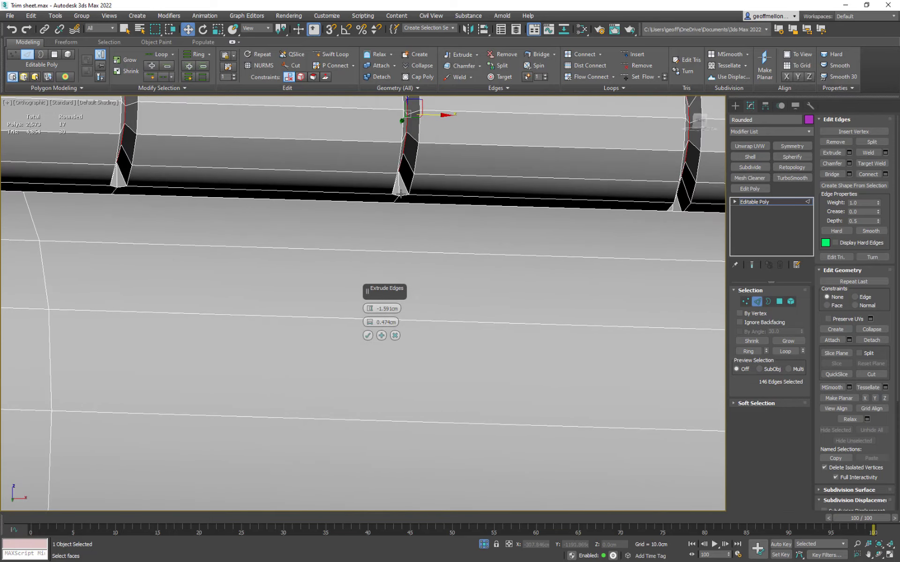
ctrl+click(396, 198)
alt+middle_drag(296, 207, 454, 217)
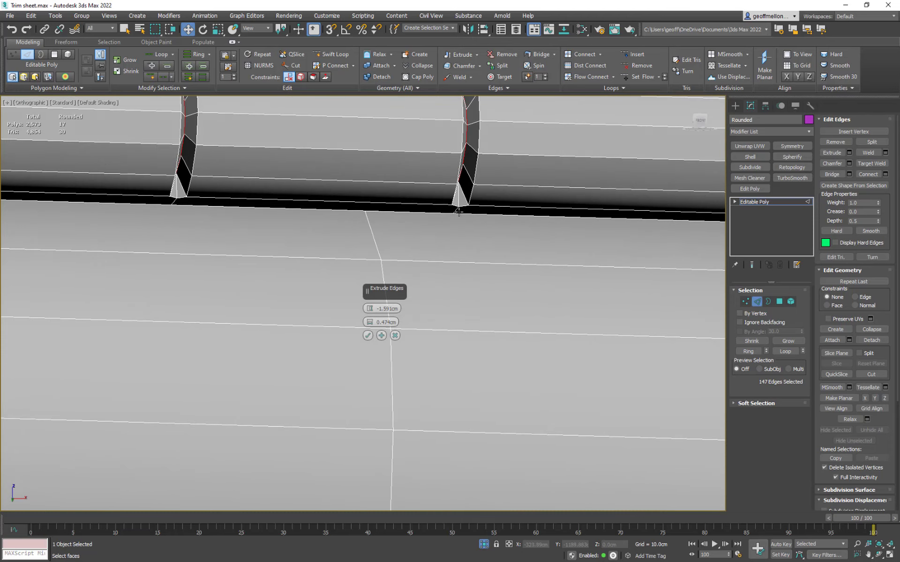
ctrl+click(459, 211)
alt+middle_drag(410, 237, 545, 200)
ctrl+click(430, 205)
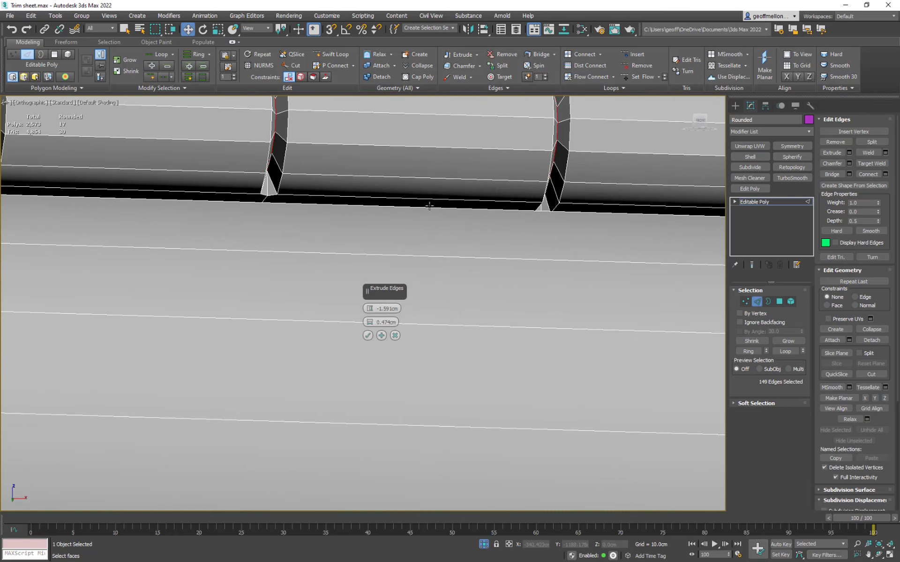
ctrl+click(270, 200)
alt+middle_drag(273, 227, 410, 209)
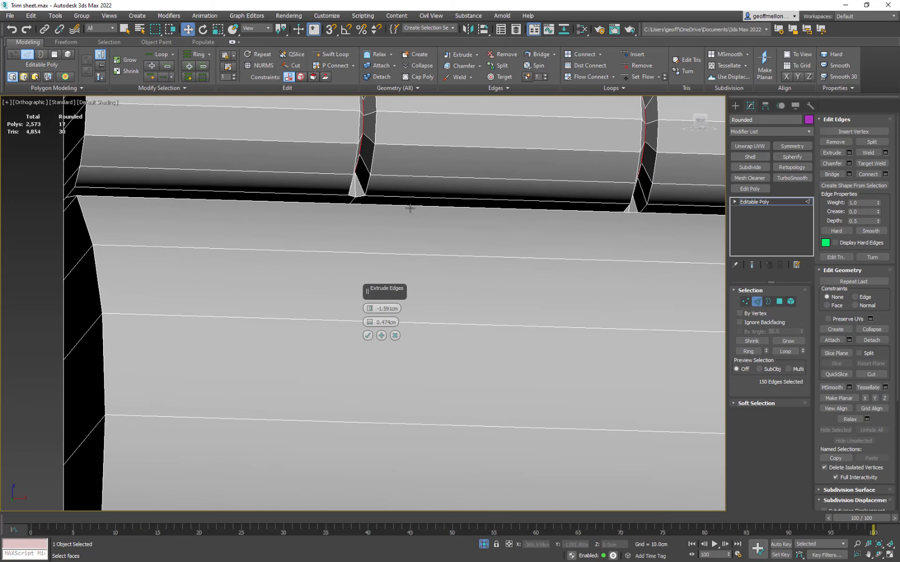
ctrl+click(350, 201)
Add the missed short edge beneath each groove to the extrusion, working rightward from the left part of the grooved moulding
scroll(703, 223, down, 5)
middle_drag(697, 222, 326, 196)
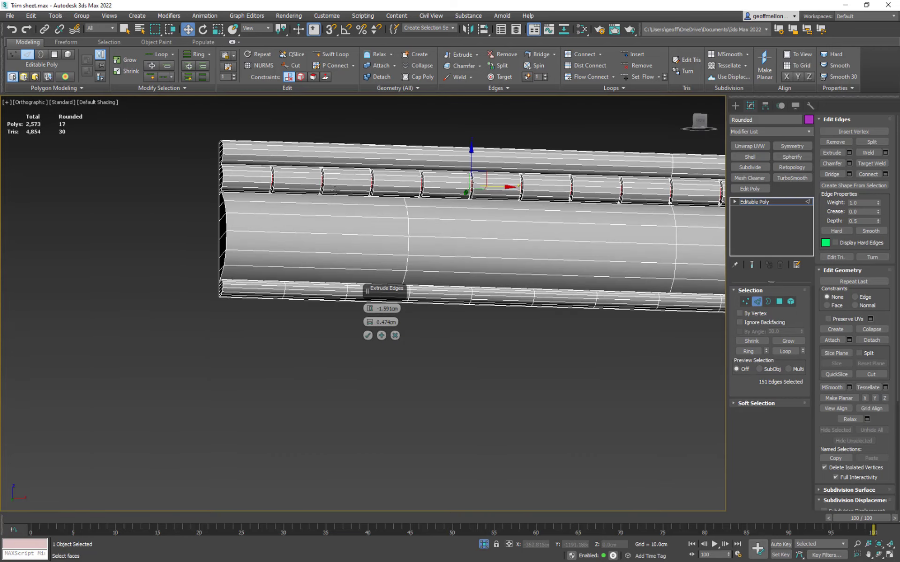
middle_drag(693, 204, 462, 221)
scroll(488, 222, up, 5)
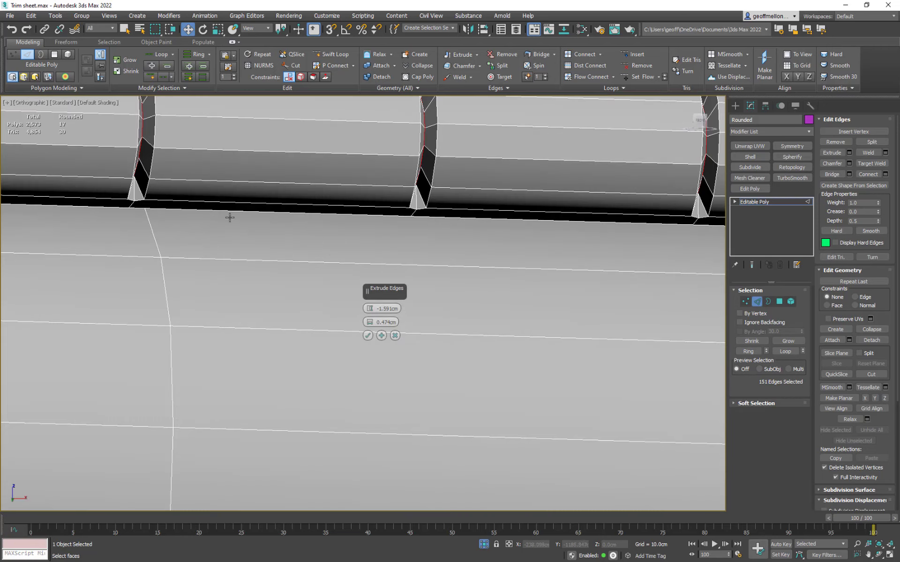
ctrl+click(133, 204)
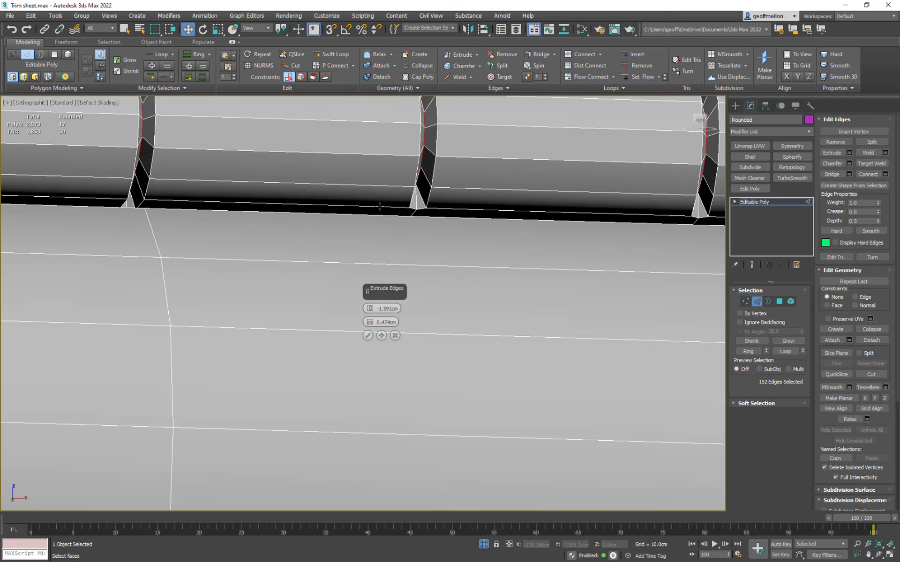
ctrl+click(416, 212)
middle_drag(415, 211, 393, 207)
ctrl+click(392, 205)
middle_drag(560, 236, 258, 238)
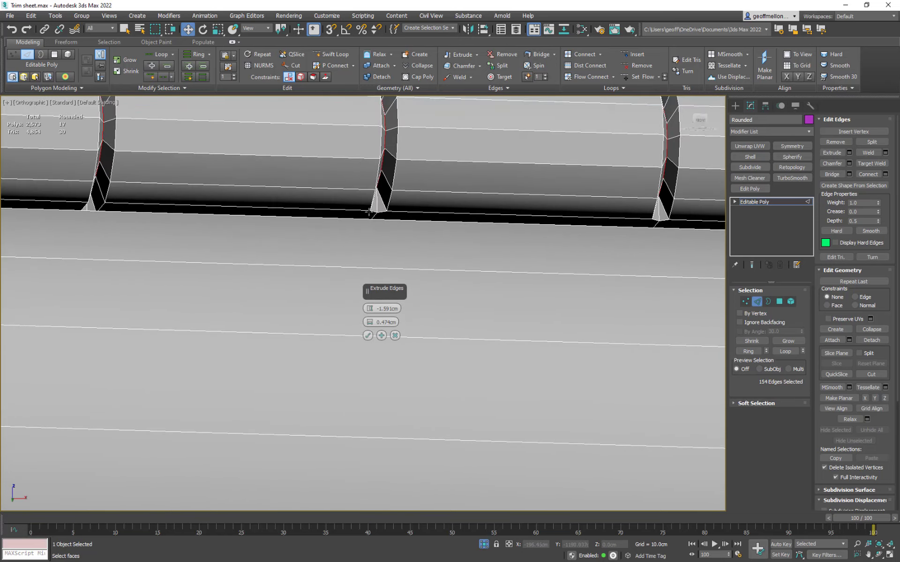
ctrl+click(373, 214)
middle_drag(373, 214, 318, 186)
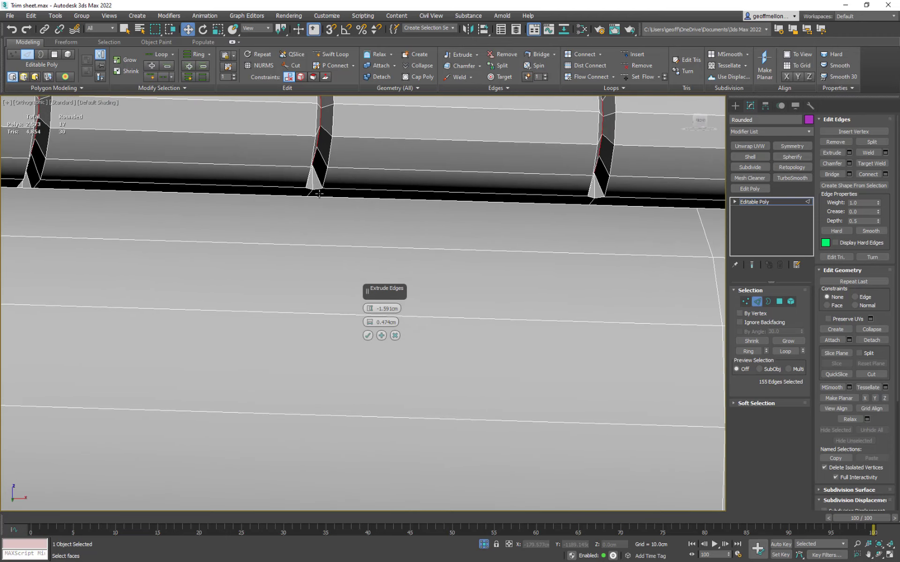
ctrl+click(310, 193)
ctrl+click(592, 203)
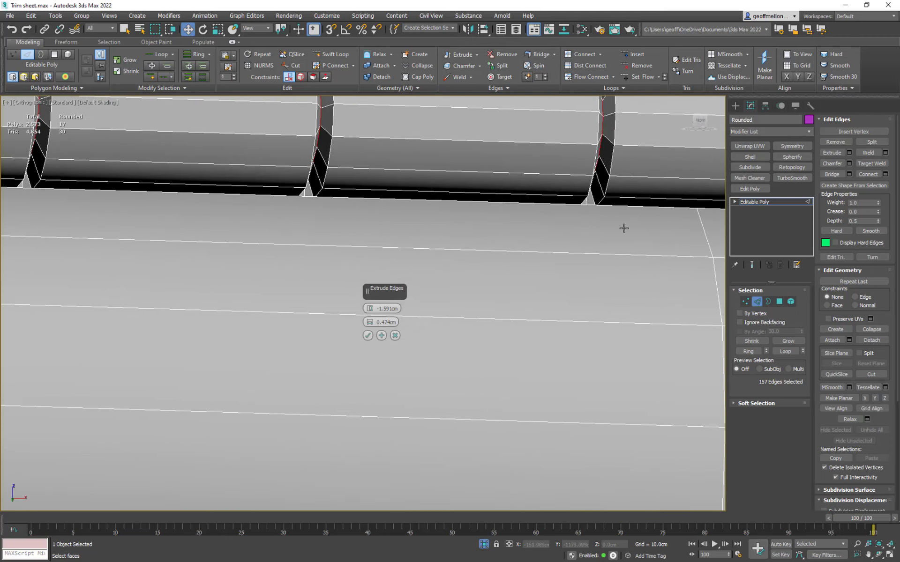
middle_drag(622, 227, 547, 205)
ctrl+click(536, 216)
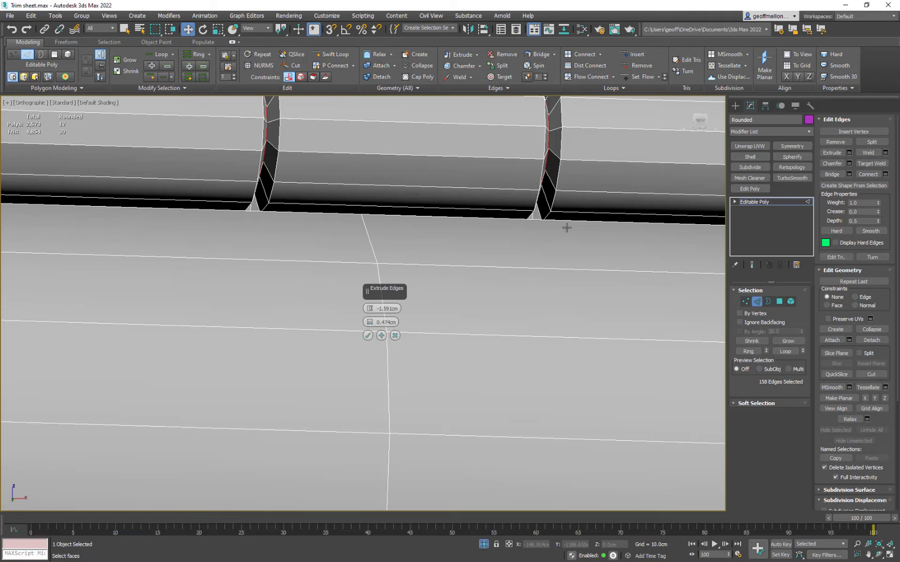
Extend the extrusion to the short edges beneath the next five grooves toward the middle of the moulding
scroll(628, 218, down, 2)
middle_drag(628, 218, 281, 223)
middle_drag(468, 220, 289, 203)
scroll(441, 196, up, 2)
scroll(441, 197, up, 2)
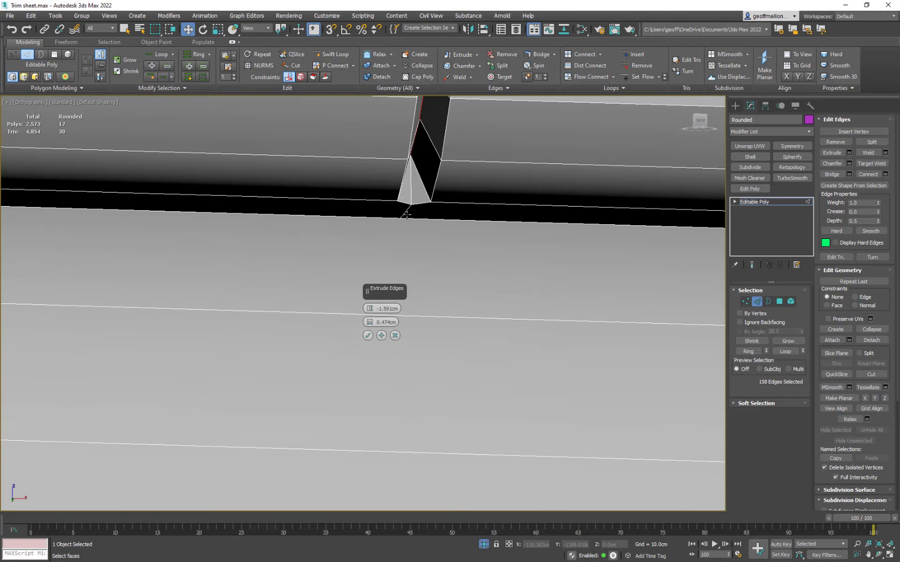
ctrl+click(406, 214)
middle_drag(406, 214, 274, 191)
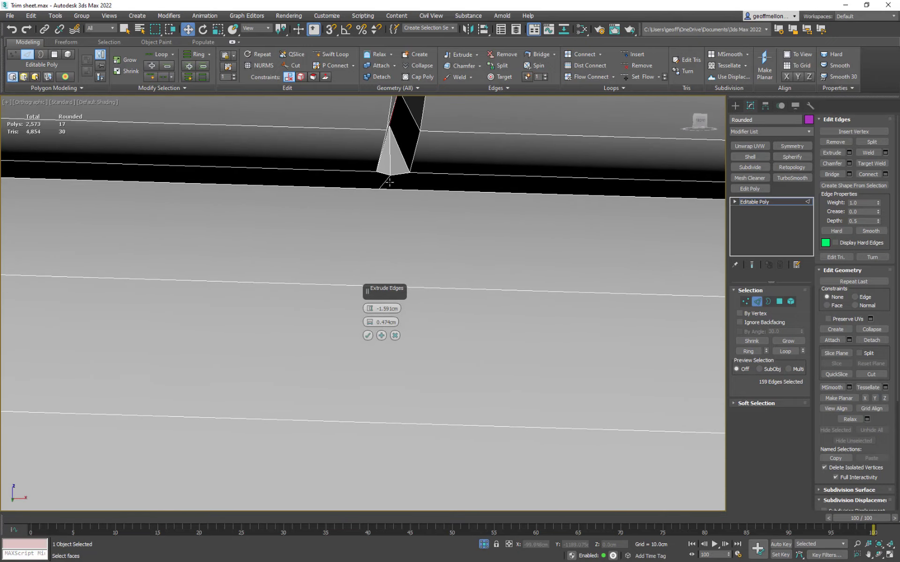
ctrl+click(382, 185)
middle_drag(486, 186, 402, 175)
scroll(417, 181, down, 5)
scroll(402, 175, up, 3)
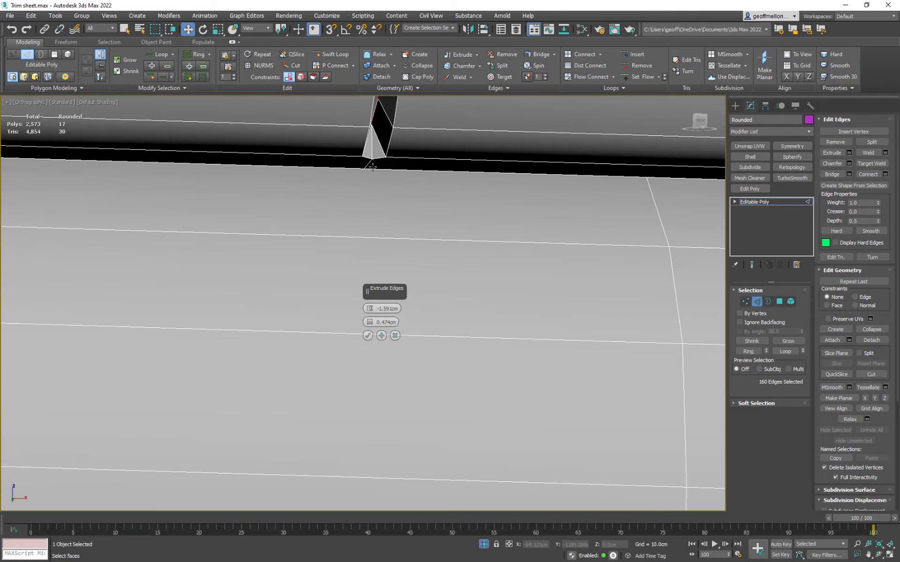
ctrl+click(369, 165)
middle_drag(561, 203, 331, 195)
middle_drag(565, 187, 382, 204)
ctrl+click(357, 187)
mouse_move(614, 213)
middle_down()
mouse_move(384, 193)
mouse_move(445, 196)
middle_up()
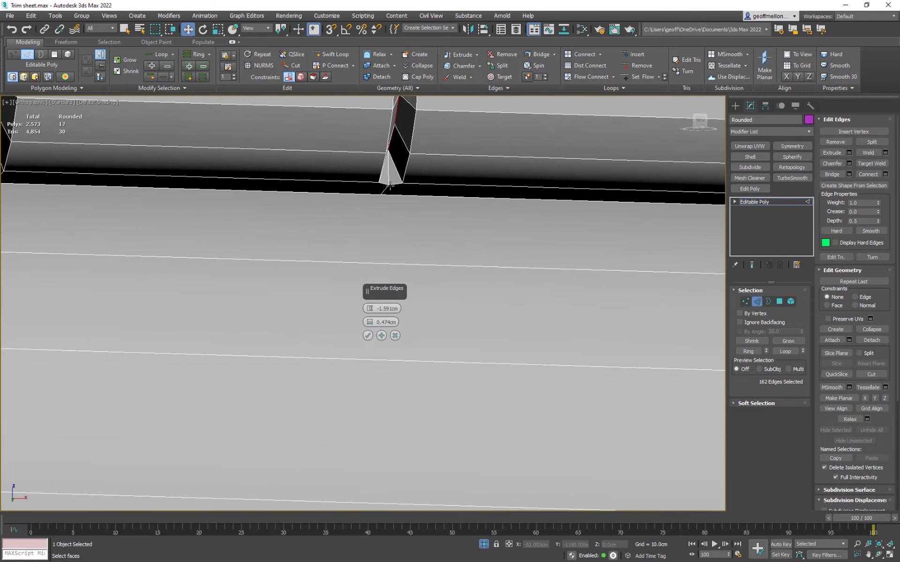
ctrl+click(383, 191)
Include the short edges beneath the three grooves that follow around the moulding's middle in the extrusion
middle_drag(537, 205, 337, 211)
middle_drag(639, 197, 460, 172)
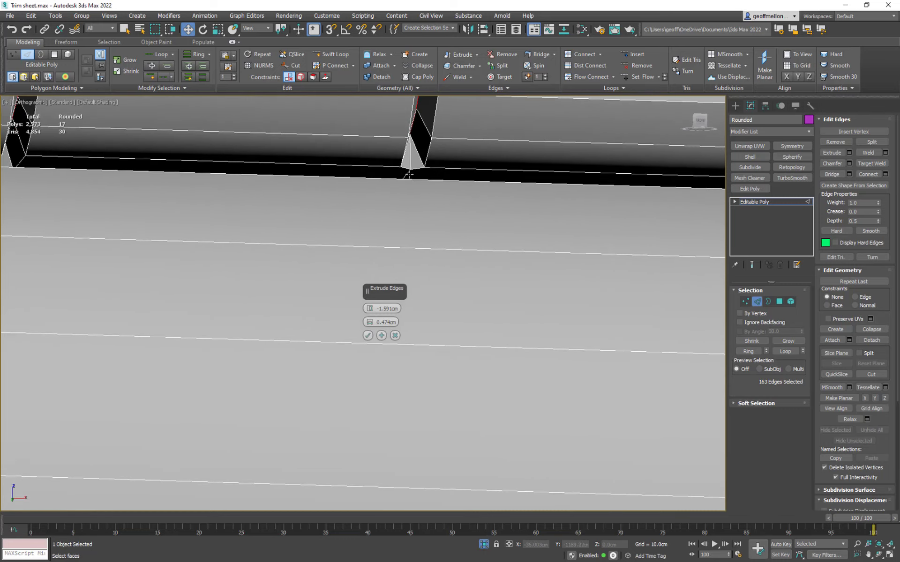
ctrl+click(410, 174)
middle_drag(521, 216, 491, 228)
ctrl+click(545, 196)
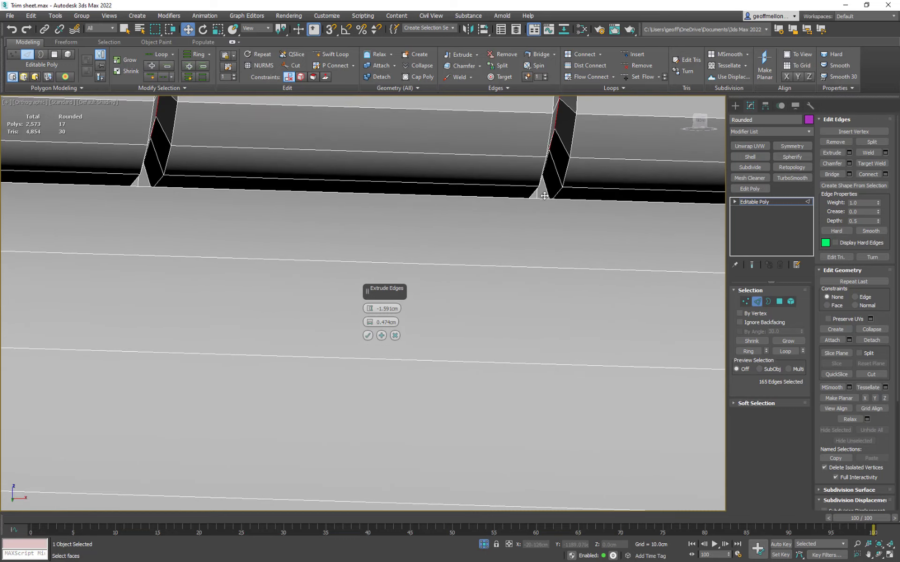
middle_drag(637, 216, 225, 206)
middle_drag(539, 204, 365, 189)
ctrl+click(378, 195)
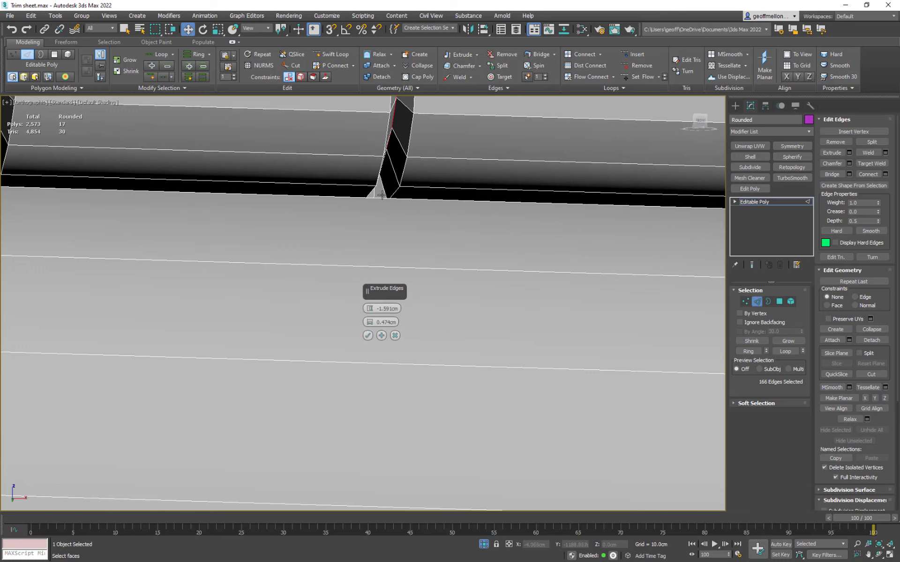
Add the missed short edges at the upper ends of several grooves to the extrusion, viewing the grooved moulding from the opposite angle
scroll(255, 223, down, 3)
scroll(211, 201, down, 3)
mouse_move(250, 197)
alt+middle_down()
mouse_move(227, 215)
mouse_move(244, 197)
alt+middle_up()
scroll(243, 197, up, 7)
scroll(317, 180, down, 10)
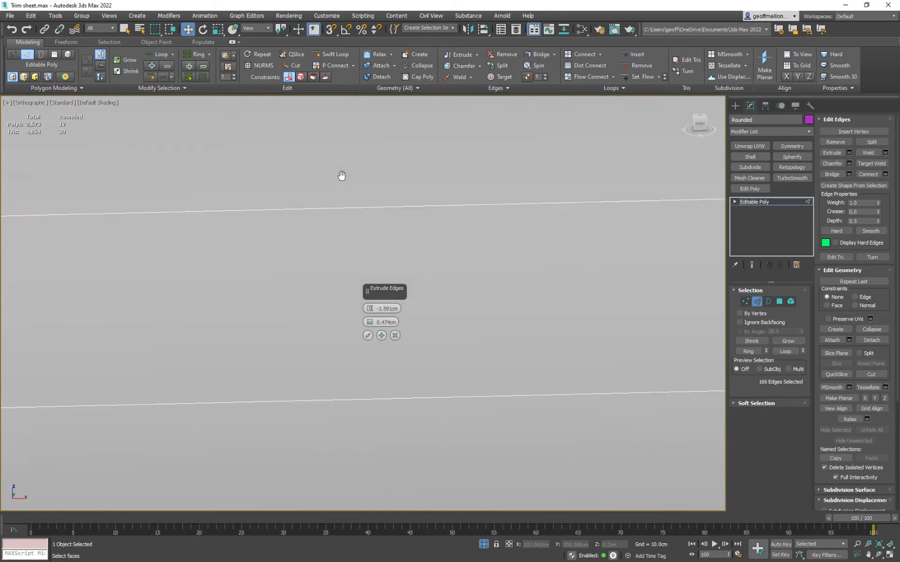
alt+middle_drag(414, 232, 375, 260)
scroll(417, 206, up, 8)
middle_drag(435, 278, 535, 202)
middle_drag(480, 323, 557, 280)
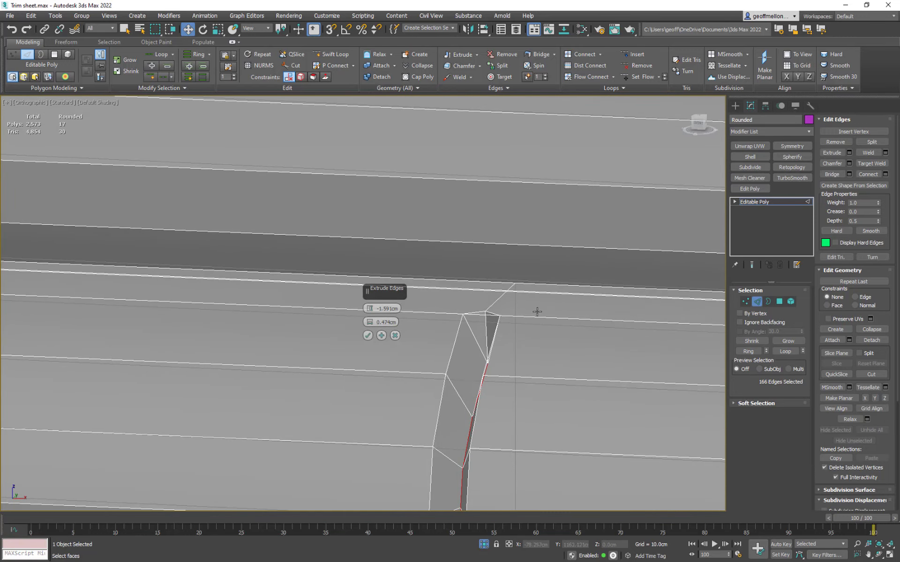
ctrl+click(487, 312)
alt+middle_drag(501, 328, 571, 229)
scroll(549, 308, down, 3)
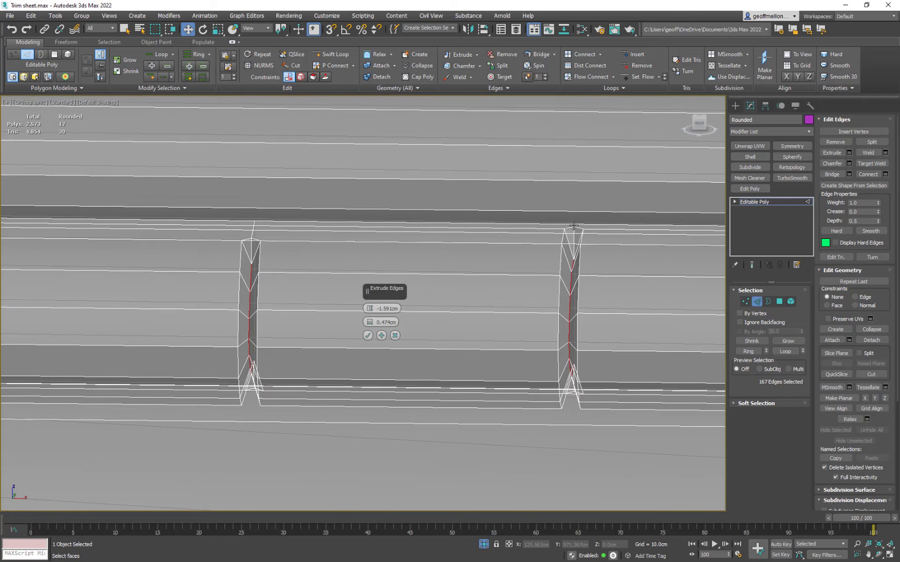
scroll(564, 295, down, 3)
scroll(518, 249, up, 6)
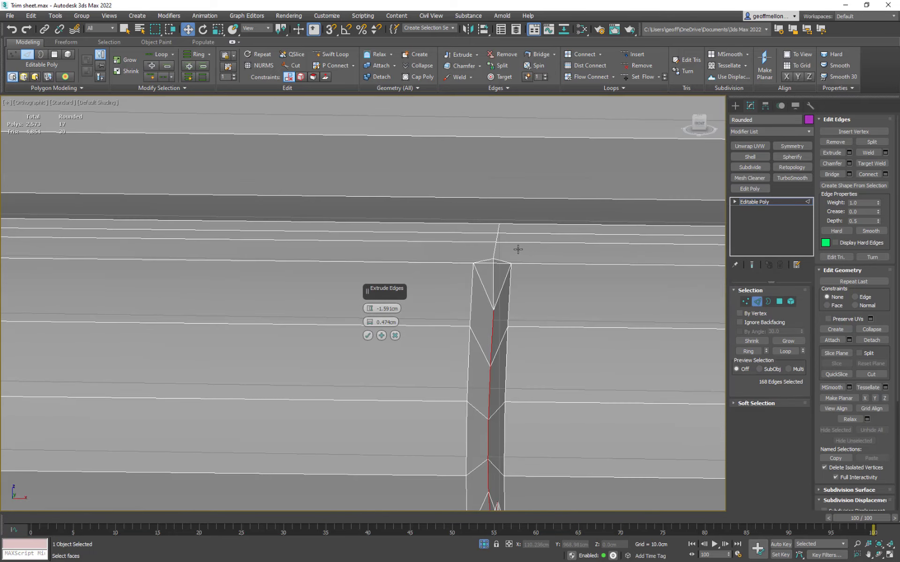
ctrl+click(493, 249)
mouse_move(589, 298)
alt+middle_down()
mouse_move(571, 294)
mouse_move(583, 280)
mouse_move(569, 273)
mouse_move(584, 280)
mouse_move(580, 289)
alt+middle_up()
scroll(583, 280, down, 3)
scroll(582, 289, down, 3)
scroll(411, 294, up, 8)
ctrl+click(365, 216)
middle_drag(416, 265, 846, 281)
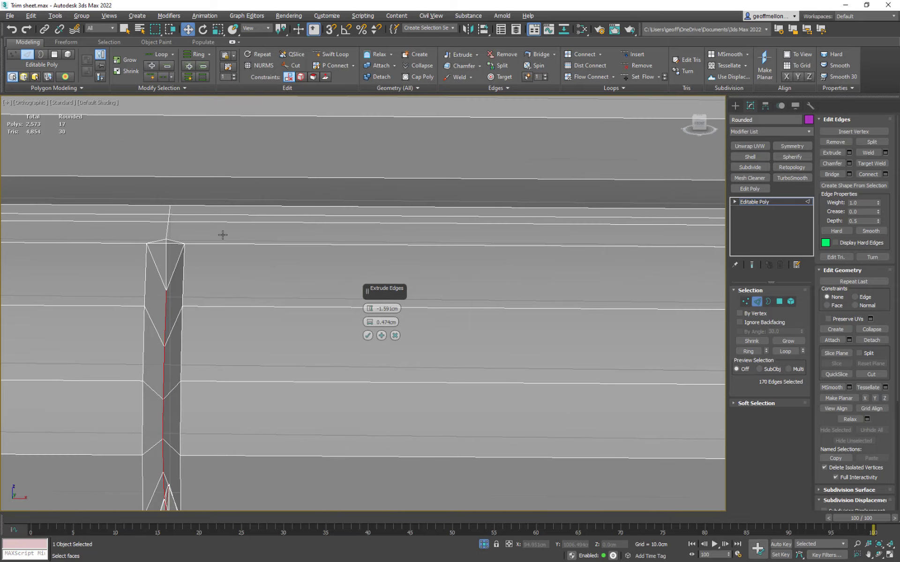
Expand the selected groove edges to full loops around the moulding and inspect the grooves on its back
key(alt+l)
scroll(325, 260, down, 10)
alt+middle_drag(291, 247, 490, 228)
scroll(490, 228, up, 7)
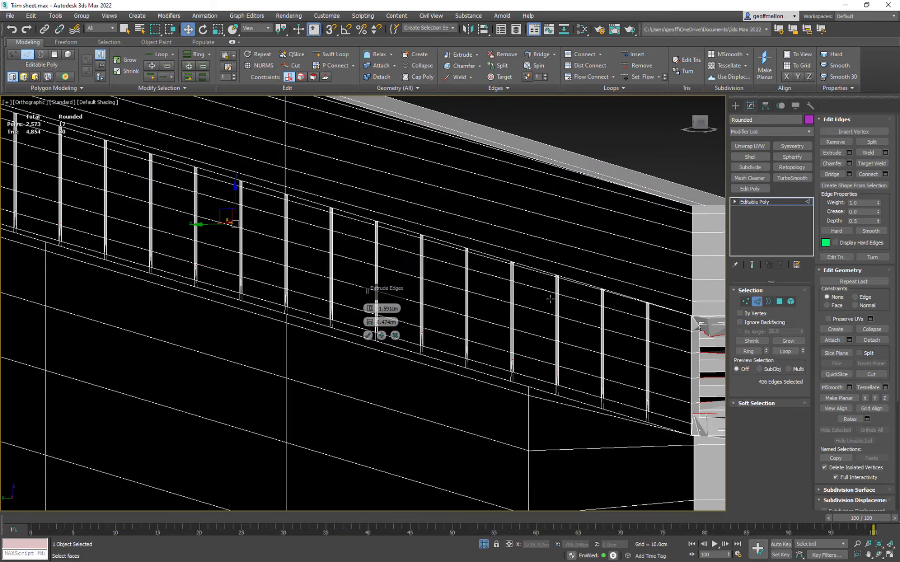
alt+middle_drag(550, 299, 573, 249)
scroll(572, 249, down, 5)
scroll(412, 261, up, 4)
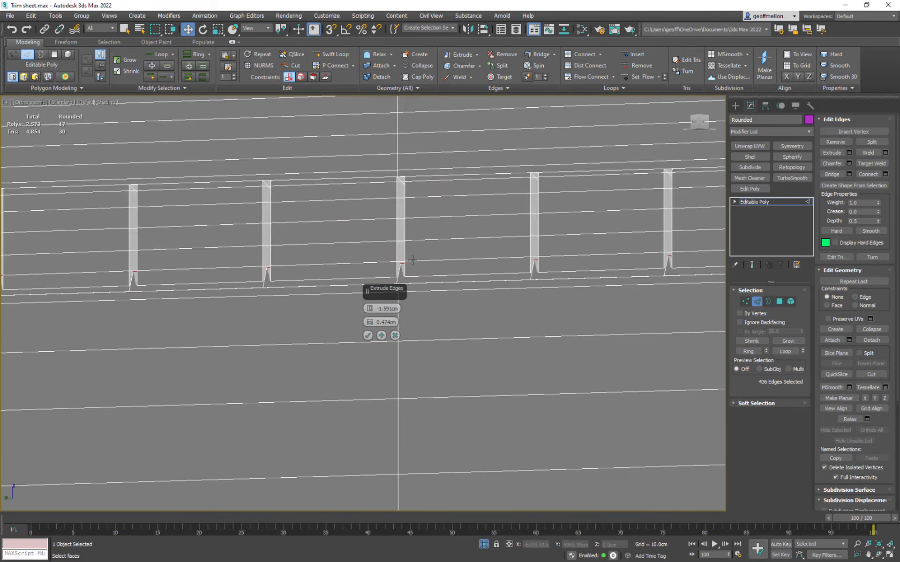
scroll(307, 199, down, 2)
scroll(434, 219, down, 5)
scroll(472, 209, up, 6)
scroll(567, 232, down, 3)
alt+middle_drag(566, 215, 618, 217)
scroll(619, 217, down, 3)
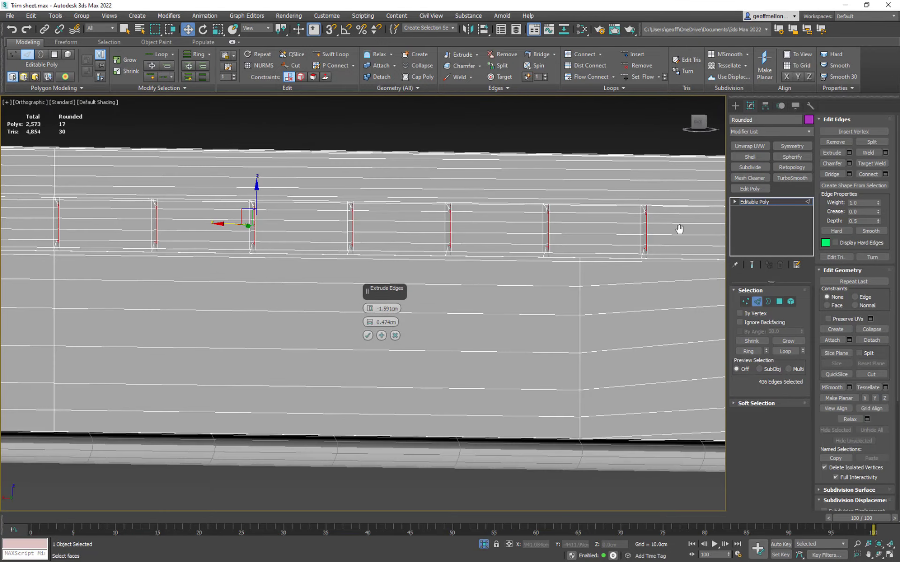
Deselect the unwanted edges at both ends of the grooved moulding so its end caps are left out of the extrusion
scroll(514, 191, up, 5)
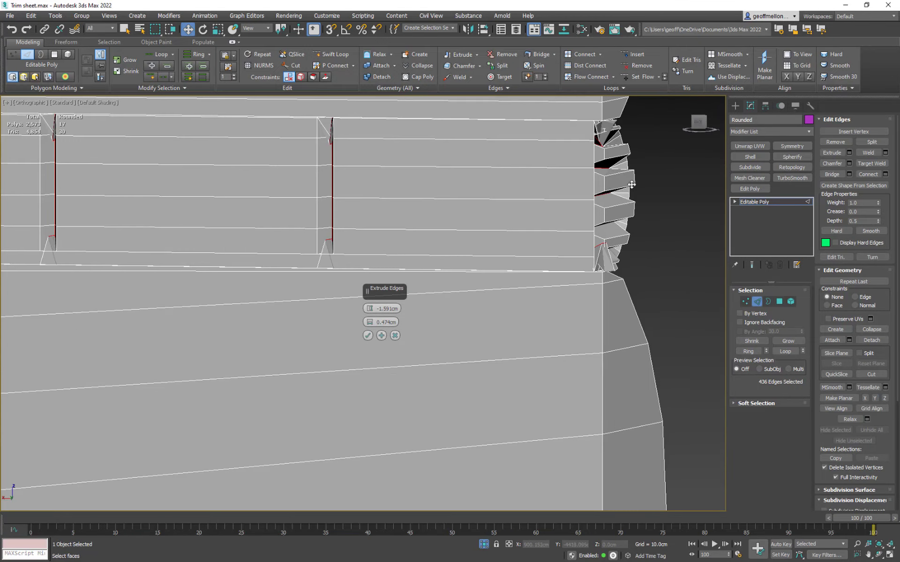
scroll(641, 173, down, 3)
alt+drag(596, 180, 567, 96)
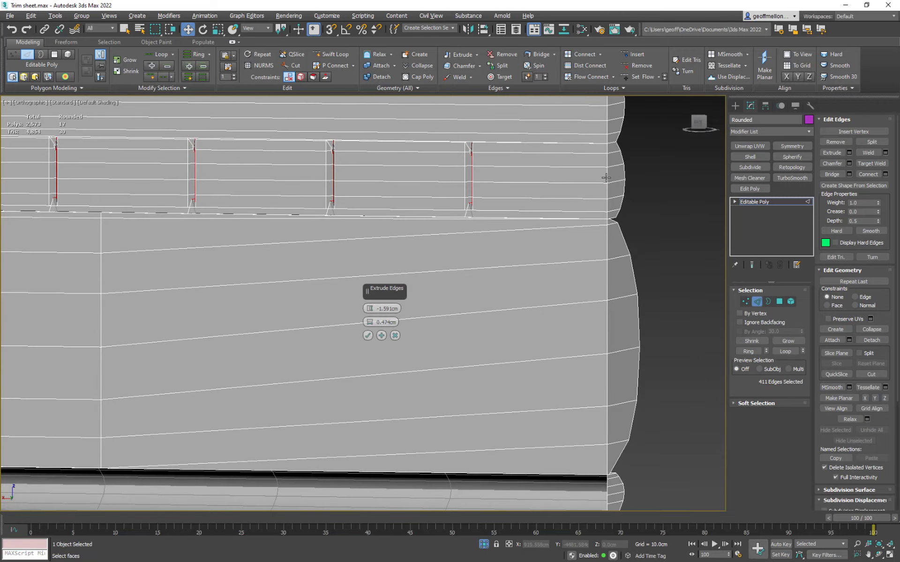
middle_drag(480, 185, 609, 197)
scroll(609, 197, down, 2)
middle_drag(450, 193, 675, 197)
scroll(89, 183, up, 2)
middle_drag(89, 182, 583, 178)
middle_drag(199, 227, 779, 257)
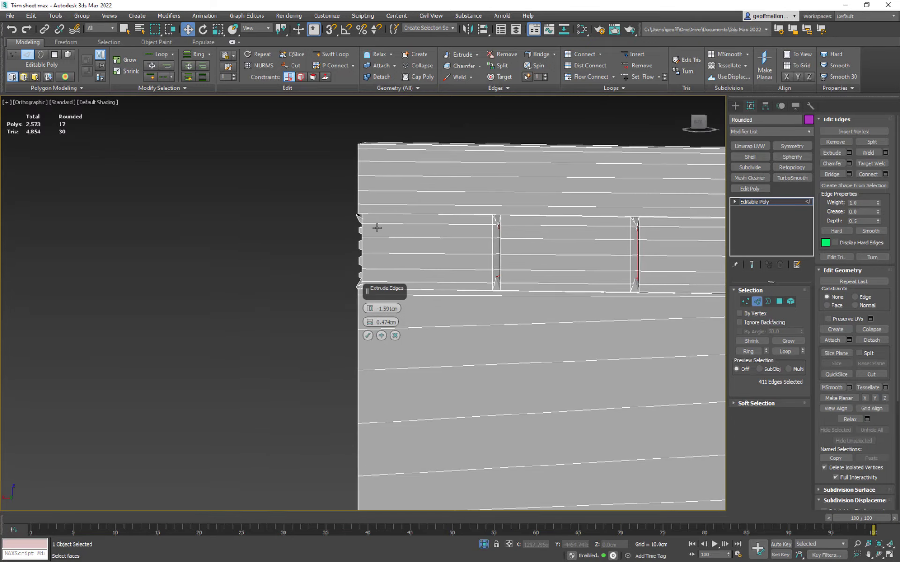
scroll(440, 322, down, 3)
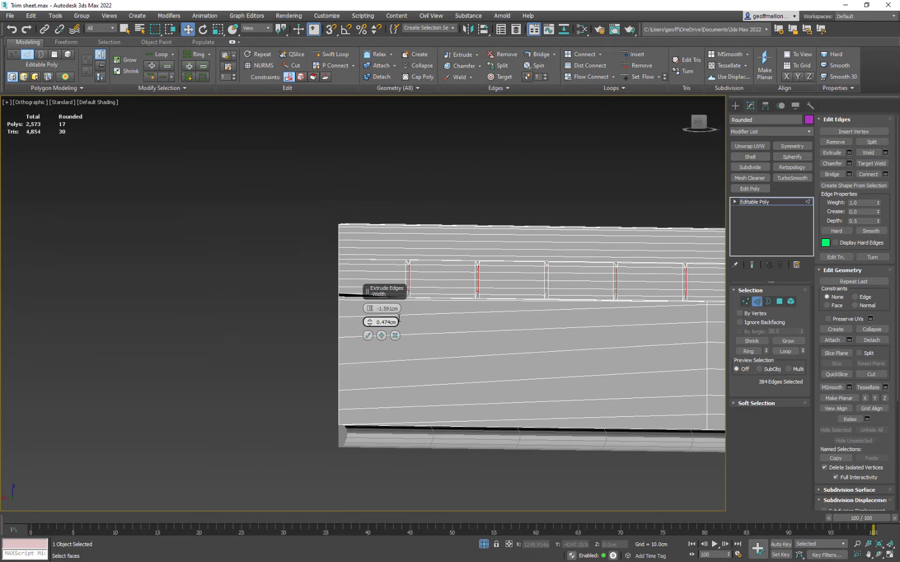
alt+middle_drag(458, 316, 236, 221)
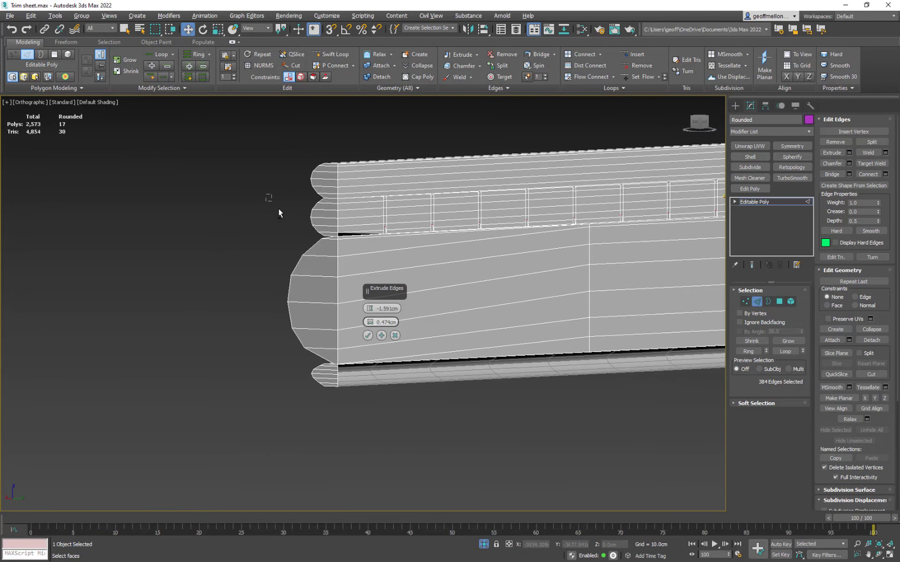
alt+drag(265, 194, 359, 264)
Set the groove extrusion height to -0.254 cm and check the grooves along the moulding's front
scroll(370, 239, up, 6)
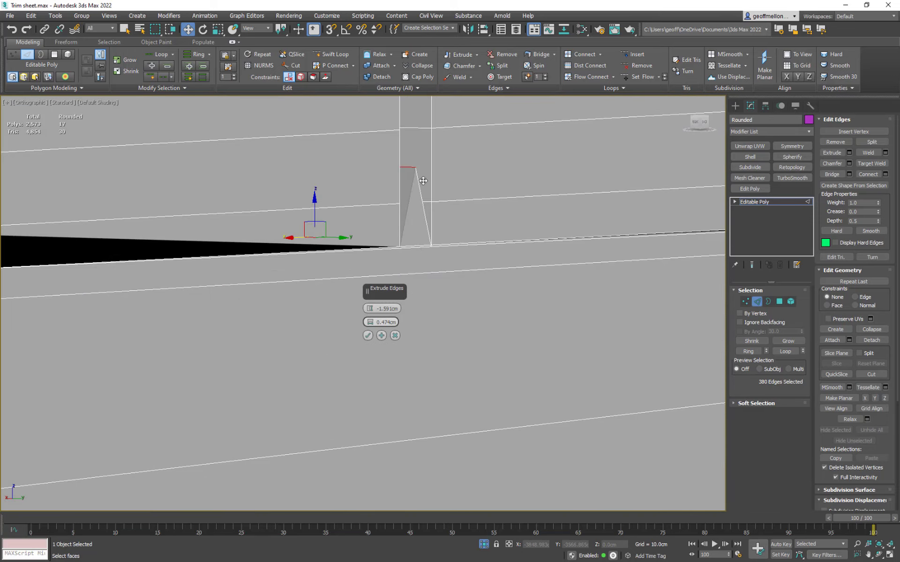
drag(370, 312, 161, 235)
scroll(178, 239, down, 10)
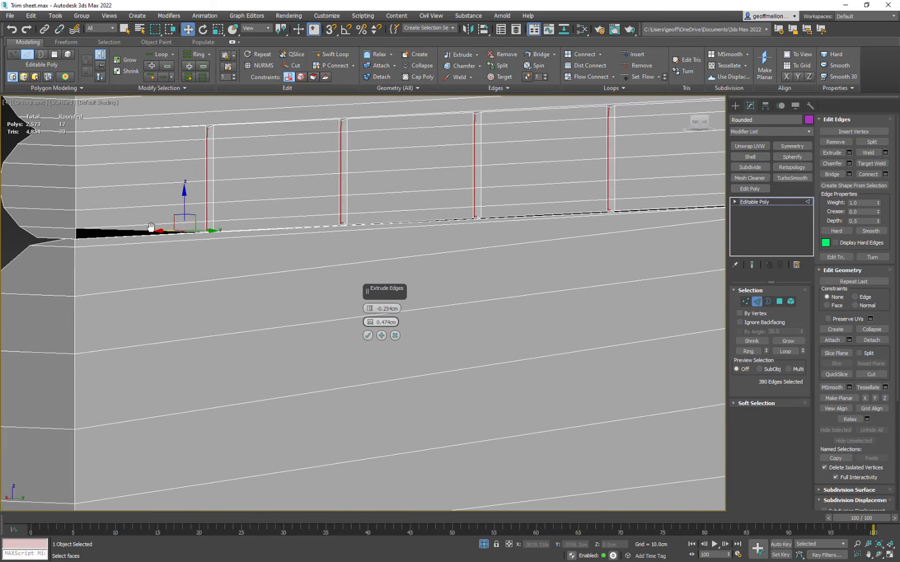
alt+middle_drag(352, 263, 210, 257)
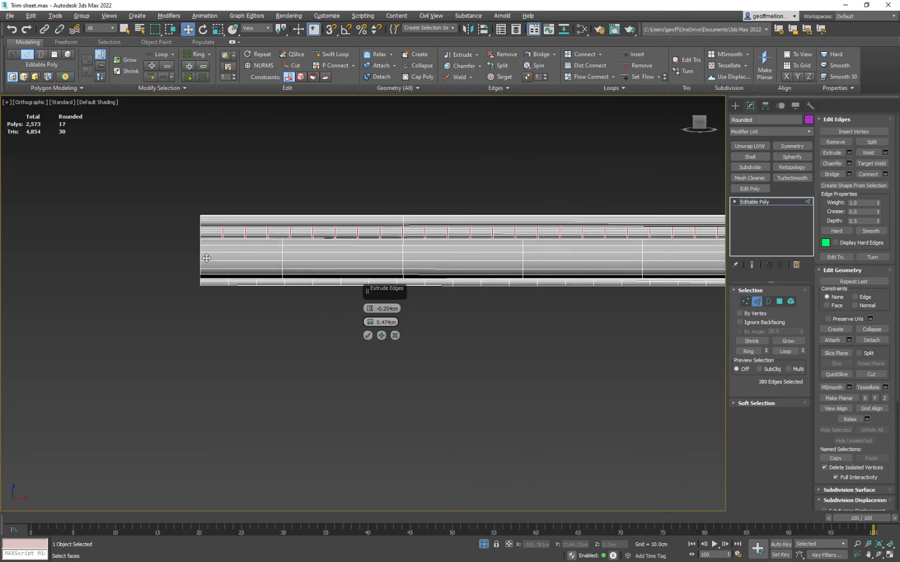
Deselect the edges along the molding's back face and end, keeping only the curved front divider edges for the pending extrusion
middle_drag(441, 229, 438, 254)
scroll(518, 261, up, 8)
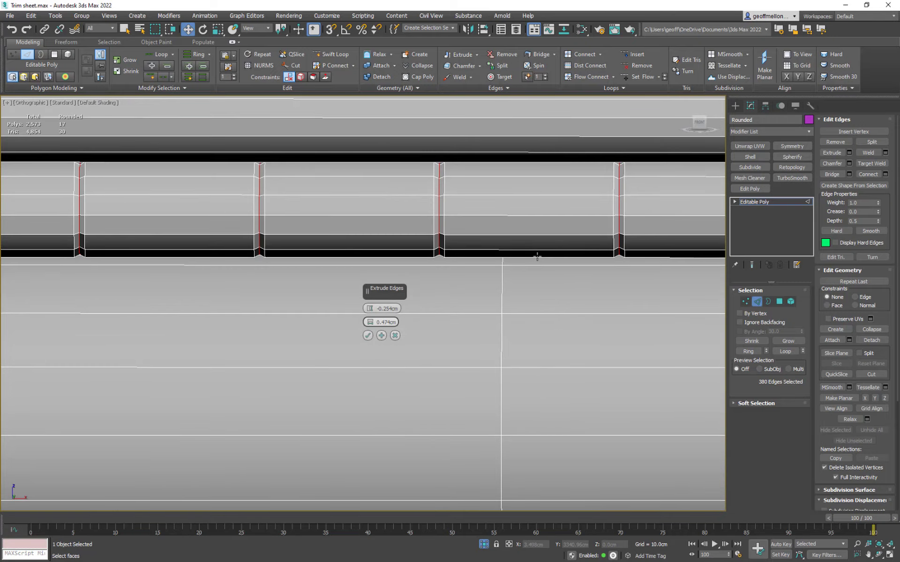
alt+middle_drag(537, 256, 389, 151)
key(l)
key(z)
middle_drag(352, 207, 478, 177)
scroll(476, 173, down, 2)
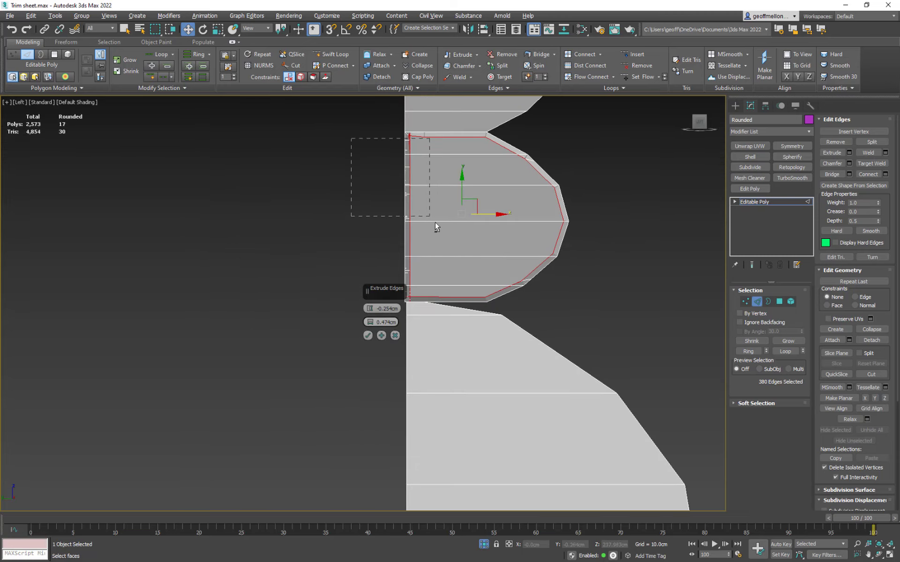
alt+drag(427, 264, 428, 300)
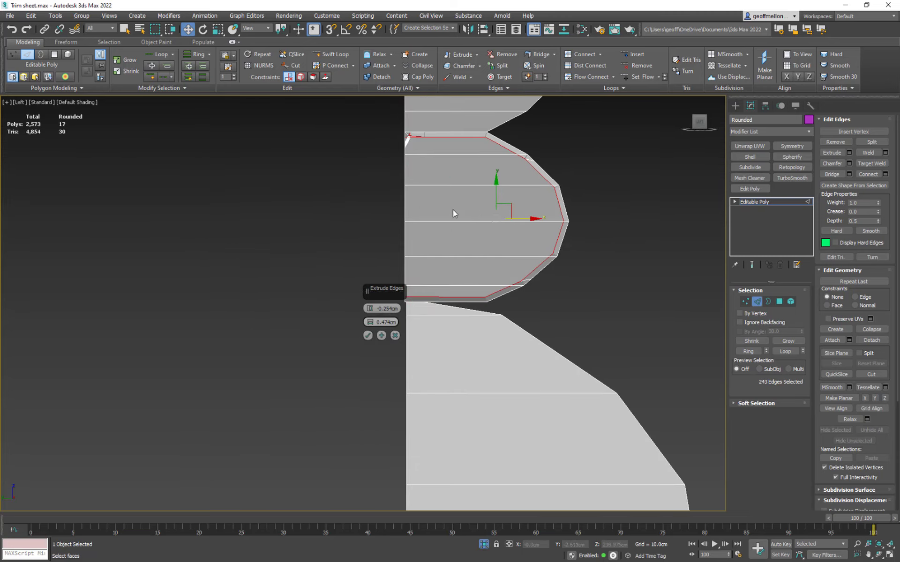
scroll(471, 215, down, 2)
middle_drag(471, 215, 359, 274)
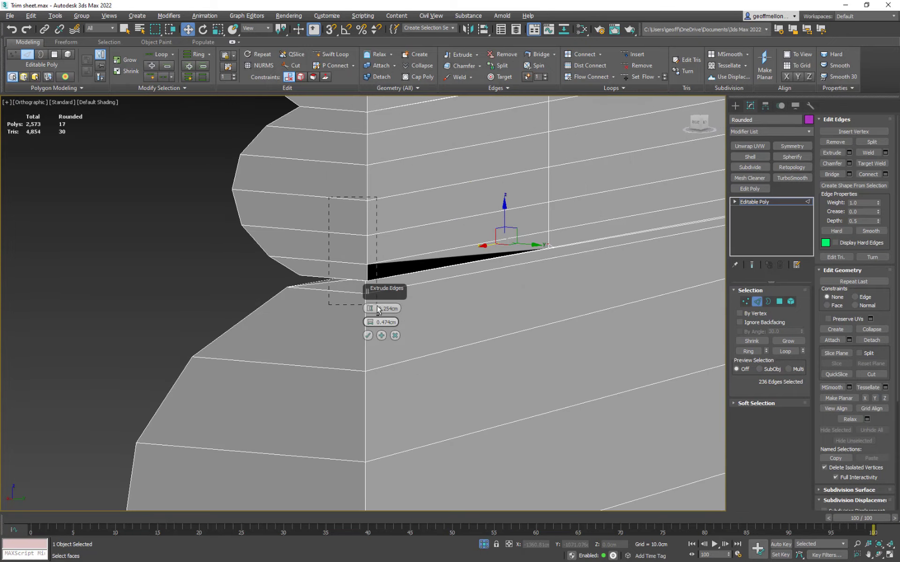
Set the Extrude Edges height to -1.108 cm, keep the 0.474 cm width, and apply the extrusion to the divider edges
scroll(441, 305, down, 6)
scroll(511, 270, down, 2)
alt+middle_drag(440, 306, 488, 303)
scroll(488, 303, up, 5)
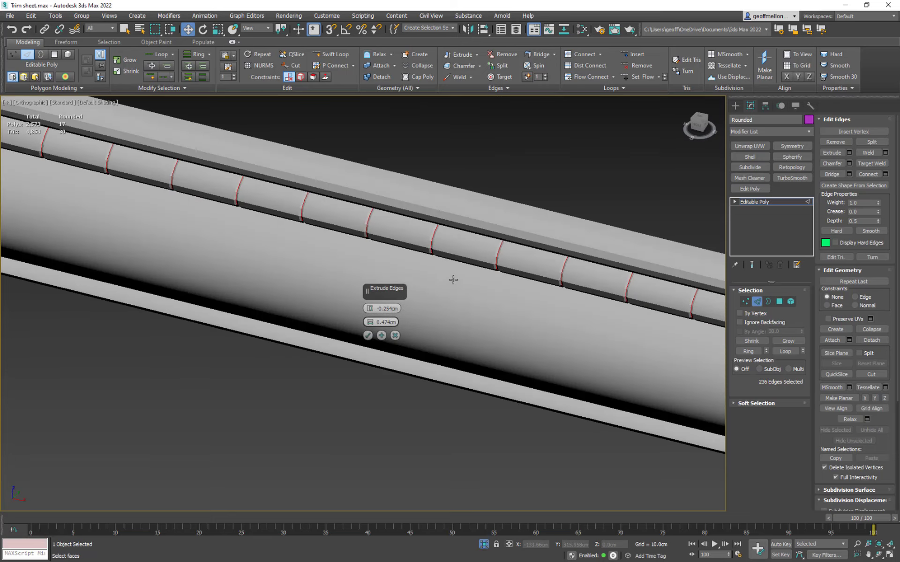
scroll(520, 241, up, 4)
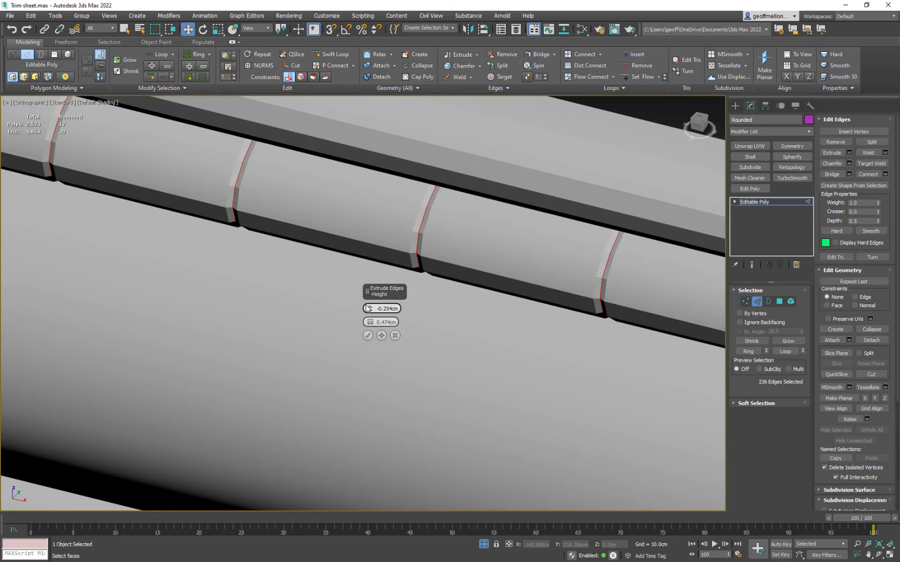
drag(373, 313, 370, 322)
click(368, 335)
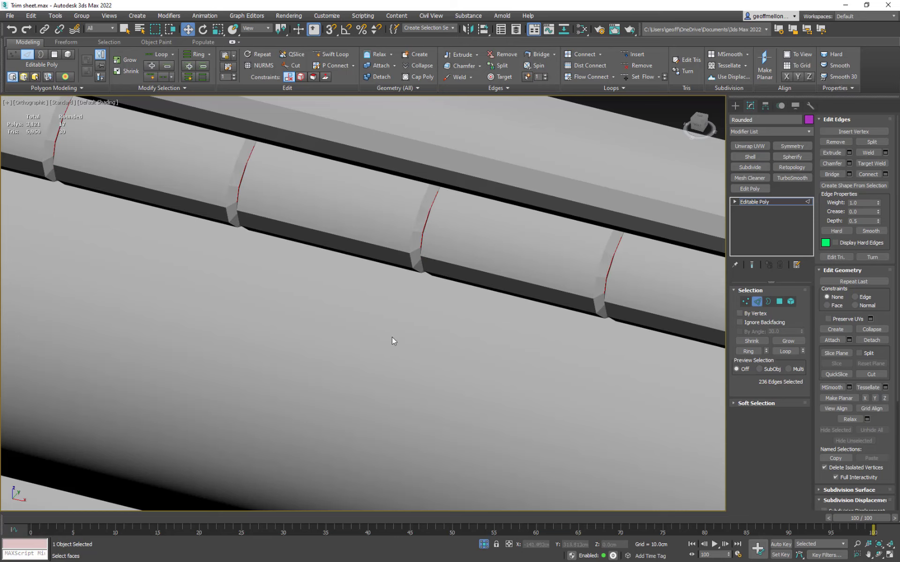
Undo the edge extrusion and add the missing divider edges near the molding's far end to the selection
scroll(394, 342, down, 5)
middle_drag(394, 342, 504, 253)
click(566, 331)
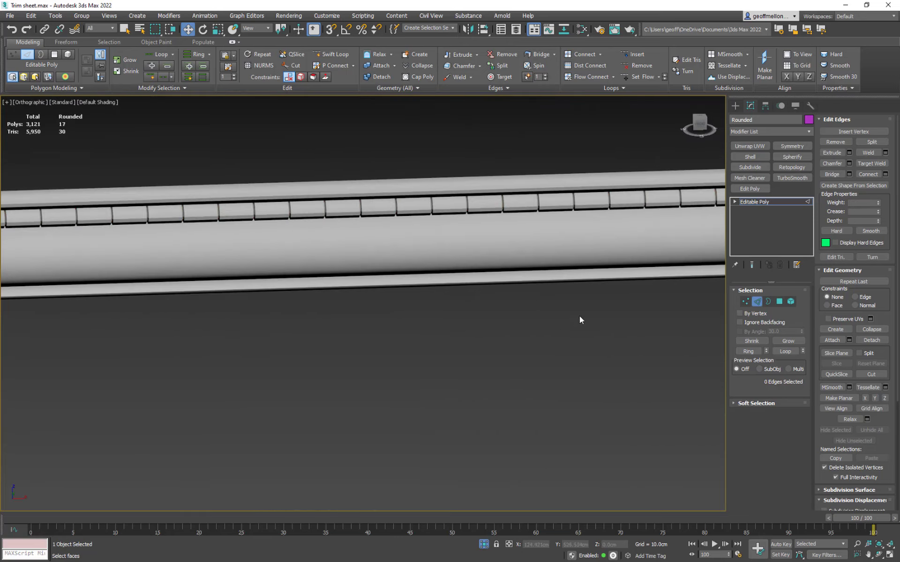
middle_drag(292, 293, 190, 255)
key(ctrl+z)
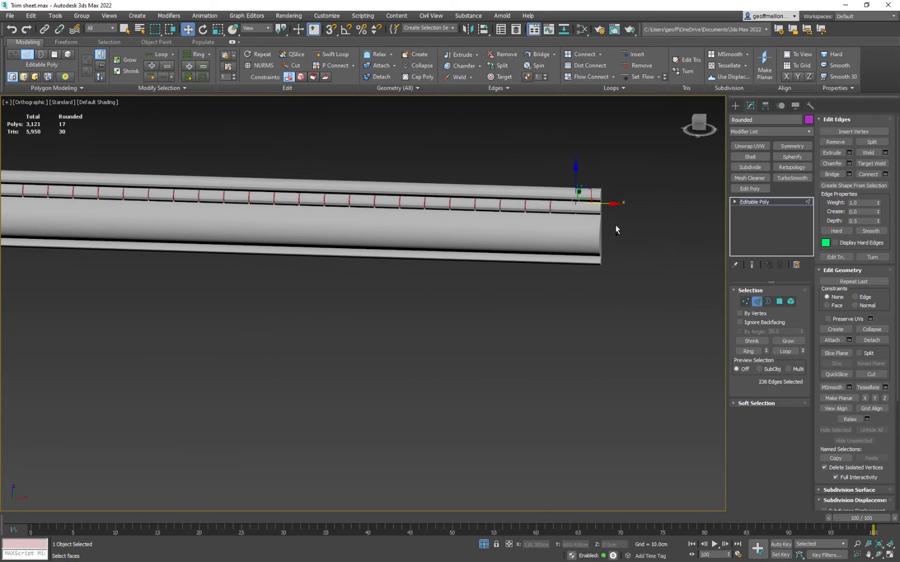
scroll(573, 200, up, 2)
scroll(573, 200, up, 5)
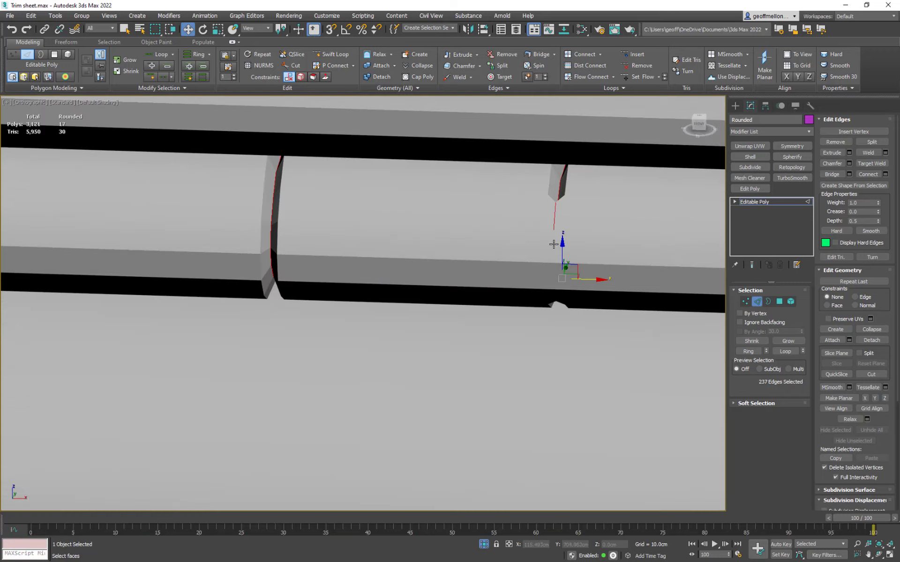
key(ctrl+z)
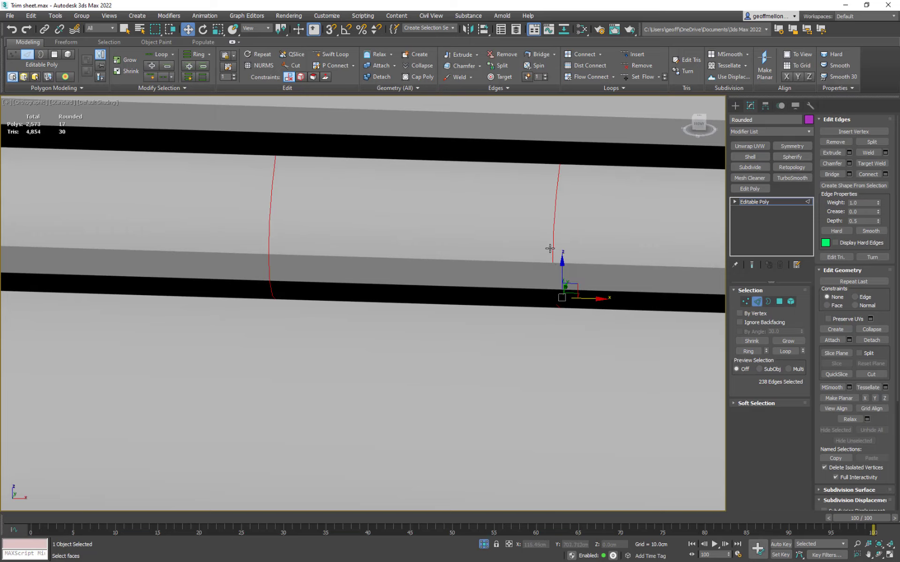
ctrl+click(554, 302)
scroll(619, 283, down, 5)
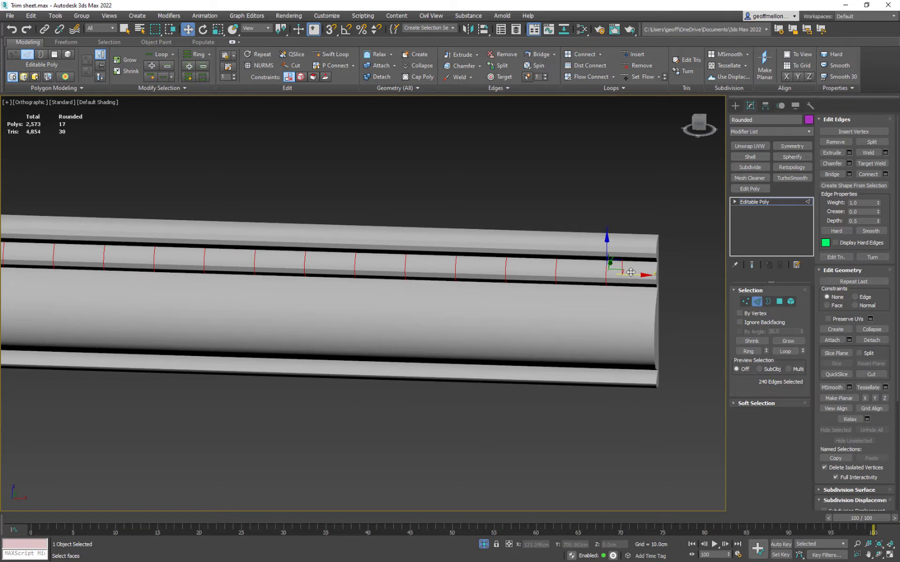
Extrude the completed divider edge selection with -1.108 cm height and 0.474 cm width, and leave edge editing
alt+middle_drag(619, 284, 441, 279)
middle_drag(441, 279, 666, 286)
middle_drag(300, 247, 598, 231)
right_click(552, 256)
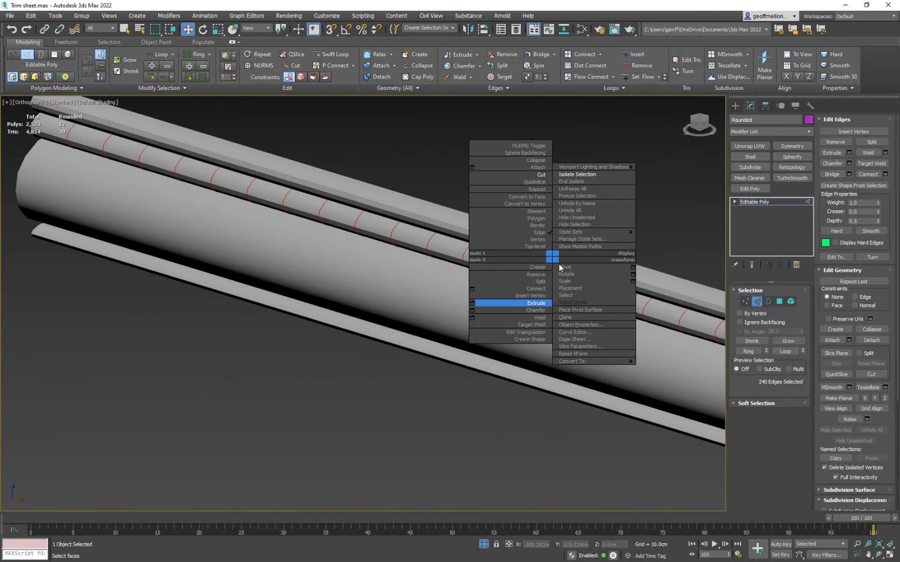
click(472, 304)
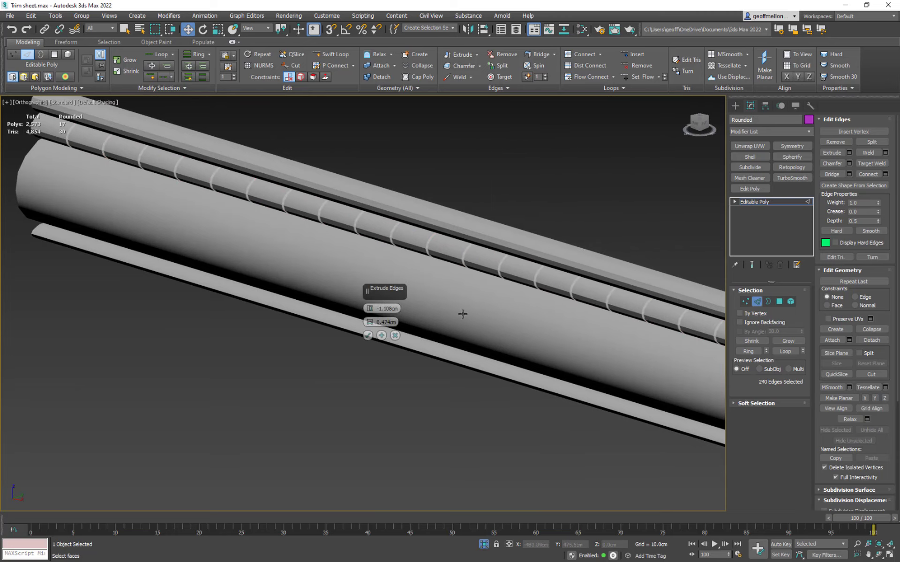
click(368, 333)
alt+middle_drag(413, 324, 358, 256)
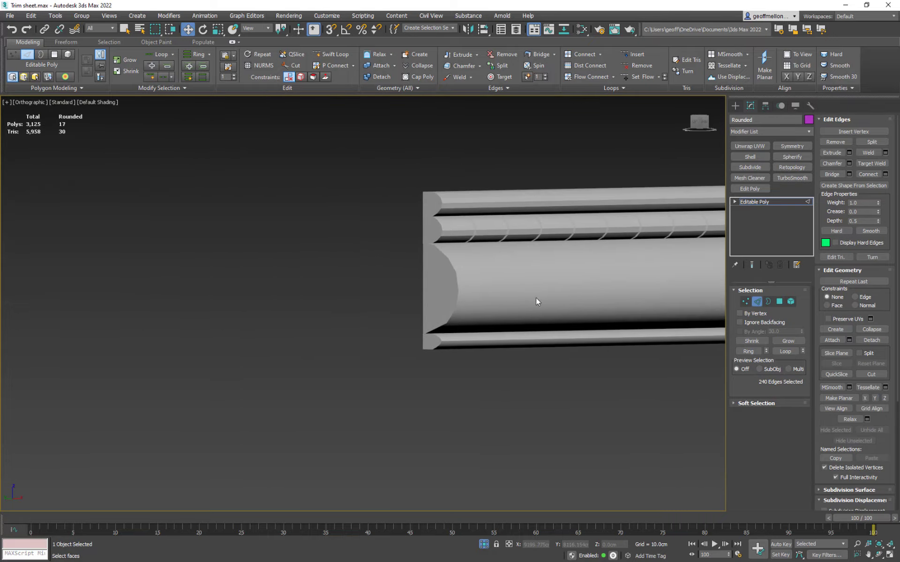
click(758, 303)
middle_drag(579, 205, 432, 208)
scroll(431, 208, down, 5)
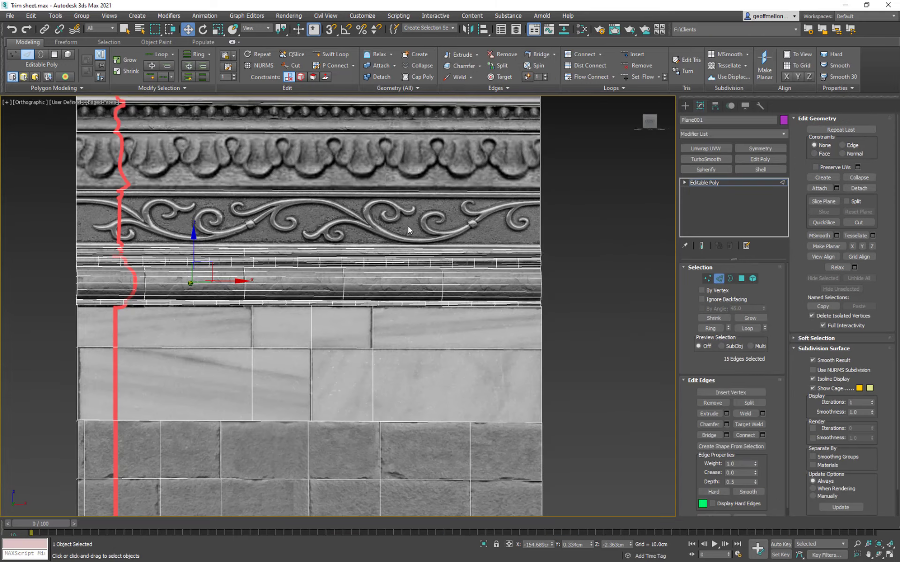
Select the scroll-ornament strip below the leaf band as an element of the trim sheet plane
click(729, 279)
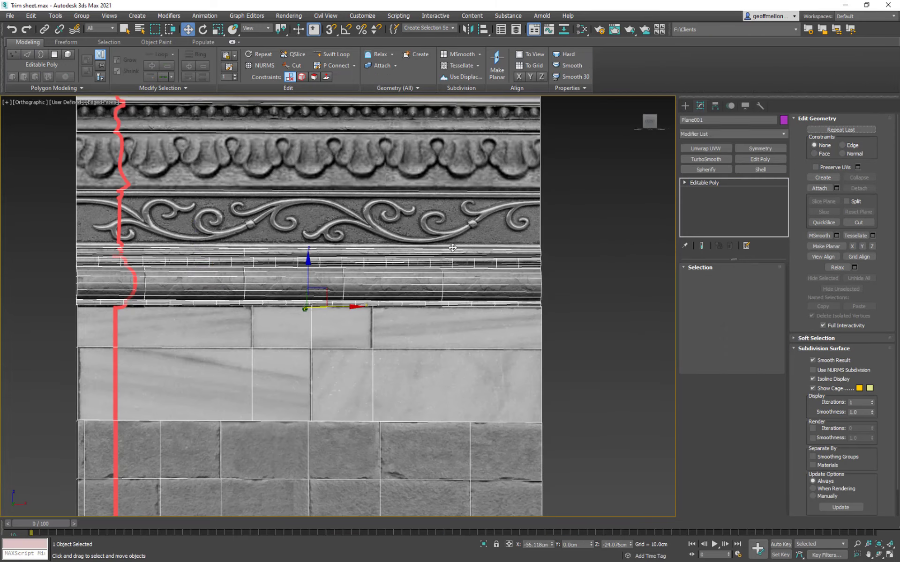
mouse_move(437, 237)
alt+middle_down()
mouse_move(402, 255)
mouse_move(438, 249)
alt+middle_up()
click(753, 279)
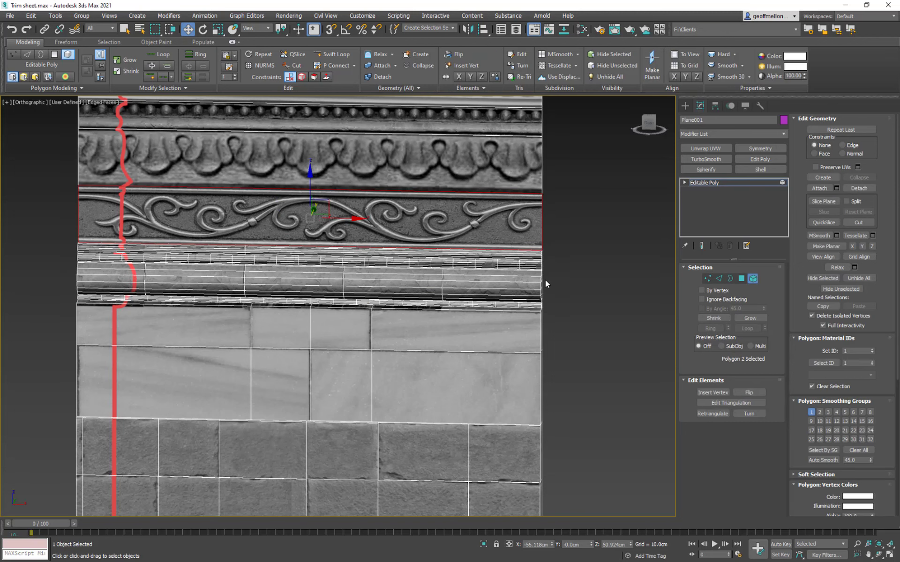
alt+middle_drag(545, 280, 548, 387)
click(453, 301)
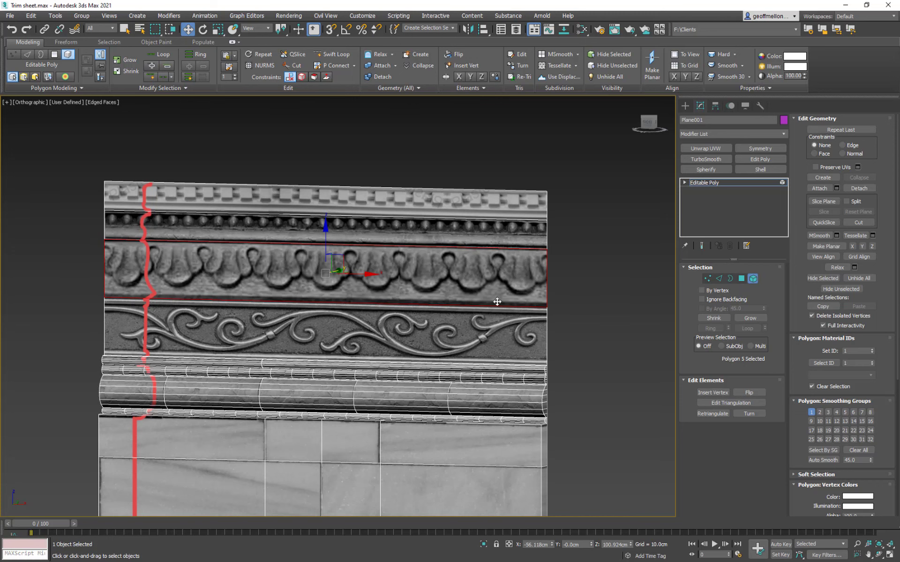
alt+middle_drag(496, 302, 433, 297)
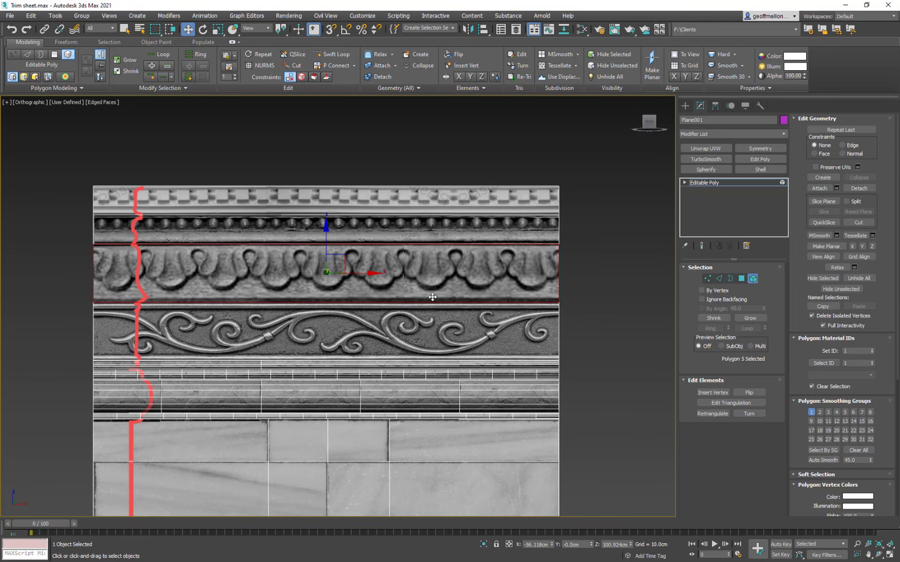
click(412, 332)
middle_drag(379, 318, 424, 280)
alt+middle_drag(473, 309, 449, 315)
scroll(572, 285, up, 3)
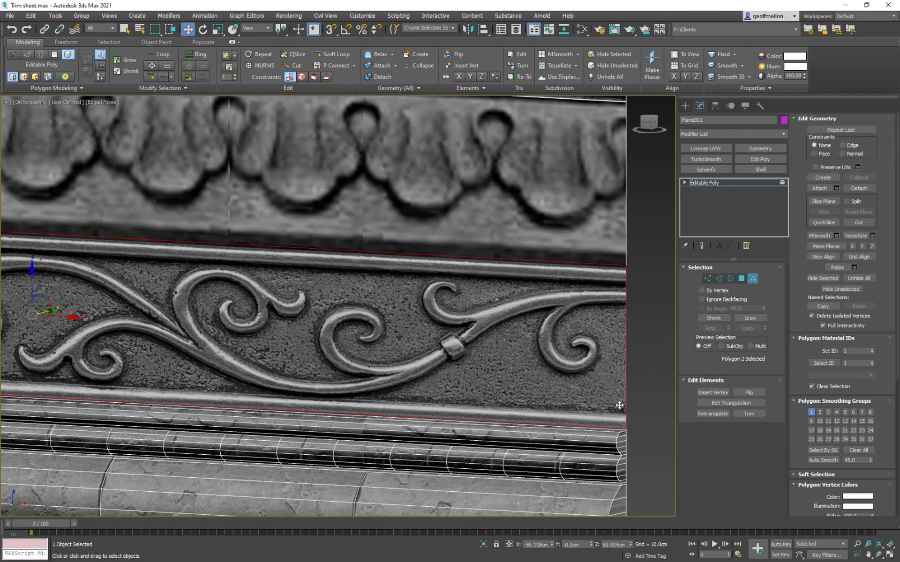
scroll(534, 407, down, 5)
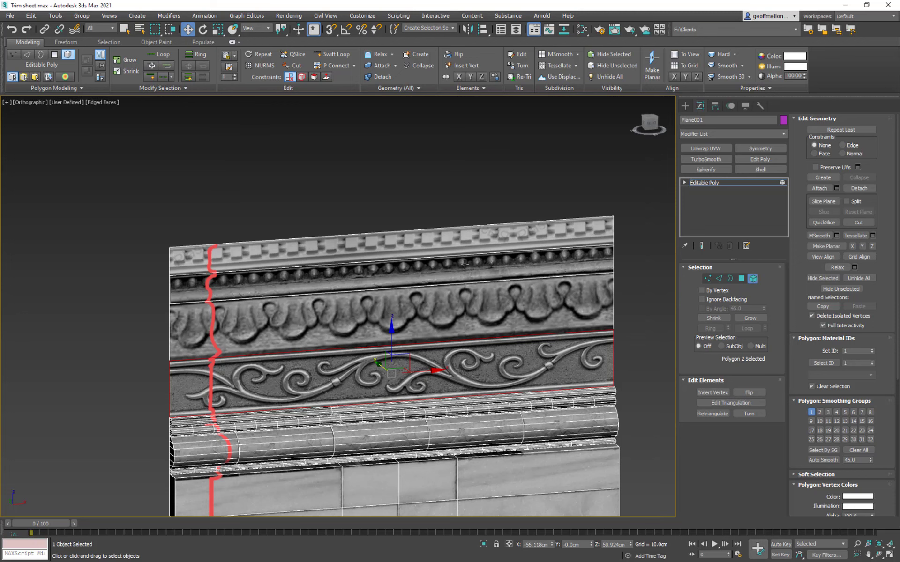
Insert one horizontal edge loop along the scroll strip's lower border and one along its upper border with Swift Loop
click(340, 55)
alt+middle_drag(574, 394, 537, 388)
scroll(538, 388, up, 2)
middle_drag(537, 388, 411, 353)
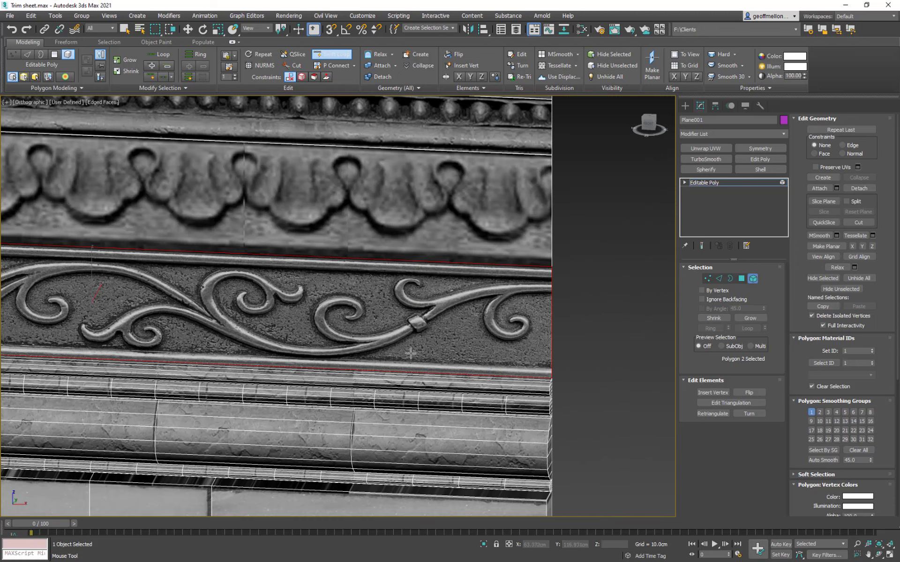
click(552, 366)
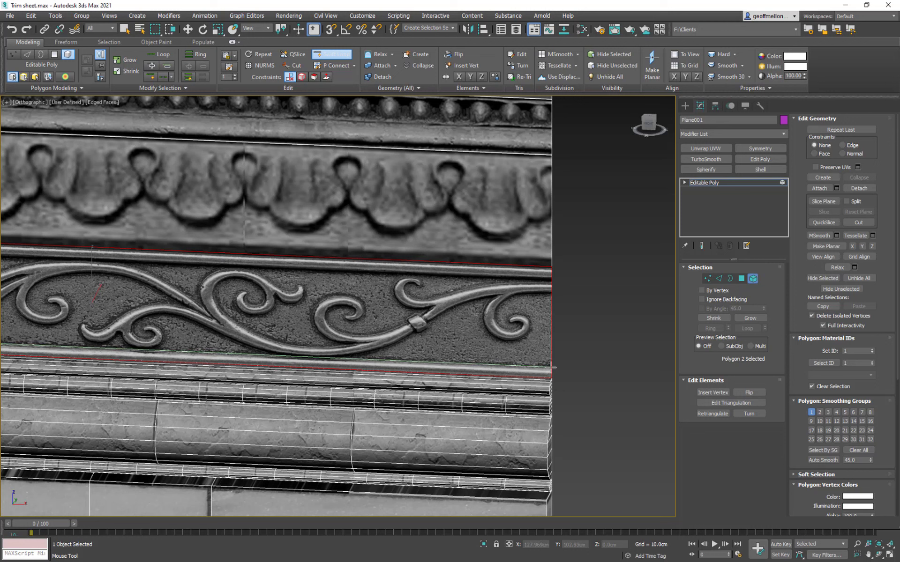
click(553, 280)
key(w)
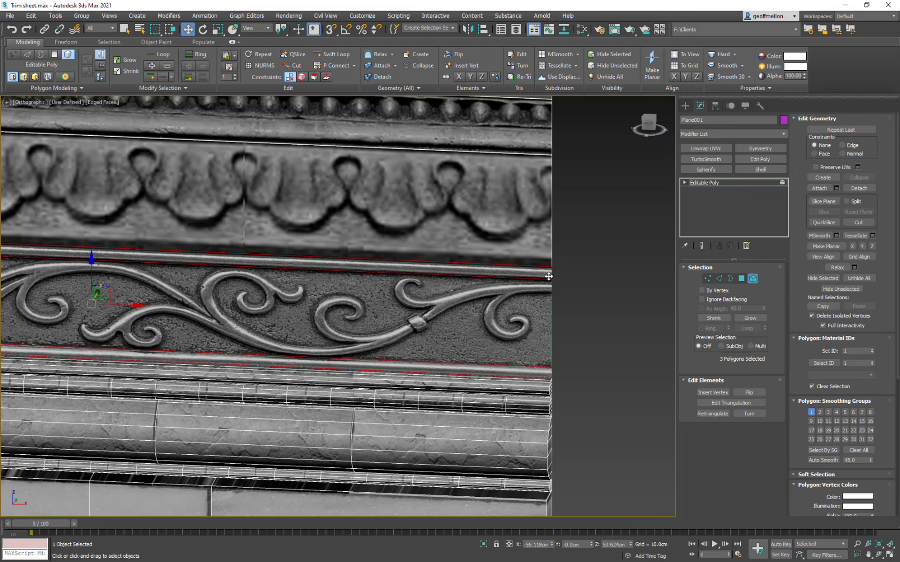
Insert a further horizontal Swift Loop through the middle of each narrow border band on the scroll strip
click(332, 55)
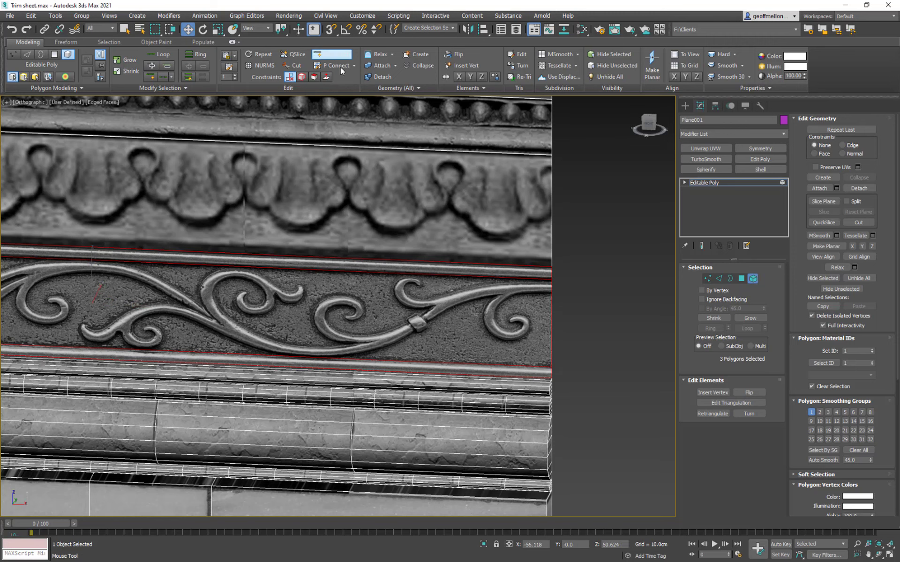
click(552, 274)
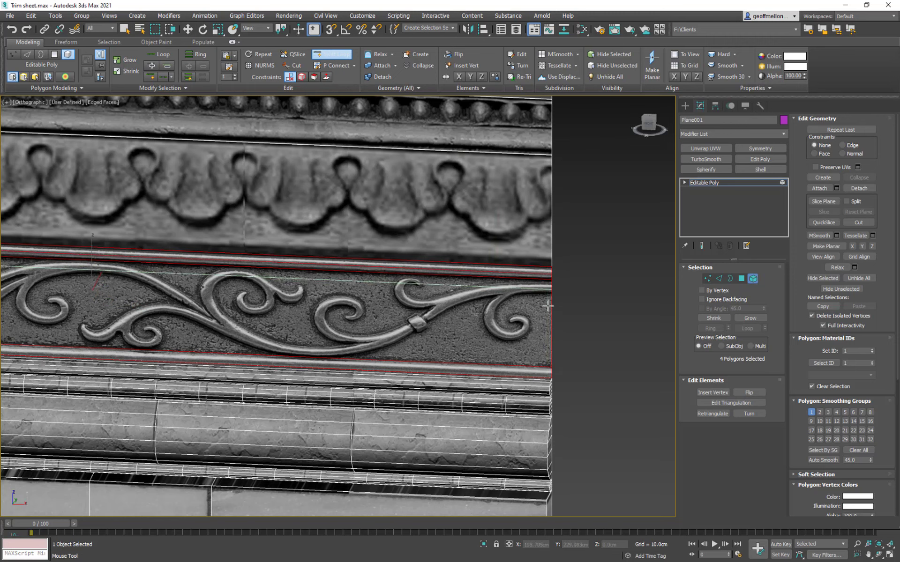
click(552, 372)
scroll(569, 364, down, 2)
alt+middle_drag(555, 331, 530, 287)
key(w)
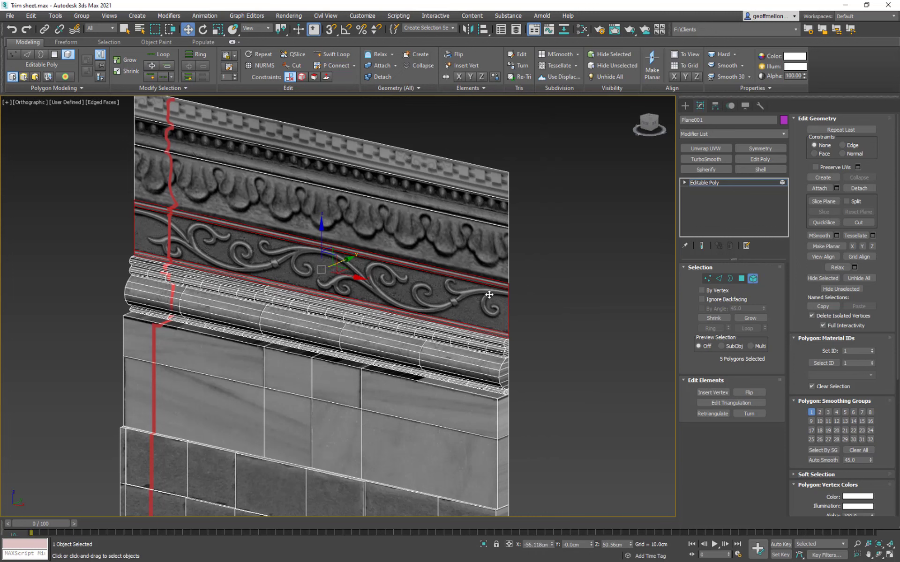
Select the middle edges of the scroll strip's upper and lower border bands and move them slightly outward along Y
scroll(493, 283, up, 3)
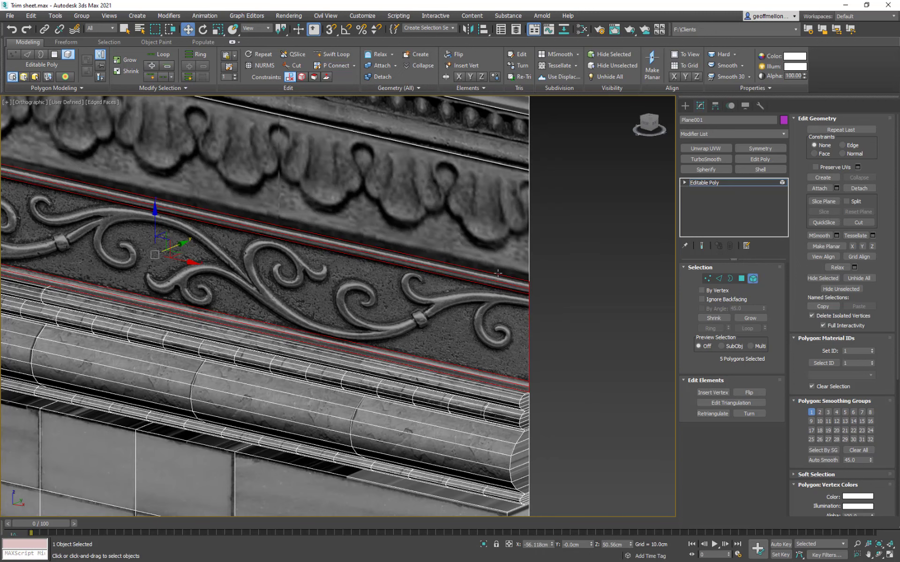
click(719, 279)
double_click(473, 277)
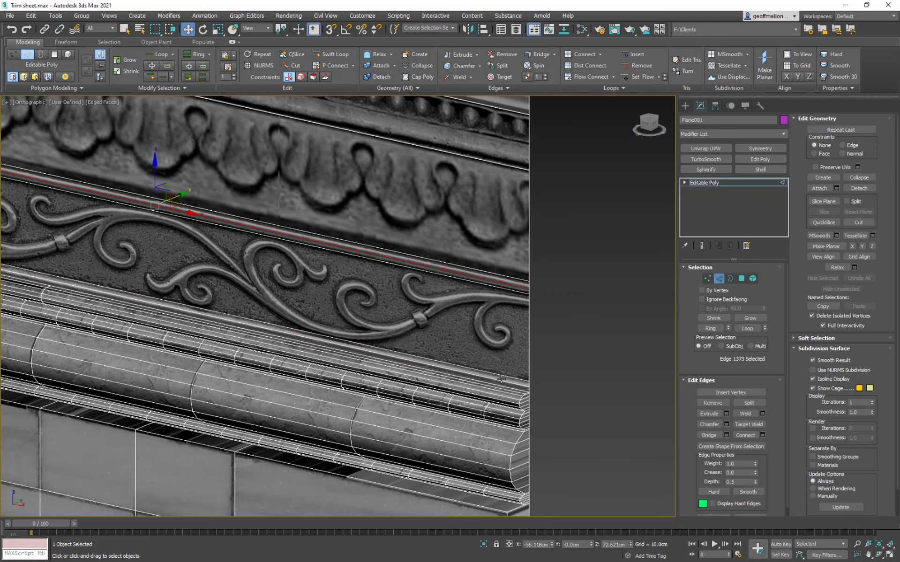
ctrl+click(501, 379)
mouse_move(501, 380)
alt+middle_down()
mouse_move(534, 385)
mouse_move(510, 381)
alt+middle_up()
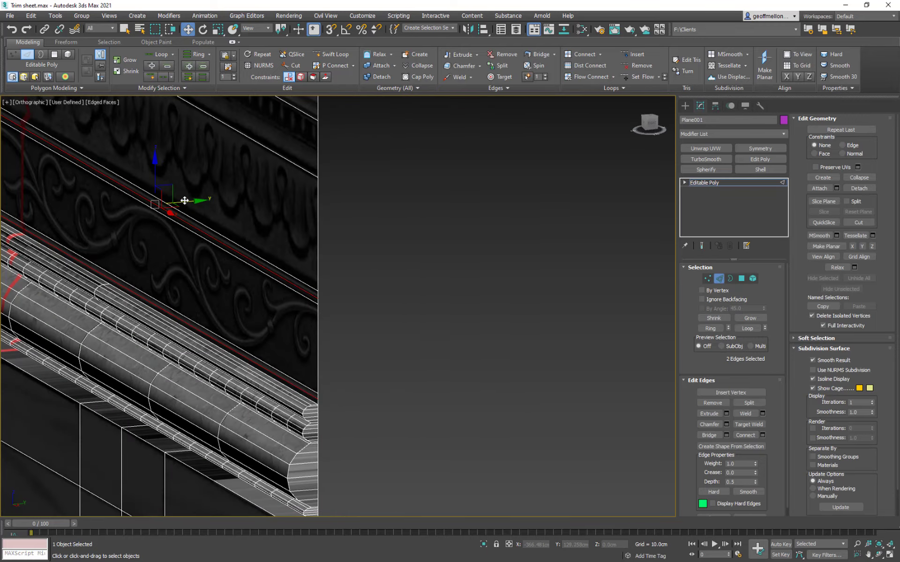
alt+middle_drag(187, 204, 210, 206)
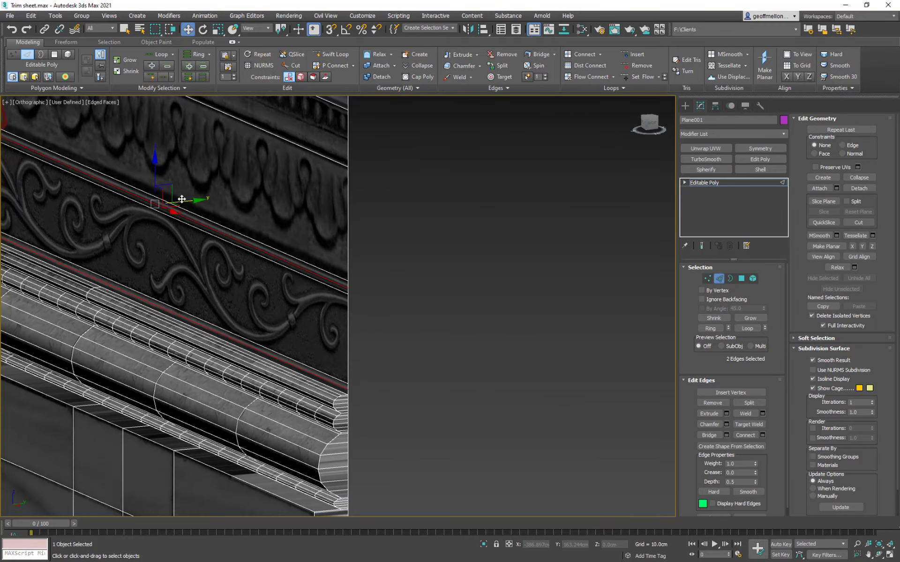
drag(181, 200, 176, 202)
middle_drag(378, 310, 445, 300)
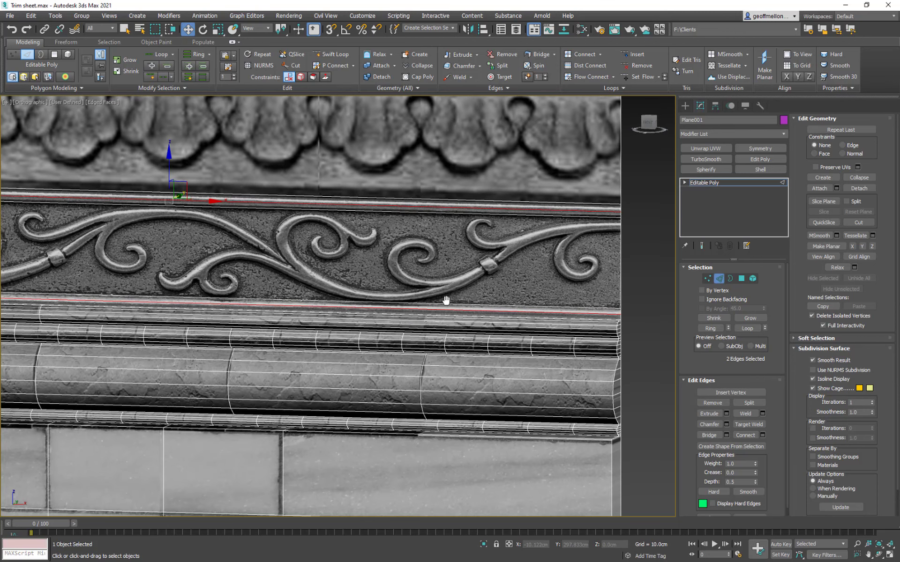
Select the four polygons forming the scroll strip's upper and lower border bands
alt+middle_drag(445, 301, 406, 307)
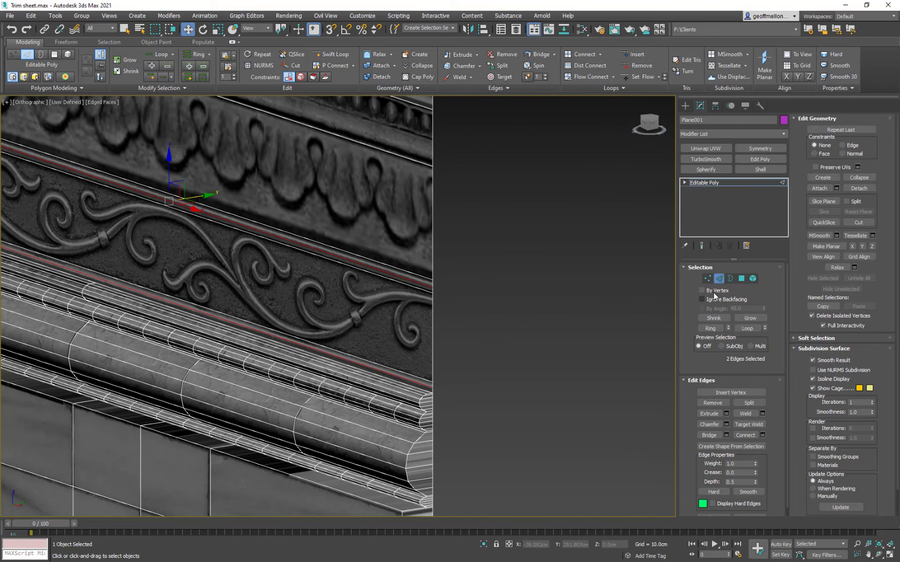
click(741, 279)
click(420, 287)
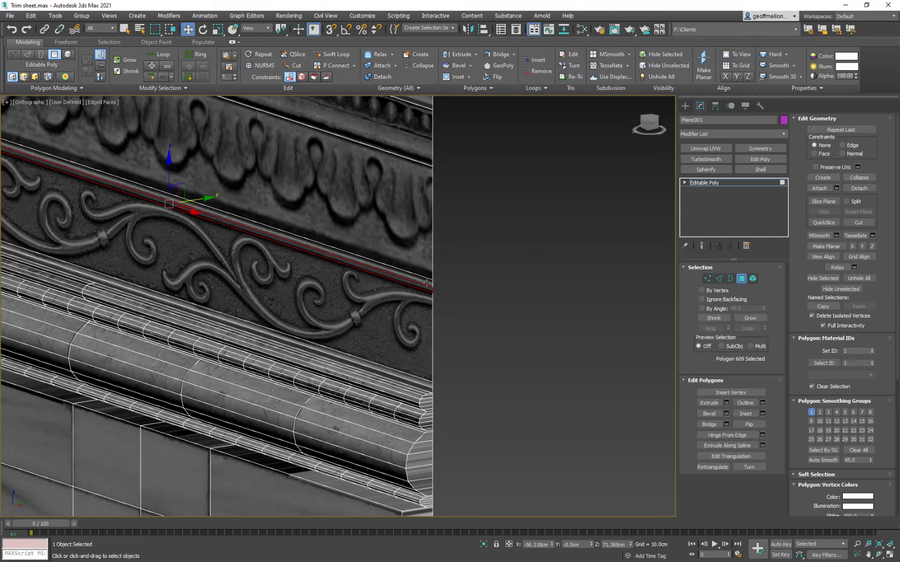
ctrl+click(424, 382)
ctrl+click(425, 387)
middle_drag(301, 322, 360, 298)
alt+middle_drag(360, 298, 334, 298)
Bevel the selected border bands with a height of 1.813 cm and zero outline, applying and continuing with another bevel
scroll(439, 331, up, 5)
right_click(438, 329)
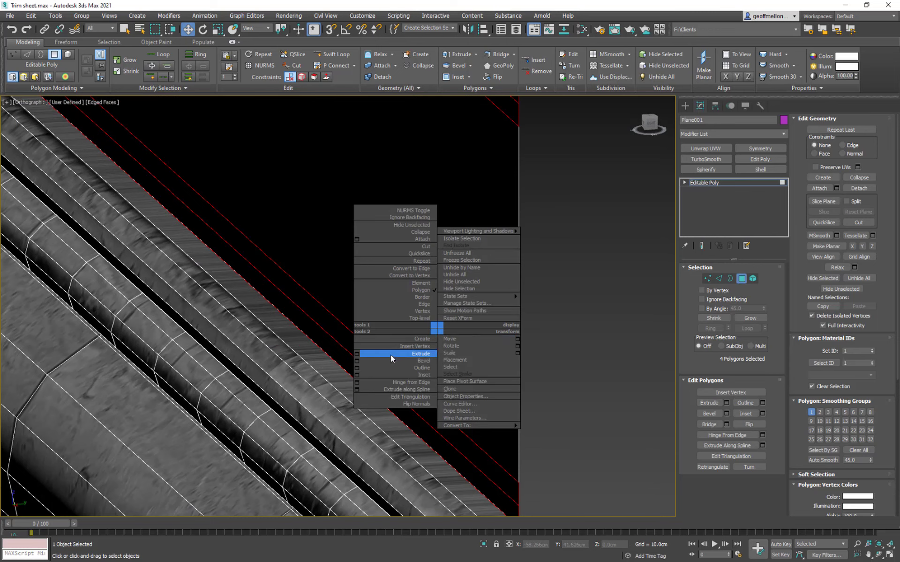
click(357, 361)
scroll(399, 332, down, 5)
alt+middle_drag(398, 331, 403, 360)
scroll(356, 313, up, 4)
double_click(374, 337)
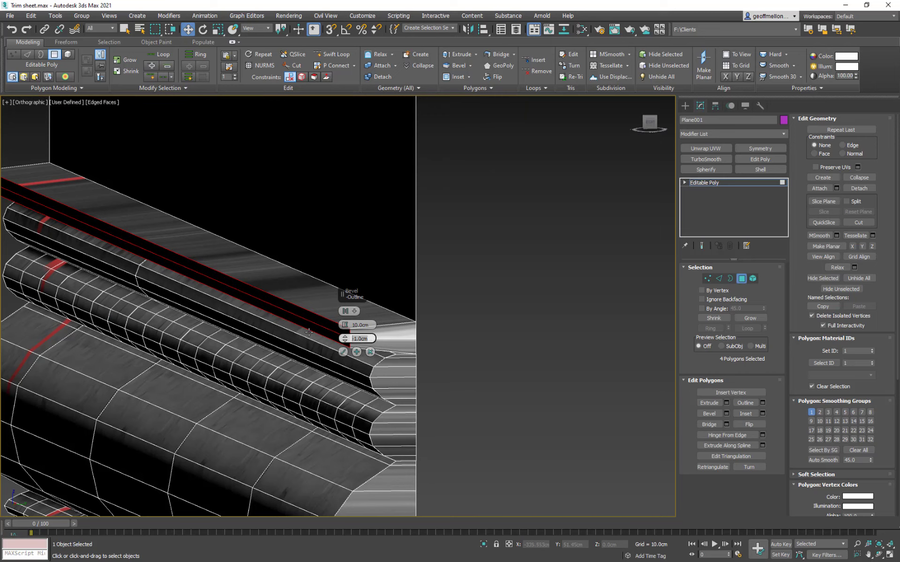
text(0)
key(Return)
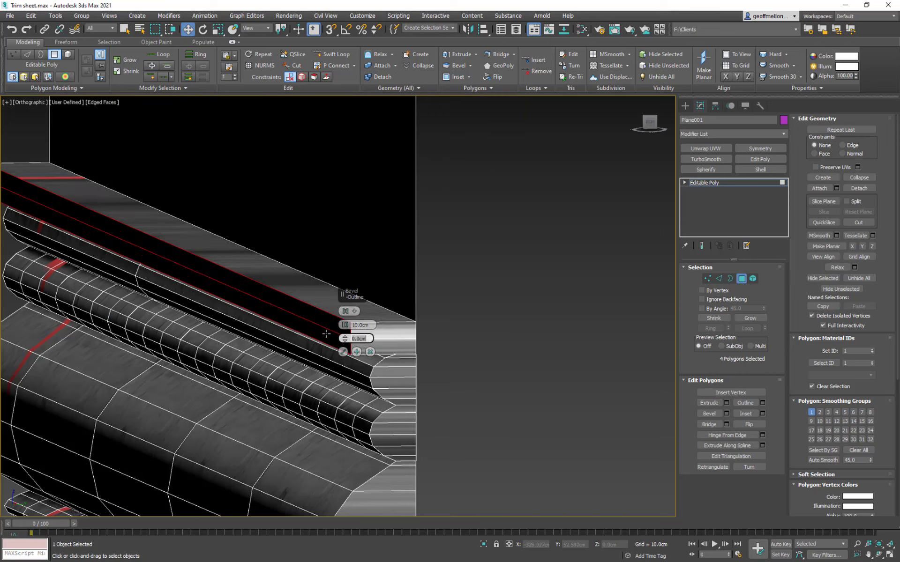
drag(348, 328, 372, 377)
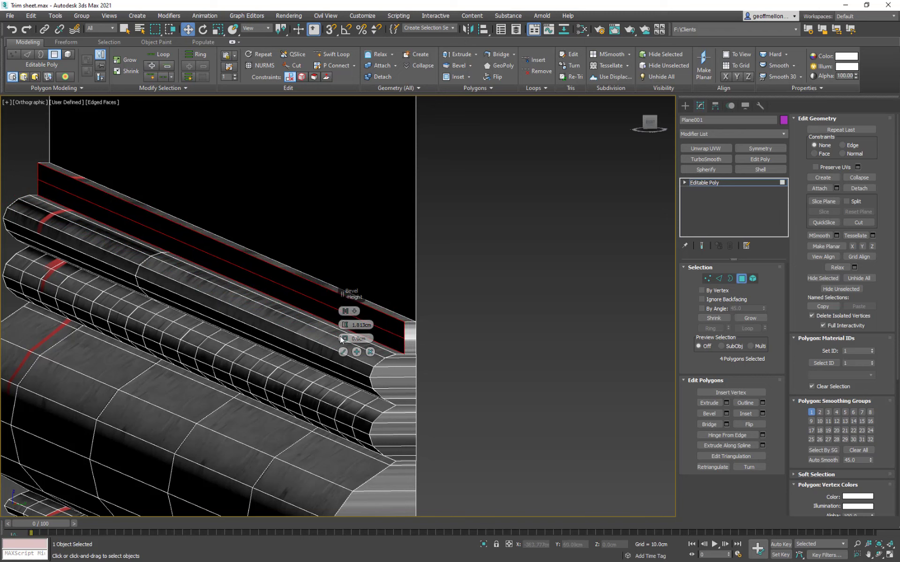
click(356, 352)
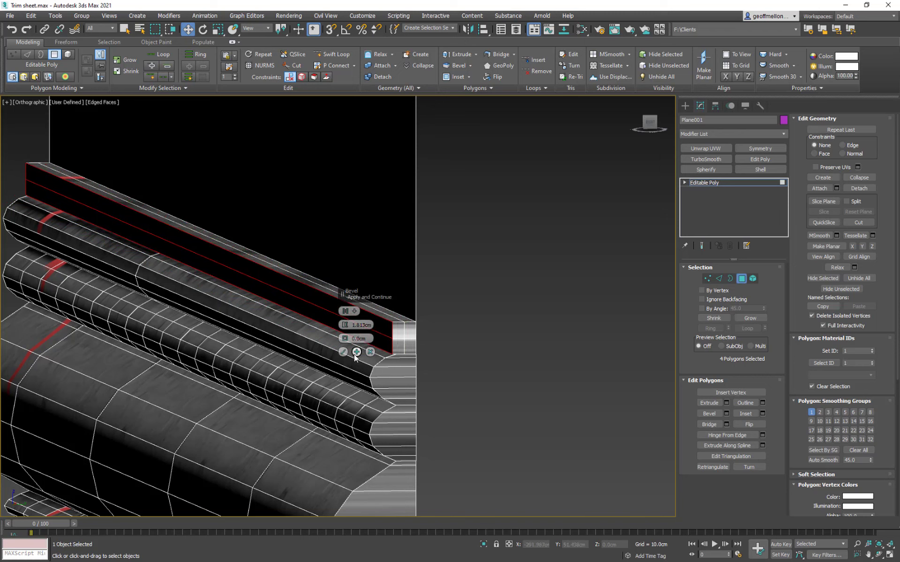
Bevel the raised border faces a second time with a height of 0.641 cm and an outline of -0.463 cm
drag(353, 325, 474, 340)
text(0)
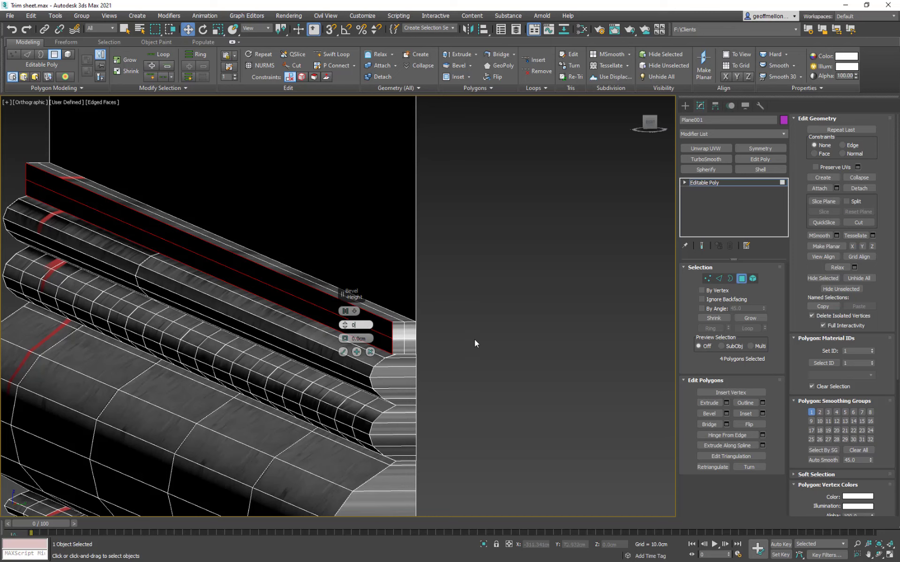
key(Return)
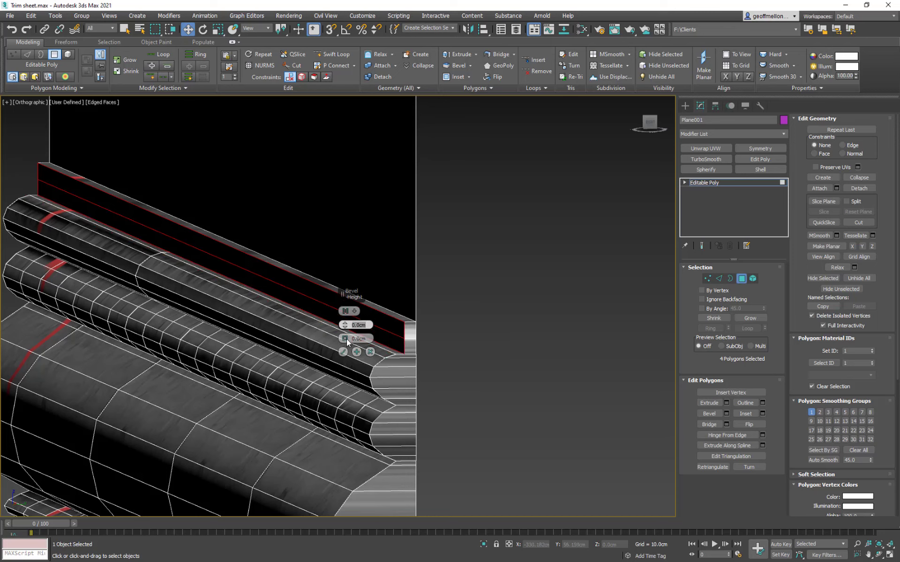
drag(347, 339, 347, 319)
alt+middle_drag(384, 320, 449, 388)
scroll(444, 331, up, 10)
scroll(490, 349, down, 4)
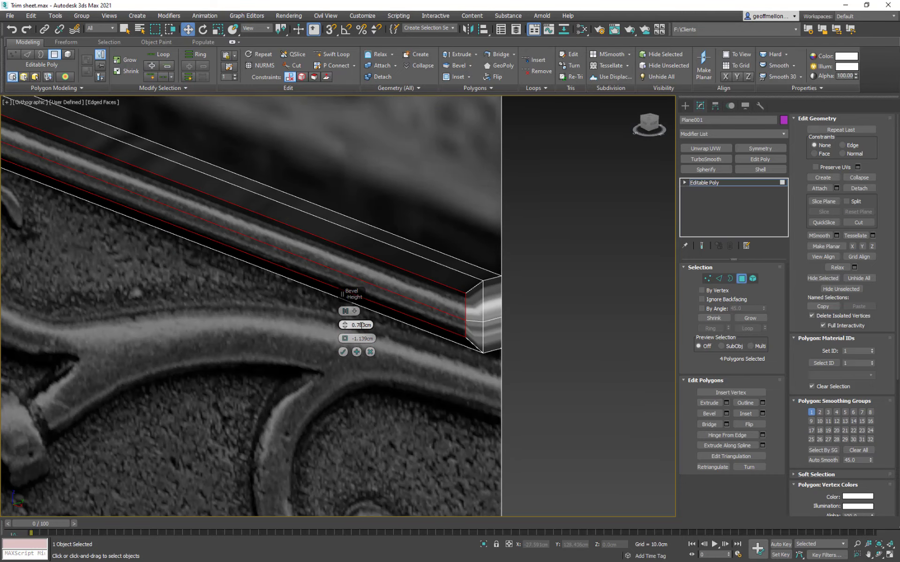
mouse_move(347, 327)
mouse_down()
mouse_move(349, 336)
mouse_move(348, 323)
mouse_up()
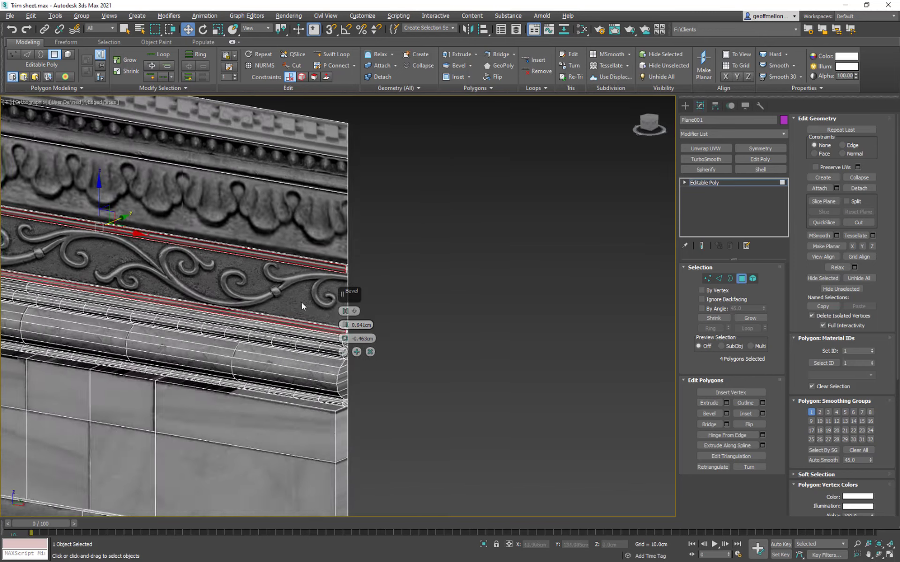
click(342, 352)
Select the leaf band's polygon directly above the scroll strip
middle_drag(227, 252, 351, 288)
click(353, 291)
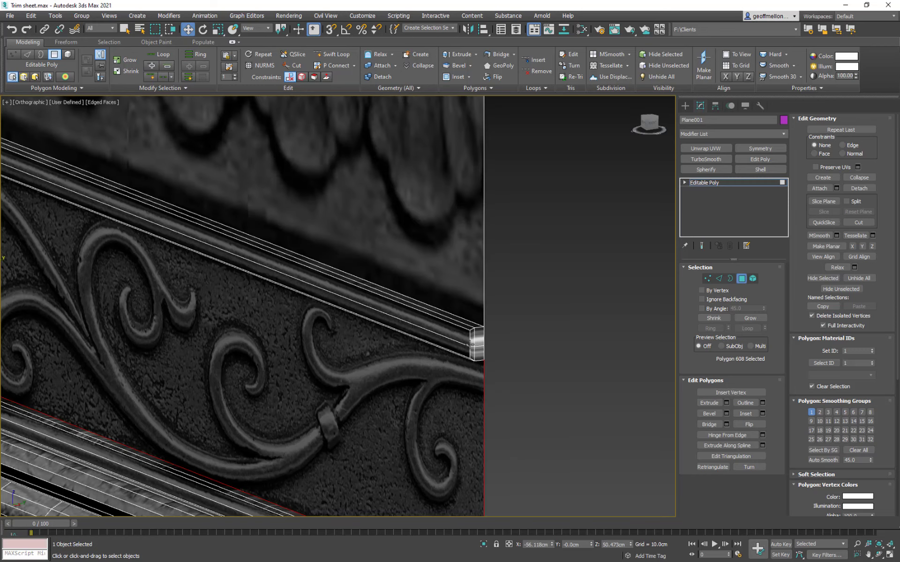
click(464, 331)
ctrl+click(460, 347)
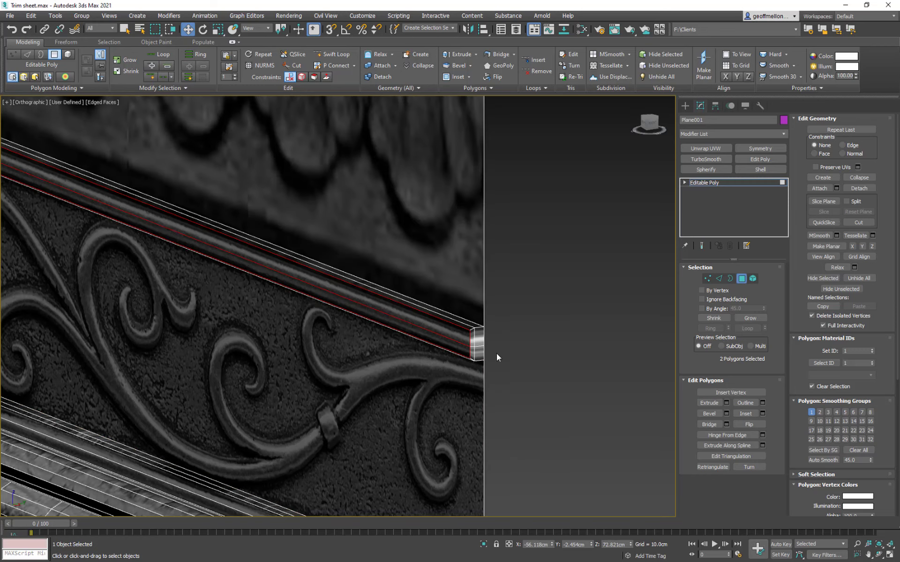
scroll(362, 333, down, 1)
alt+middle_drag(363, 333, 404, 340)
scroll(404, 340, down, 3)
middle_drag(466, 294, 319, 351)
click(453, 346)
scroll(318, 350, up, 6)
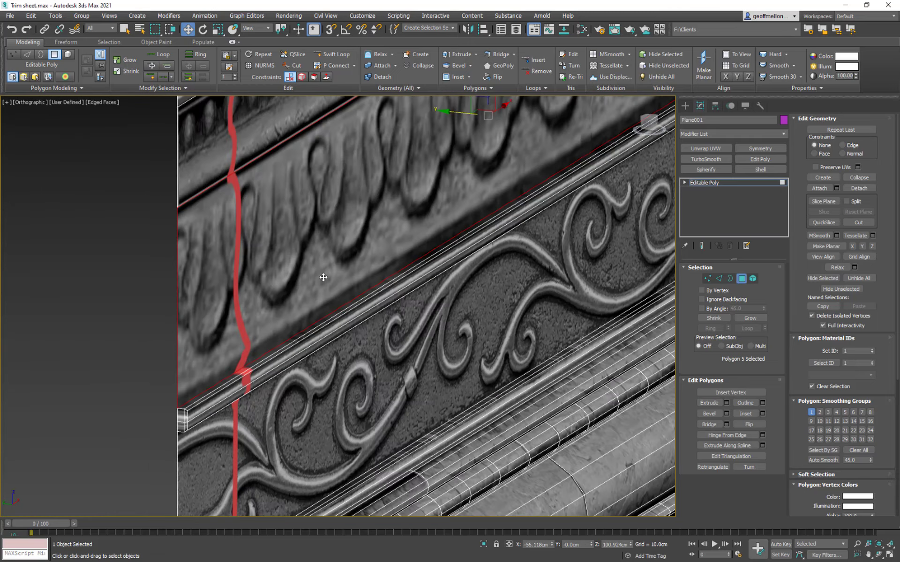
scroll(369, 324, down, 4)
alt+middle_drag(370, 326, 102, 252)
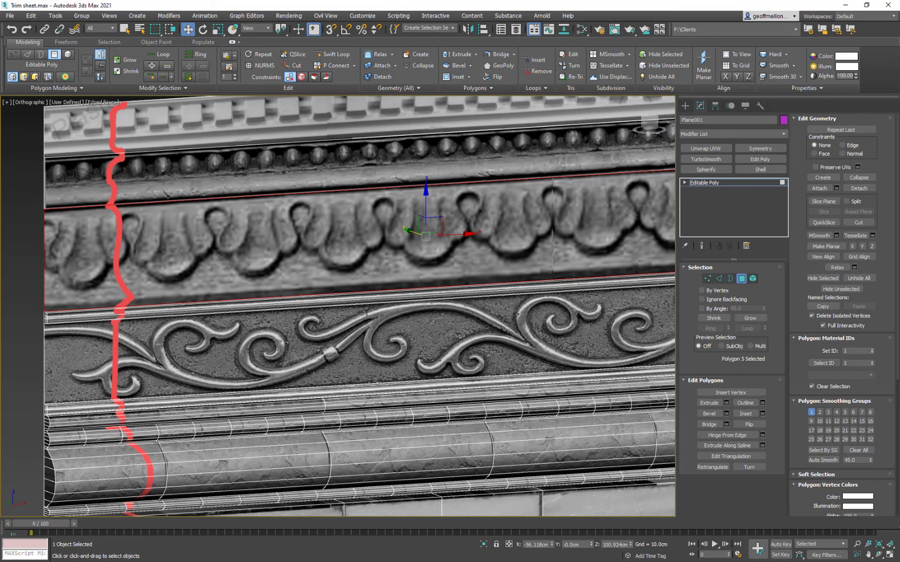
Insert three horizontal Swift Loops across the leaf band: near its lower edge, through the lower part of the leaves and near its upper edge
middle_drag(416, 295, 388, 296)
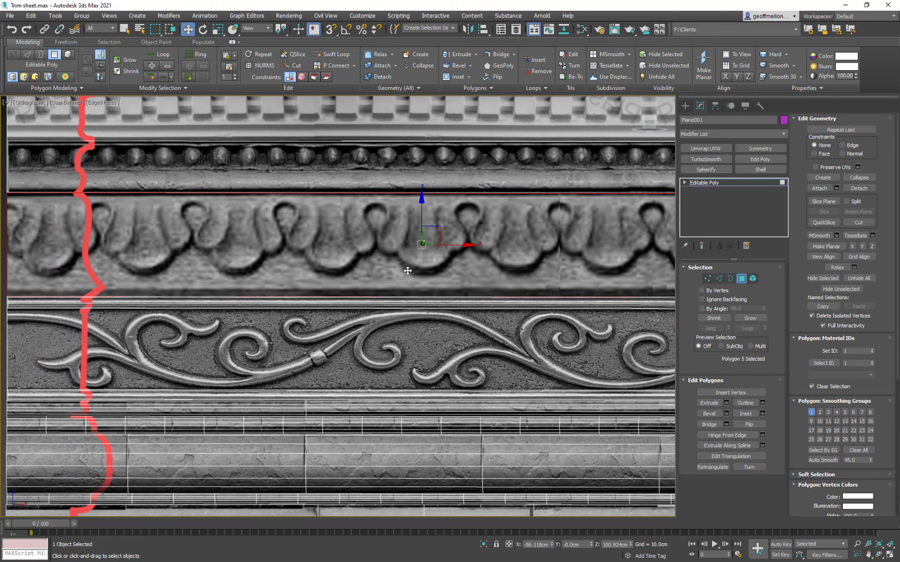
click(332, 54)
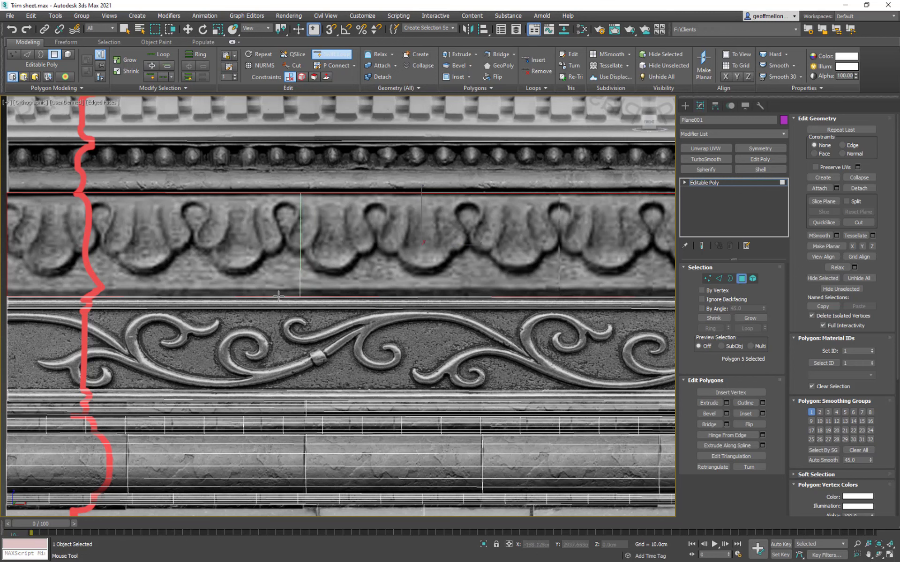
middle_drag(51, 284, 97, 280)
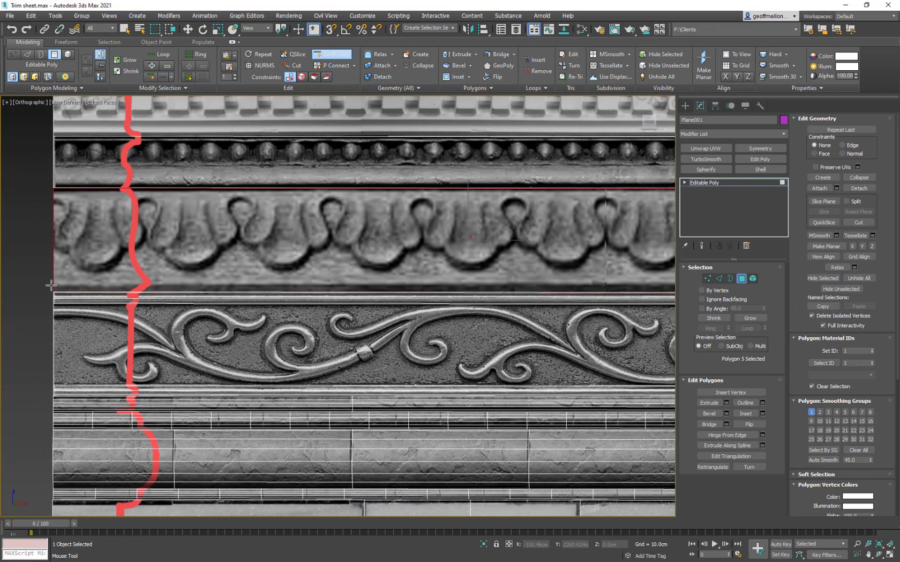
click(54, 284)
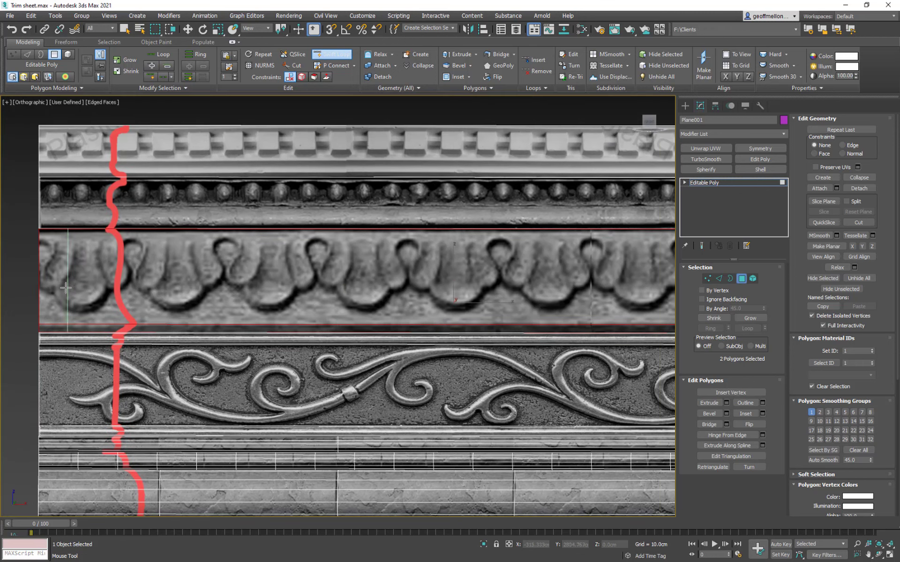
middle_drag(52, 251, 38, 293)
click(38, 294)
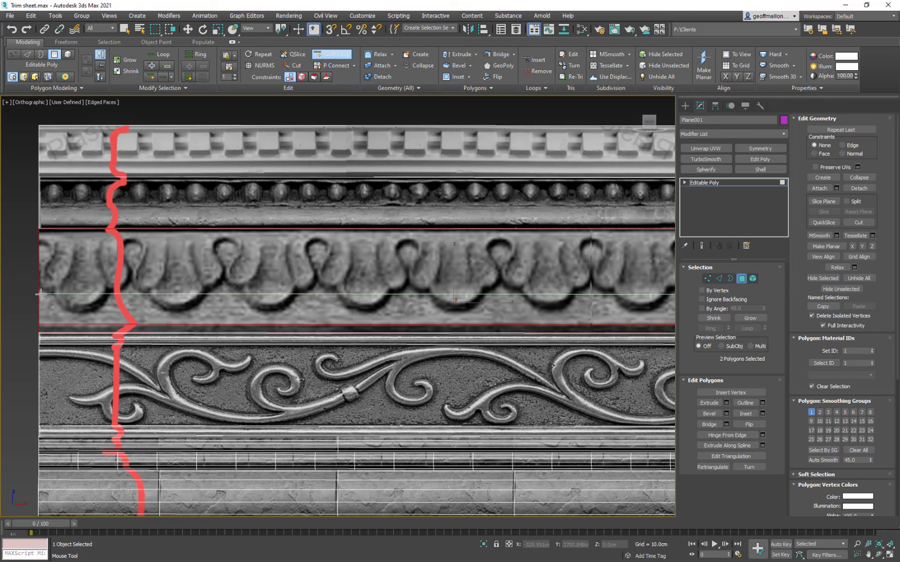
click(39, 242)
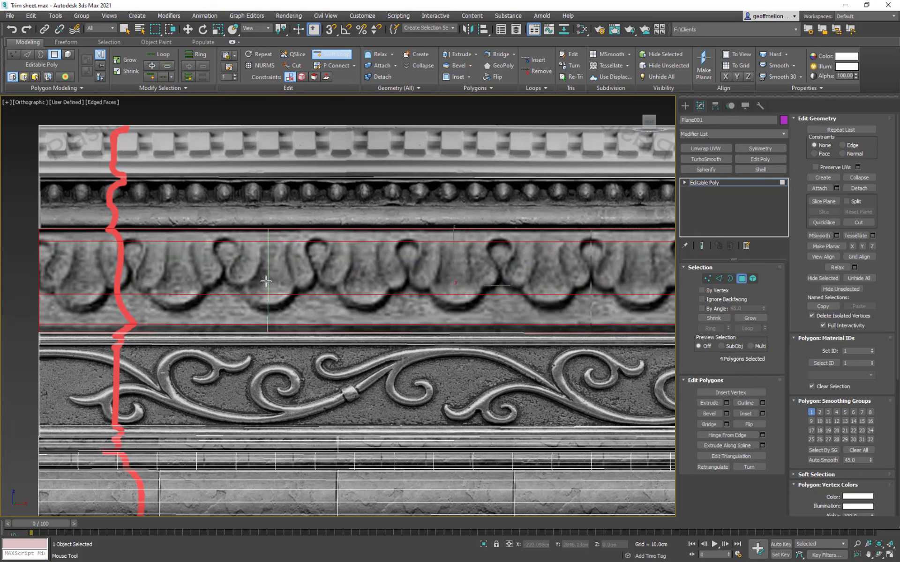
key(w)
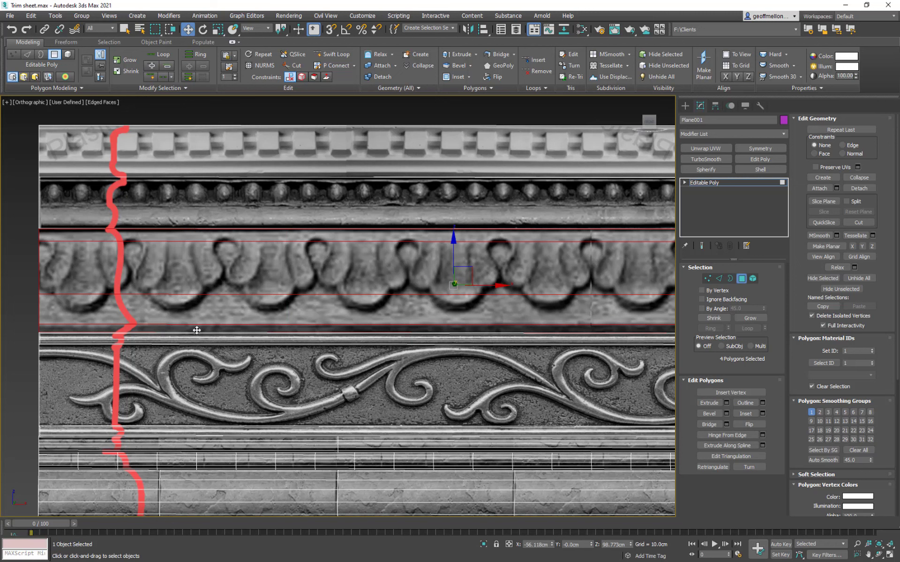
Move the leaf band's lowest and uppermost inserted edge loops outward along Y, offsetting the lower one farther
middle_drag(324, 332, 326, 317)
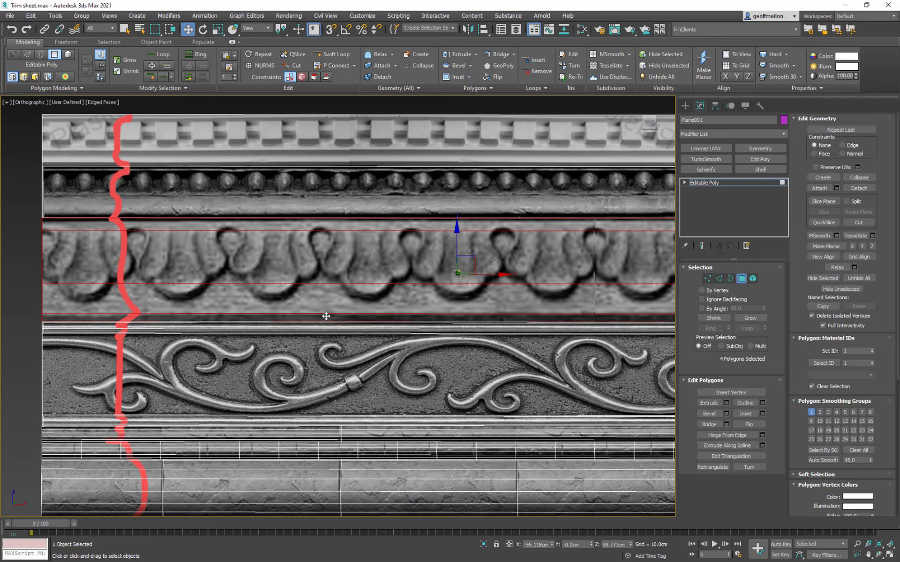
click(330, 313)
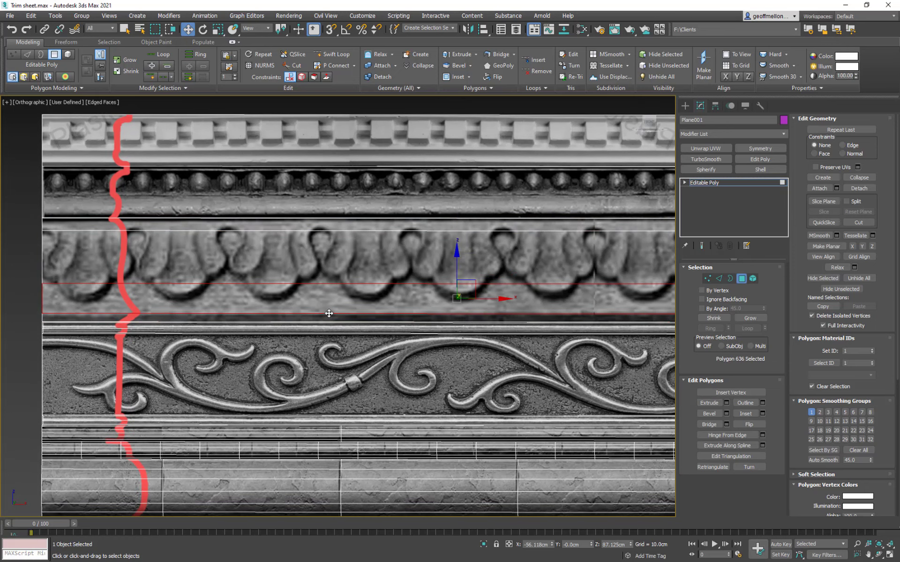
key(2)
click(329, 313)
alt+middle_drag(312, 324, 338, 304)
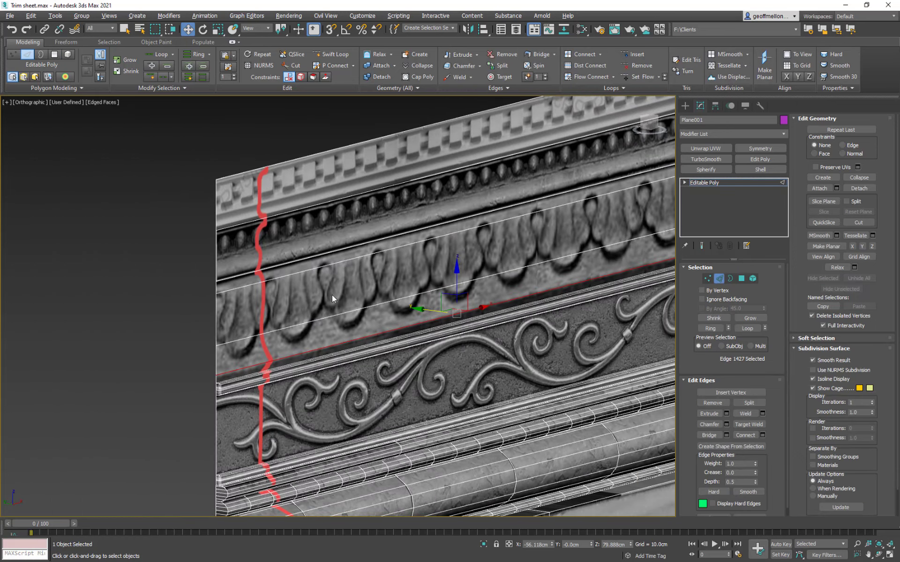
ctrl+click(330, 265)
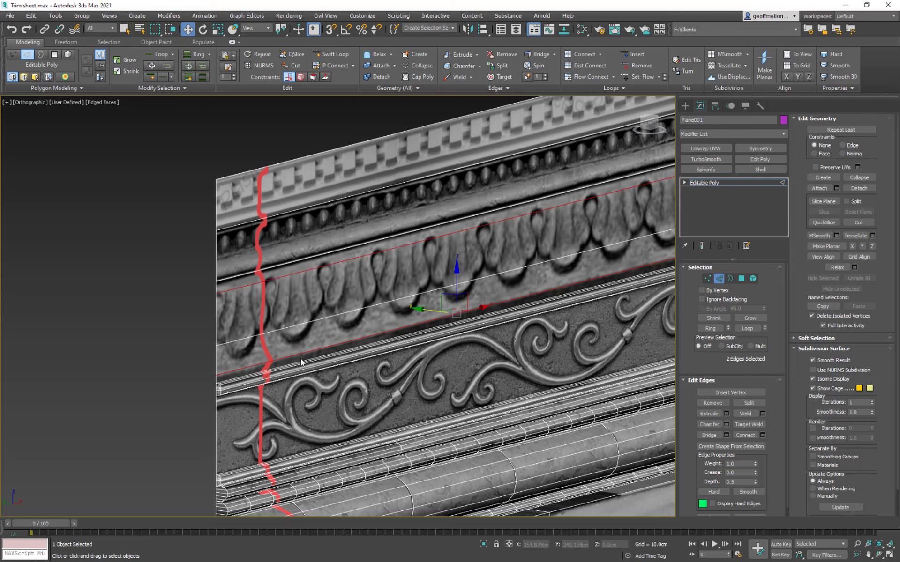
mouse_move(433, 313)
mouse_down()
mouse_move(397, 284)
mouse_move(436, 311)
mouse_up()
alt+click(361, 260)
alt+middle_drag(435, 310, 429, 274)
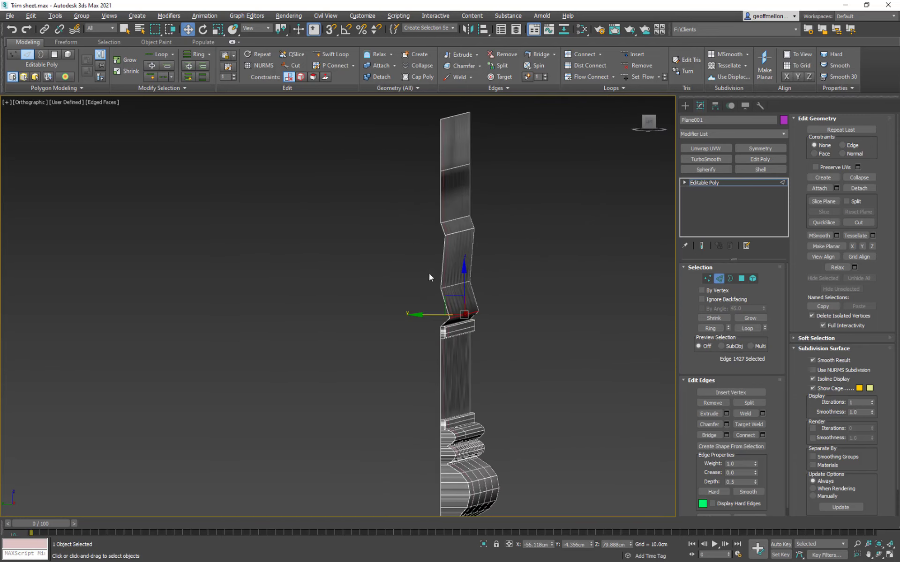
ctrl+click(458, 231)
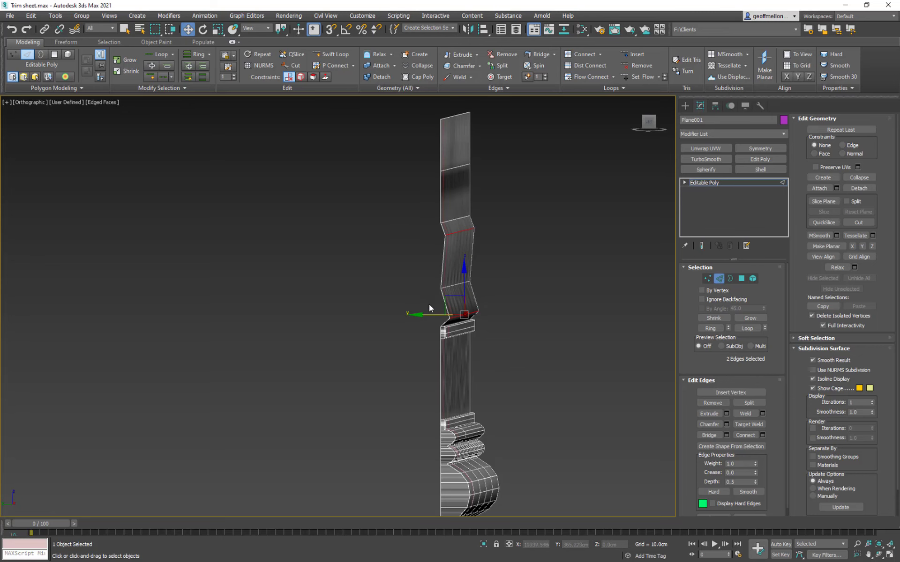
drag(430, 314, 434, 314)
Start a six-segment chamfer on the leaf band's middle and upper inserted edges, with an amount of 5.688 cm
alt+middle_drag(507, 312, 374, 327)
click(476, 287)
ctrl+click(483, 234)
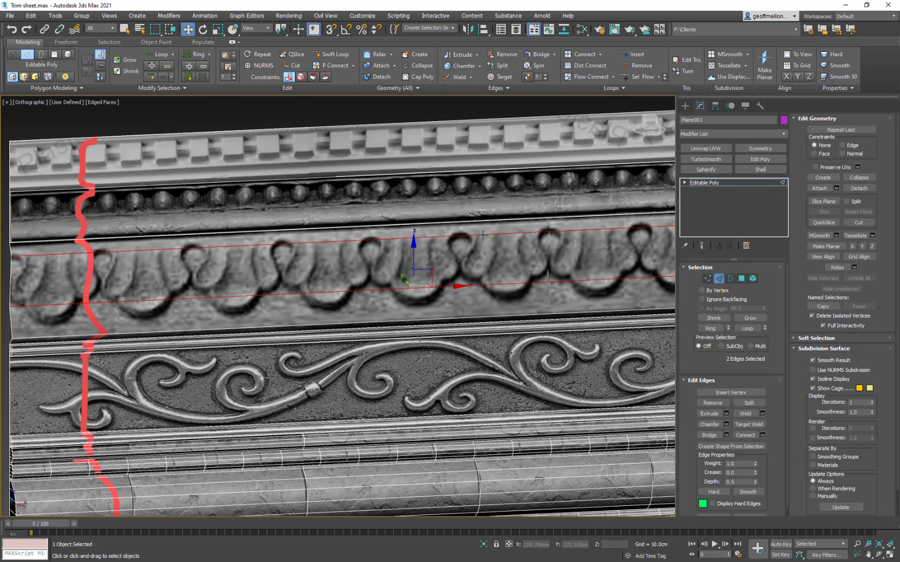
right_click(514, 254)
click(432, 305)
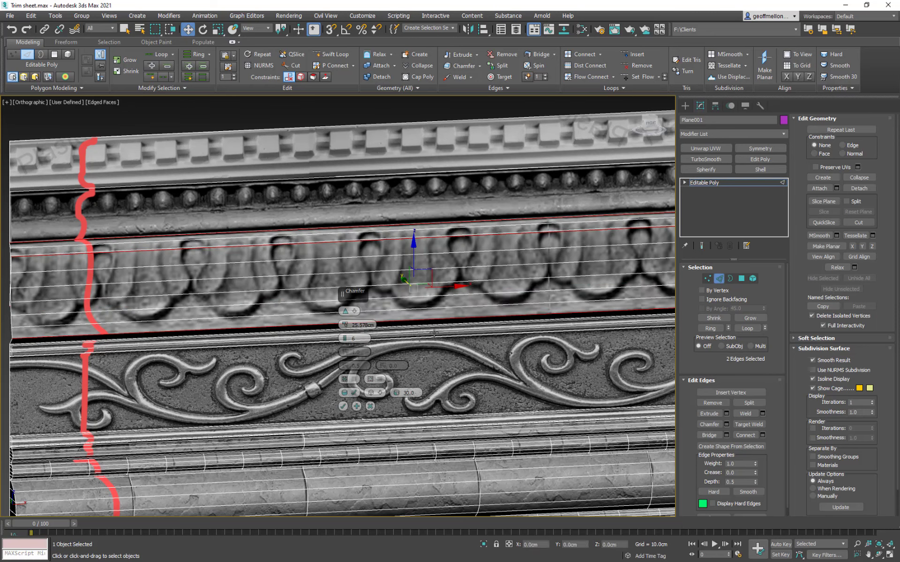
alt+middle_drag(343, 266, 388, 299)
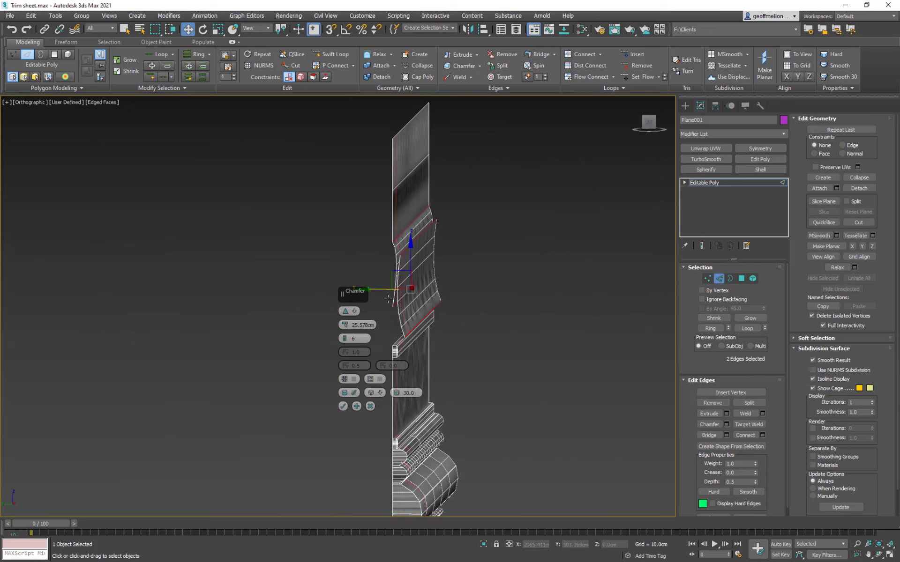
drag(346, 325, 353, 365)
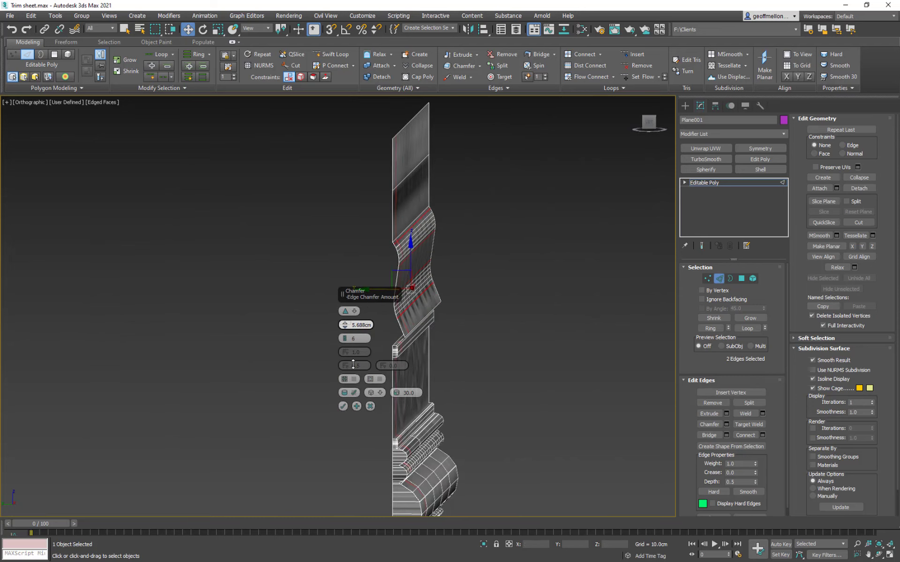
Limit the chamfer to the leaf band's middle inserted edge and set its amount to 14.044 cm with six segments
alt+drag(492, 197, 387, 251)
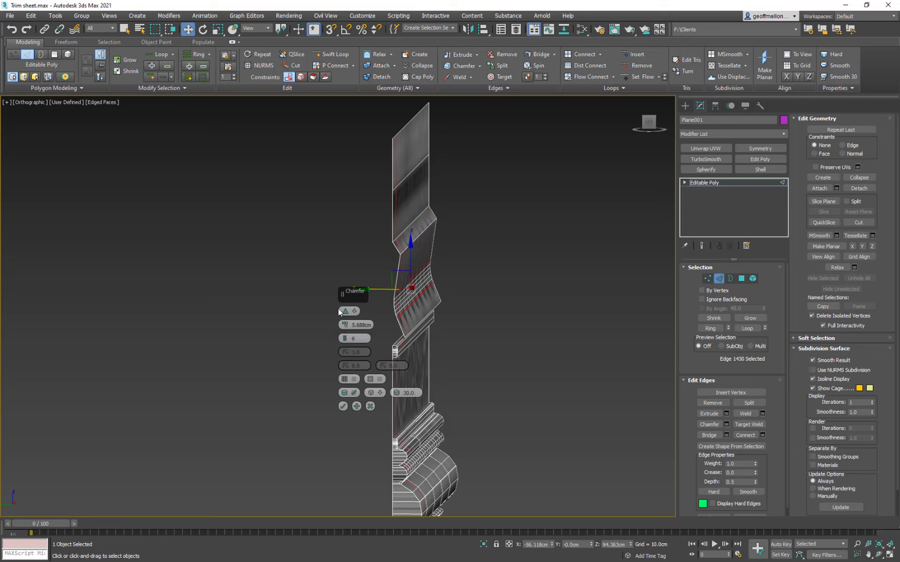
drag(344, 325, 347, 311)
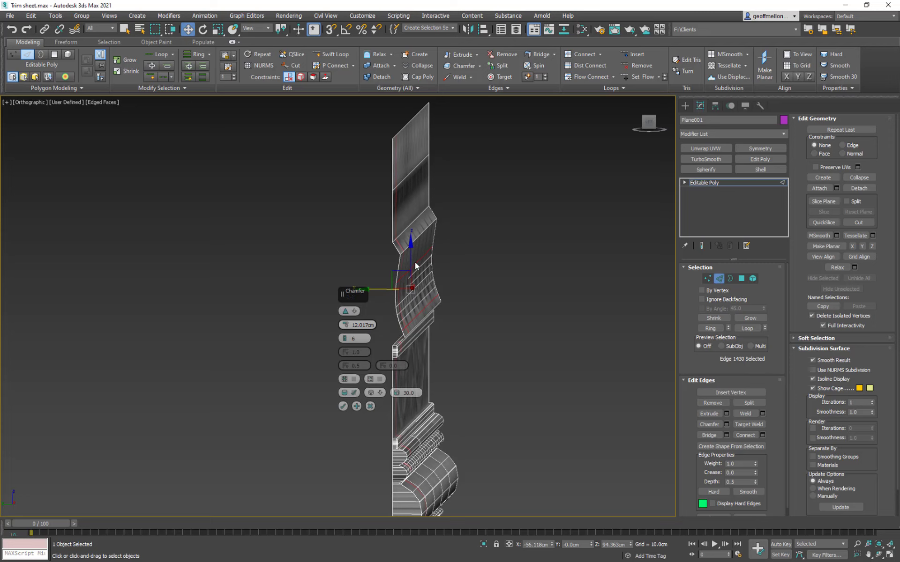
scroll(414, 262, up, 6)
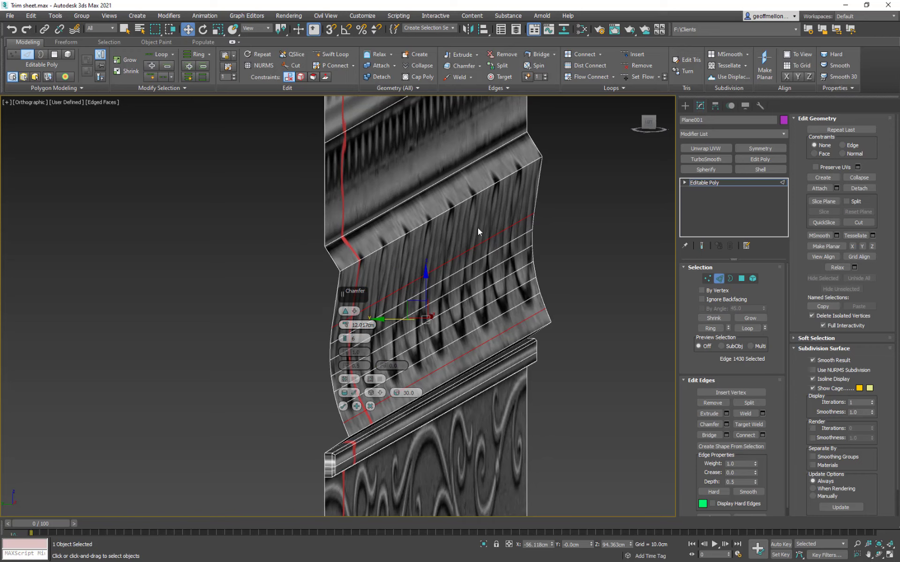
click(347, 326)
drag(346, 327, 352, 315)
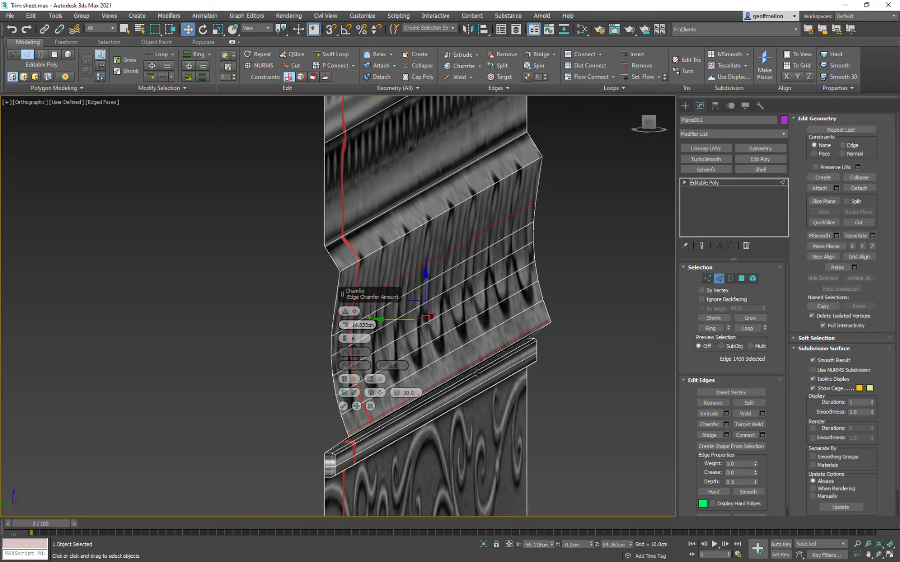
click(346, 340)
click(346, 337)
drag(346, 325, 347, 329)
alt+middle_drag(508, 351, 485, 348)
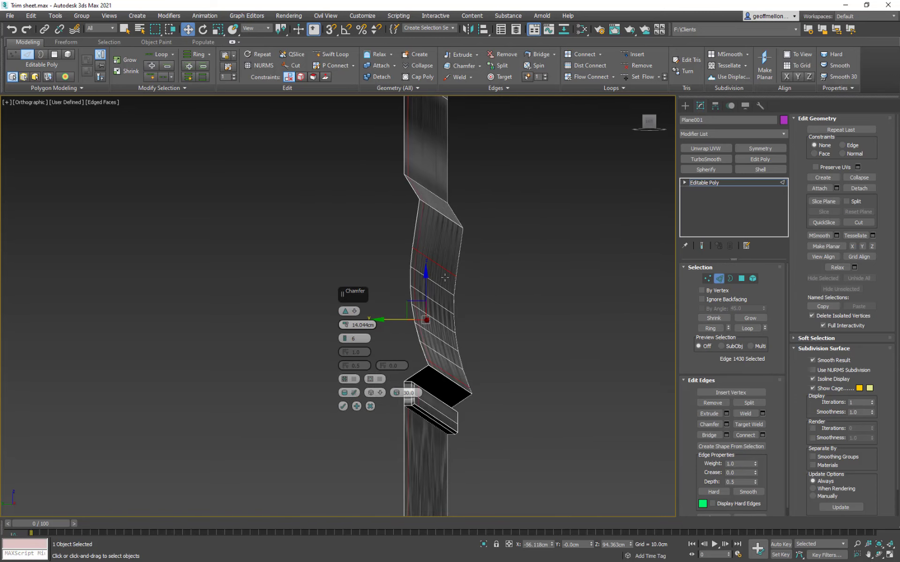
alt+middle_drag(475, 254, 387, 250)
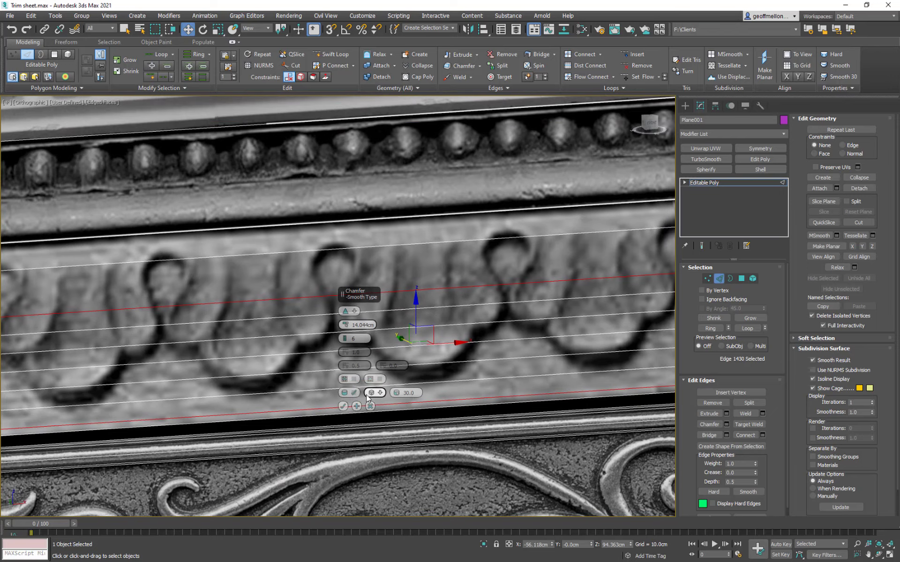
Apply the middle edge's chamfer and try a six-segment chamfer of 5.229 cm on the leaf band's upper inserted edge
click(357, 406)
click(402, 244)
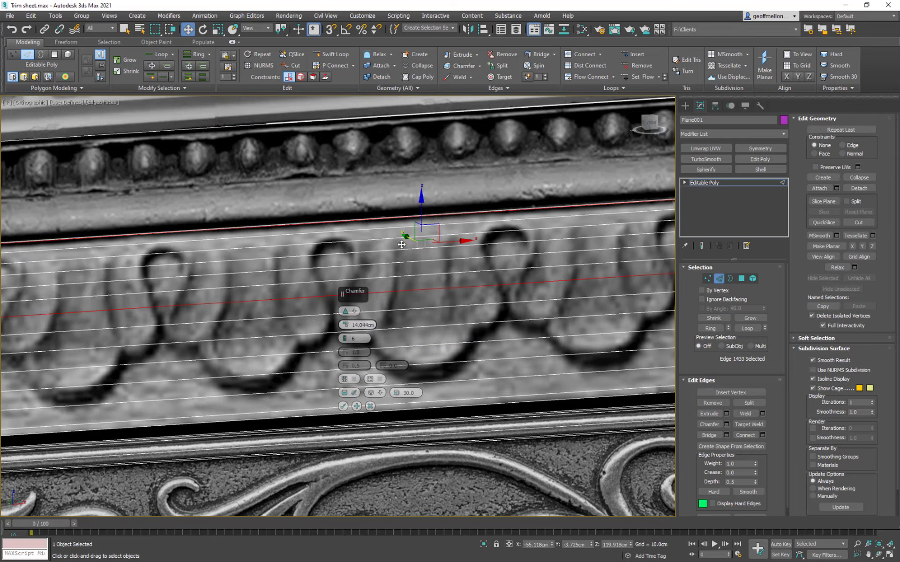
alt+middle_drag(379, 284, 355, 325)
drag(345, 326, 345, 363)
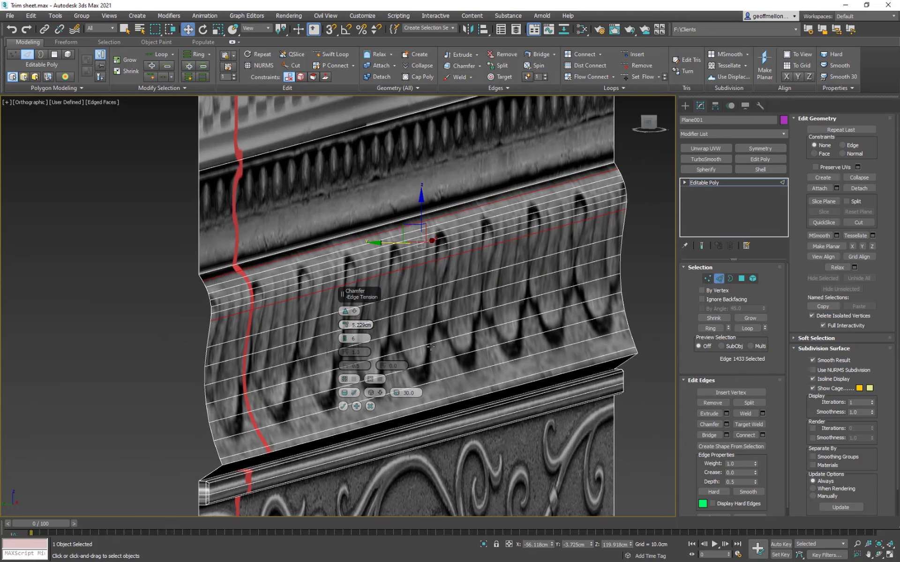
alt+middle_drag(430, 346, 499, 343)
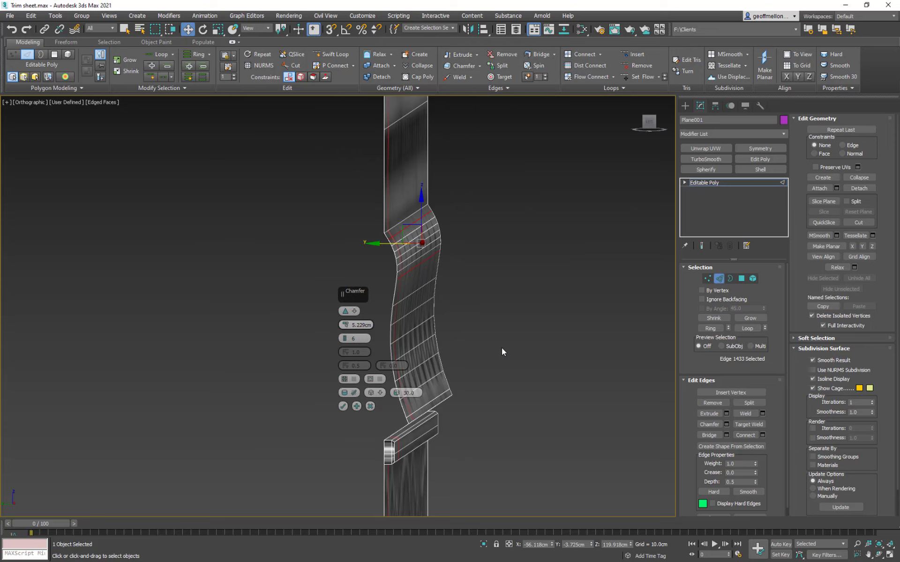
Undo back to the middle edge's chamfer preview, move that edge about 2.9 cm along Y and apply the six-segment 14.044 cm chamfer
key(ctrl+z)
key(ctrl+z)
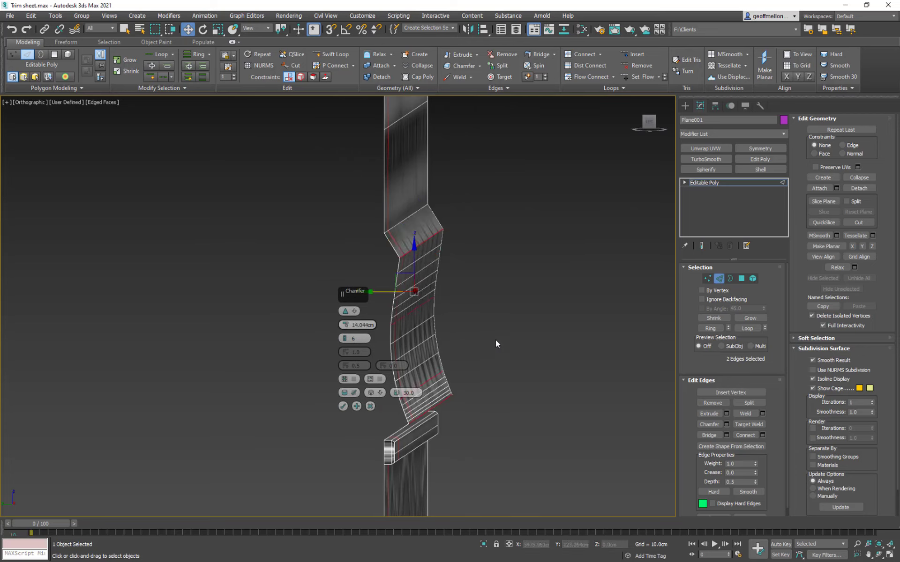
alt+middle_drag(495, 341, 482, 339)
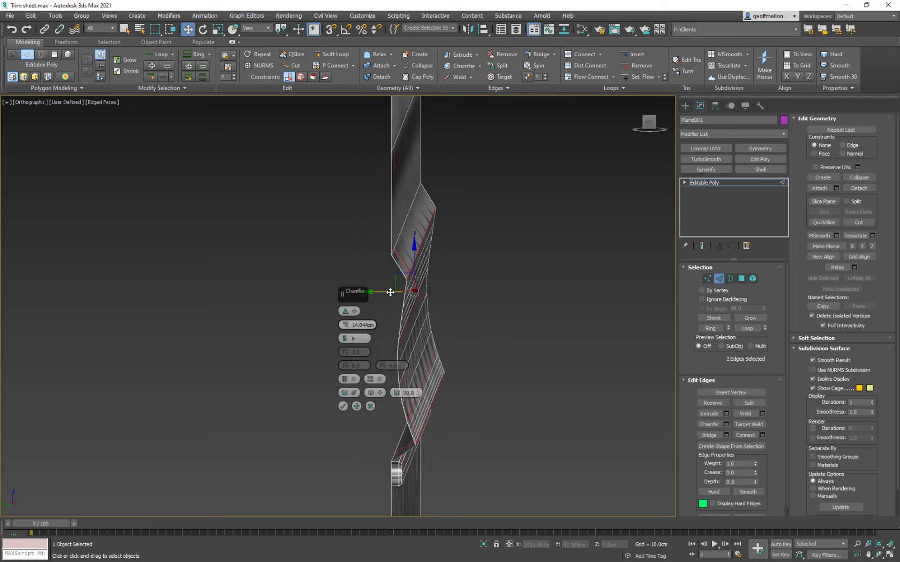
key(ctrl+z)
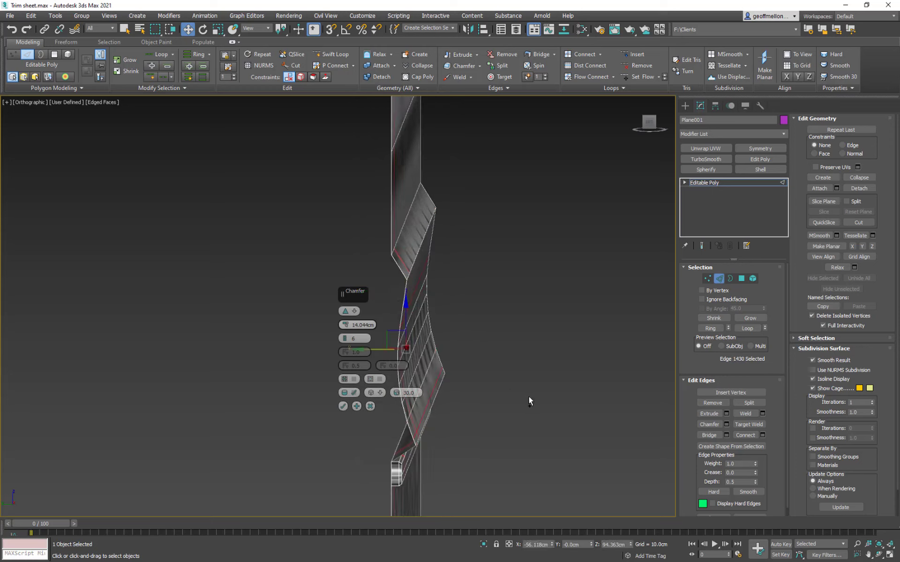
drag(375, 347, 363, 349)
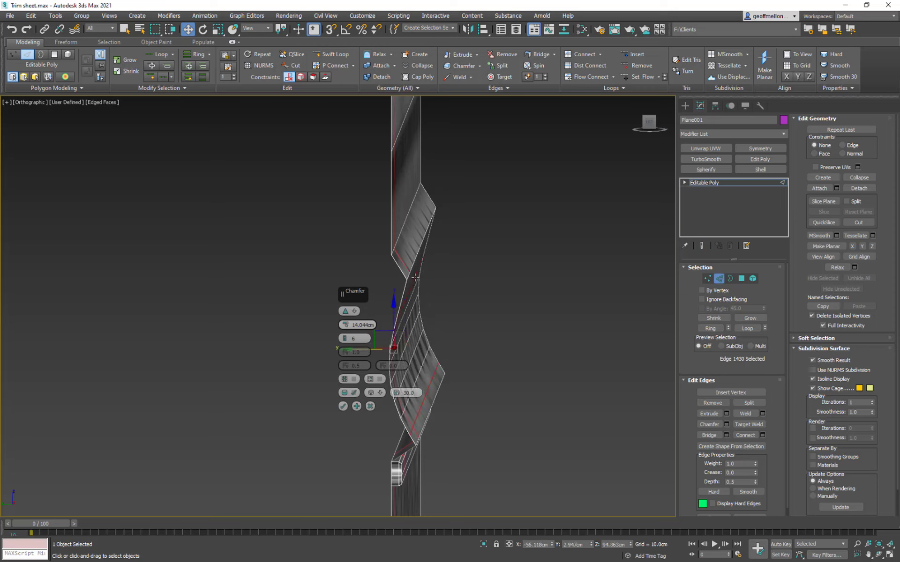
click(357, 407)
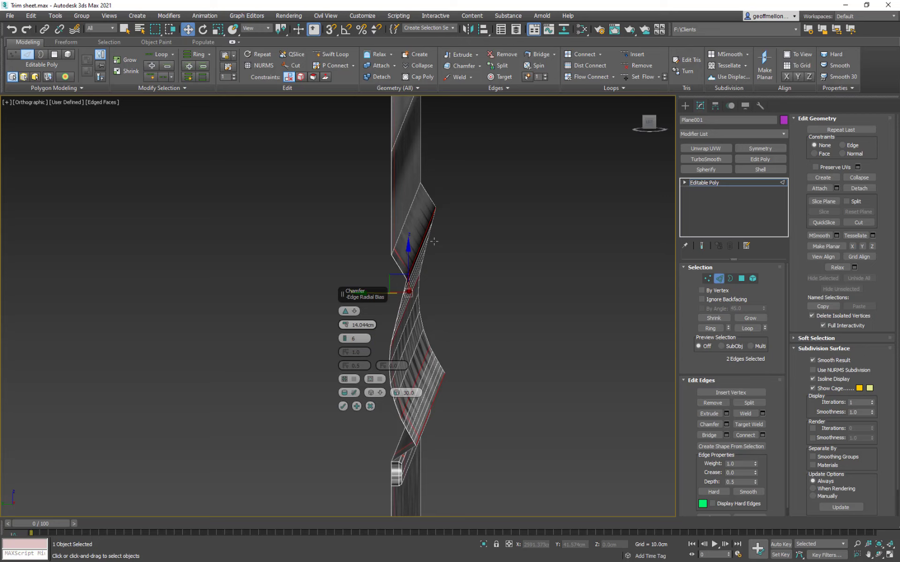
Chamfer the leaf band's upper inserted edge with six segments, reducing the amount to form a smooth curve without overlap
click(415, 260)
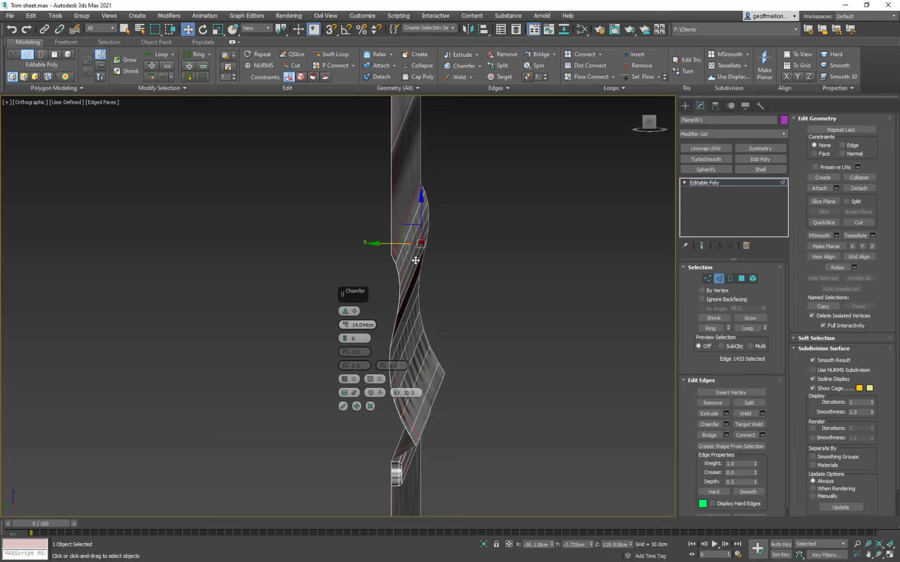
drag(343, 324, 360, 352)
alt+middle_drag(474, 323, 439, 382)
scroll(515, 306, down, 5)
alt+middle_drag(514, 305, 449, 305)
click(343, 407)
scroll(496, 298, up, 2)
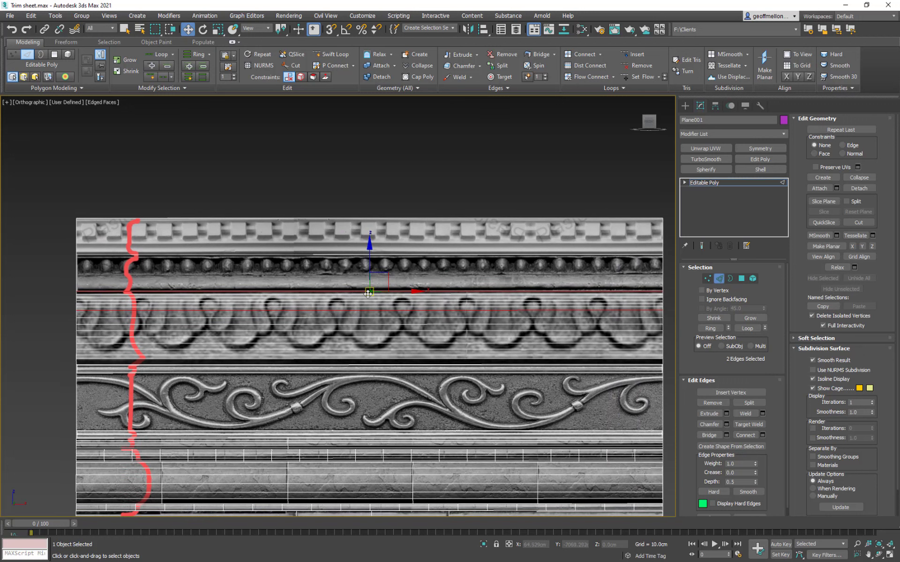
Switch to element selection and select the bead band directly above the leaf band
middle_drag(367, 284, 362, 251)
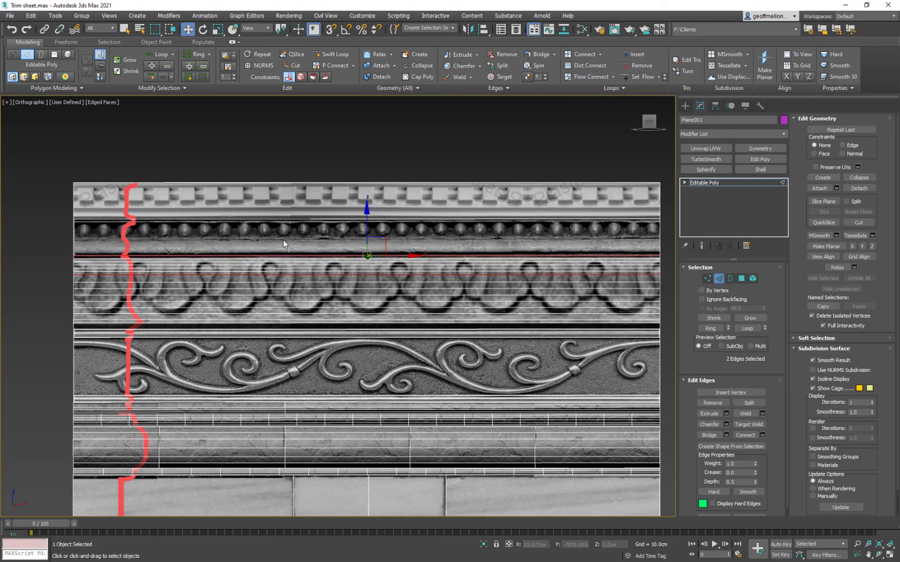
click(719, 280)
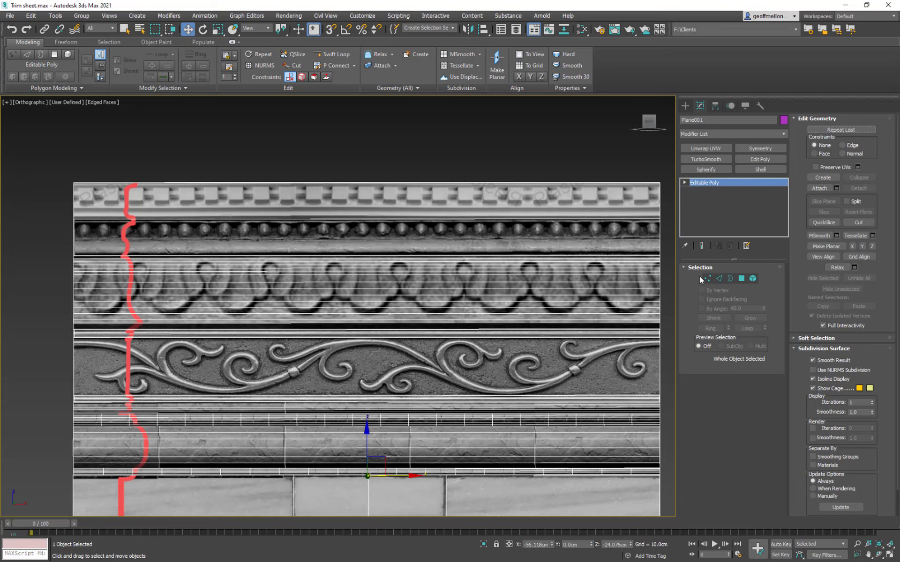
click(752, 279)
click(408, 228)
alt+middle_drag(407, 229, 372, 226)
scroll(136, 234, up, 5)
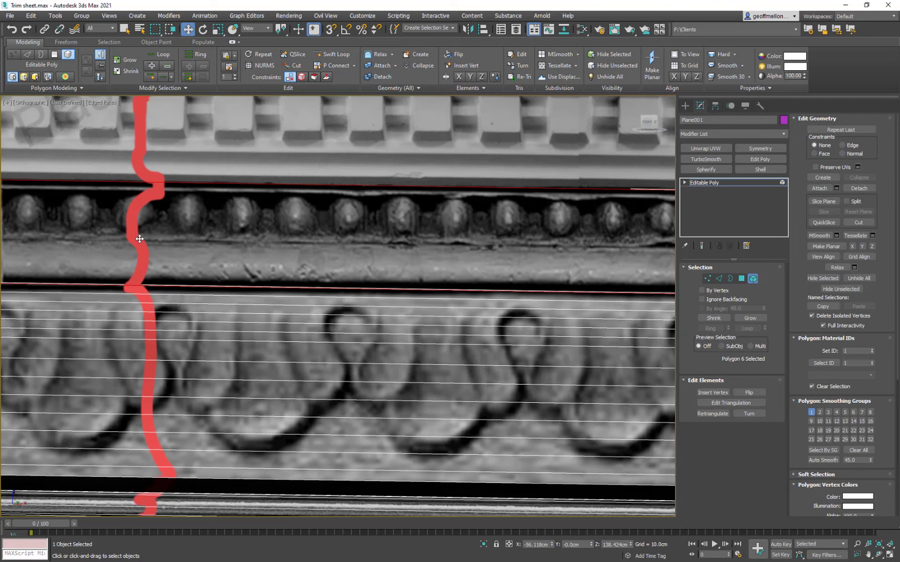
alt+middle_drag(212, 271, 177, 279)
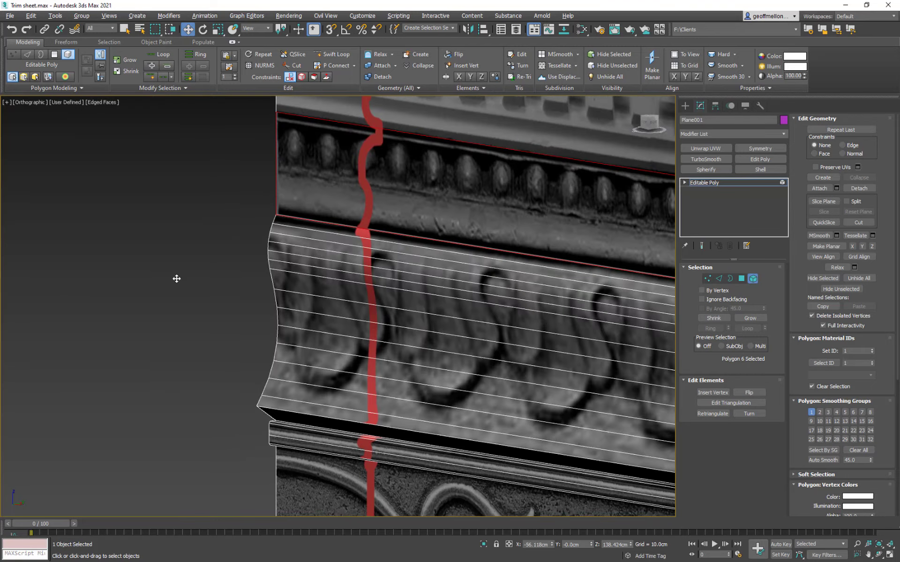
scroll(457, 230, down, 5)
alt+middle_drag(328, 247, 395, 255)
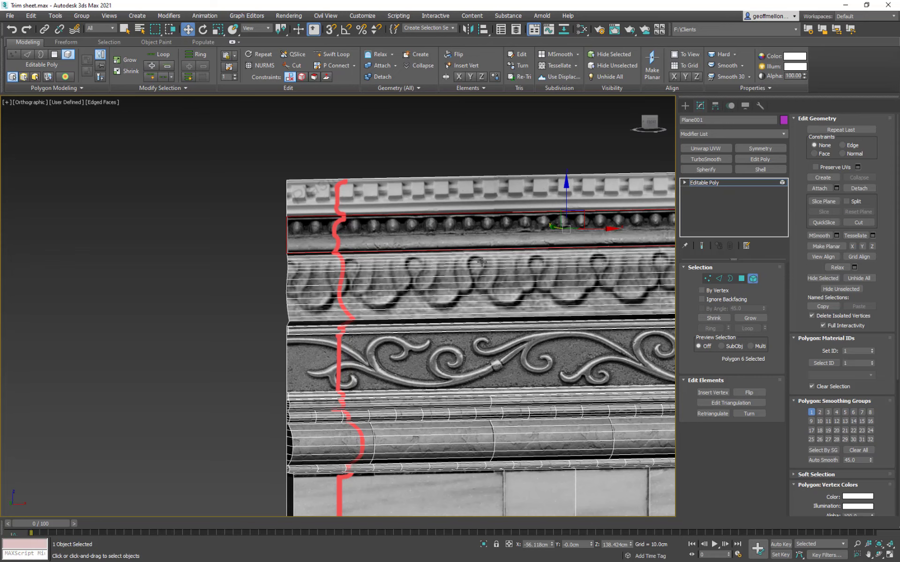
middle_drag(439, 254, 410, 264)
Insert three horizontal Swift Loops across the bead band: through the plain strip below the beads, through the beads and near the upper edge
click(332, 54)
click(255, 253)
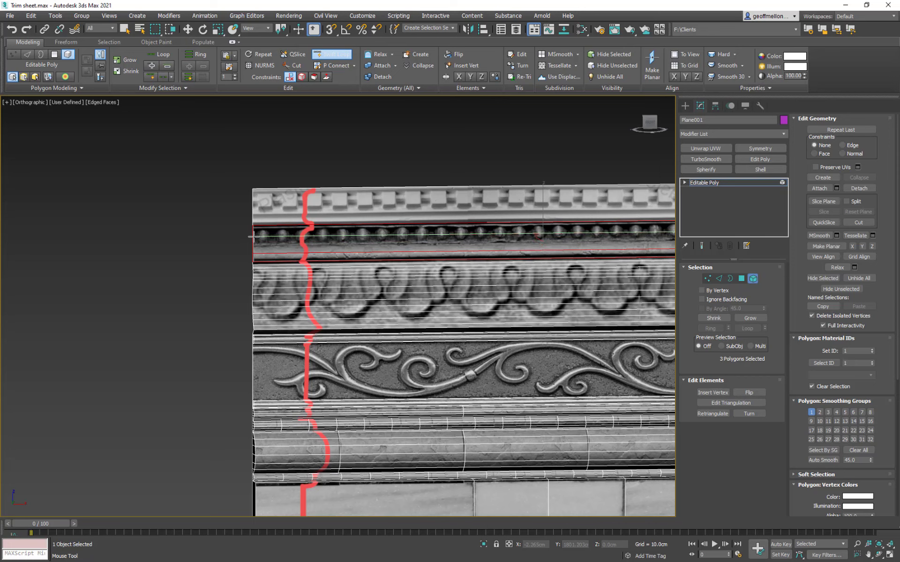
click(252, 235)
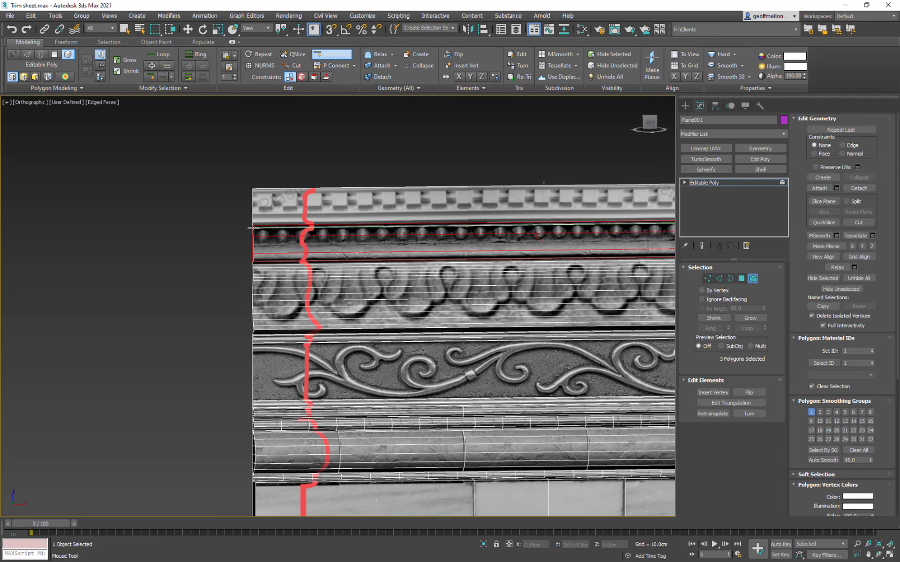
click(253, 229)
right_click(300, 253)
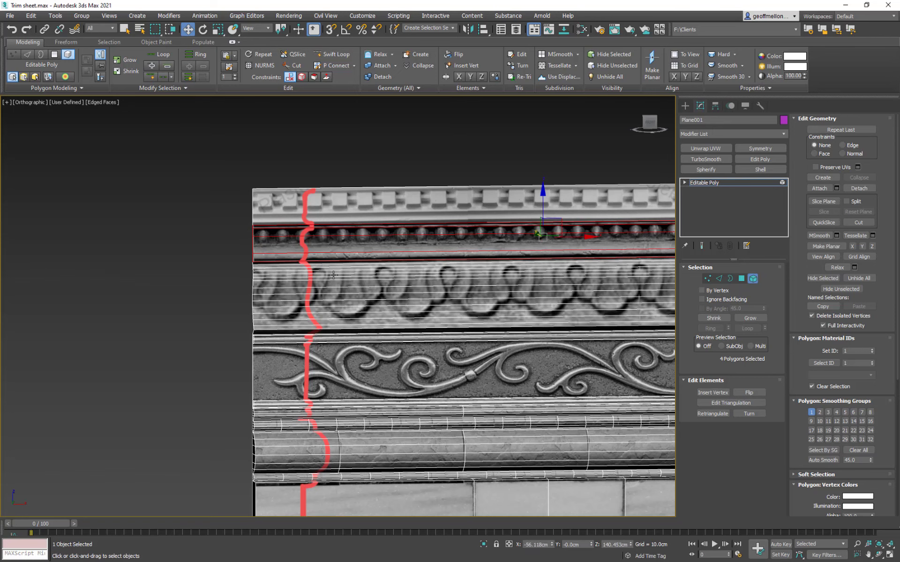
Move the edge through the beads inward along Y and the edge in the plain strip below outward by about 3.2 cm
mouse_move(419, 278)
alt+middle_down()
mouse_move(438, 277)
mouse_move(430, 266)
alt+middle_up()
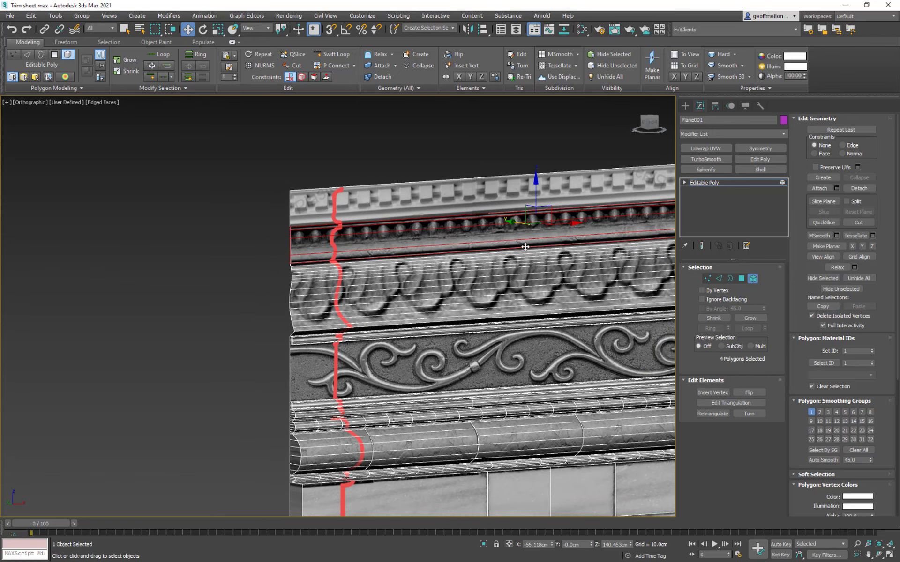
right_click(439, 234)
key(2)
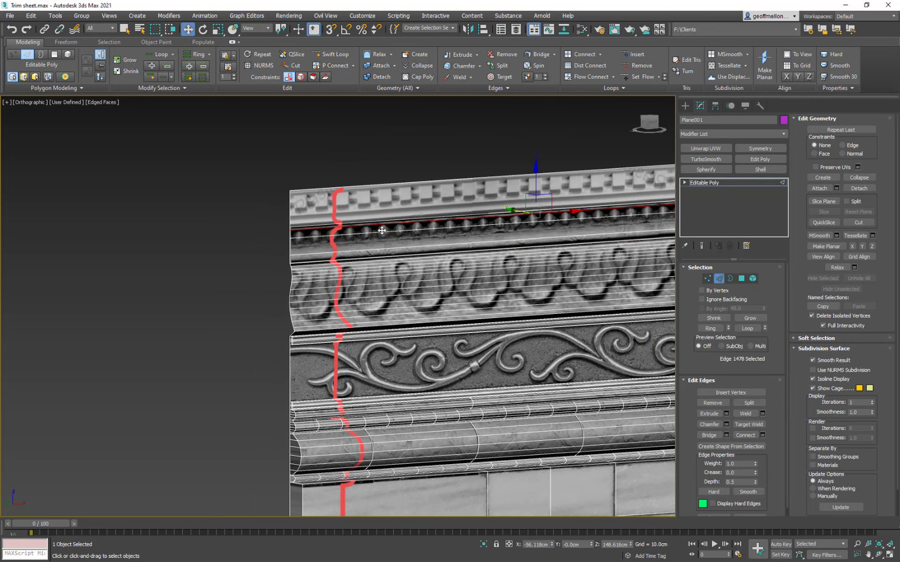
alt+middle_drag(361, 105, 519, 224)
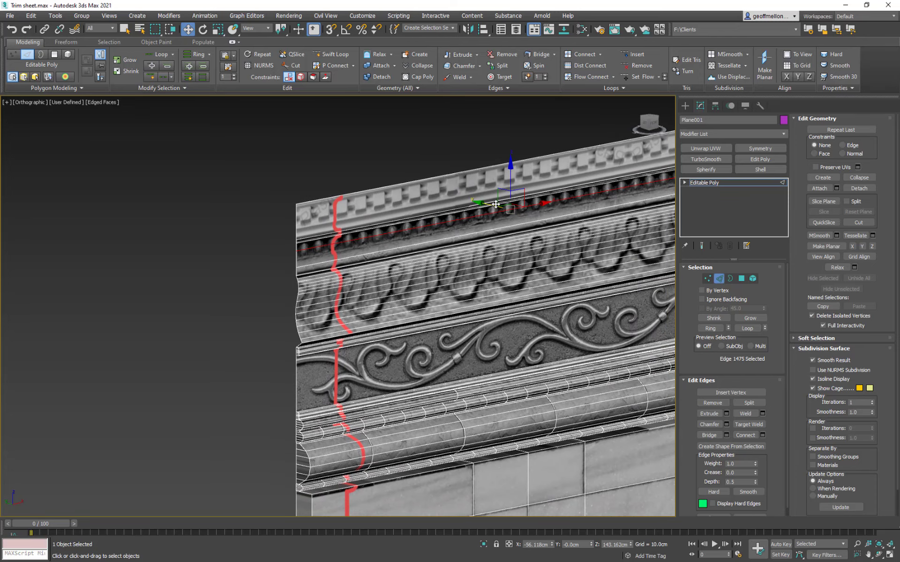
drag(495, 204, 492, 225)
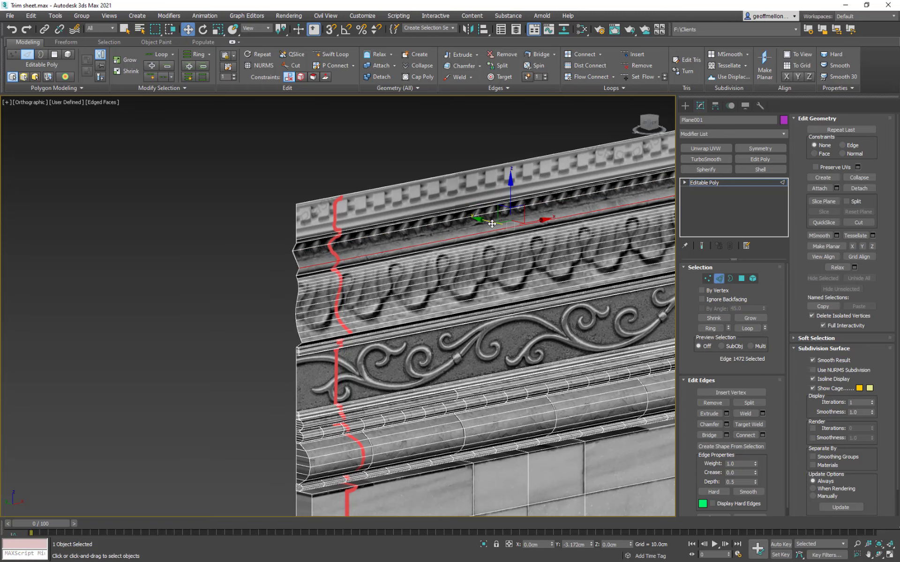
alt+middle_drag(505, 255, 466, 239)
Chamfer the bead band's two offset edges together with four segments and an amount of 6.511 cm
ctrl+click(468, 213)
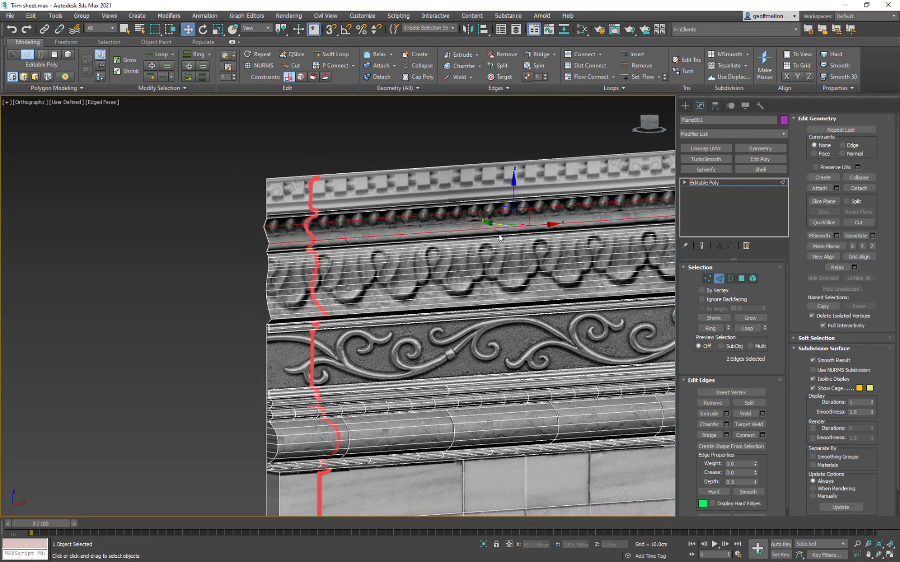
right_click(497, 233)
click(417, 286)
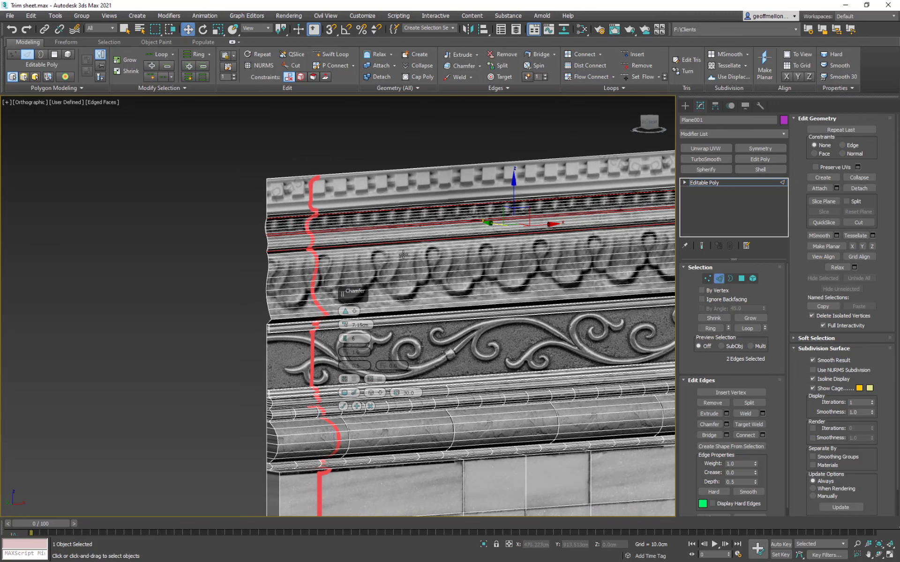
click(345, 341)
click(345, 341)
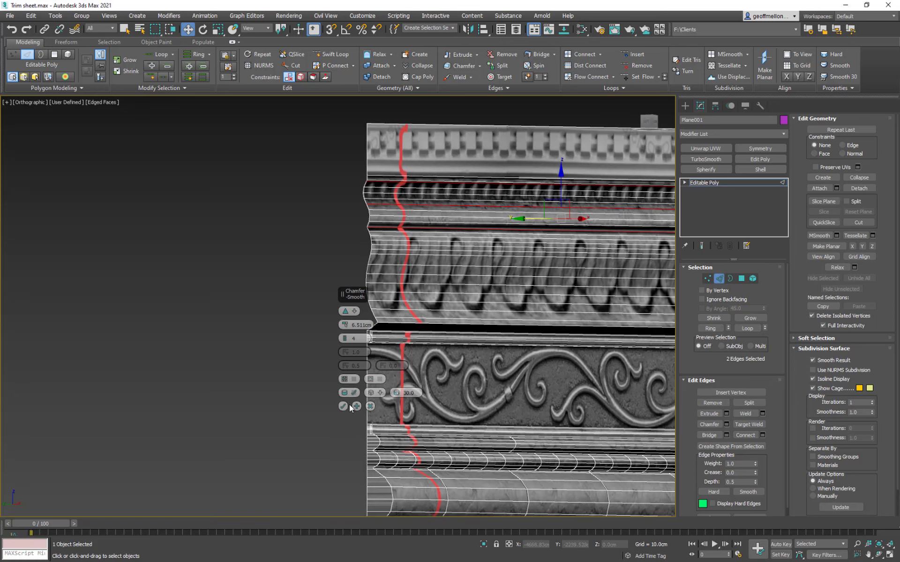
click(343, 406)
Insert five horizontal Swift Loops across the dentil band: three through the plain molding below the dentils and two near the top edge
scroll(562, 235, down, 5)
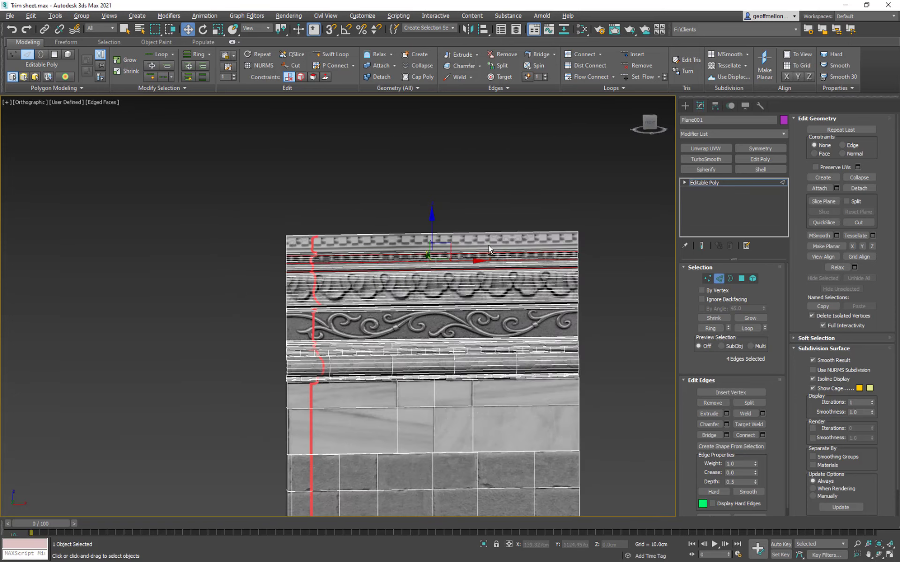
scroll(488, 246, up, 8)
scroll(502, 244, down, 3)
scroll(311, 247, up, 3)
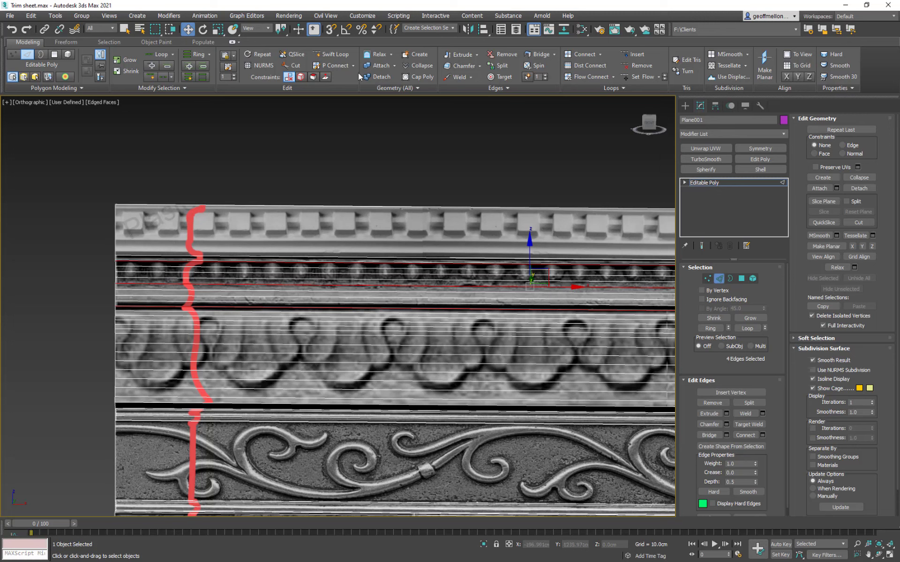
click(331, 54)
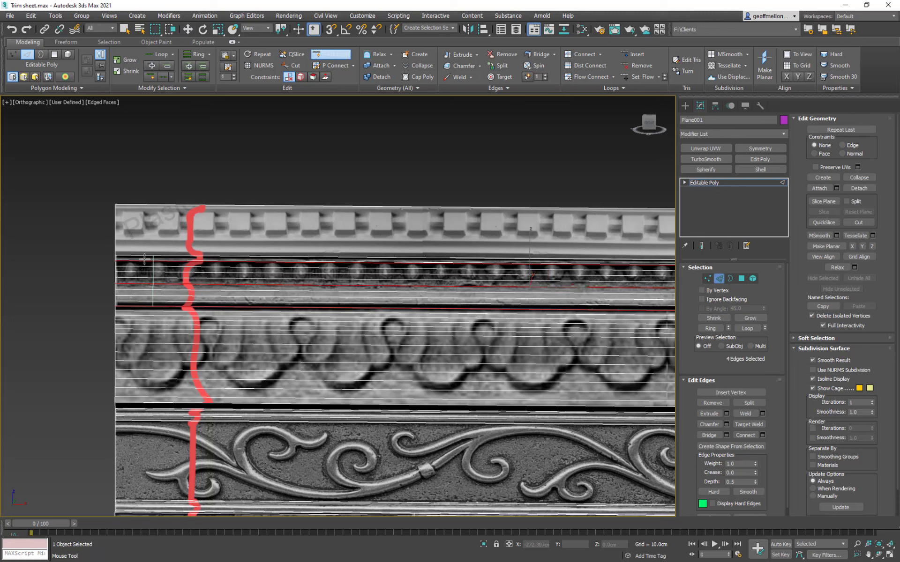
click(117, 241)
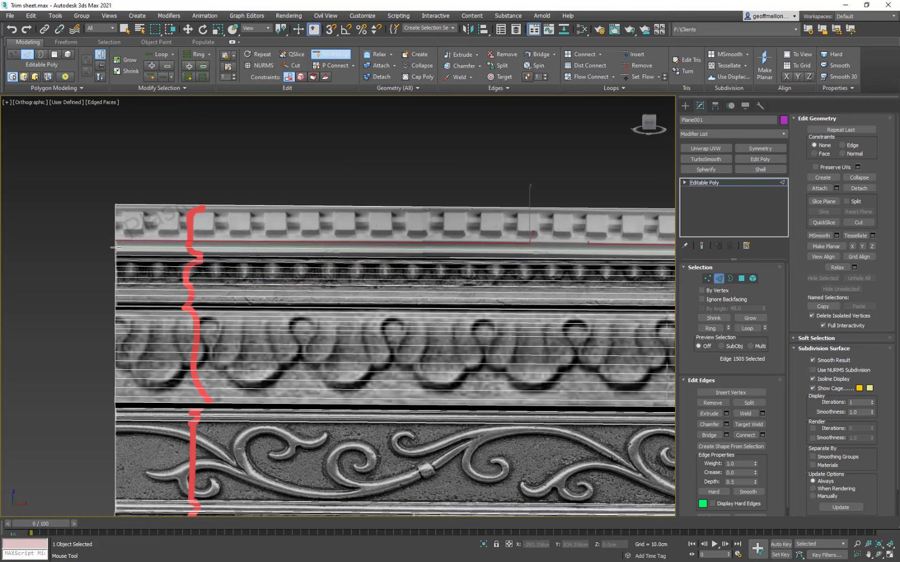
click(115, 250)
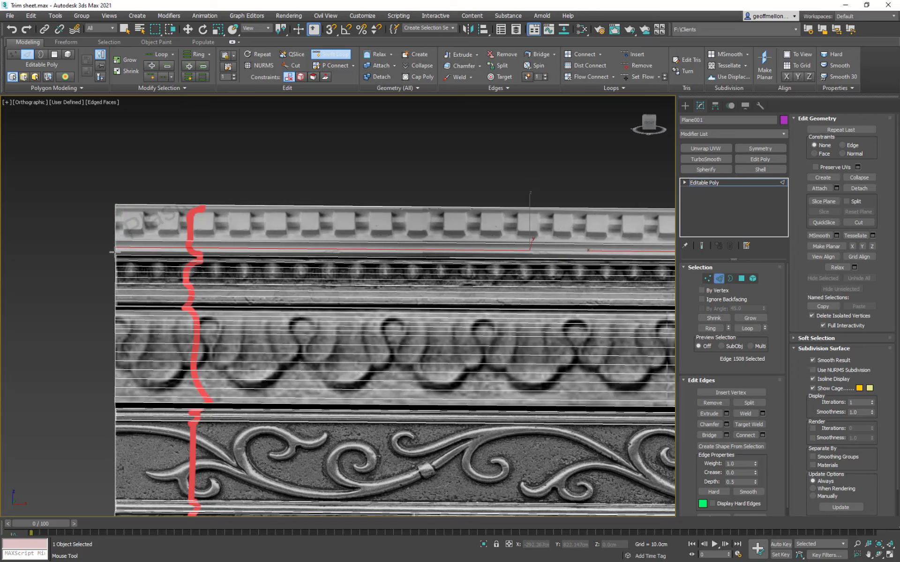
click(113, 254)
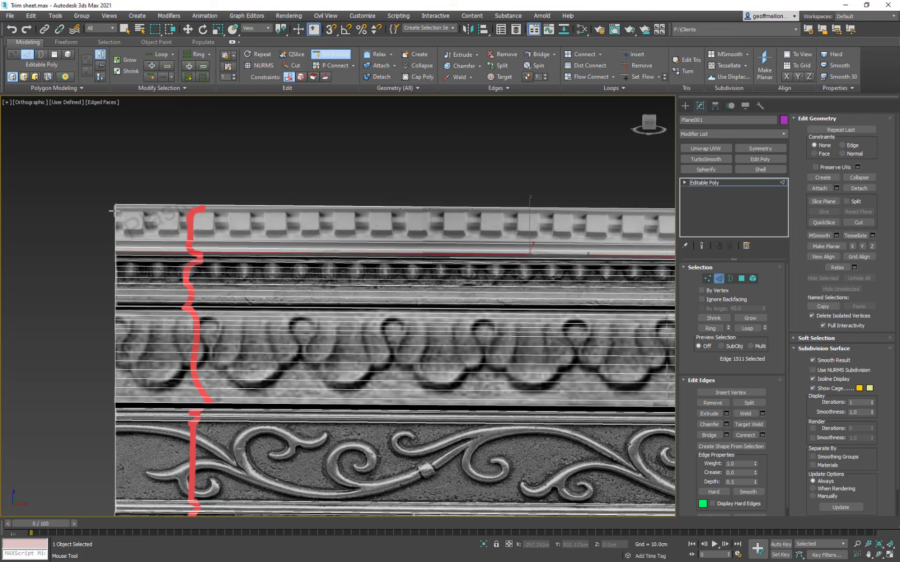
click(116, 210)
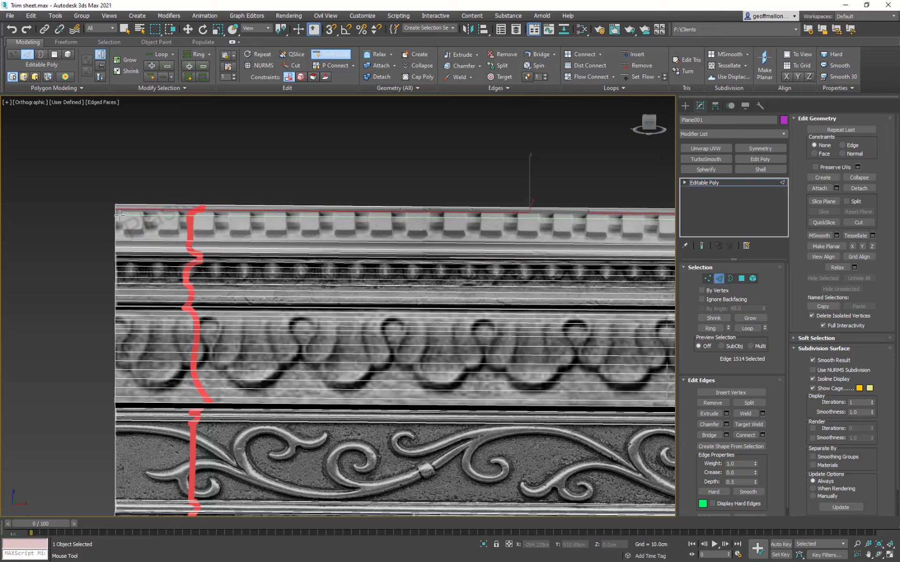
click(119, 215)
right_click(270, 266)
Select the dentil band's top border edge and the loop just below it, and move both outward about 2.6 cm along Y
alt+middle_drag(234, 248, 265, 244)
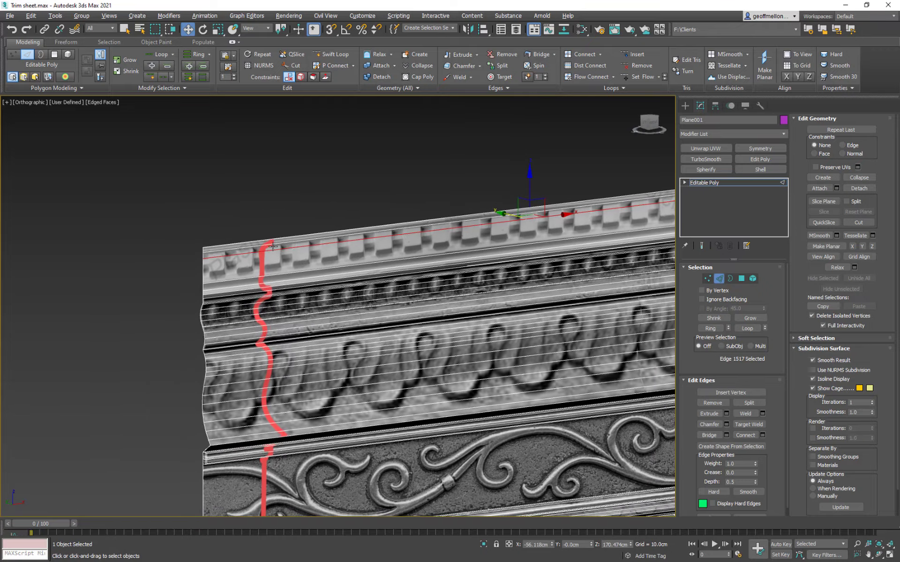
scroll(265, 244, up, 5)
click(319, 235)
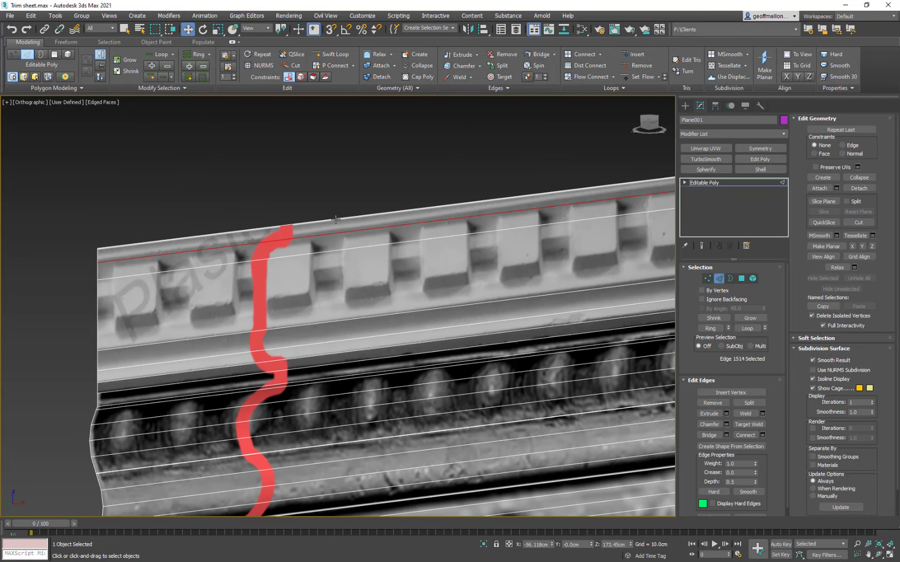
ctrl+click(335, 220)
alt+middle_drag(350, 258, 364, 263)
scroll(364, 263, down, 3)
middle_drag(457, 277, 308, 230)
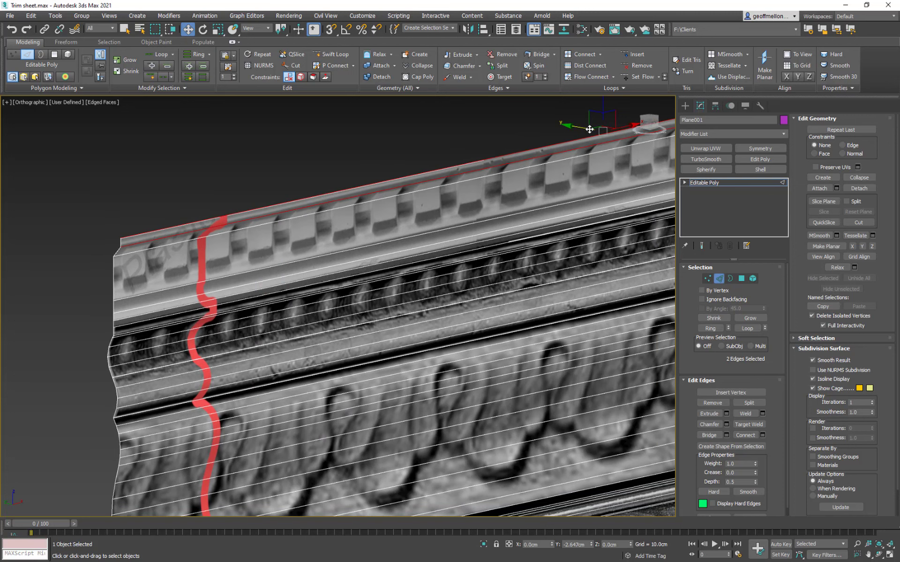
Select the middle loop of the plain molding below the dentils and move it inward along Y to about 1.4 cm
scroll(423, 223, down, 3)
middle_drag(289, 197, 292, 190)
click(299, 199)
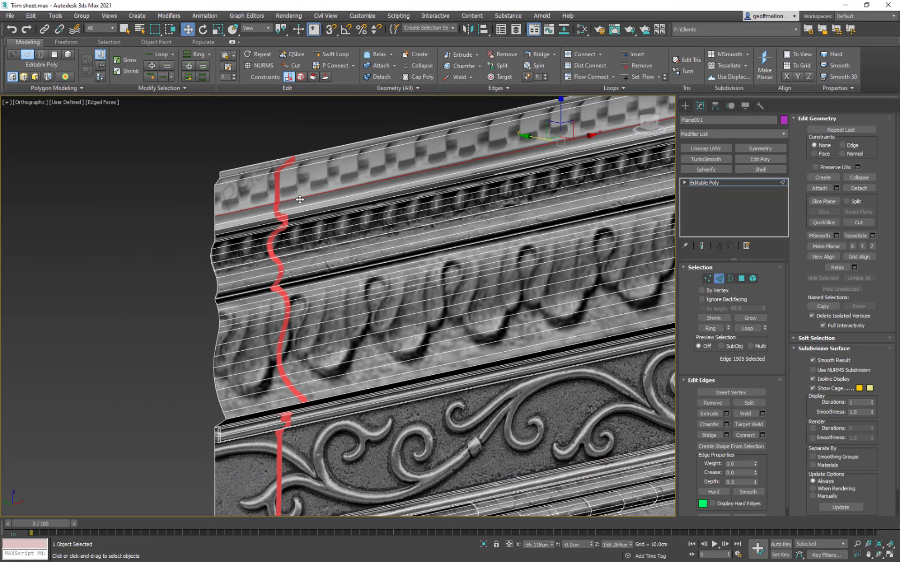
ctrl+click(310, 166)
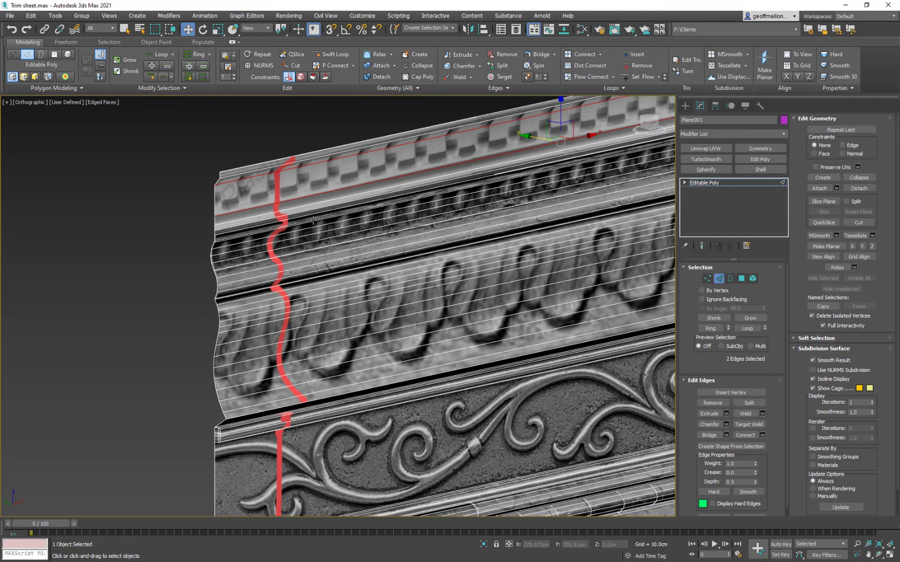
click(290, 212)
alt+middle_drag(290, 210, 395, 208)
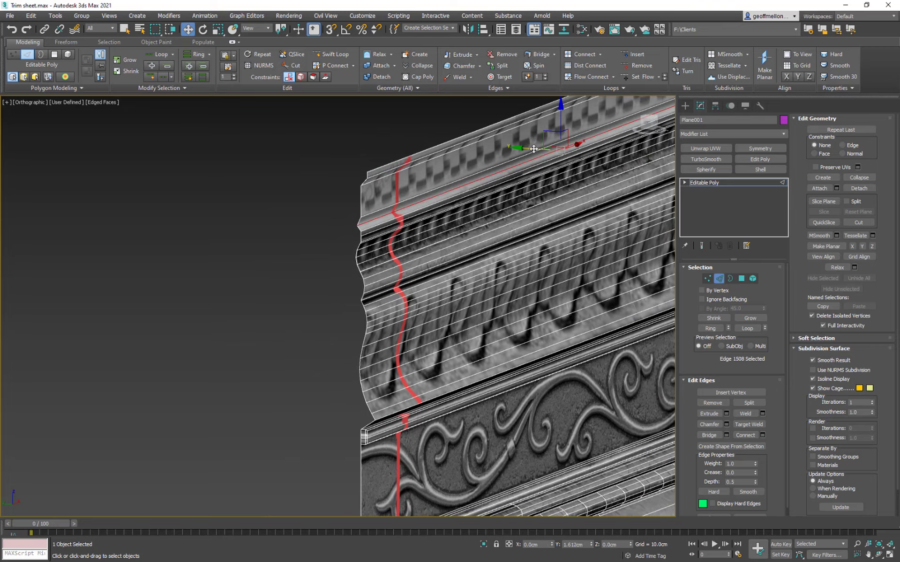
alt+middle_drag(540, 168, 416, 194)
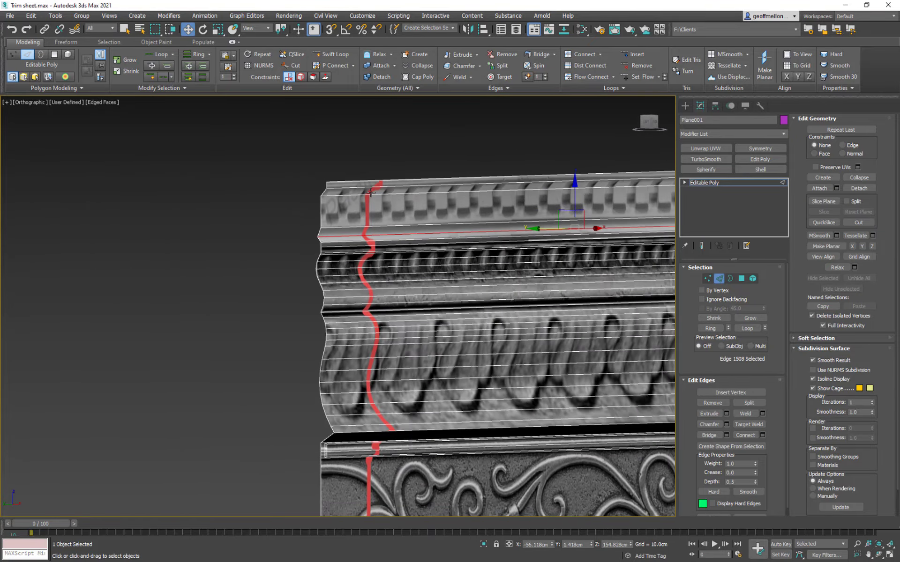
Chamfer the offset edge below the dentils with three segments and an amount of 1.847 cm
alt+middle_drag(454, 224, 419, 242)
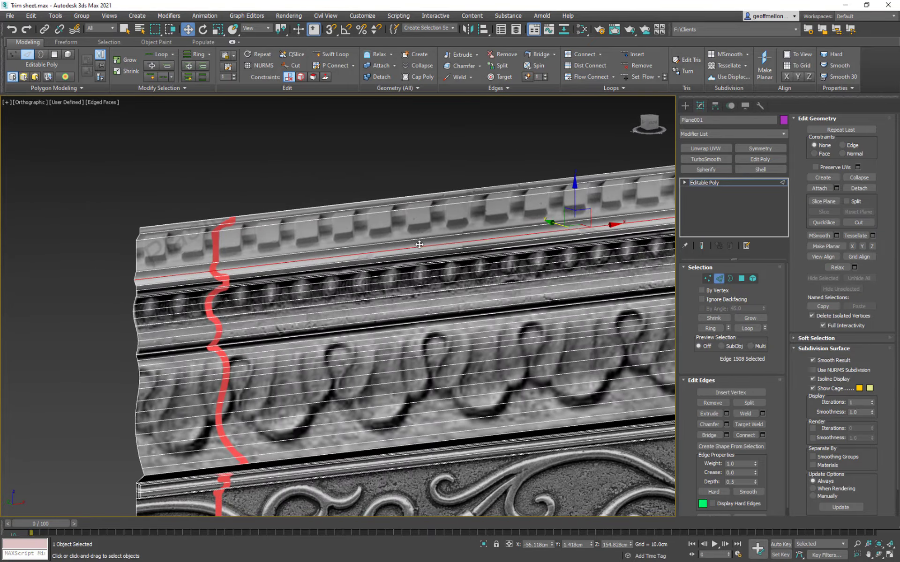
right_click(420, 247)
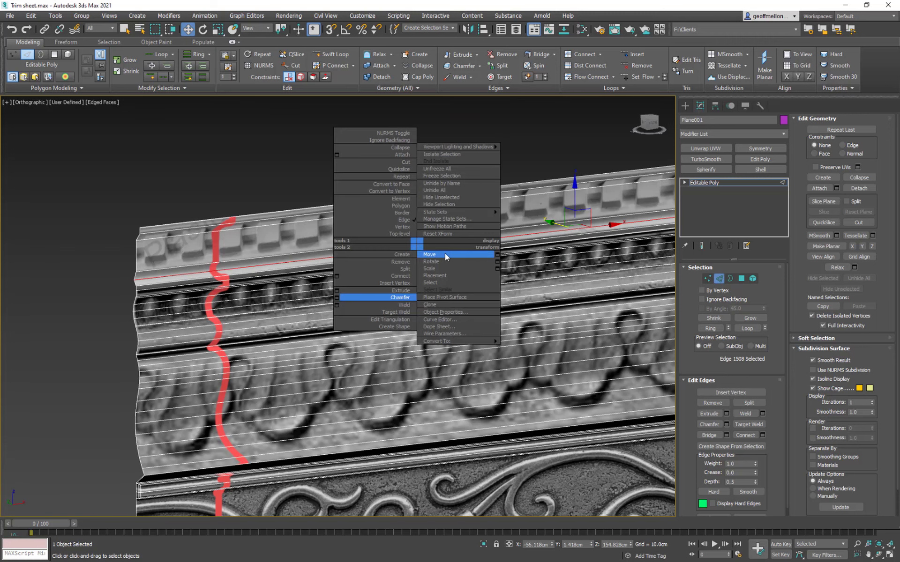
click(344, 300)
click(346, 340)
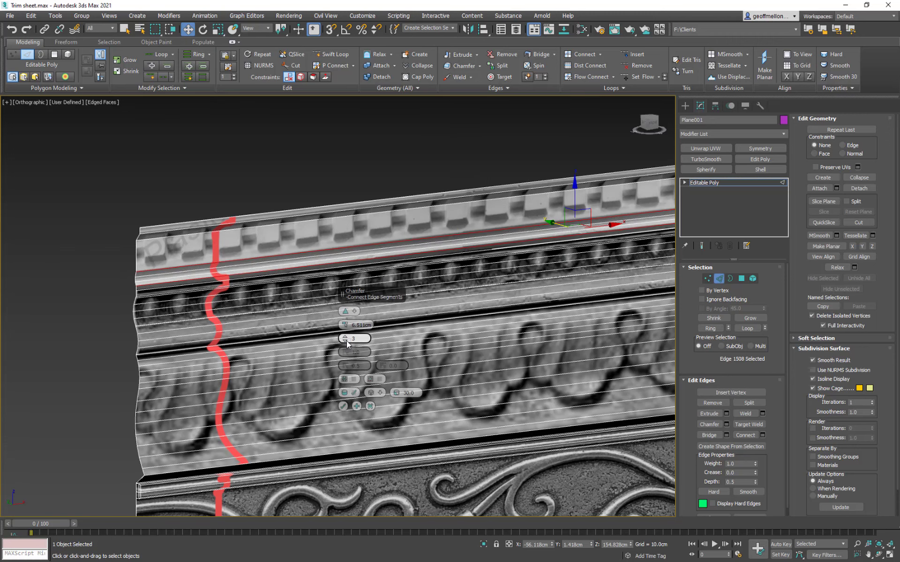
alt+middle_drag(257, 280, 306, 267)
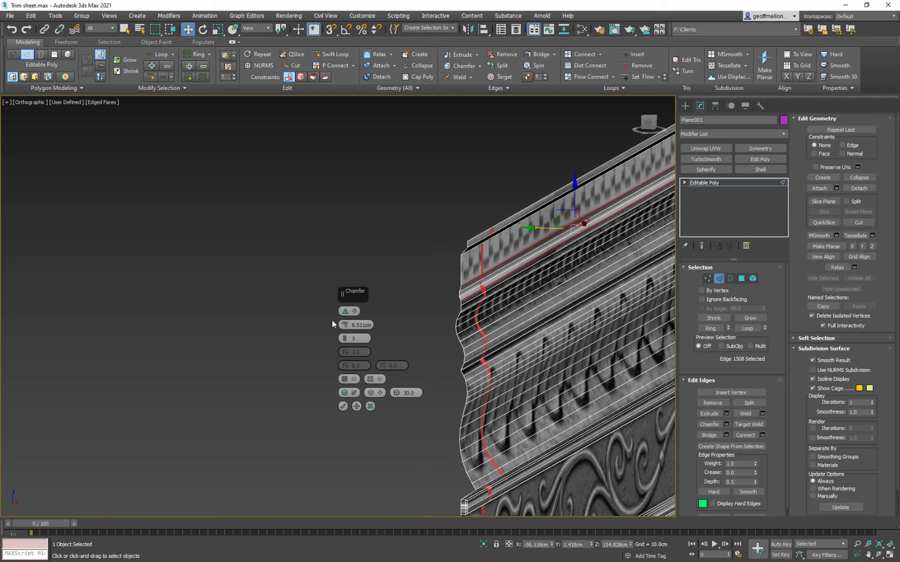
mouse_move(347, 327)
mouse_down()
mouse_move(348, 285)
mouse_move(348, 344)
mouse_move(352, 333)
mouse_up()
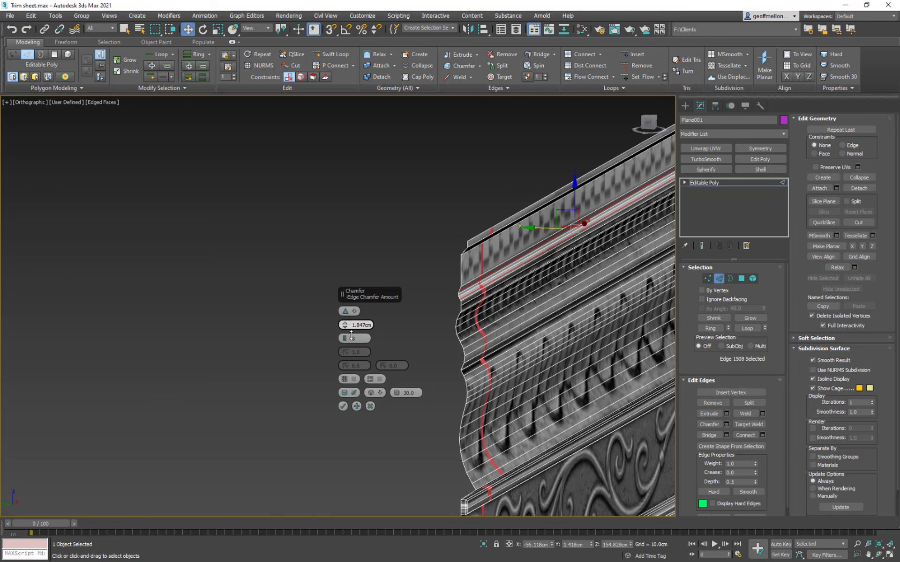
alt+middle_drag(356, 357, 341, 399)
click(343, 405)
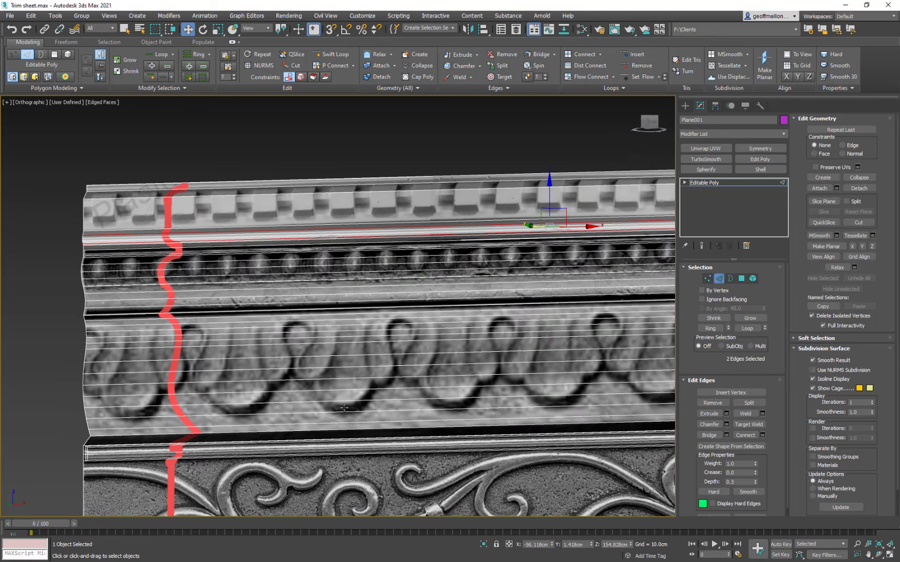
Examine the shaped molding bands from the front, the back and oblique angles
scroll(342, 408, down, 8)
alt+middle_drag(493, 266, 496, 220)
mouse_move(403, 269)
alt+middle_down()
mouse_move(401, 284)
mouse_move(401, 261)
alt+middle_up()
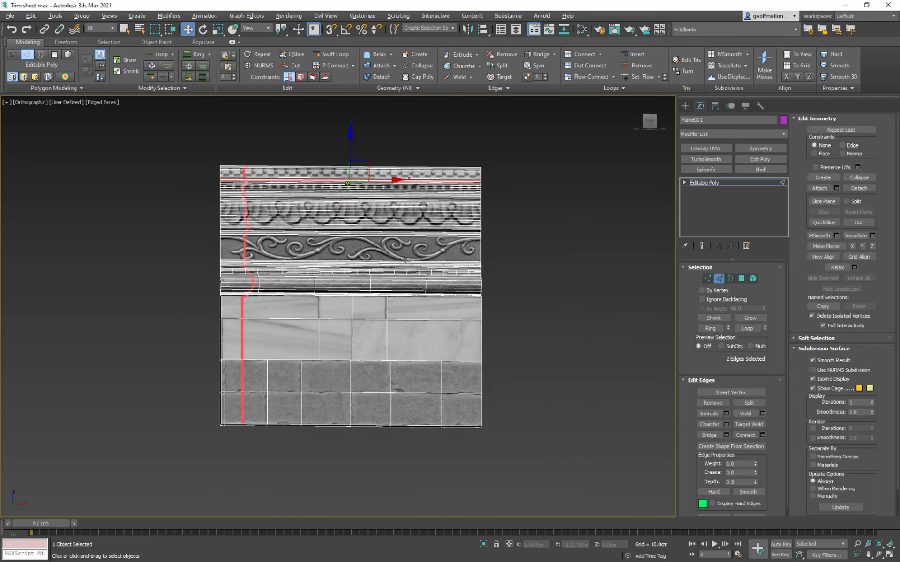
alt+middle_drag(494, 245, 494, 293)
scroll(401, 259, up, 5)
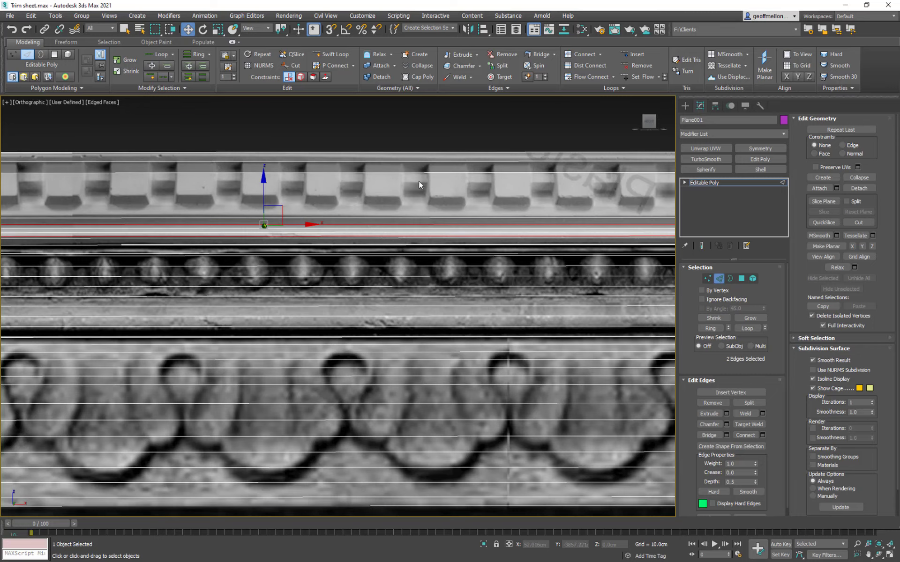
scroll(389, 235, down, 4)
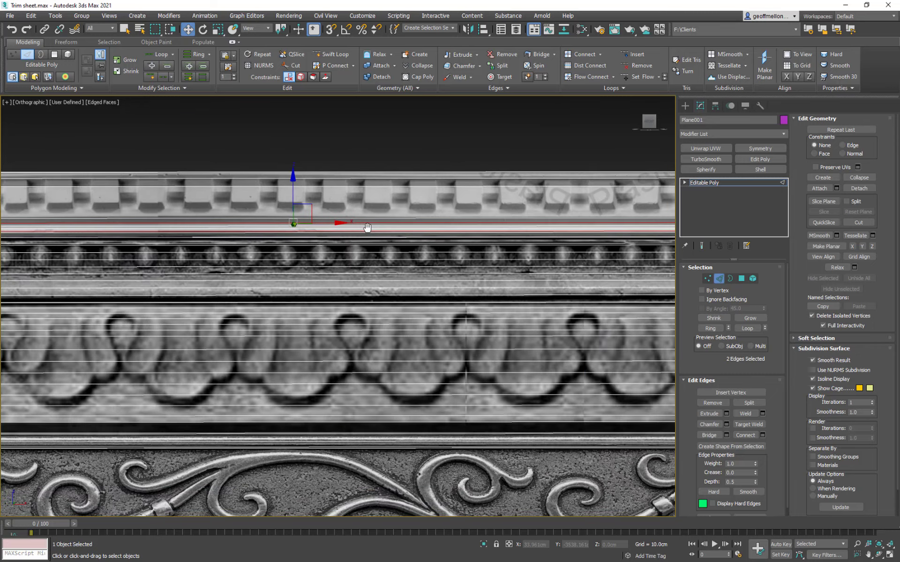
alt+middle_drag(367, 228, 322, 200)
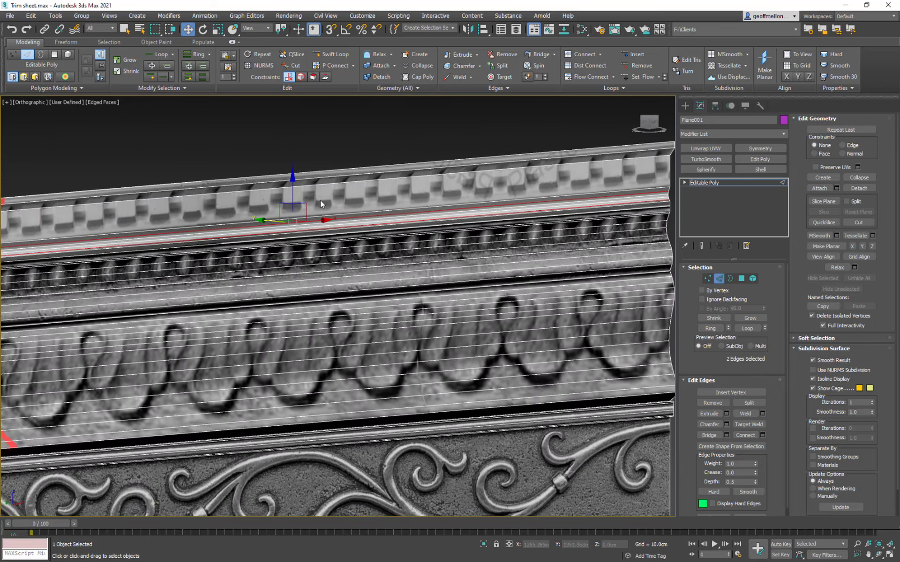
Leave edge editing and draw a box over one dentil block in the front view, about 9.2 by 7.8 by 19.7 cm
key(f)
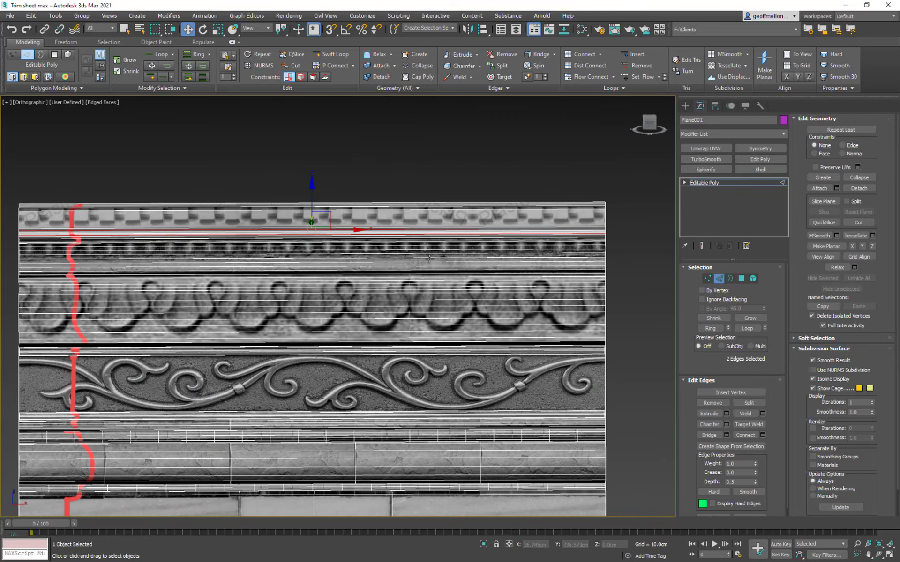
scroll(401, 288, down, 1)
middle_drag(298, 197, 402, 160)
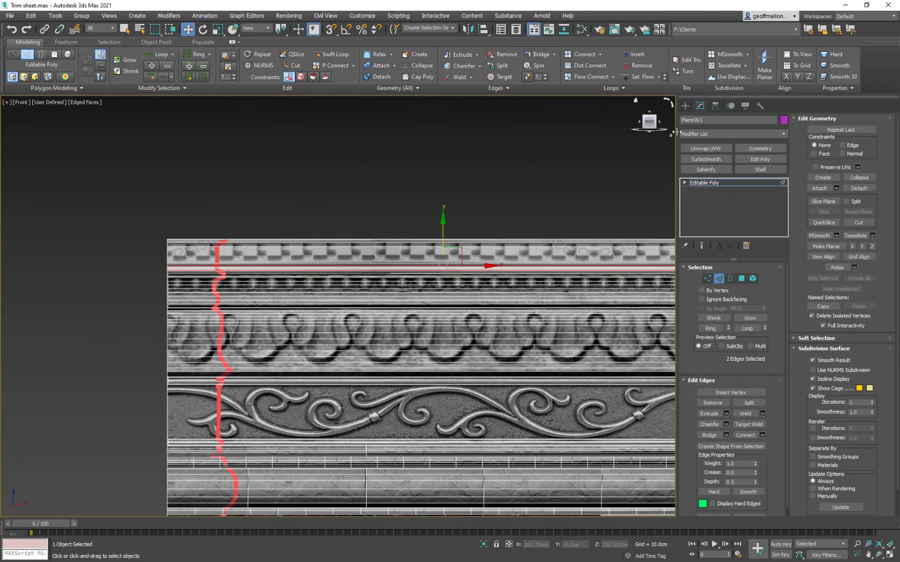
click(719, 278)
click(684, 107)
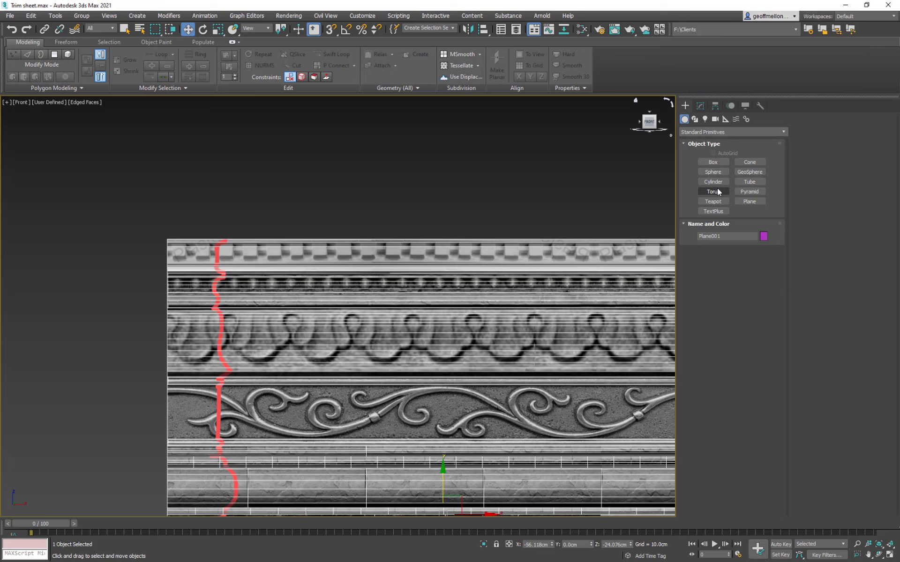
click(715, 163)
drag(291, 243, 301, 257)
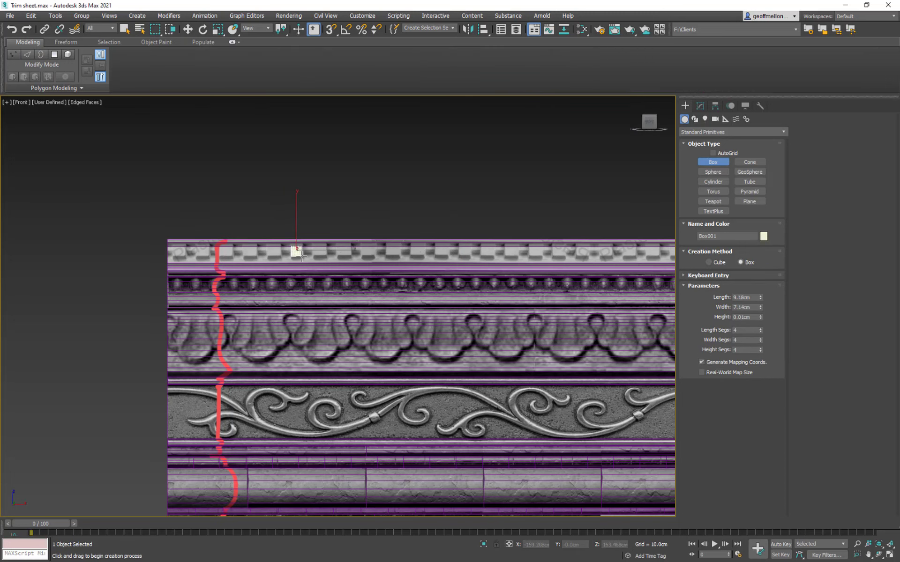
key(w)
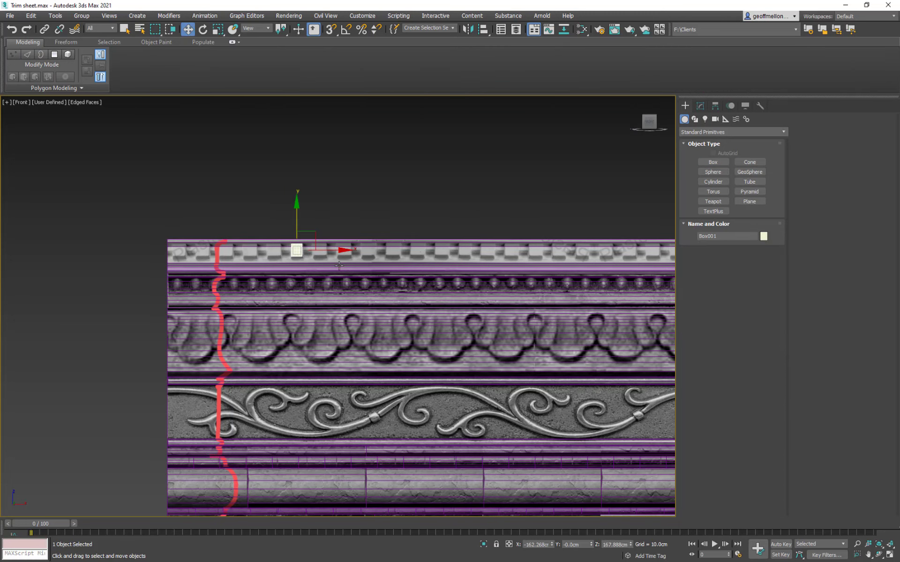
Set the box's length, width and height segments to 1 and reduce its height to about 6.1 cm
alt+middle_drag(375, 297, 431, 282)
scroll(341, 264, up, 5)
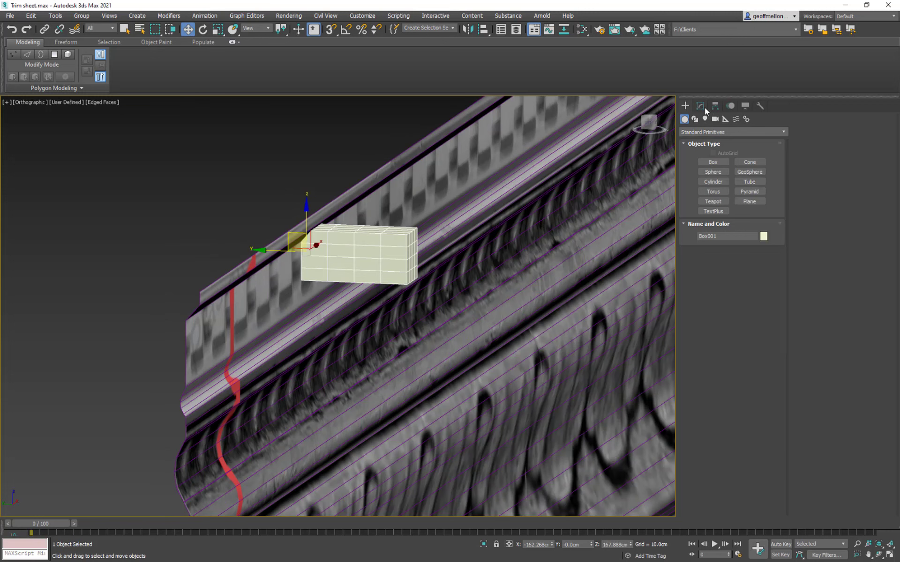
click(701, 106)
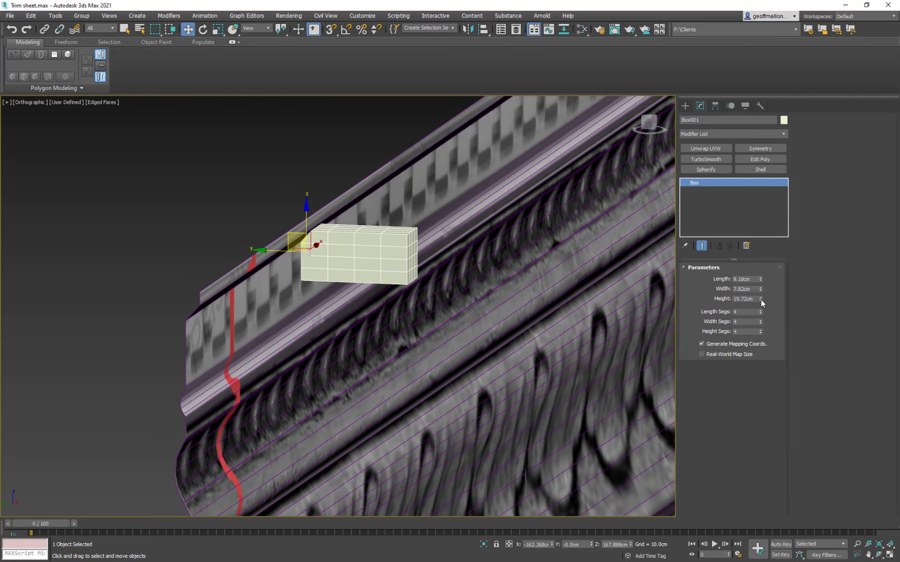
right_click(761, 313)
drag(762, 322, 762, 364)
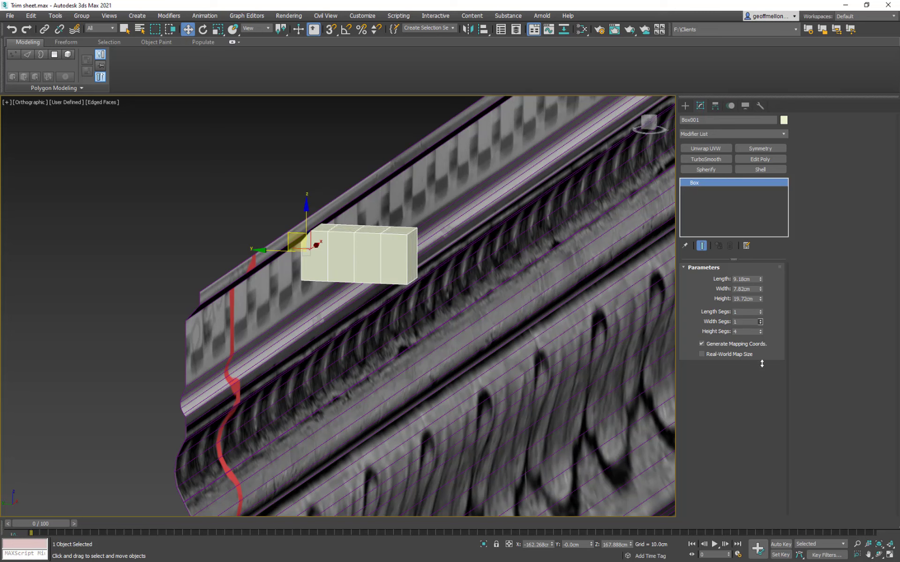
right_click(761, 332)
drag(760, 300, 764, 331)
Move the box along Y to 0.079 cm and reduce its height to about 4.2 cm to fit the dentil depth
alt+middle_drag(436, 228, 399, 263)
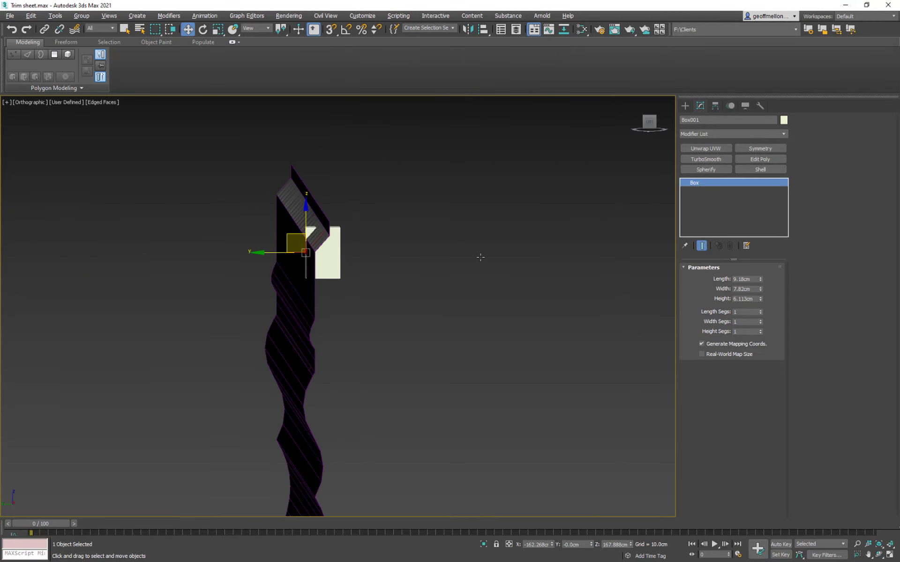
alt+middle_drag(480, 257, 471, 259)
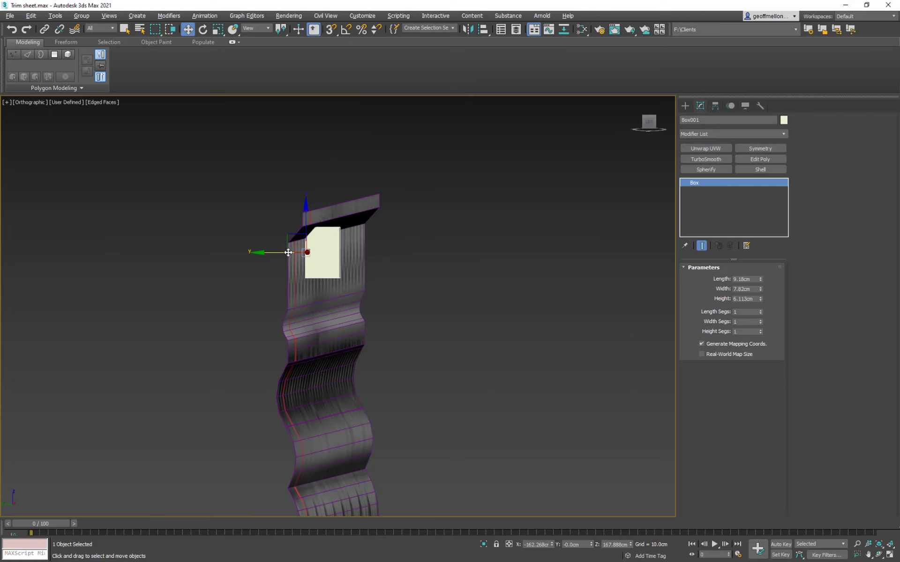
mouse_move(281, 252)
mouse_down()
mouse_move(271, 252)
mouse_move(291, 256)
mouse_move(281, 259)
mouse_up()
drag(760, 299, 761, 315)
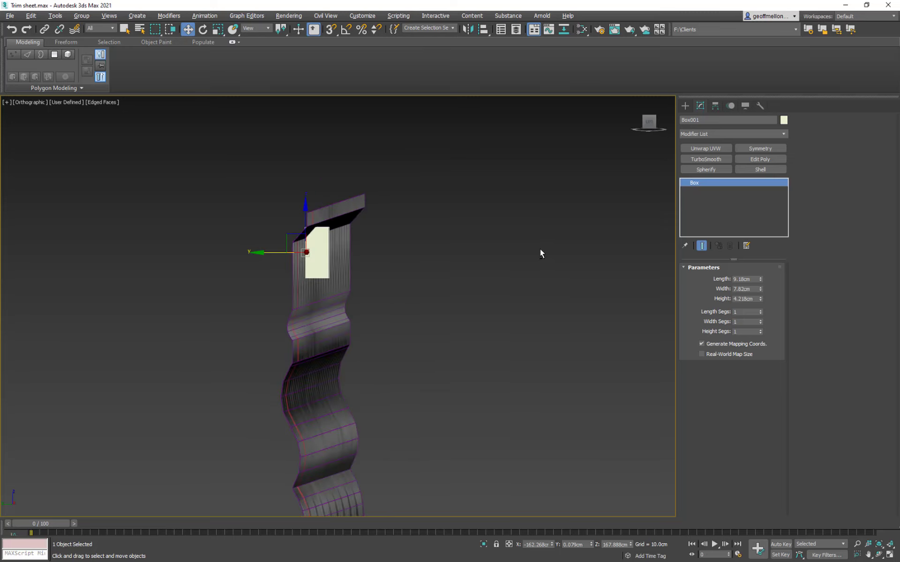
Inspect the box's depth against the molding profile from the side and at an oblique angle, with the viewport grid hidden and edged faces shown
key(l)
key(F3)
scroll(461, 263, down, 3)
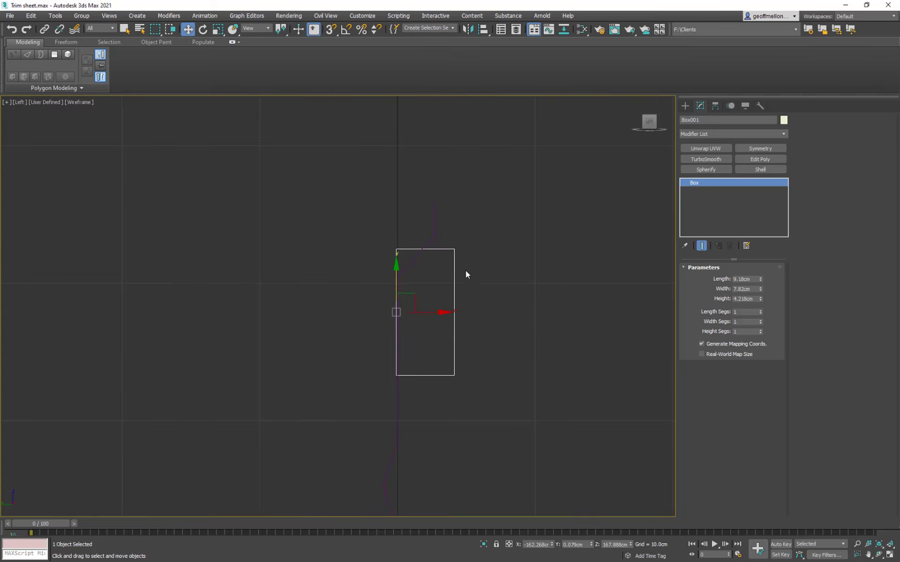
middle_drag(465, 275, 404, 265)
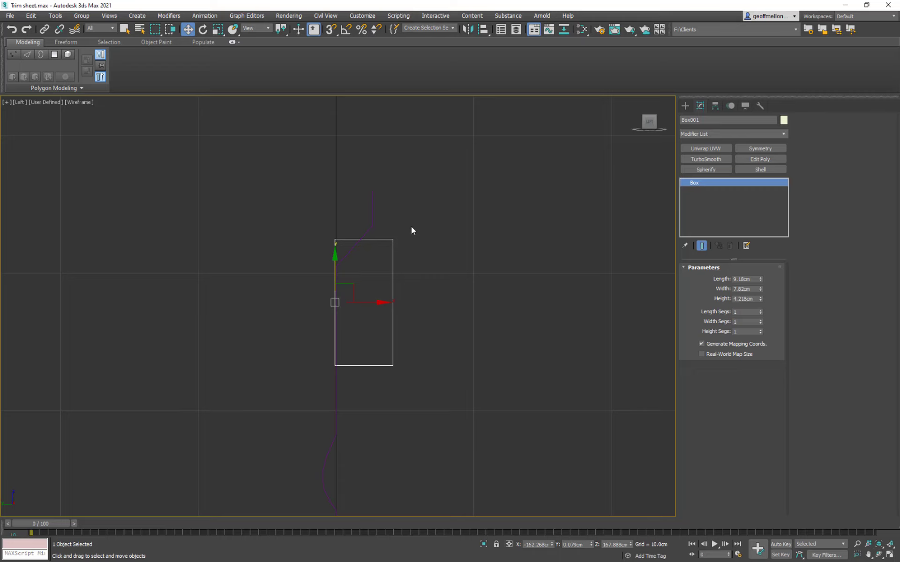
key(g)
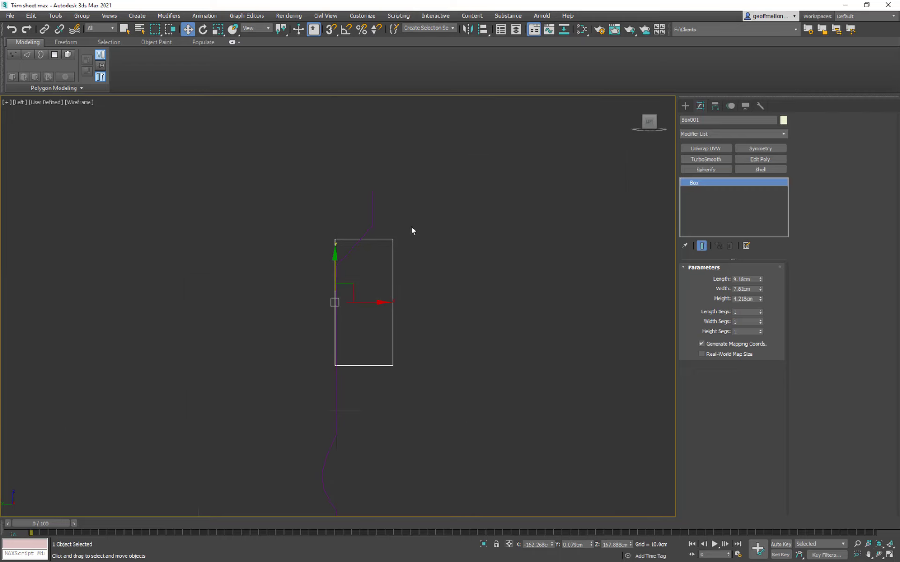
key(F3)
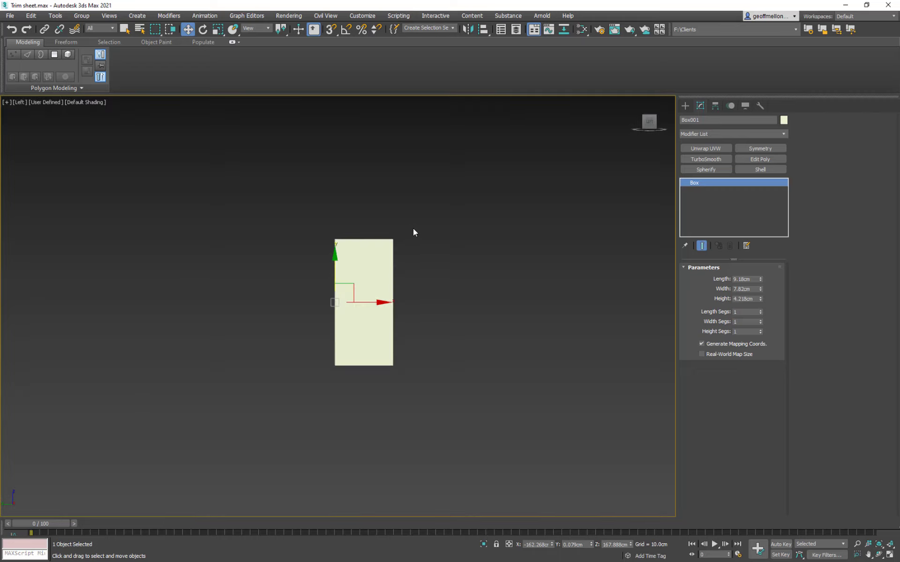
mouse_move(412, 229)
middle_down()
mouse_move(473, 221)
mouse_move(491, 208)
mouse_move(510, 242)
middle_up()
key(F4)
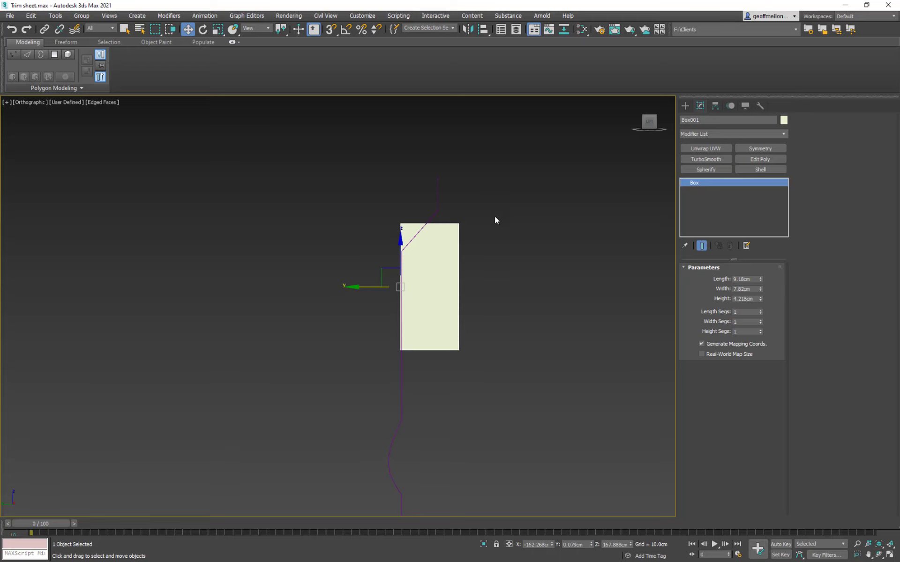
mouse_move(494, 219)
alt+middle_down()
mouse_move(414, 241)
mouse_move(446, 219)
mouse_move(433, 224)
mouse_move(424, 213)
mouse_move(508, 227)
mouse_move(509, 218)
alt+middle_up()
scroll(446, 218, down, 3)
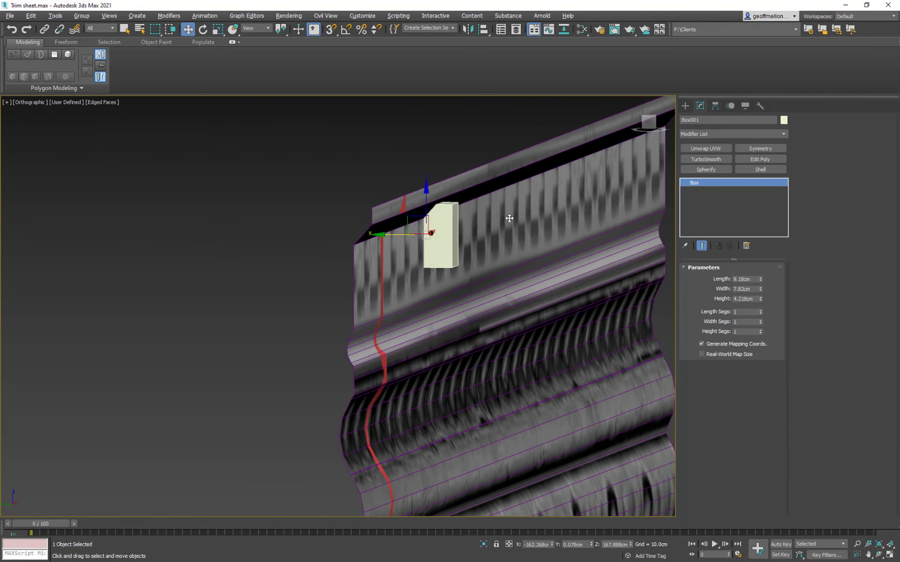
Select the molding plane's topmost band polygon and move it about 3.35 cm outward along Y, to -5.998 cm
click(459, 189)
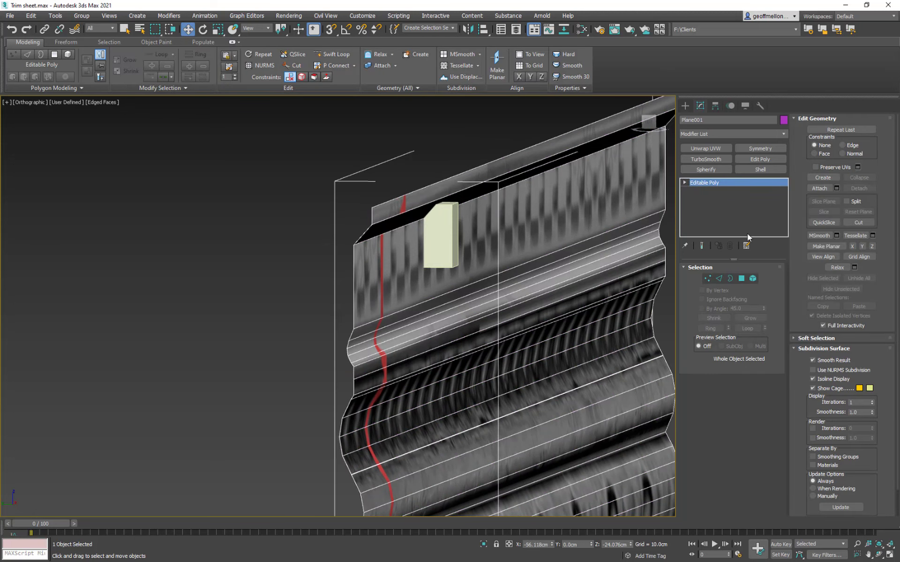
click(742, 278)
click(470, 178)
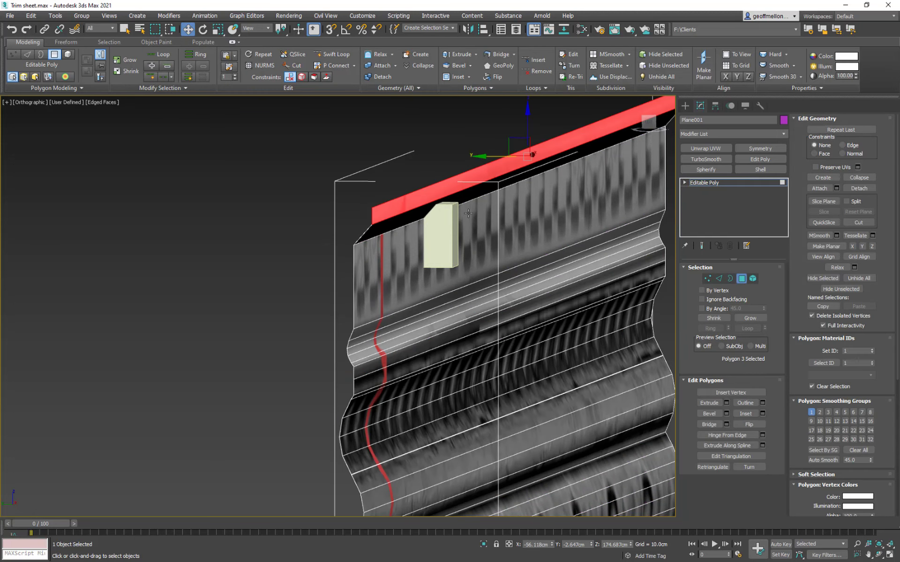
middle_drag(525, 169, 477, 226)
drag(402, 198, 422, 205)
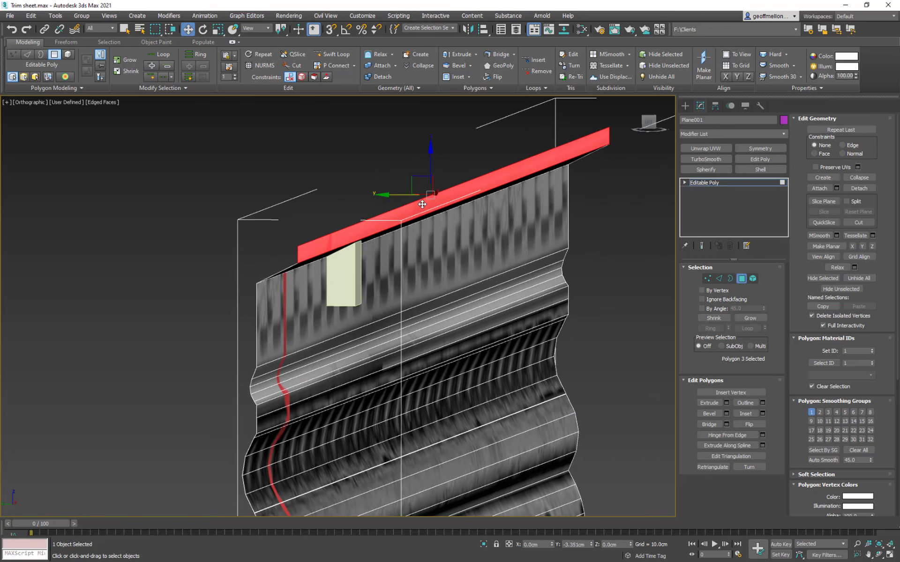
alt+middle_drag(422, 205, 522, 236)
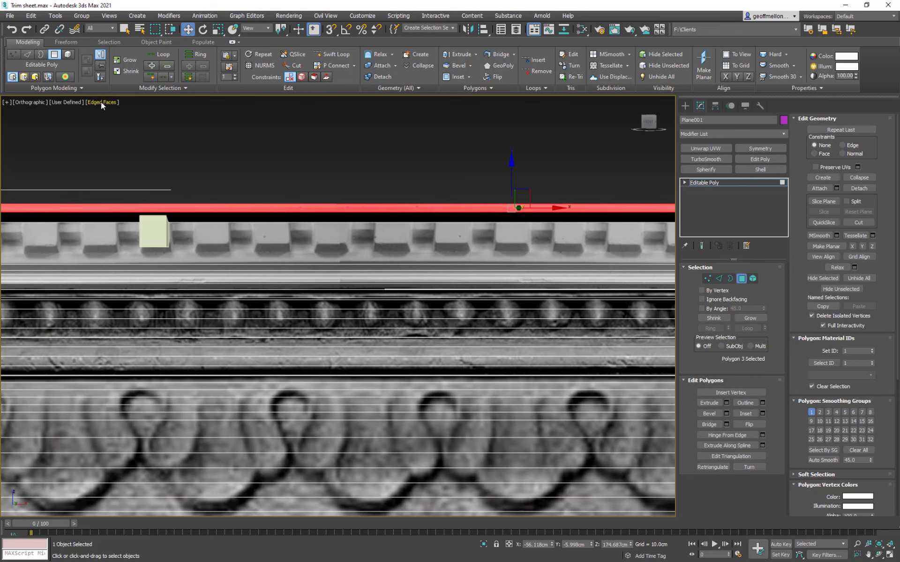
Turn off Selection Brackets in the viewport's per-view preferences
scroll(134, 188, down, 4)
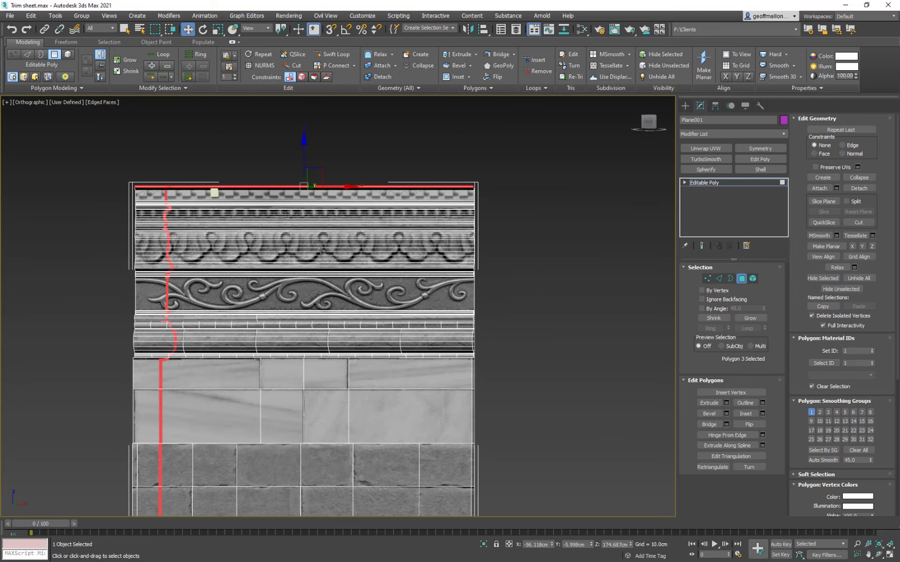
middle_drag(321, 250, 432, 265)
click(99, 102)
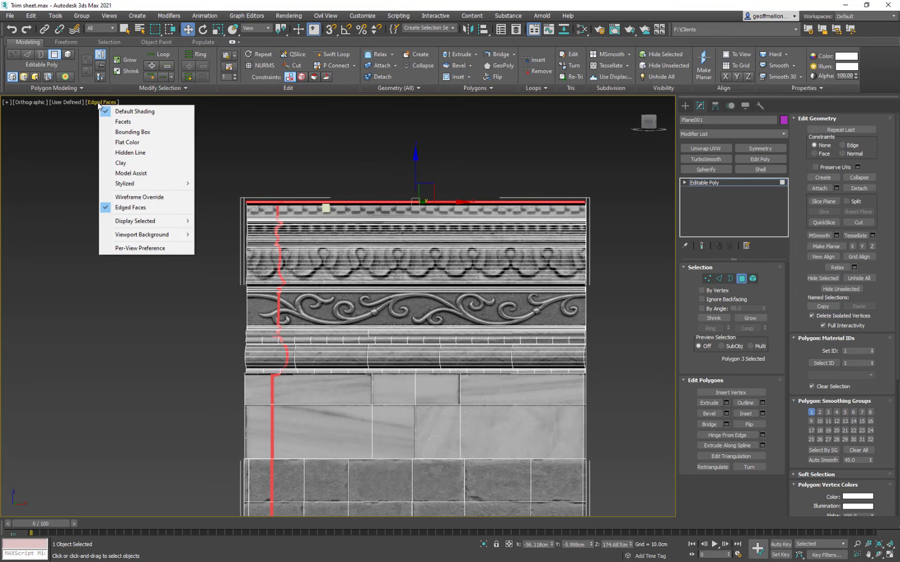
click(158, 249)
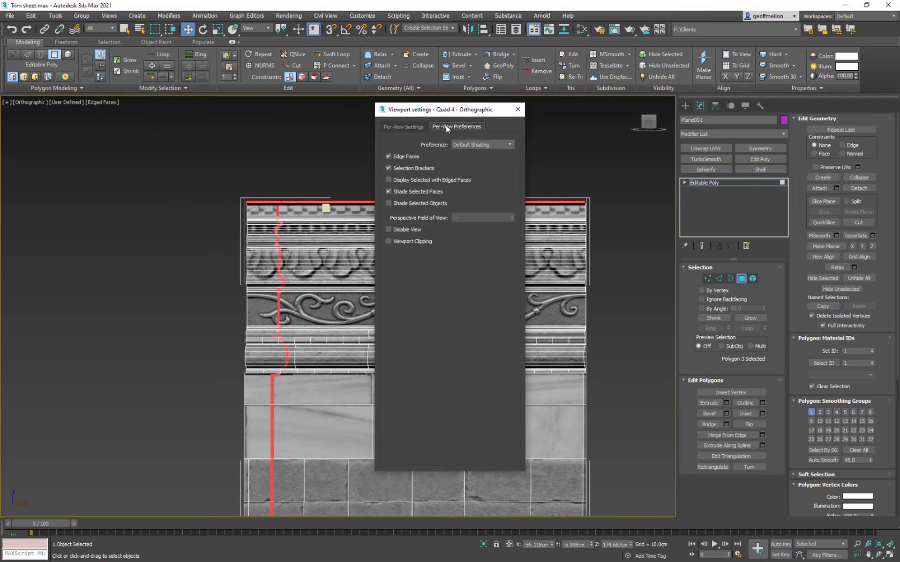
click(390, 168)
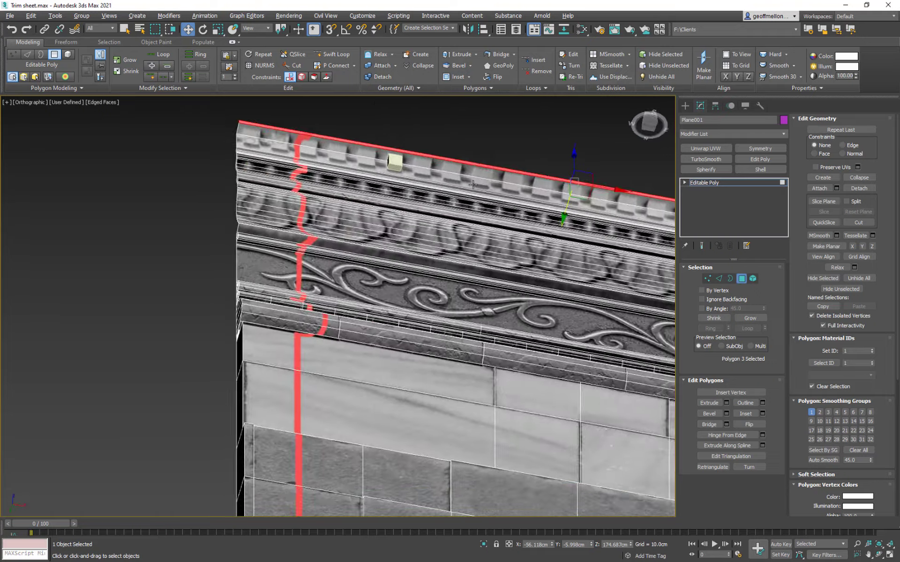
alt+middle_drag(328, 262, 403, 221)
middle_drag(403, 222, 464, 211)
Leave the plane's polygon editing, select the dentil box and convert it to an editable poly in the front view
click(742, 279)
scroll(384, 232, up, 5)
click(519, 261)
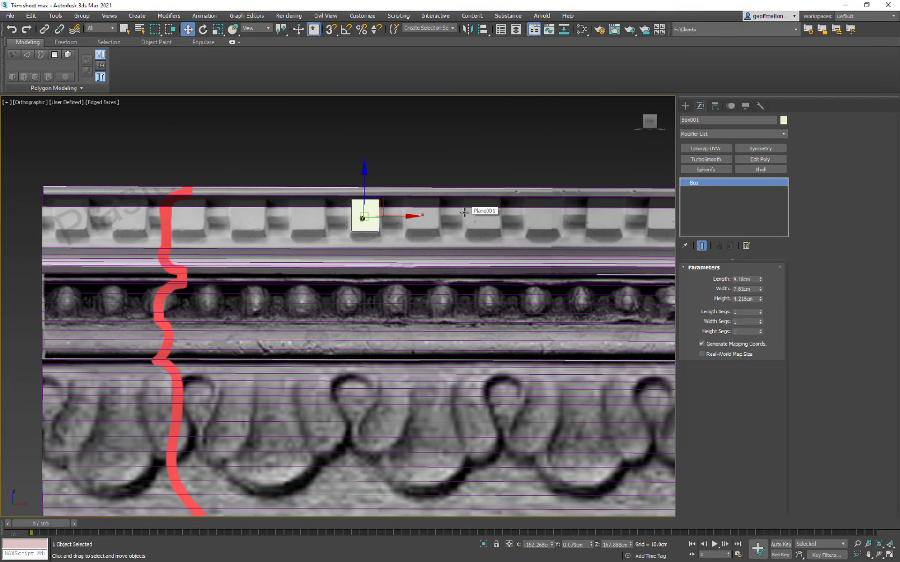
key(f)
key(z)
middle_drag(267, 216, 316, 208)
scroll(317, 208, down, 5)
middle_drag(446, 263, 482, 266)
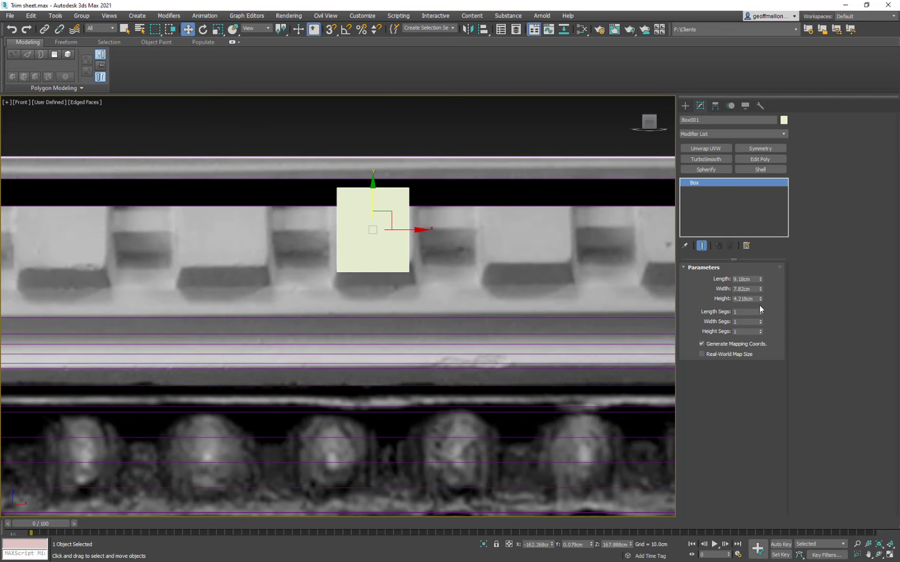
right_click(461, 265)
mouse_move(539, 364)
click(581, 366)
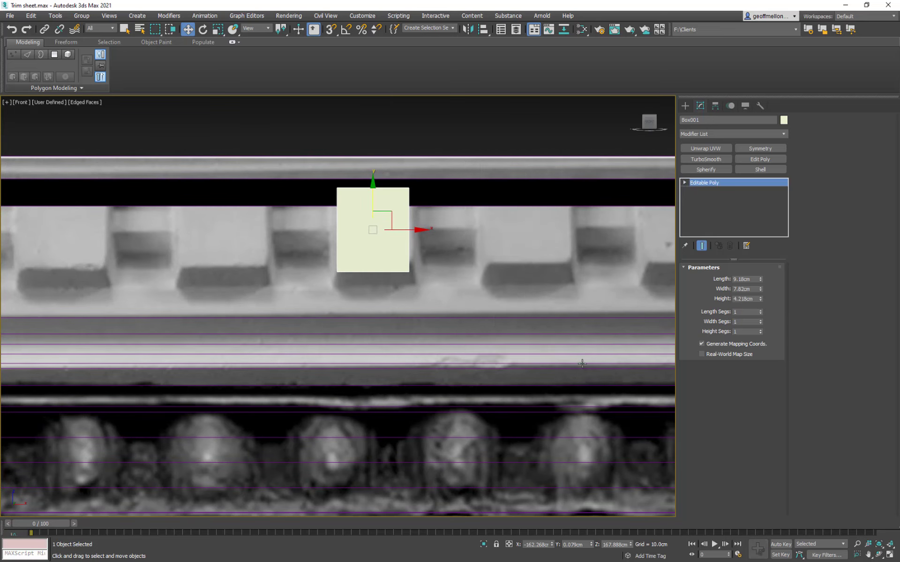
Make the box see-through and raise its four lower vertices to Z 164.014 cm, matching the lower edge of the dentil's front face
middle_drag(384, 242, 464, 279)
key(1)
key(alt+x)
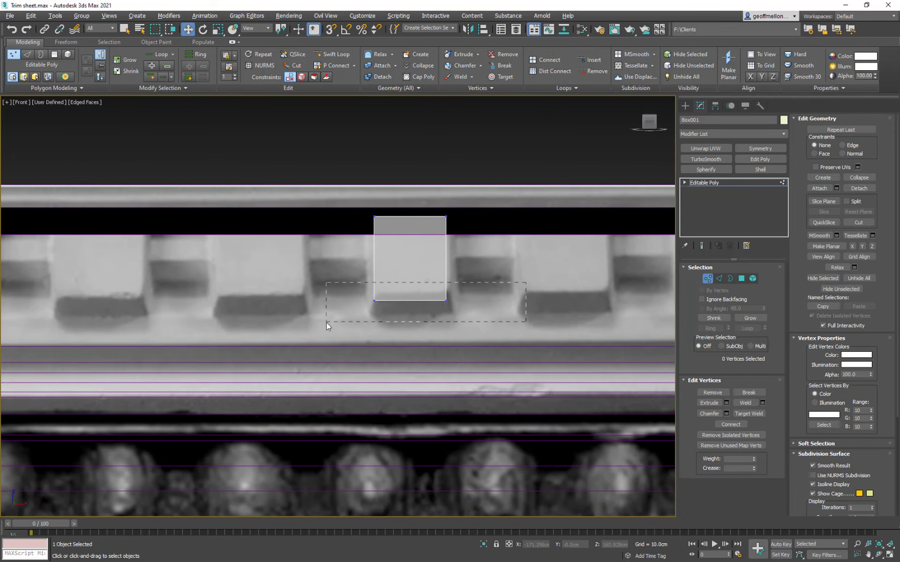
drag(326, 322, 327, 323)
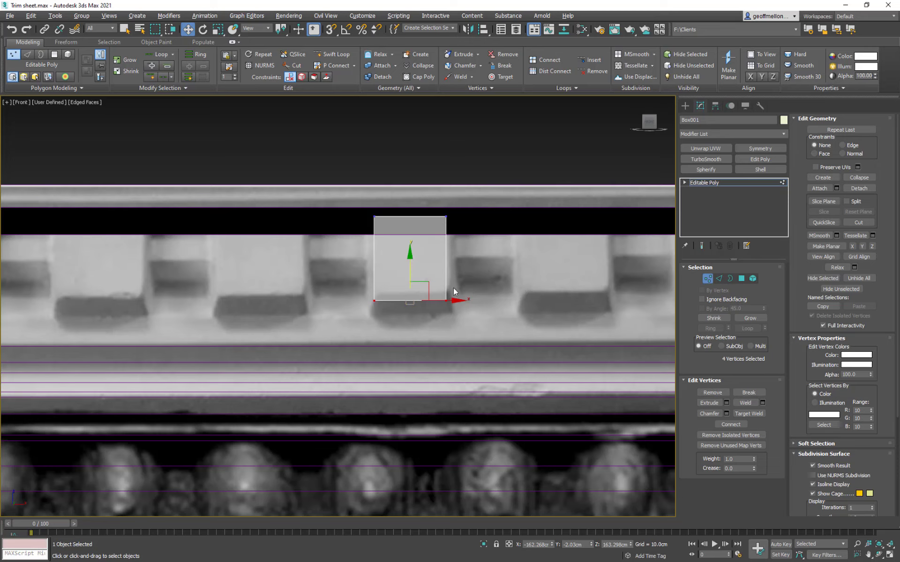
drag(410, 278, 411, 269)
drag(361, 207, 495, 234)
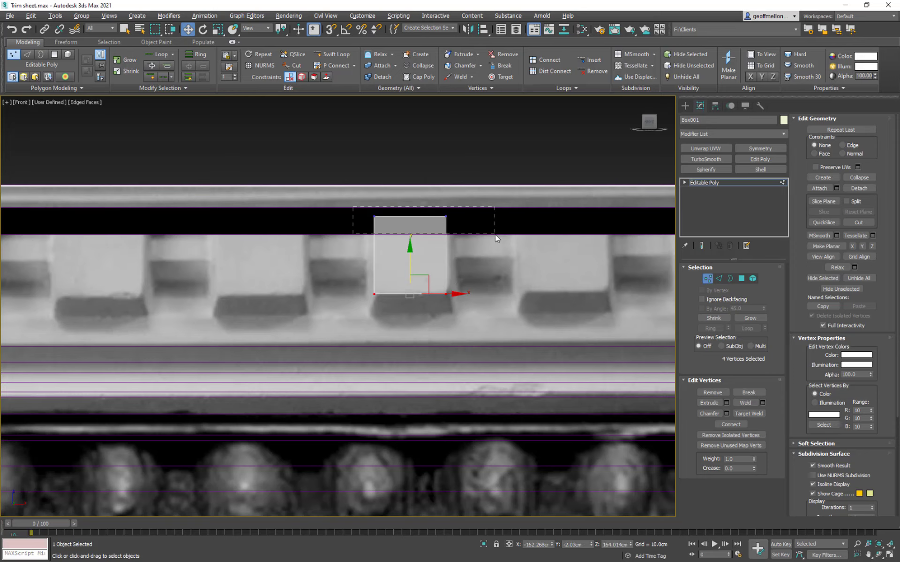
Select the box's two lower back vertices and lower them to Z 161.907 cm to form the dentil's slanted underside
alt+middle_drag(393, 193, 409, 167)
alt+middle_drag(386, 243, 423, 296)
drag(424, 296, 421, 281)
ctrl+click(386, 271)
alt+middle_drag(443, 275, 414, 307)
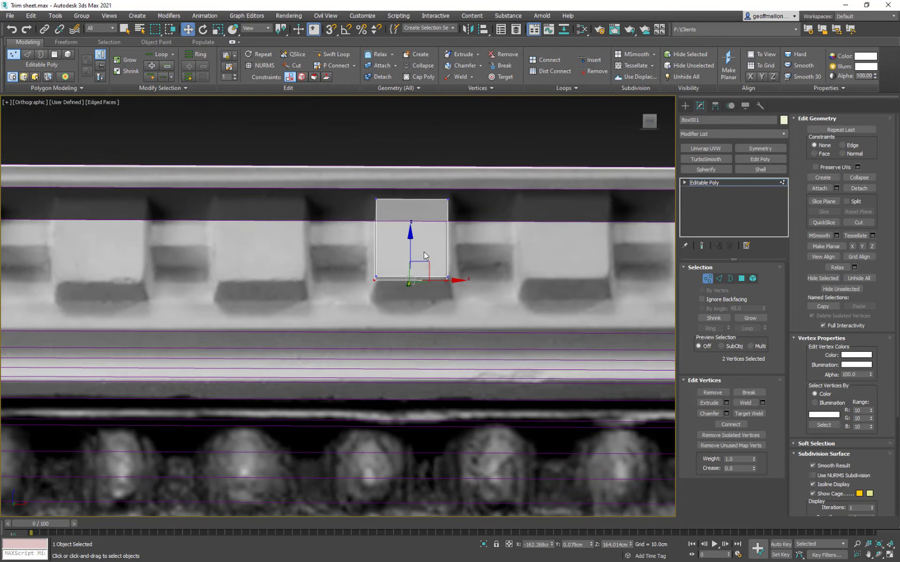
drag(413, 248, 412, 267)
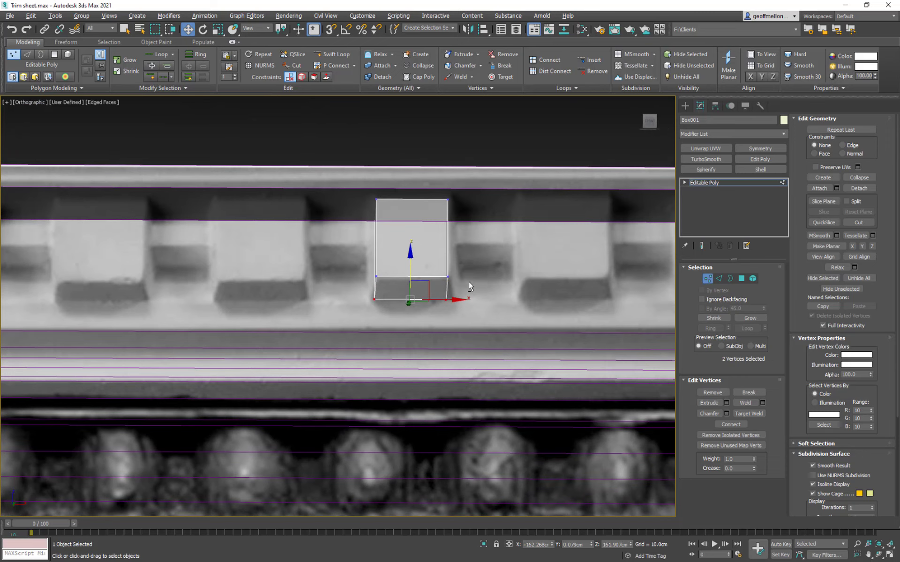
Select the two back vertices on the box's left side and move them slightly outward along X to flare that side
alt+middle_drag(468, 282, 466, 289)
key(f)
key(z)
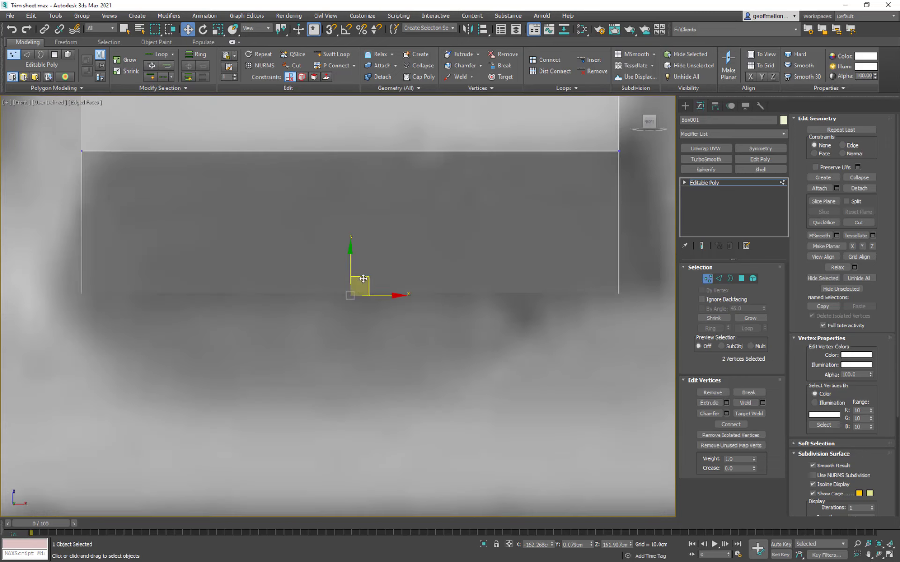
scroll(418, 267, down, 2)
scroll(417, 255, down, 3)
middle_drag(418, 255, 453, 285)
scroll(453, 285, up, 2)
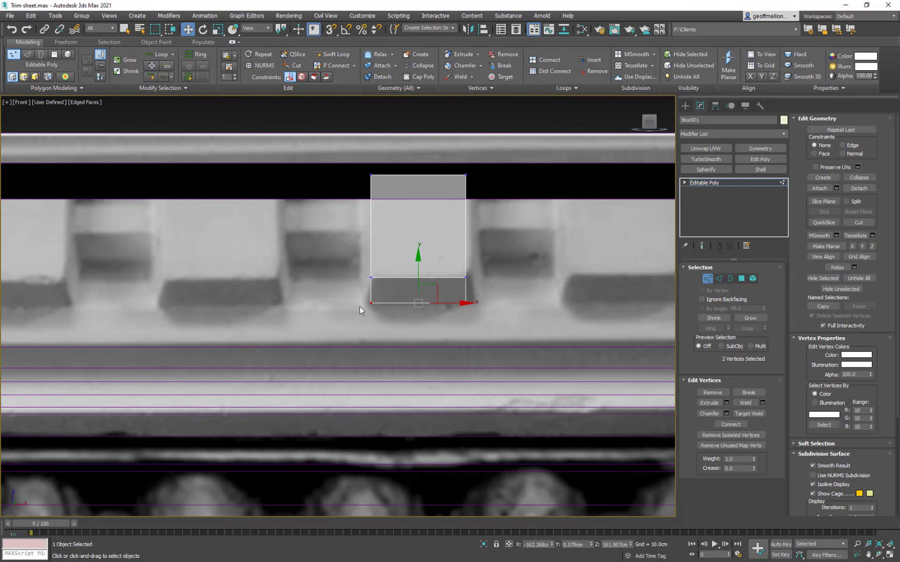
alt+middle_drag(362, 304, 358, 189)
drag(376, 322, 376, 333)
drag(397, 238, 392, 238)
Move the two back vertices on the box's right side outward to X -157.739 cm and check the flare from the front
alt+middle_drag(441, 273, 457, 274)
drag(470, 187, 463, 332)
drag(493, 238, 501, 239)
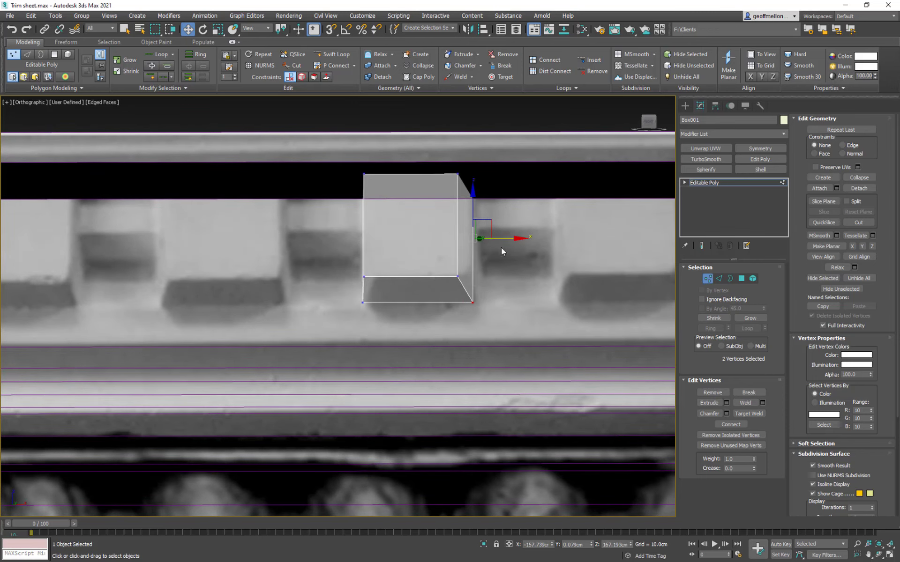
scroll(445, 301, down, 8)
key(f)
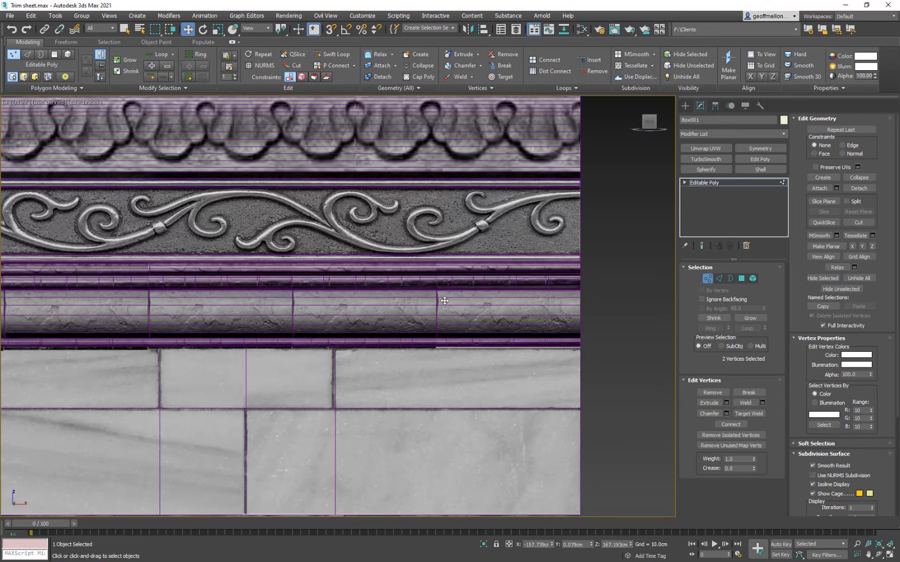
key(z)
scroll(328, 309, down, 6)
middle_drag(377, 305, 476, 295)
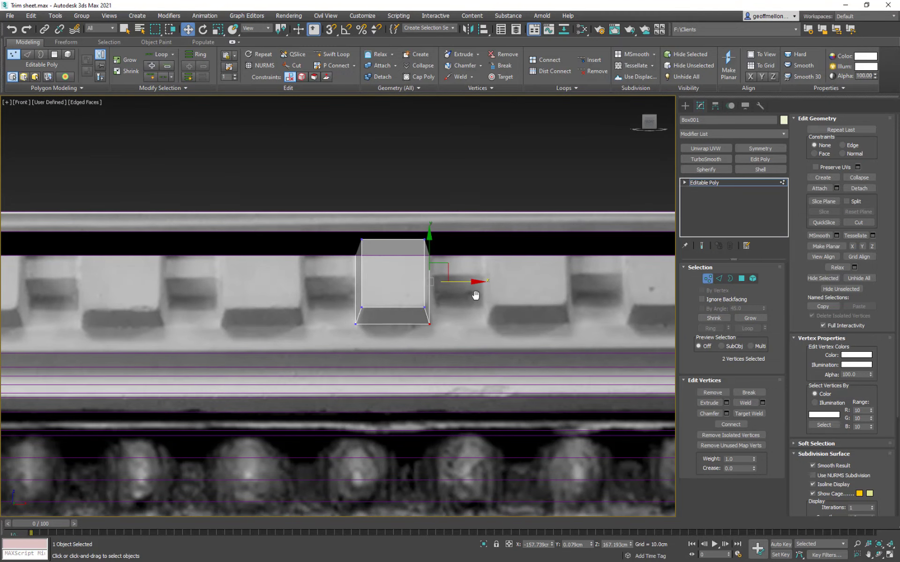
mouse_move(476, 295)
alt+middle_down()
mouse_move(444, 334)
mouse_move(394, 322)
mouse_move(482, 300)
alt+middle_up()
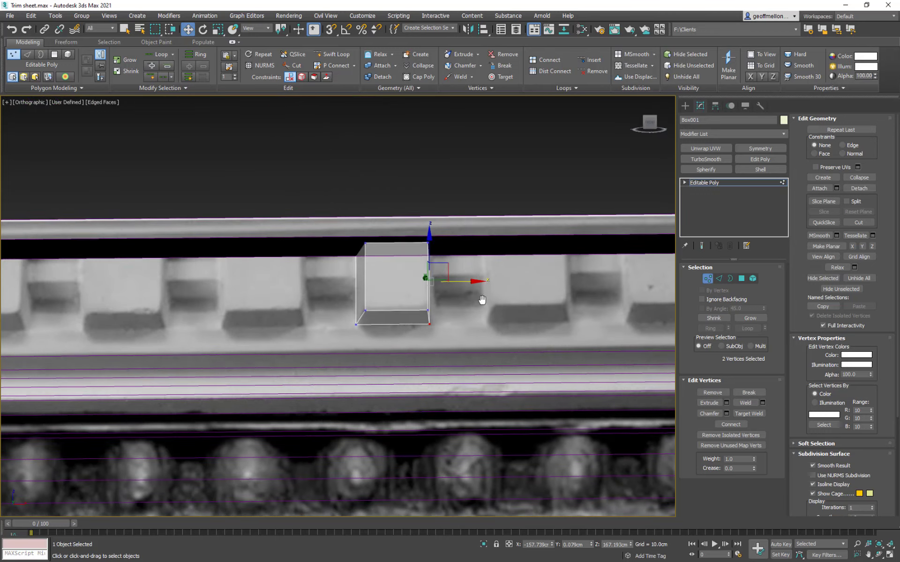
scroll(485, 312, down, 5)
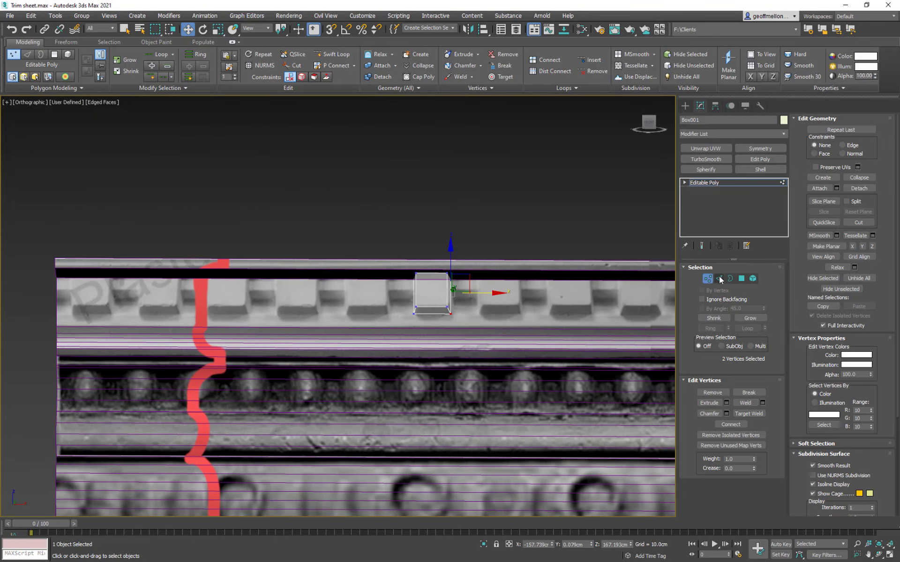
click(707, 278)
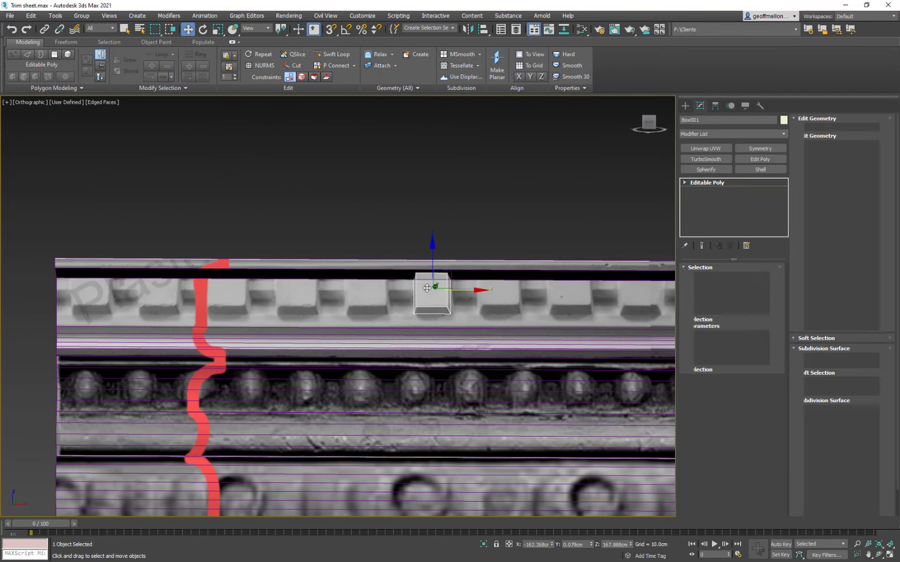
shift+drag(426, 288, 361, 288)
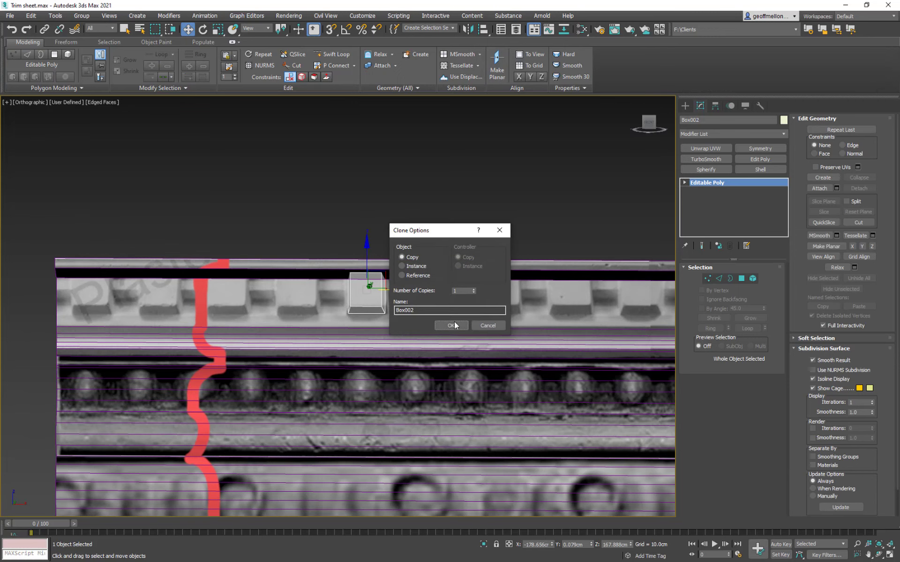
click(487, 326)
Widen the box to the dentil's edges by moving its right-side vertices to X -157.65 cm and its left-side vertices to X -166.85 cm
scroll(448, 310, up, 4)
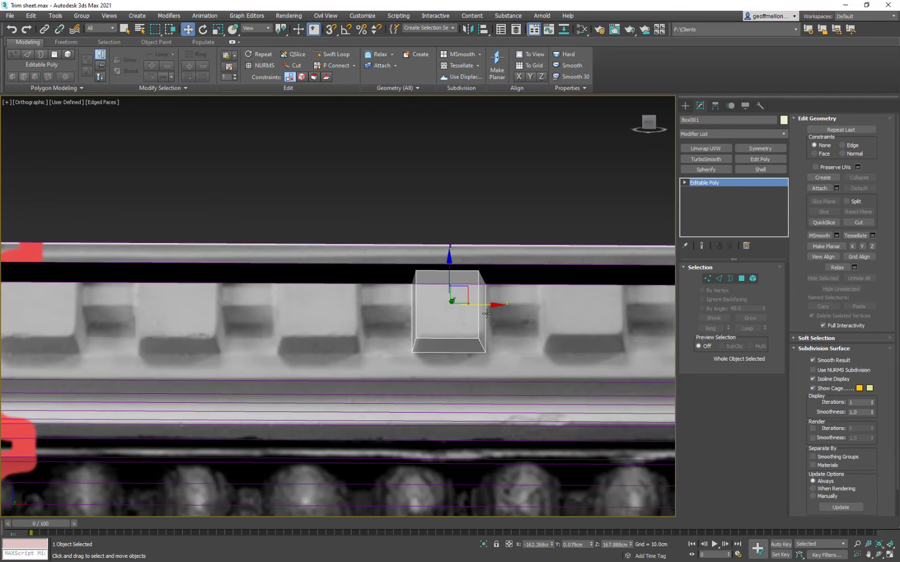
key(1)
drag(461, 397, 460, 398)
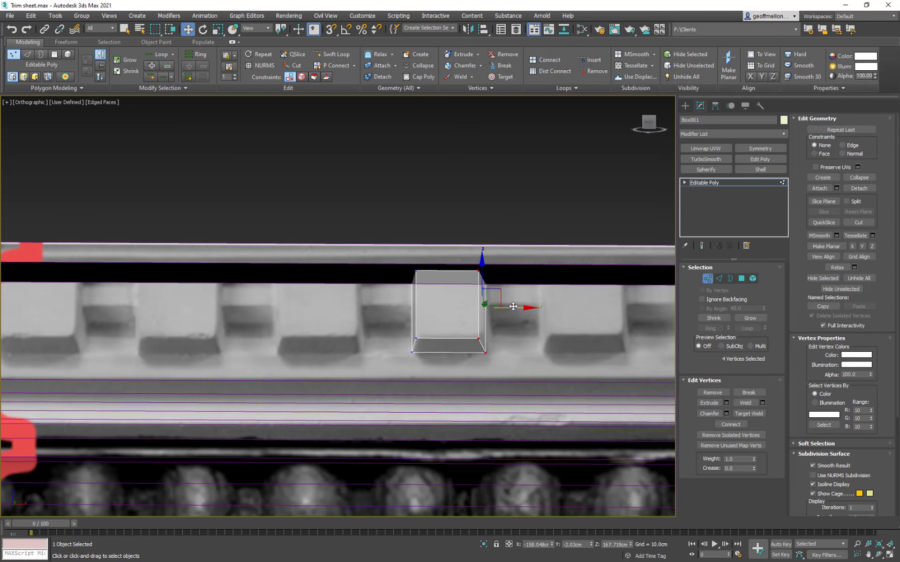
drag(513, 307, 516, 307)
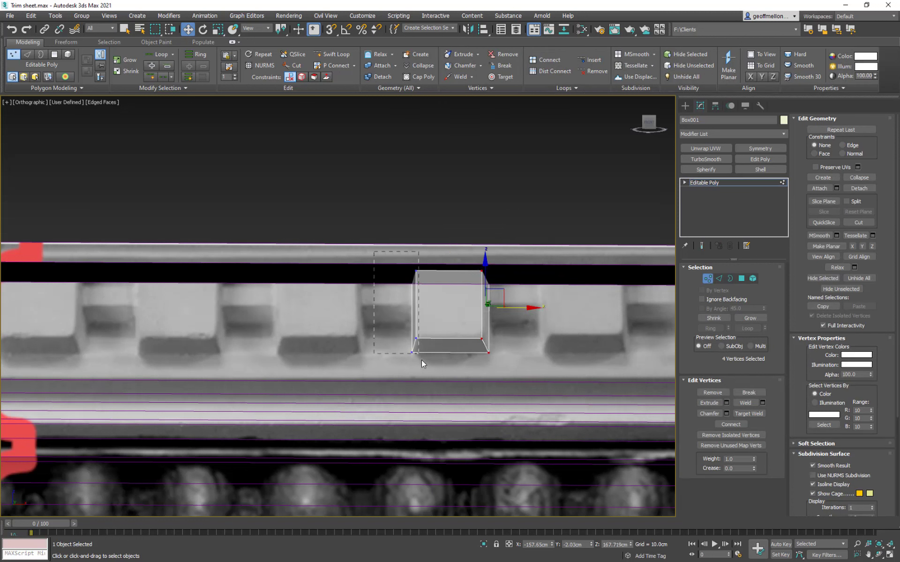
drag(421, 360, 421, 360)
drag(447, 310, 445, 310)
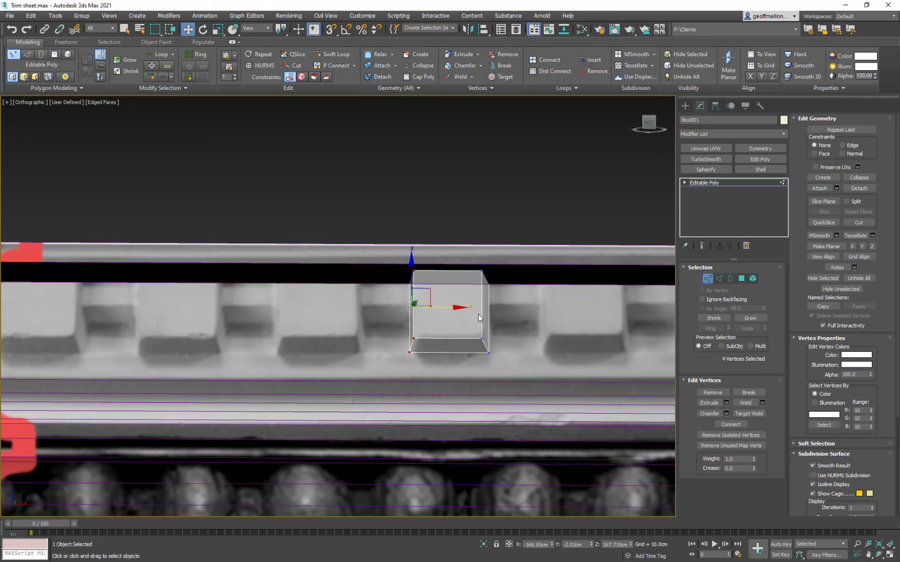
Leave vertex editing and, in the front view, move the whole box along X to the leftmost dentil at X -247.305 cm
middle_drag(504, 321, 502, 329)
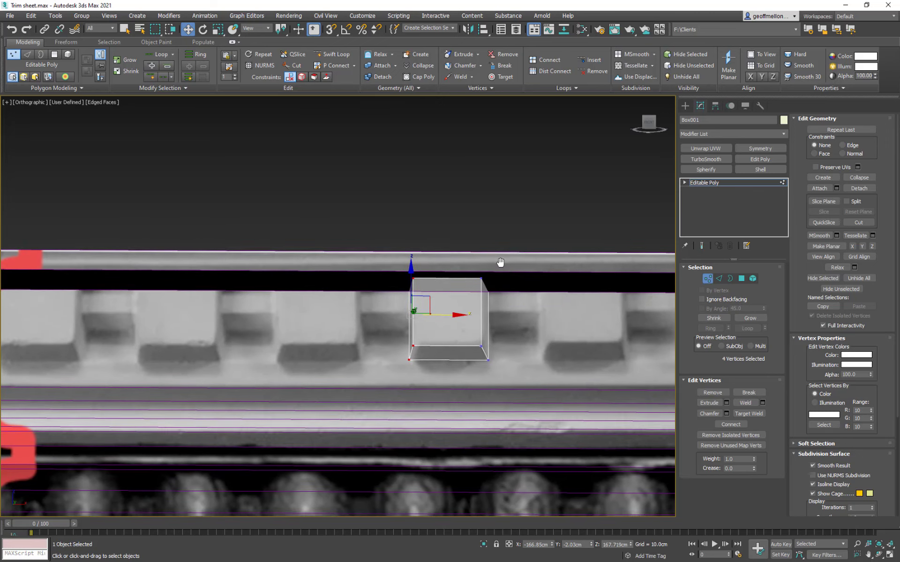
middle_drag(499, 263, 465, 241)
key(f)
key(z)
mouse_move(520, 295)
middle_down()
mouse_move(514, 331)
mouse_move(523, 295)
middle_up()
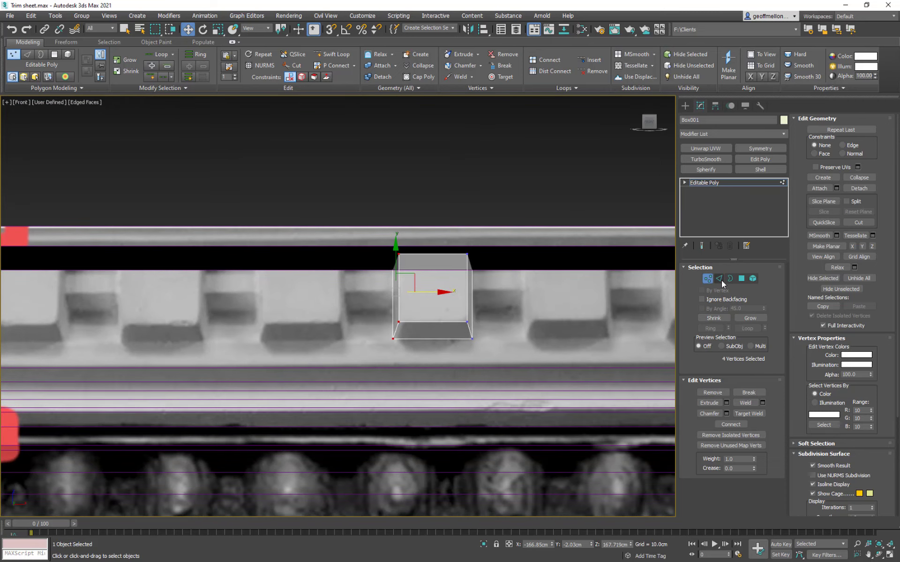
click(709, 280)
scroll(406, 305, down, 6)
middle_drag(406, 305, 484, 296)
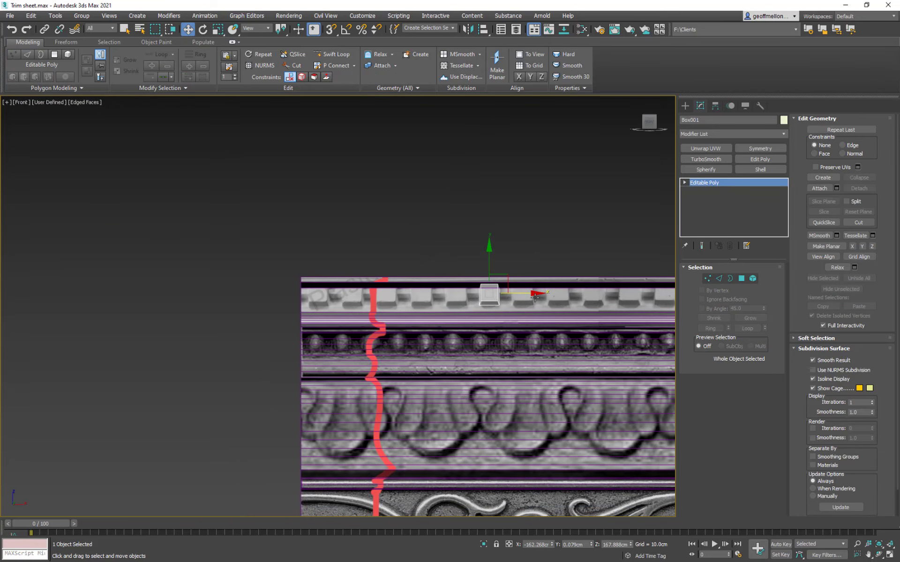
drag(521, 293, 350, 293)
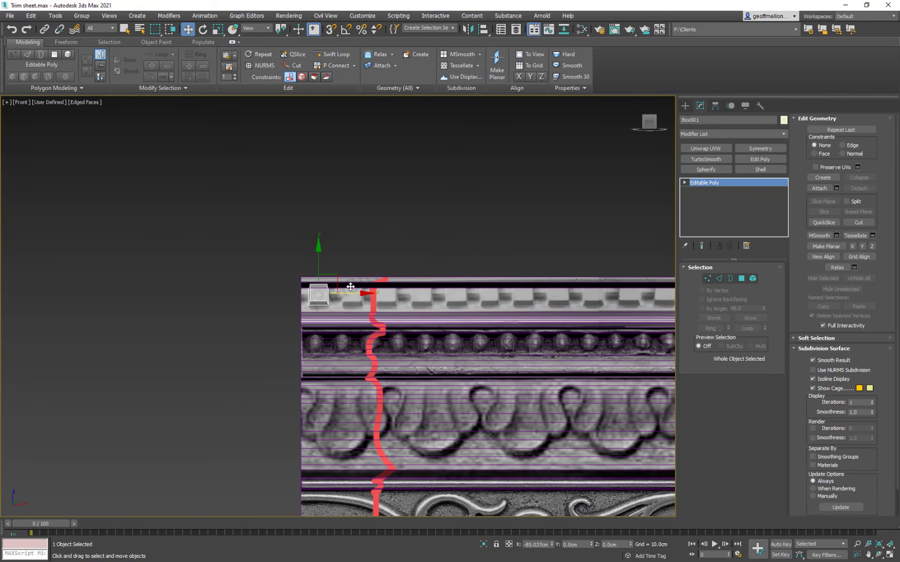
Try cloning the box along X into 22 copies, with the first copy on the second dentil at X -230.45 cm
middle_drag(562, 331, 466, 338)
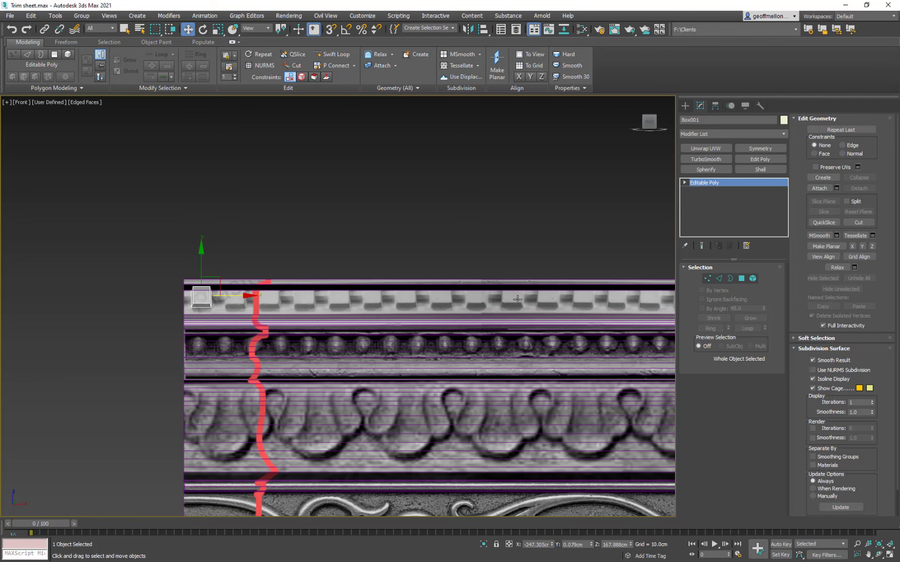
middle_drag(589, 299, 411, 315)
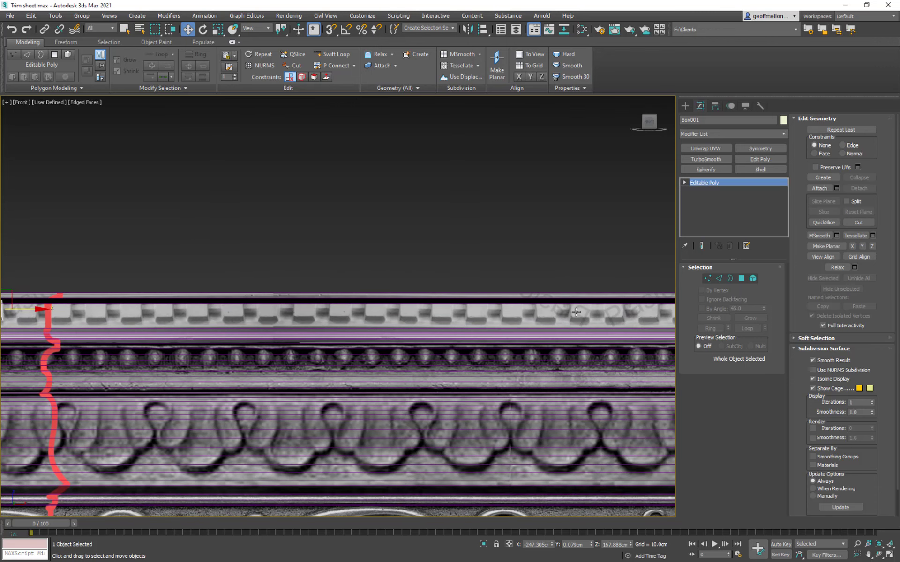
middle_drag(577, 311, 469, 337)
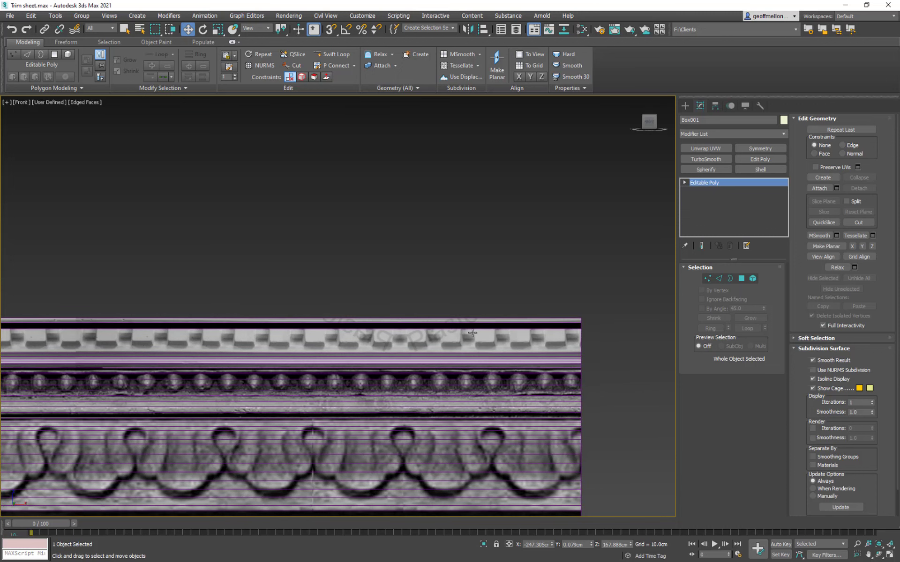
middle_drag(253, 329, 529, 313)
middle_drag(177, 281, 334, 262)
shift+drag(265, 300, 299, 304)
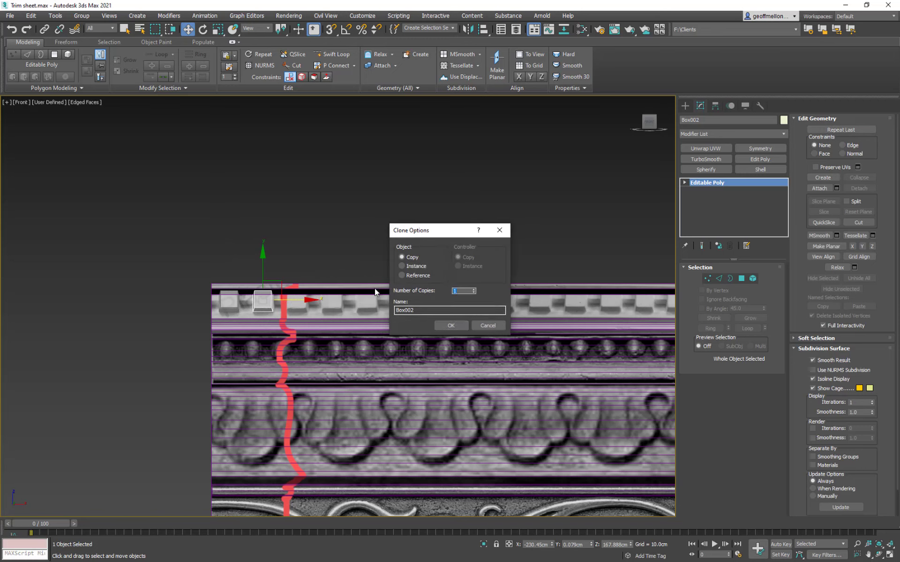
text(22)
click(451, 325)
mouse_move(514, 321)
middle_down()
mouse_move(380, 320)
mouse_move(147, 291)
mouse_move(410, 323)
mouse_move(291, 323)
middle_up()
mouse_move(432, 302)
middle_down()
mouse_move(446, 297)
mouse_move(400, 287)
mouse_move(442, 275)
mouse_move(249, 283)
mouse_move(400, 307)
middle_up()
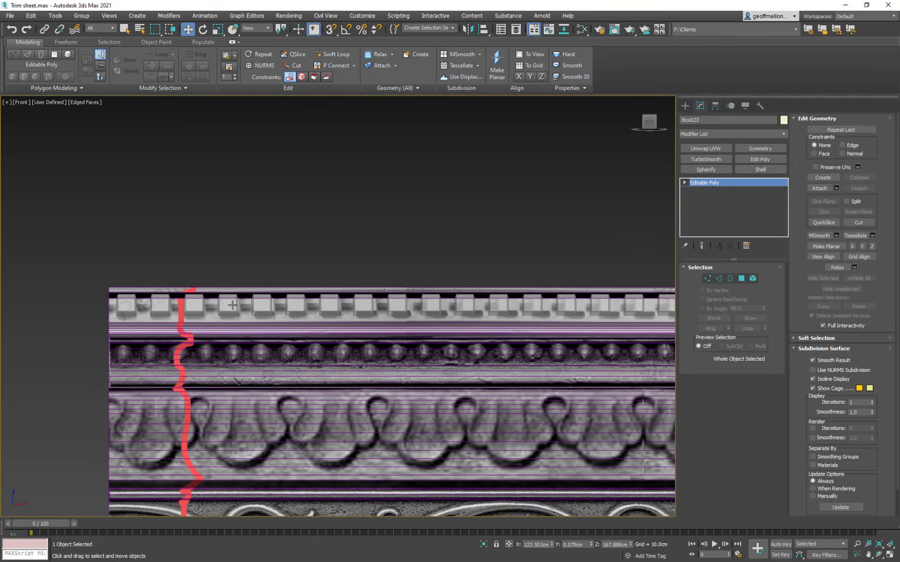
Check the cloned row against the dentil texture up to its far end and undo the 22 copies
click(232, 306)
middle_drag(456, 322, 239, 298)
click(239, 302)
key(ctrl+z)
middle_drag(611, 299, 427, 310)
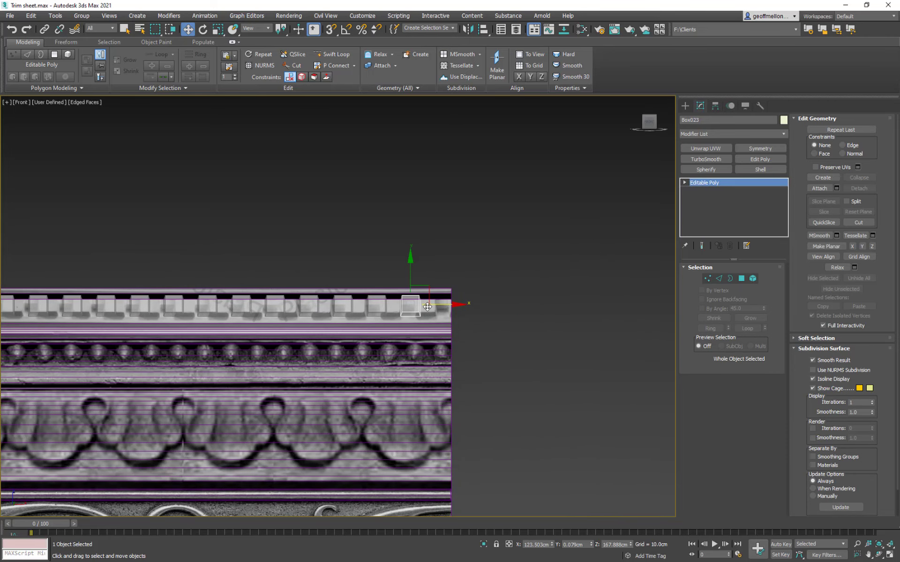
key(ctrl+z)
middle_drag(279, 297, 652, 303)
middle_drag(213, 291, 451, 287)
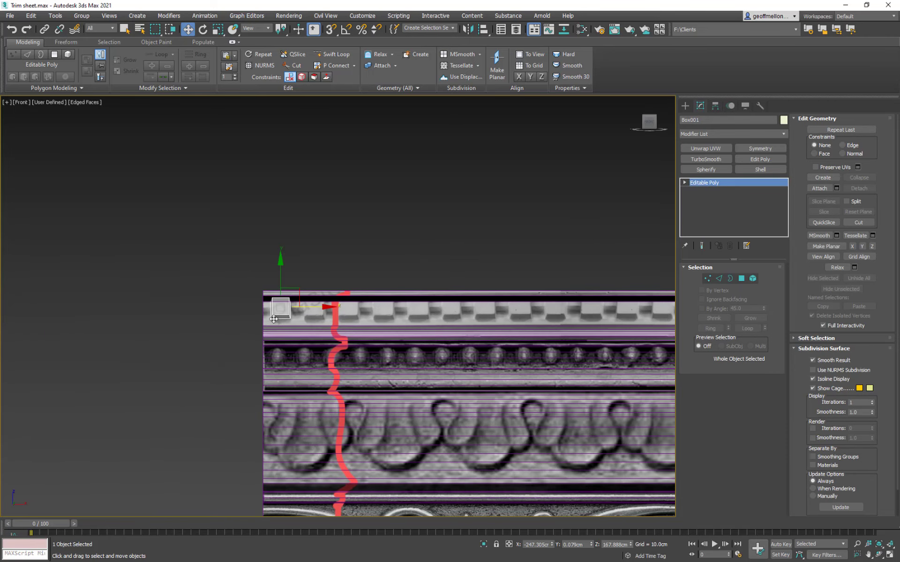
Try cloning the box along X again with the first copy at X -230.468 cm, and undo the copies
right_click(272, 308)
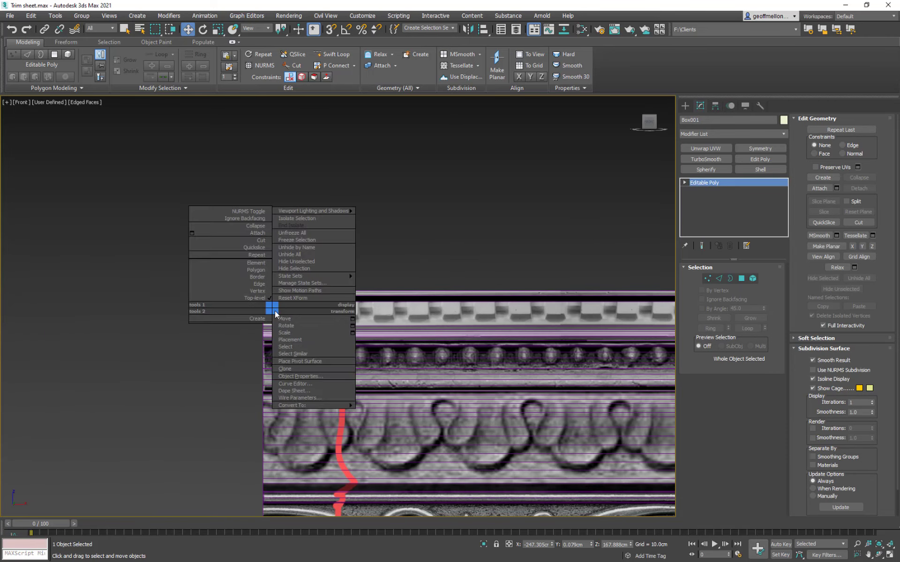
click(300, 235)
shift+drag(310, 309, 364, 311)
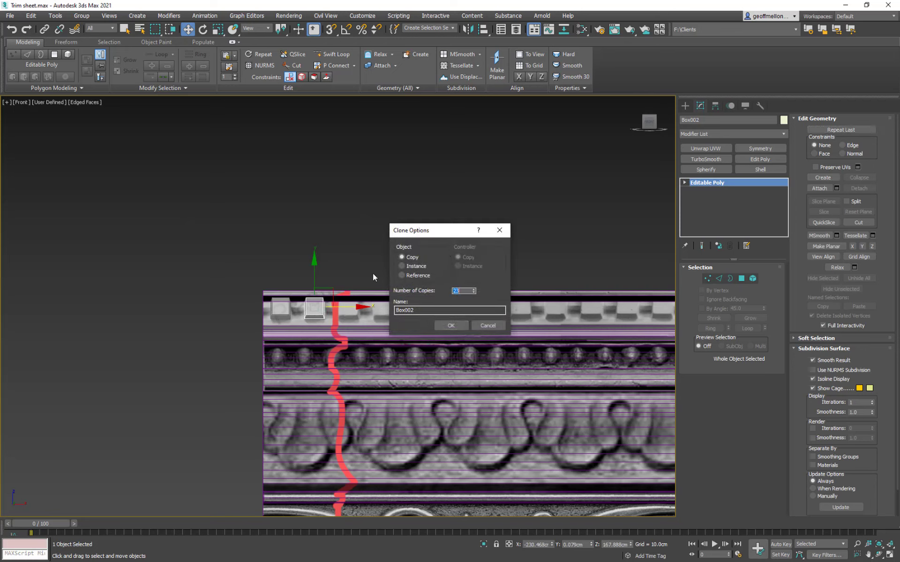
click(451, 326)
mouse_move(573, 289)
middle_down()
mouse_move(124, 268)
mouse_move(20, 271)
mouse_move(131, 263)
mouse_move(241, 297)
mouse_move(407, 311)
mouse_move(377, 310)
mouse_move(365, 295)
mouse_move(254, 282)
mouse_move(337, 285)
middle_up()
middle_drag(201, 296, 280, 276)
key(ctrl+z)
Narrow the box by moving the four vertices on its right side about 1.1 cm inward along X
middle_drag(142, 291, 237, 302)
key(1)
drag(217, 329, 218, 329)
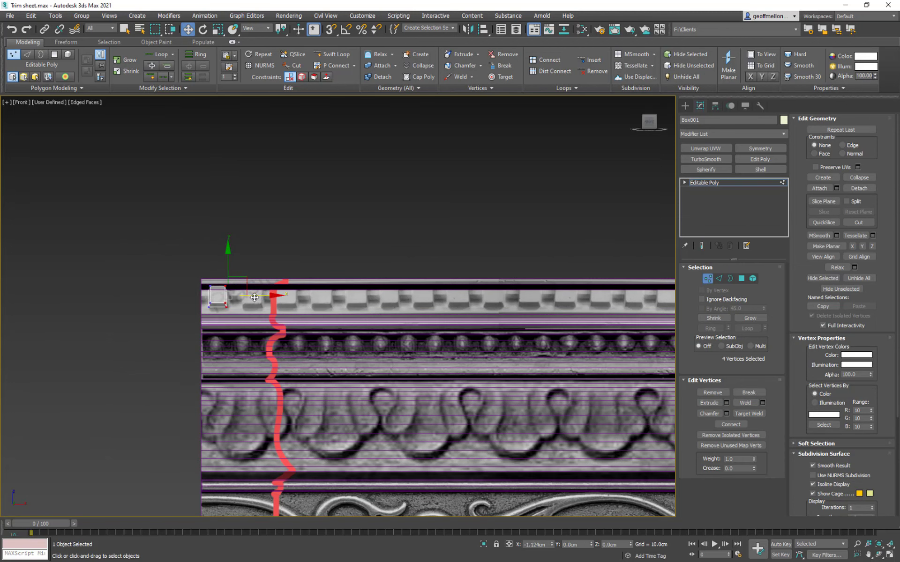
drag(255, 297, 285, 307)
click(710, 280)
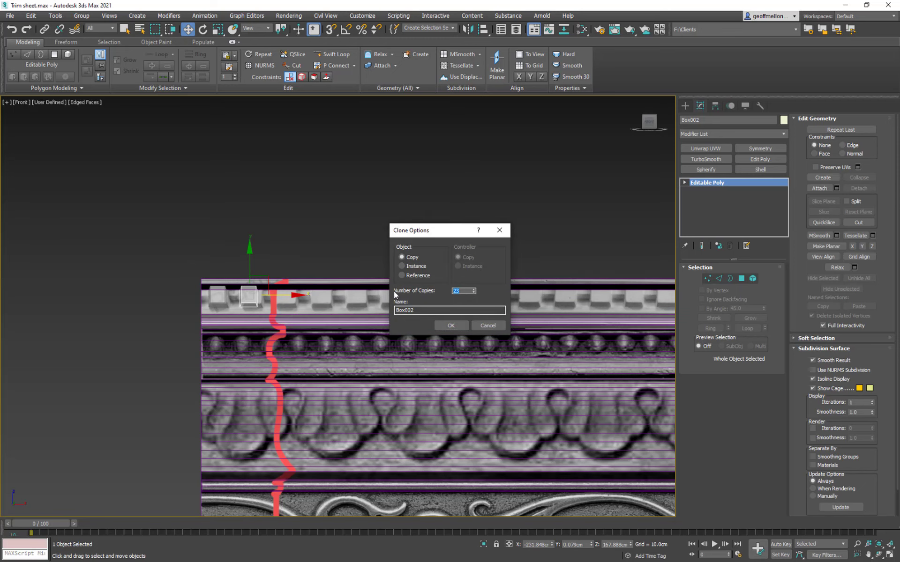
Try cloning the narrowed box into 23 copies along the band, with the first copy at X -231.848 cm
click(455, 325)
mouse_move(594, 242)
middle_down()
mouse_move(161, 273)
mouse_move(258, 268)
mouse_move(334, 285)
middle_up()
scroll(336, 285, down, 2)
Try repeating the clone row from the leftmost box with the first copy at X -231.587 cm, and check its spacing against the texture
click(87, 302)
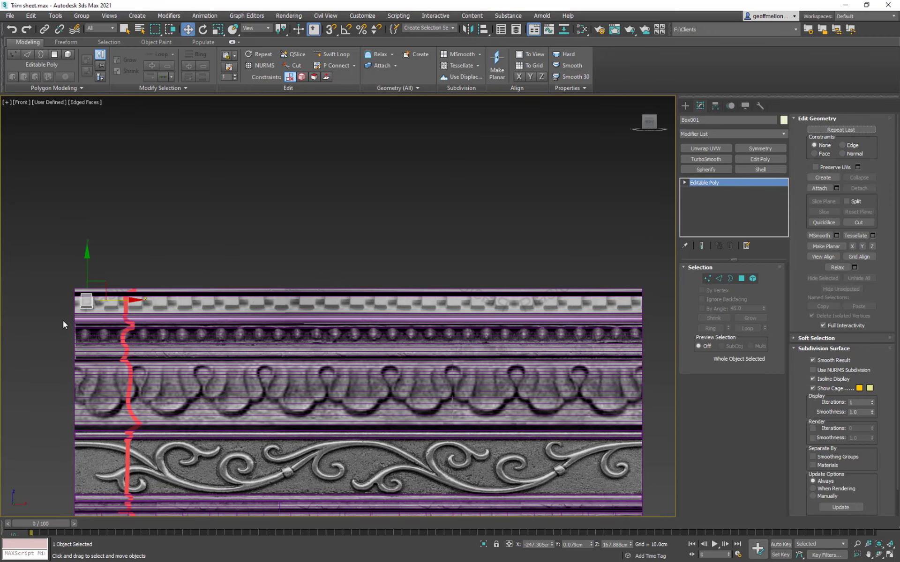
middle_drag(86, 302, 213, 312)
scroll(249, 317, up, 2)
shift+drag(259, 309, 291, 310)
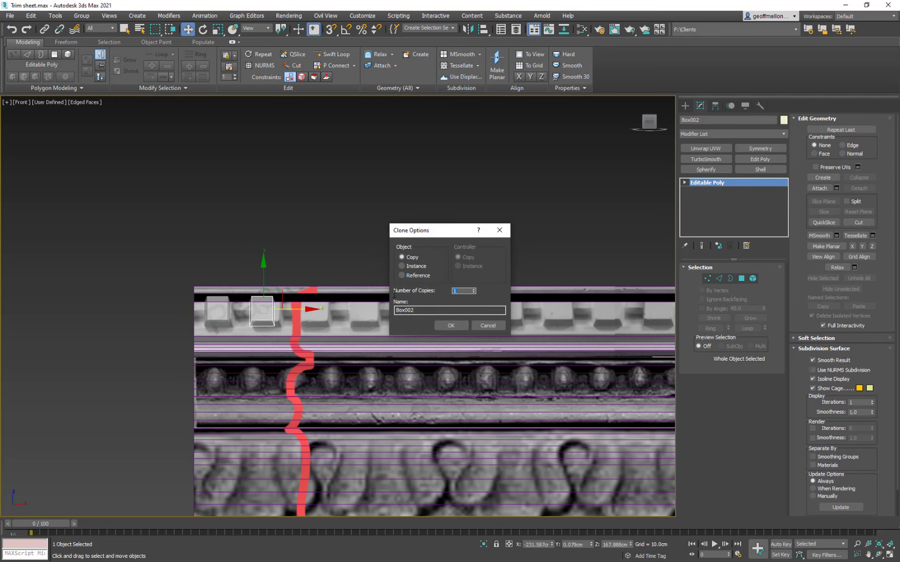
click(442, 322)
mouse_move(442, 323)
middle_down()
mouse_move(47, 366)
mouse_move(9, 352)
middle_up()
middle_drag(588, 322, 576, 299)
scroll(262, 291, up, 4)
middle_drag(256, 287, 595, 333)
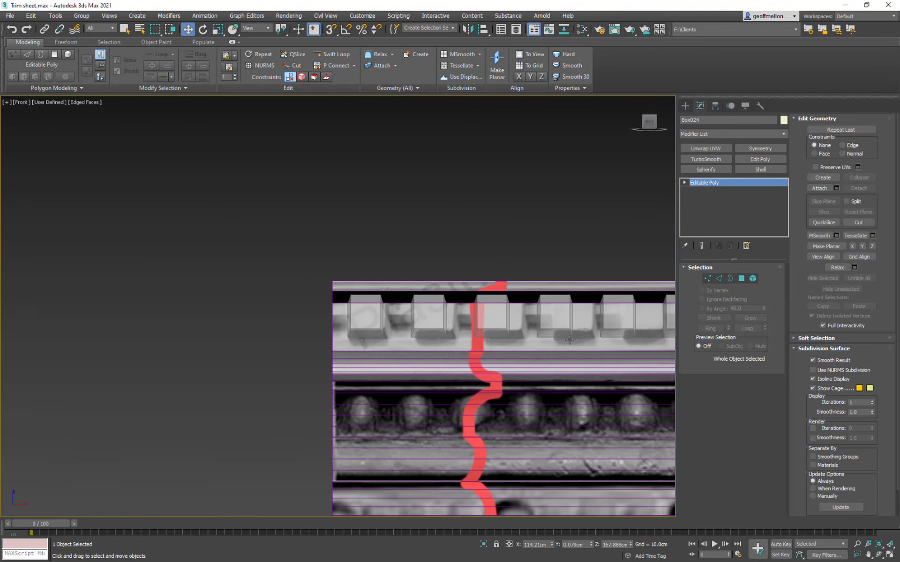
Clone the leftmost dentil box along X into 25 copies, with the first copy at X -230.613 cm
click(365, 316)
mouse_move(402, 313)
shift+mouse_down()
mouse_move(500, 313)
mouse_move(470, 313)
shift+mouse_up()
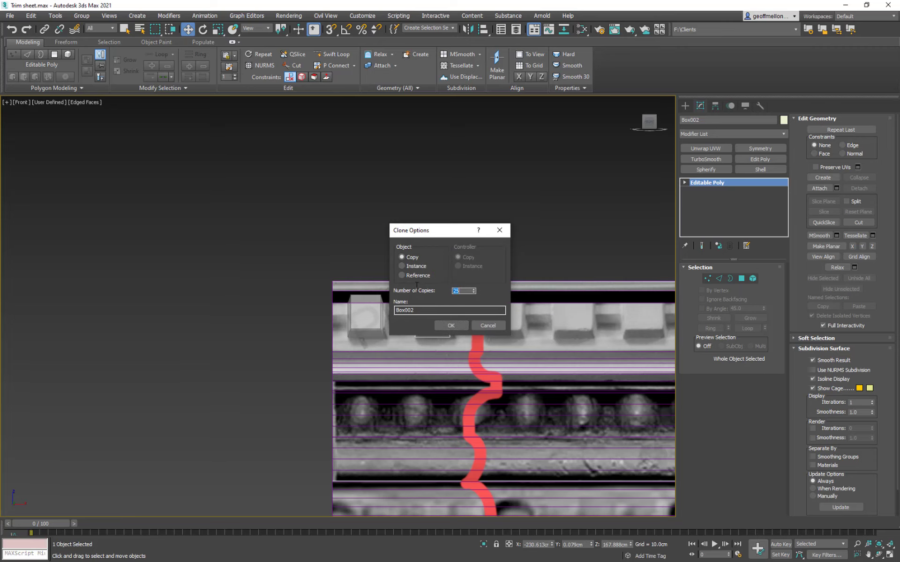
click(457, 326)
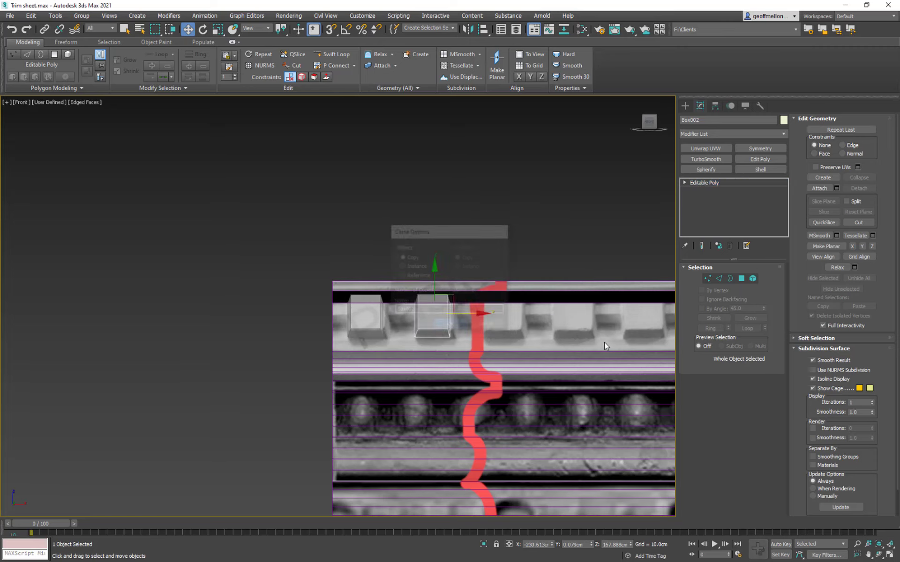
scroll(603, 342, down, 3)
mouse_move(604, 342)
middle_down()
mouse_move(372, 301)
mouse_move(418, 305)
middle_up()
Delete the two surplus dentil boxes that extend past the right end of the trim plane
scroll(426, 297, up, 5)
key(Delete)
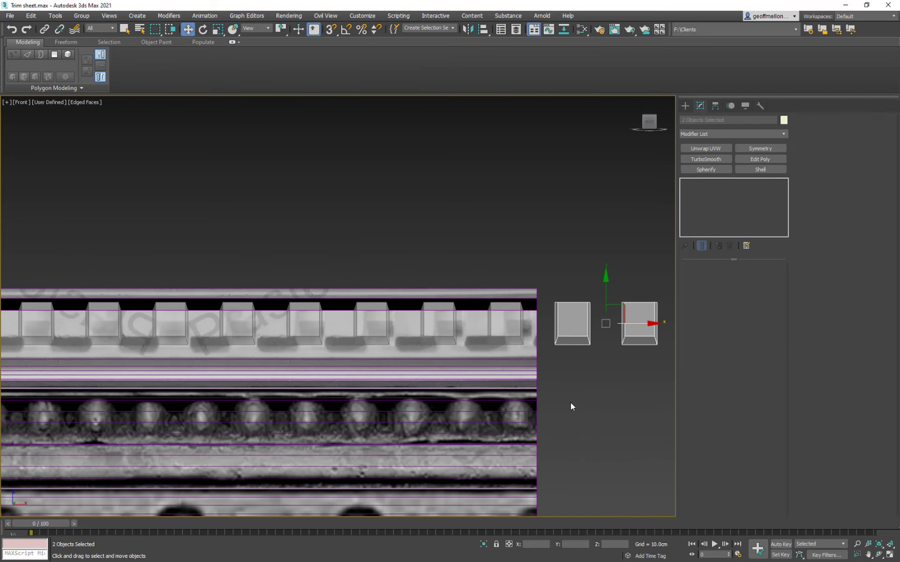
scroll(505, 327, down, 3)
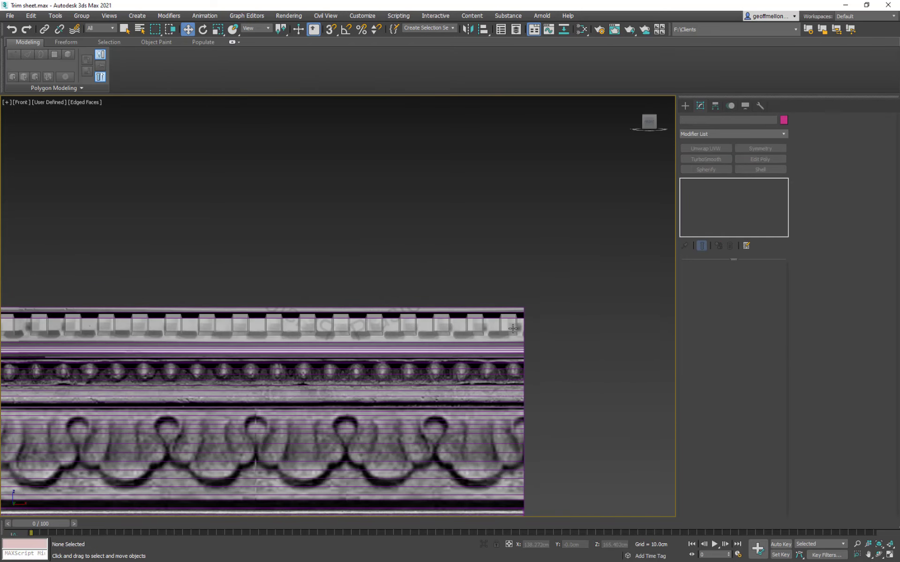
Add the dentil boxes to the selection one by one, from the right end of the row past its middle
click(513, 328)
scroll(513, 328, down, 2)
scroll(492, 330, up, 4)
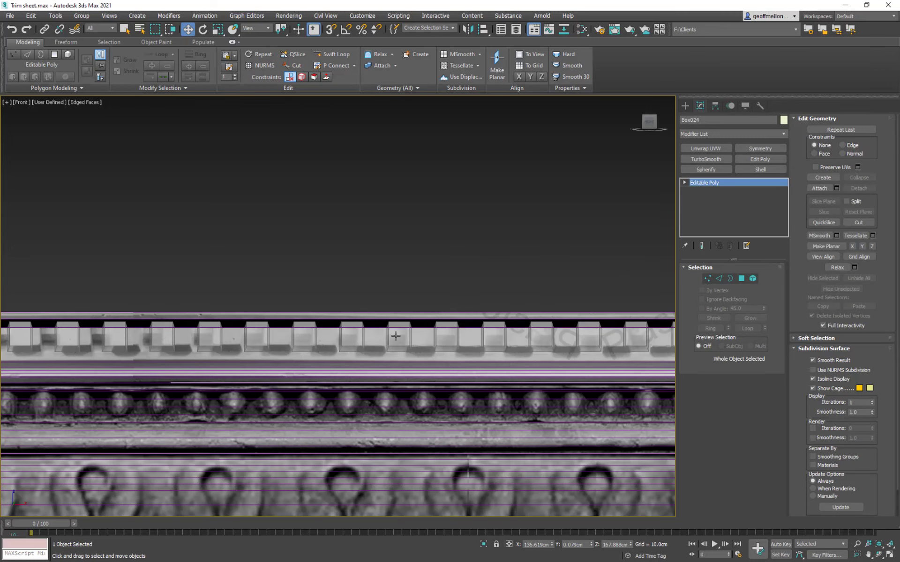
scroll(472, 338, down, 3)
alt+middle_drag(471, 338, 475, 299)
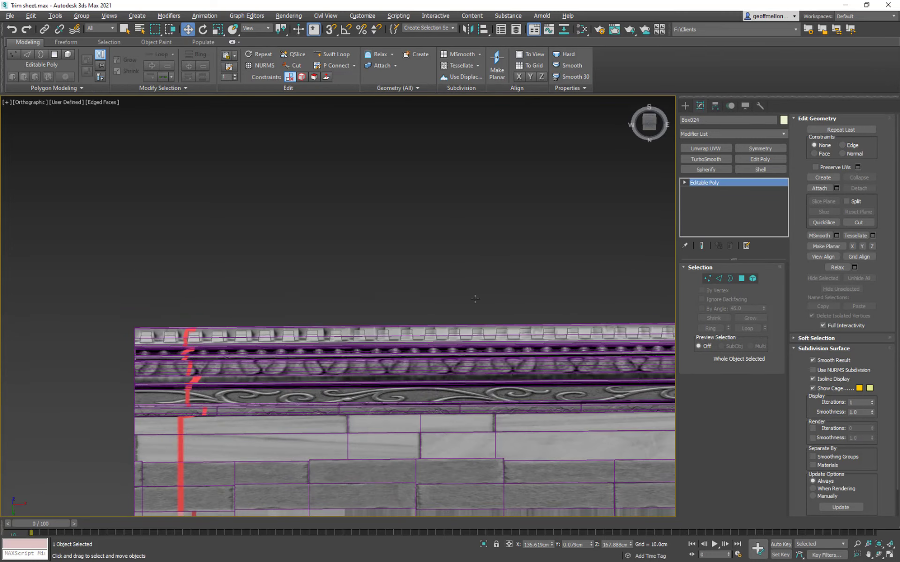
middle_drag(609, 329, 504, 381)
ctrl+click(560, 317)
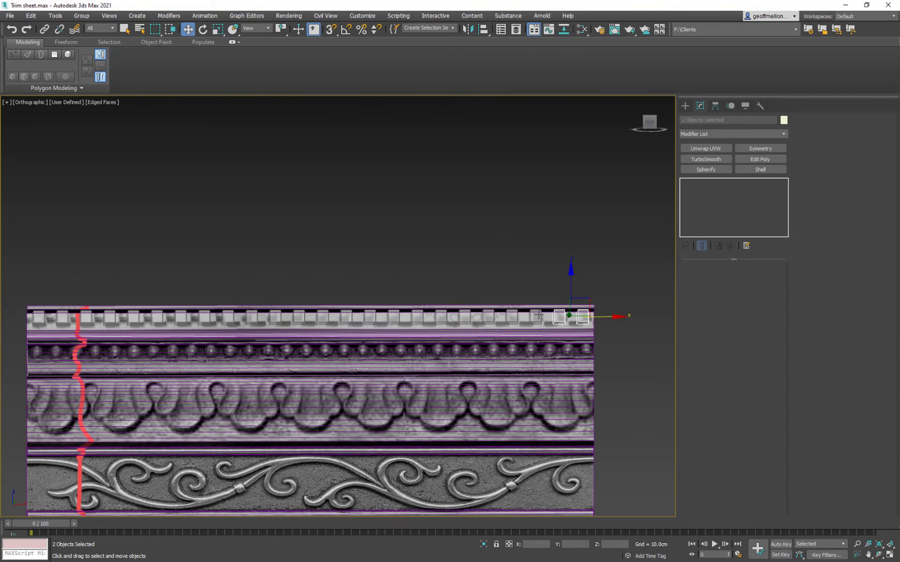
ctrl+click(535, 317)
ctrl+click(513, 317)
ctrl+click(491, 317)
ctrl+click(460, 317)
ctrl+click(441, 318)
ctrl+click(417, 318)
ctrl+click(393, 316)
ctrl+click(369, 316)
ctrl+click(346, 317)
ctrl+click(321, 317)
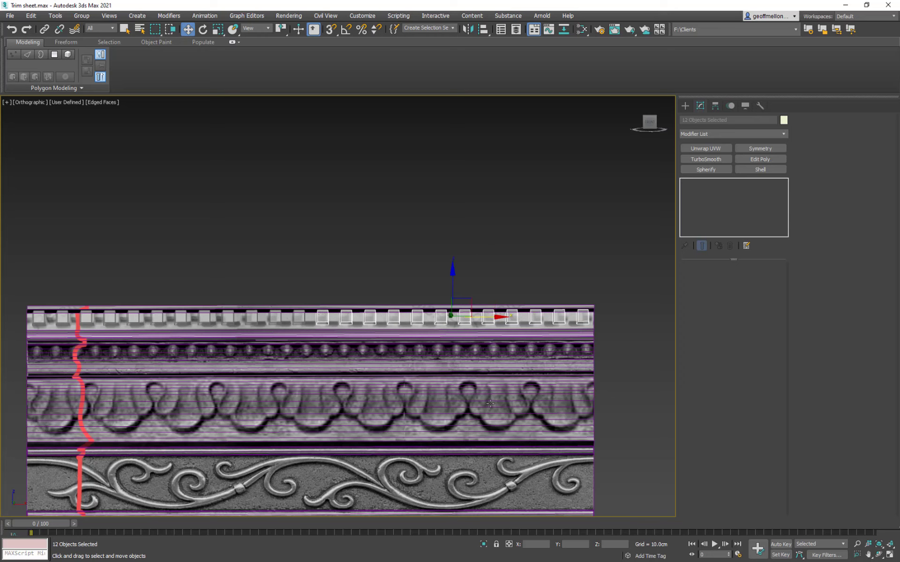
key(ctrl+z)
key(ctrl+z)
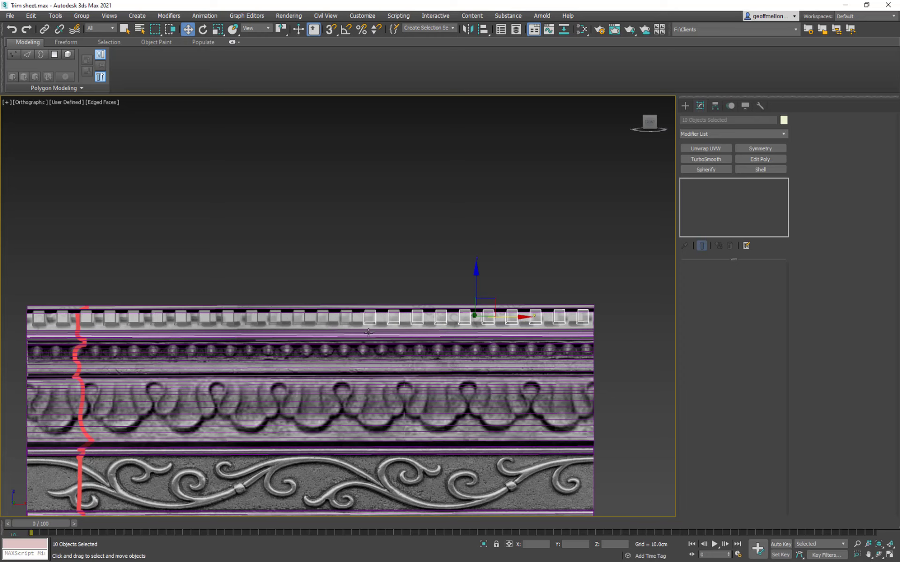
ctrl+click(346, 317)
ctrl+click(322, 317)
ctrl+click(298, 317)
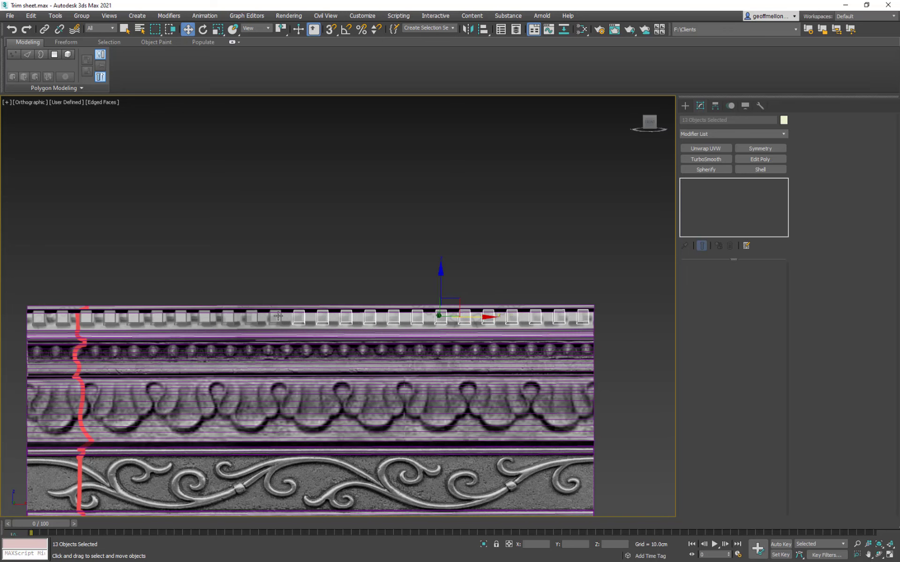
ctrl+click(275, 317)
Select the trim plane with all dentil boxes, turn off the boxes' see-through display, and clear the selection
drag(18, 262, 808, 502)
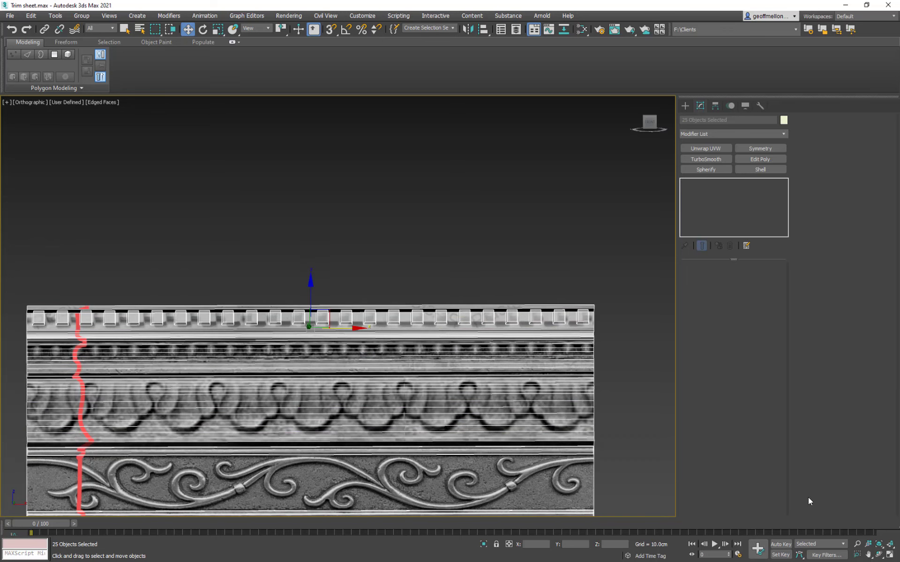
middle_drag(469, 291, 495, 260)
click(496, 260)
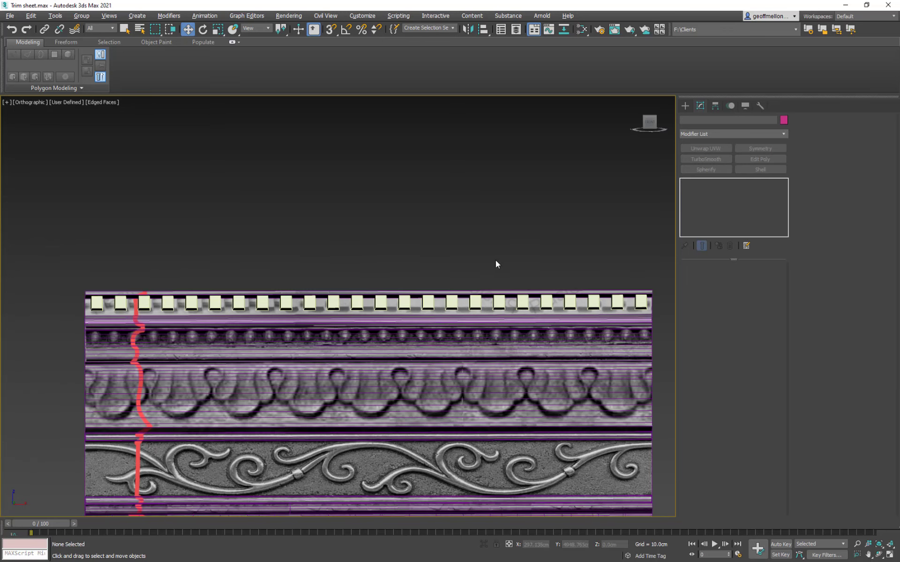
Clone the leftmost dentil box once along X into the gap before the second dentil, at X -238.872 cm
scroll(449, 324, up, 6)
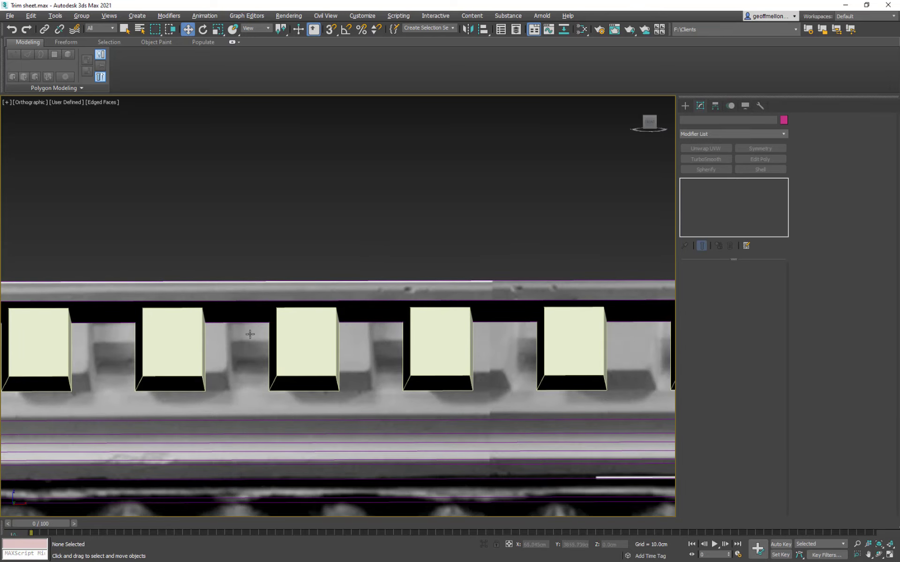
scroll(264, 337, down, 4)
middle_drag(10, 286, 379, 335)
scroll(379, 332, up, 3)
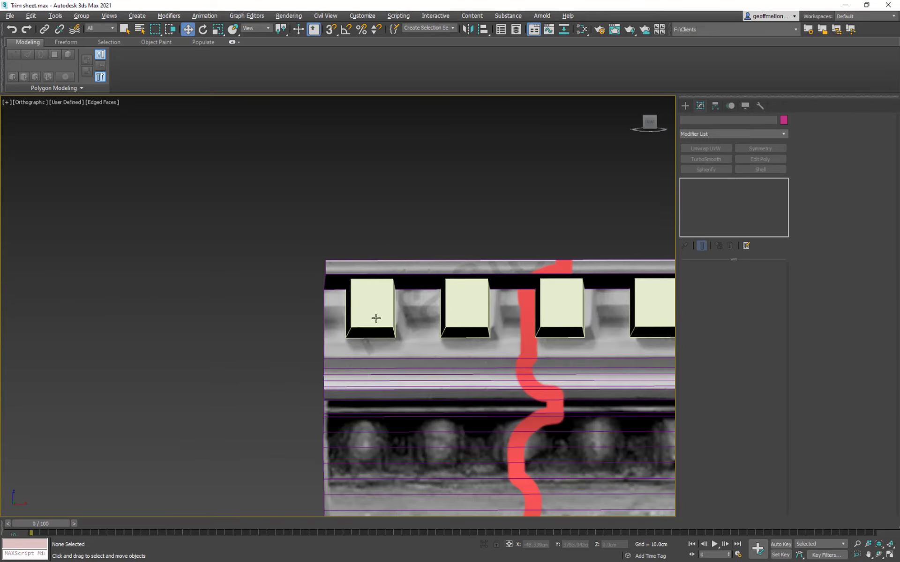
click(376, 318)
middle_drag(403, 303, 371, 332)
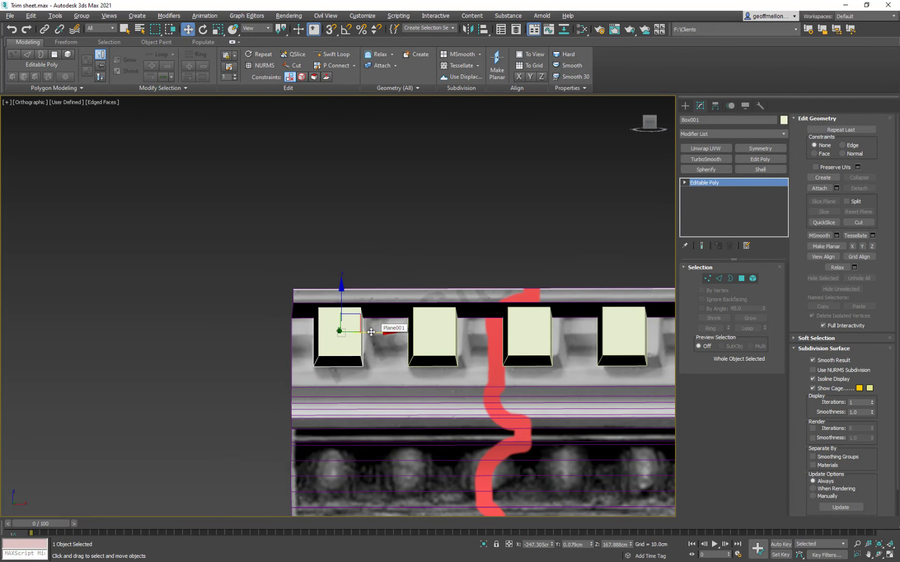
mouse_move(371, 332)
shift+mouse_down()
mouse_move(445, 333)
mouse_move(406, 335)
mouse_move(422, 338)
shift+mouse_up()
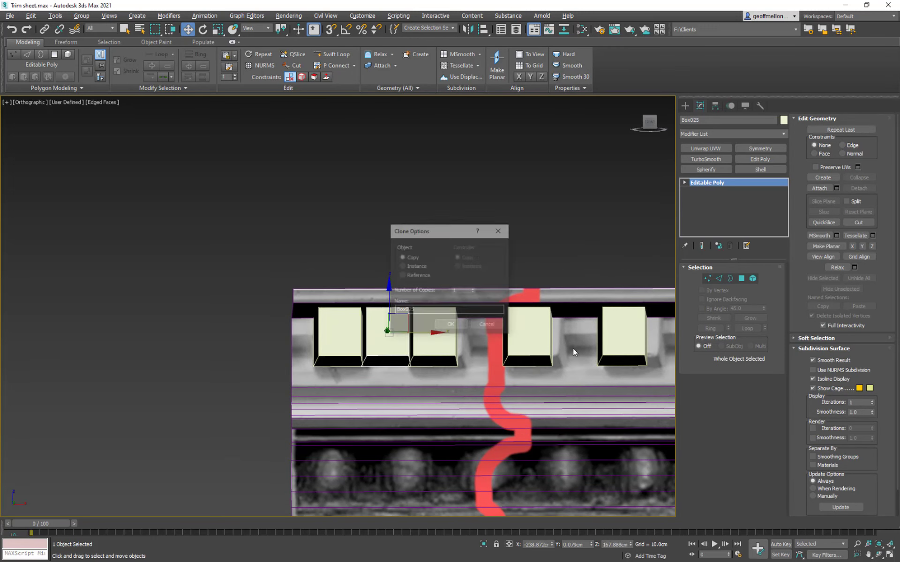
click(451, 326)
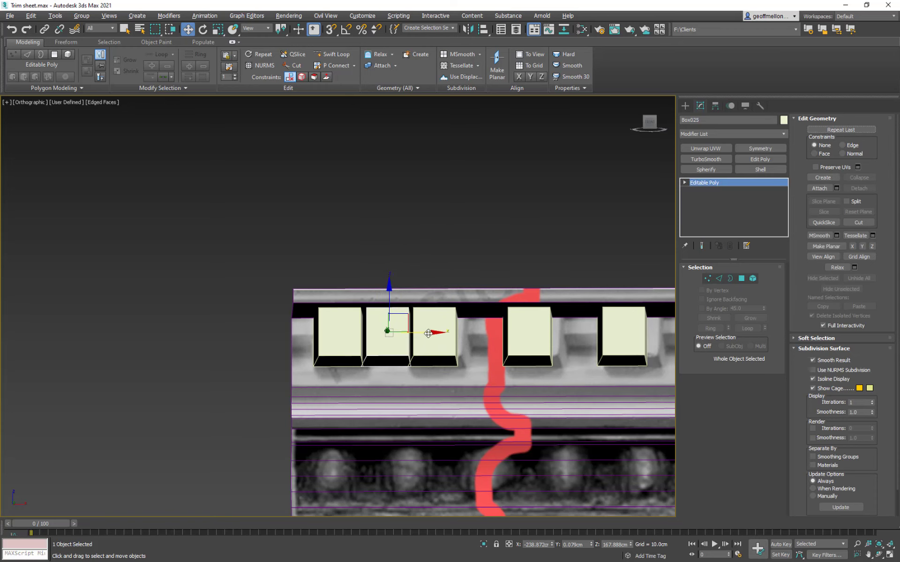
Move the cloned box past the trim plane's left end, at X about -256.4 cm, and raise its bottom vertices
drag(428, 334, 328, 320)
key(1)
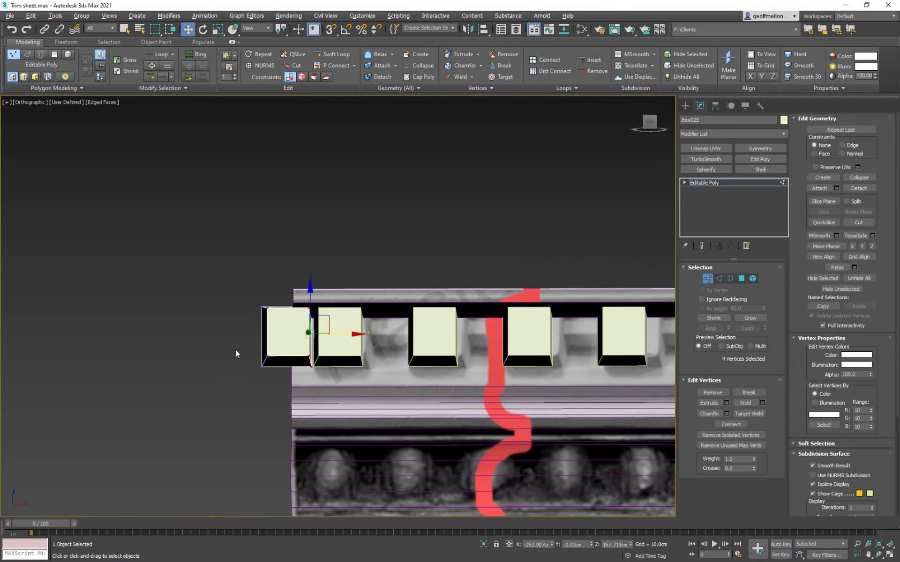
drag(313, 380, 320, 381)
drag(290, 333, 291, 307)
Lower the box's top vertices and push its front vertices back to Y -1.948 cm so the block sits recessed behind the dentils
middle_drag(322, 323, 405, 273)
key(f)
key(z)
scroll(389, 341, down, 2)
drag(235, 277, 409, 325)
drag(331, 329, 333, 375)
alt+middle_drag(363, 344, 370, 411)
scroll(370, 412, down, 5)
alt+middle_drag(467, 379, 407, 311)
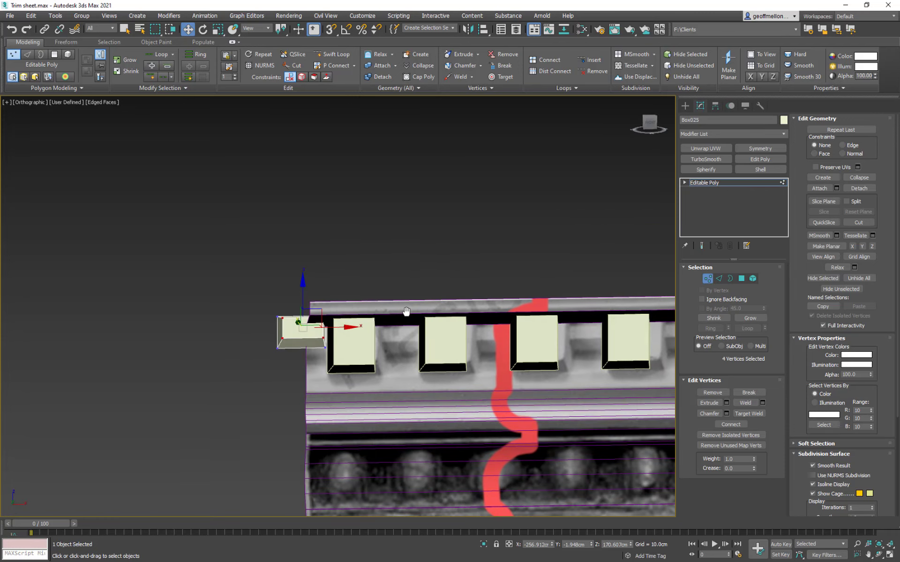
Stretch the recessed box's right-end vertices along X to the trim plane's right end, X 143.842 cm, and make them planar in X
drag(328, 360, 327, 359)
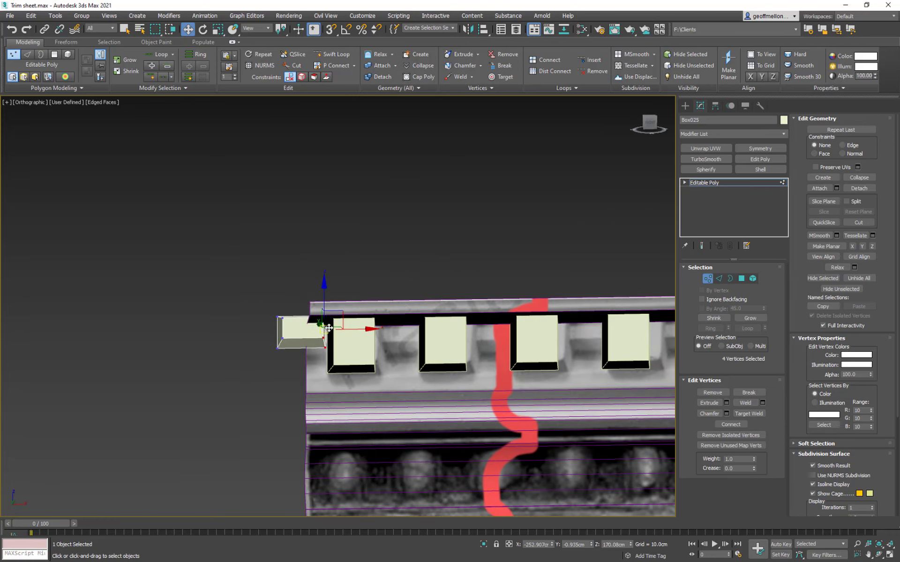
scroll(471, 346, down, 6)
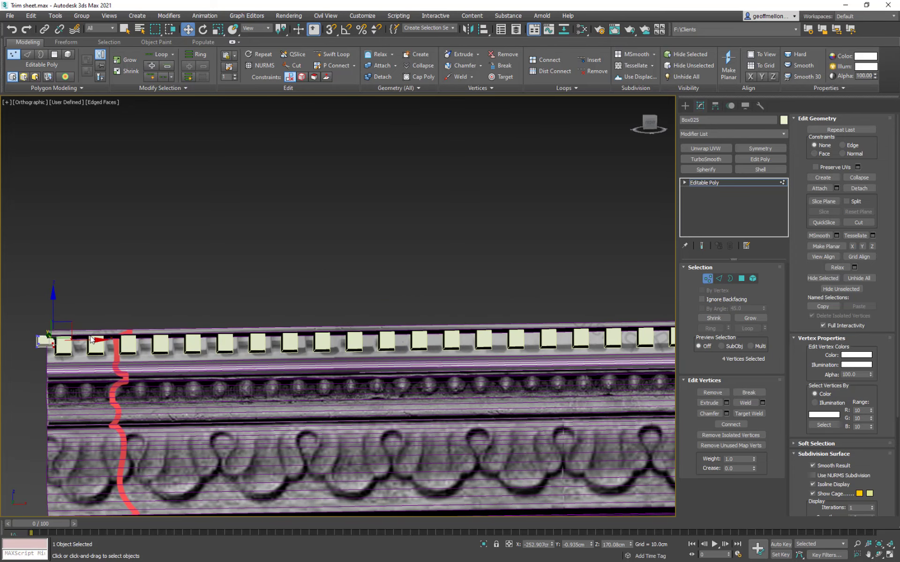
drag(87, 339, 731, 367)
middle_drag(447, 318, 193, 336)
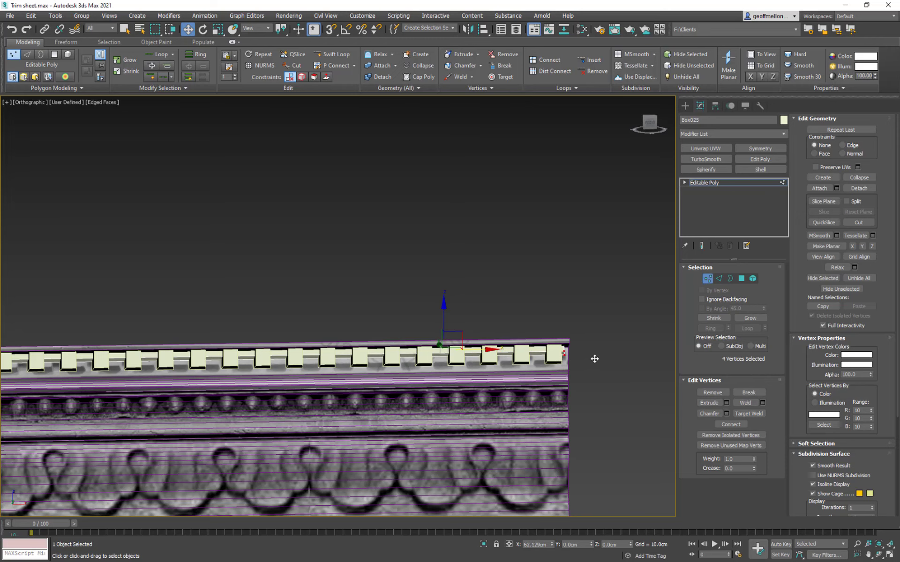
drag(599, 357, 598, 355)
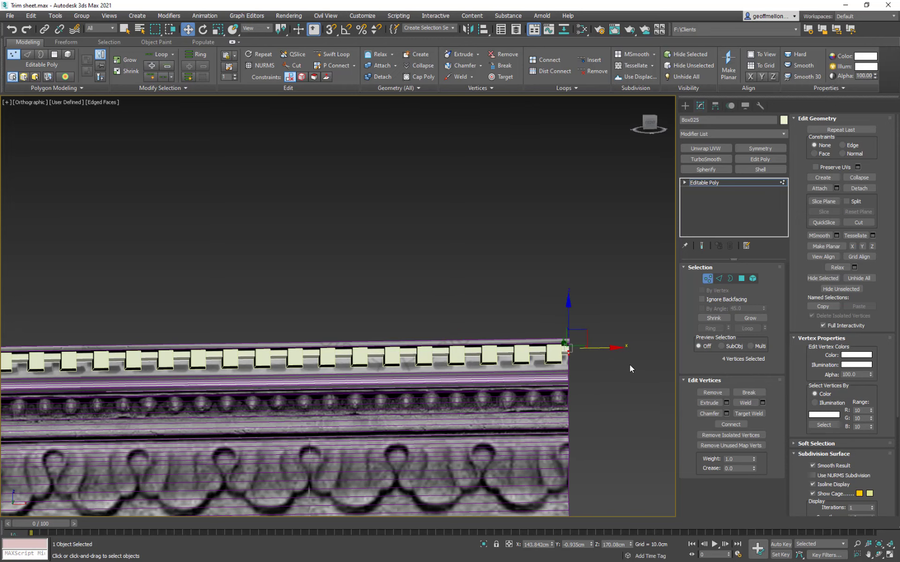
scroll(628, 367, up, 5)
drag(619, 357, 518, 362)
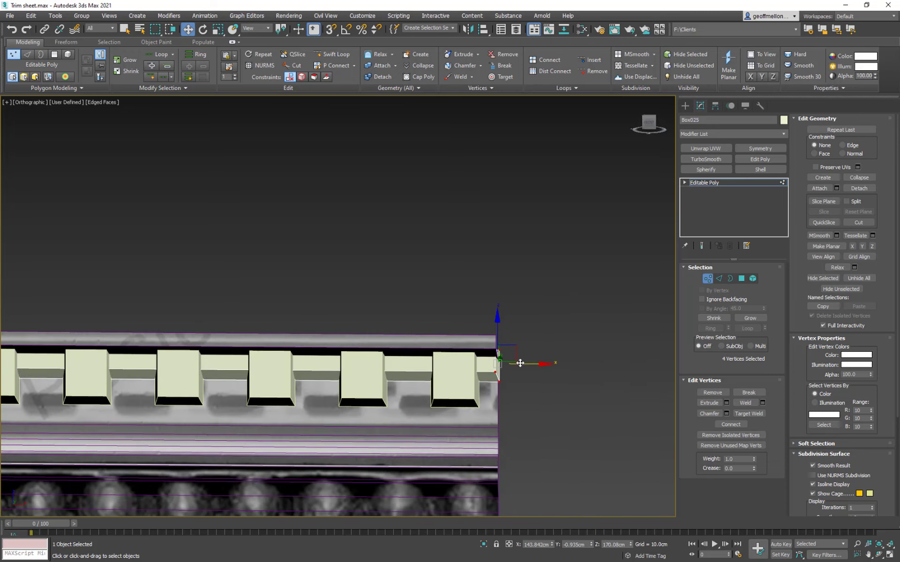
click(853, 246)
Make the recessed strip's left-end vertices planar in X and move them to the trim plane's left edge, at X -256.177 cm
scroll(374, 397, down, 5)
middle_drag(177, 393, 343, 399)
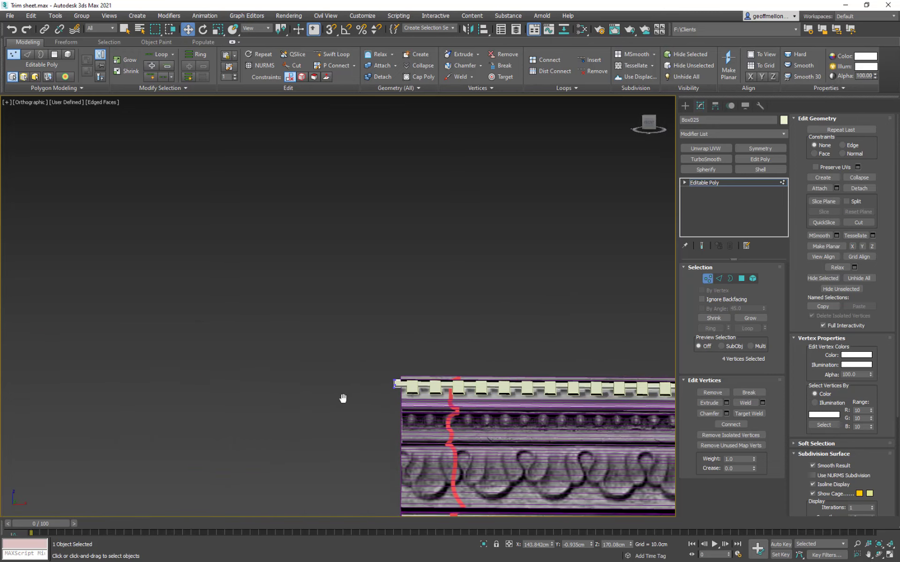
scroll(383, 388, up, 5)
drag(541, 461, 541, 460)
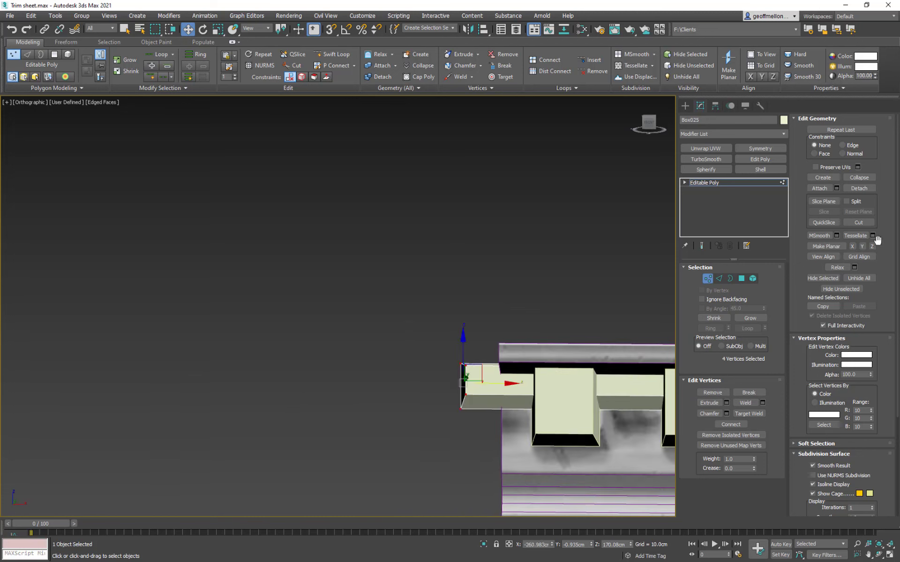
click(853, 246)
drag(502, 386, 538, 395)
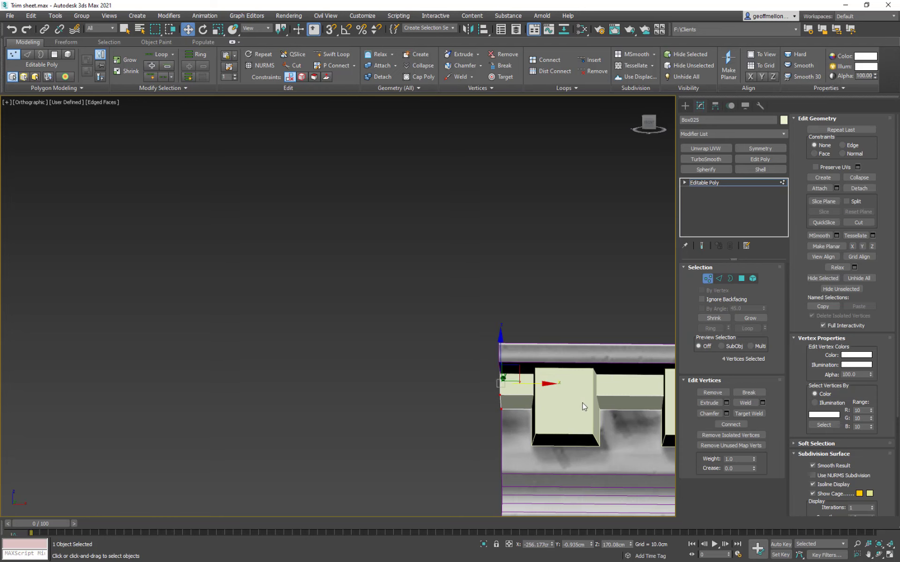
Examine the recessed strip between the dentils along the trim, and the bead row below it
scroll(582, 403, down, 6)
middle_drag(668, 422, 426, 390)
scroll(424, 341, down, 2)
scroll(425, 367, up, 6)
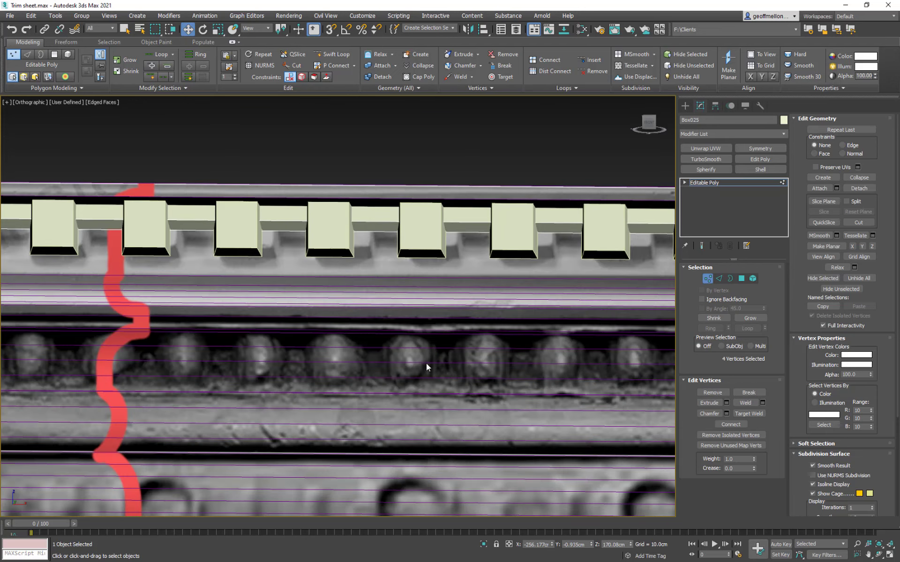
middle_drag(574, 371, 356, 375)
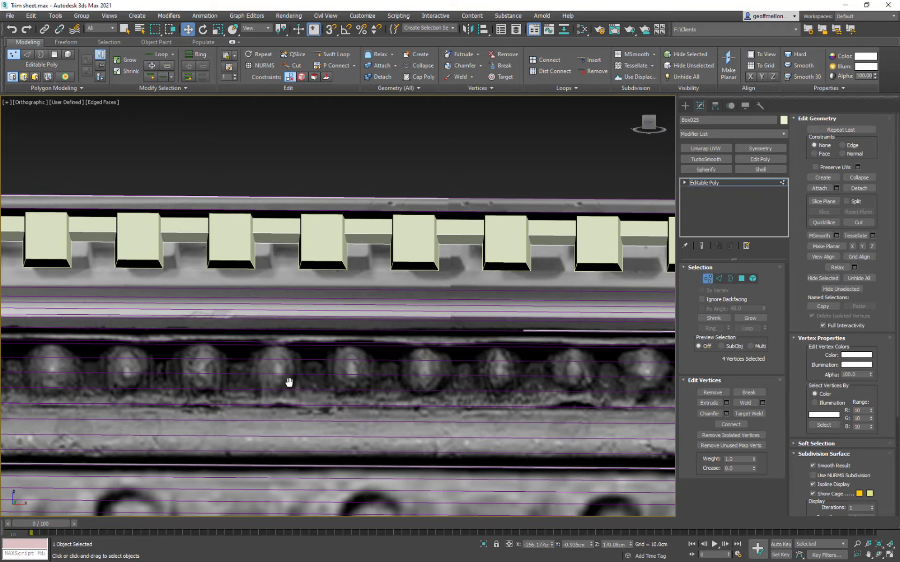
scroll(287, 378, down, 3)
middle_drag(295, 380, 582, 385)
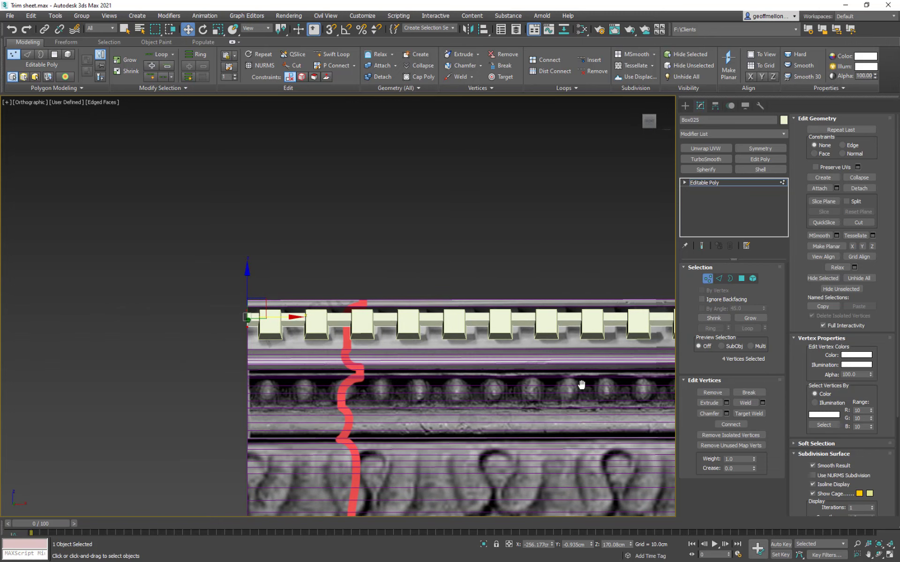
middle_drag(454, 360, 573, 337)
key(f)
key(z)
scroll(502, 343, down, 8)
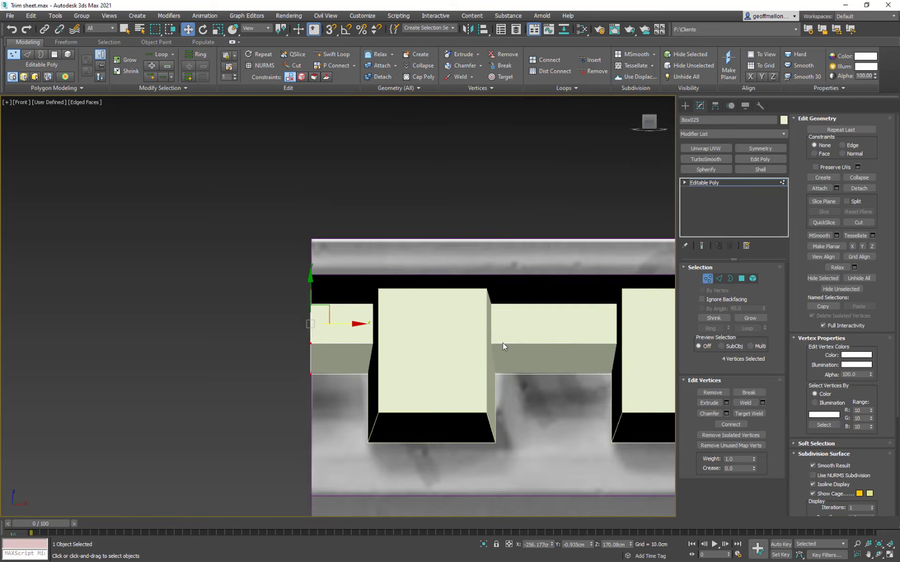
scroll(510, 357, down, 3)
scroll(504, 357, up, 7)
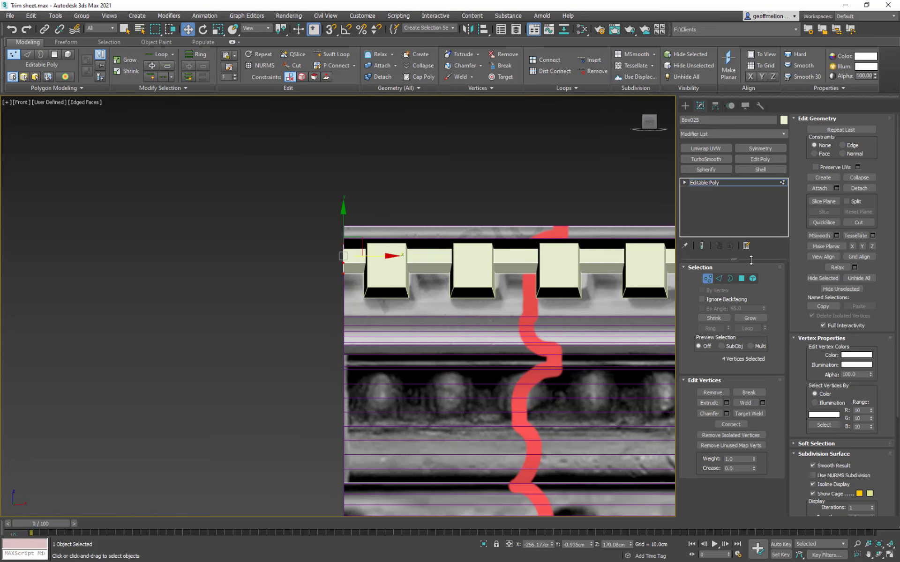
Leave vertex editing and create a sphere of about 4.337 cm radius over the first bead at the left end of the bead row
click(708, 278)
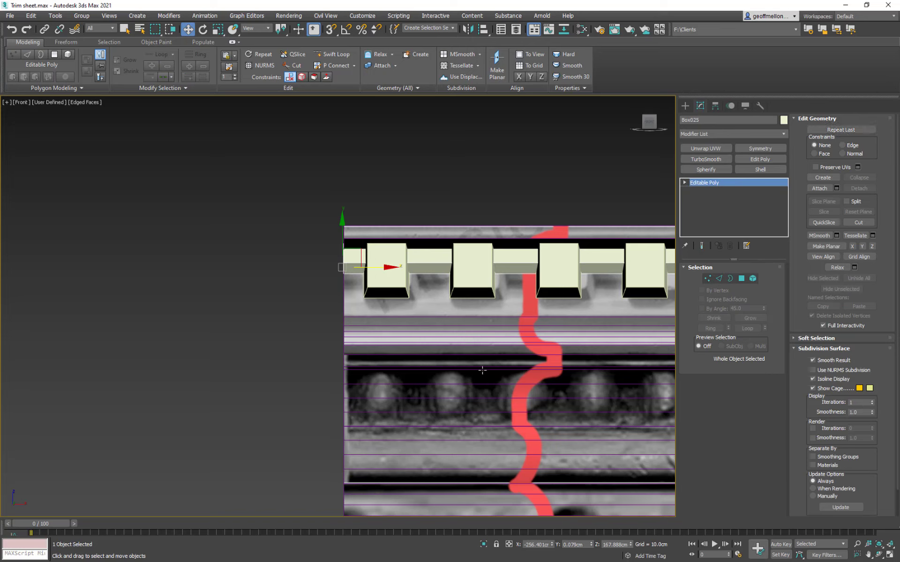
alt+right_click(377, 313)
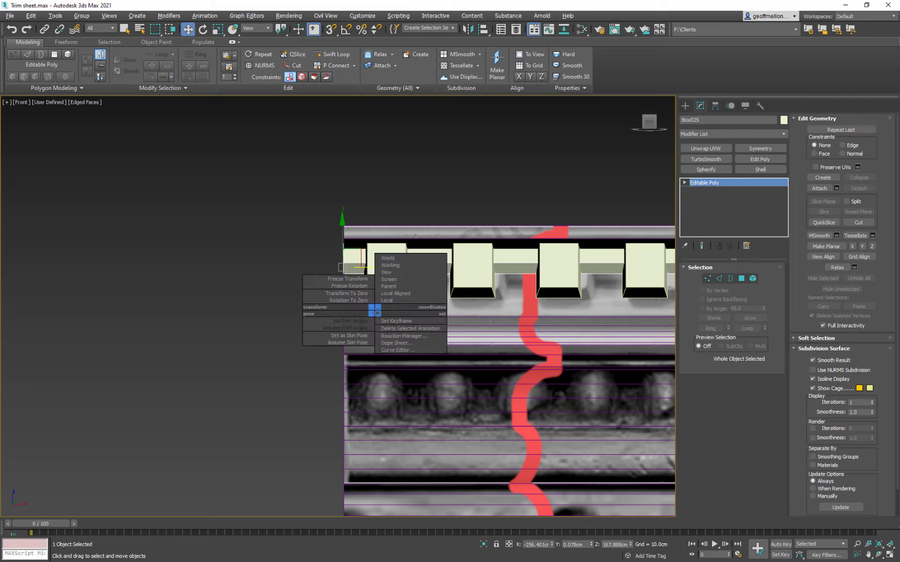
click(391, 287)
ctrl+right_click(288, 299)
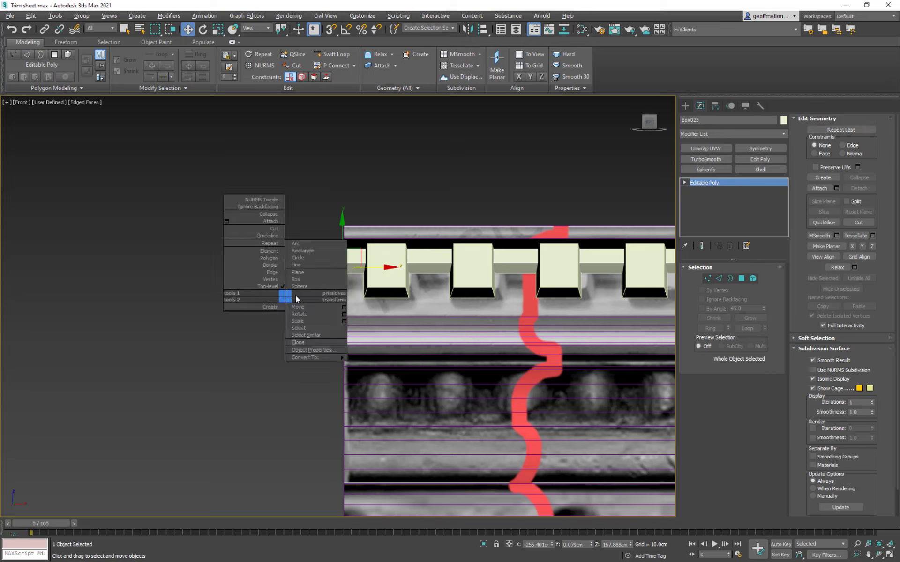
click(307, 288)
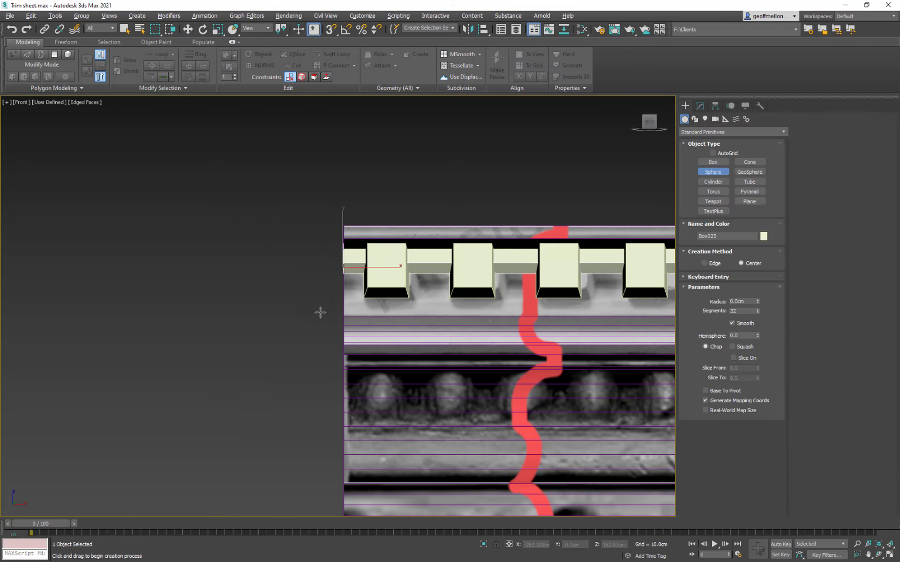
drag(377, 394, 388, 416)
key(w)
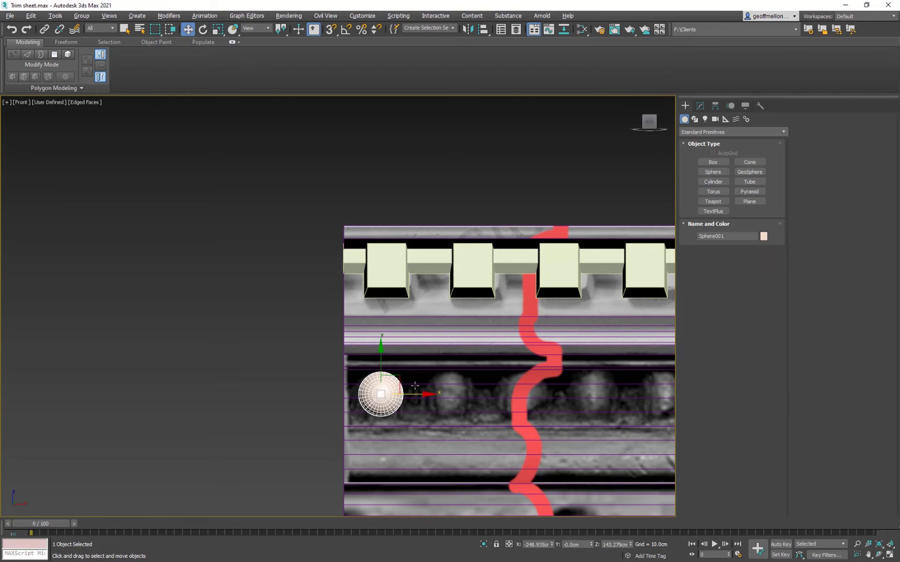
Turn the sphere into a half sphere with Hemisphere 0.5 and Squash, and move it back into the molding to Y 2.067 cm
alt+middle_drag(425, 389, 652, 297)
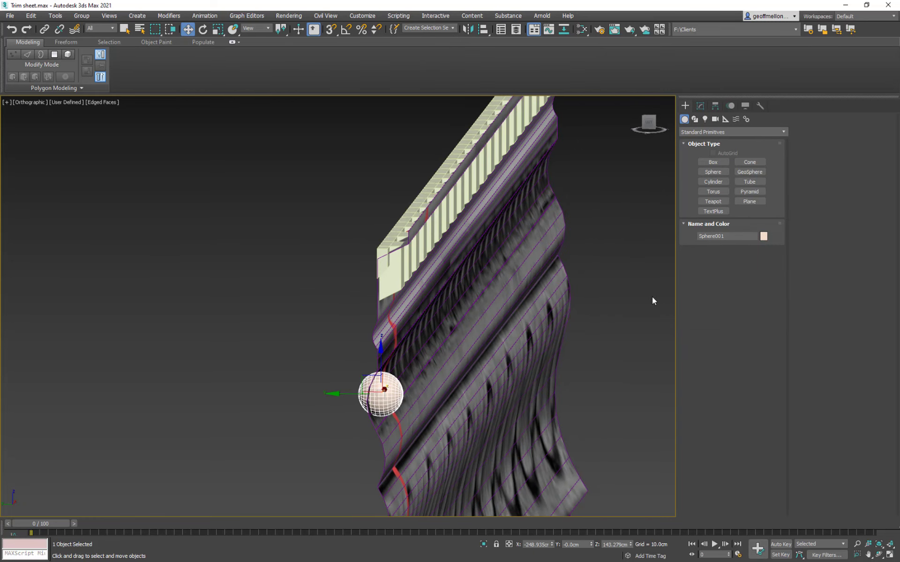
click(700, 105)
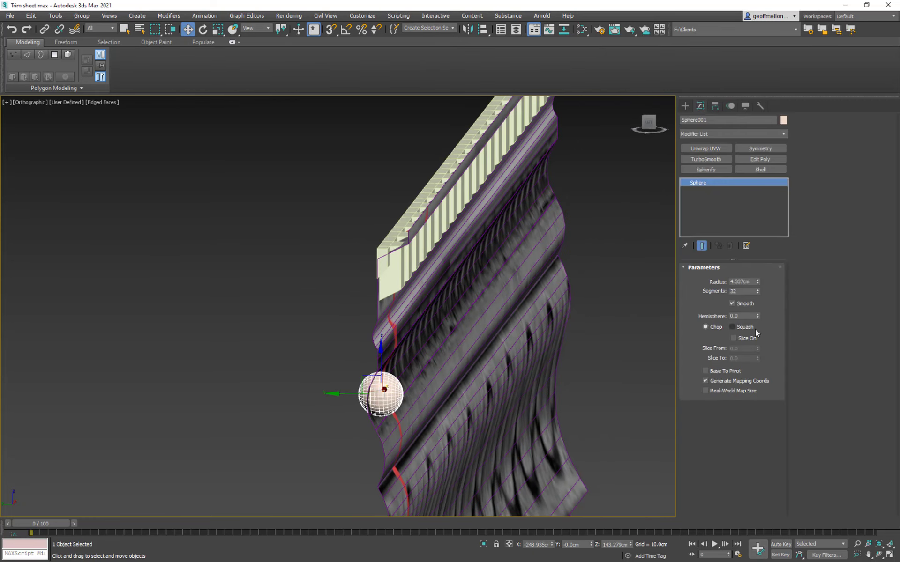
double_click(744, 316)
text(0.5)
key(Return)
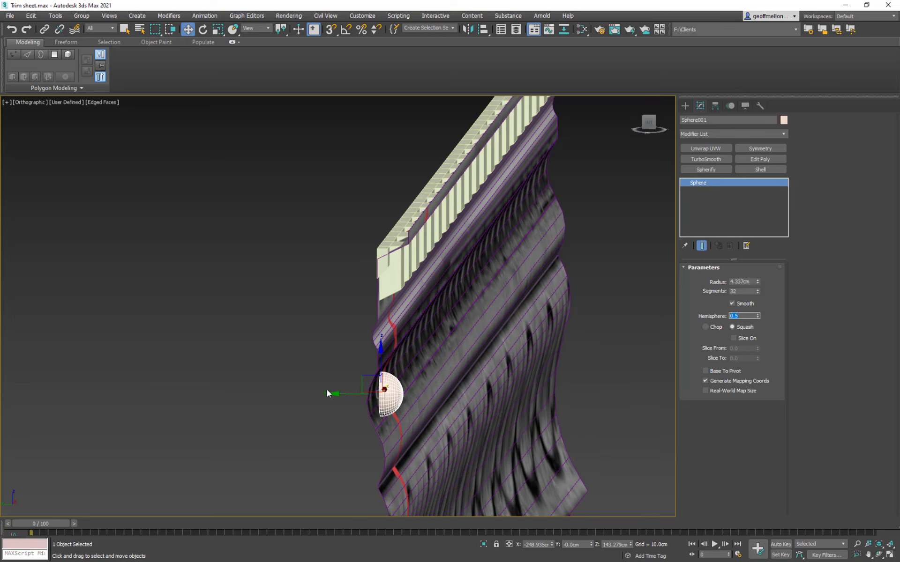
scroll(337, 395, up, 5)
drag(417, 404, 388, 404)
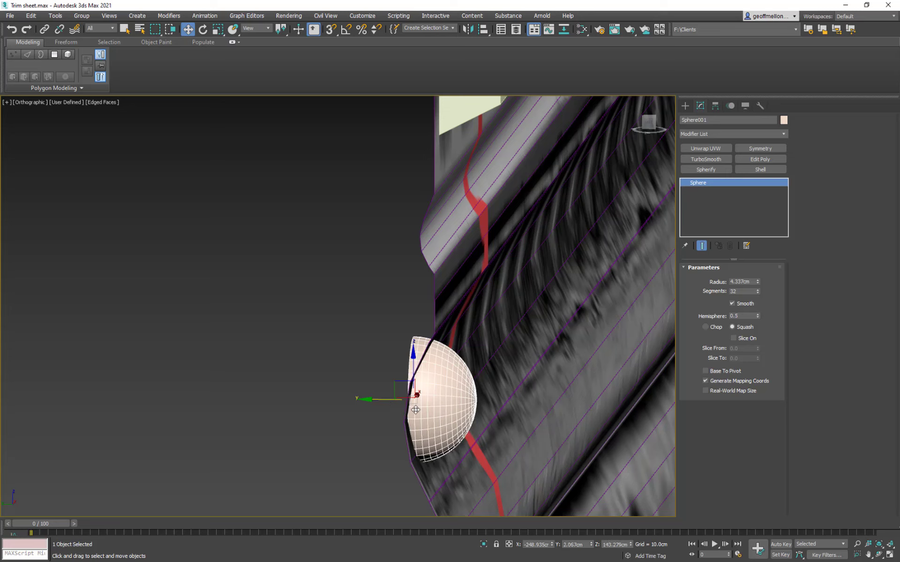
Set the half sphere's segments to 10 and scale it to 118% along Z to match the oval bead
double_click(745, 292)
text(10)
key(Return)
alt+middle_drag(500, 415, 592, 421)
alt+middle_drag(431, 390, 399, 353)
scroll(354, 369, down, 3)
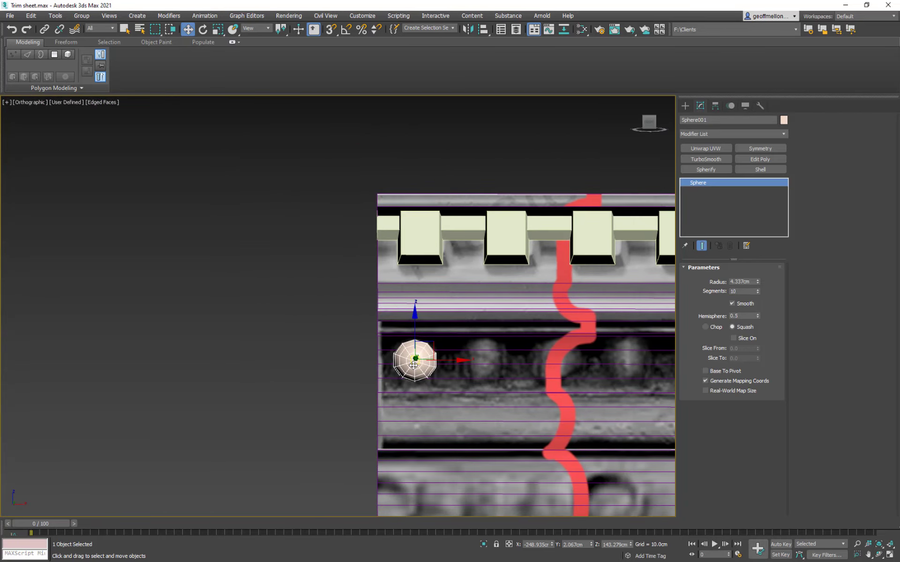
key(r)
right_click(413, 317)
mouse_move(417, 319)
middle_down()
mouse_move(360, 310)
mouse_move(414, 314)
middle_up()
scroll(405, 330, up, 3)
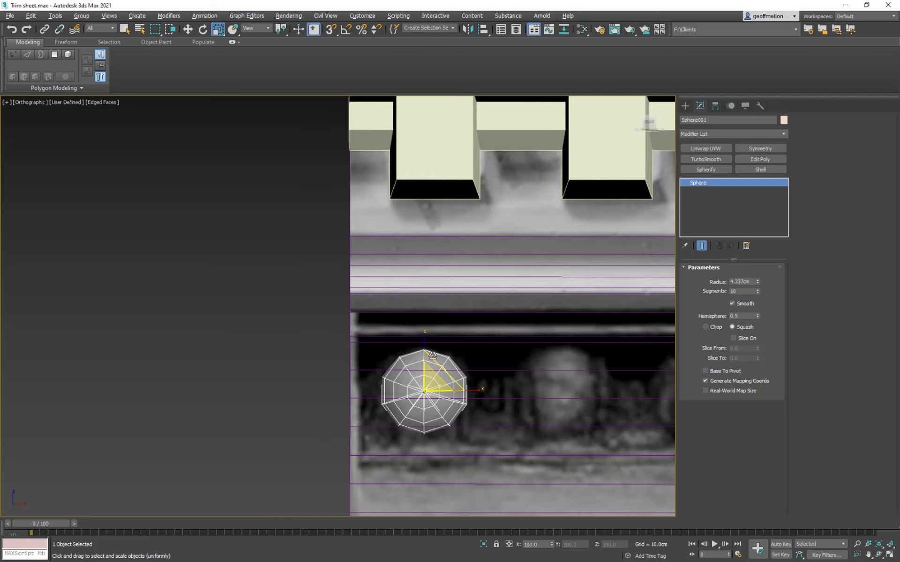
drag(423, 336, 423, 325)
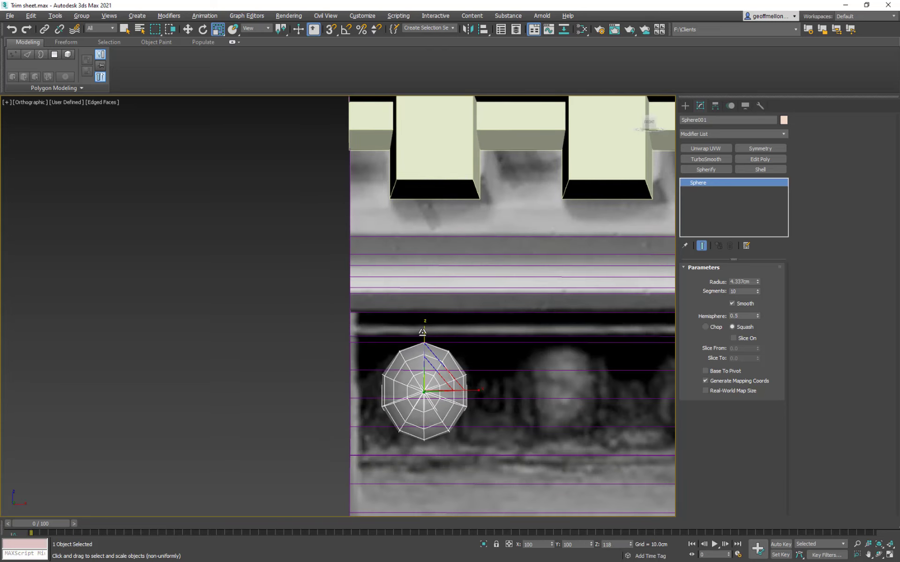
Move the half sphere deeper into the molding to Y 2.262 cm and scale it slightly deeper along Y
scroll(497, 387, down, 3)
alt+middle_drag(413, 370, 540, 384)
scroll(446, 386, up, 6)
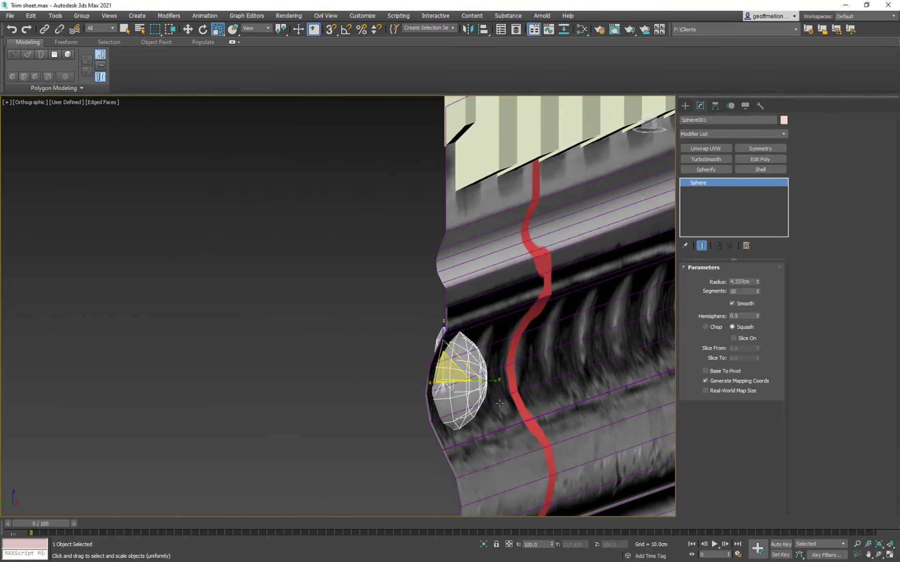
alt+middle_drag(446, 386, 515, 403)
key(w)
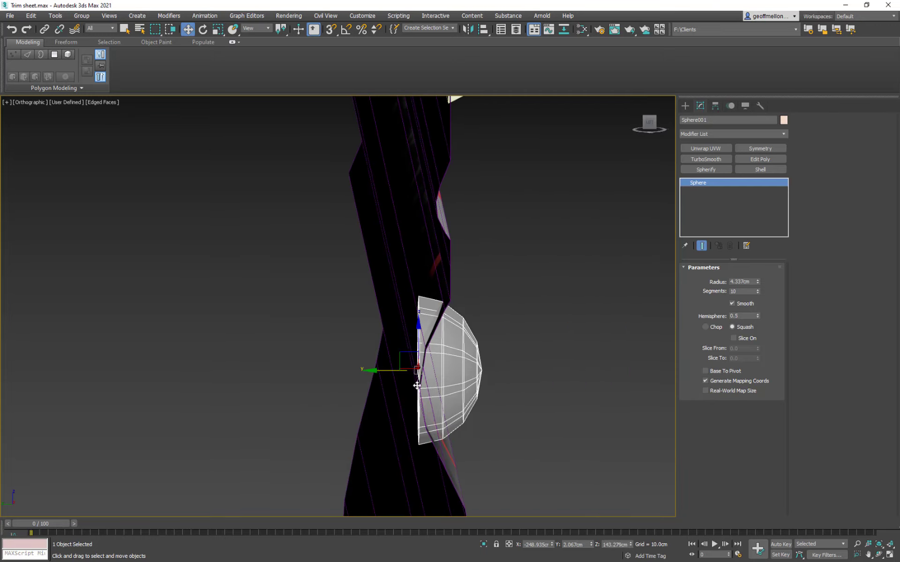
mouse_move(380, 371)
mouse_down()
mouse_move(370, 373)
mouse_move(378, 369)
mouse_up()
key(r)
key(w)
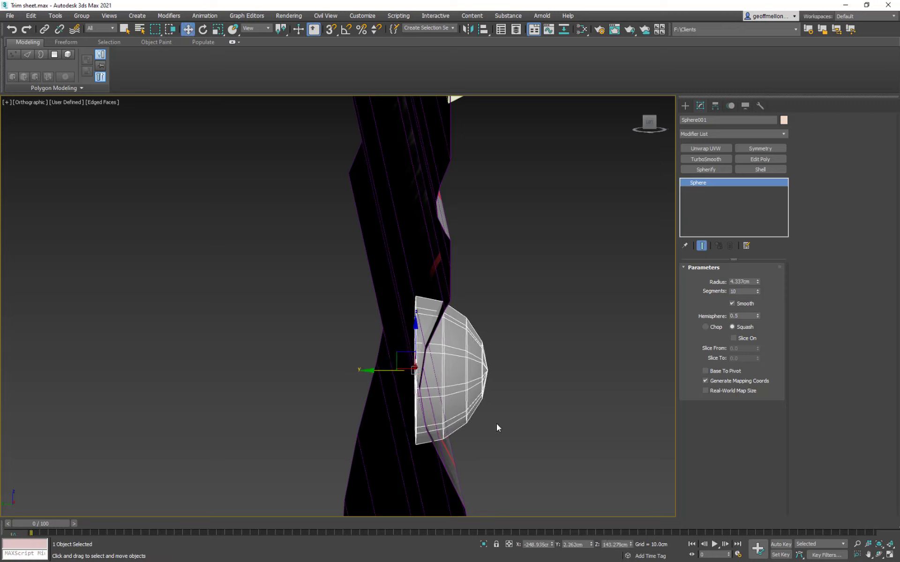
Convert the scaled half sphere to an Editable Poly
scroll(528, 425, down, 6)
alt+middle_drag(545, 421, 376, 382)
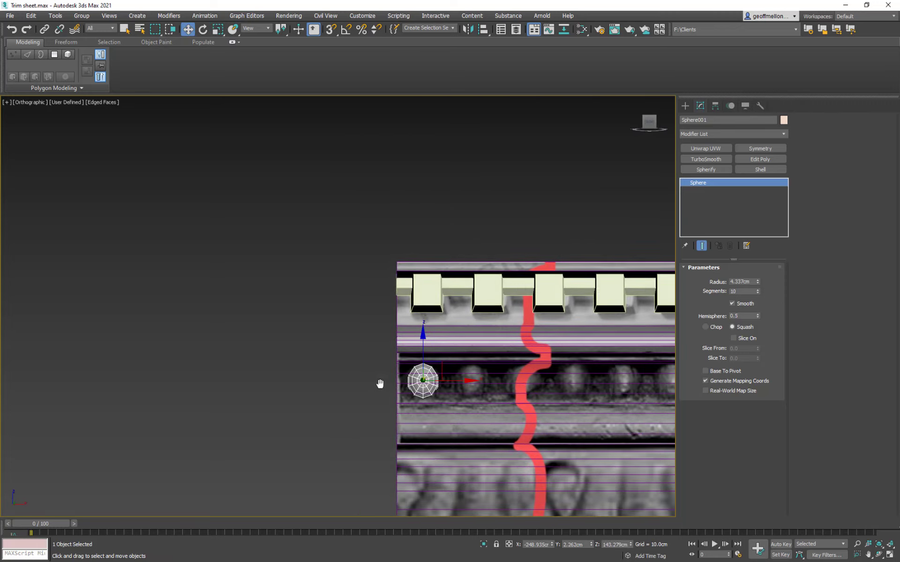
right_click(456, 376)
mouse_move(522, 473)
click(552, 480)
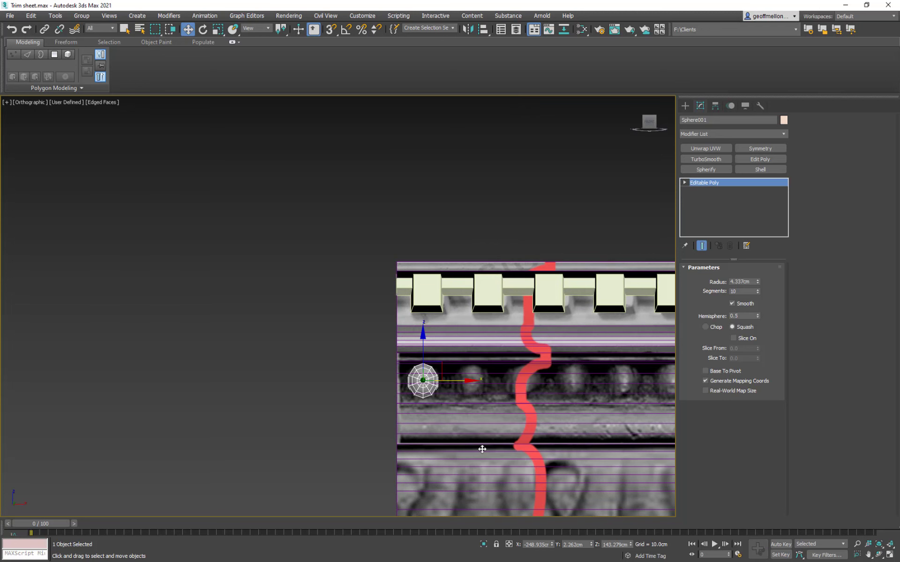
Delete the center vertex on the half sphere's flat back to remove its hidden faces, and leave vertex editing
alt+middle_drag(483, 448, 527, 410)
scroll(424, 382, up, 4)
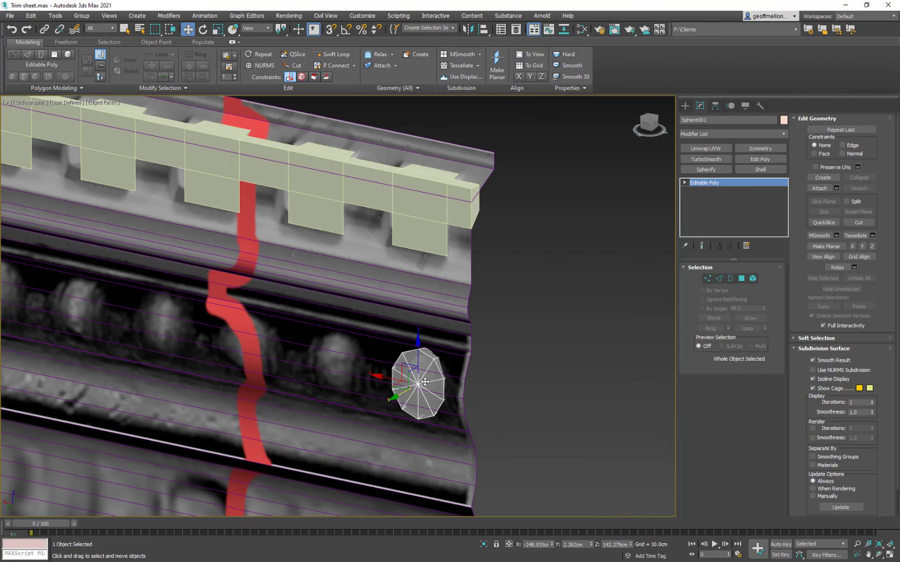
click(708, 279)
click(418, 383)
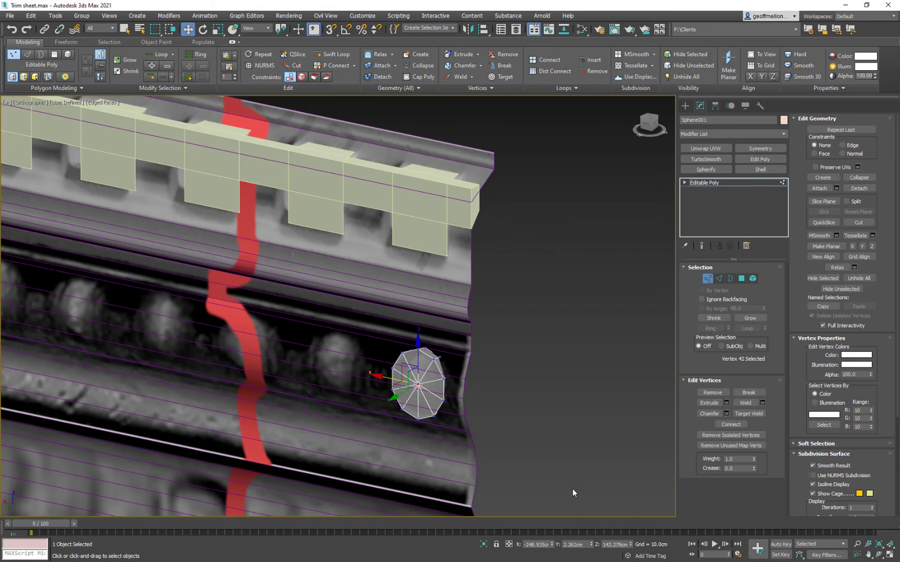
key(Delete)
middle_drag(346, 359, 351, 380)
middle_drag(479, 412, 417, 389)
scroll(407, 389, down, 3)
middle_drag(551, 396, 248, 357)
scroll(401, 373, down, 3)
click(707, 278)
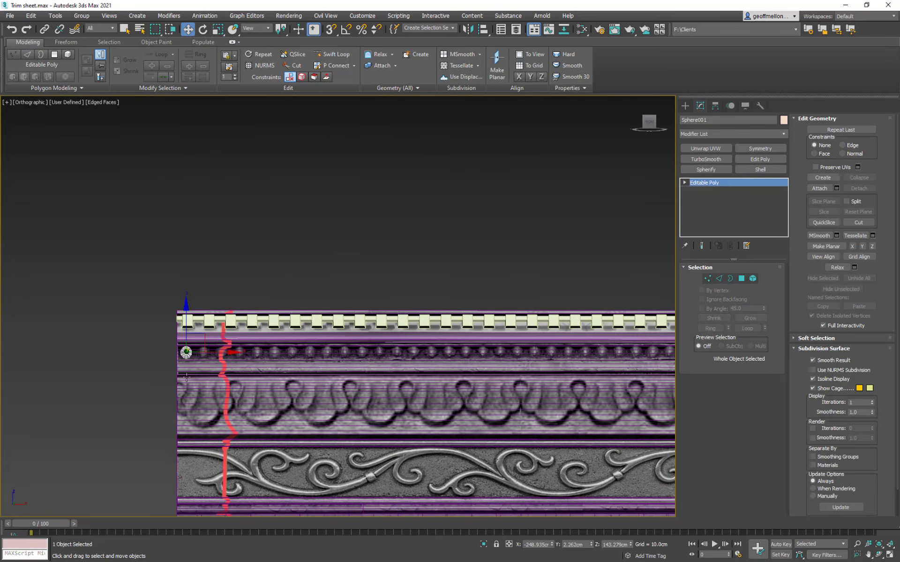
Try to clone the half sphere 30 times along the bead row at about 13.5 cm spacing, and undo the copies
shift+drag(216, 353, 233, 352)
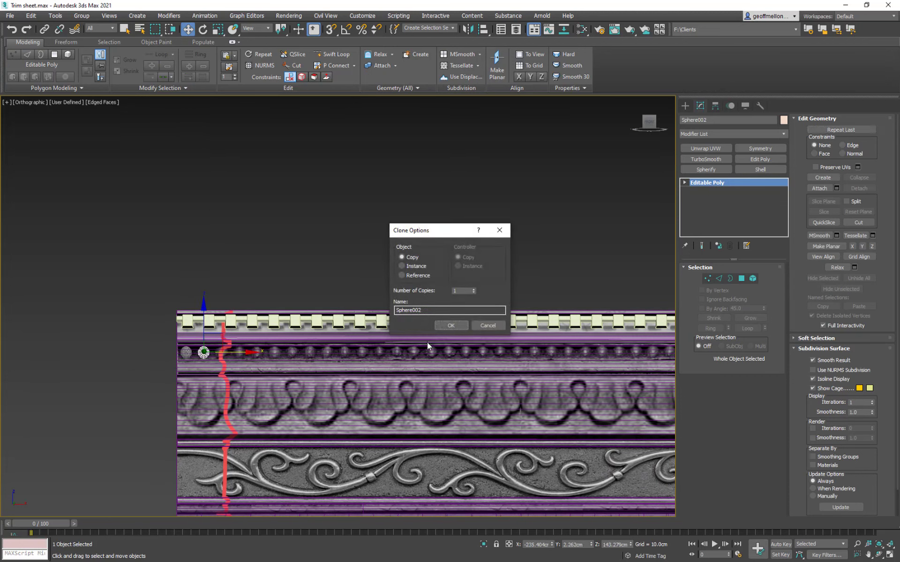
double_click(454, 291)
click(451, 325)
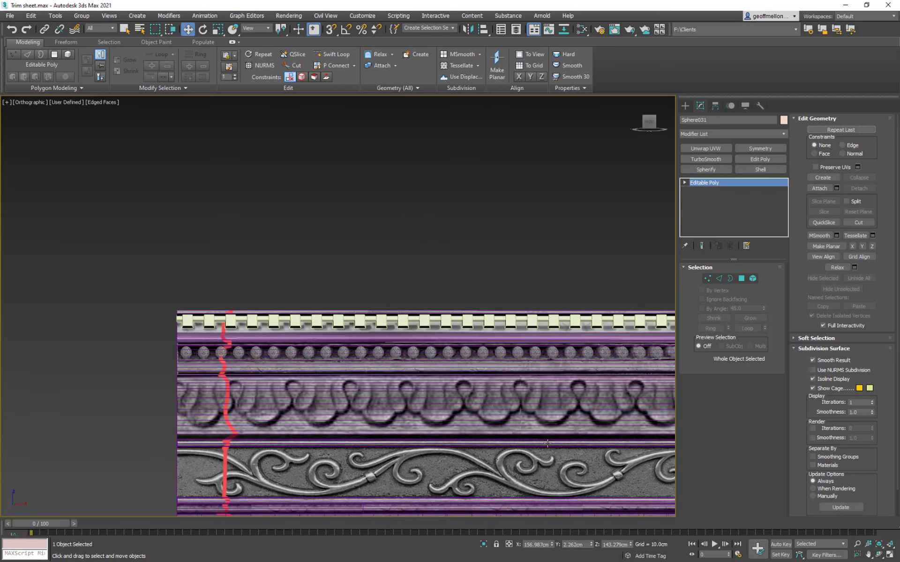
mouse_move(521, 442)
middle_down()
mouse_move(237, 453)
mouse_move(324, 451)
middle_up()
scroll(516, 356, up, 6)
middle_drag(435, 385, 675, 357)
scroll(531, 380, down, 3)
mouse_move(517, 366)
middle_down()
mouse_move(690, 361)
mouse_move(857, 387)
mouse_move(674, 369)
mouse_move(324, 364)
mouse_move(705, 370)
mouse_move(711, 351)
mouse_move(657, 353)
middle_up()
scroll(589, 388, down, 3)
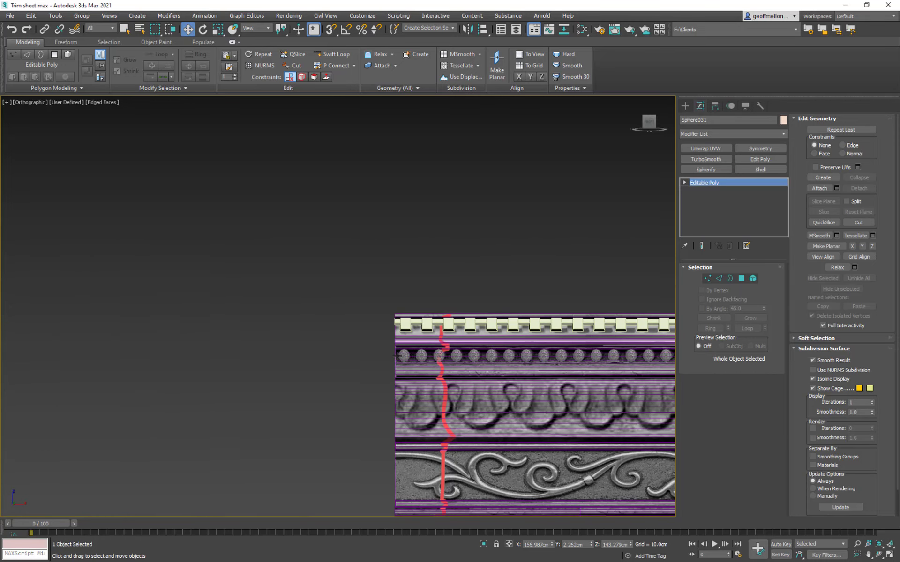
middle_drag(543, 370, 301, 371)
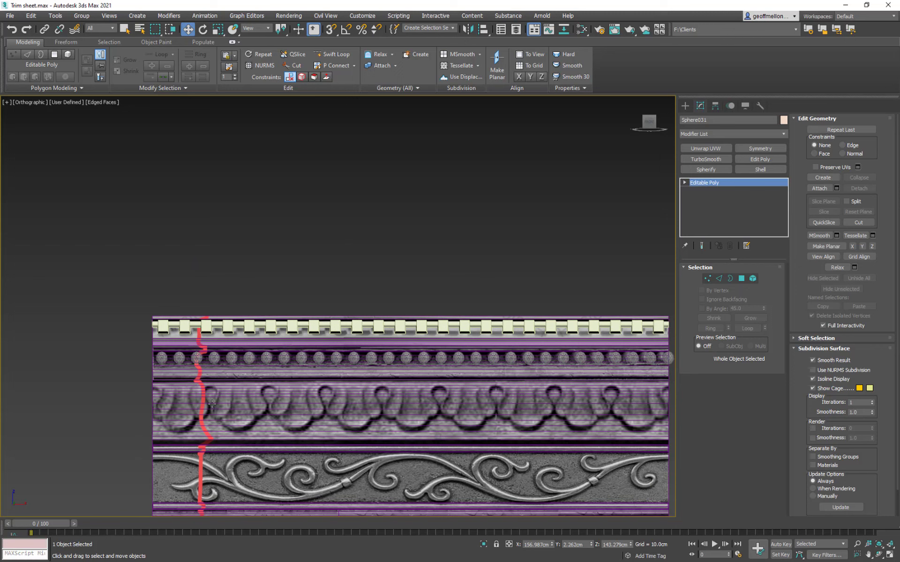
key(ctrl+z)
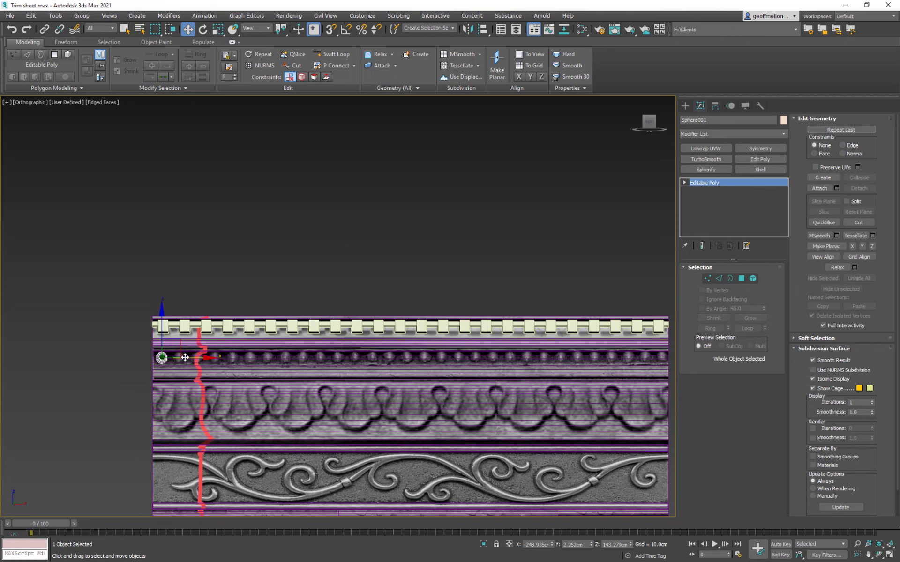
Try to clone the half sphere 30 times along X with a tighter spacing of about 12.1 cm
shift+drag(184, 358, 230, 359)
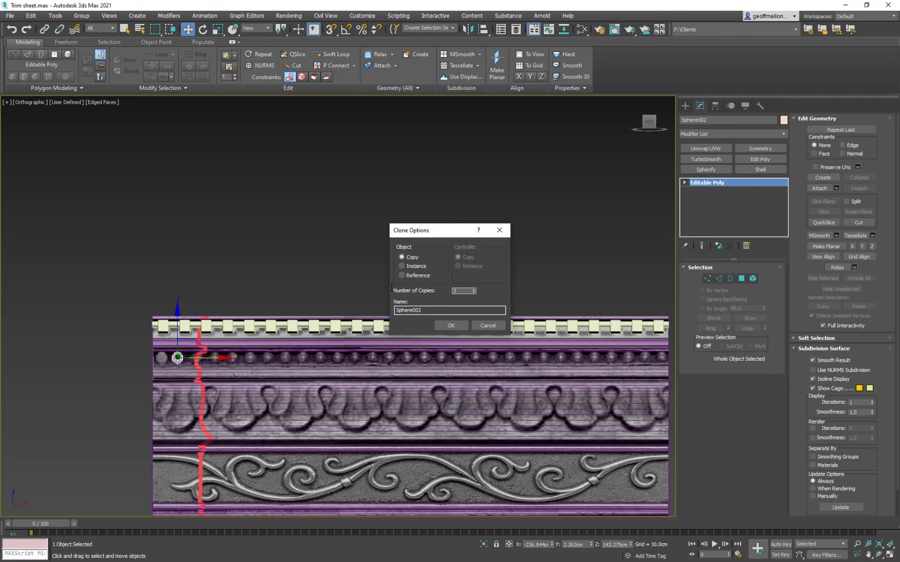
click(451, 325)
scroll(547, 365, down, 2)
mouse_move(547, 365)
middle_down()
mouse_move(319, 355)
mouse_move(412, 349)
middle_up()
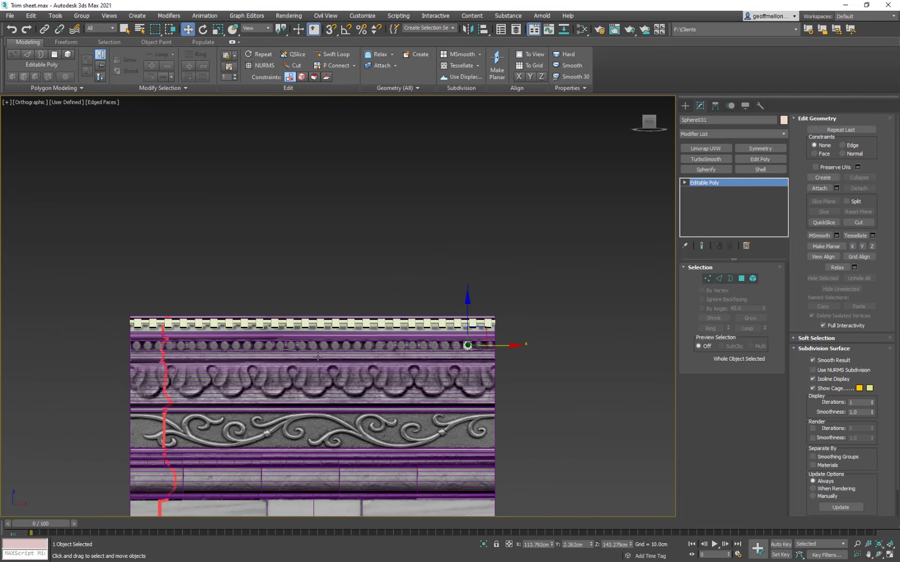
scroll(244, 373, up, 5)
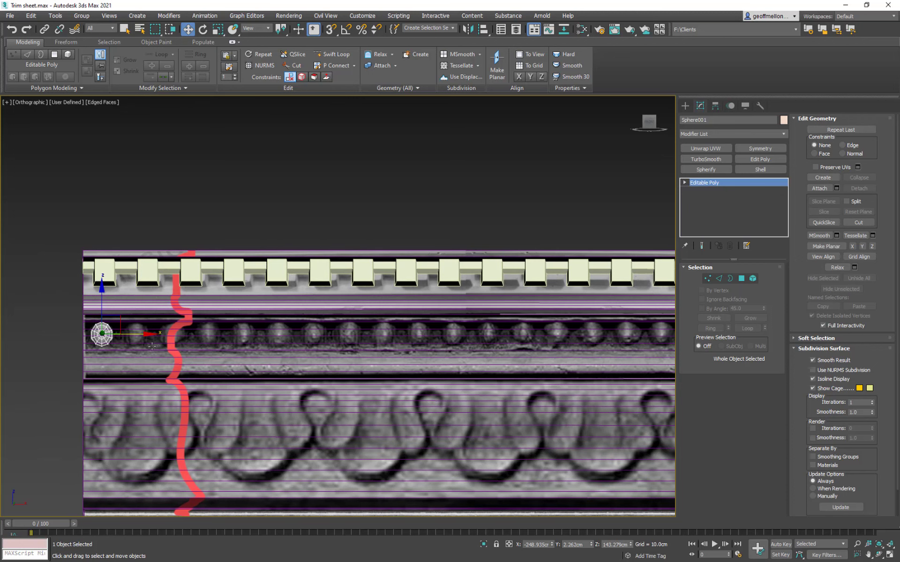
Try to clone the half sphere 33 times along the bead row at about 12.6 cm spacing, and undo the copies
shift+drag(140, 335, 172, 335)
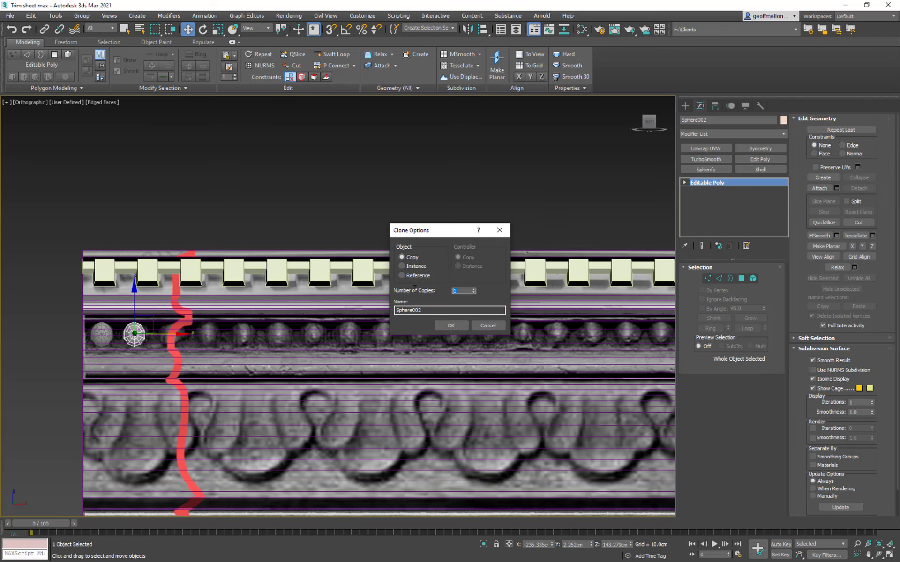
click(452, 324)
middle_drag(612, 334, 522, 346)
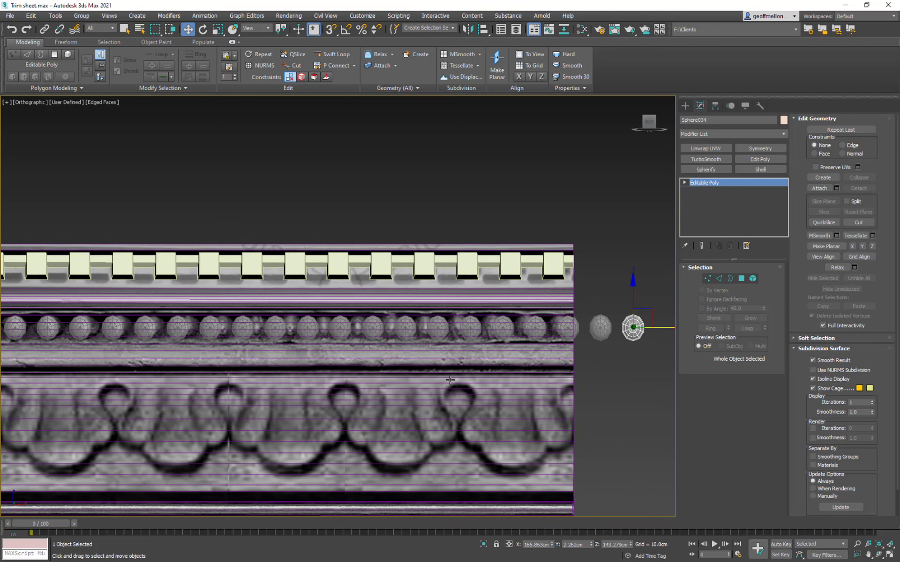
key(ctrl+z)
middle_drag(422, 294, 674, 293)
middle_drag(1, 294, 332, 279)
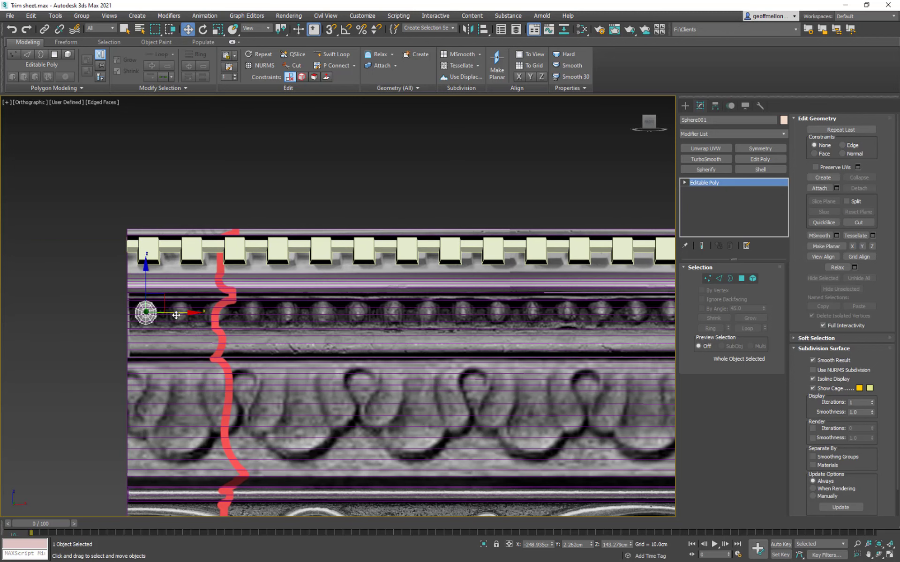
shift+drag(179, 313, 214, 313)
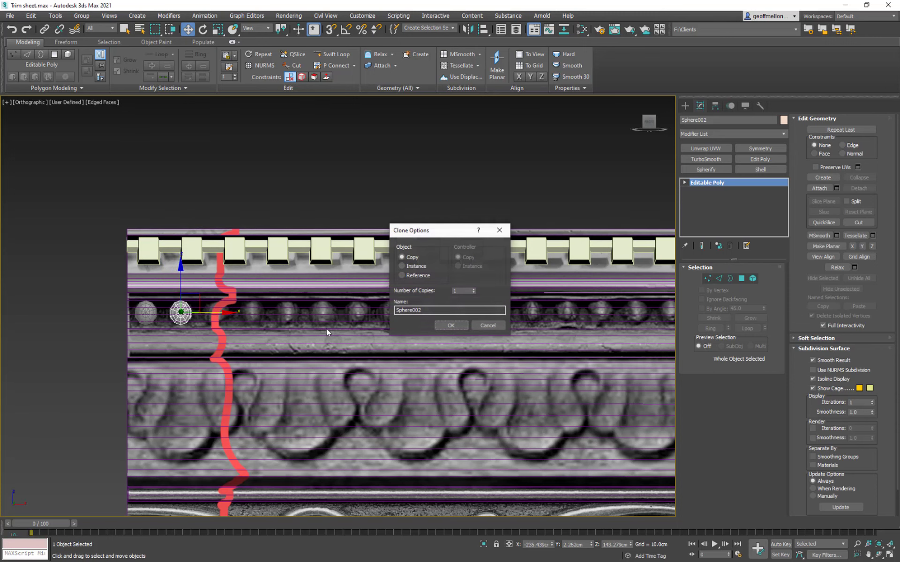
click(484, 330)
middle_drag(456, 341, 412, 341)
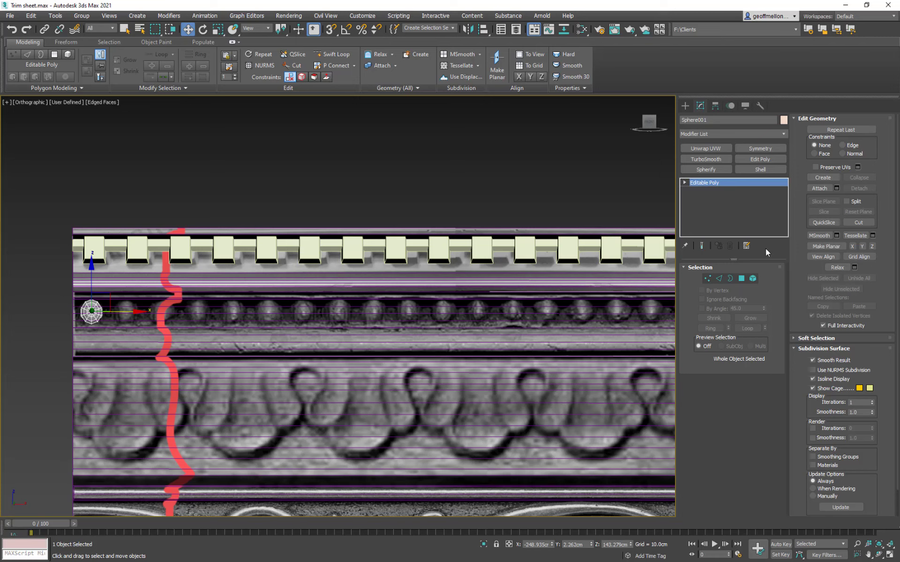
Try to clone the half sphere along X as an element of its own mesh, and leave element editing
click(752, 278)
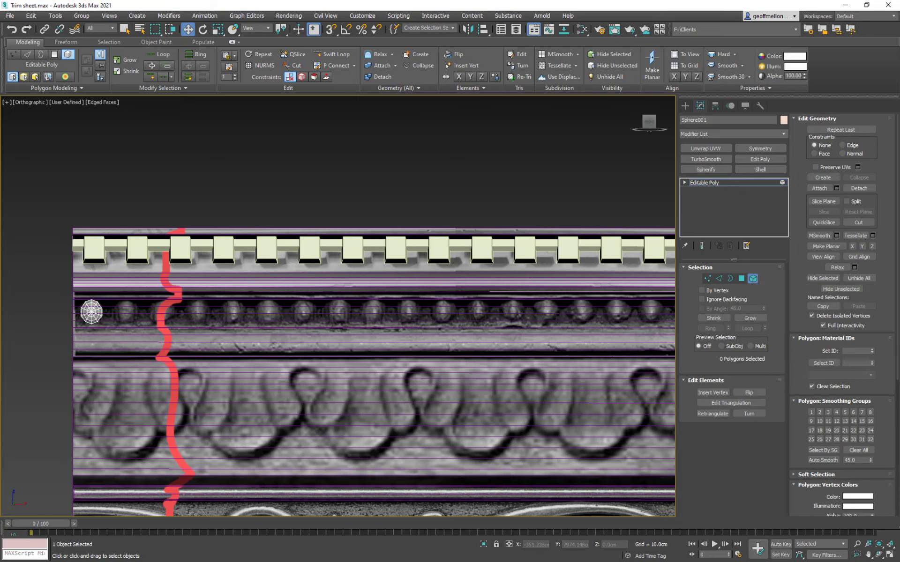
click(87, 313)
drag(117, 313, 156, 310)
key(ctrl+z)
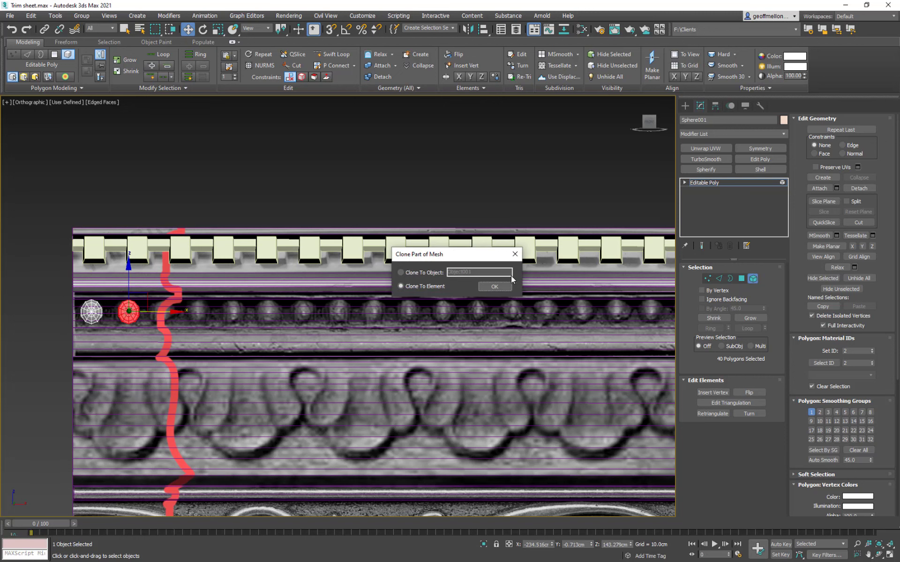
click(518, 255)
key(ctrl+z)
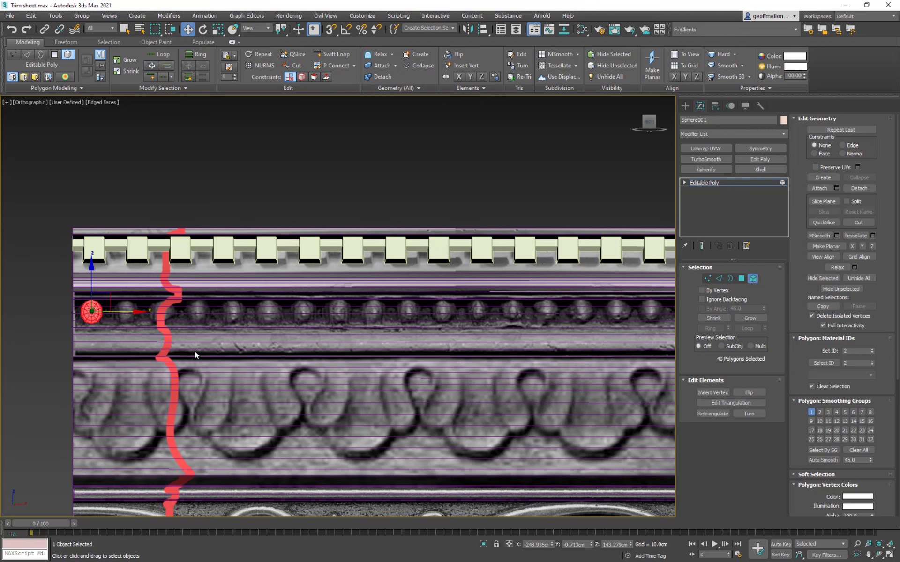
scroll(195, 351, down, 3)
click(742, 279)
scroll(225, 307, down, 2)
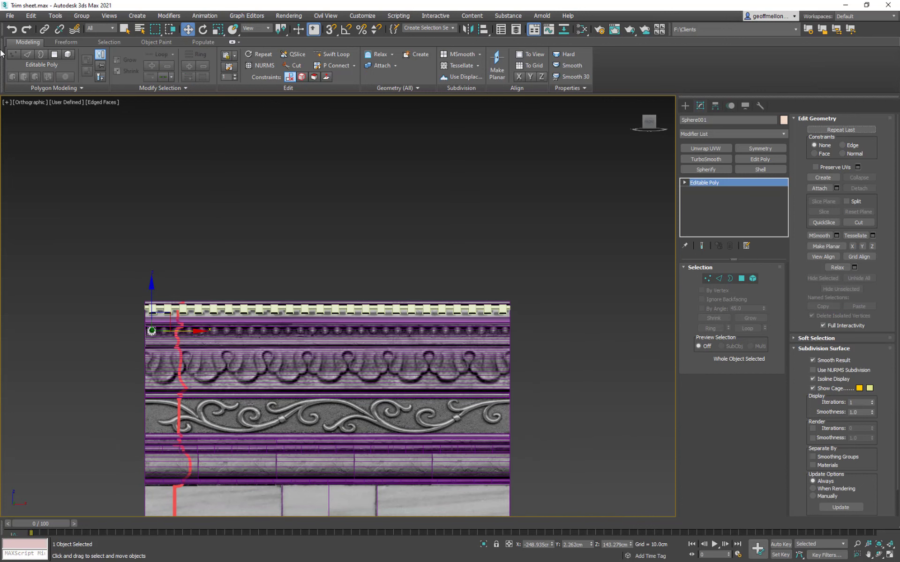
Open the Array settings for the half sphere and move the dialog clear of the molding
click(55, 15)
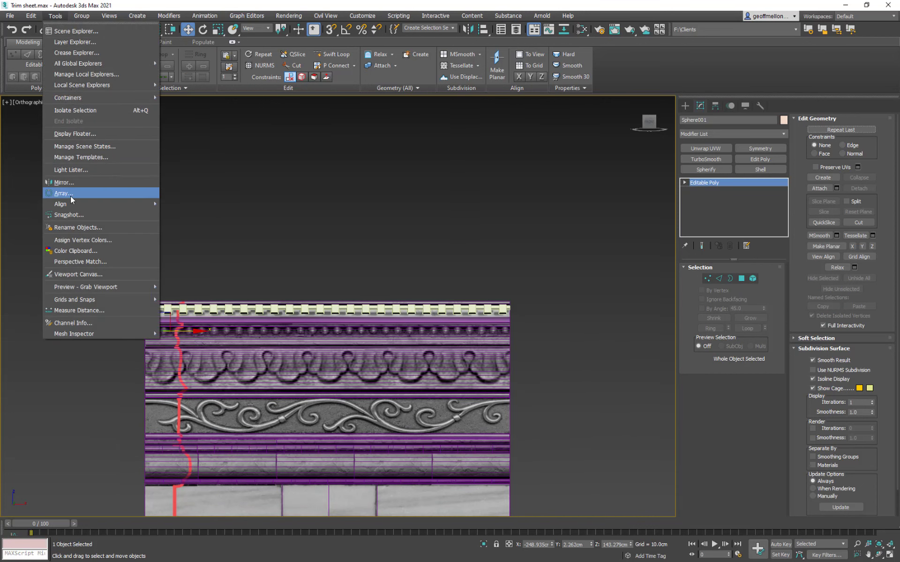
click(71, 194)
drag(434, 208, 347, 123)
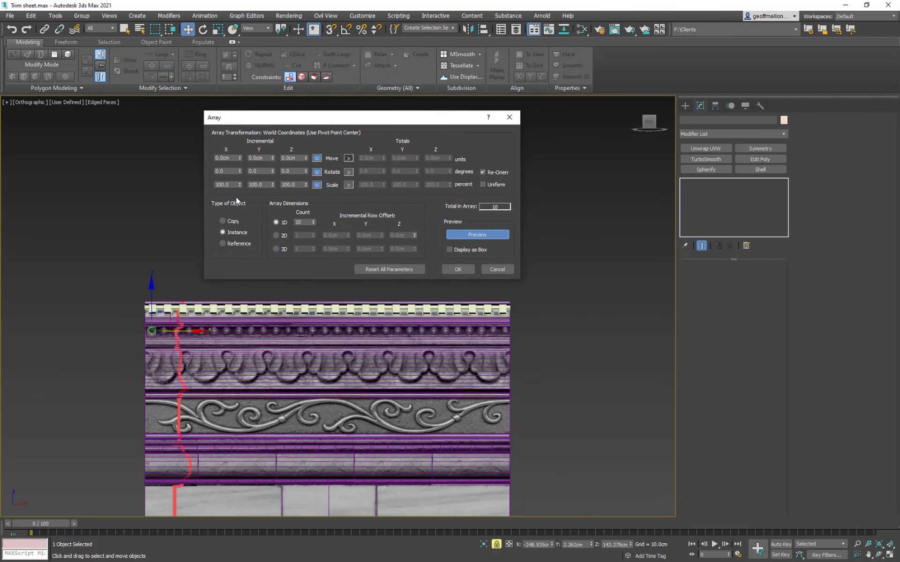
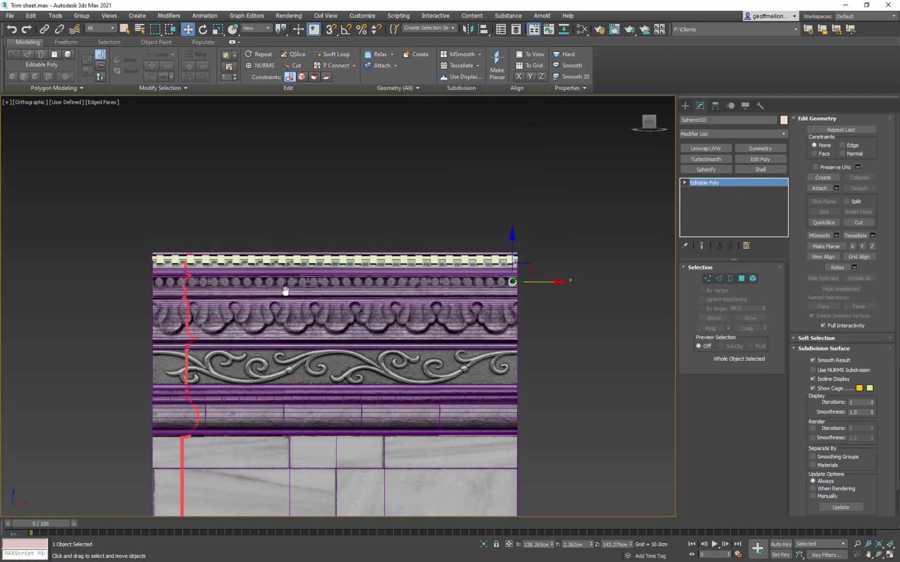
Select all objects in the scene and turn off the edged-face display
middle_drag(285, 286, 265, 310)
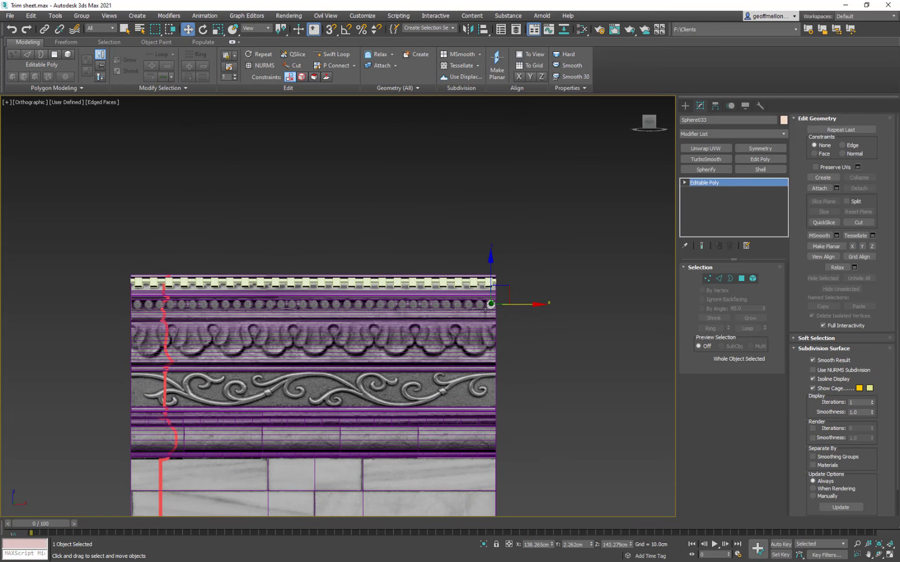
alt+middle_drag(376, 315, 459, 316)
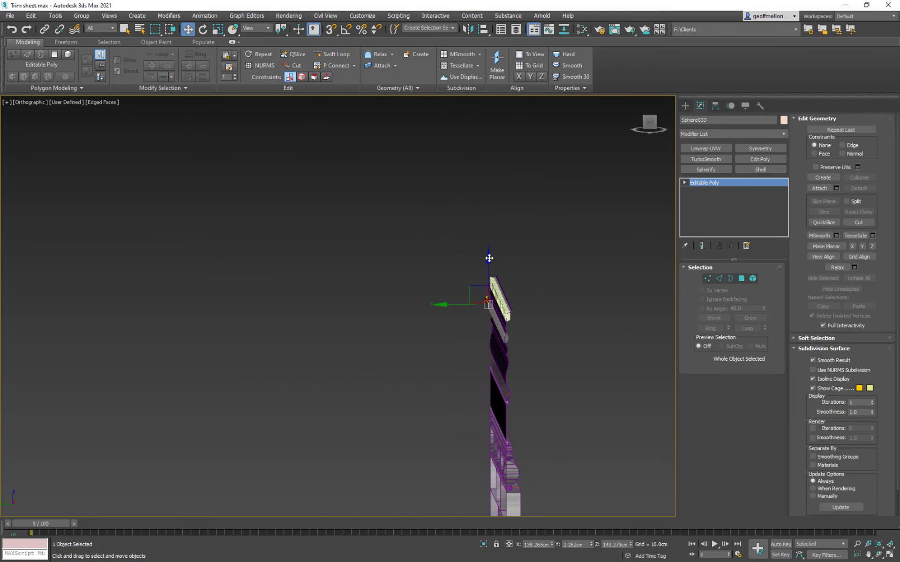
key(ctrl+a)
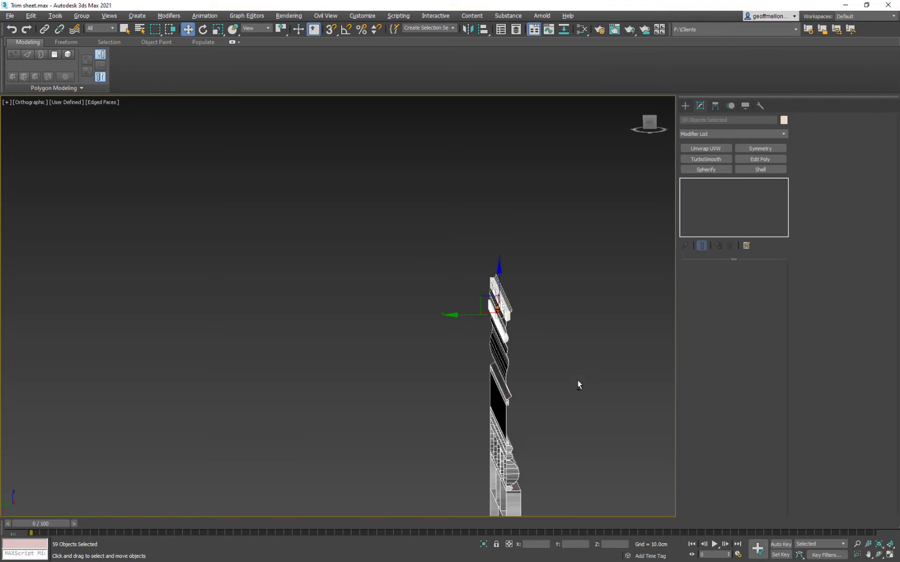
alt+middle_drag(579, 384, 411, 367)
scroll(411, 367, up, 2)
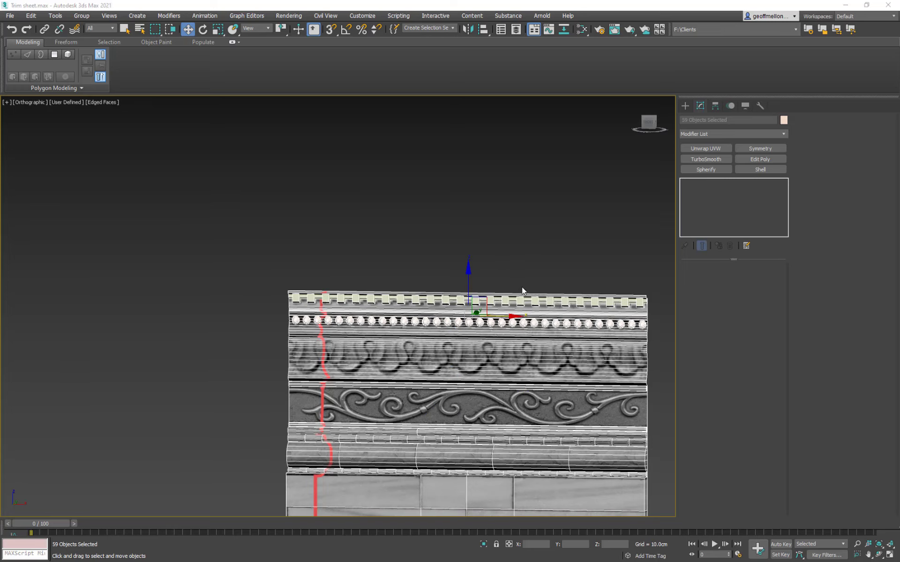
middle_drag(522, 291, 418, 234)
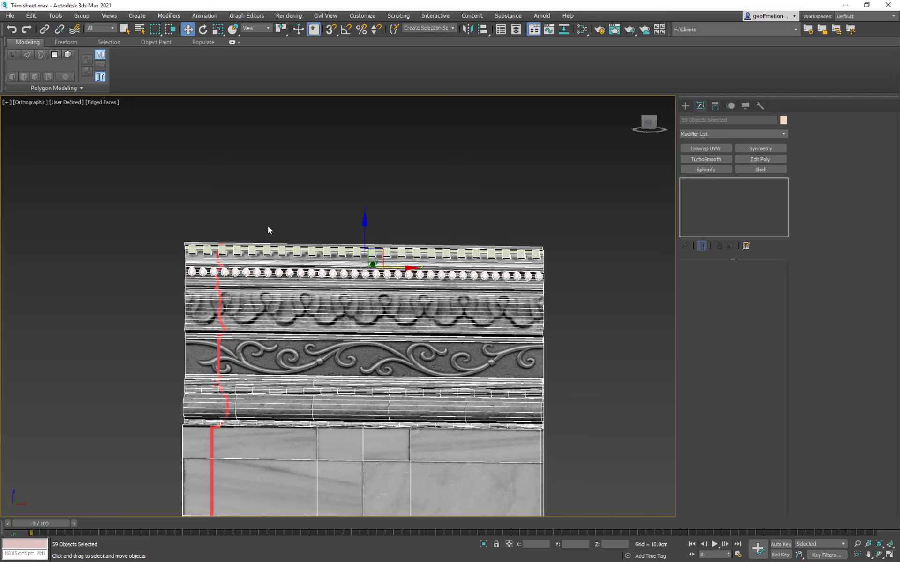
key(F4)
mouse_move(372, 256)
alt+middle_down()
mouse_move(464, 234)
mouse_move(366, 203)
mouse_move(386, 233)
mouse_move(490, 282)
mouse_move(471, 241)
mouse_move(399, 251)
mouse_move(420, 239)
mouse_move(447, 251)
alt+middle_up()
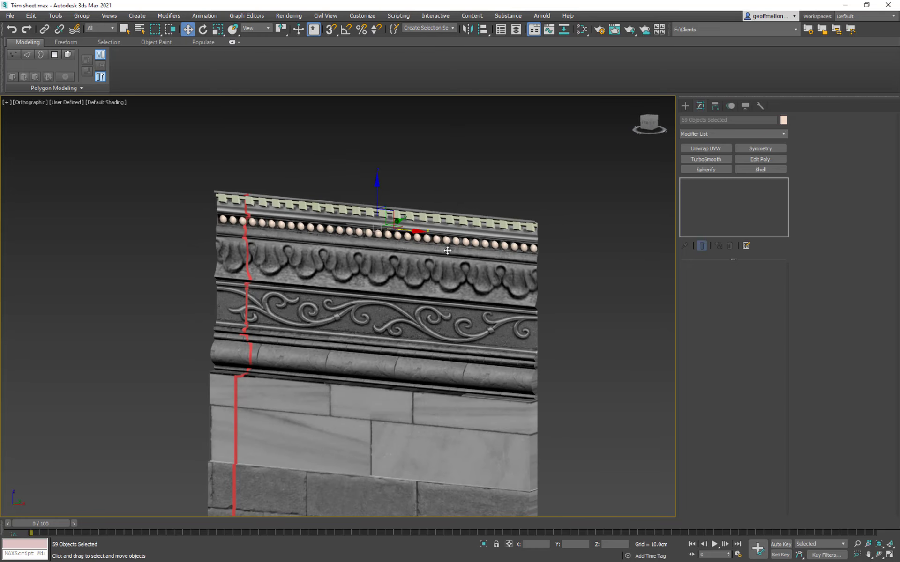
Hide the Trim Design material's texture in the viewport through the Slate Material Editor, and view the plain shaded geometry
key(m)
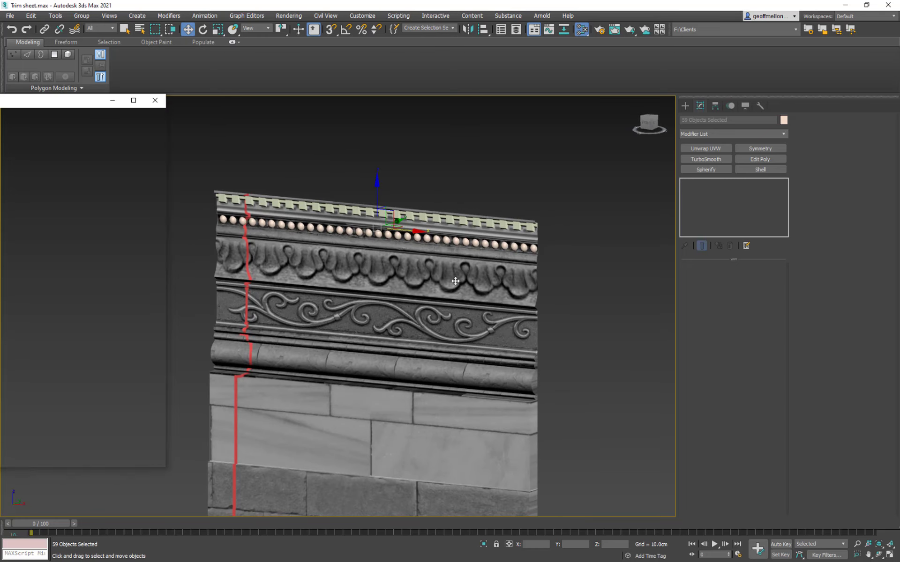
drag(56, 100, 747, 202)
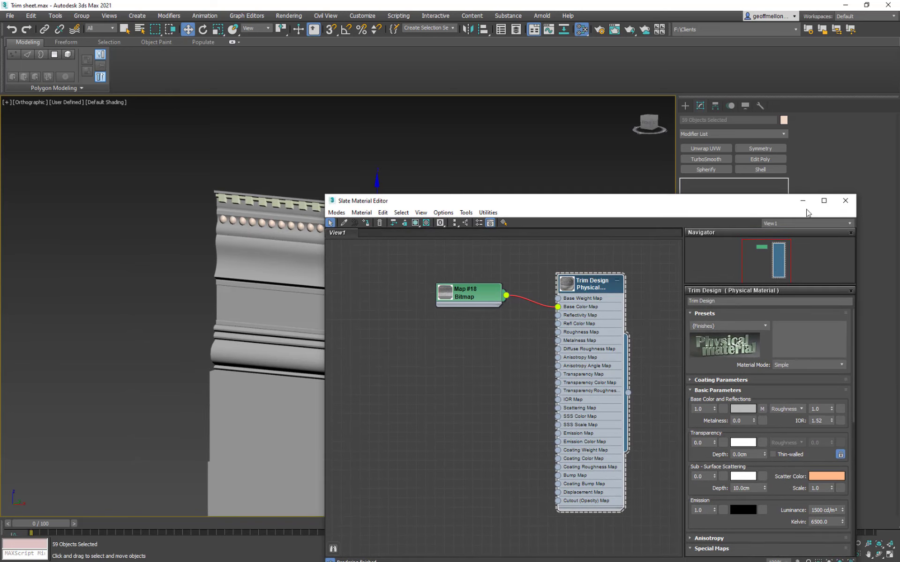
click(845, 200)
middle_drag(402, 253, 323, 146)
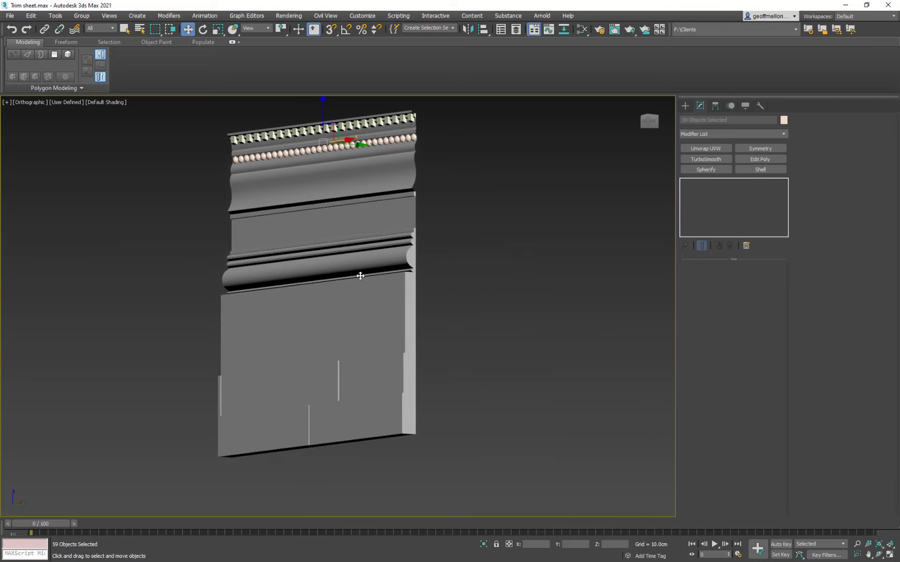
alt+middle_drag(360, 275, 440, 295)
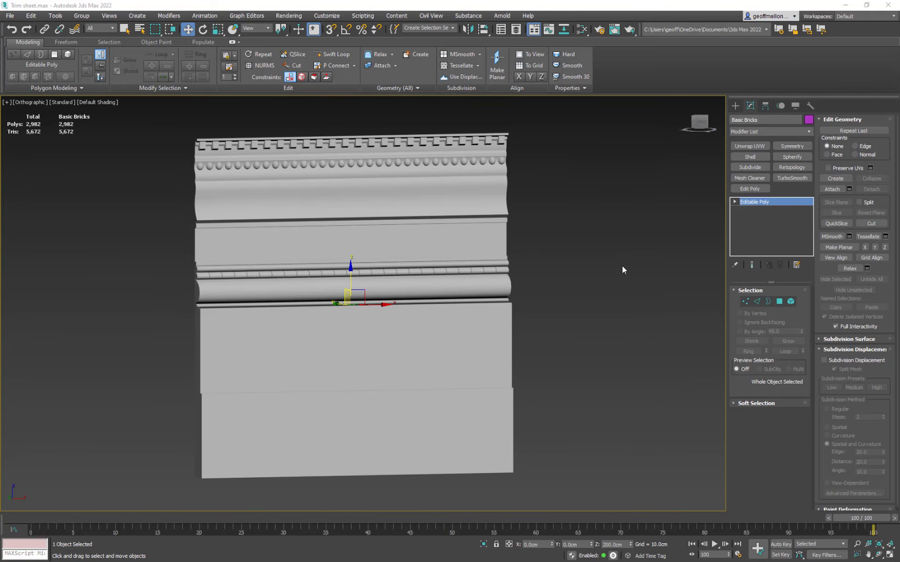
Turn on the edged-face display and examine the brick divisions in the lower rows of the wall
alt+middle_drag(530, 235, 544, 190)
middle_drag(552, 265, 558, 193)
alt+middle_drag(534, 237, 504, 235)
key(F4)
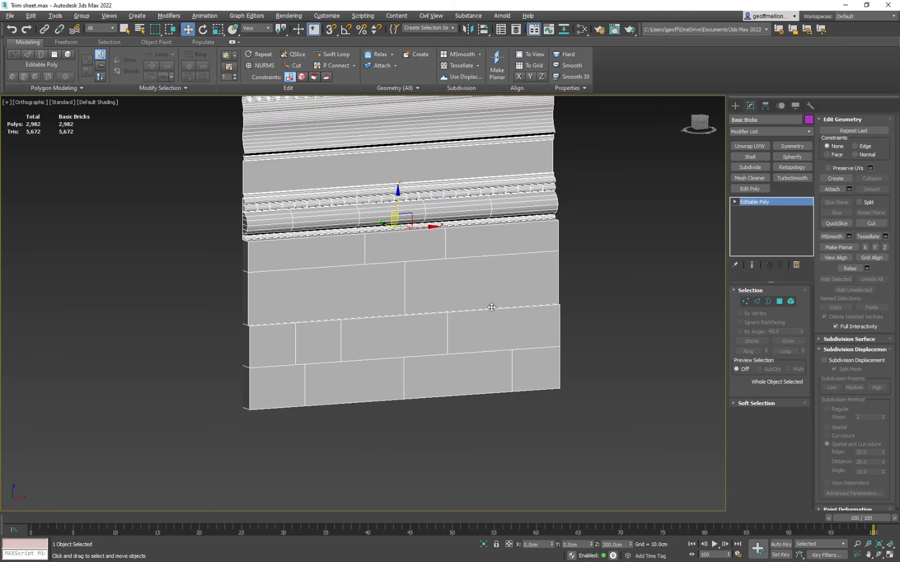
alt+middle_drag(492, 307, 504, 314)
middle_drag(504, 315, 586, 244)
scroll(586, 245, up, 4)
middle_drag(323, 240, 435, 209)
scroll(553, 147, down, 5)
scroll(435, 210, up, 5)
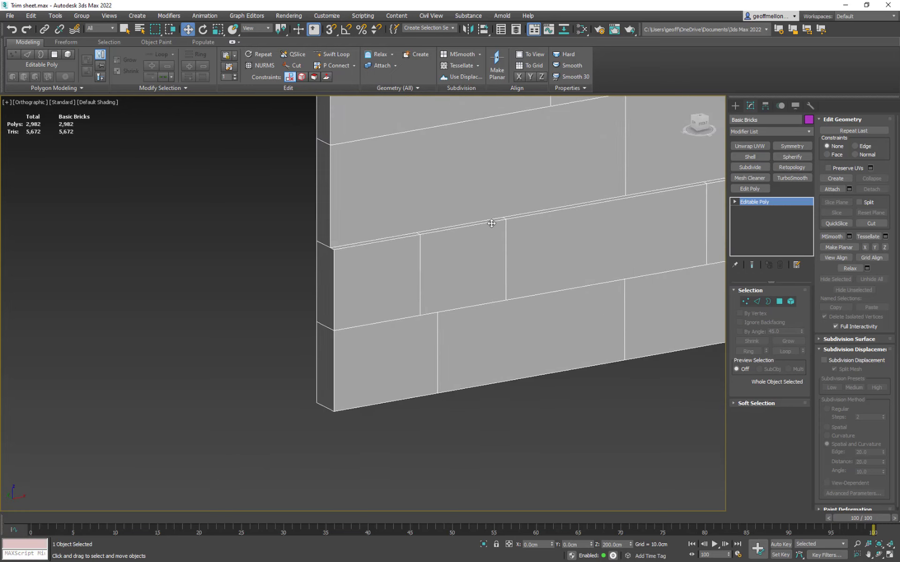
Switch to element editing and select individual bricks in the lower rows to check which ones are separate elements
scroll(496, 212, up, 2)
key(5)
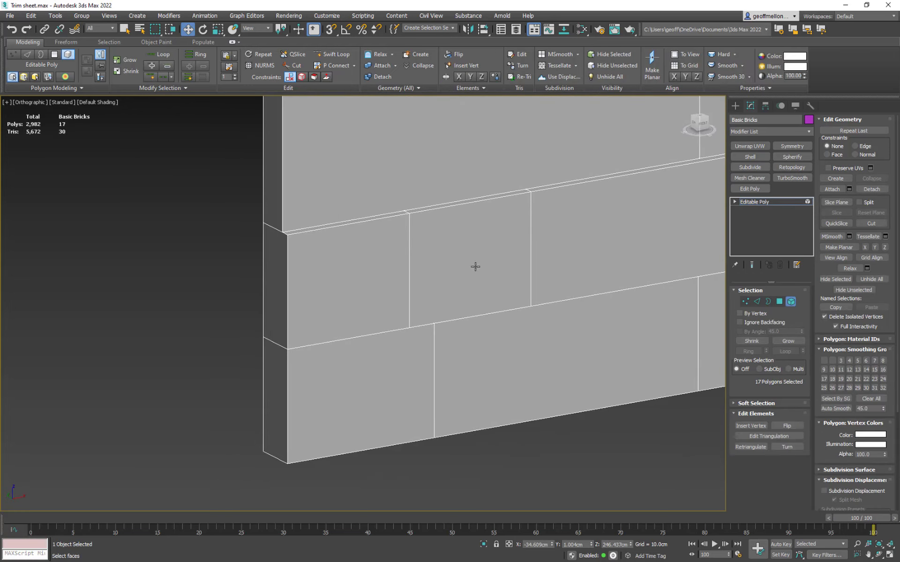
click(474, 265)
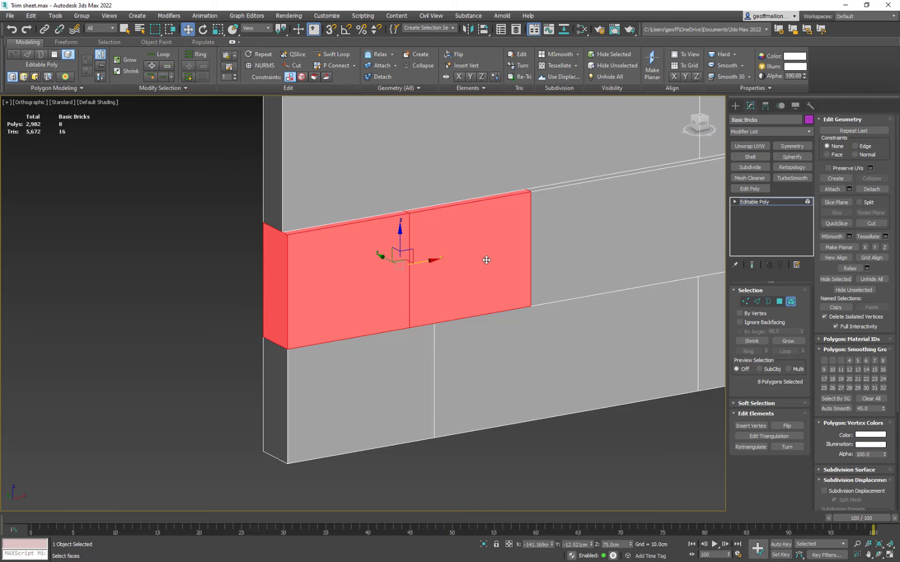
alt+middle_drag(486, 260, 339, 218)
click(428, 304)
click(559, 229)
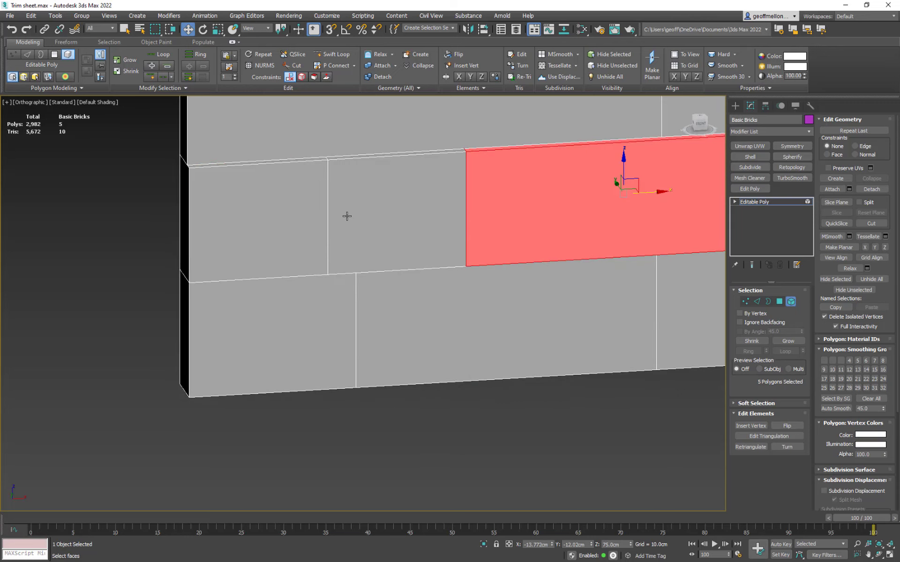
Remove the extra vertical edge splitting the end brick in the second row from the bottom
click(347, 216)
key(2)
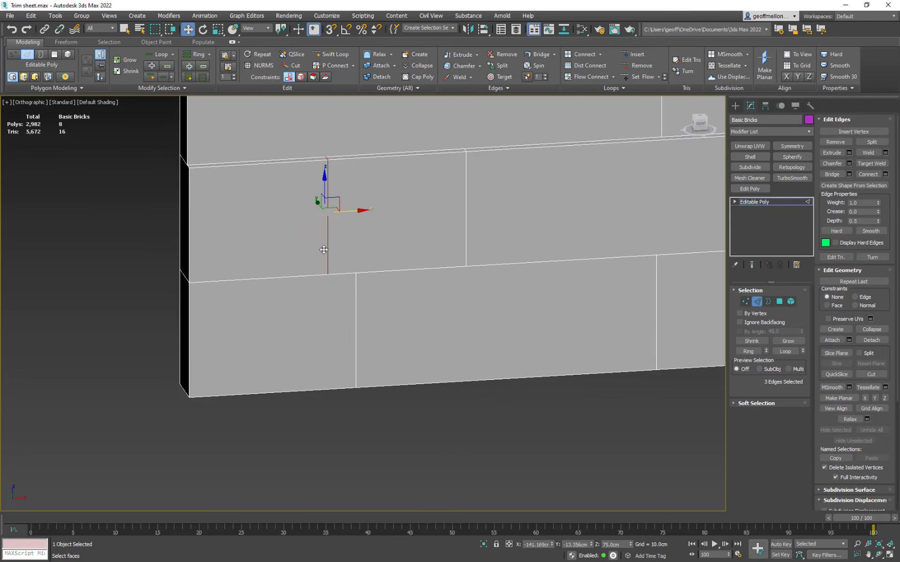
alt+middle_drag(335, 257, 417, 251)
key(BackSpace)
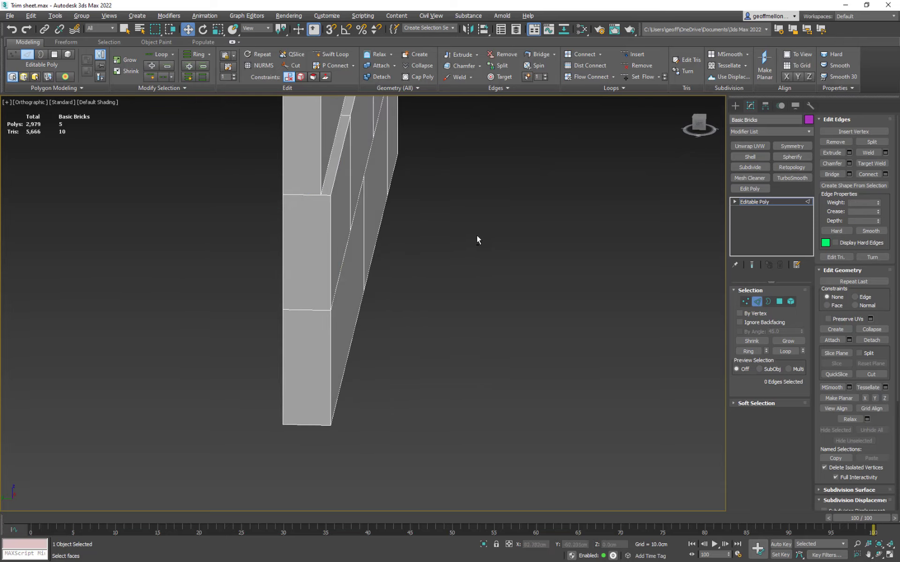
Extend the open border of the large curved molding backward, make it planar in Y, and move it to about Y 2.3 cm
alt+middle_drag(476, 237, 315, 215)
alt+middle_drag(405, 188, 410, 146)
scroll(439, 251, up, 5)
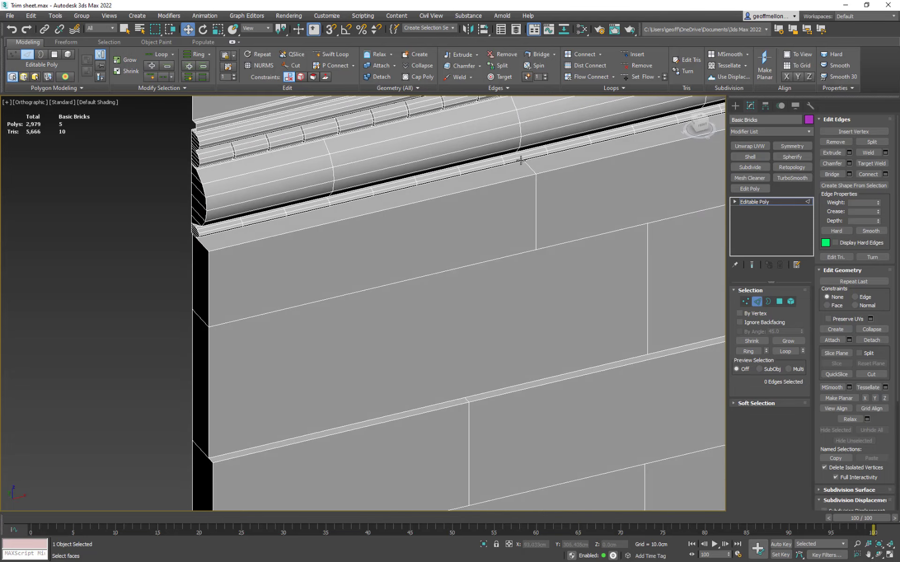
scroll(521, 160, down, 5)
alt+middle_drag(452, 200, 462, 245)
scroll(439, 252, up, 5)
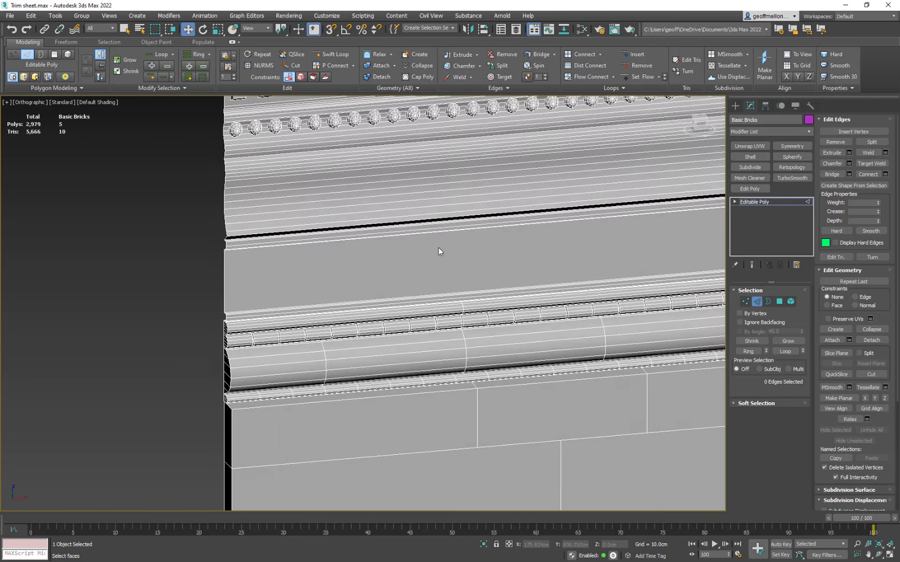
click(309, 191)
alt+middle_drag(368, 223, 410, 208)
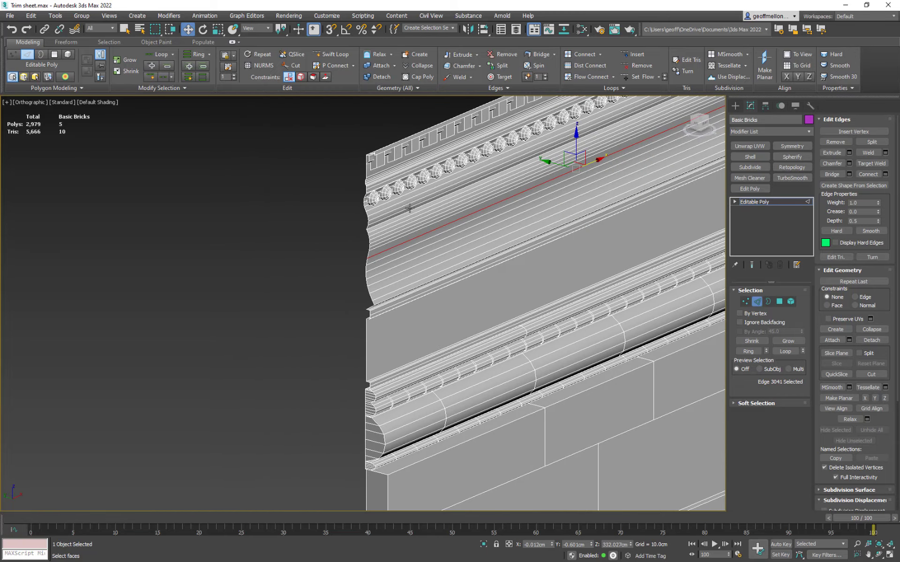
key(5)
key(3)
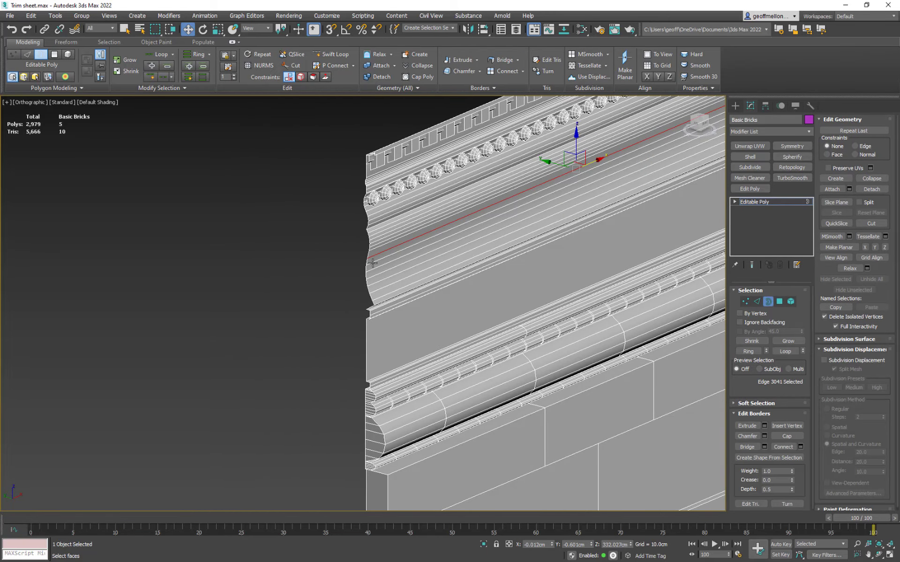
click(365, 266)
alt+middle_drag(365, 266, 493, 262)
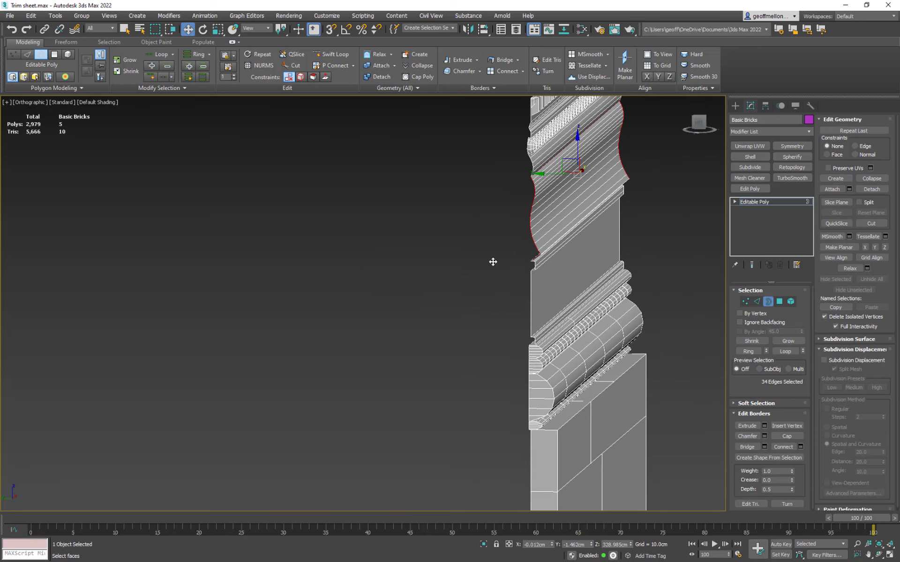
mouse_move(547, 172)
shift+mouse_down()
mouse_move(507, 173)
mouse_move(529, 173)
shift+mouse_up()
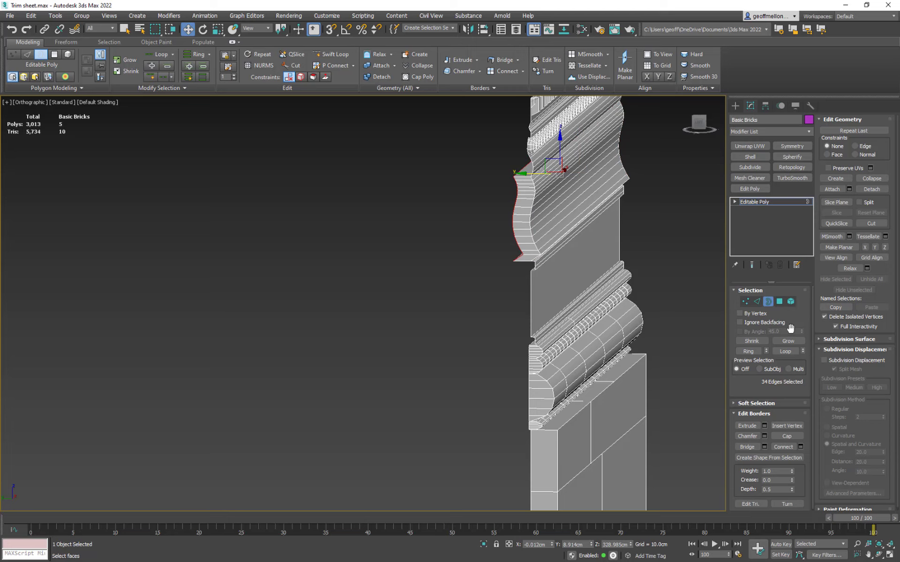
click(875, 248)
drag(535, 174, 552, 186)
alt+middle_drag(552, 186, 620, 219)
alt+middle_drag(555, 239, 478, 290)
Reduce the large molding's back border selection to its two end profiles and bridge them to close the back
click(757, 302)
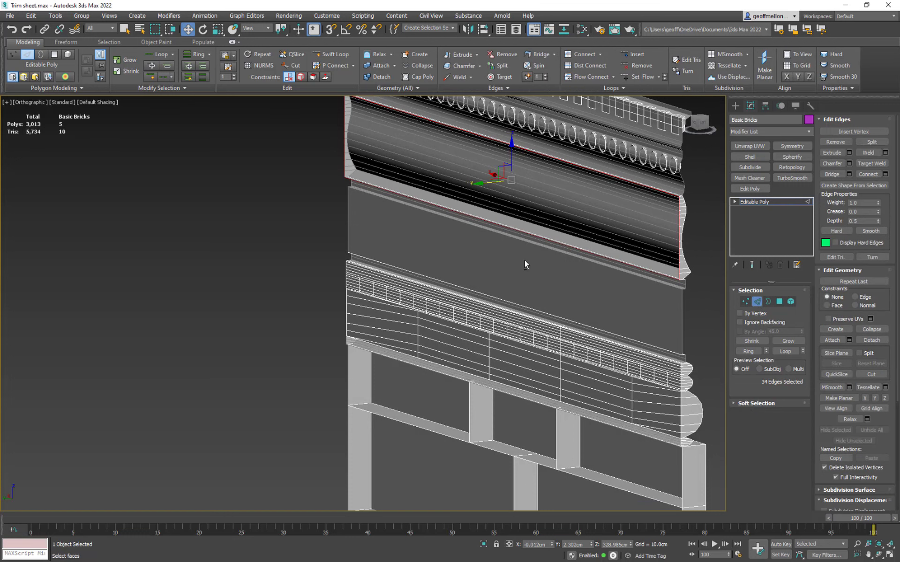
alt+drag(553, 134, 553, 135)
alt+middle_drag(597, 337, 584, 325)
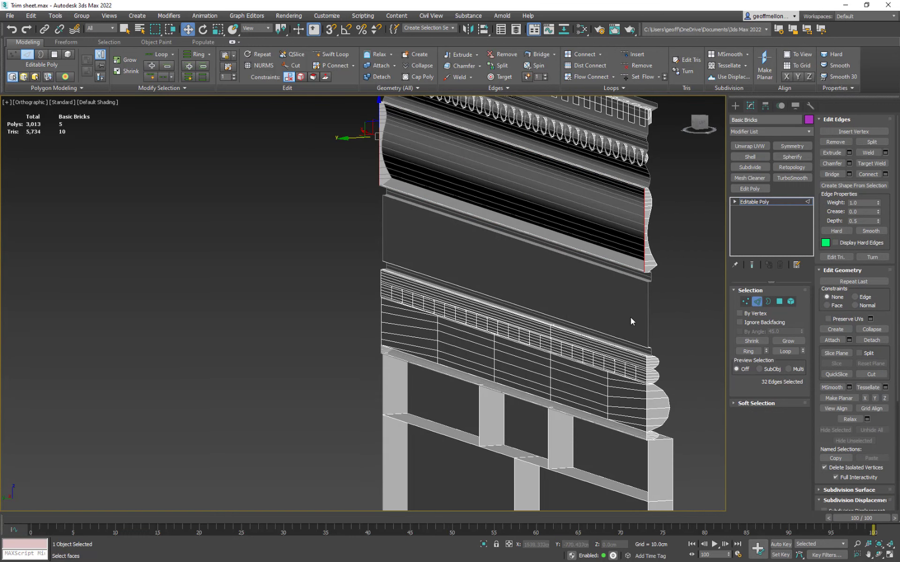
click(832, 174)
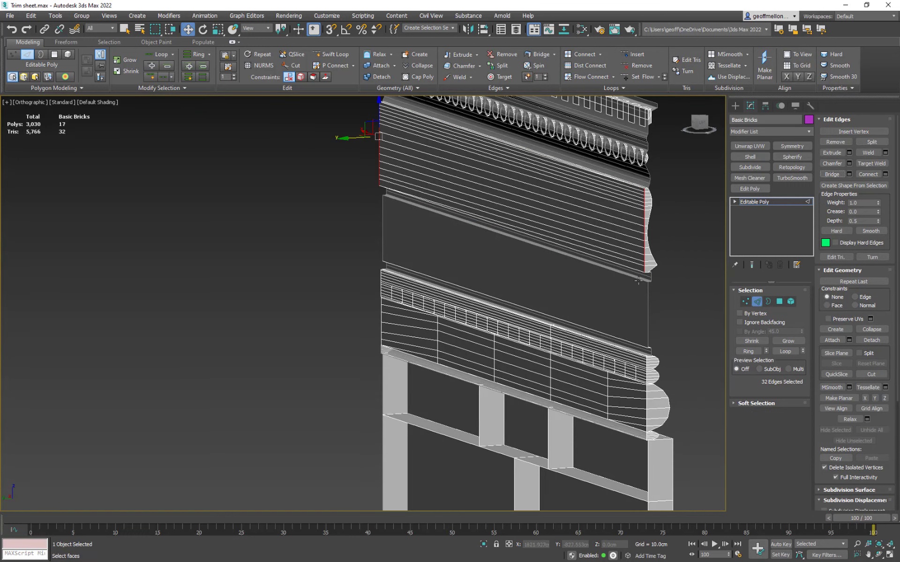
alt+middle_drag(462, 181, 377, 136)
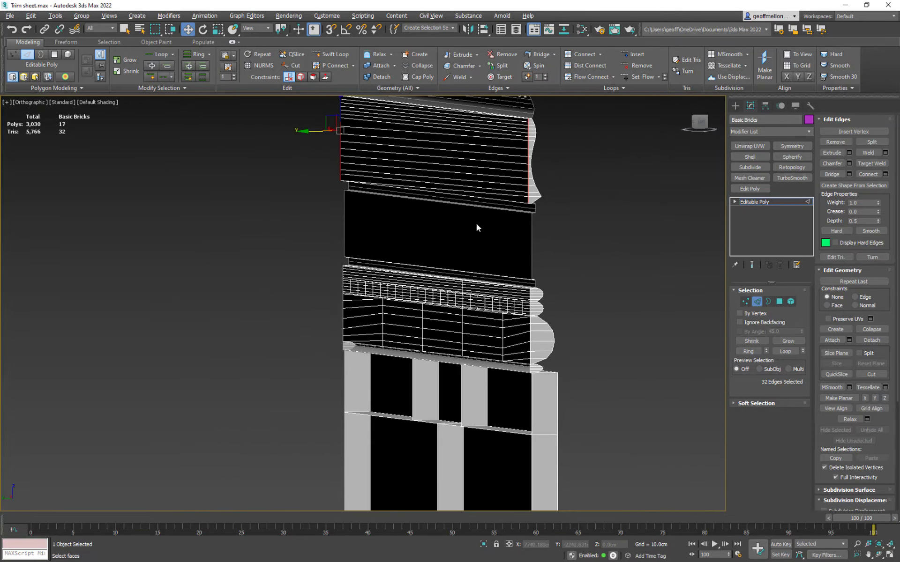
scroll(476, 223, up, 8)
scroll(550, 226, down, 6)
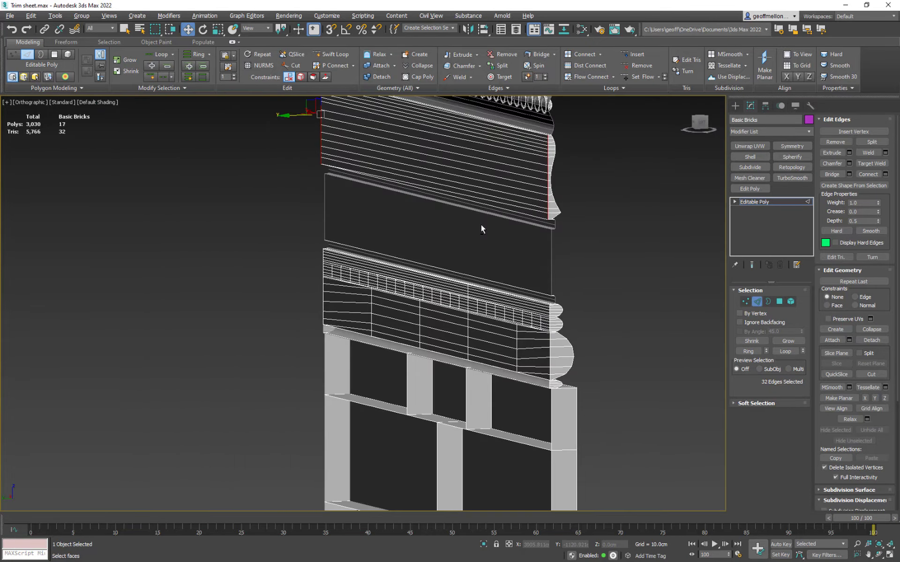
Extend the flat frieze panel's open border backward to about Y 2.9 cm and make it planar in Y
click(769, 303)
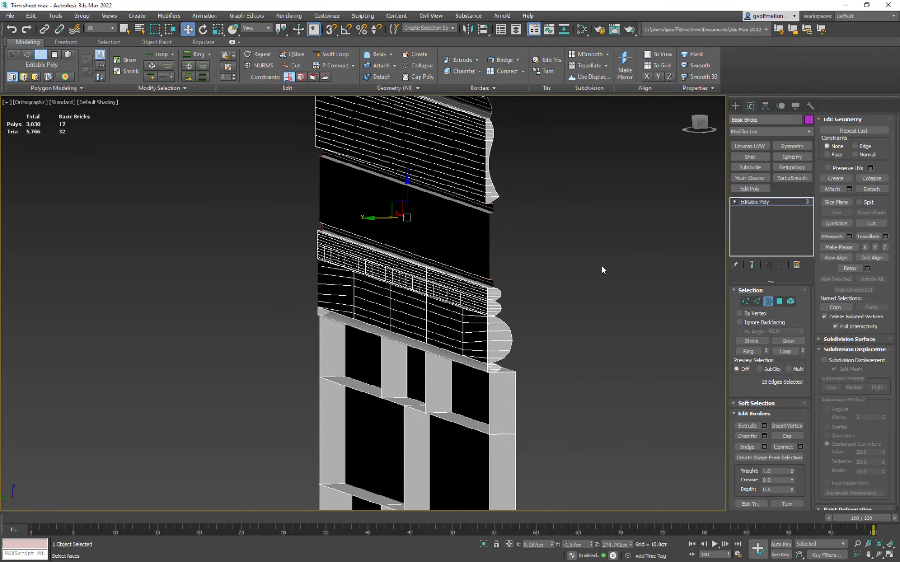
alt+middle_drag(601, 266, 439, 223)
shift+drag(378, 217, 371, 217)
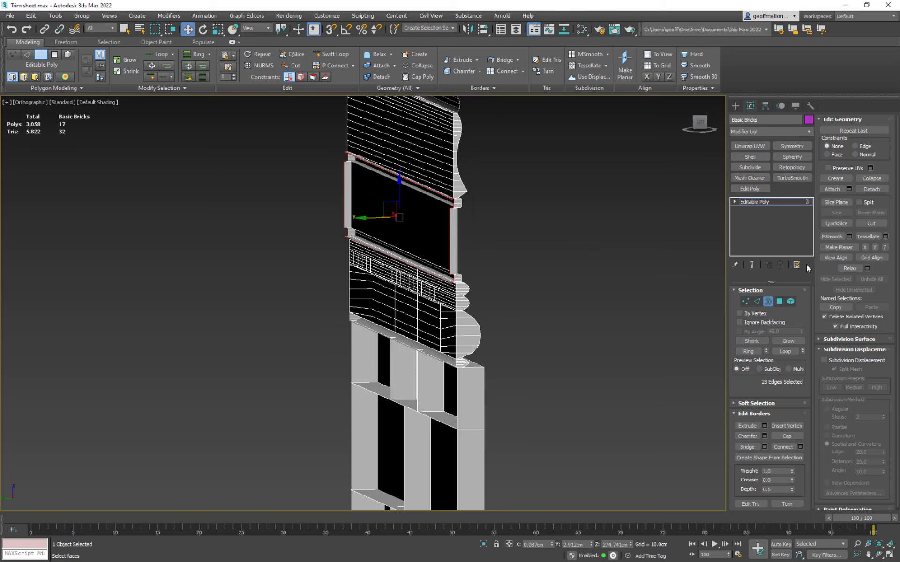
click(875, 248)
alt+middle_drag(422, 220, 644, 265)
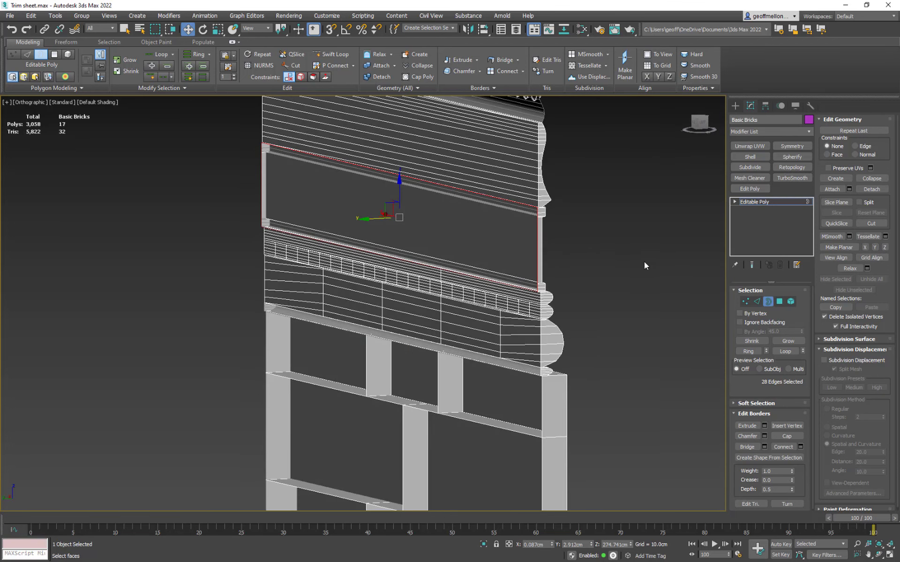
Keep only the two end profiles of the frieze panel's back border selected and bridge them across the back
click(758, 302)
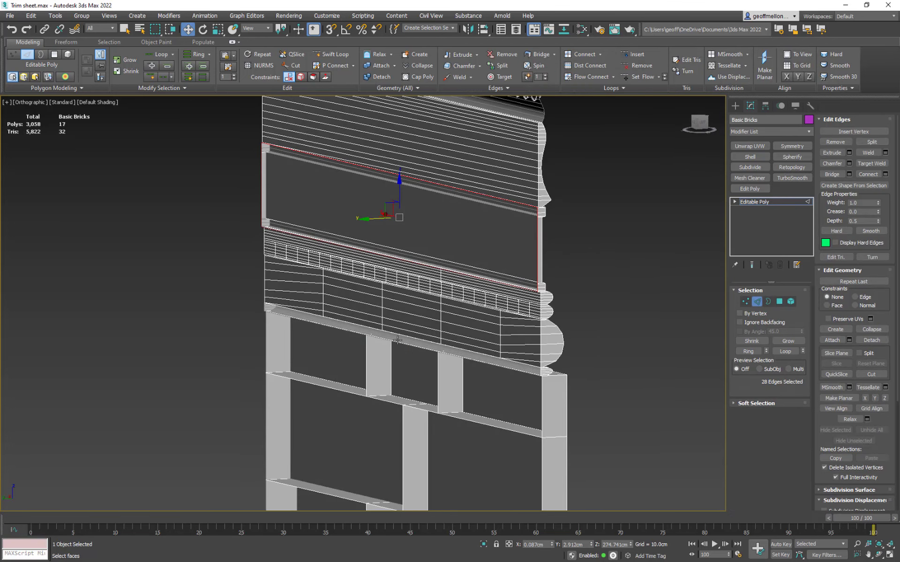
key(ctrl+z)
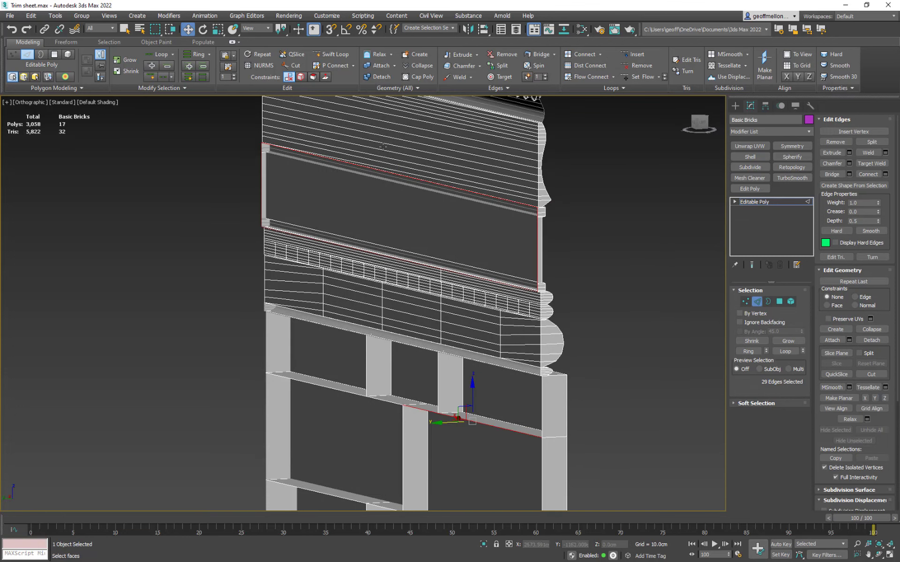
key(1)
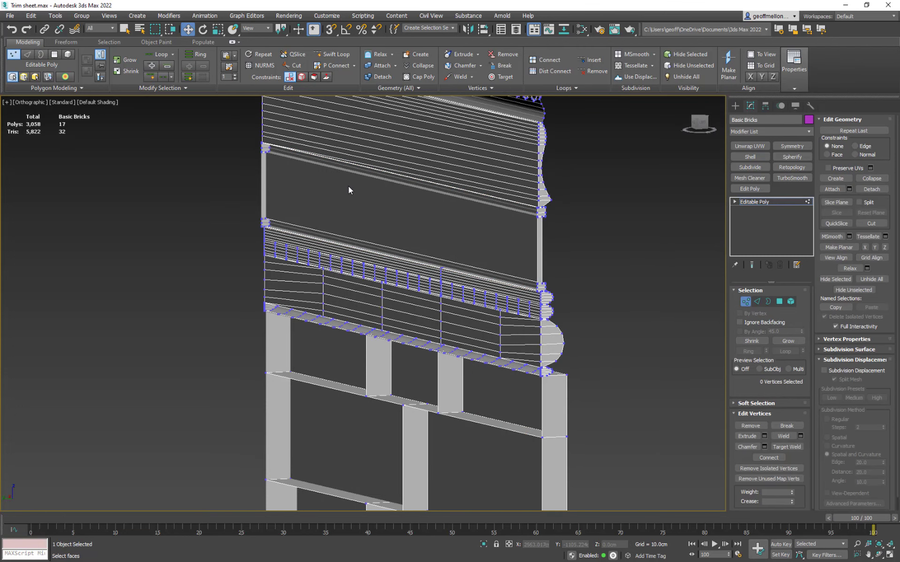
key(2)
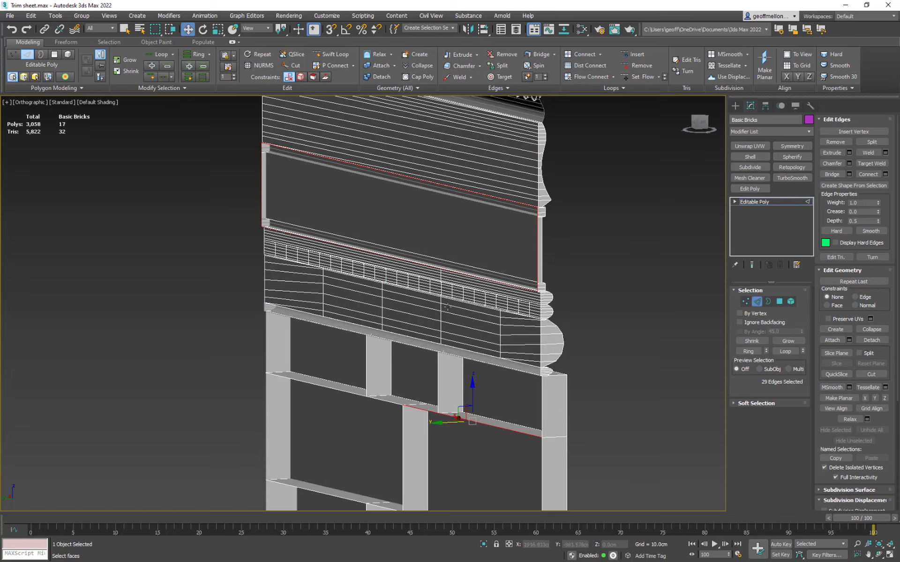
scroll(447, 307, down, 10)
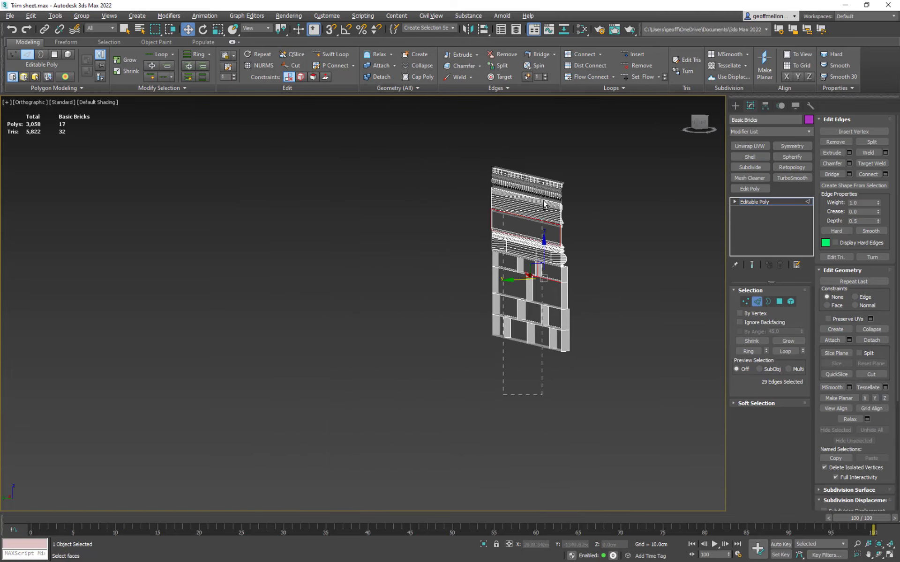
alt+drag(543, 200, 548, 205)
alt+middle_drag(564, 279, 586, 228)
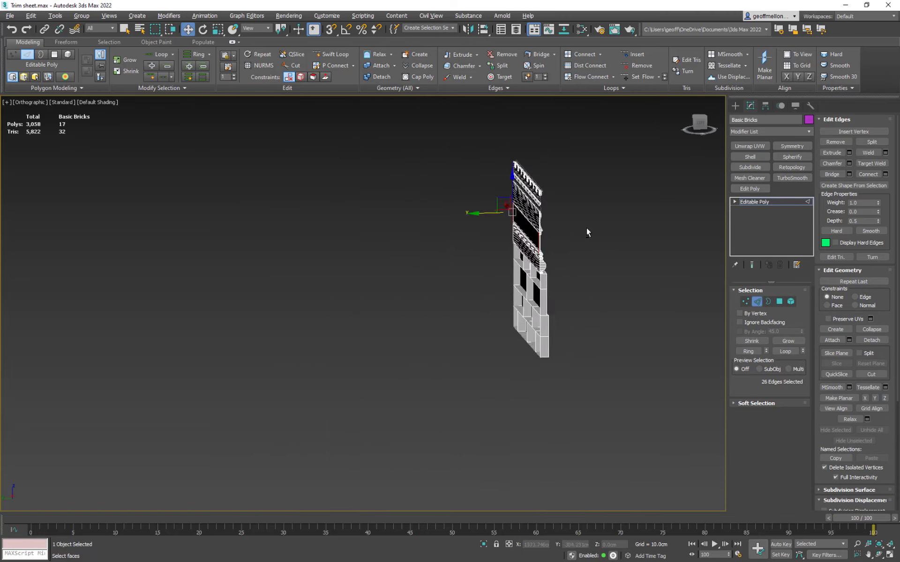
scroll(559, 243, up, 8)
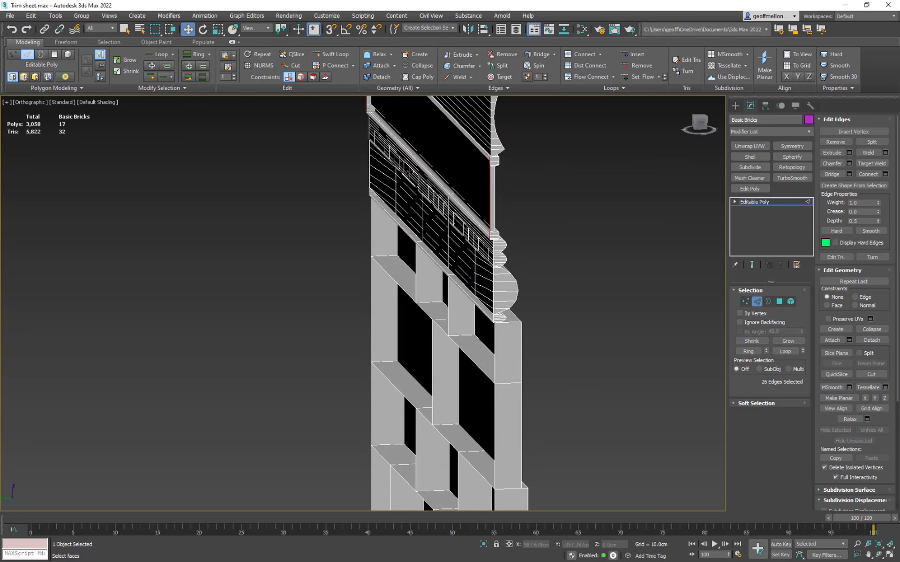
click(832, 177)
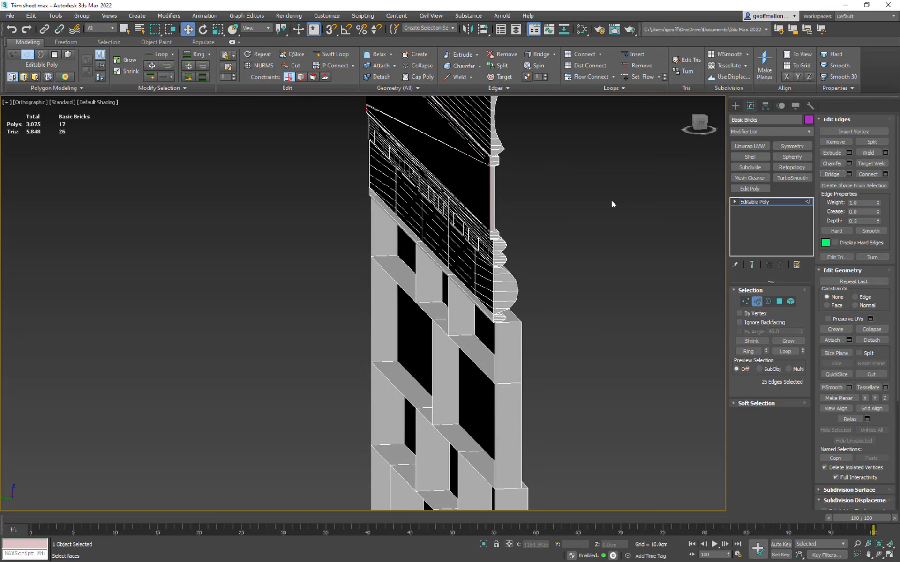
Extend the open border of the molding behind the bead row backward to about Y 3.8 cm and make it planar in Y
scroll(612, 201, up, 6)
scroll(604, 187, down, 10)
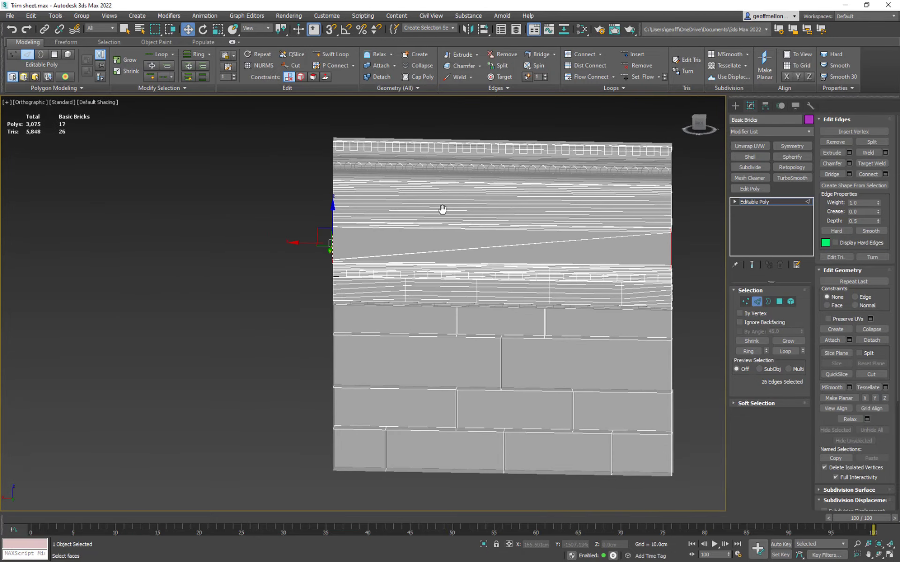
alt+middle_drag(442, 209, 375, 209)
scroll(668, 217, up, 8)
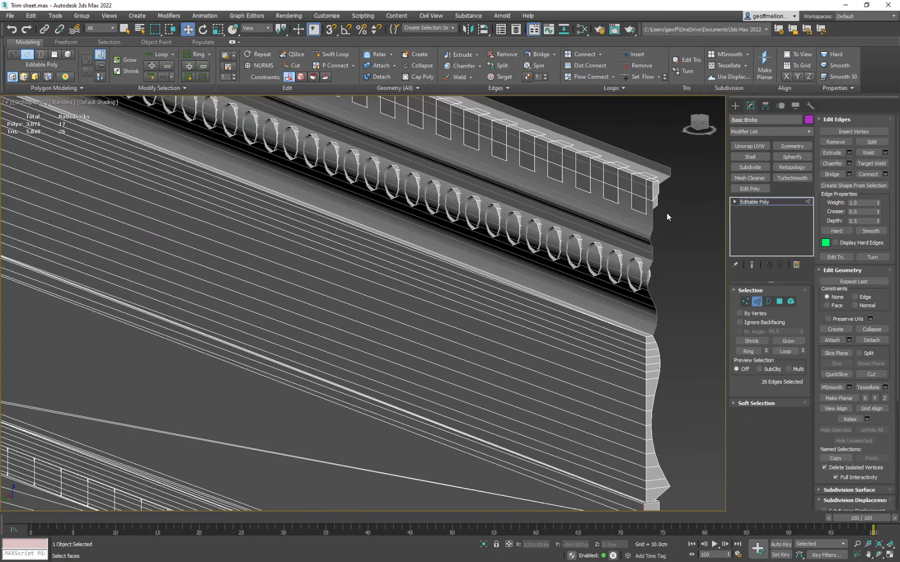
click(650, 250)
middle_drag(673, 266, 605, 230)
key(3)
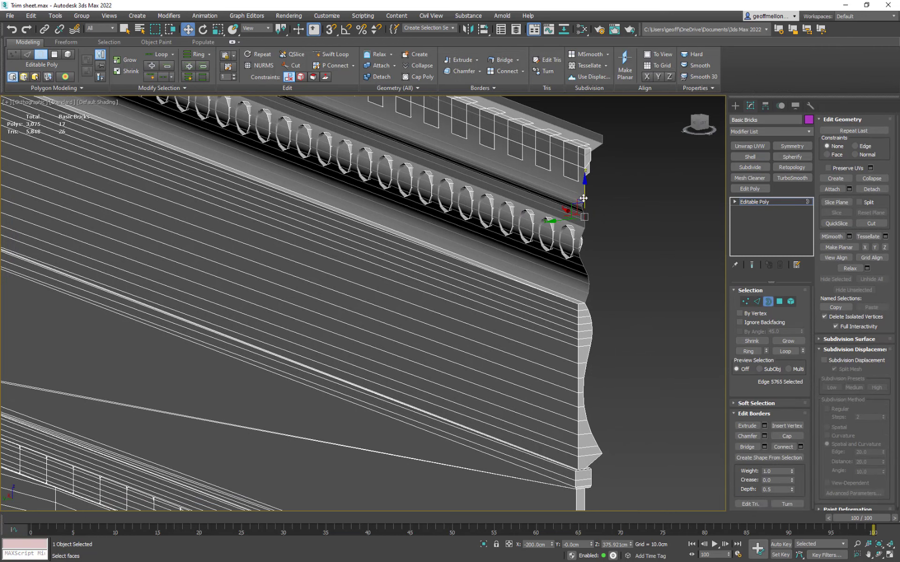
click(583, 199)
middle_drag(621, 264, 629, 219)
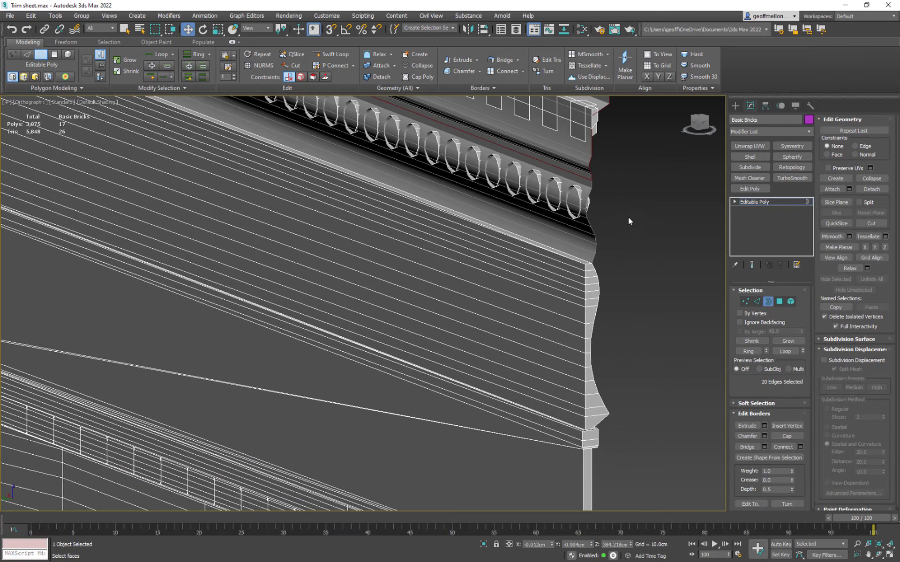
click(592, 234)
alt+middle_drag(609, 268, 646, 259)
middle_drag(646, 259, 653, 257)
scroll(568, 252, down, 6)
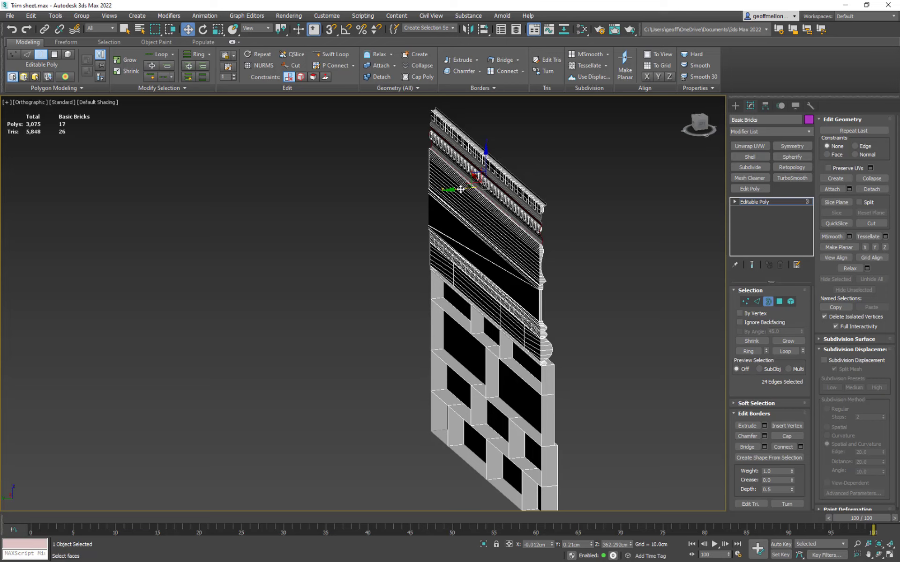
shift+drag(461, 189, 458, 191)
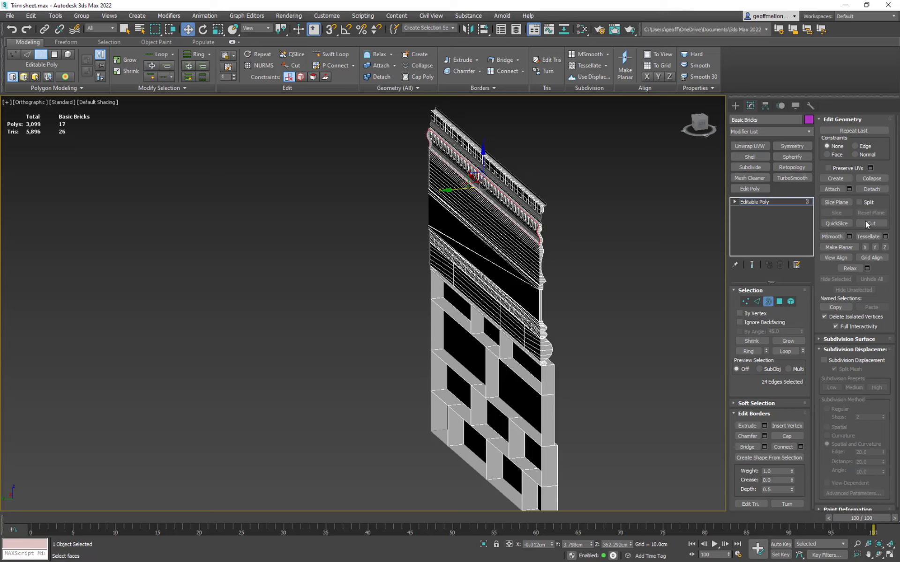
click(875, 247)
alt+middle_drag(533, 201, 553, 193)
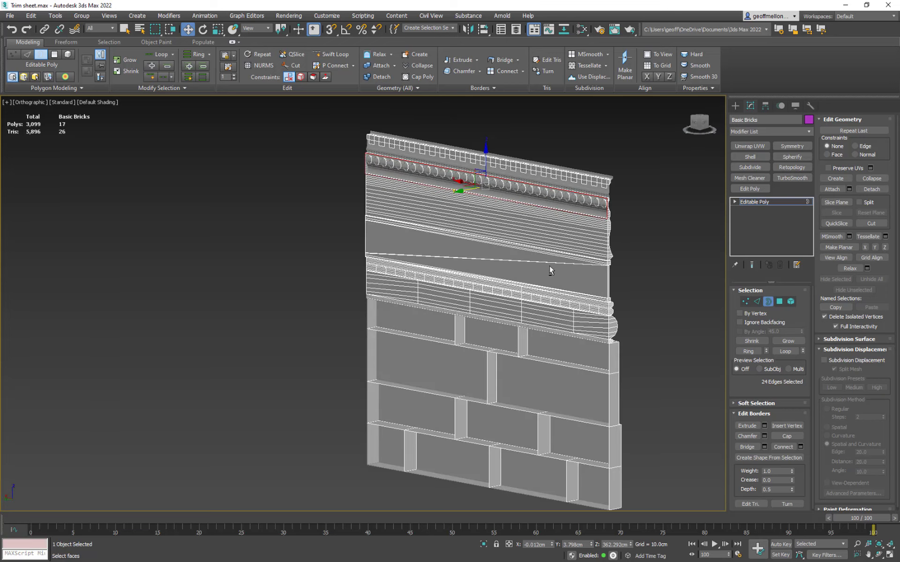
Deselect the long edges of the bead molding's back border and bridge its two end profiles to close the back
click(527, 320)
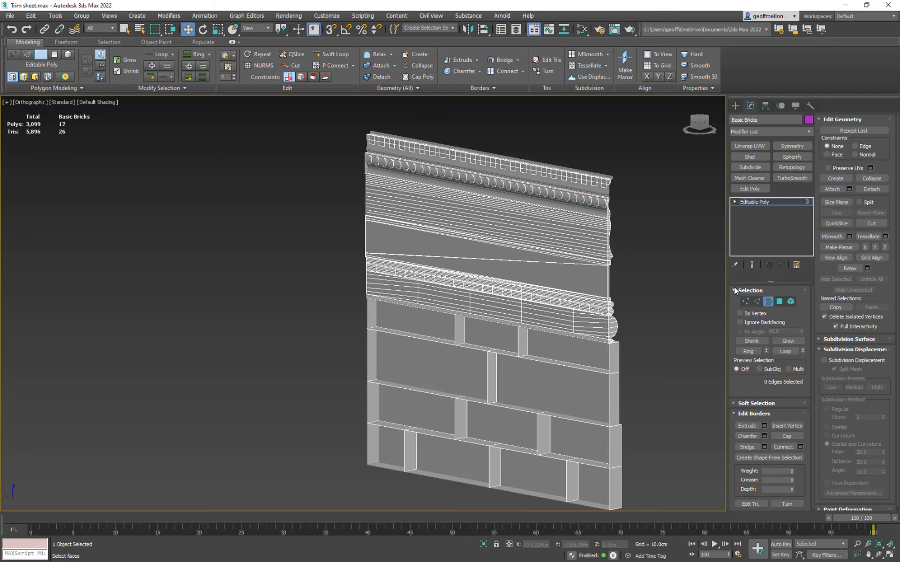
key(ctrl+z)
click(756, 301)
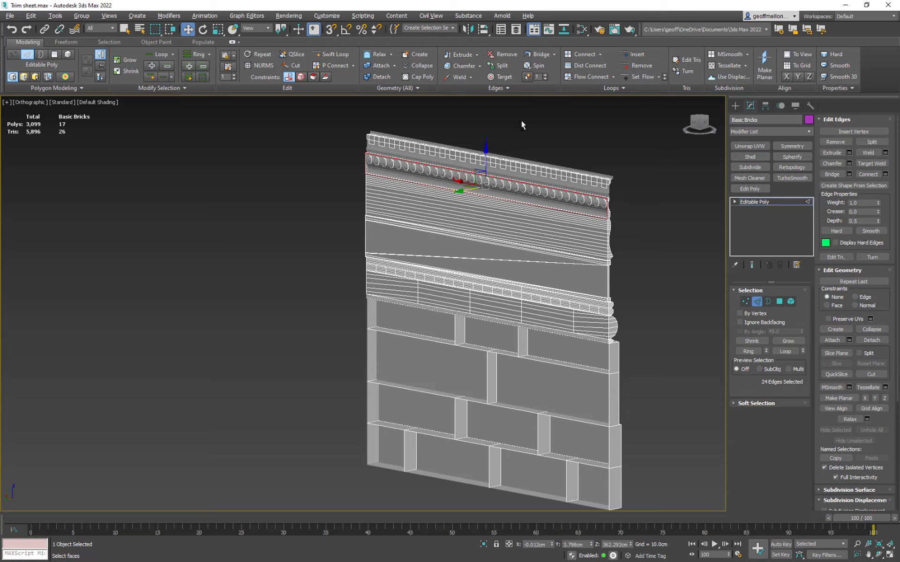
alt+drag(533, 126, 505, 300)
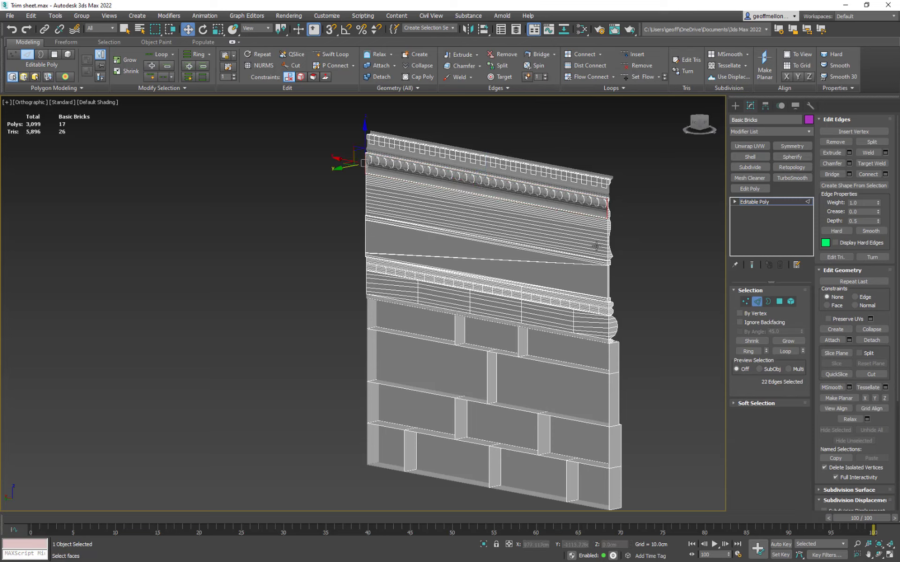
click(838, 174)
alt+middle_drag(621, 228, 591, 213)
scroll(455, 207, up, 5)
alt+middle_drag(457, 208, 536, 213)
scroll(398, 212, down, 5)
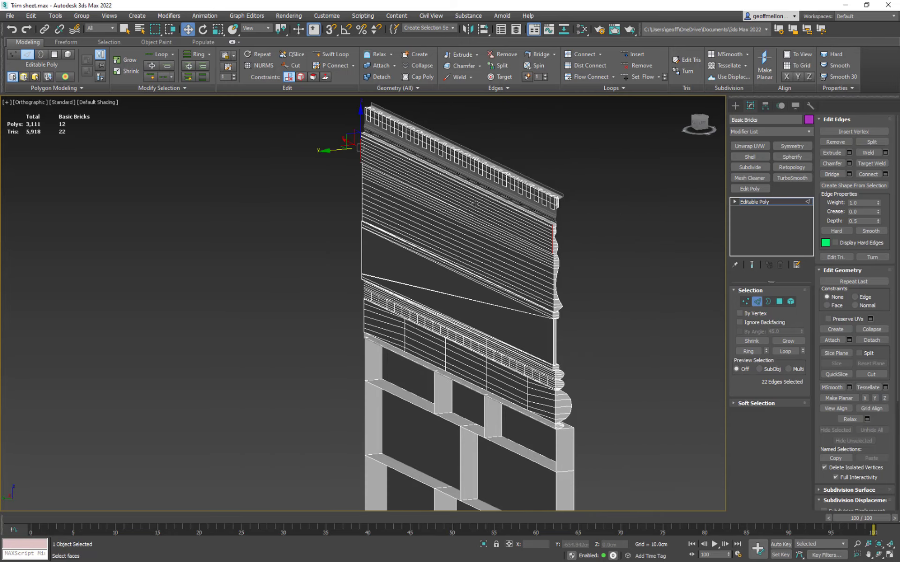
Extend the open back border of the topmost dentil molding backward to about Y 3.7 cm and make it planar in Y
click(555, 214)
key(3)
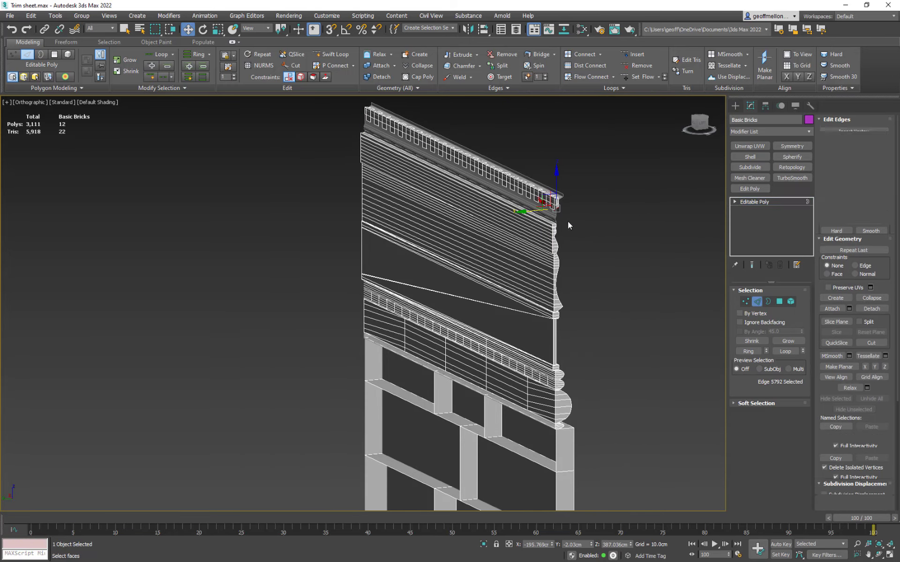
click(564, 225)
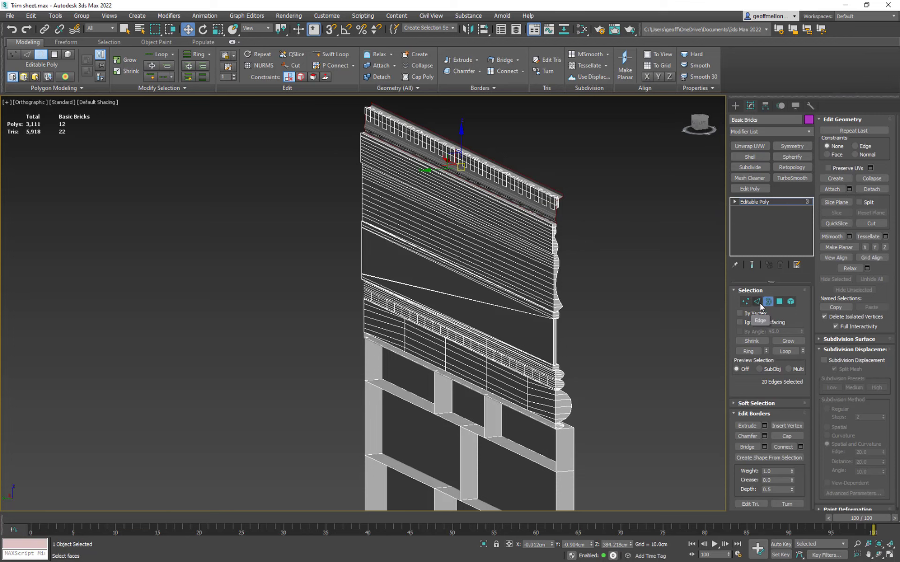
alt+middle_drag(536, 199, 453, 178)
click(865, 247)
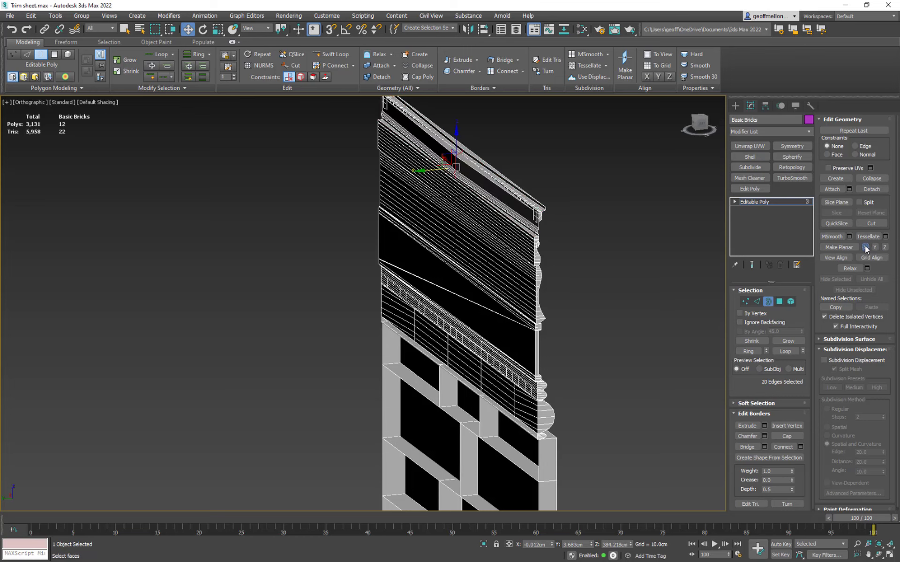
click(864, 248)
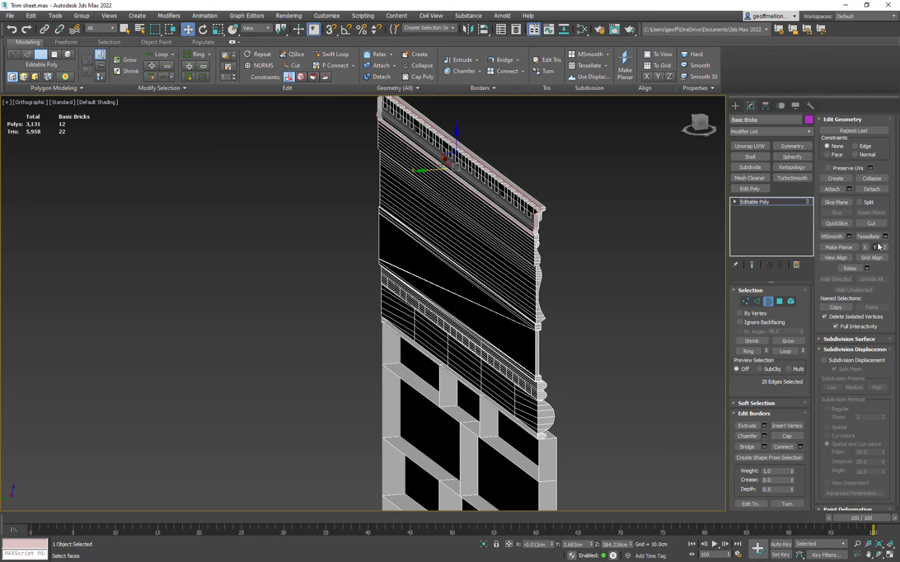
click(874, 245)
middle_drag(515, 214, 512, 204)
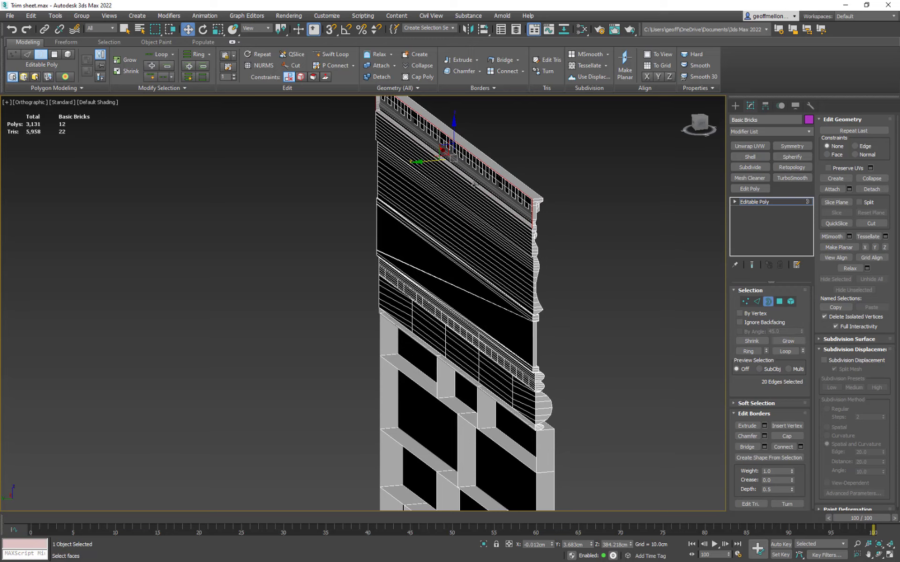
alt+middle_drag(516, 165, 495, 150)
Deselect the long edges of the dentil molding's back border and bridge its two end profiles to close the back
click(757, 302)
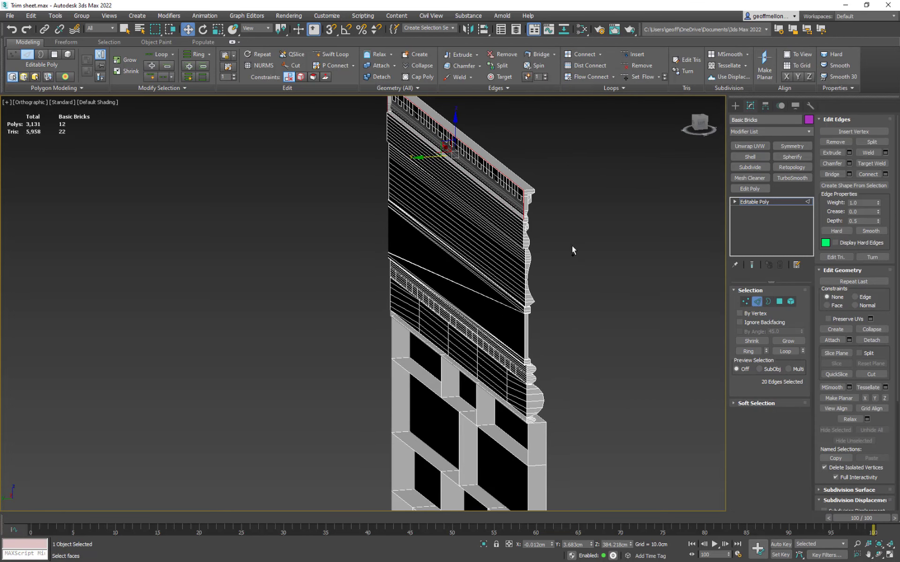
alt+drag(491, 135, 467, 331)
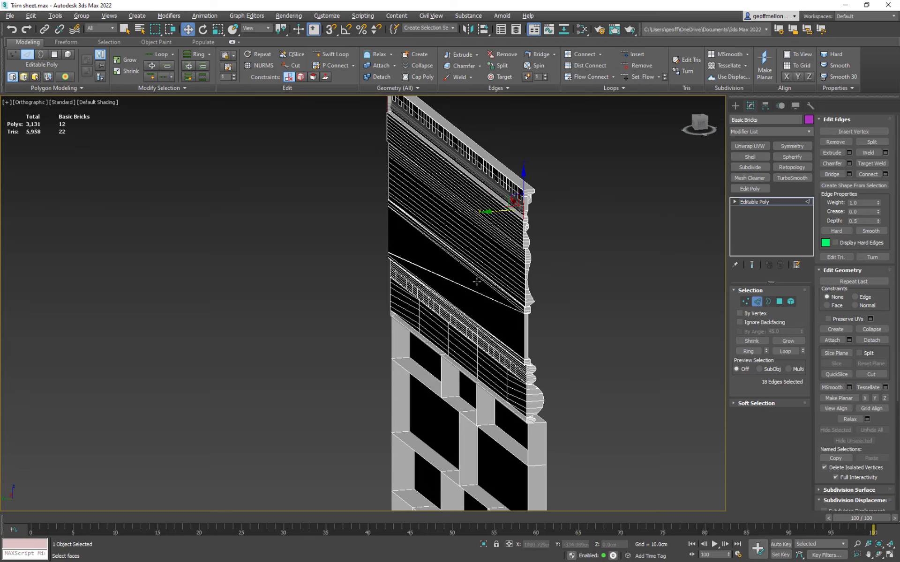
click(832, 173)
Select the open back borders of all the bricks in the four courses and cap them
alt+middle_drag(563, 224, 358, 159)
alt+middle_drag(335, 160, 454, 222)
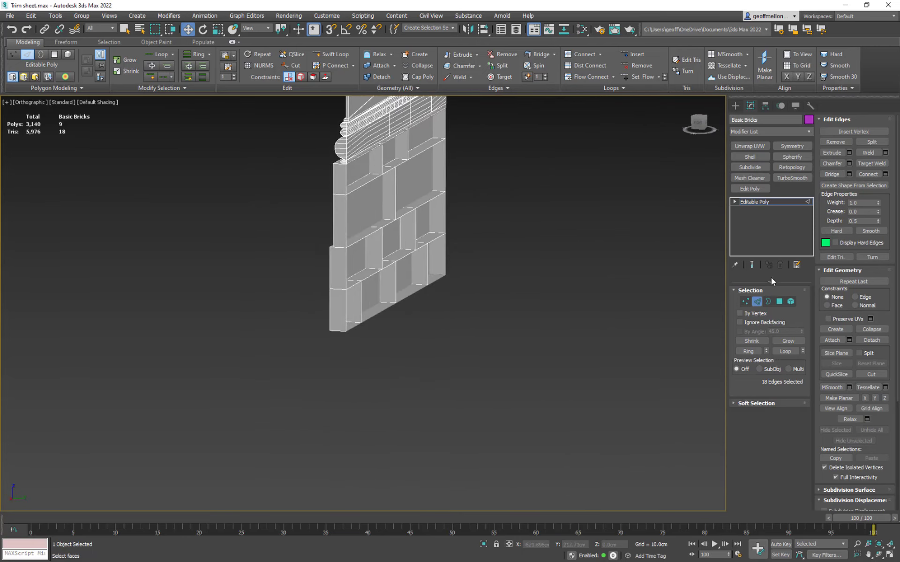
click(768, 301)
drag(598, 390, 349, 174)
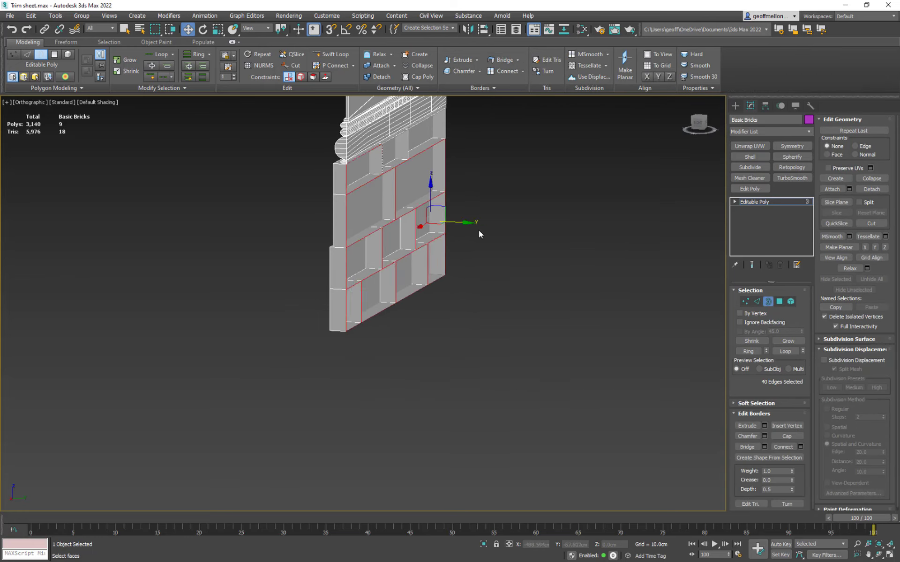
alt+middle_drag(478, 235, 478, 239)
drag(598, 349, 406, 156)
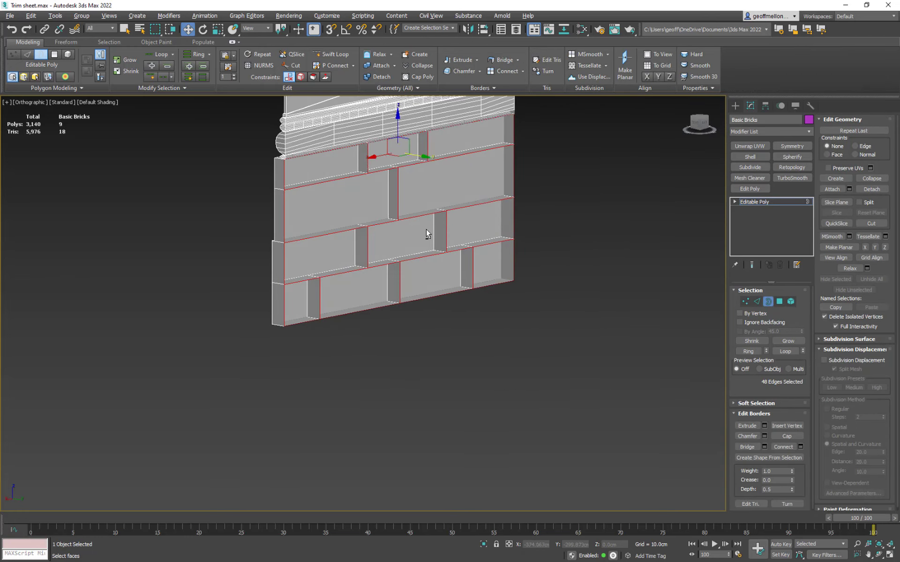
alt+middle_drag(426, 230, 412, 245)
ctrl+drag(445, 378, 267, 304)
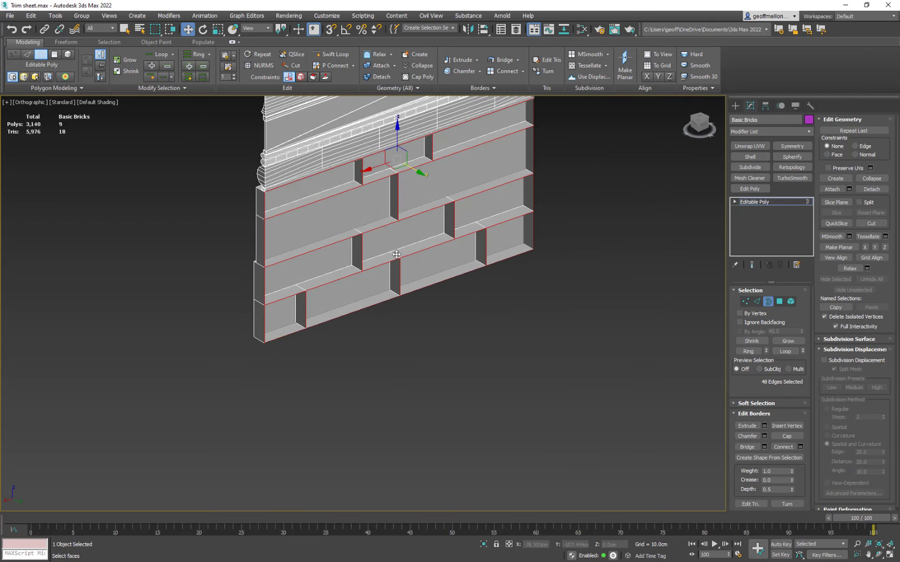
alt+middle_drag(396, 255, 482, 268)
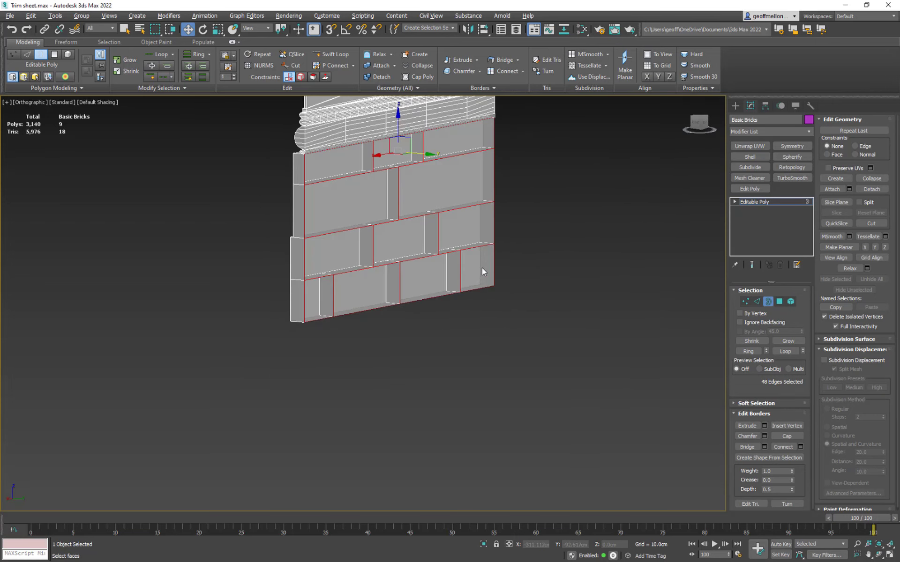
click(783, 437)
Try moving the end brick of the second course from the base as a separate element, and undo the move
alt+middle_drag(539, 231, 379, 265)
click(791, 301)
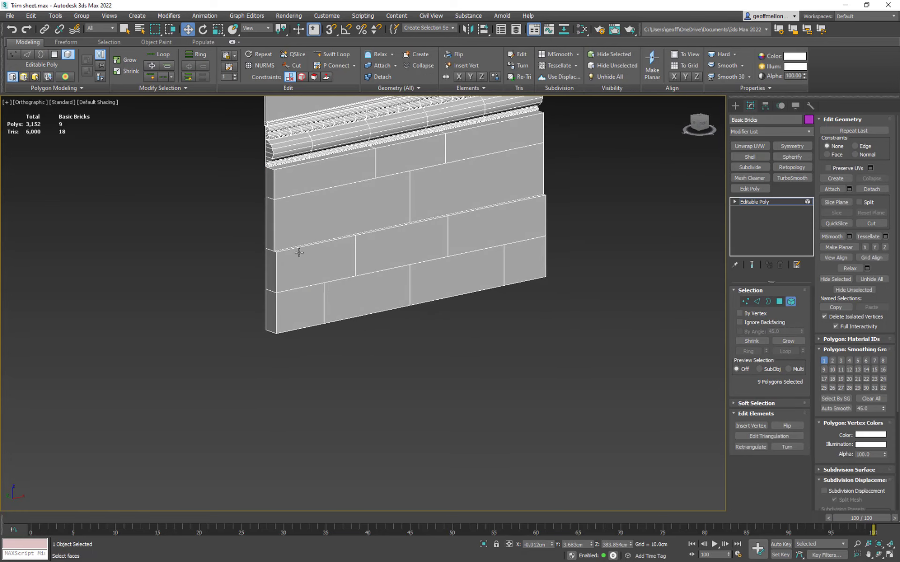
click(312, 268)
drag(305, 258, 237, 242)
key(ctrl+z)
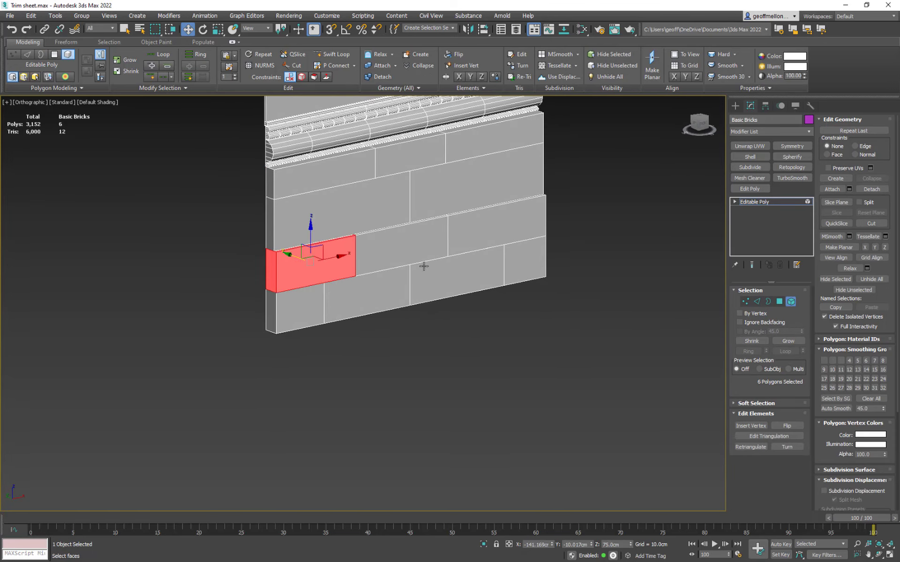
Display the Trim Design material's TrimDesign.png bitmap on the model in the viewport and close the material editor
middle_drag(424, 264, 475, 401)
alt+middle_drag(448, 241, 420, 208)
scroll(486, 253, down, 3)
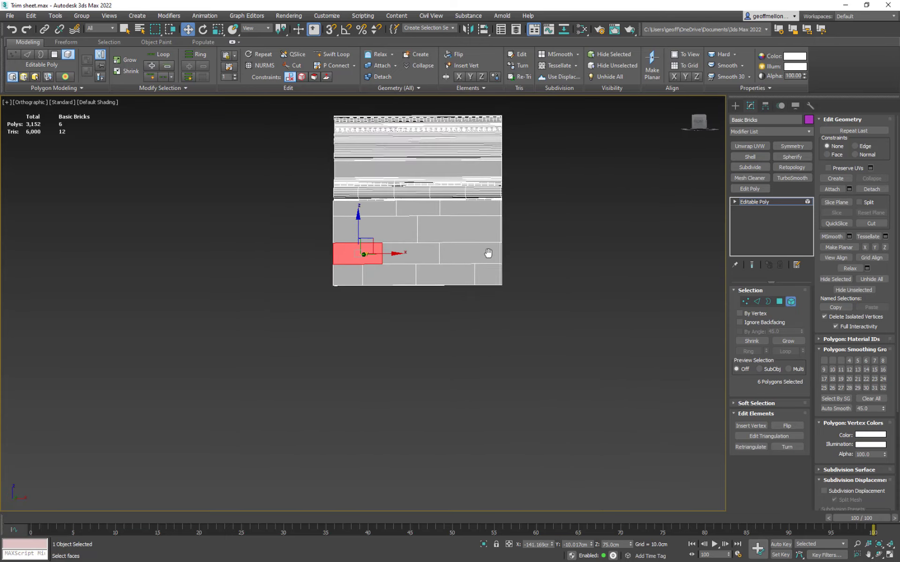
middle_drag(486, 253, 432, 253)
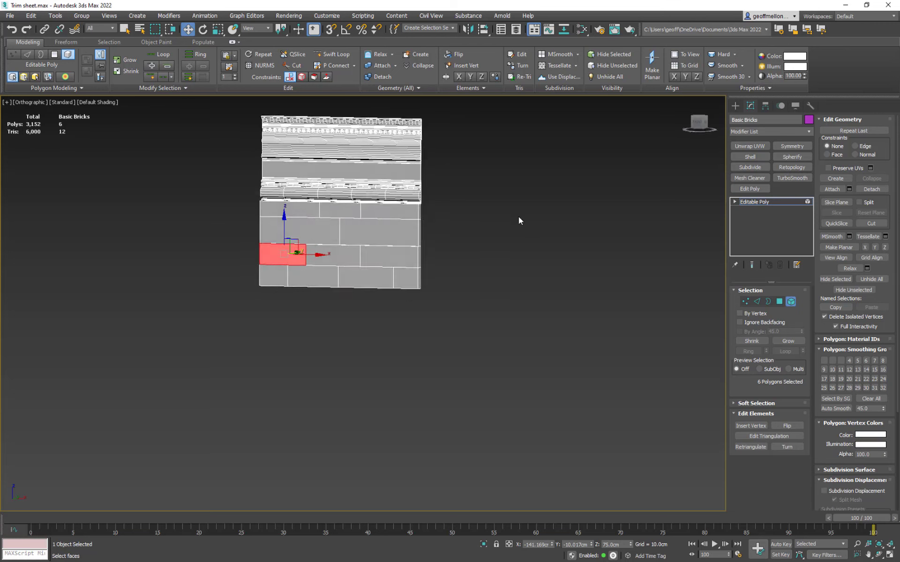
middle_drag(519, 221, 597, 276)
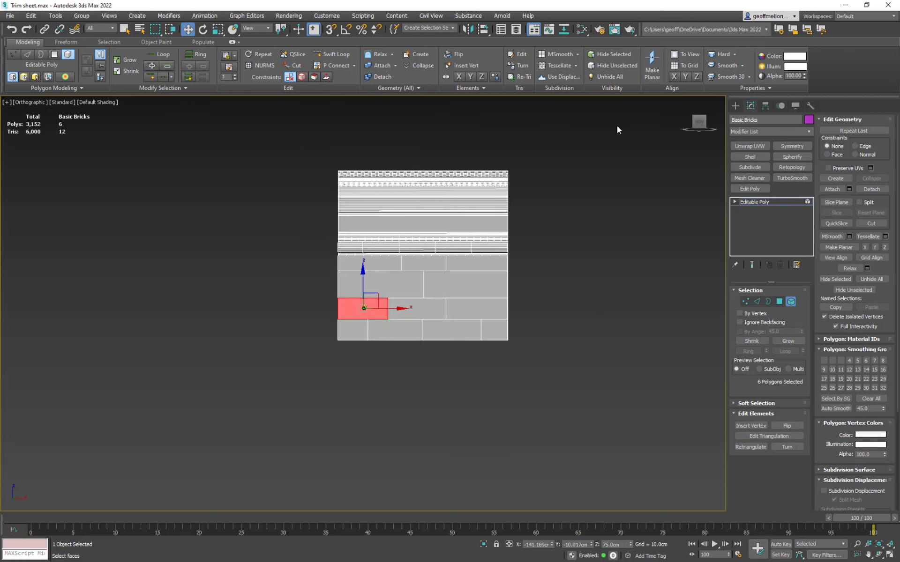
key(m)
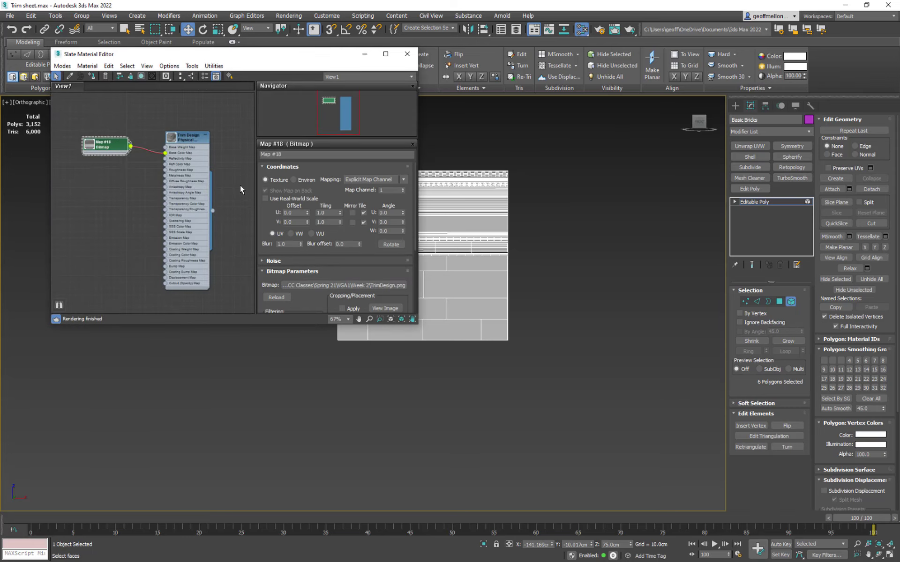
click(140, 76)
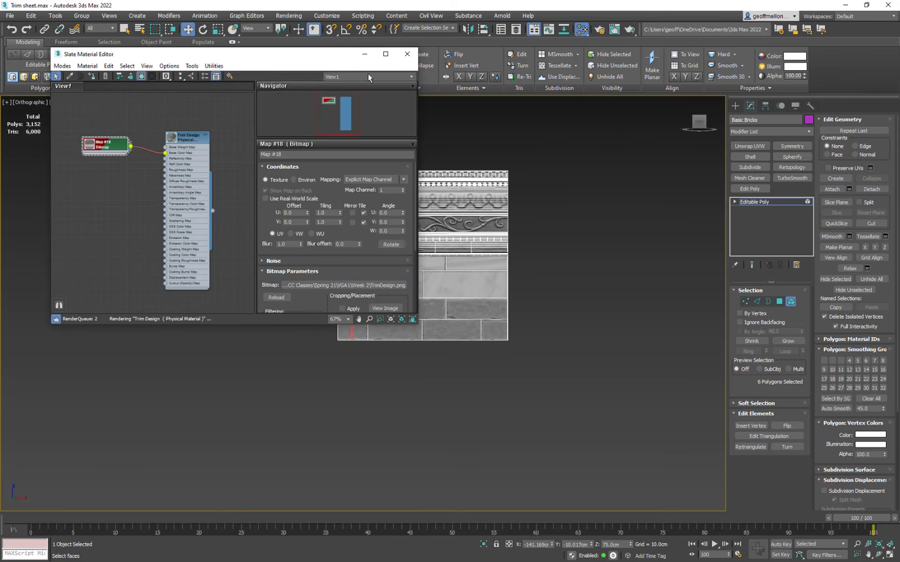
click(408, 54)
middle_drag(473, 265, 485, 175)
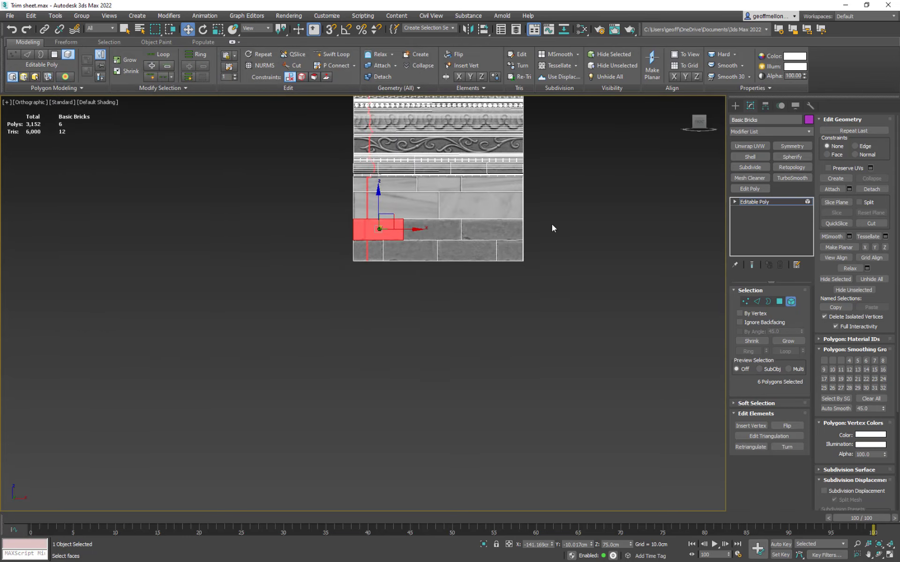
Select all bricks in the two lowest, rough stone courses and detach them as a new object named BaseBricks
drag(553, 227, 221, 303)
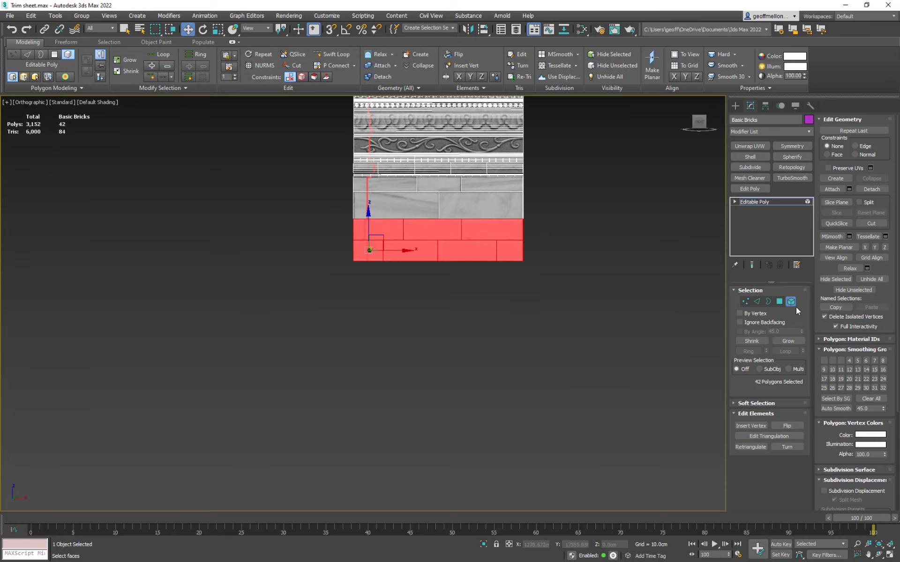
alt+middle_drag(174, 317, 578, 328)
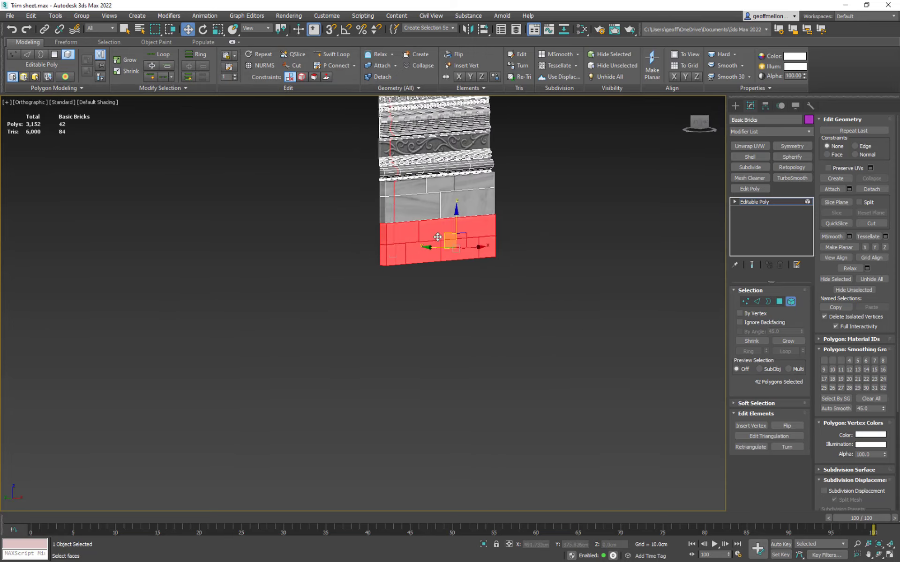
scroll(430, 233, up, 3)
middle_drag(431, 234, 455, 232)
click(872, 188)
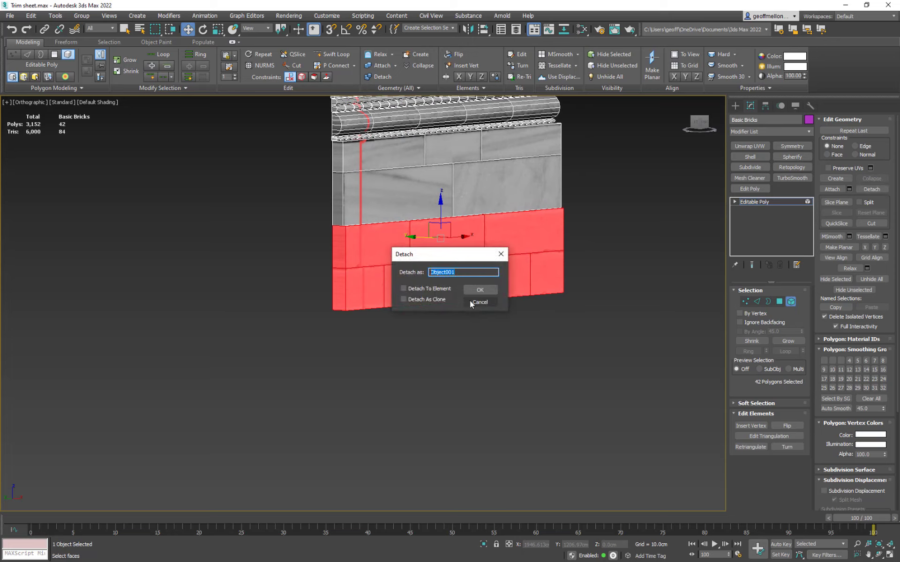
text(BaseBricks)
key(Return)
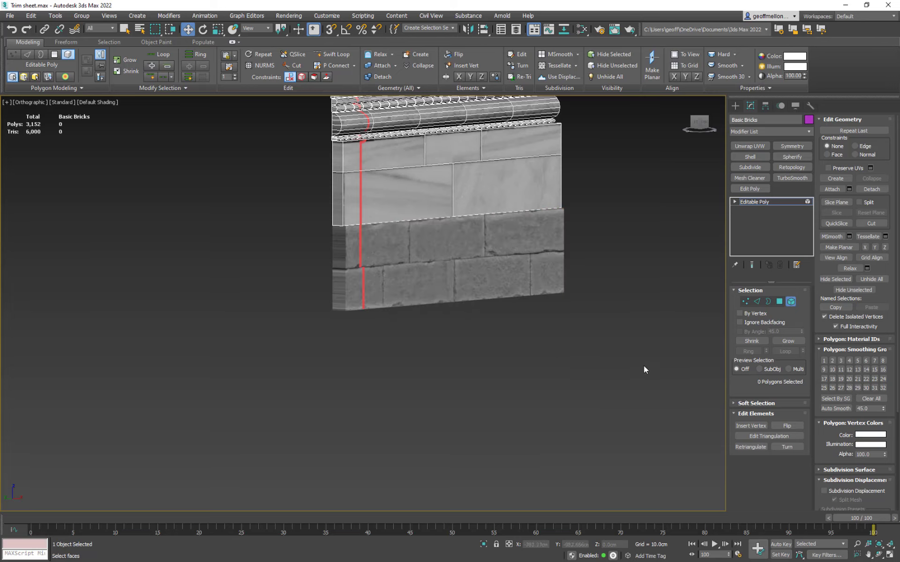
Select all bricks in the two smooth marble courses and detach them as a new object named BigBricks2
alt+middle_drag(644, 366, 568, 393)
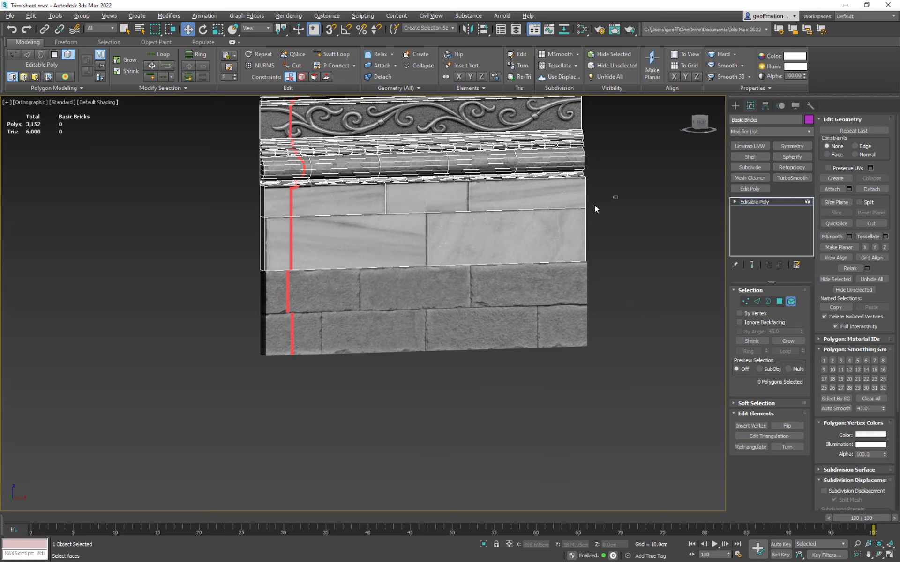
drag(221, 253, 221, 255)
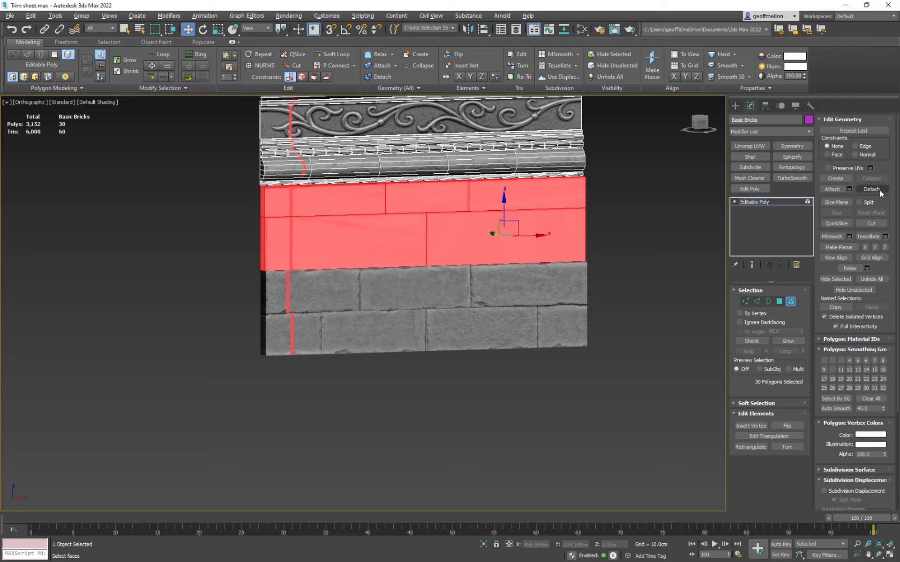
click(872, 190)
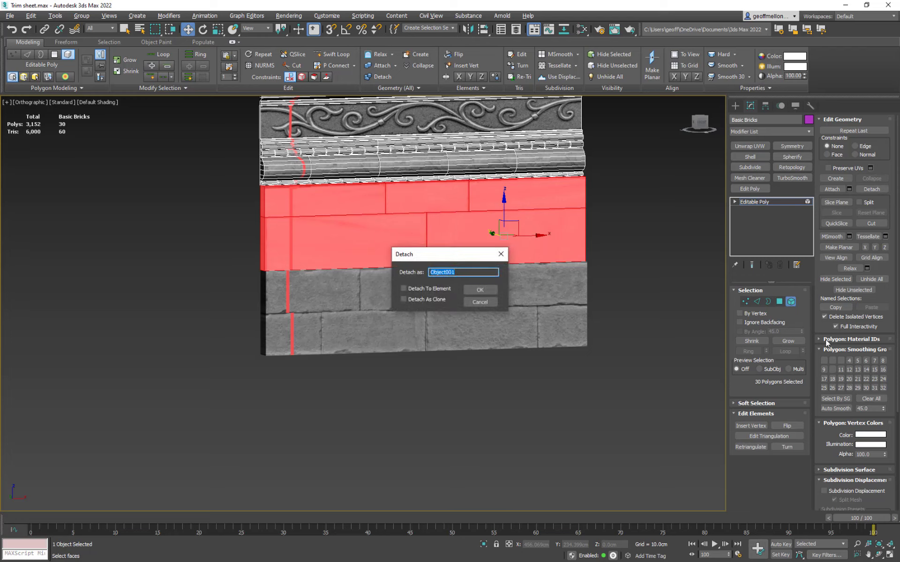
text(BigBricks2)
key(Return)
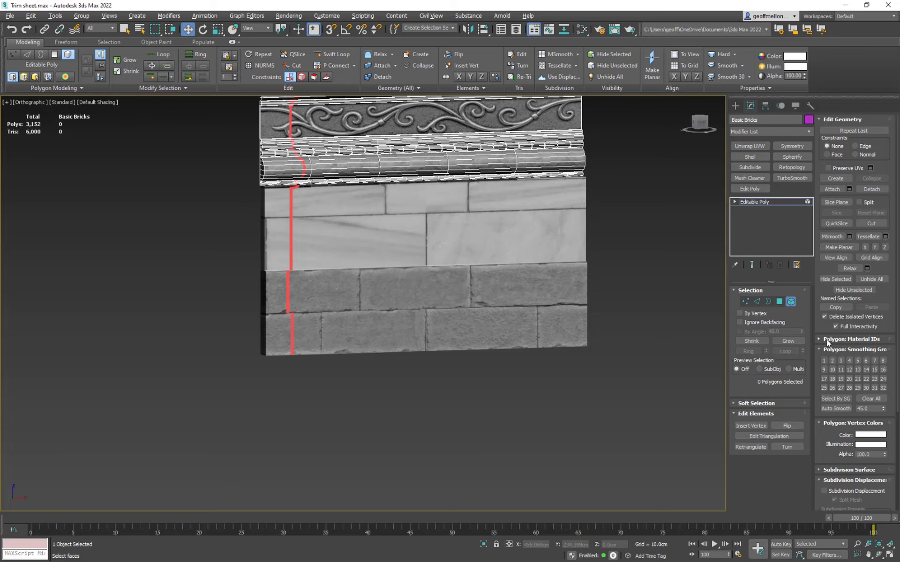
Select all elements of the rounded molding strip above the marble bricks and detach them as a new object named Bevelro9undpart
middle_drag(544, 184, 528, 279)
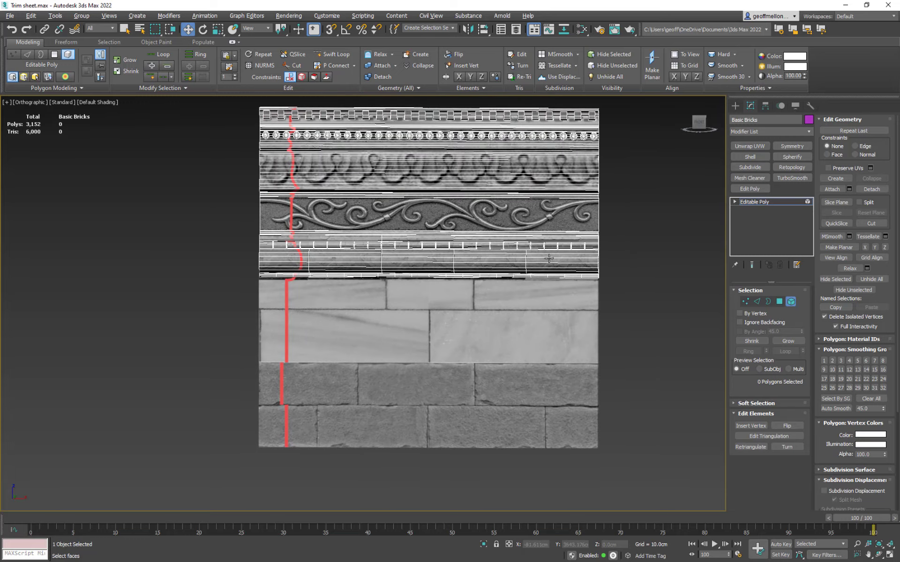
click(549, 259)
alt+middle_drag(613, 283, 640, 285)
scroll(640, 286, up, 5)
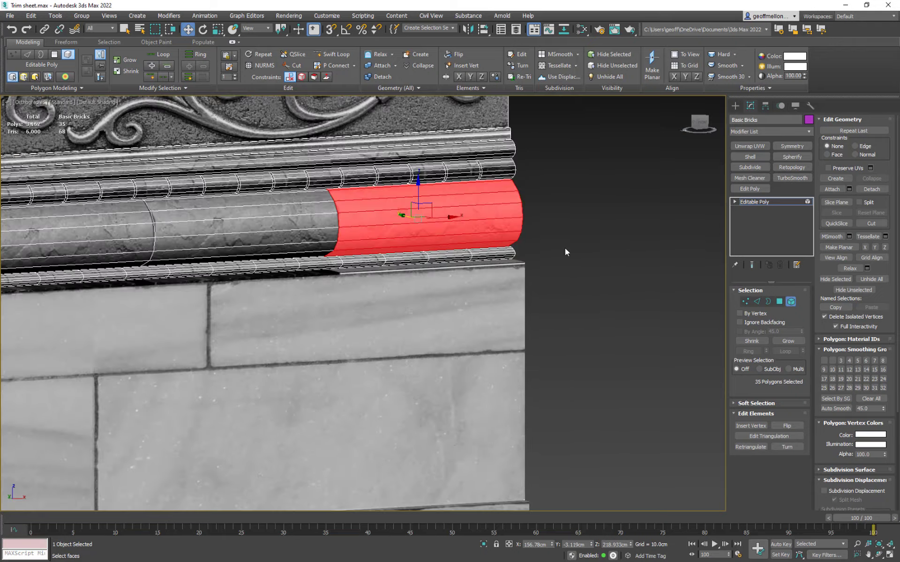
alt+middle_drag(564, 248, 593, 264)
scroll(516, 239, down, 2)
alt+middle_drag(592, 264, 599, 202)
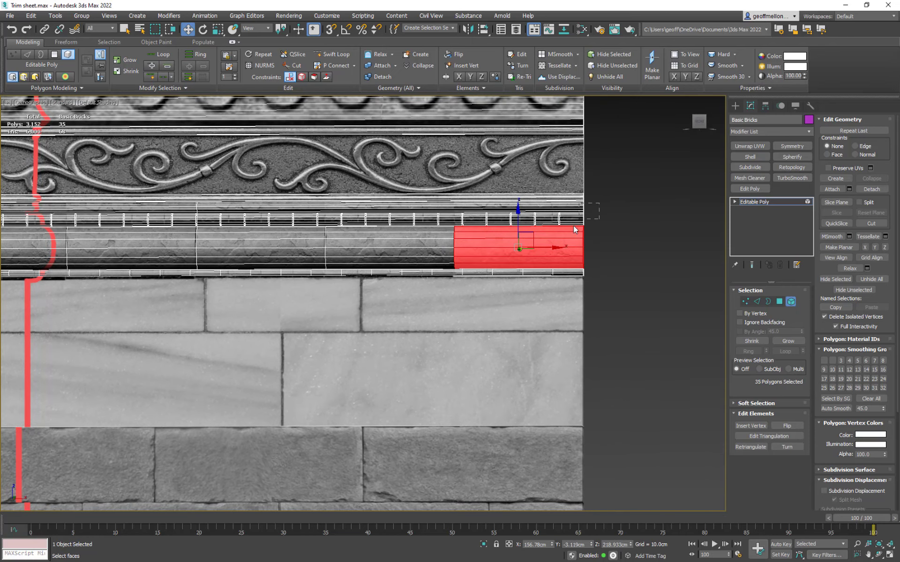
drag(573, 225, 162, 282)
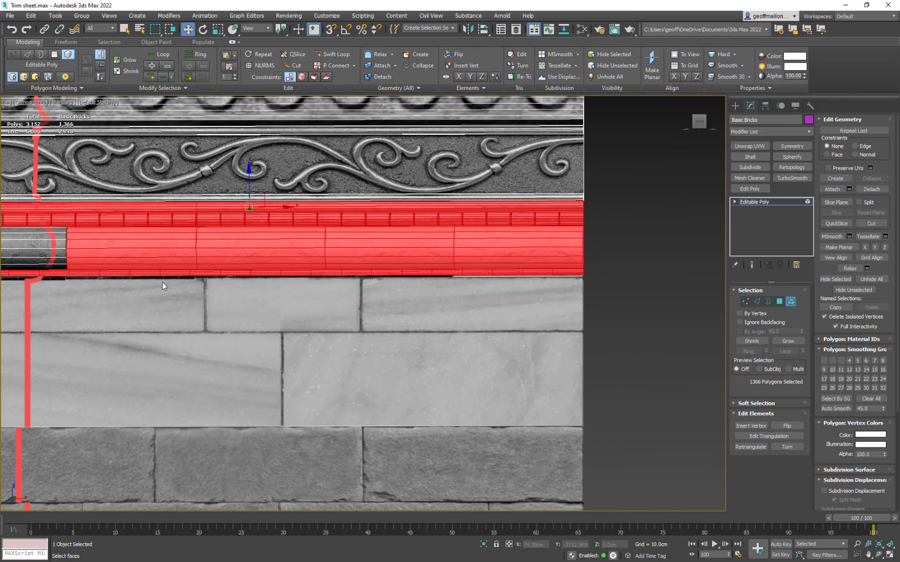
middle_drag(162, 283, 465, 308)
ctrl+drag(215, 270, 488, 302)
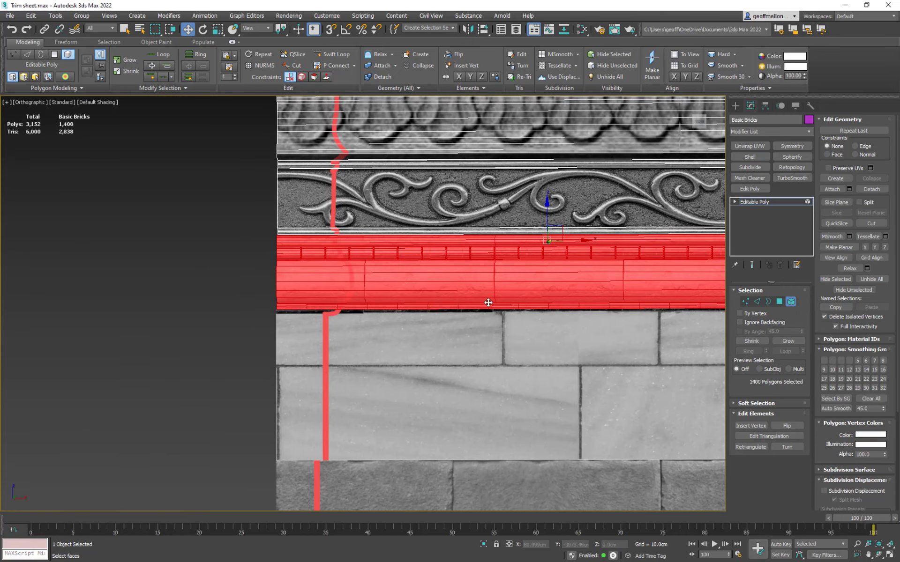
middle_drag(488, 302, 434, 302)
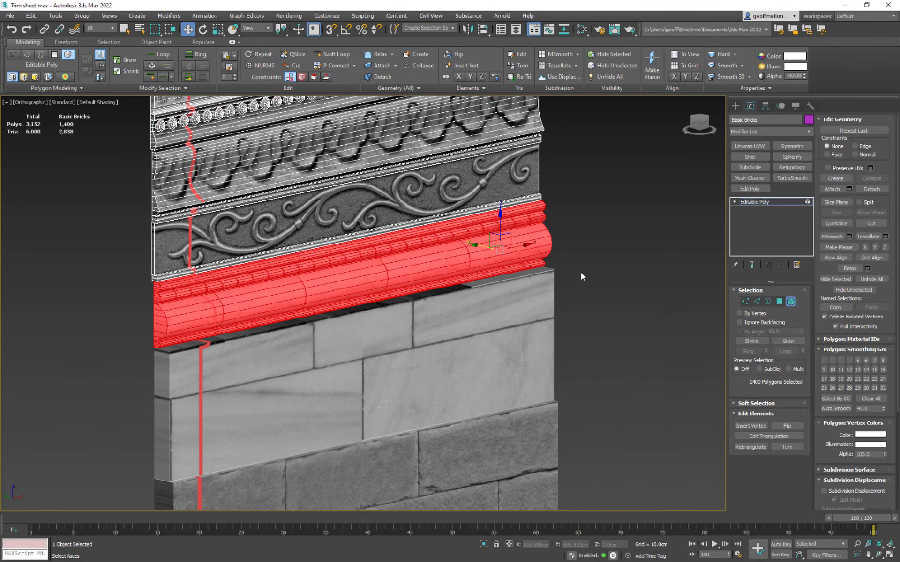
right_click(628, 245)
click(873, 189)
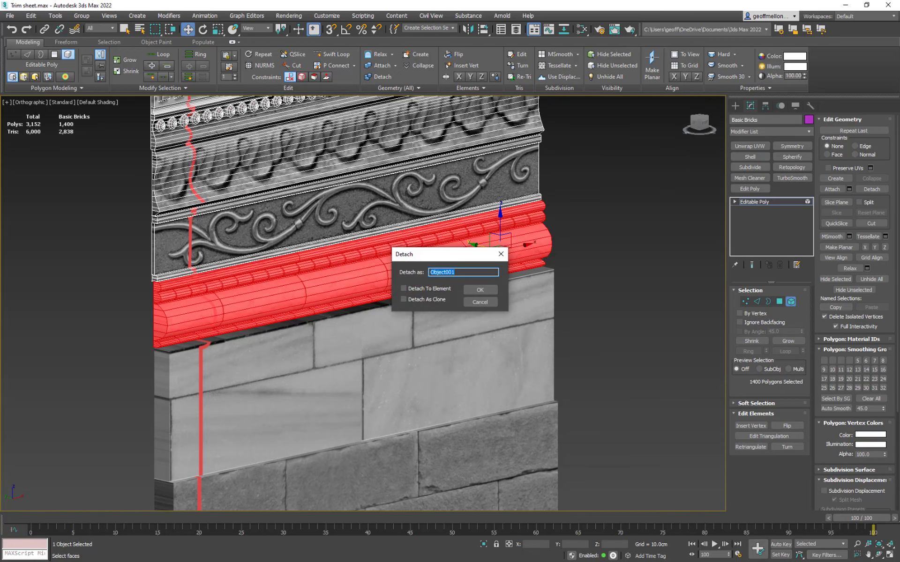
text(Bevelro9undpart)
key(Return)
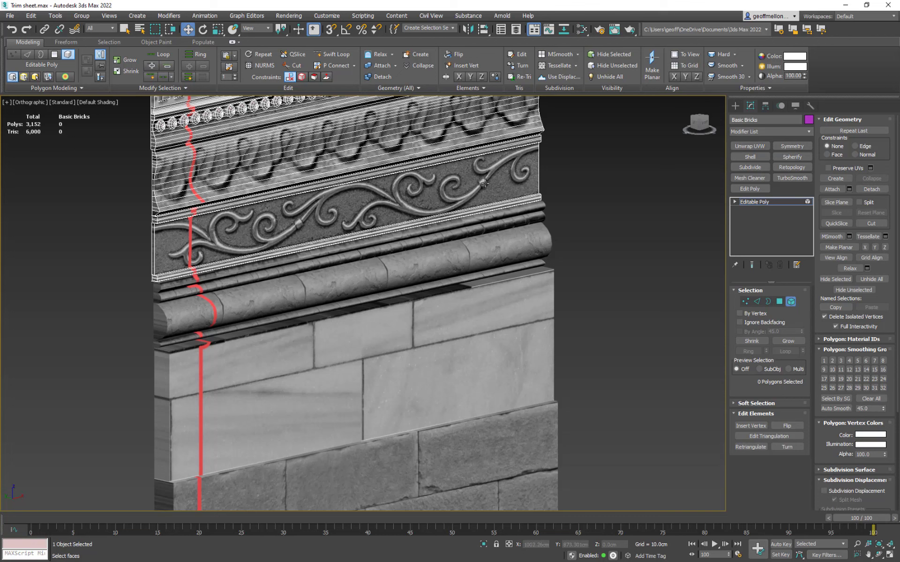
Select the vine scroll strip above the rounded molding and detach it as a new object named Scrollwork
key(ctrl+z)
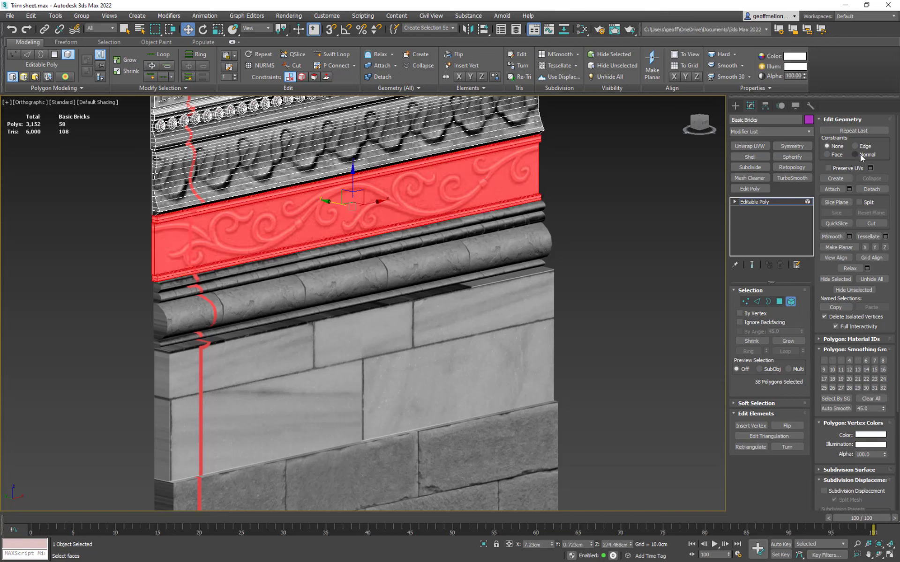
click(868, 188)
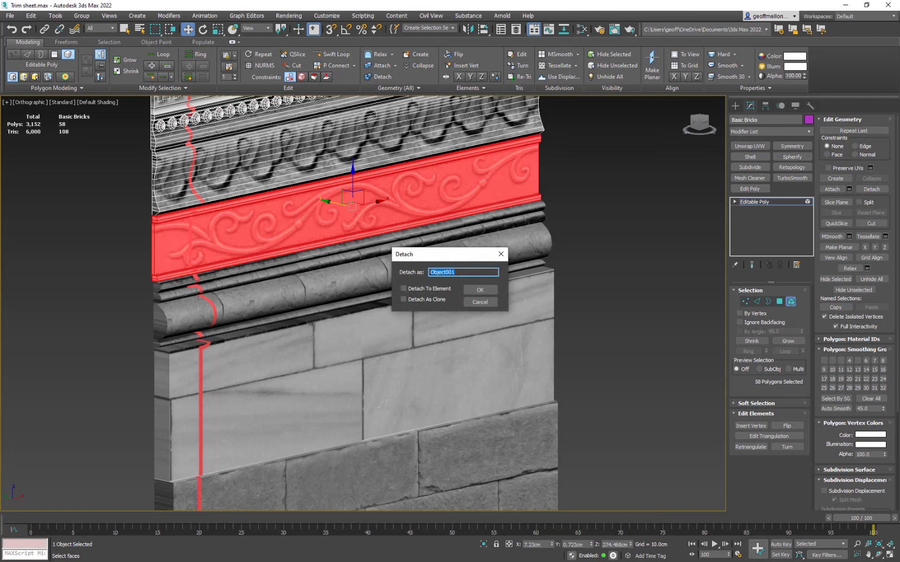
text(Scrollwork)
key(Return)
Select the curved leaf-ornament strip above the scrollwork and detach it as a new object named for its in-and-out bevel
scroll(510, 183, down, 3)
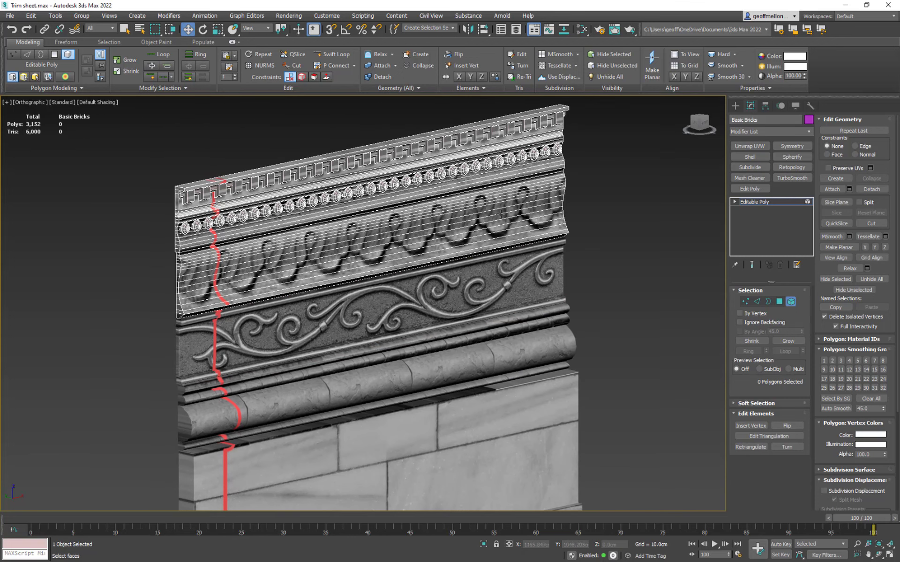
click(502, 213)
click(871, 188)
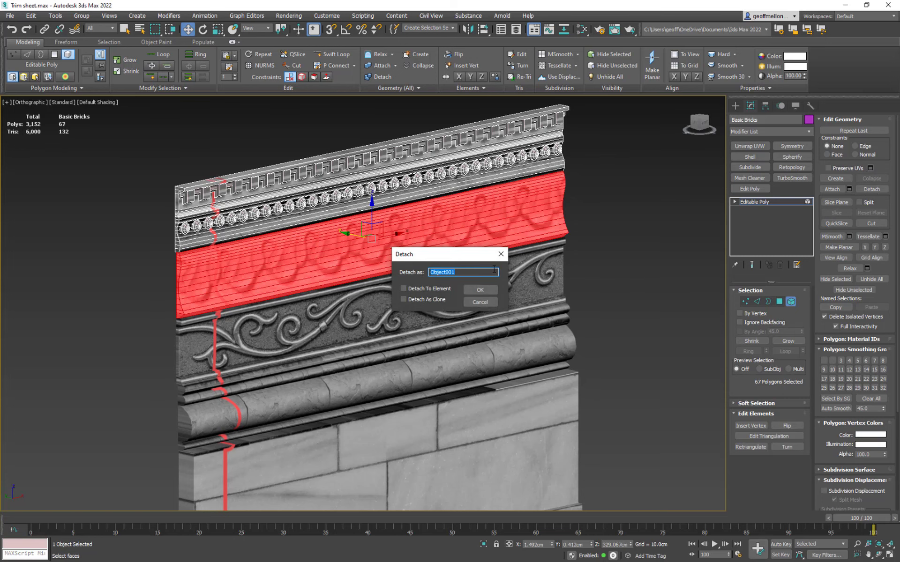
text(Belev)
key(BackSpace)
key(BackSpace)
text(elinand ou)
key(Return)
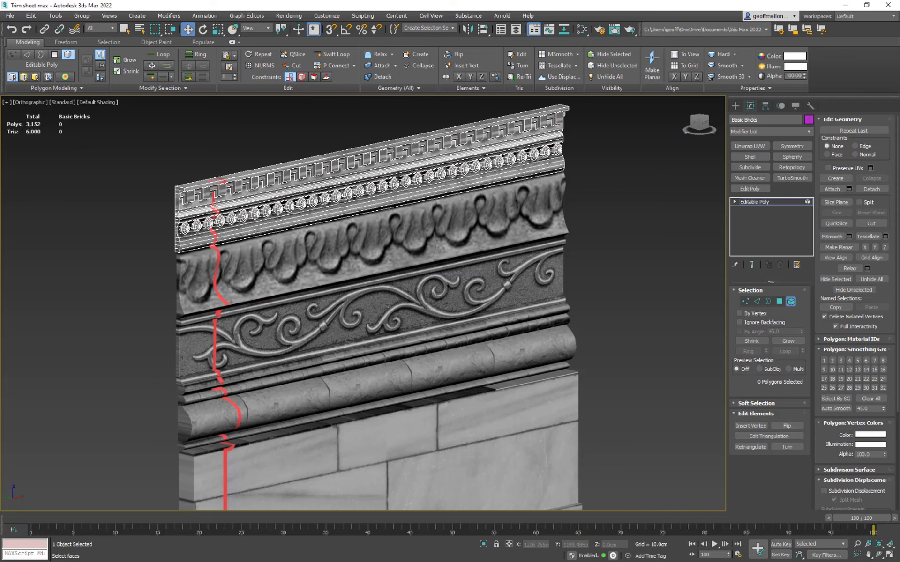
Select the beaded molding strip above the leaf ornament, including all its beads, and detach it as a new object named Bevelwith Circles
click(396, 174)
alt+middle_drag(561, 216, 503, 204)
drag(636, 185, 331, 220)
drag(58, 209, 58, 209)
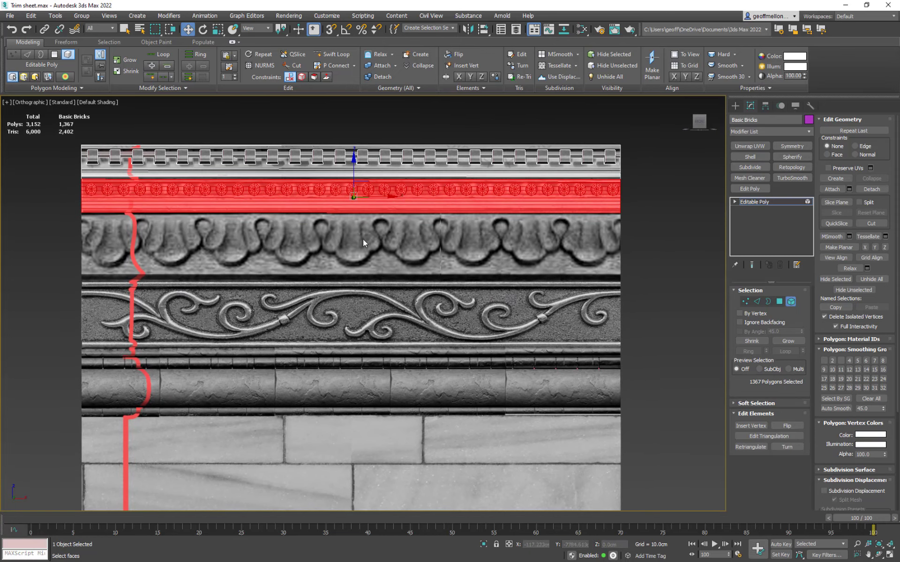
click(867, 189)
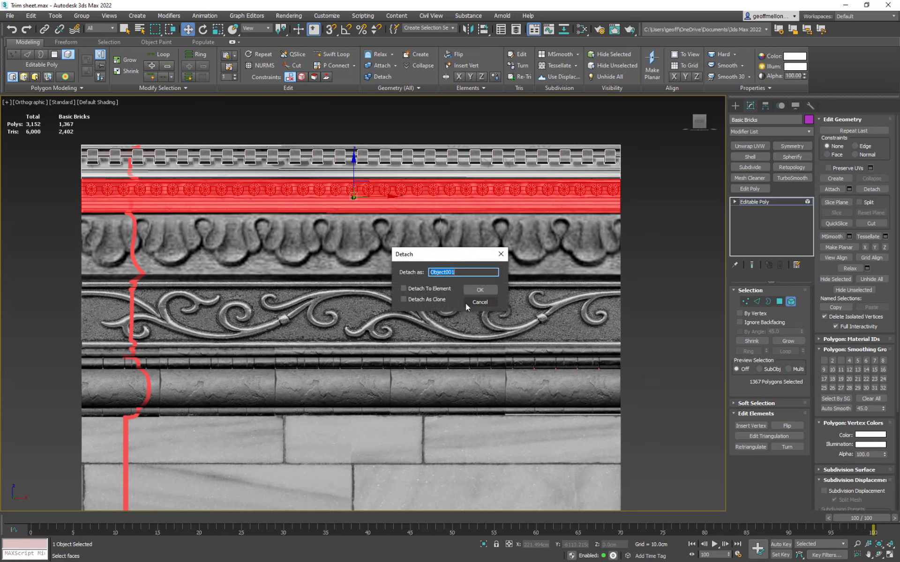
text(Bevelwith Circles)
key(Return)
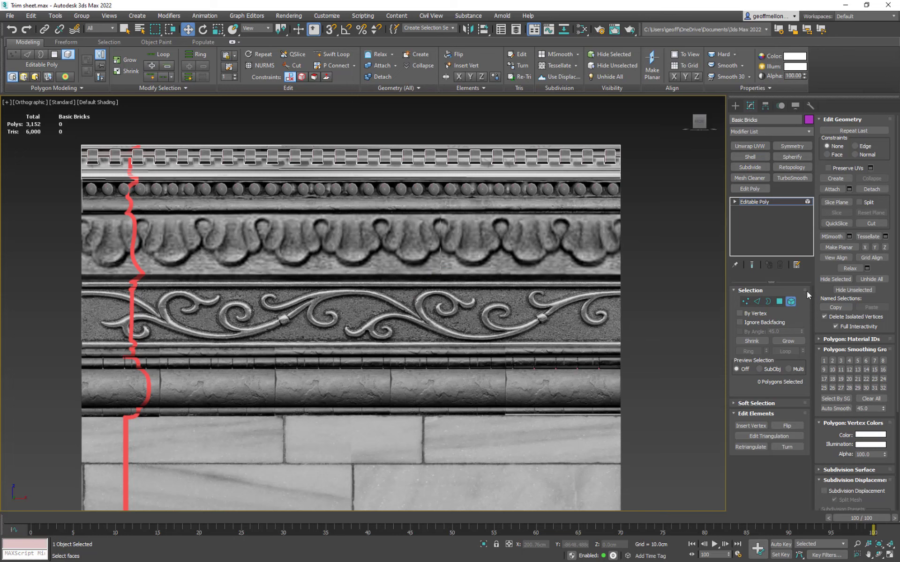
Rename the remaining Basic Bricks object, the top strip of small blocks, as Repeating boxes
double_click(745, 120)
key(BackSpace)
key(BackSpace)
key(BackSpace)
key(BackSpace)
key(BackSpace)
text(Repeating boxes)
key(Return)
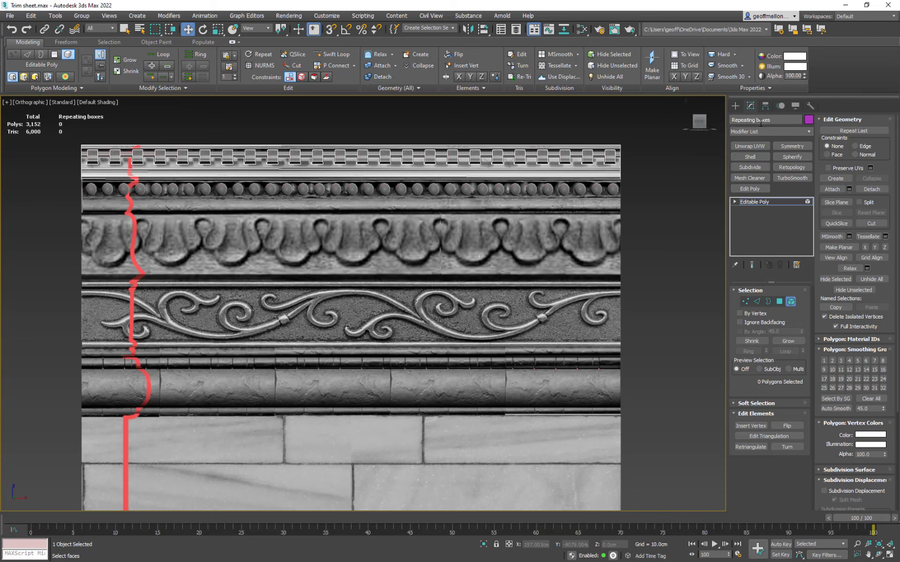
Leave element editing, select the detached beaded molding strip and rename it BevelwithSpheres
click(792, 302)
click(579, 192)
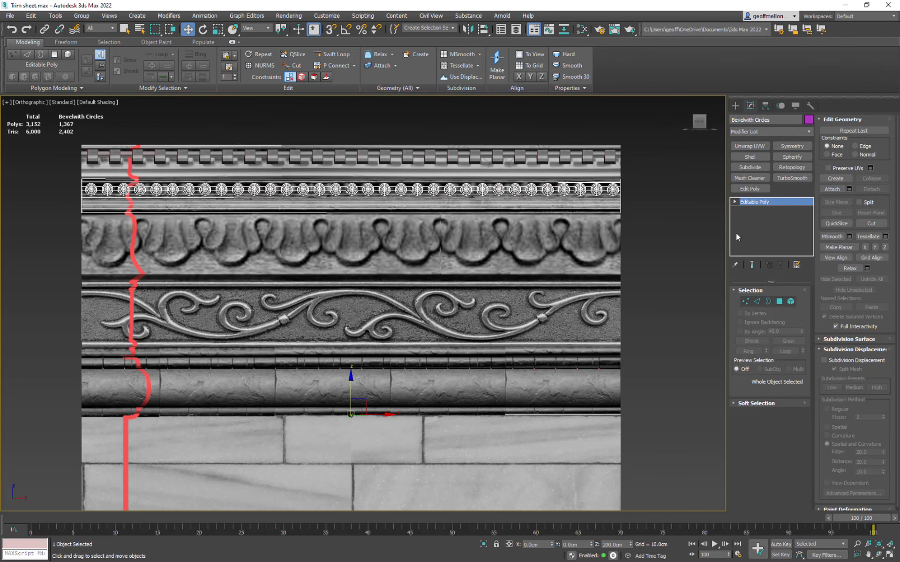
double_click(753, 120)
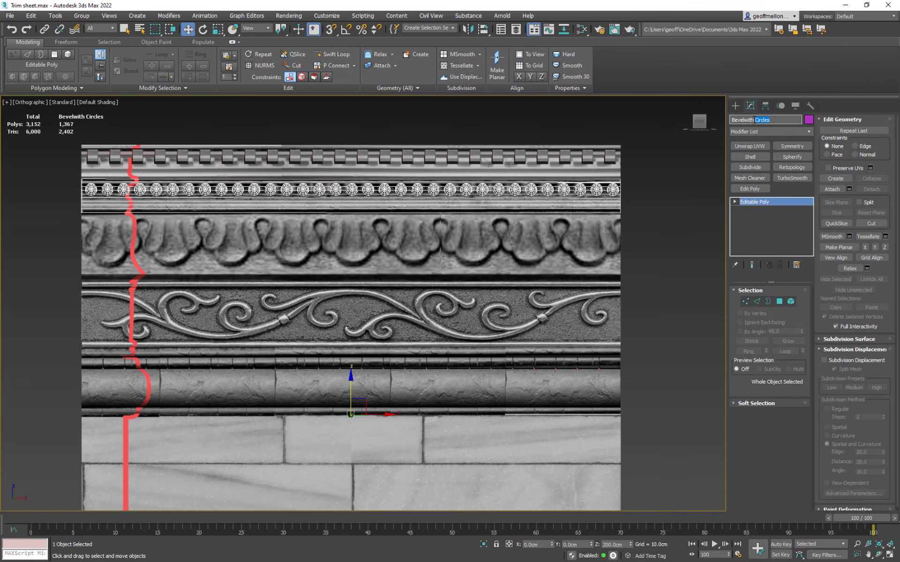
text(Spheres)
key(Return)
alt+middle_drag(563, 275, 364, 238)
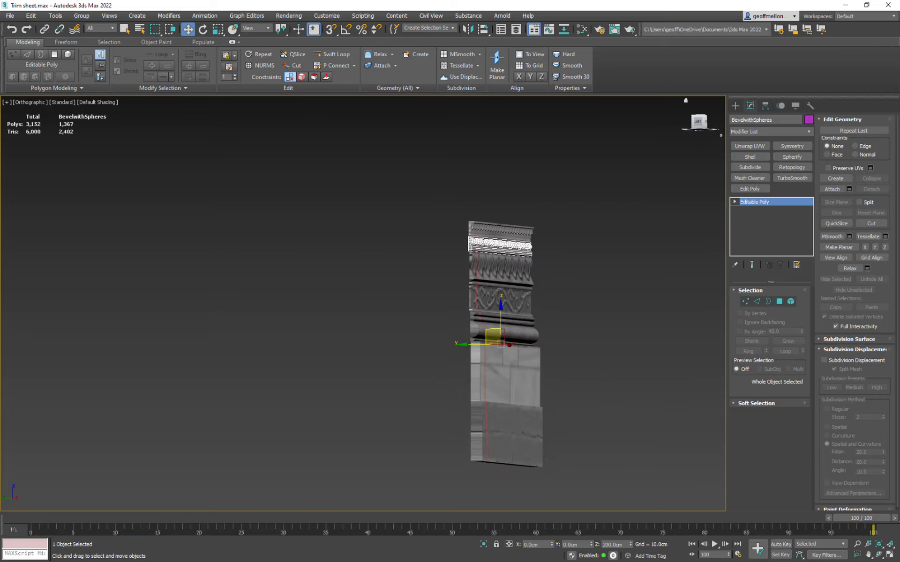